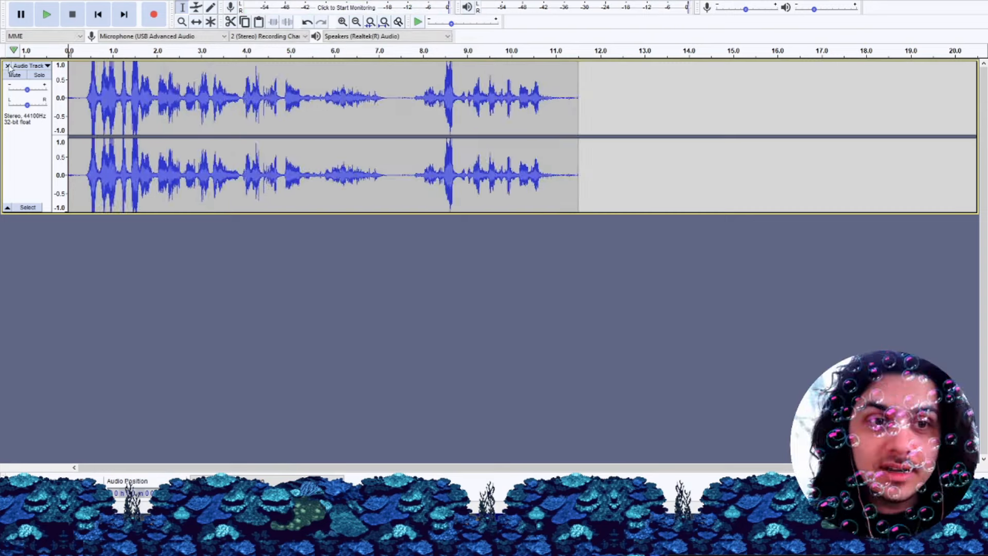
Delete the existing audio track and lower the microphone recording volume.
{"action": "left_click", "coordinate": [8, 66]}
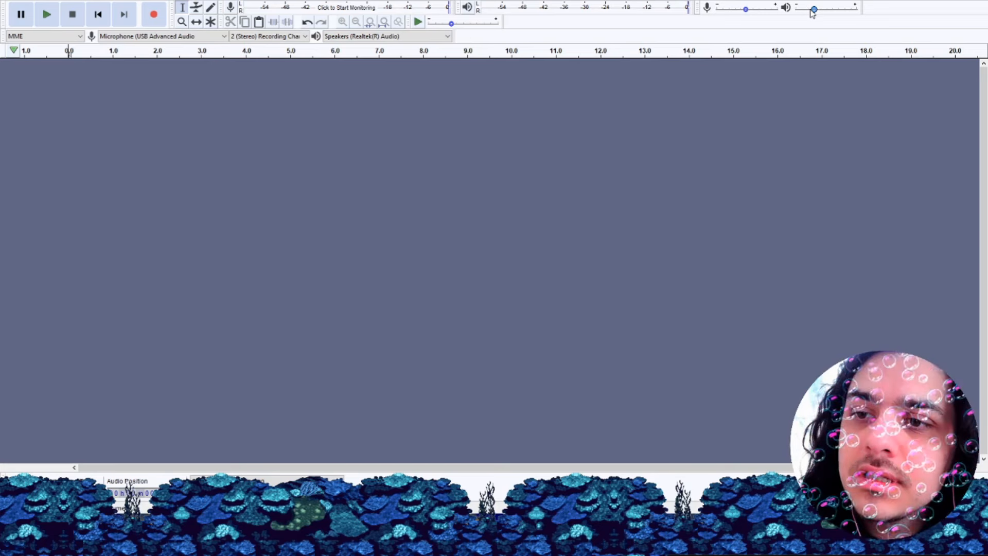
{"action": "left_click", "coordinate": [734, 9]}
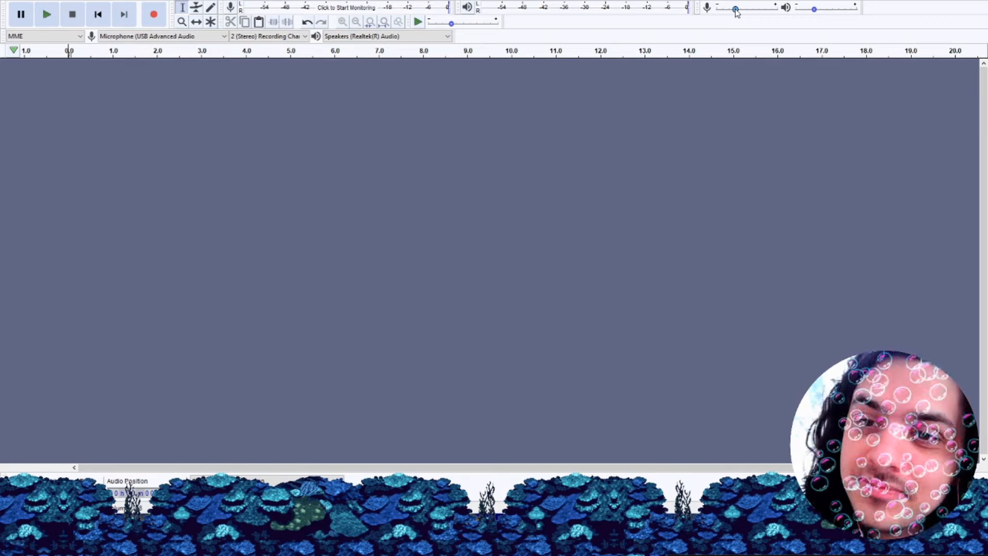
{"action": "left_click_drag", "start_coordinate": [734, 10], "coordinate": [731, 12]}
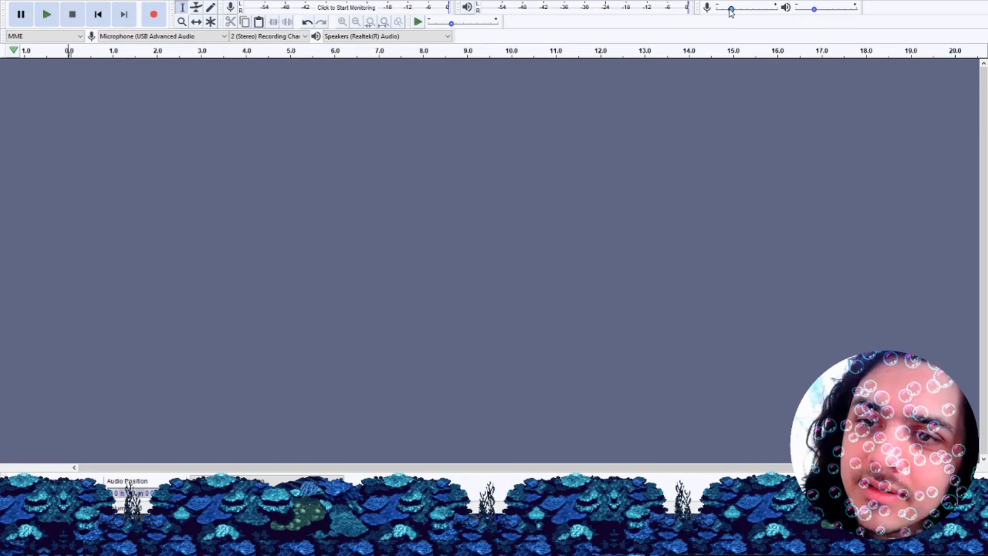
Record a short voice test of about 5 seconds, play it back, and discard its track.
{"action": "left_click", "coordinate": [154, 14]}
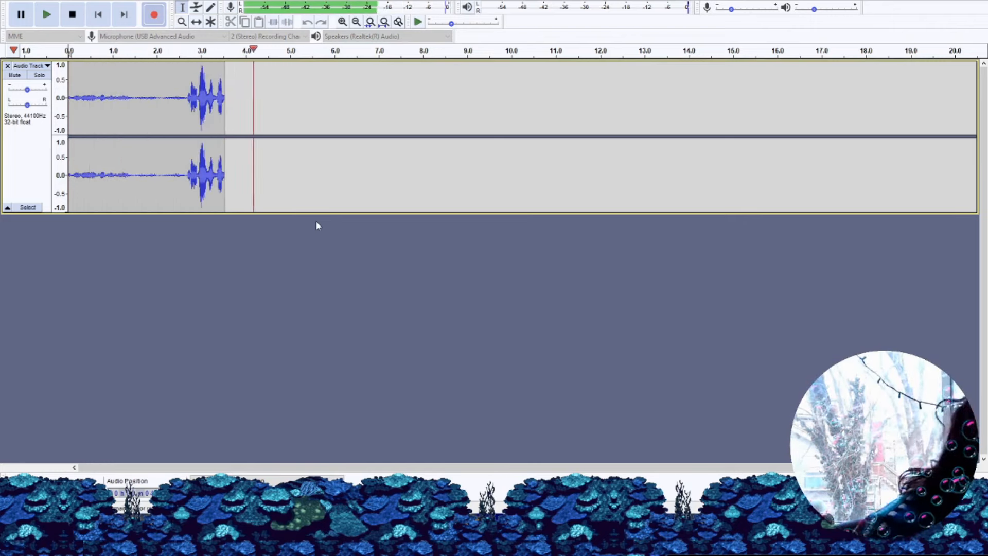
{"action": "key", "text": "space"}
{"action": "left_click", "coordinate": [176, 135]}
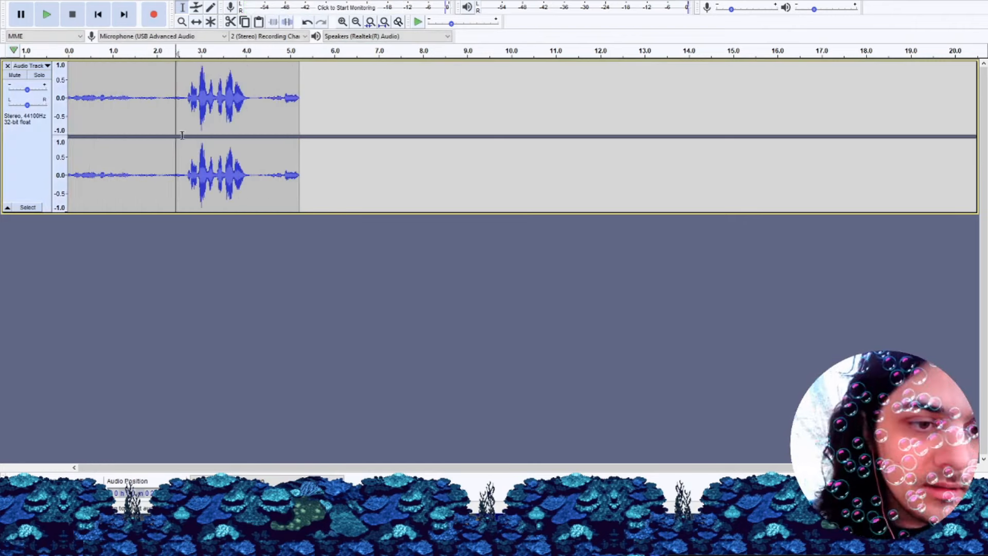
{"action": "key", "text": "space"}
{"action": "key", "text": "space"}
{"action": "left_click", "coordinate": [8, 66]}
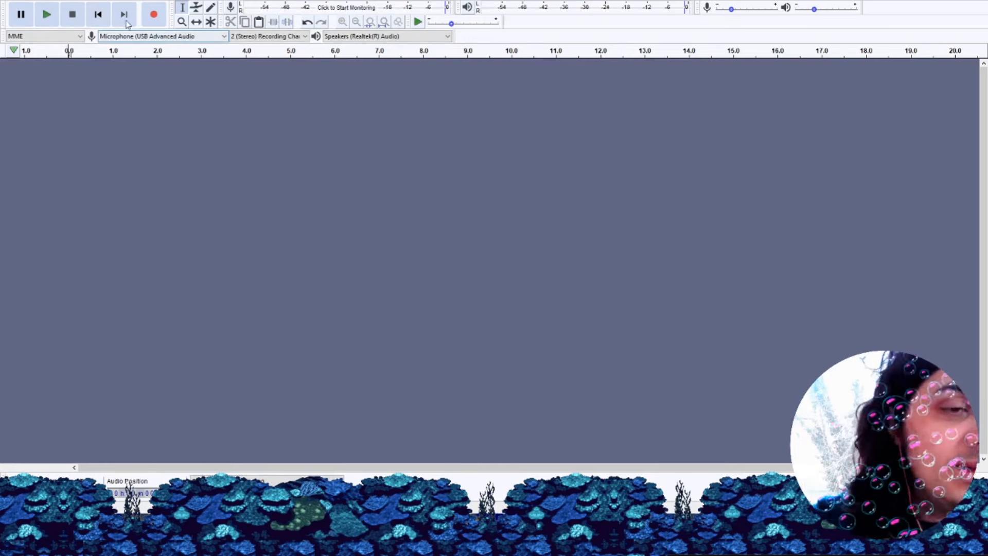
Record a new voice take about 18.5 seconds long and play it back, returning the cursor to the start.
{"action": "left_click", "coordinate": [154, 15]}
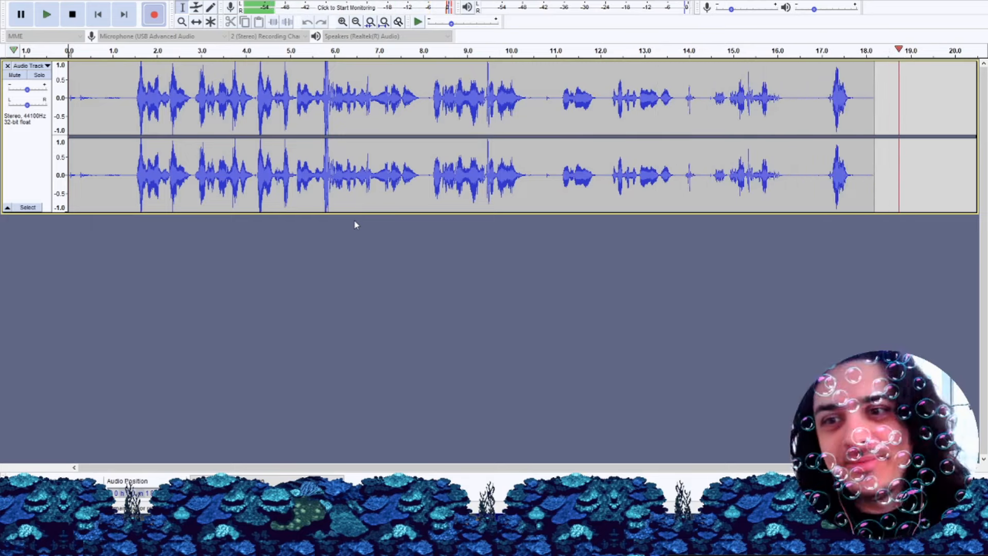
{"action": "key", "text": "space"}
{"action": "key", "text": "space"}
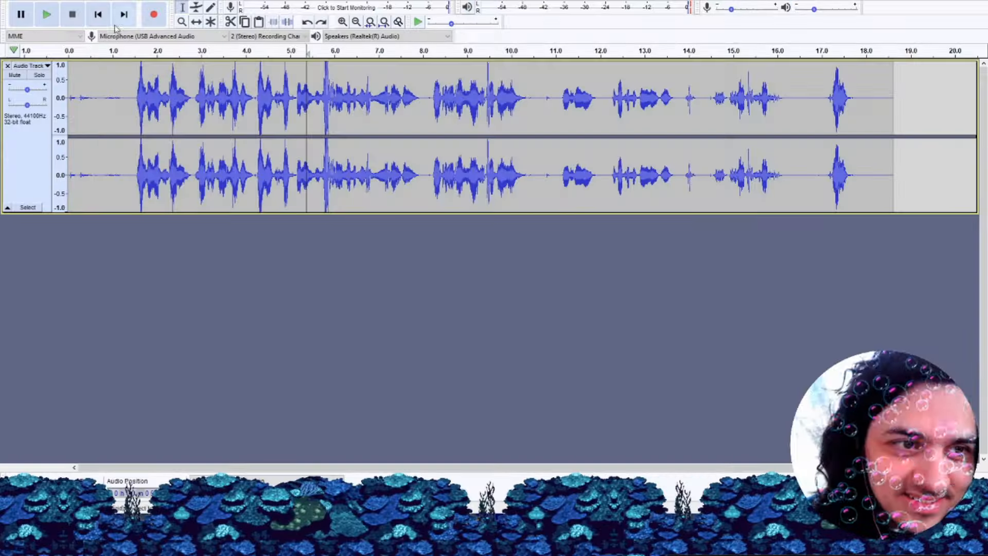
{"action": "left_click", "coordinate": [97, 14]}
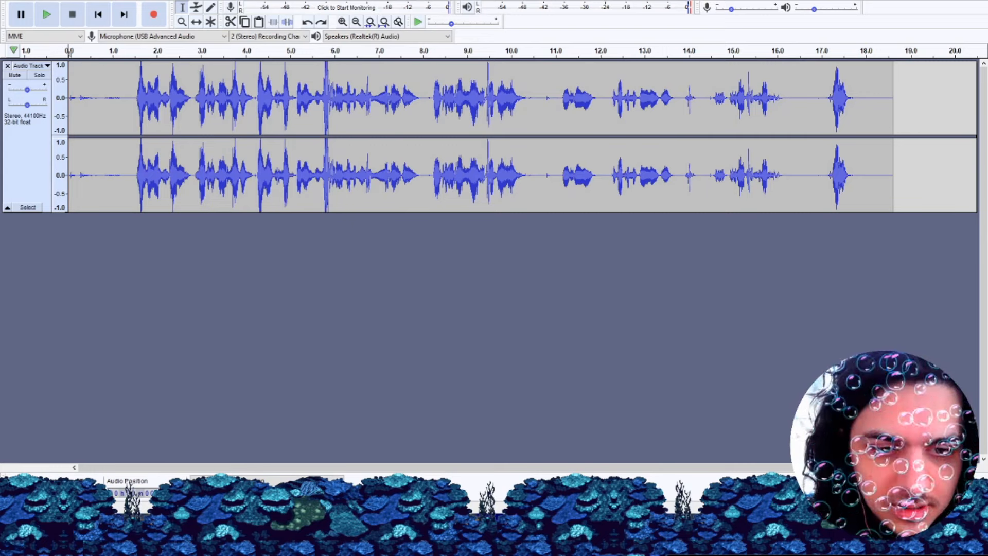
Switch to Blender and create a new file from the 2D Animation template.
{"action": "left_click", "coordinate": [319, 313]}
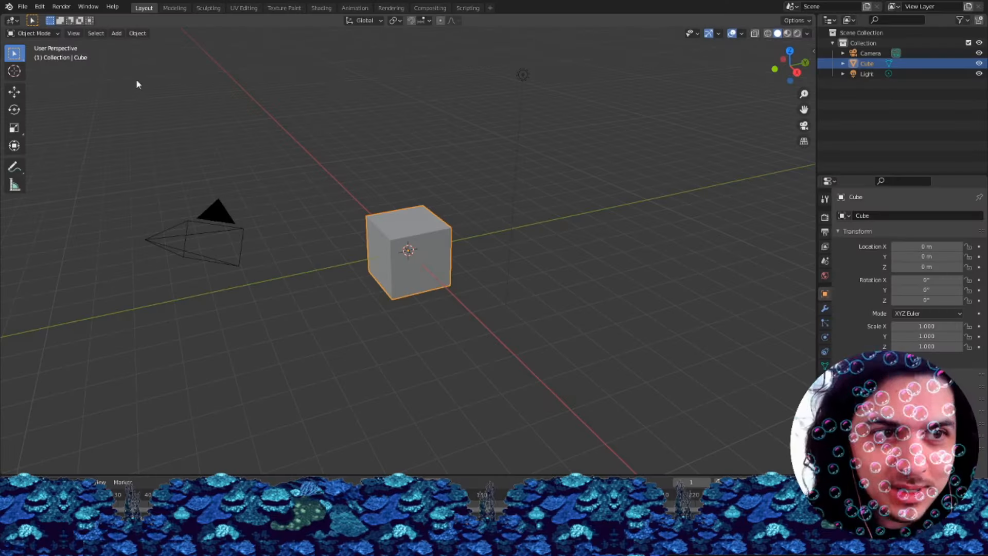
{"action": "left_click", "coordinate": [22, 6]}
{"action": "mouse_move", "coordinate": [72, 19]}
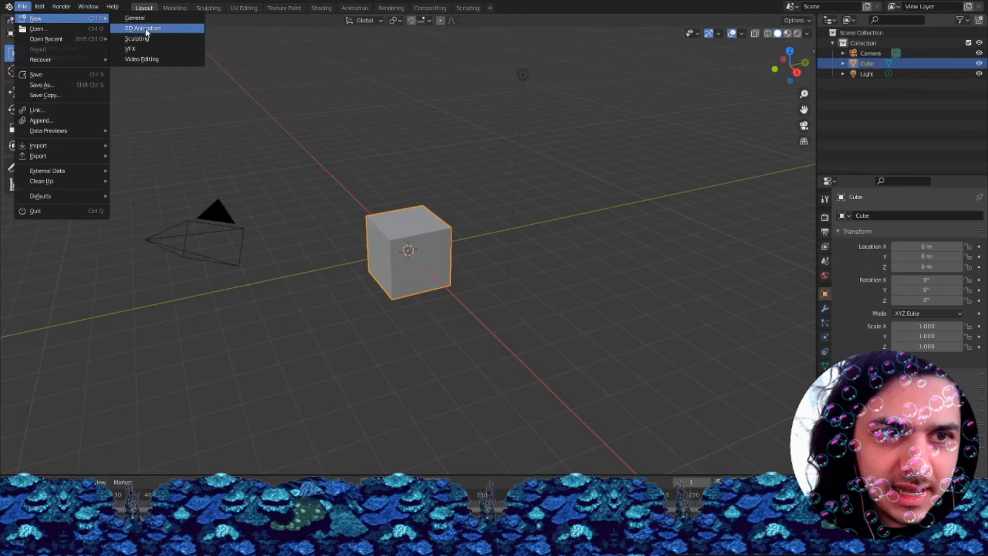
{"action": "left_click", "coordinate": [147, 30]}
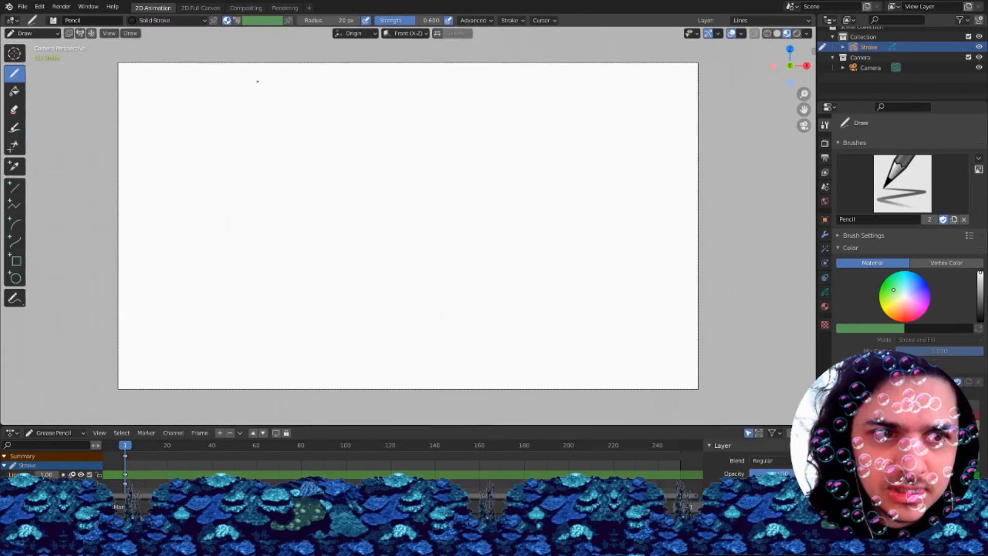
Scribble a freehand test stroke across the canvas and look through the 2D Full Canvas, Compositing and Rendering workspaces.
{"action": "mouse_move", "coordinate": [426, 246]}
{"action": "left_mouse_down"}
{"action": "mouse_move", "coordinate": [355, 160]}
{"action": "mouse_move", "coordinate": [283, 238]}
{"action": "mouse_move", "coordinate": [298, 219]}
{"action": "mouse_move", "coordinate": [539, 183]}
{"action": "mouse_move", "coordinate": [592, 267]}
{"action": "mouse_move", "coordinate": [545, 206]}
{"action": "mouse_move", "coordinate": [391, 216]}
{"action": "mouse_move", "coordinate": [235, 160]}
{"action": "mouse_move", "coordinate": [192, 161]}
{"action": "left_mouse_up"}
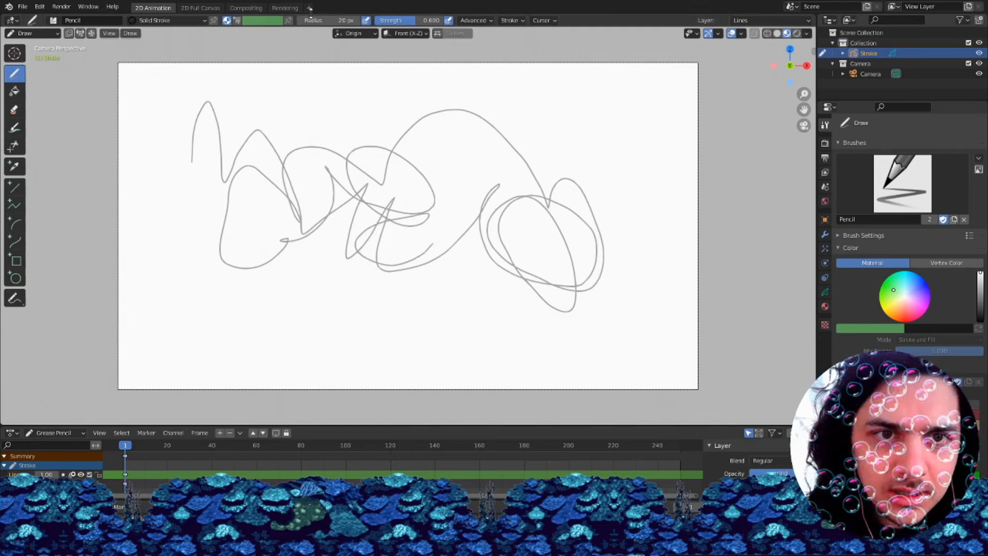
{"action": "left_click", "coordinate": [196, 8]}
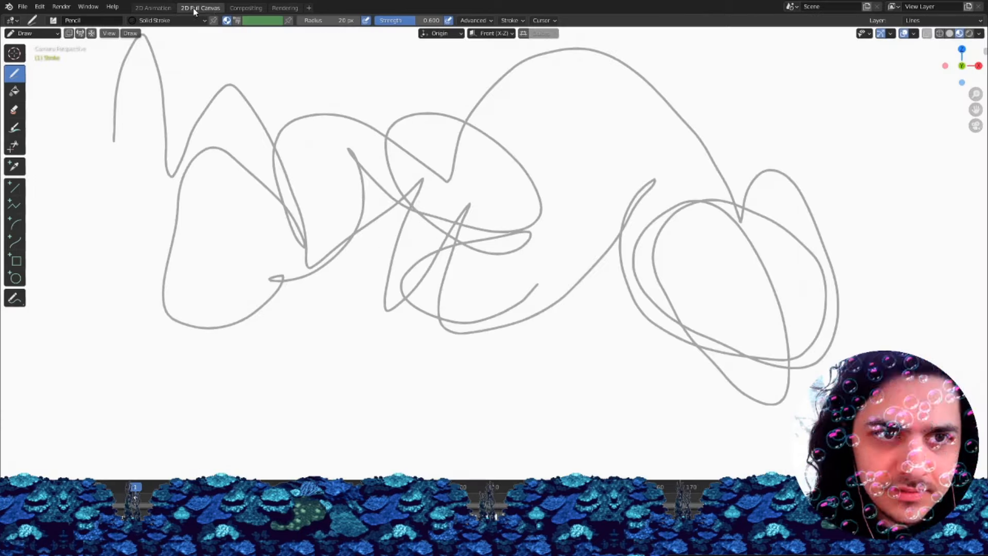
{"action": "left_click", "coordinate": [248, 8]}
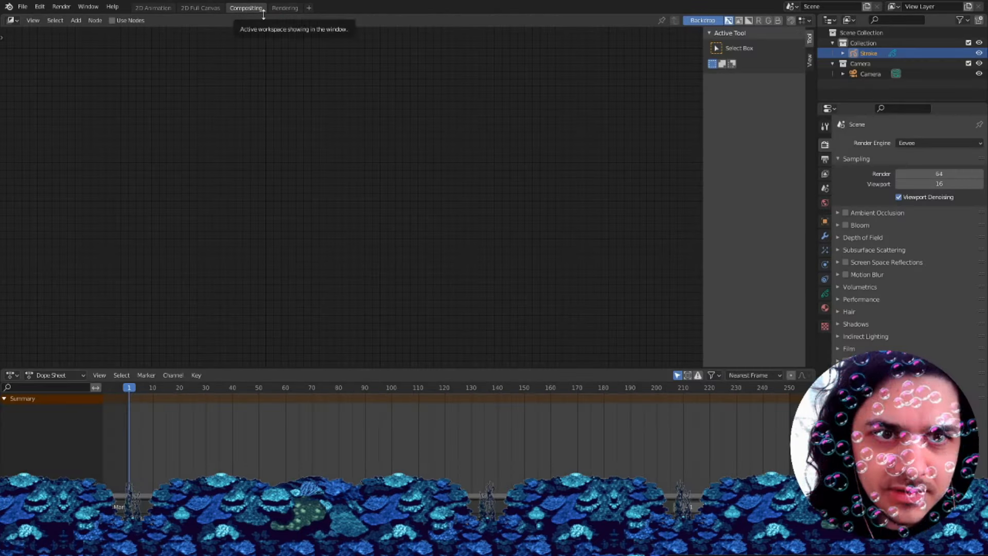
{"action": "left_click", "coordinate": [282, 7]}
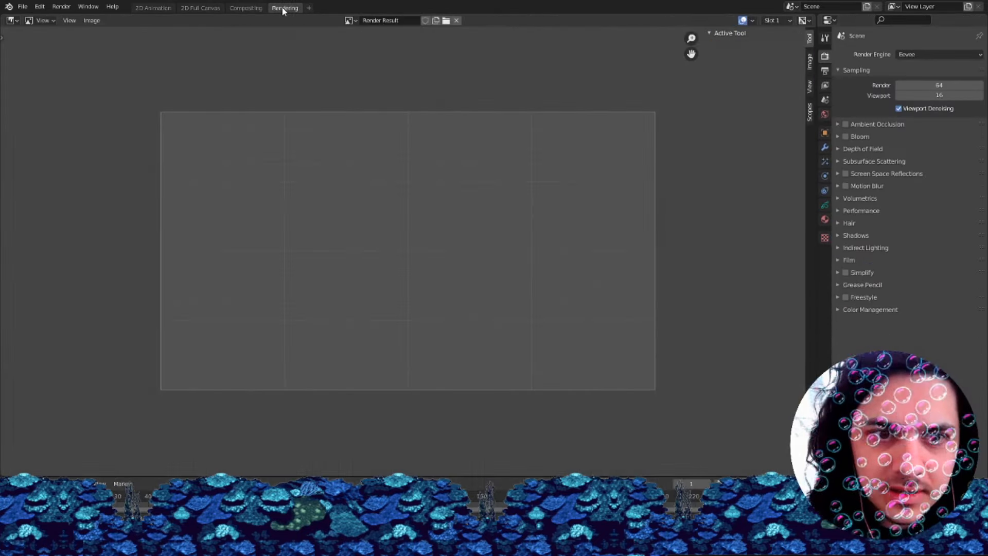
{"action": "left_click", "coordinate": [241, 9]}
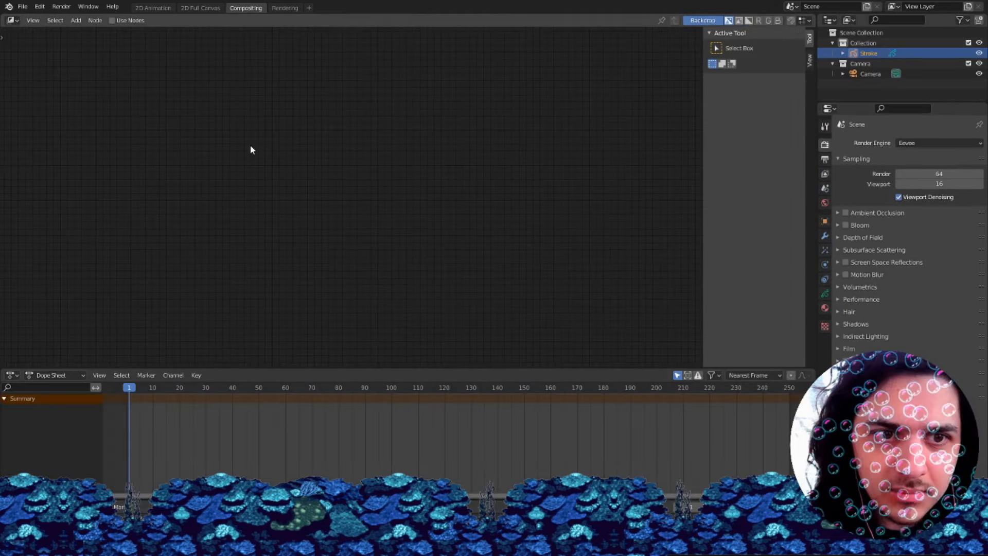
{"action": "left_click", "coordinate": [150, 6]}
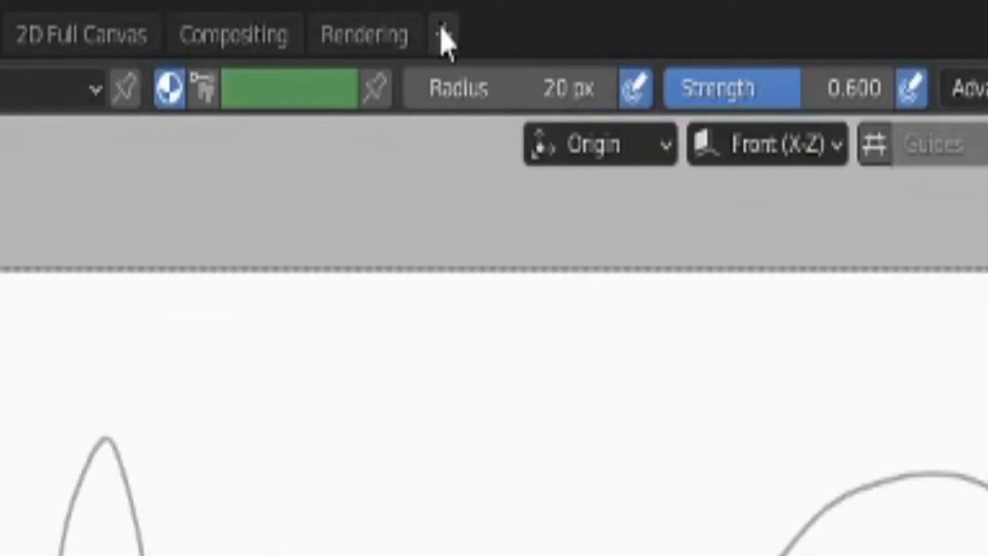
Add a Video Editing workspace to the 2D Animation project.
{"action": "left_click", "coordinate": [308, 7]}
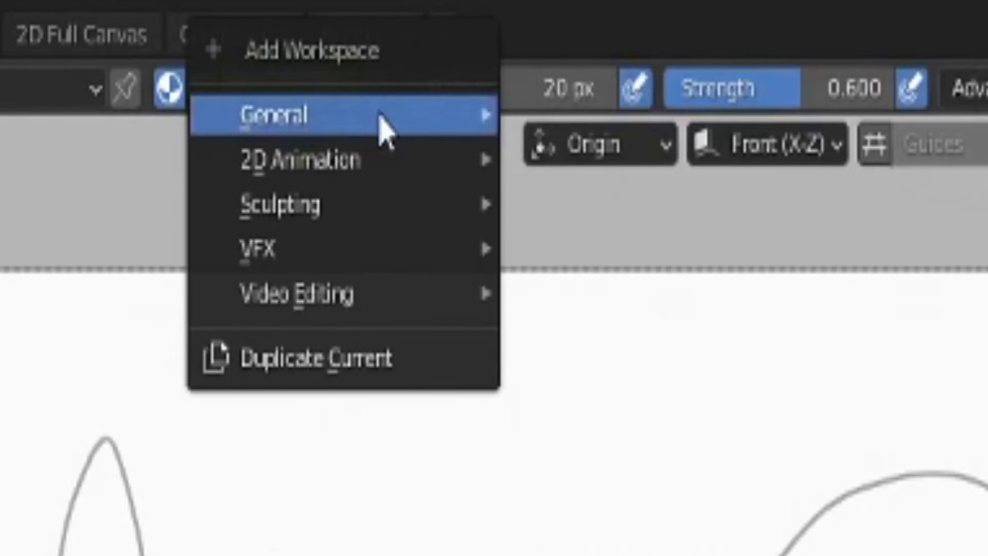
{"action": "mouse_move", "coordinate": [337, 293]}
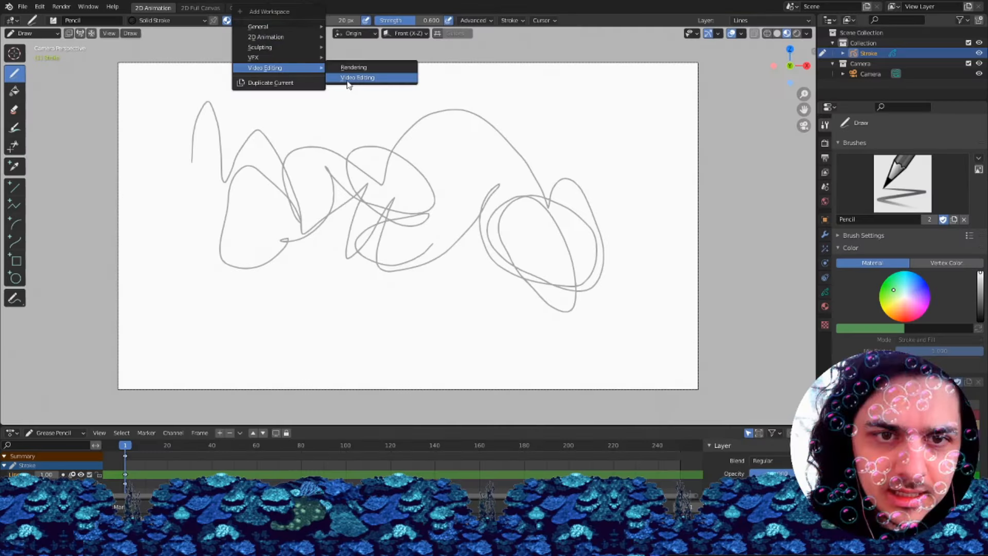
{"action": "left_click", "coordinate": [347, 78]}
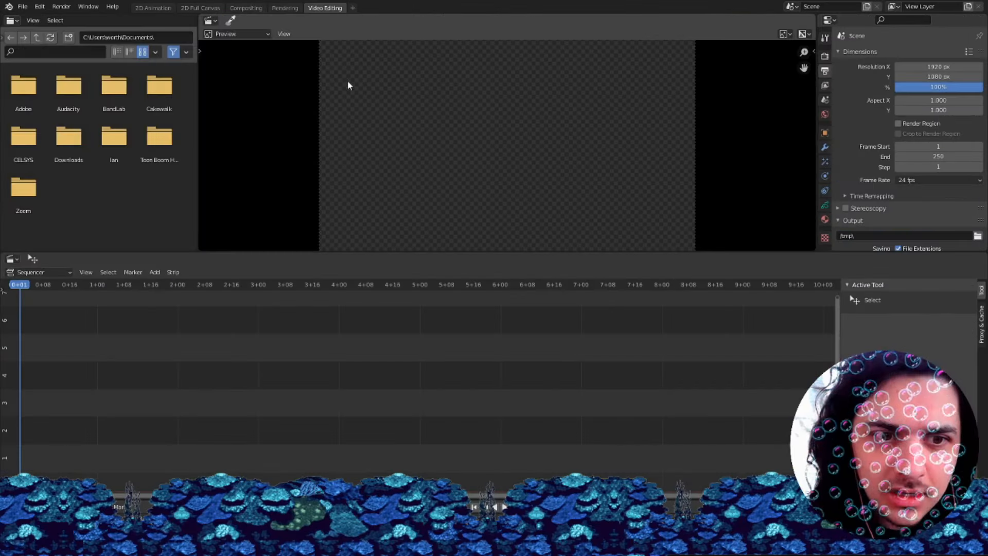
Add hotdogs_1.wav as a sound strip on channel 1 of the sequencer, starting at 0+01.
{"action": "scroll", "coordinate": [256, 368], "scroll_direction": "down", "scroll_amount": 1}
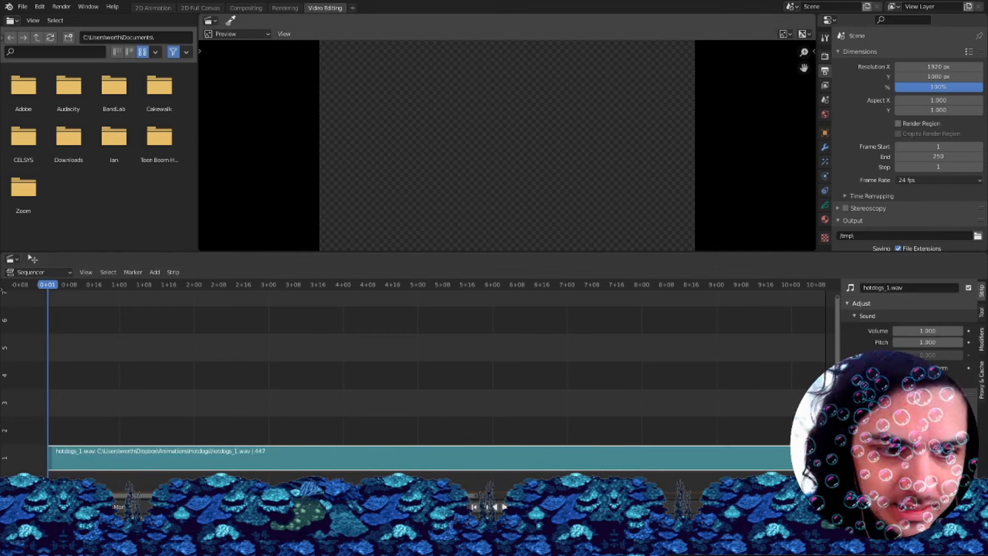
{"action": "scroll", "coordinate": [346, 419], "scroll_direction": "down", "scroll_amount": 3}
{"action": "scroll", "coordinate": [276, 385], "scroll_direction": "up", "scroll_amount": 2}
{"action": "scroll", "coordinate": [400, 418], "scroll_direction": "down", "scroll_amount": 5}
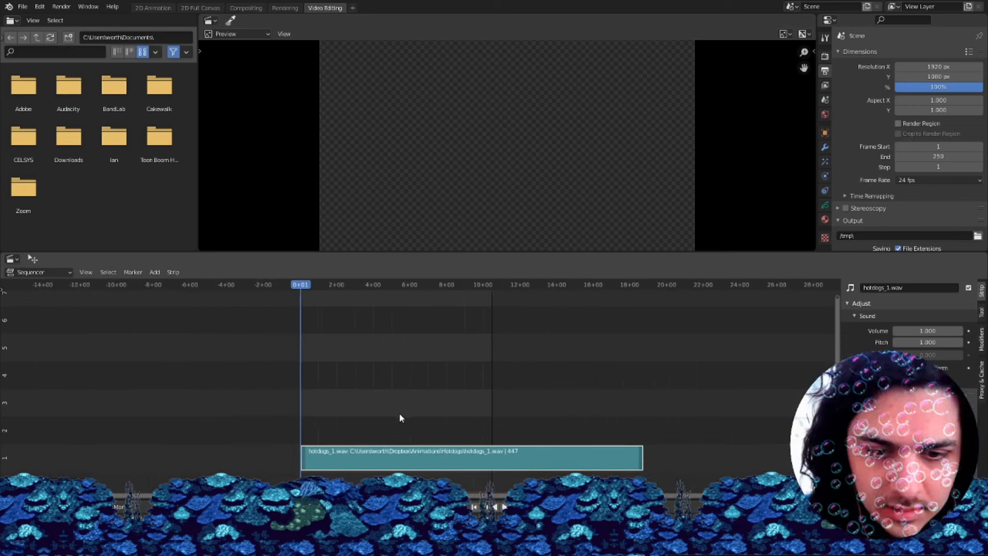
{"action": "middle_click_drag", "start_coordinate": [399, 418], "coordinate": [300, 417]}
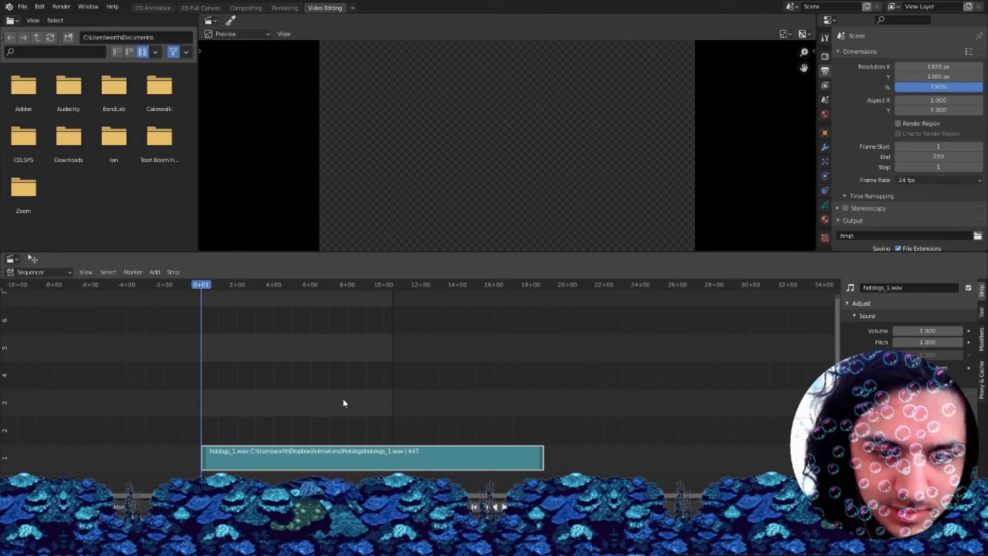
{"action": "middle_click_drag", "start_coordinate": [331, 394], "coordinate": [396, 354]}
{"action": "scroll", "coordinate": [386, 406], "scroll_direction": "up", "scroll_amount": 3}
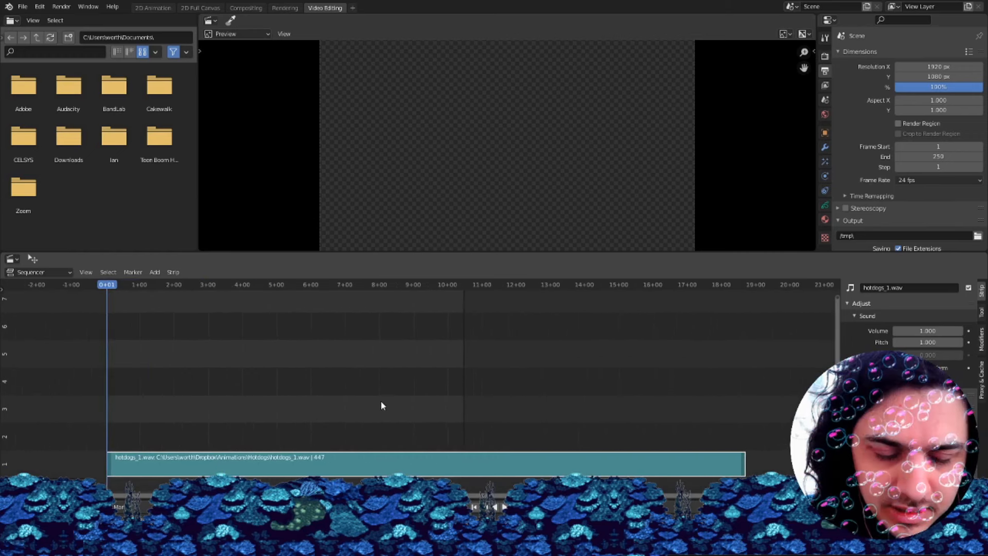
Set the scene's end frame to 446 and the playback audio sync mode to AV-sync.
{"action": "scroll", "coordinate": [418, 383], "scroll_direction": "down", "scroll_amount": 2}
{"action": "scroll", "coordinate": [414, 383], "scroll_direction": "up", "scroll_amount": 3}
{"action": "scroll", "coordinate": [412, 384], "scroll_direction": "down", "scroll_amount": 4}
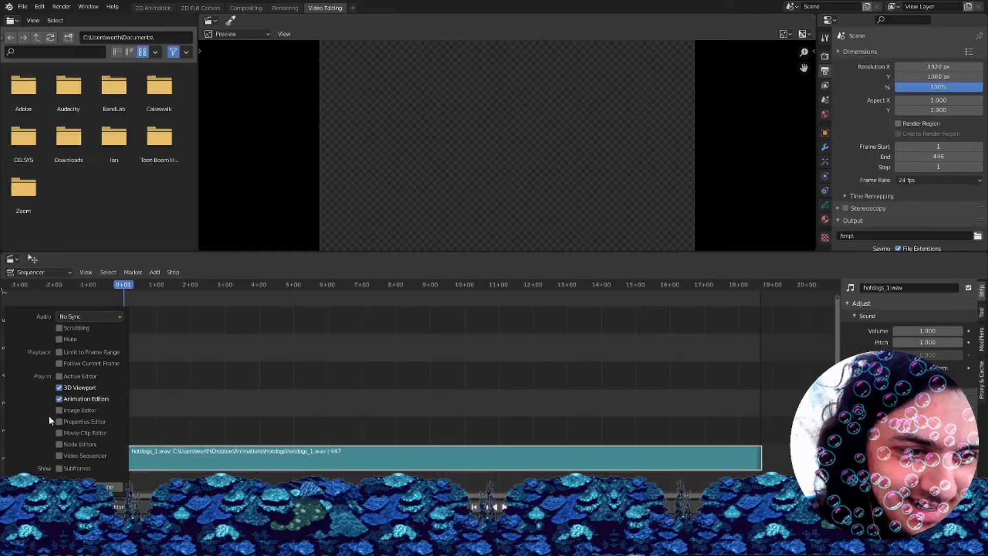
{"action": "left_click", "coordinate": [80, 317]}
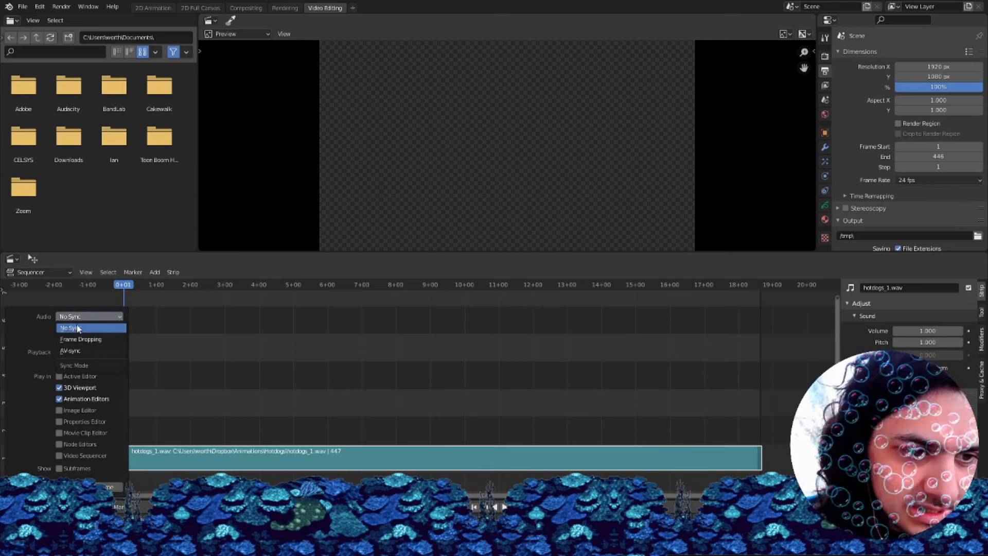
{"action": "left_click", "coordinate": [72, 351]}
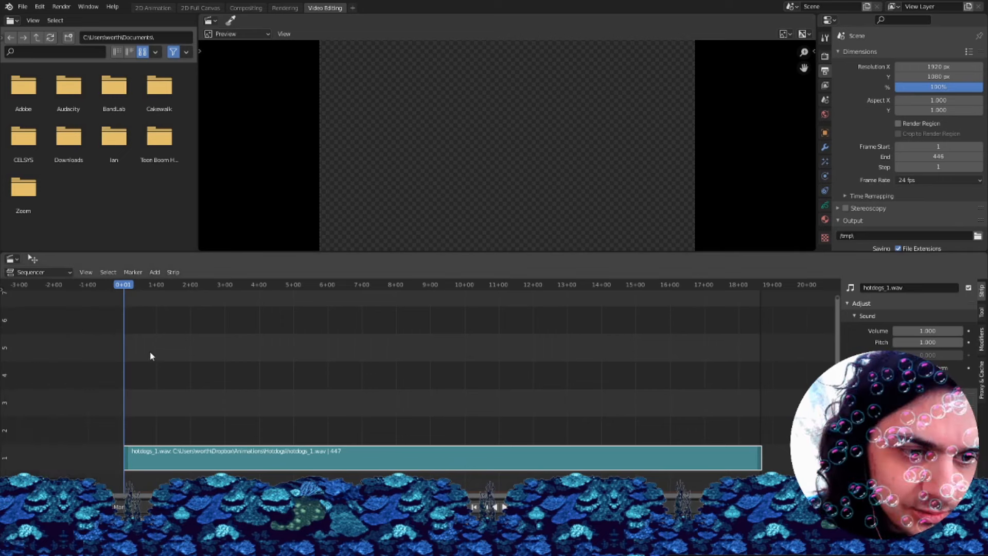
Deselect the sound strip and play the sequence from near its start to check the audio.
{"action": "left_click", "coordinate": [144, 364]}
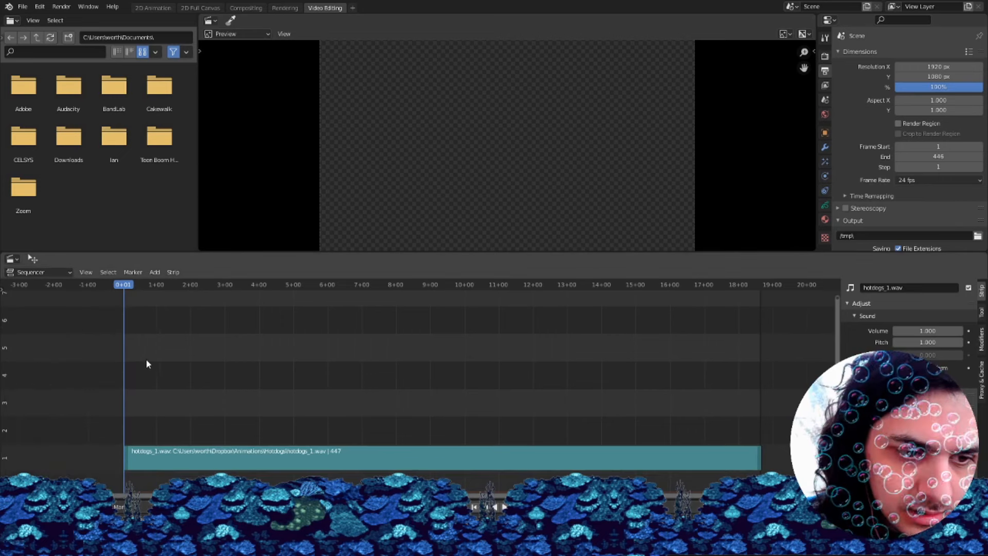
{"action": "right_click", "coordinate": [141, 352]}
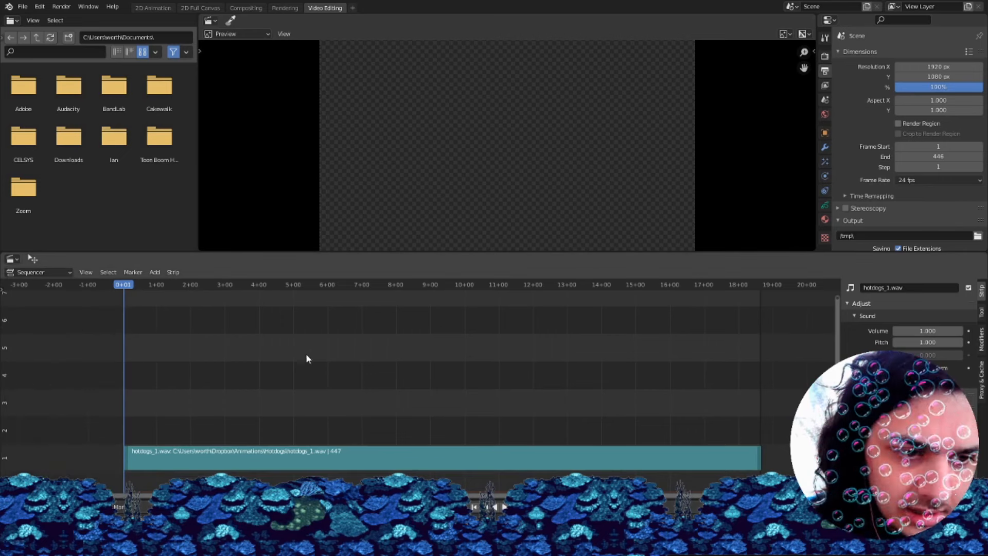
{"action": "key", "text": "space"}
{"action": "left_click", "coordinate": [129, 287]}
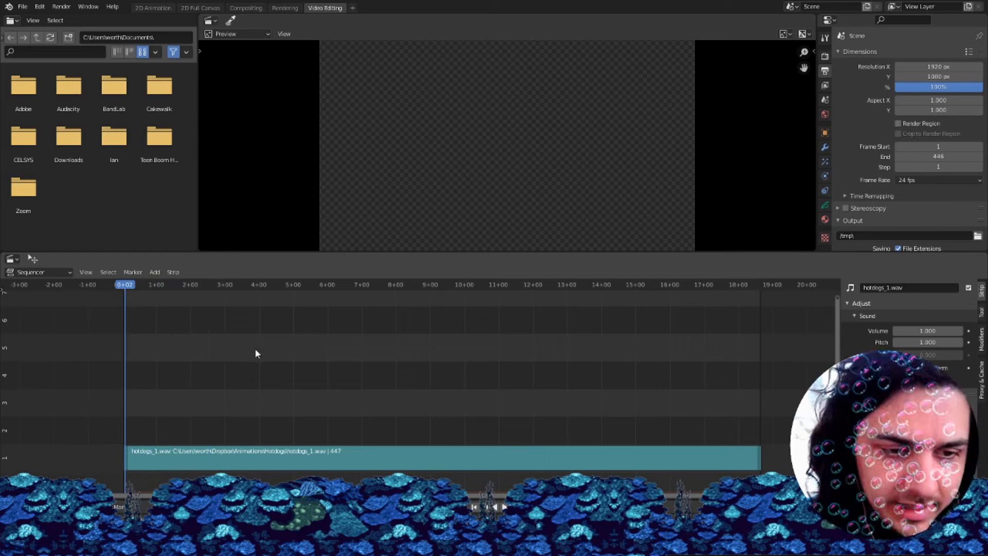
{"action": "key", "text": "space"}
{"action": "key", "text": "space"}
Move the playhead to 1+06 and split the hotdogs_1.wav strip at that point.
{"action": "left_click", "coordinate": [164, 286]}
{"action": "left_click_drag", "start_coordinate": [164, 286], "coordinate": [172, 286]}
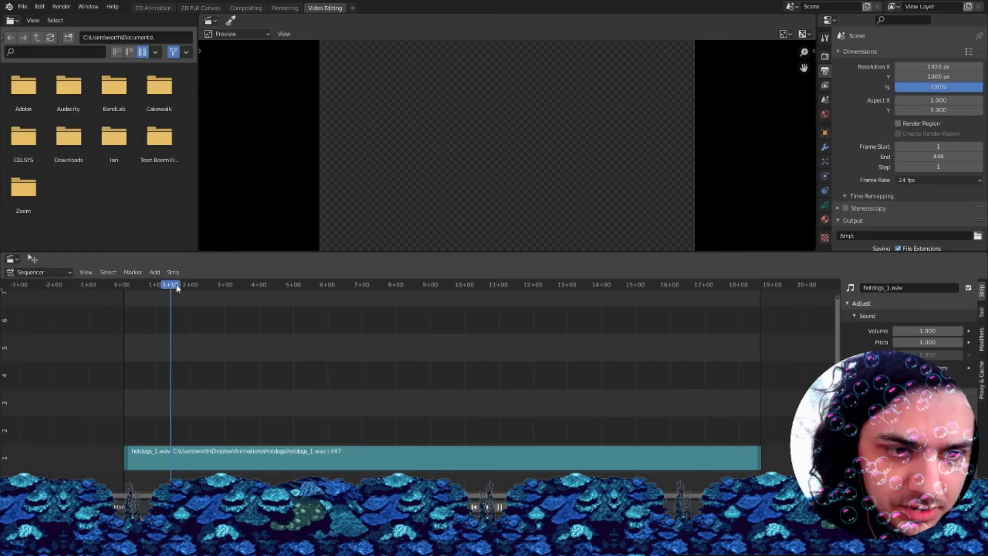
{"action": "left_click", "coordinate": [165, 288]}
{"action": "key", "text": "space"}
{"action": "right_click", "coordinate": [182, 449]}
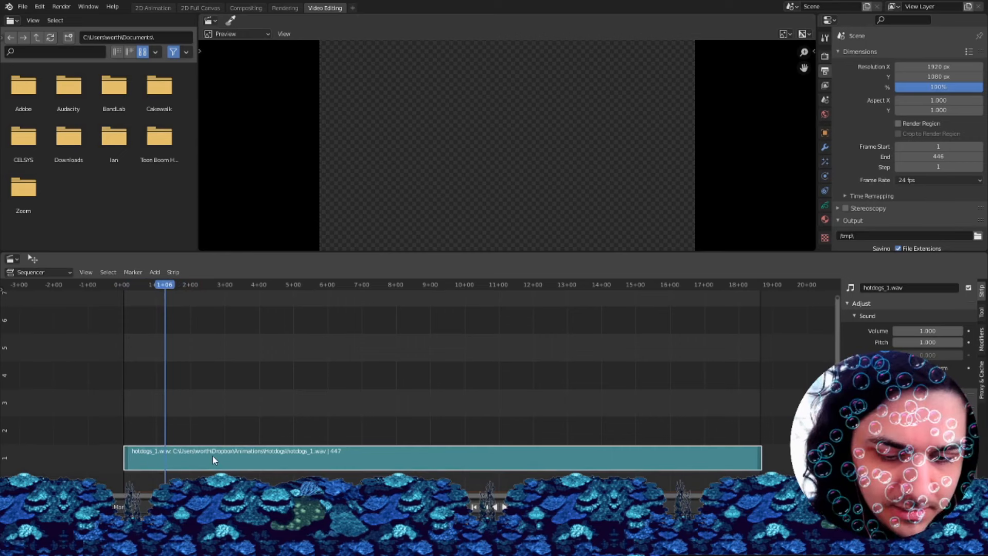
{"action": "left_click", "coordinate": [175, 273]}
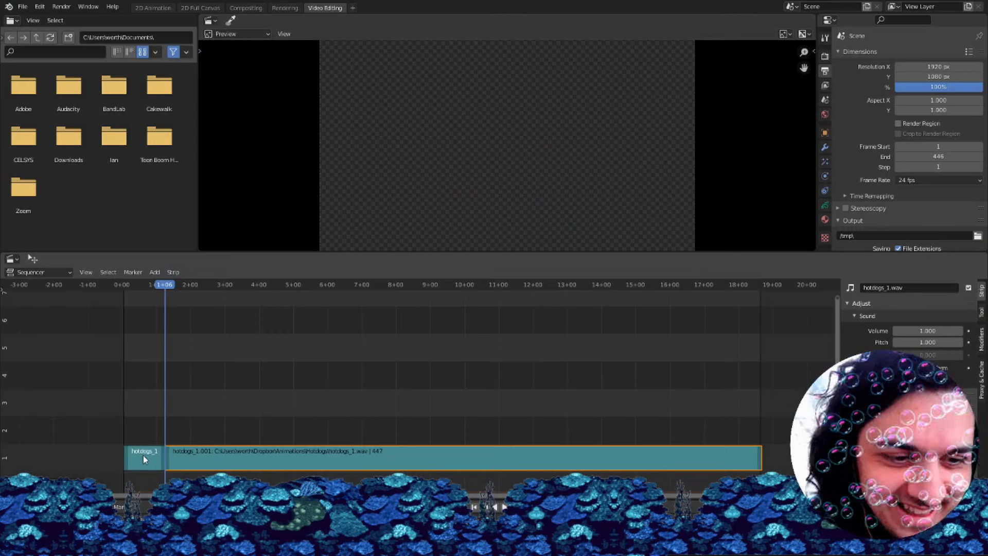
Delete the short sound strip before 1+06 and shift the remaining strip back so it starts at 0+01.
{"action": "left_click", "coordinate": [143, 455]}
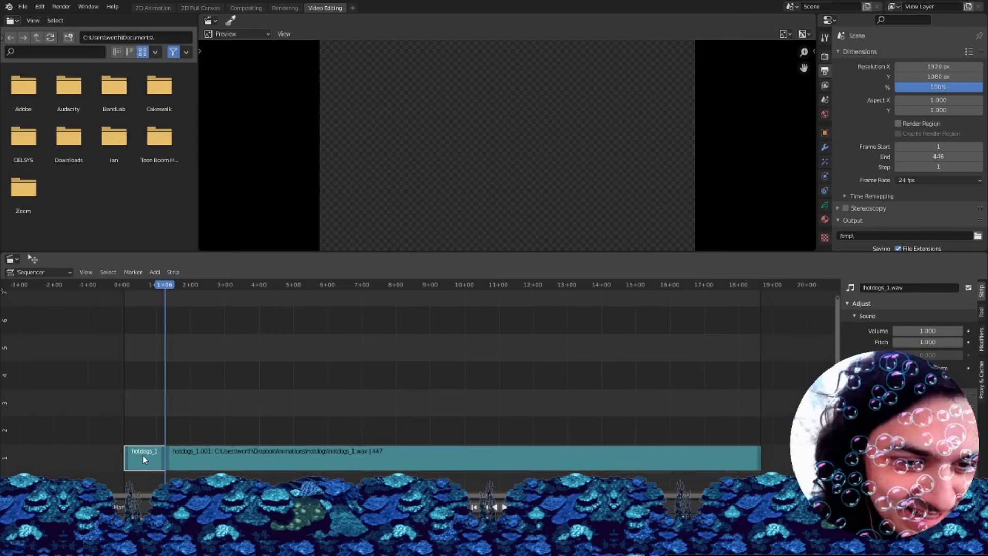
{"action": "left_click", "coordinate": [173, 272]}
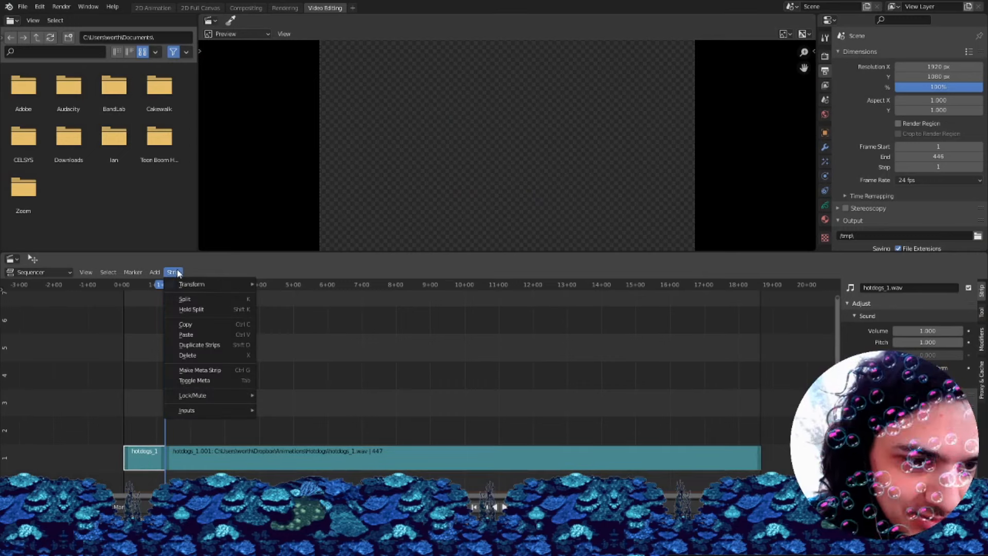
{"action": "left_click", "coordinate": [197, 356]}
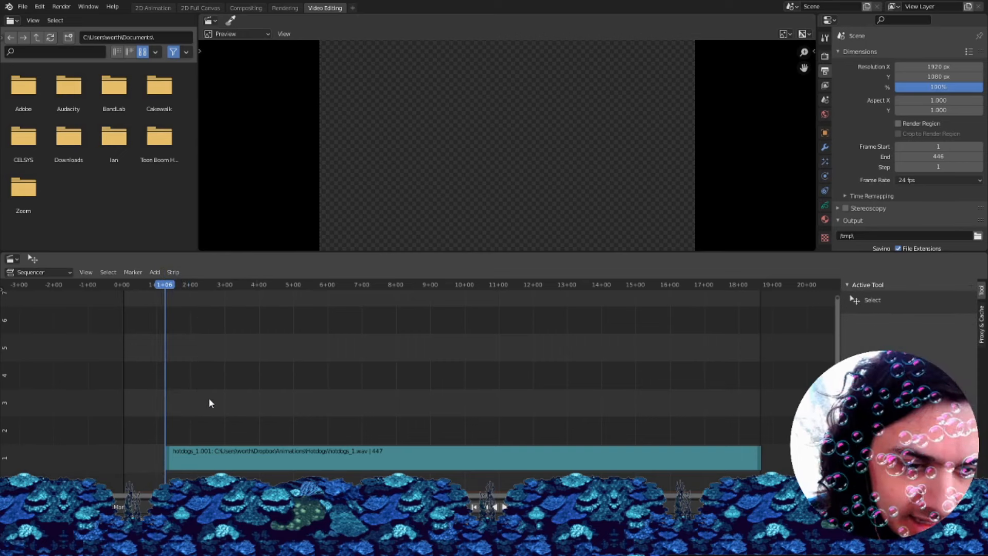
{"action": "left_click", "coordinate": [225, 458]}
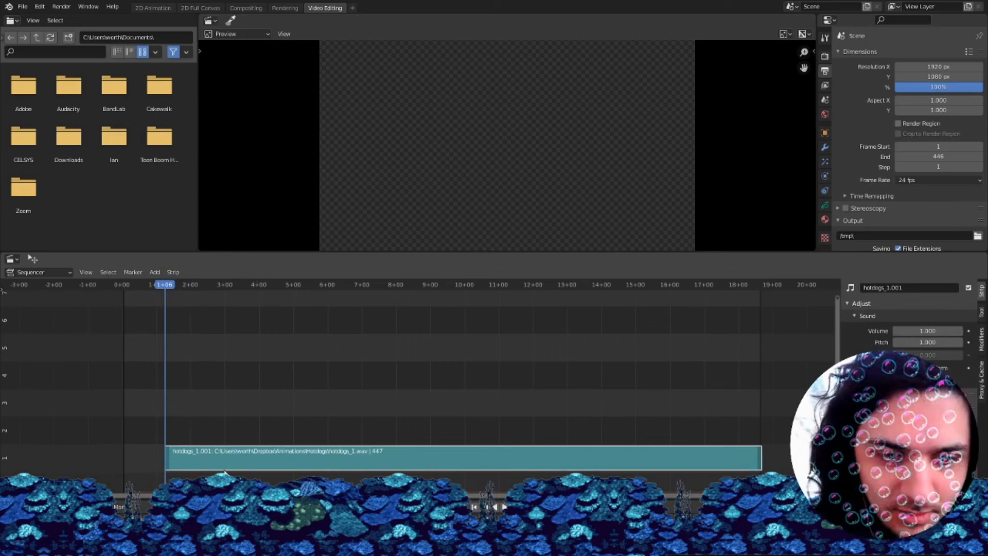
{"action": "left_click_drag", "start_coordinate": [228, 459], "coordinate": [186, 460]}
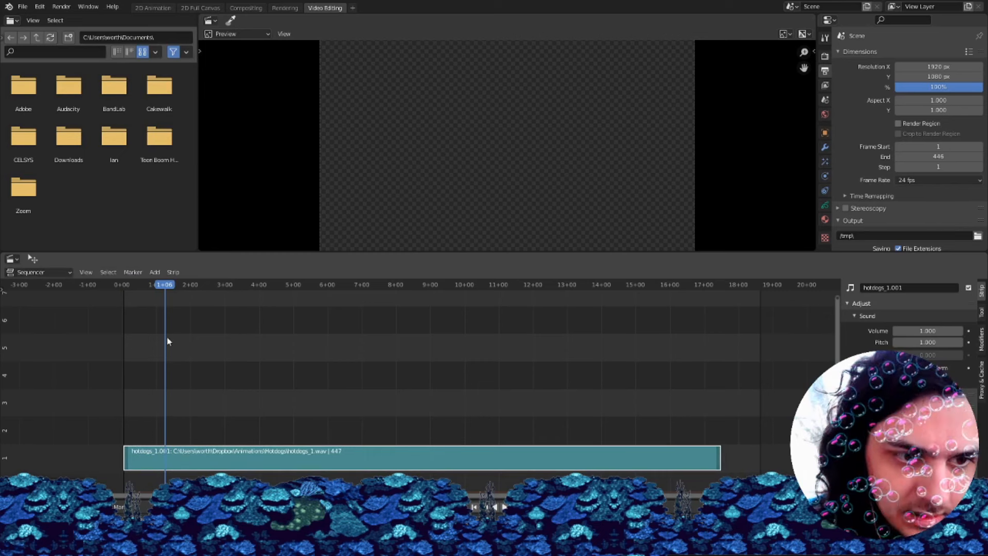
Return the playhead to 0+01 and play the trimmed audio to listen for the next part to cut.
{"action": "left_click_drag", "start_coordinate": [152, 289], "coordinate": [125, 291]}
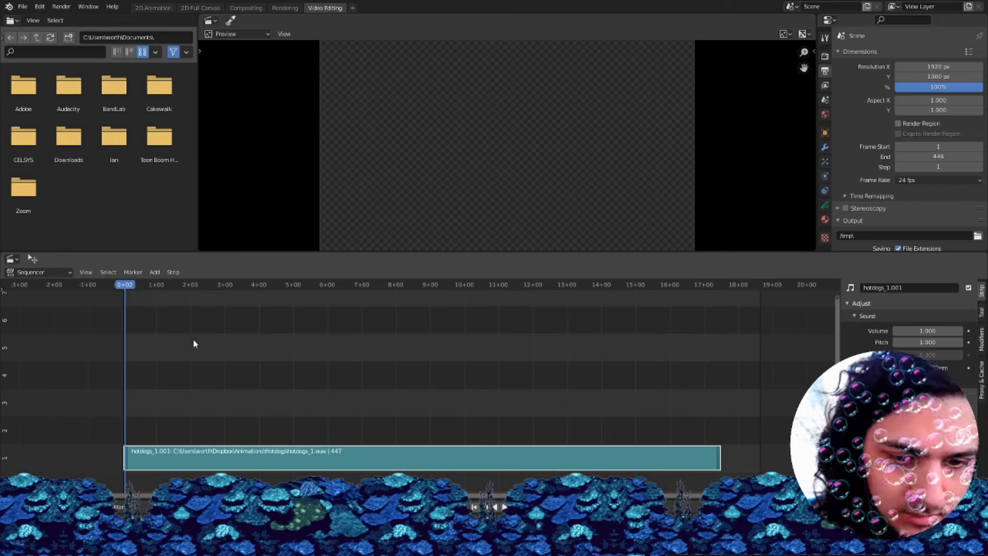
{"action": "key", "text": "Left"}
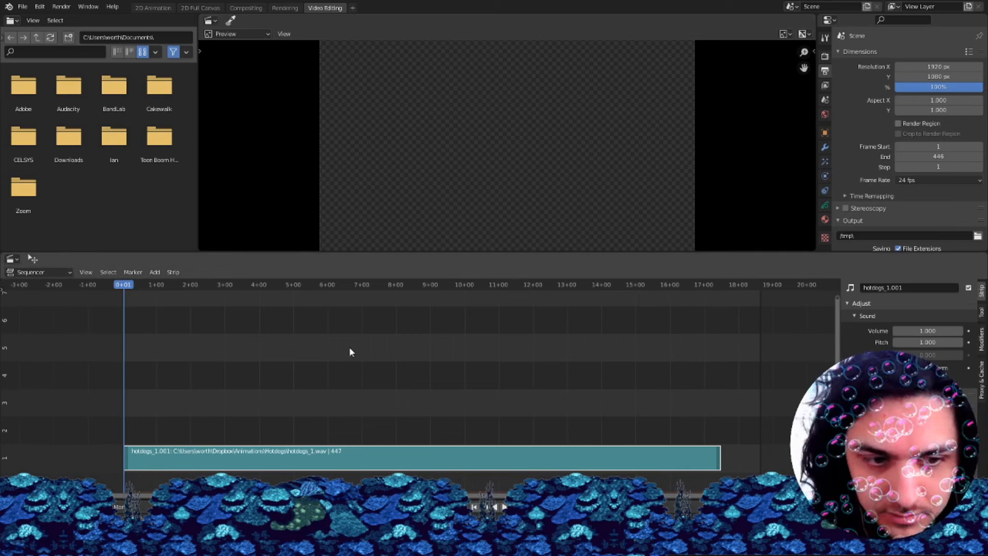
{"action": "key", "text": "space"}
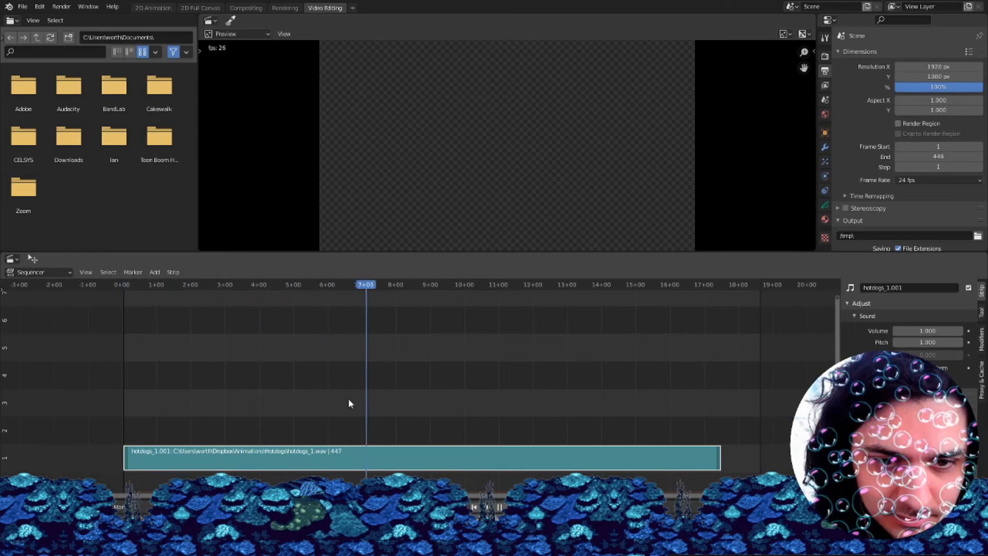
{"action": "key", "text": "Escape"}
Move the playhead to 9+06 and split the sound strip at that frame.
{"action": "left_click", "coordinate": [437, 386]}
{"action": "left_click", "coordinate": [423, 283]}
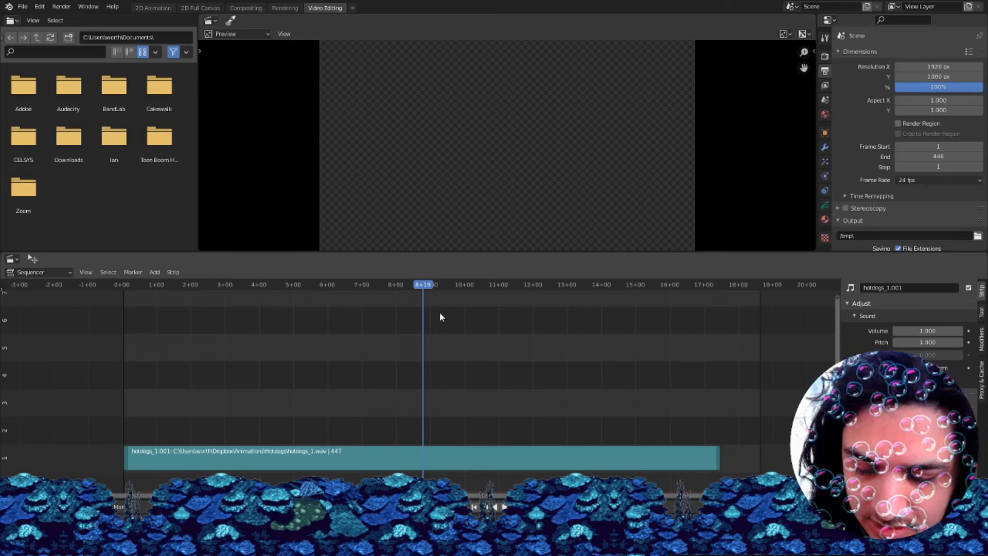
{"action": "key", "text": "Right"}
{"action": "key", "text": "Right"}
{"action": "key", "text": "Right"}
{"action": "key", "text": "Right"}
{"action": "key", "text": "Right"}
{"action": "key", "text": "Right"}
{"action": "key", "text": "Right"}
{"action": "key", "text": "Right"}
{"action": "key", "text": "Right"}
{"action": "key", "text": "Right"}
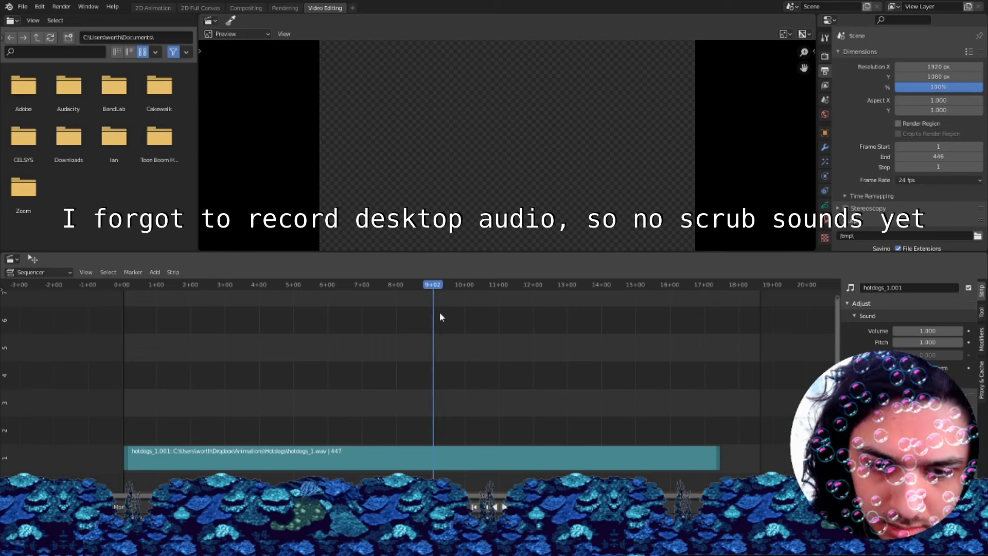
{"action": "left_click", "coordinate": [435, 460]}
{"action": "key", "text": "Right"}
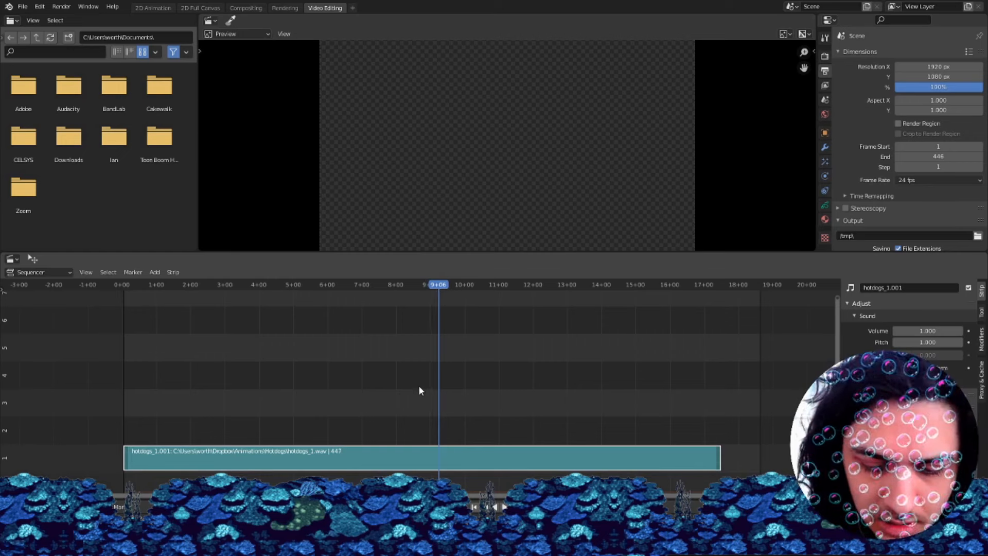
{"action": "key", "text": "k"}
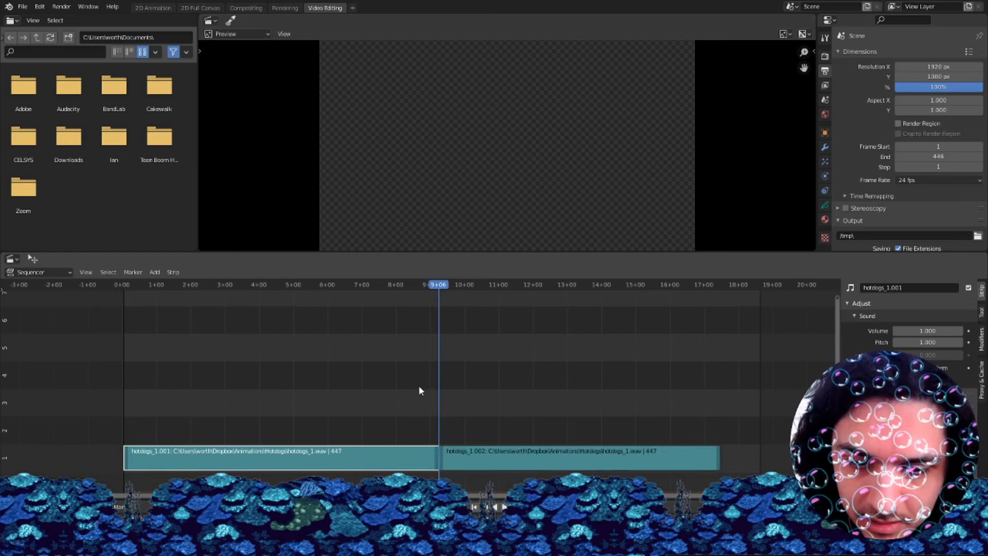
Advance the playhead to 9+21 and split the second sound strip there.
{"action": "key", "text": "Right"}
{"action": "key", "text": "Right"}
{"action": "key", "text": "Right"}
{"action": "key", "text": "Right"}
{"action": "key", "text": "Right"}
{"action": "key", "text": "Right"}
{"action": "key", "text": "Right"}
{"action": "key", "text": "Right"}
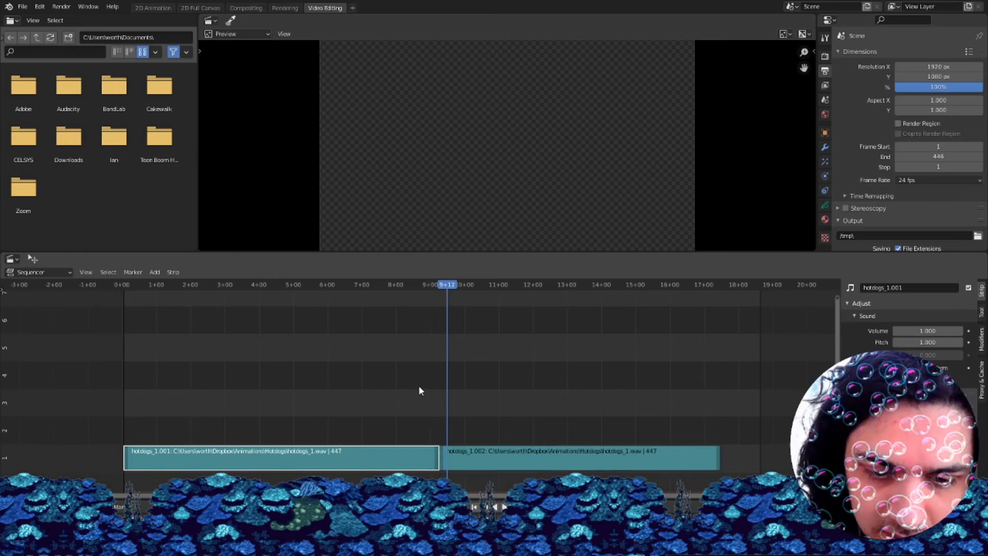
{"action": "key", "text": "Right"}
{"action": "key", "text": "Right"}
{"action": "key", "text": "Right"}
{"action": "key", "text": "Right"}
{"action": "key", "text": "Right"}
{"action": "key", "text": "Right"}
{"action": "key", "text": "Right"}
{"action": "key", "text": "Right"}
{"action": "key", "text": "Right"}
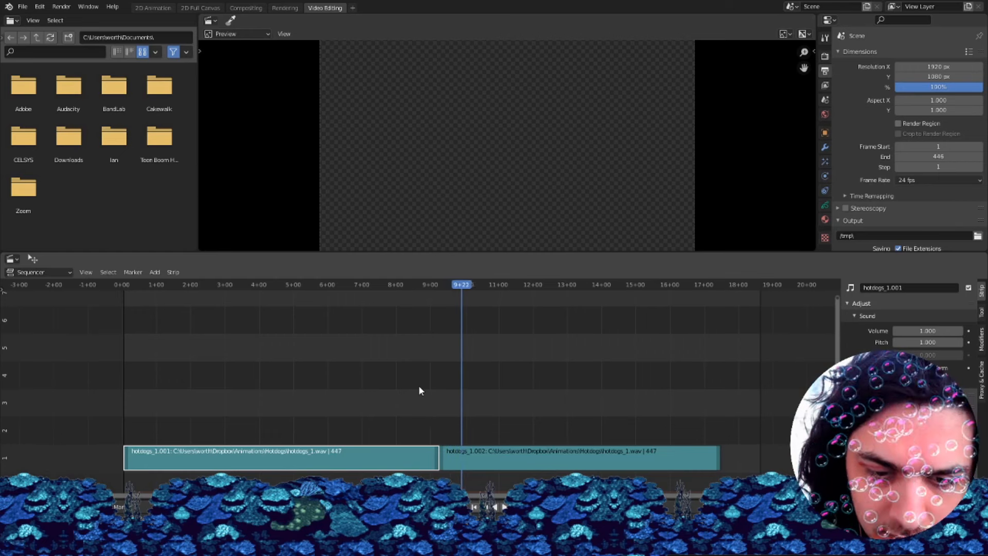
{"action": "key", "text": "Left"}
{"action": "key", "text": "Left"}
{"action": "key", "text": "Right"}
{"action": "key", "text": "Left"}
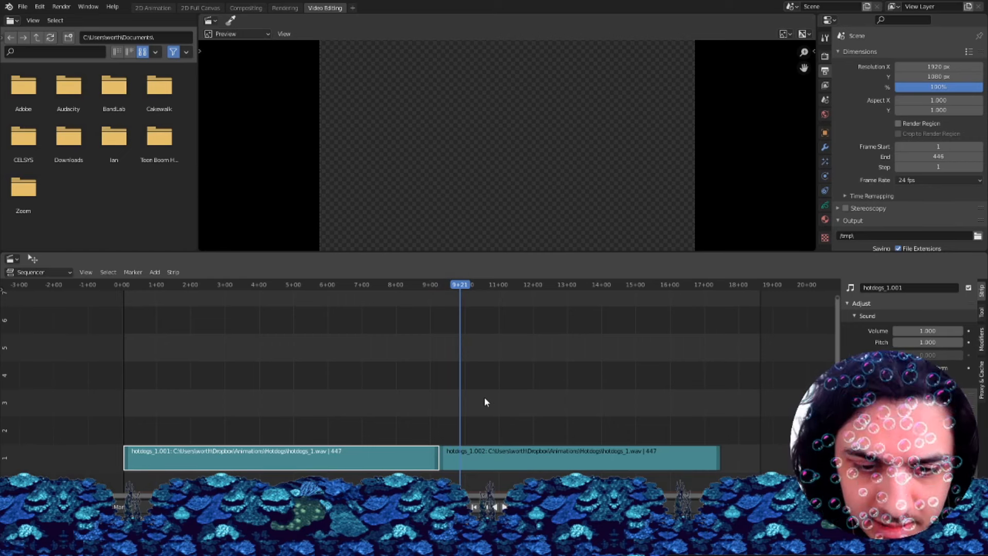
{"action": "left_click", "coordinate": [472, 457]}
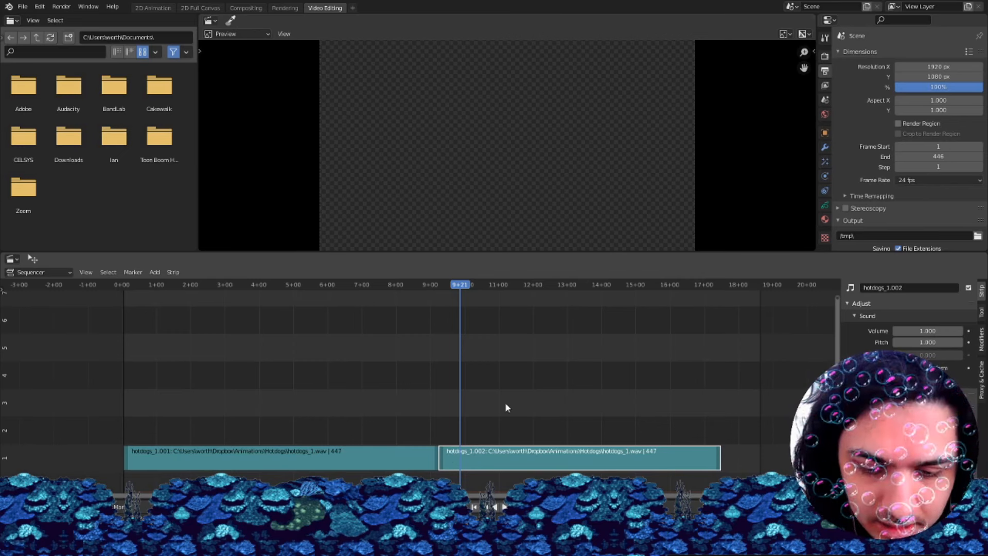
{"action": "key", "text": "k"}
Delete the short piece between 9+06 and 9+21 and shift the last strip back to close the gap.
{"action": "left_click", "coordinate": [448, 456]}
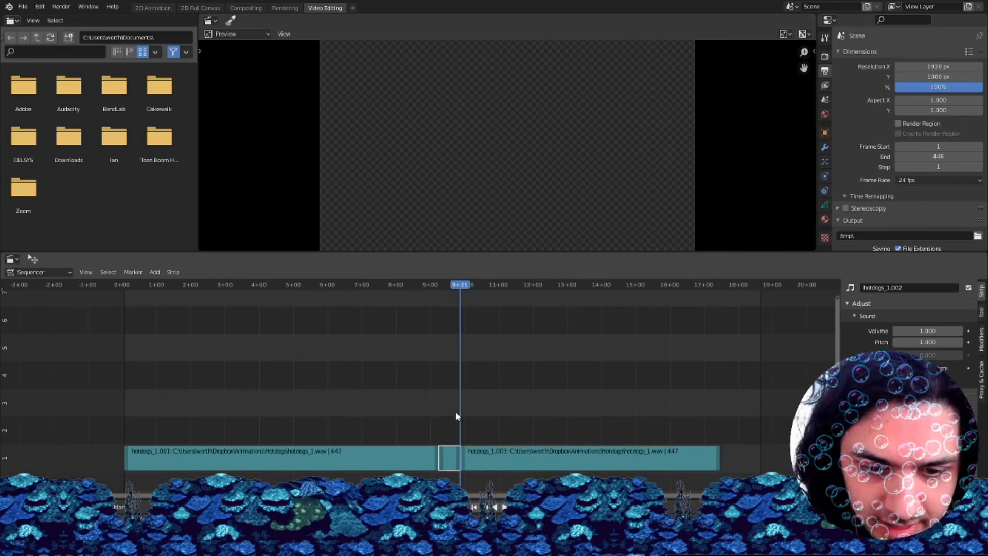
{"action": "key", "text": "Delete"}
{"action": "left_click", "coordinate": [492, 456]}
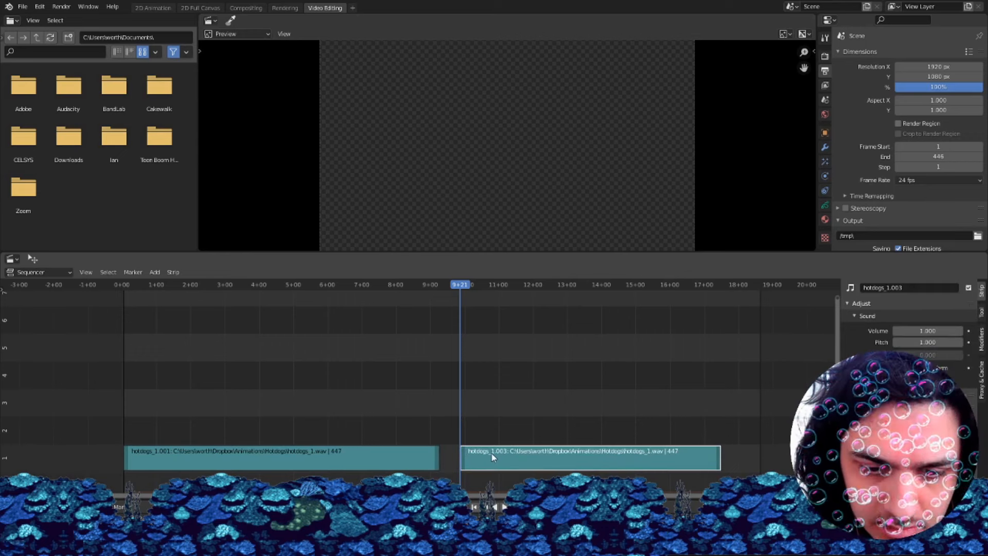
{"action": "left_click", "coordinate": [426, 426]}
{"action": "left_click", "coordinate": [418, 284]}
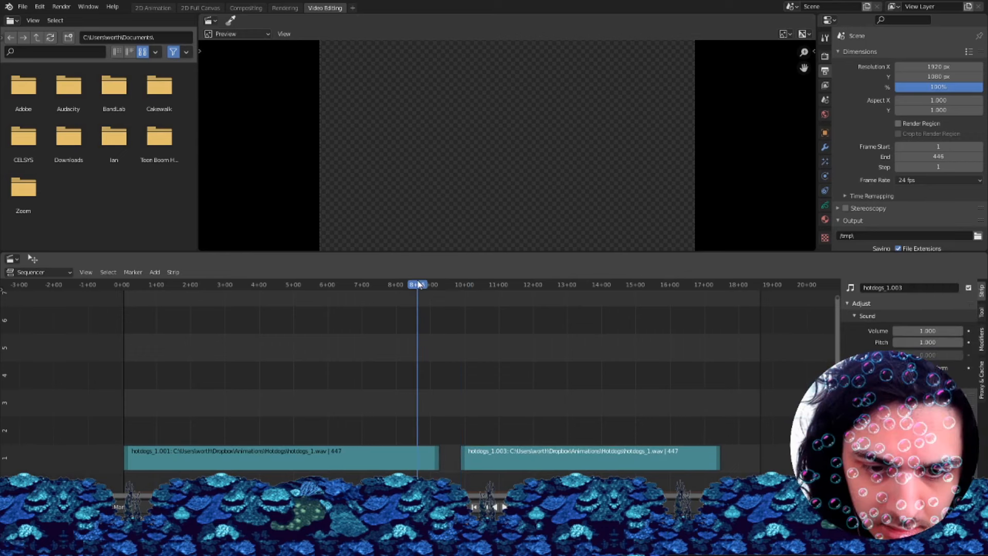
{"action": "left_click_drag", "start_coordinate": [488, 449], "coordinate": [464, 456]}
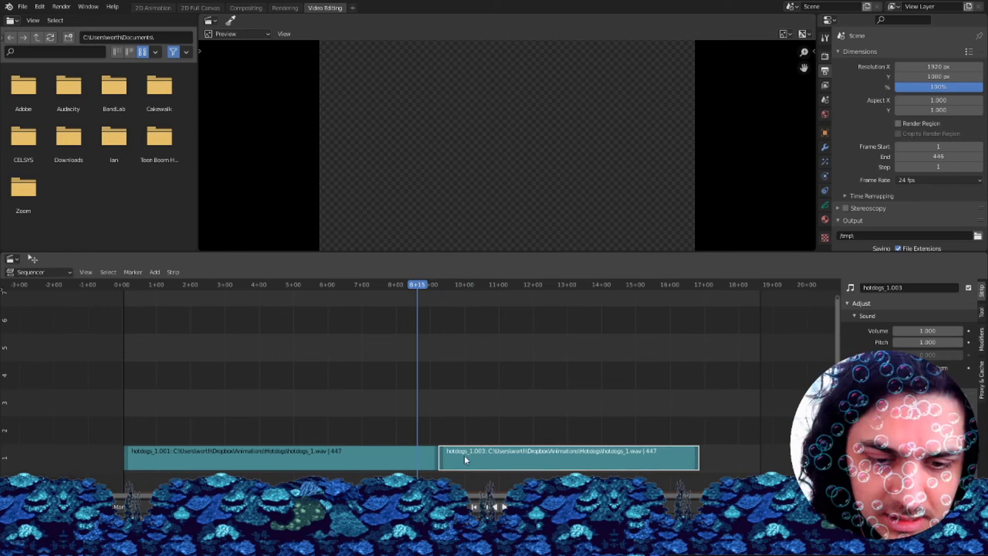
Play the audio across the new join and on towards its end, leaving the playhead at 15+04.
{"action": "left_click", "coordinate": [409, 286]}
{"action": "key", "text": "space"}
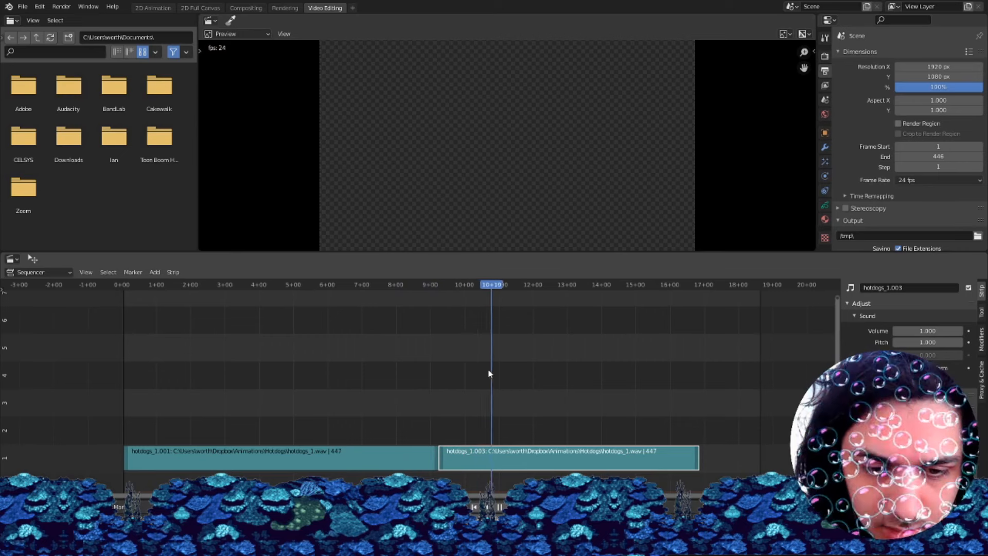
{"action": "key", "text": "Escape"}
{"action": "key", "text": "space"}
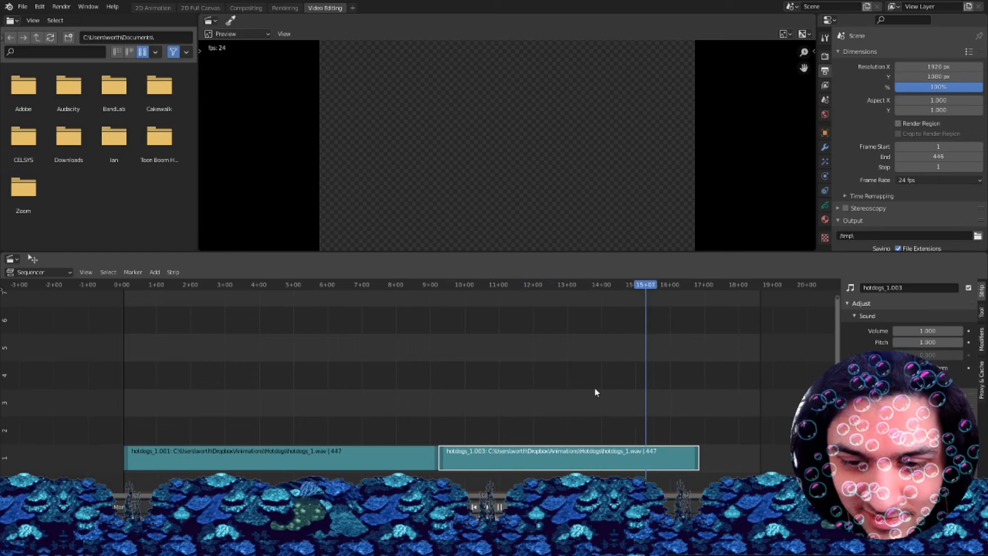
{"action": "key", "text": "Escape"}
{"action": "left_click", "coordinate": [640, 284]}
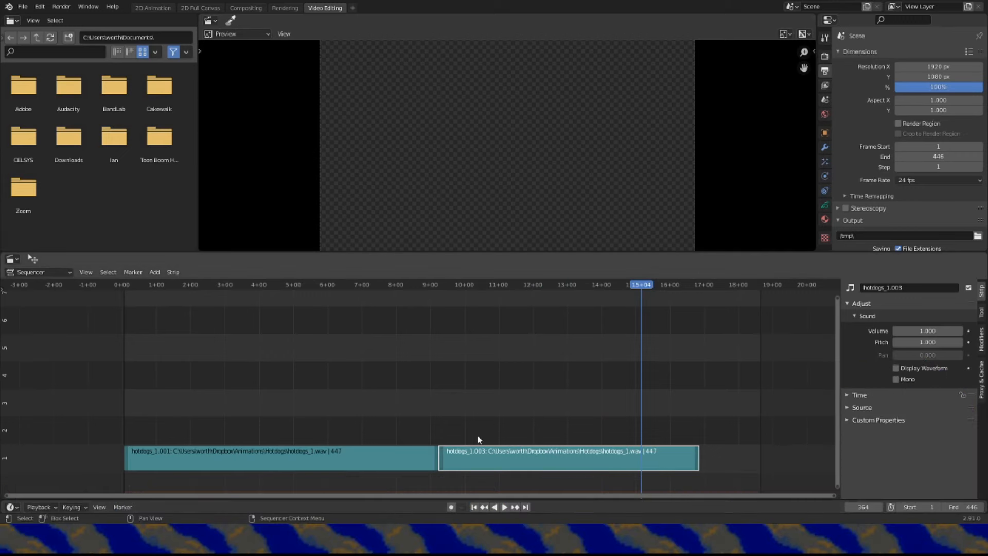
Set the scene's end frame to 402, matching the end of the last sound strip.
{"action": "middle_click_drag", "start_coordinate": [566, 358], "coordinate": [552, 361]}
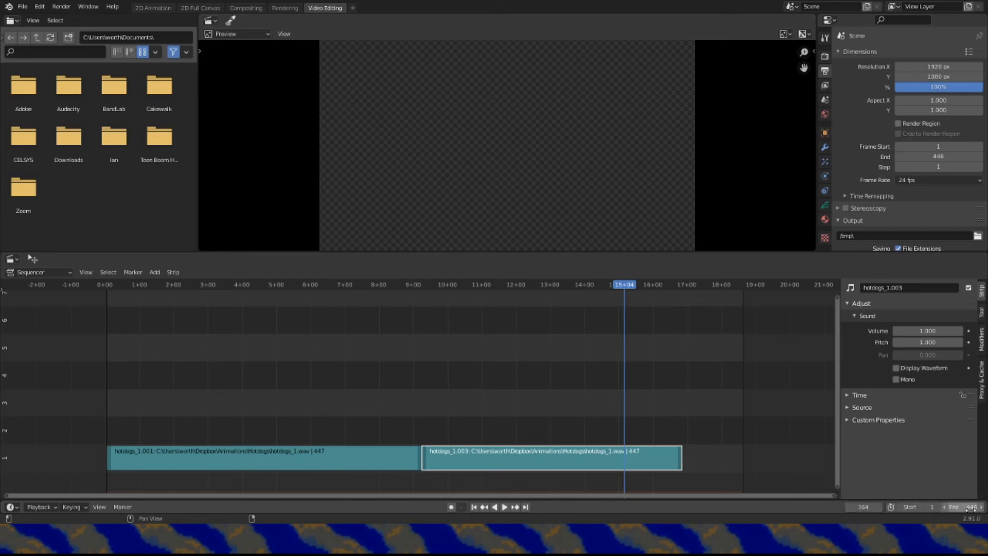
{"action": "left_click_drag", "start_coordinate": [965, 507], "coordinate": [903, 506]}
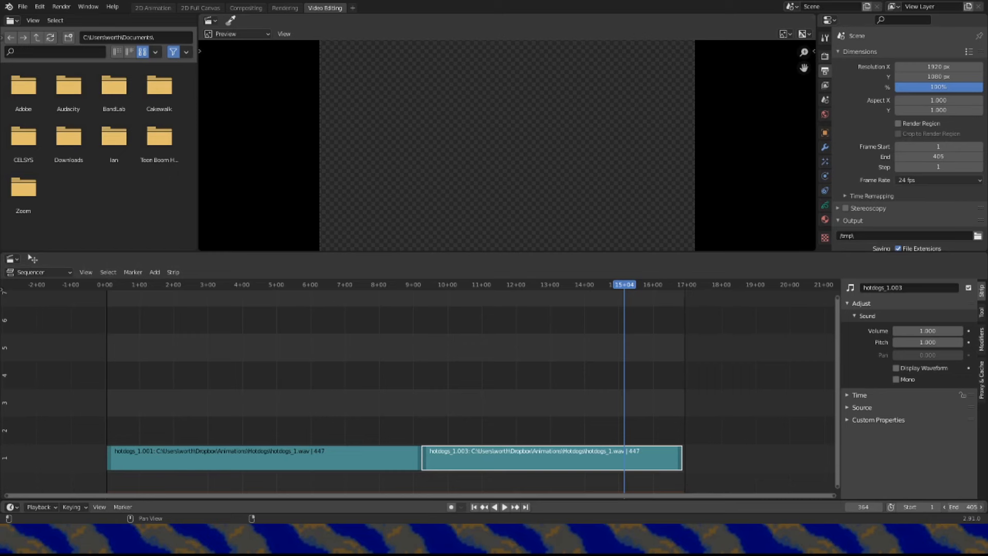
{"action": "left_click", "coordinate": [945, 506]}
{"action": "left_click", "coordinate": [946, 507]}
{"action": "left_click", "coordinate": [946, 506]}
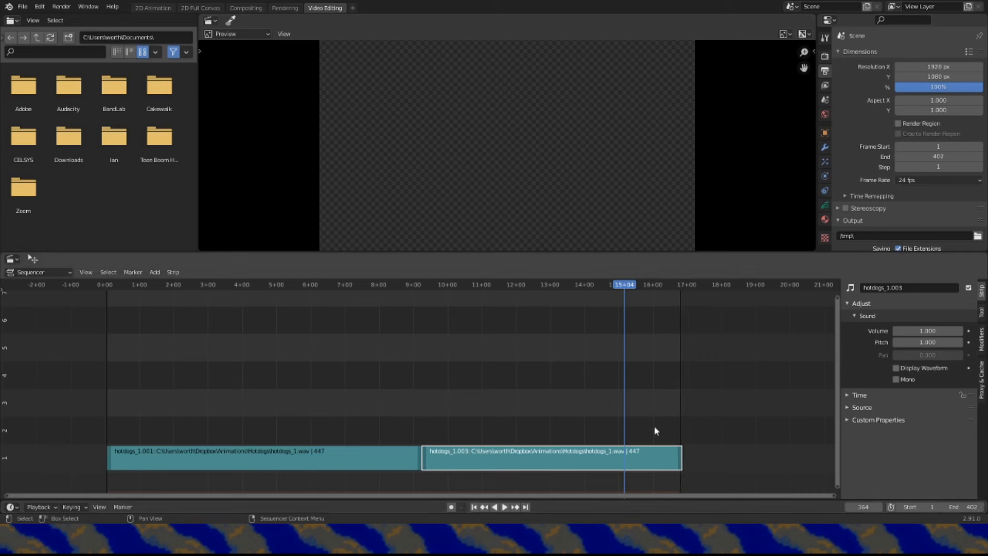
Play the ending from about 15+00 and shorten the scene's end frame to 382.
{"action": "key", "text": "space"}
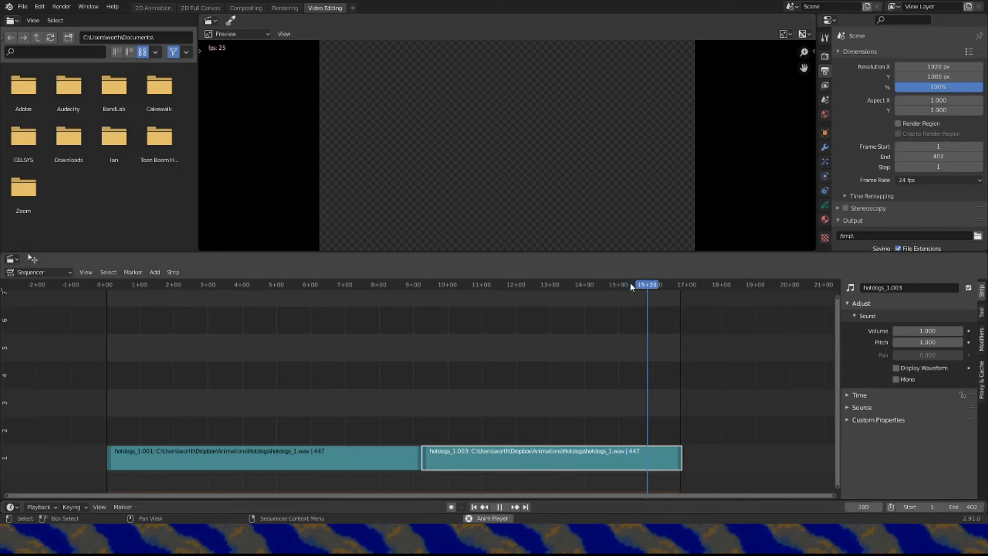
{"action": "left_click_drag", "start_coordinate": [953, 506], "coordinate": [908, 505]}
{"action": "left_click", "coordinate": [620, 288]}
{"action": "key", "text": "space"}
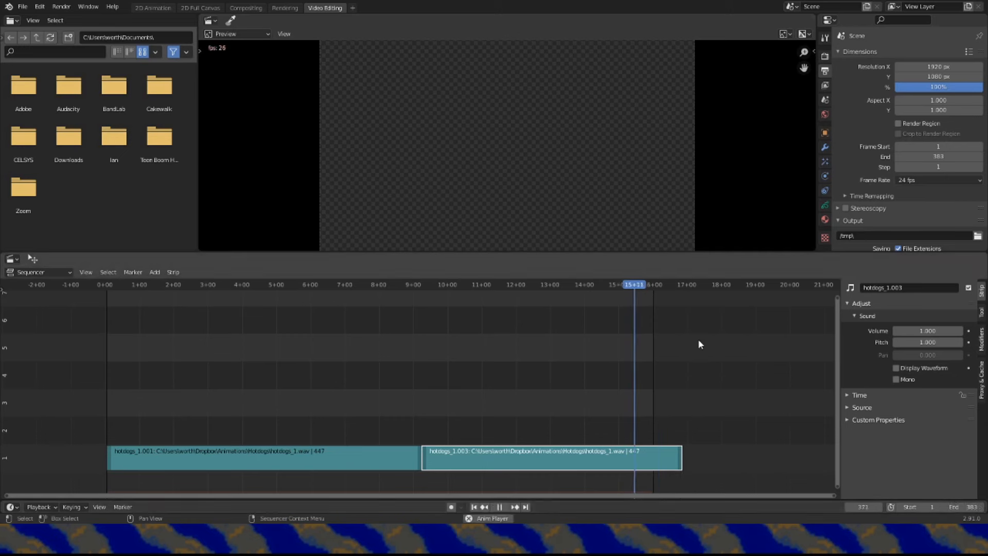
{"action": "key", "text": "space"}
{"action": "left_click", "coordinate": [948, 507]}
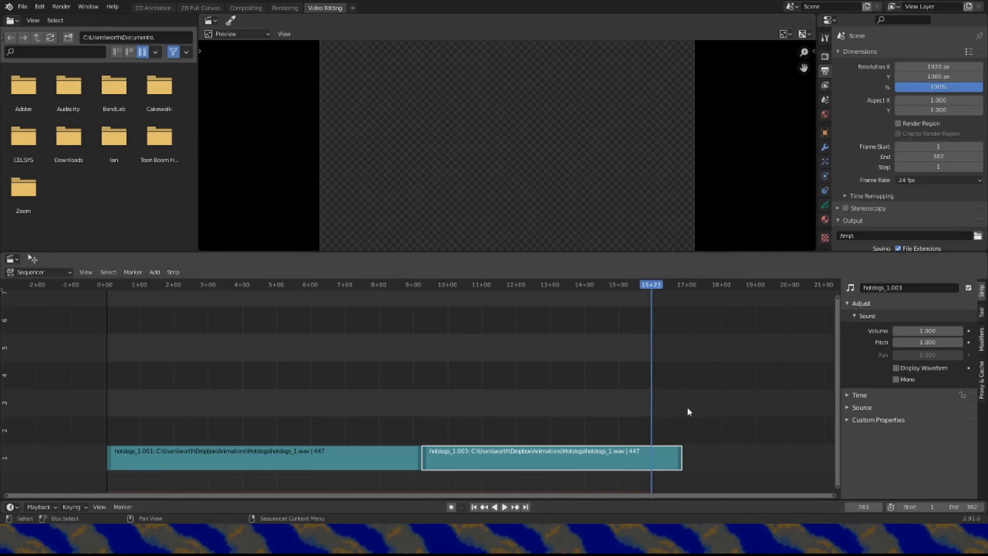
Jump to the first frame, play the opening of the edited audio briefly and return to frame 1.
{"action": "left_click", "coordinate": [606, 287]}
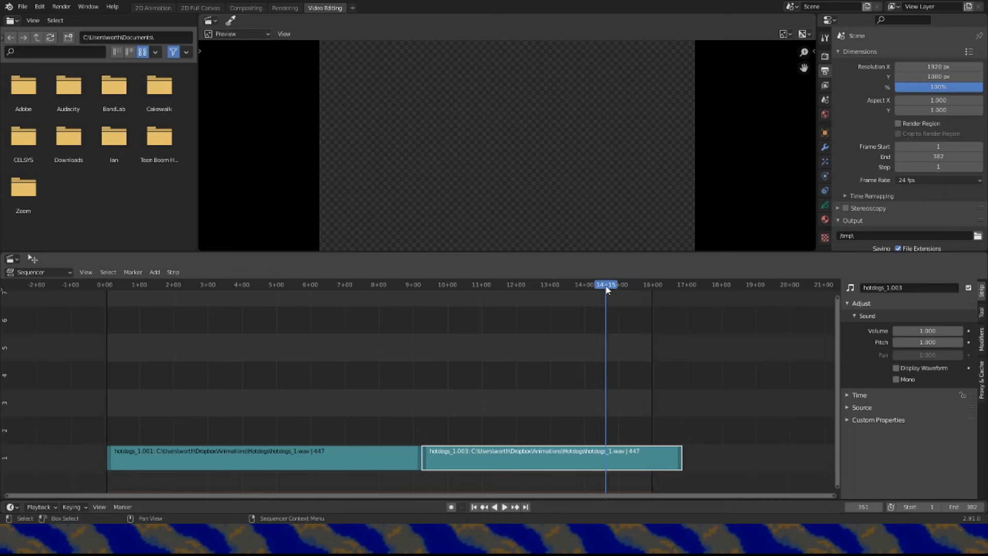
{"action": "left_click", "coordinate": [474, 505]}
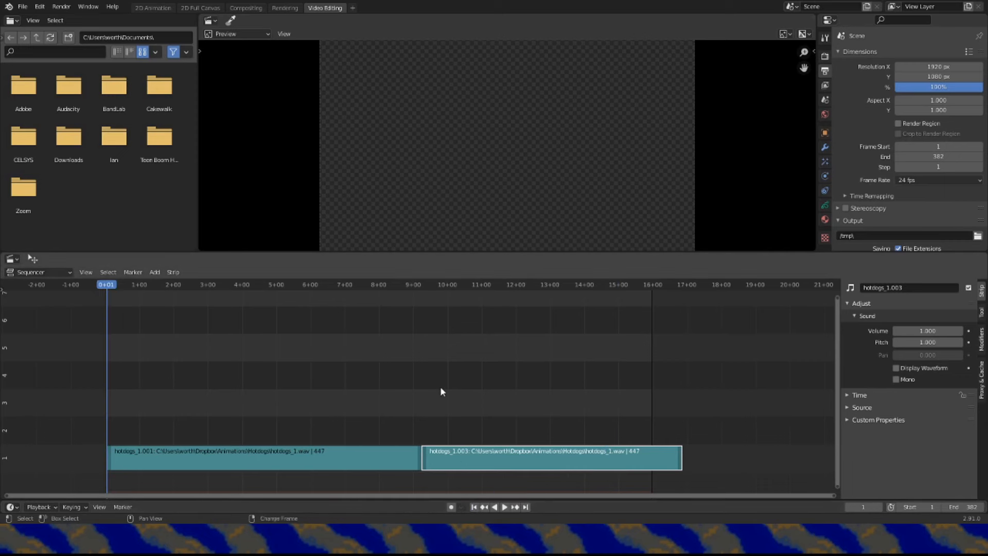
{"action": "key", "text": "shift+Right"}
{"action": "key", "text": "shift+Left"}
{"action": "key", "text": "space"}
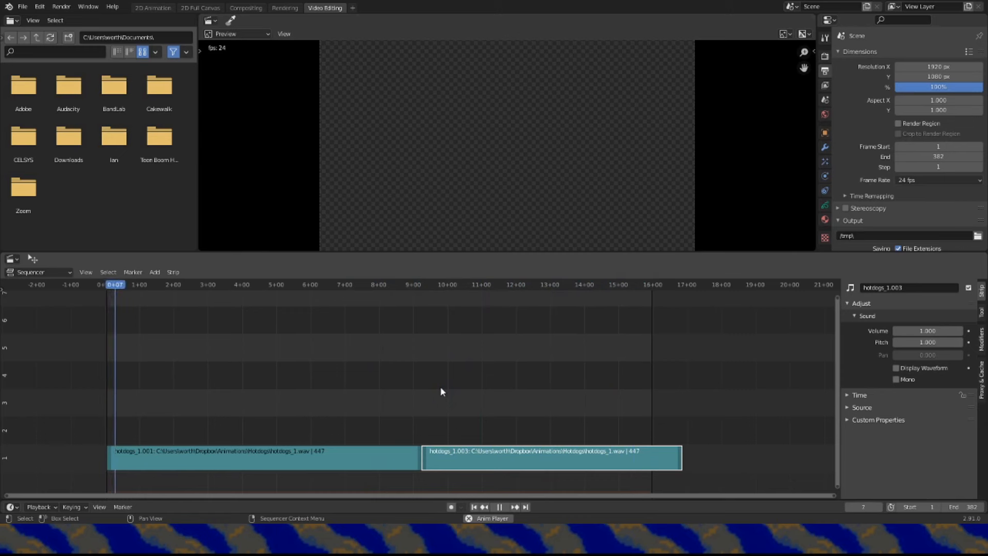
{"action": "key", "text": "space"}
{"action": "key", "text": "shift+Left"}
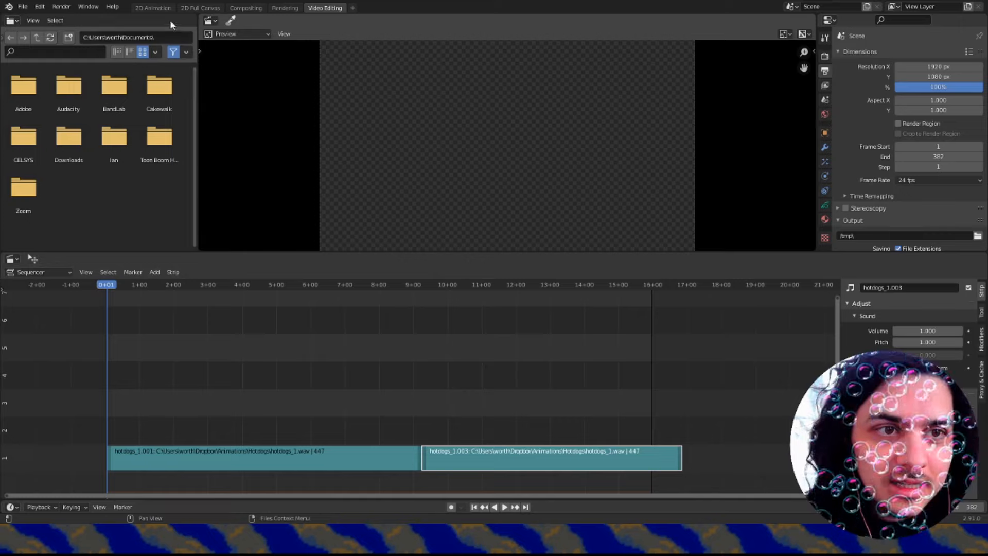
Switch to the 2D Animation workspace and erase part of the test scribble with the soft eraser.
{"action": "left_click", "coordinate": [159, 7]}
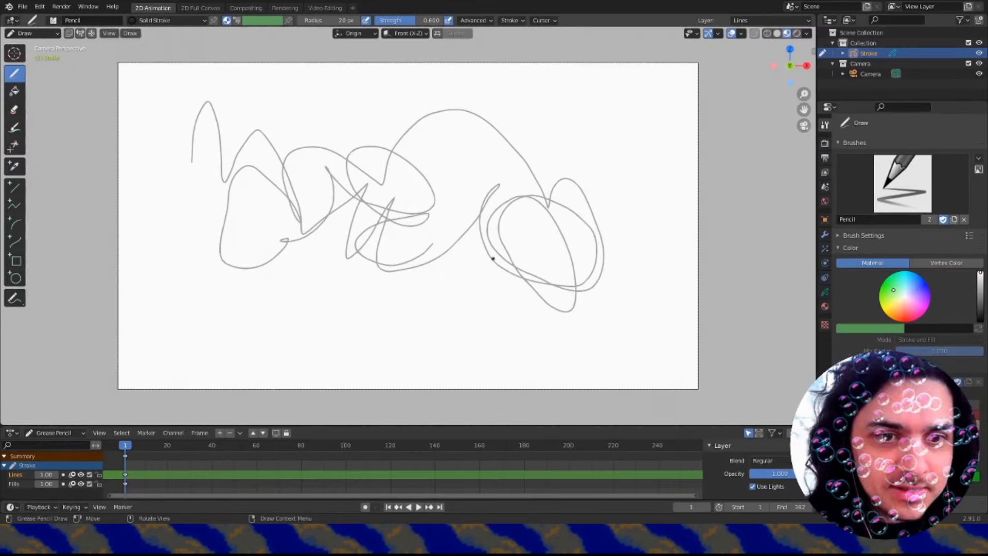
{"action": "left_click", "coordinate": [15, 109]}
{"action": "mouse_move", "coordinate": [246, 128]}
{"action": "left_mouse_down"}
{"action": "mouse_move", "coordinate": [220, 172]}
{"action": "mouse_move", "coordinate": [249, 132]}
{"action": "mouse_move", "coordinate": [264, 137]}
{"action": "mouse_move", "coordinate": [220, 220]}
{"action": "mouse_move", "coordinate": [223, 250]}
{"action": "mouse_move", "coordinate": [264, 112]}
{"action": "mouse_move", "coordinate": [249, 169]}
{"action": "mouse_move", "coordinate": [263, 203]}
{"action": "left_mouse_up"}
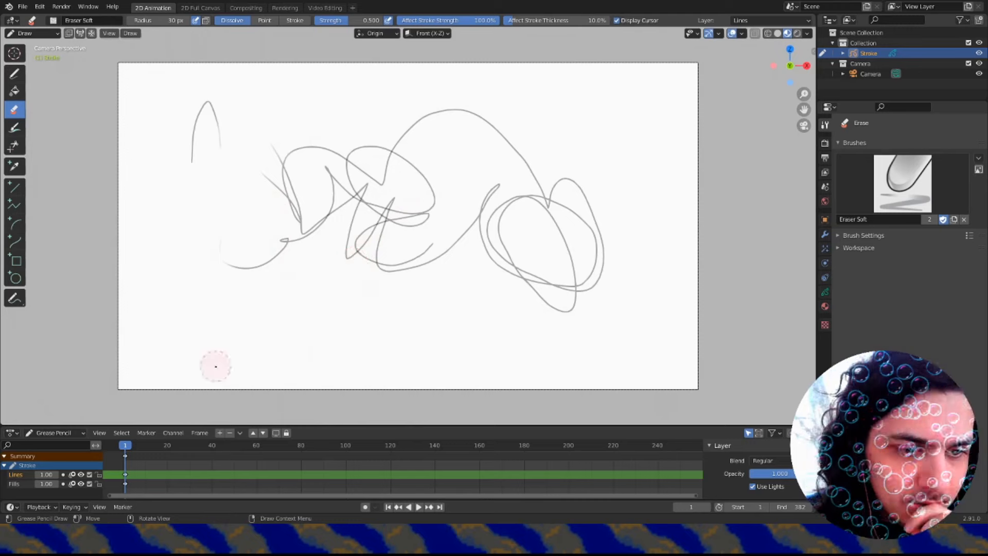
Select all of the Stroke object's keyframes at frame 1 in the dope sheet and delete them, clearing the test scribble.
{"action": "scroll", "coordinate": [141, 458], "scroll_direction": "up", "scroll_amount": 1}
{"action": "middle_click_drag", "start_coordinate": [140, 459], "coordinate": [183, 487]}
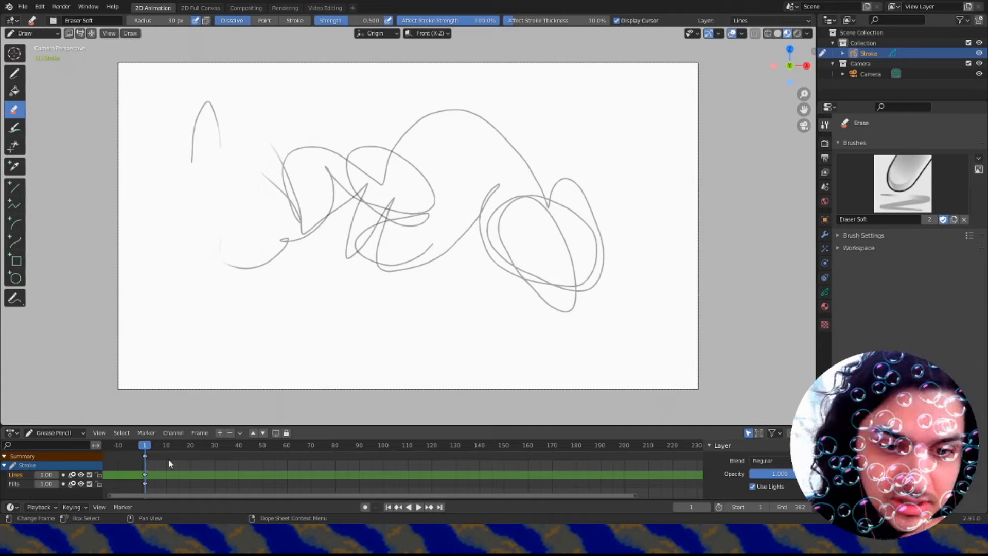
{"action": "scroll", "coordinate": [471, 480], "scroll_direction": "down", "scroll_amount": 5}
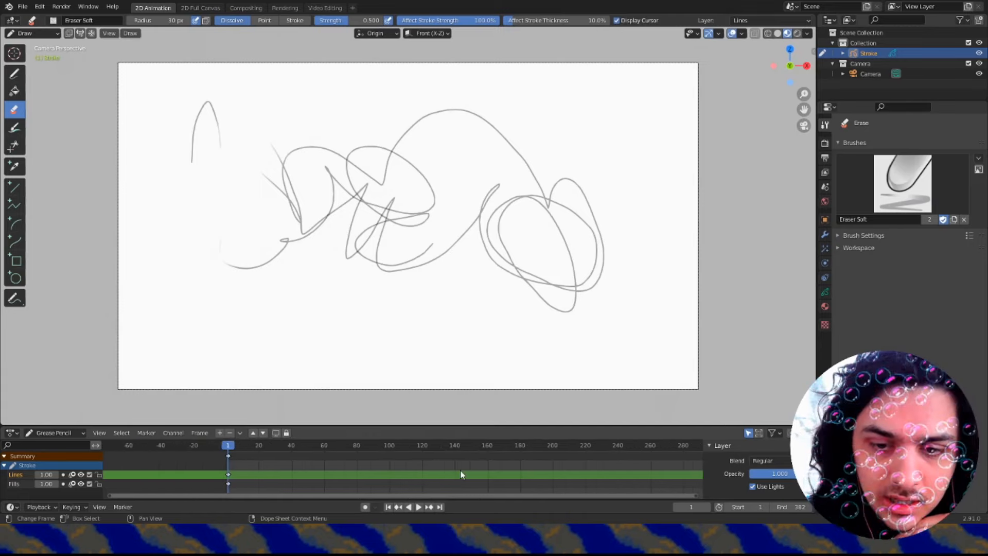
{"action": "scroll", "coordinate": [281, 480], "scroll_direction": "up", "scroll_amount": 7}
{"action": "middle_click_drag", "start_coordinate": [168, 467], "coordinate": [214, 477]}
{"action": "scroll", "coordinate": [216, 467], "scroll_direction": "up", "scroll_amount": 3}
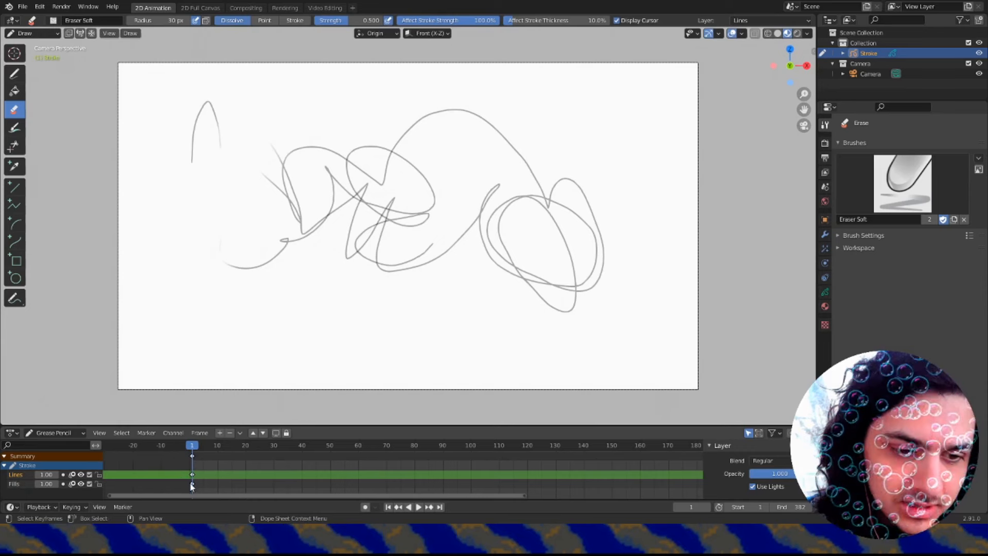
{"action": "left_click", "coordinate": [192, 457]}
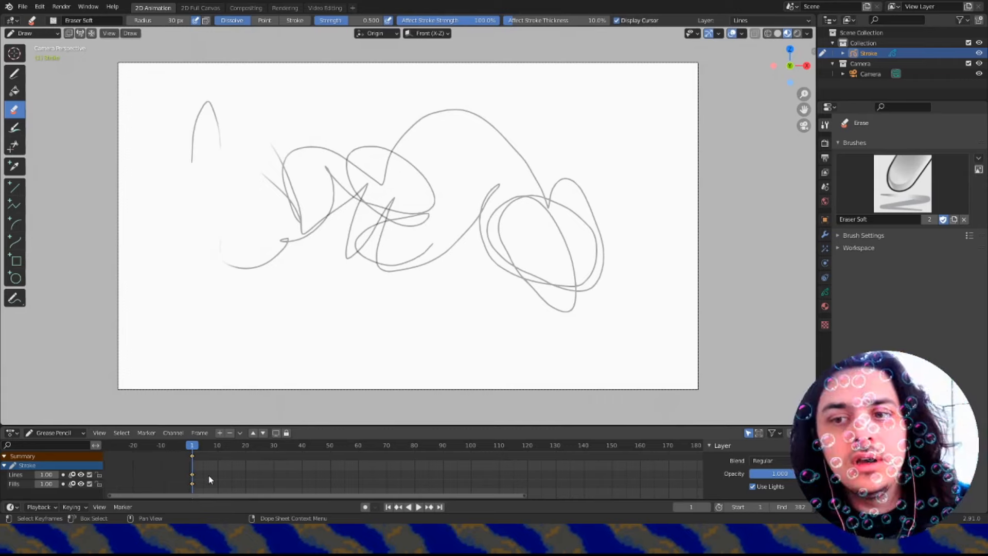
{"action": "left_click", "coordinate": [194, 474]}
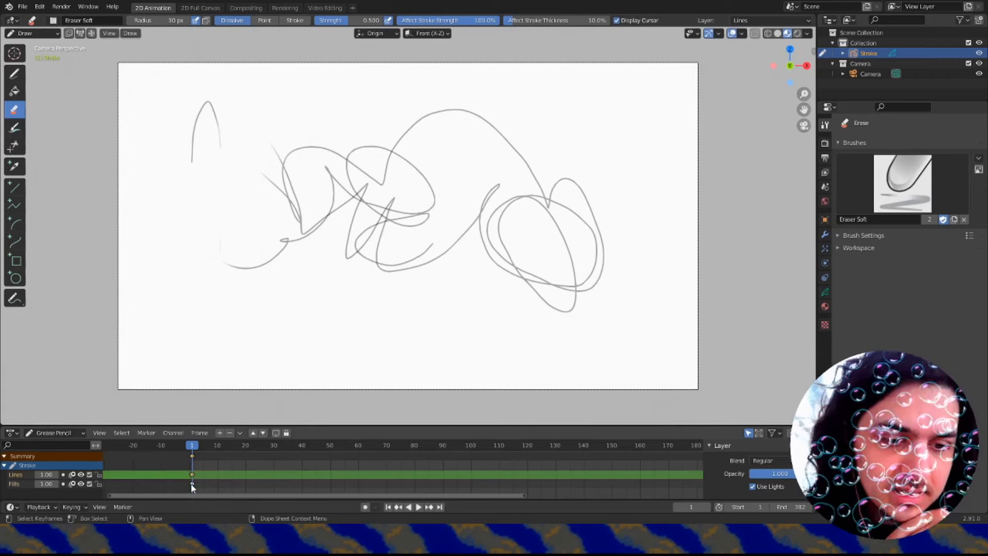
{"action": "left_click", "coordinate": [192, 484]}
{"action": "left_click", "coordinate": [192, 474]}
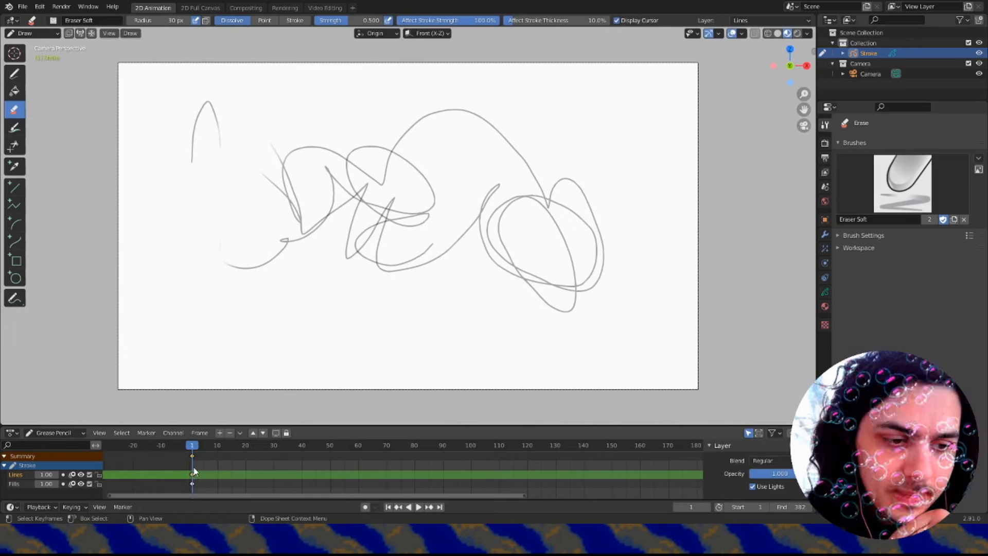
{"action": "left_click", "coordinate": [193, 455]}
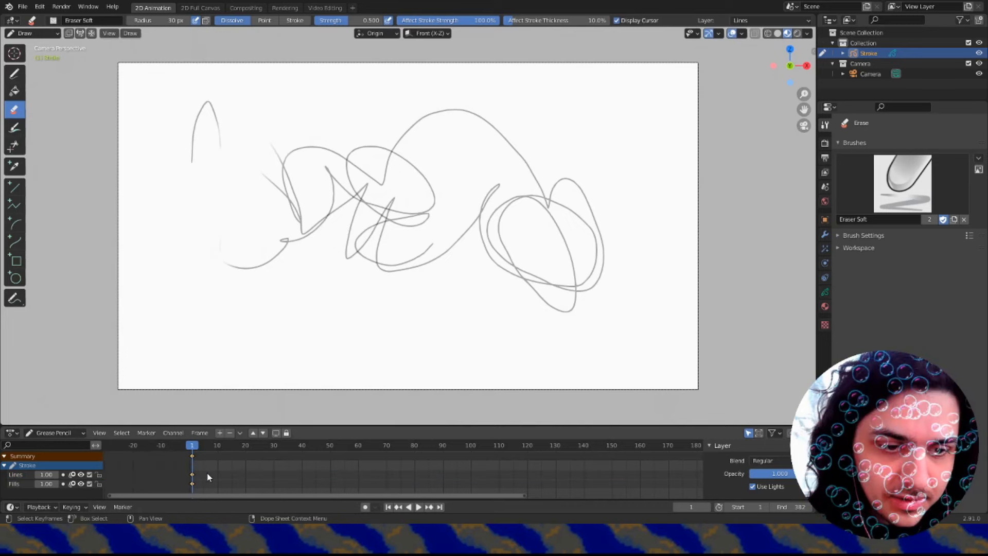
{"action": "key", "text": "x"}
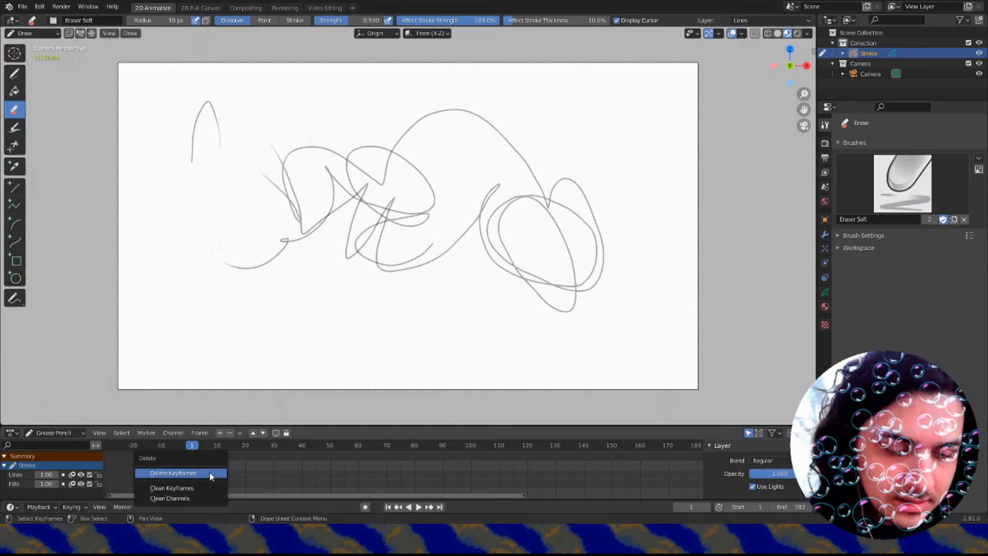
{"action": "left_click", "coordinate": [209, 472]}
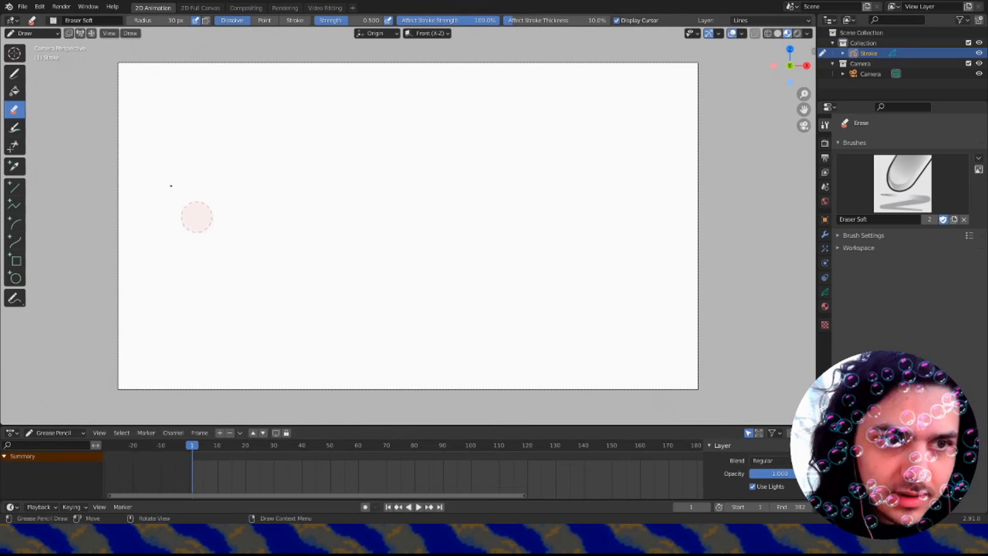
Sketch a tall egg-shaped body outline slightly left of the canvas centre with the Pencil brush on frame 1.
{"action": "left_click", "coordinate": [19, 78]}
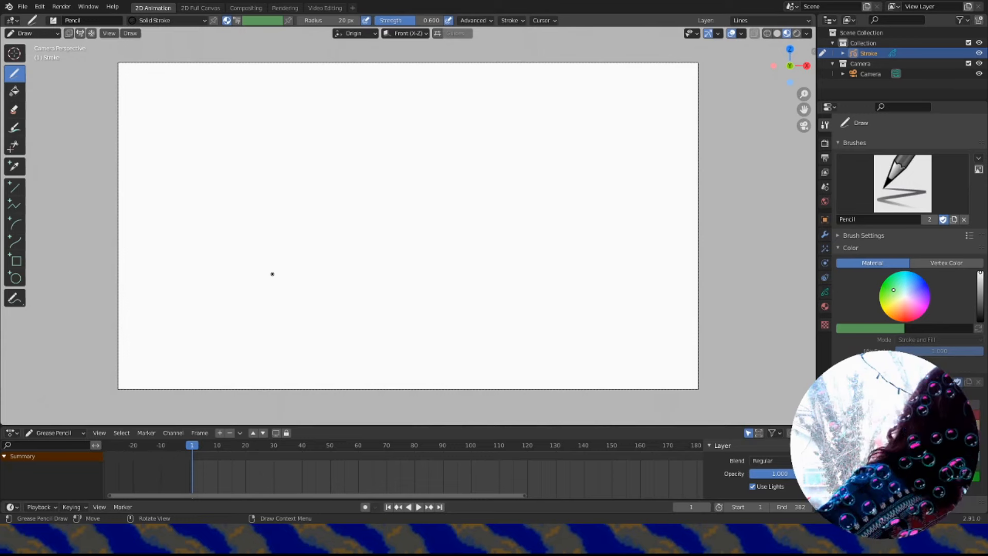
{"action": "key", "text": "space"}
{"action": "key", "text": "Escape"}
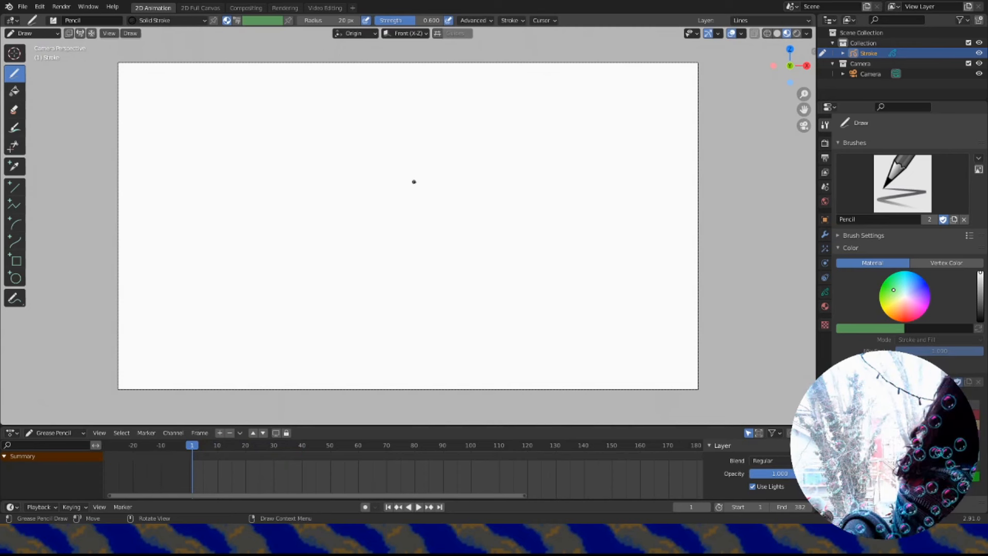
{"action": "mouse_move", "coordinate": [412, 173]}
{"action": "left_mouse_down"}
{"action": "mouse_move", "coordinate": [424, 276]}
{"action": "mouse_move", "coordinate": [353, 288]}
{"action": "mouse_move", "coordinate": [330, 194]}
{"action": "mouse_move", "coordinate": [418, 238]}
{"action": "mouse_move", "coordinate": [335, 299]}
{"action": "mouse_move", "coordinate": [334, 164]}
{"action": "left_mouse_up"}
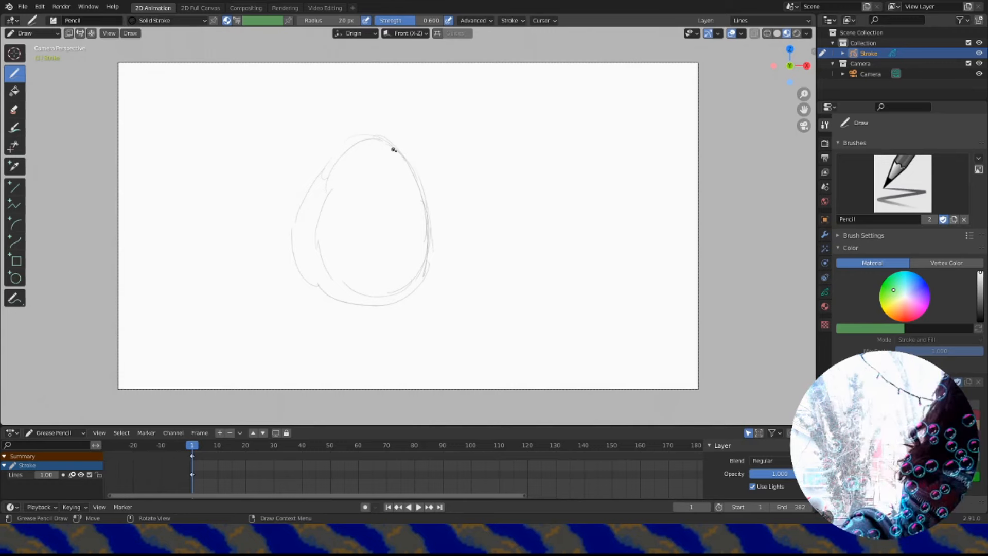
Sketch the face inside the egg: two round eyes with pupils, curved brows, a small nose, a wavy lip line and an open mouth.
{"action": "mouse_move", "coordinate": [382, 167]}
{"action": "left_mouse_down"}
{"action": "mouse_move", "coordinate": [406, 165]}
{"action": "mouse_move", "coordinate": [366, 171]}
{"action": "left_mouse_up"}
{"action": "key", "text": "ctrl+z"}
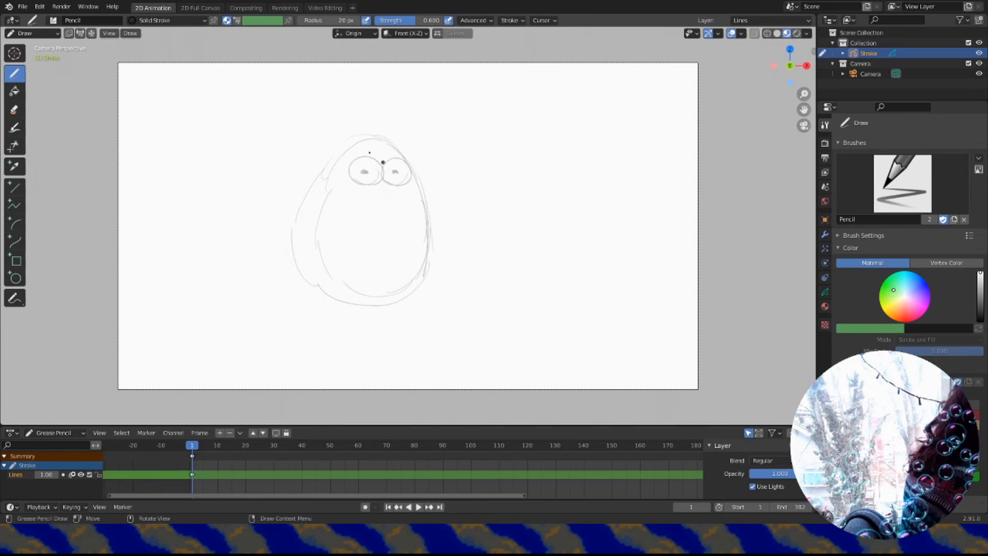
{"action": "mouse_move", "coordinate": [349, 156]}
{"action": "left_mouse_down"}
{"action": "mouse_move", "coordinate": [373, 144]}
{"action": "mouse_move", "coordinate": [408, 153]}
{"action": "left_mouse_up"}
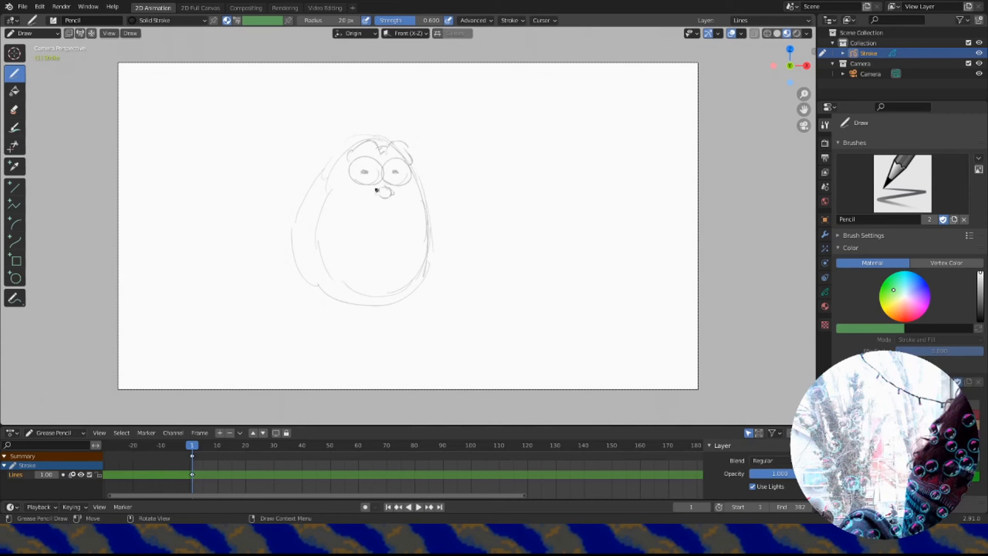
{"action": "mouse_move", "coordinate": [327, 201]}
{"action": "left_mouse_down"}
{"action": "mouse_move", "coordinate": [427, 208]}
{"action": "mouse_move", "coordinate": [365, 253]}
{"action": "mouse_move", "coordinate": [354, 216]}
{"action": "left_mouse_up"}
{"action": "left_click_drag", "start_coordinate": [395, 257], "coordinate": [362, 255]}
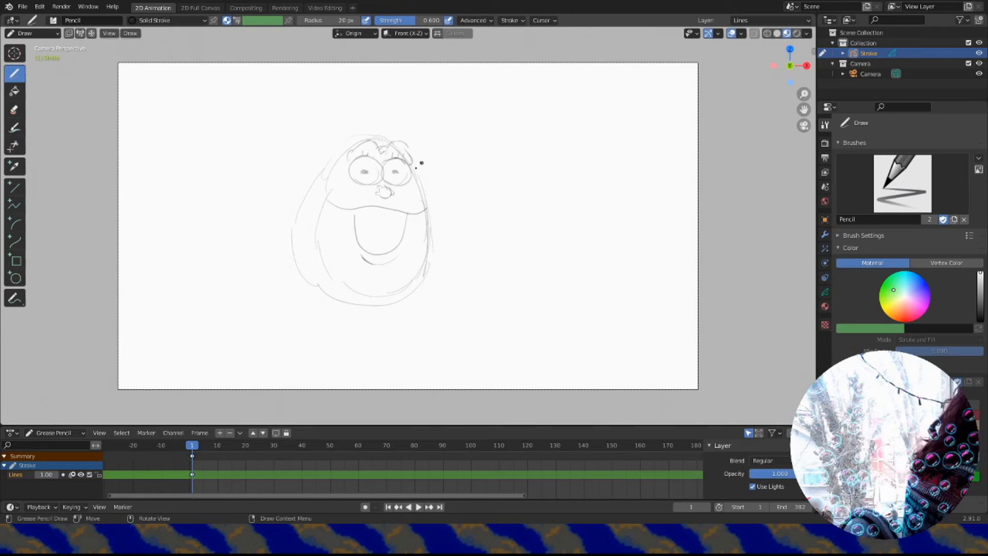
Reinforce the character's outer outline with a wider lower body, marking where the lip line meets both sides.
{"action": "left_click_drag", "start_coordinate": [419, 185], "coordinate": [426, 221]}
{"action": "left_click_drag", "start_coordinate": [315, 206], "coordinate": [329, 203]}
{"action": "mouse_move", "coordinate": [429, 222]}
{"action": "left_mouse_down"}
{"action": "mouse_move", "coordinate": [419, 288]}
{"action": "mouse_move", "coordinate": [313, 294]}
{"action": "mouse_move", "coordinate": [287, 244]}
{"action": "mouse_move", "coordinate": [296, 213]}
{"action": "mouse_move", "coordinate": [349, 145]}
{"action": "left_mouse_up"}
{"action": "mouse_move", "coordinate": [282, 241]}
{"action": "left_mouse_down"}
{"action": "mouse_move", "coordinate": [293, 278]}
{"action": "mouse_move", "coordinate": [336, 300]}
{"action": "left_mouse_up"}
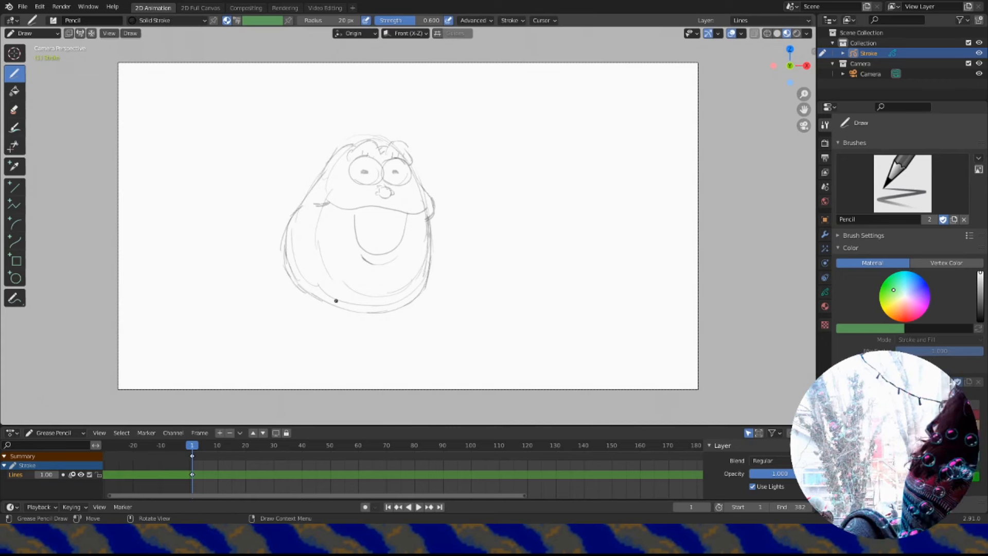
Draw a thin raised arm with a small hand on each side of the character's body.
{"action": "left_click_drag", "start_coordinate": [427, 188], "coordinate": [442, 164]}
{"action": "key", "text": "ctrl+z"}
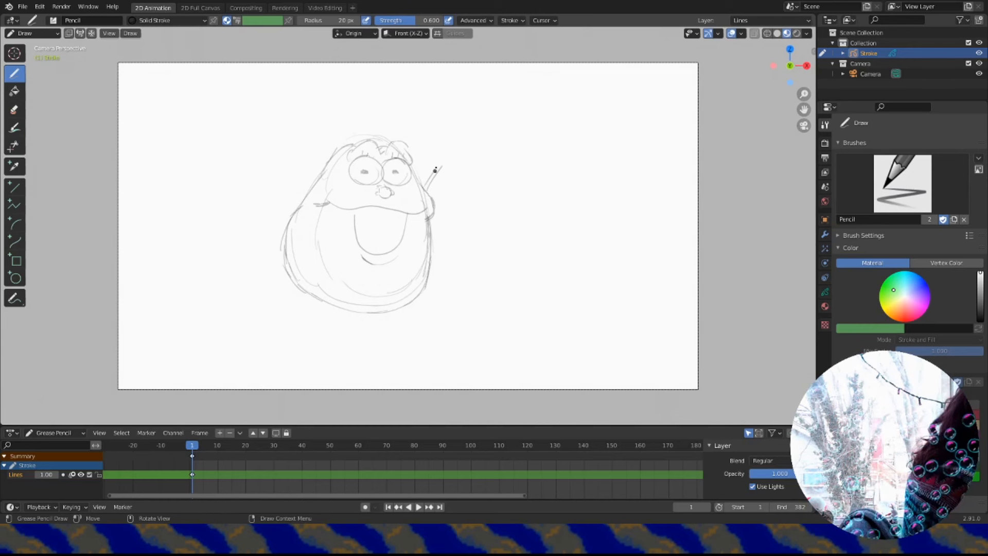
{"action": "left_click_drag", "start_coordinate": [300, 199], "coordinate": [283, 171]}
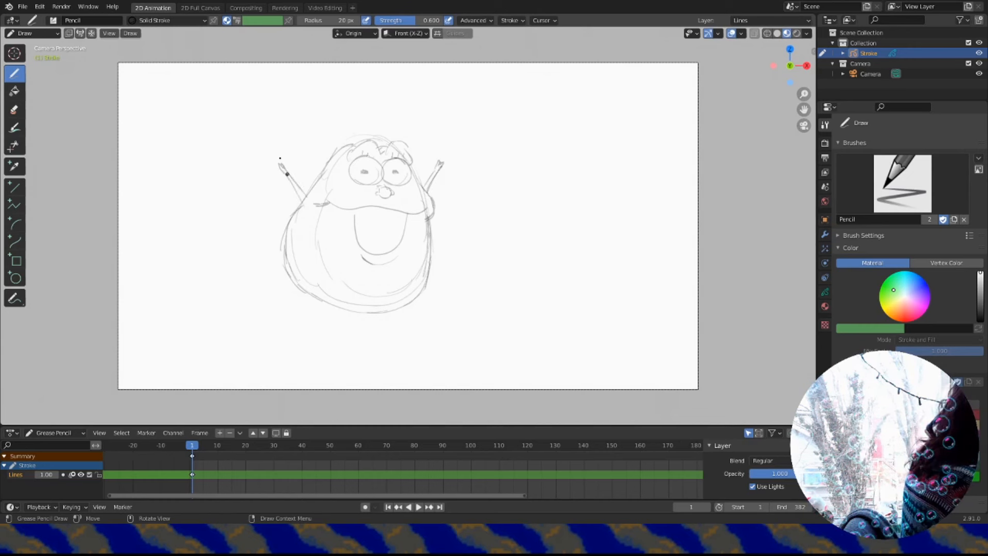
Play the opening from frame 1 to about frame 42, and return the playhead to frame 1.
{"action": "key", "text": "space"}
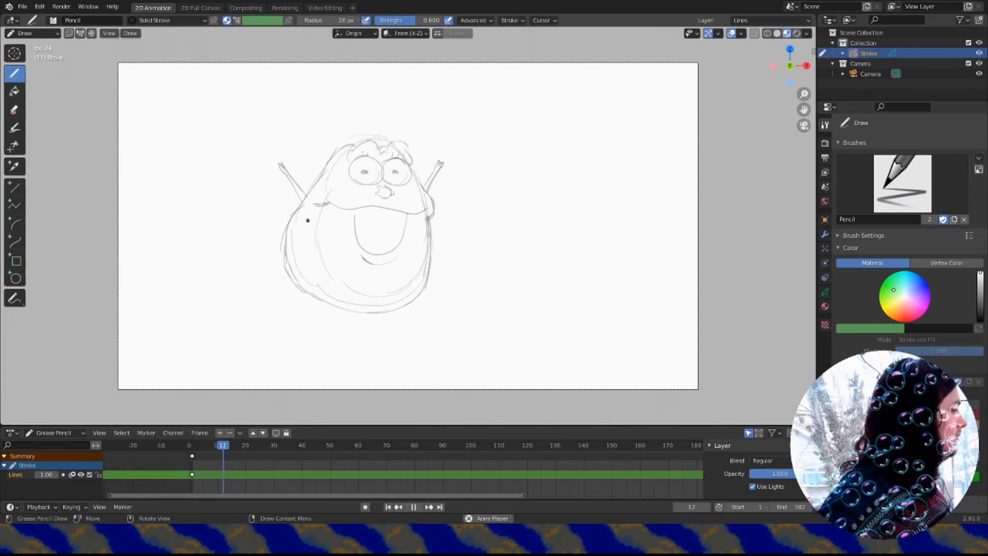
{"action": "key", "text": "space"}
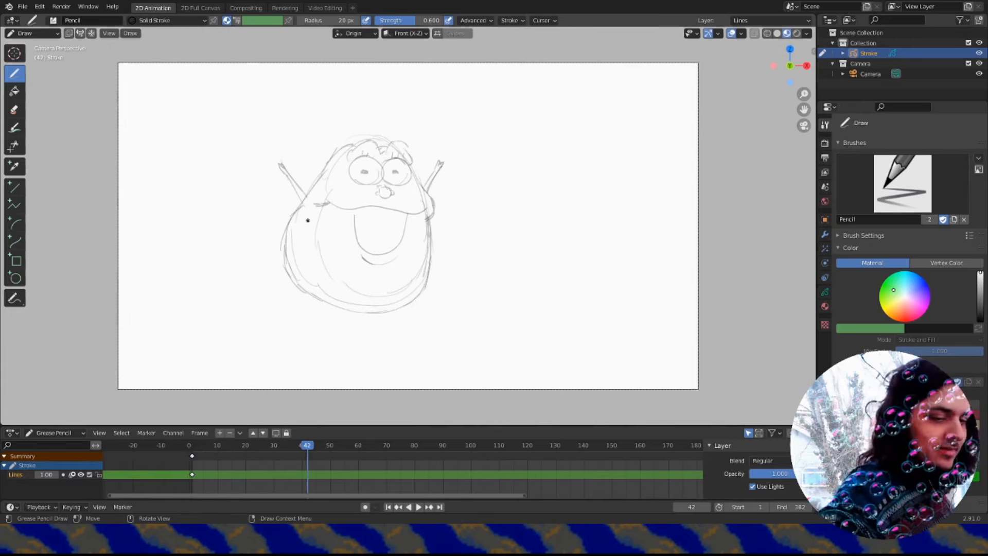
{"action": "left_click", "coordinate": [193, 472]}
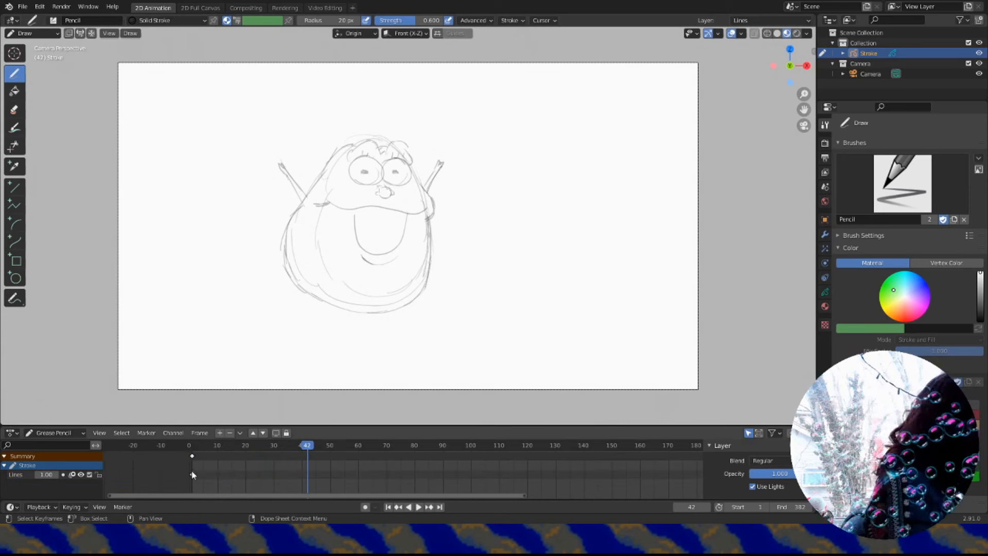
{"action": "left_click", "coordinate": [193, 447]}
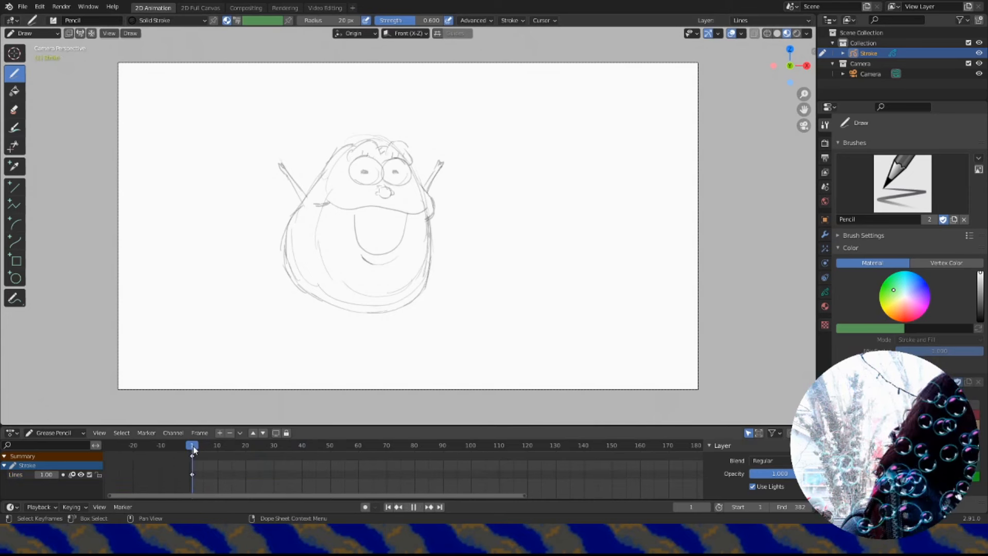
Erase both of the character's eyes with the soft eraser and switch back to the Pencil drawing tool.
{"action": "left_click", "coordinate": [15, 109]}
{"action": "mouse_move", "coordinate": [363, 172]}
{"action": "left_mouse_down"}
{"action": "mouse_move", "coordinate": [353, 168]}
{"action": "mouse_move", "coordinate": [364, 159]}
{"action": "mouse_move", "coordinate": [374, 172]}
{"action": "mouse_move", "coordinate": [388, 161]}
{"action": "mouse_move", "coordinate": [400, 167]}
{"action": "left_mouse_up"}
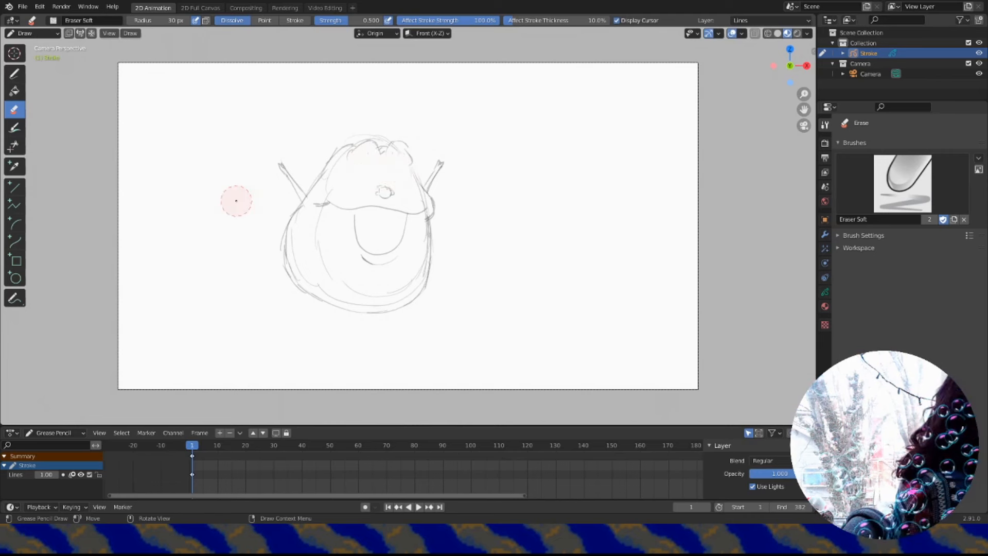
{"action": "left_click", "coordinate": [14, 73]}
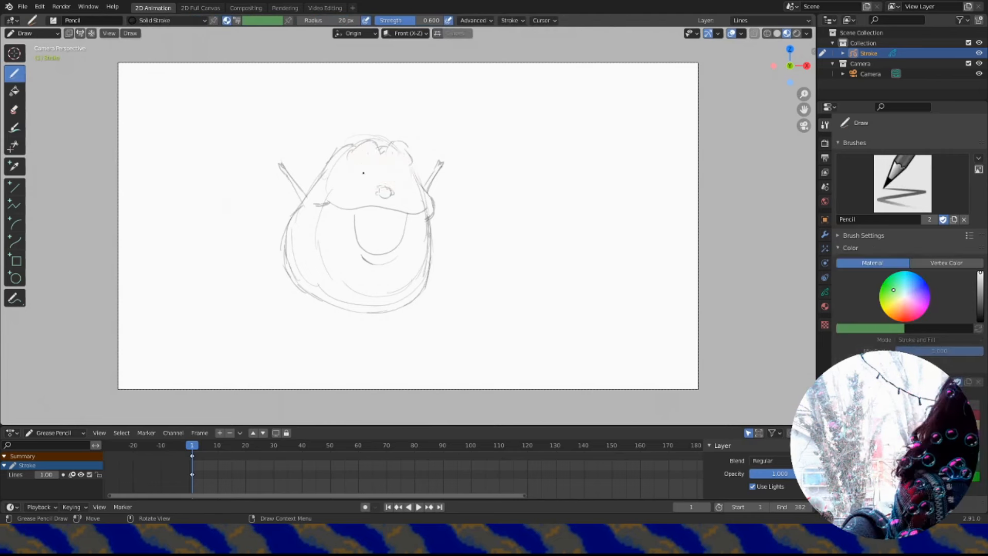
Try small round eyes with pupils above the nose, check them in a short playback, and undo them at frame 1.
{"action": "left_click", "coordinate": [369, 175]}
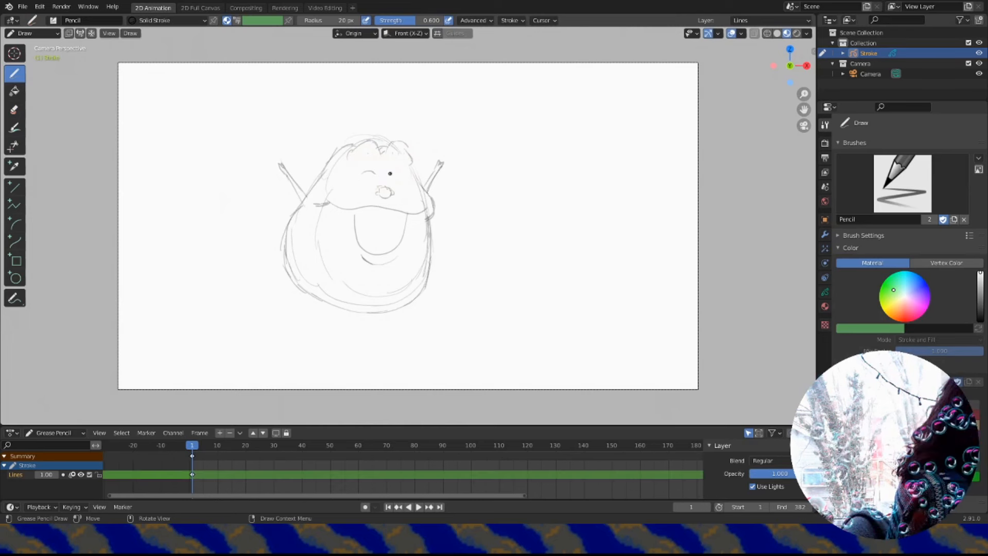
{"action": "key", "text": "ctrl+z"}
{"action": "key", "text": "ctrl+z"}
{"action": "left_click_drag", "start_coordinate": [363, 170], "coordinate": [392, 170]}
{"action": "key", "text": "ctrl+z"}
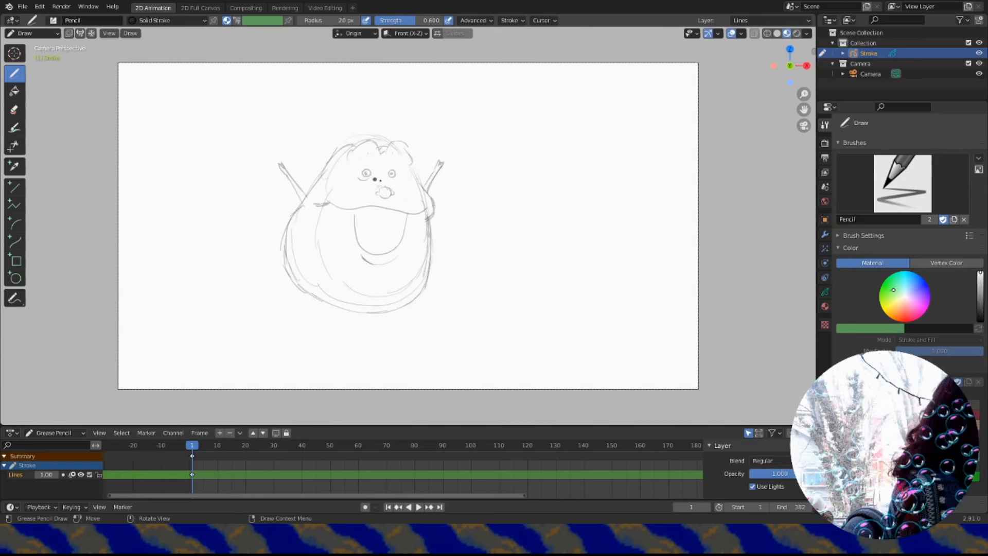
{"action": "key", "text": "space"}
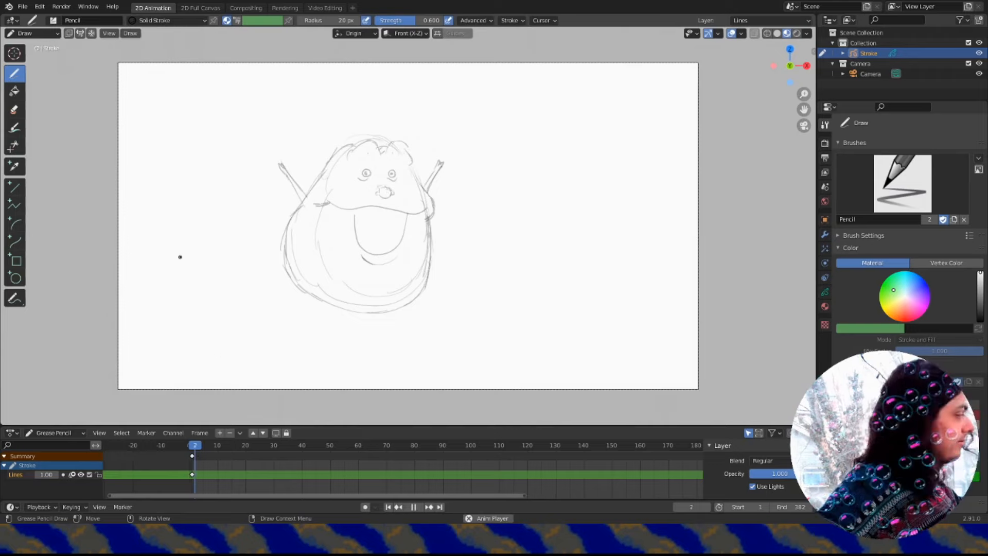
{"action": "key", "text": "space"}
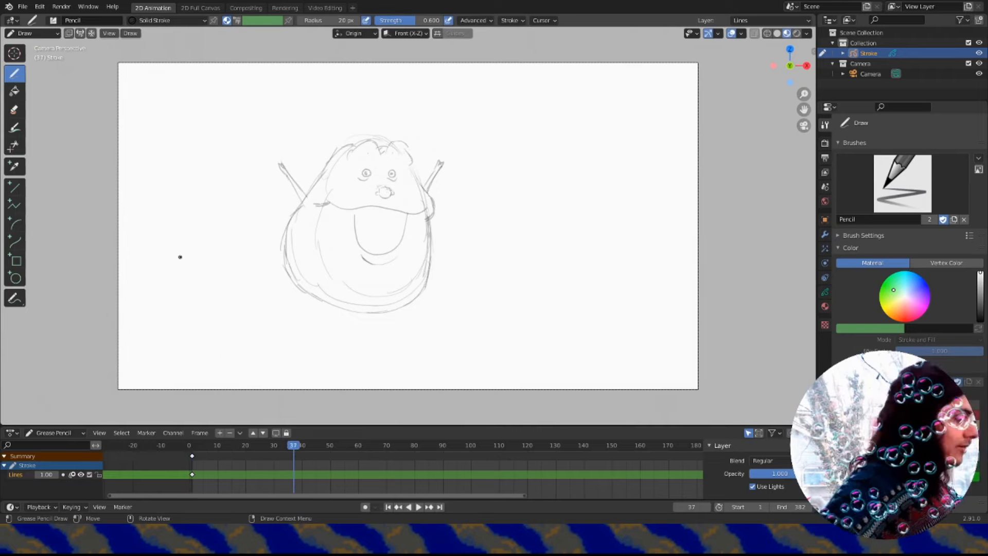
{"action": "key", "text": "shift+Left"}
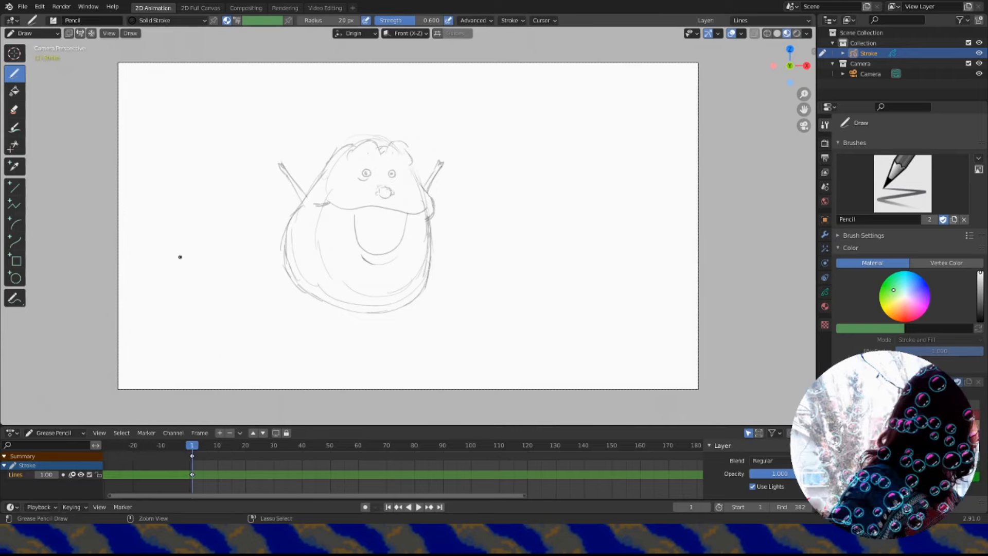
{"action": "key", "text": "ctrl+z"}
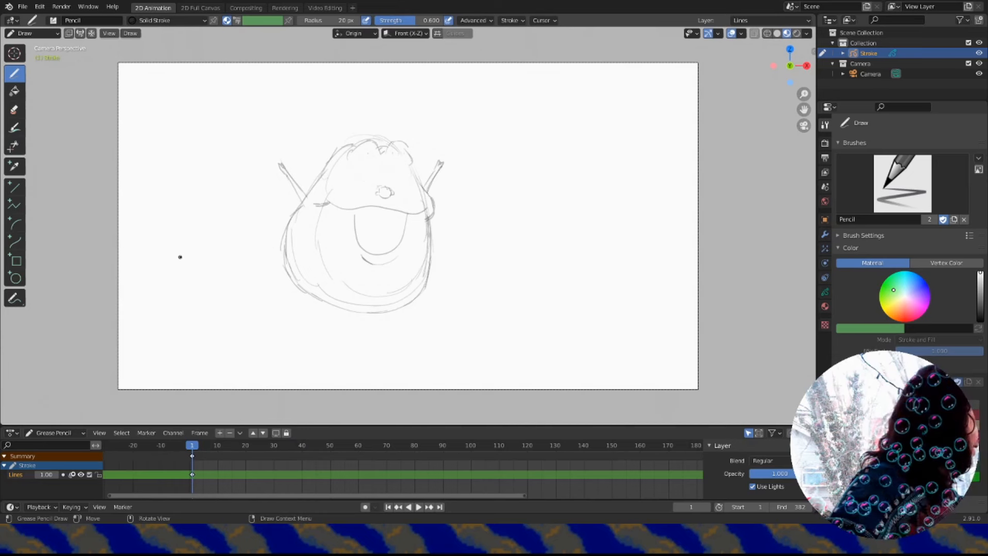
Sketch two large round eyes with tiny pupils above the nose, and add upper and lower teeth and cheek lines around the mouth.
{"action": "mouse_move", "coordinate": [371, 158]}
{"action": "left_mouse_down"}
{"action": "mouse_move", "coordinate": [355, 160]}
{"action": "mouse_move", "coordinate": [379, 161]}
{"action": "left_mouse_up"}
{"action": "key", "text": "ctrl+z"}
{"action": "key", "text": "ctrl+z"}
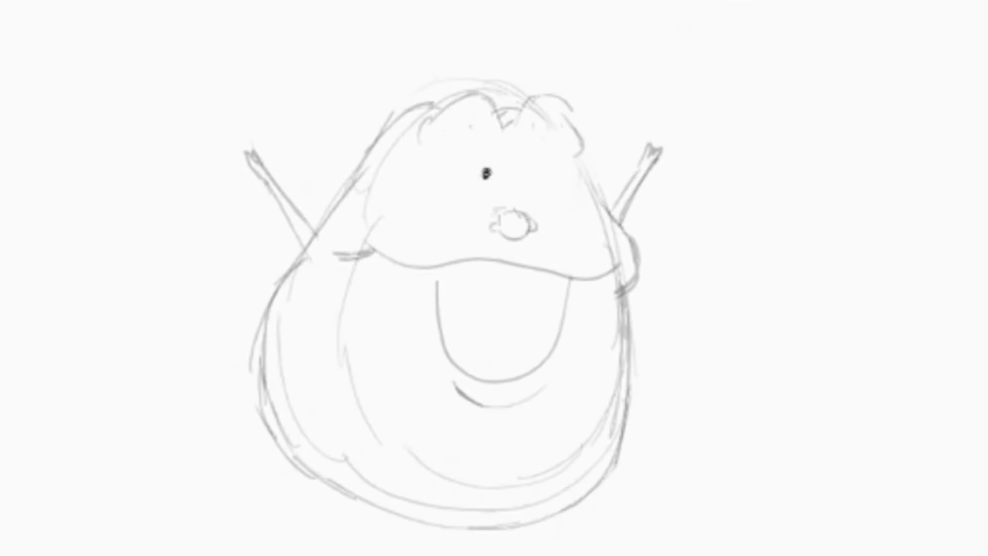
{"action": "mouse_move", "coordinate": [495, 161]}
{"action": "left_mouse_down"}
{"action": "mouse_move", "coordinate": [453, 169]}
{"action": "mouse_move", "coordinate": [527, 167]}
{"action": "left_mouse_up"}
{"action": "key", "text": "ctrl+z"}
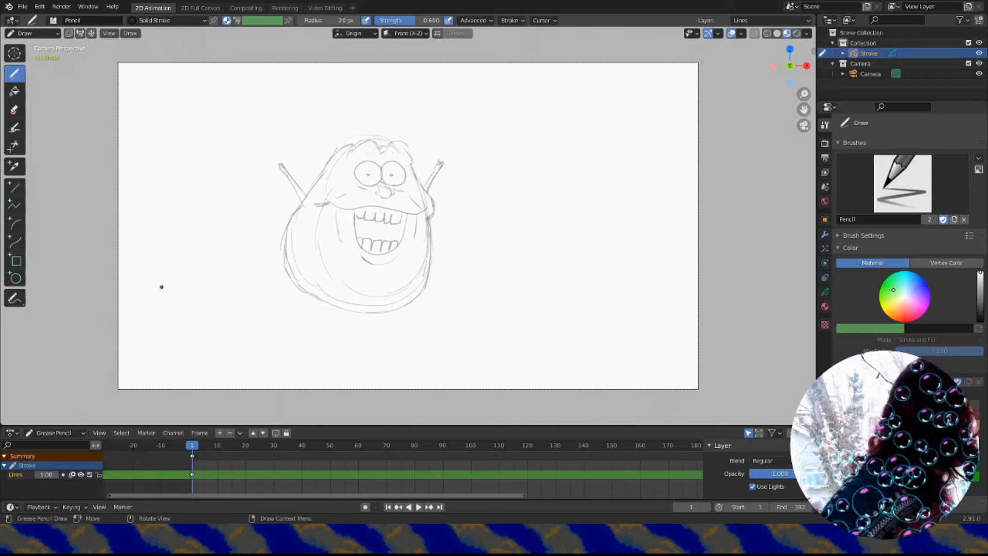
Play the opening, set the playhead at frame 41, and sketch a large arched head outline around the existing character.
{"action": "key", "text": "space"}
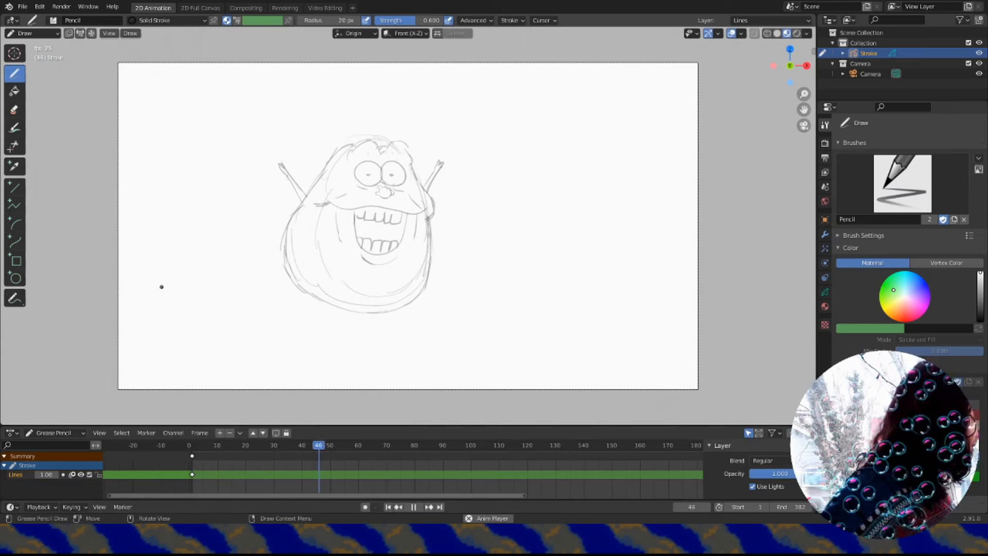
{"action": "key", "text": "space"}
{"action": "mouse_move", "coordinate": [281, 447]}
{"action": "left_mouse_down"}
{"action": "mouse_move", "coordinate": [294, 447]}
{"action": "mouse_move", "coordinate": [284, 447]}
{"action": "left_mouse_up"}
{"action": "key", "text": "space"}
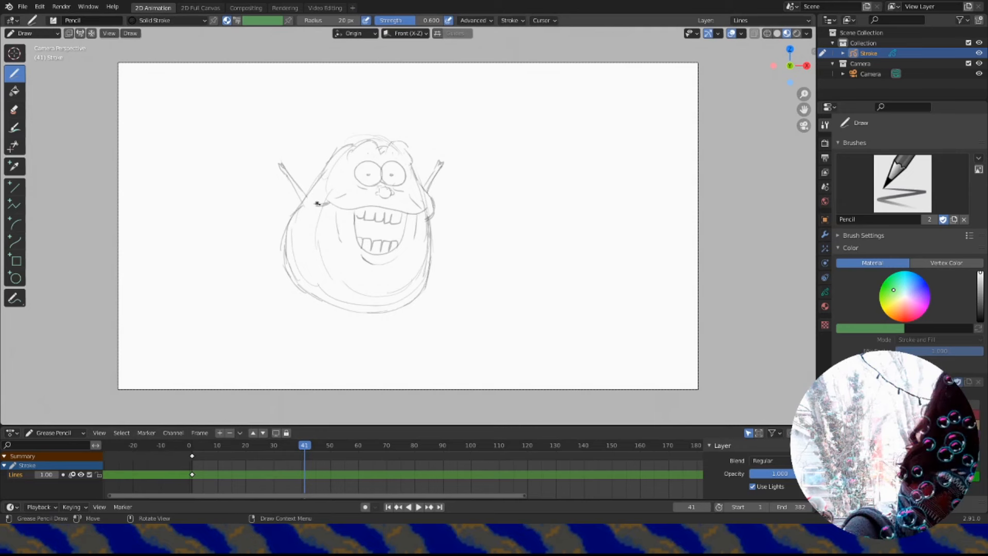
{"action": "mouse_move", "coordinate": [224, 289]}
{"action": "left_mouse_down"}
{"action": "mouse_move", "coordinate": [293, 110]}
{"action": "mouse_move", "coordinate": [551, 332]}
{"action": "mouse_move", "coordinate": [569, 387]}
{"action": "left_mouse_up"}
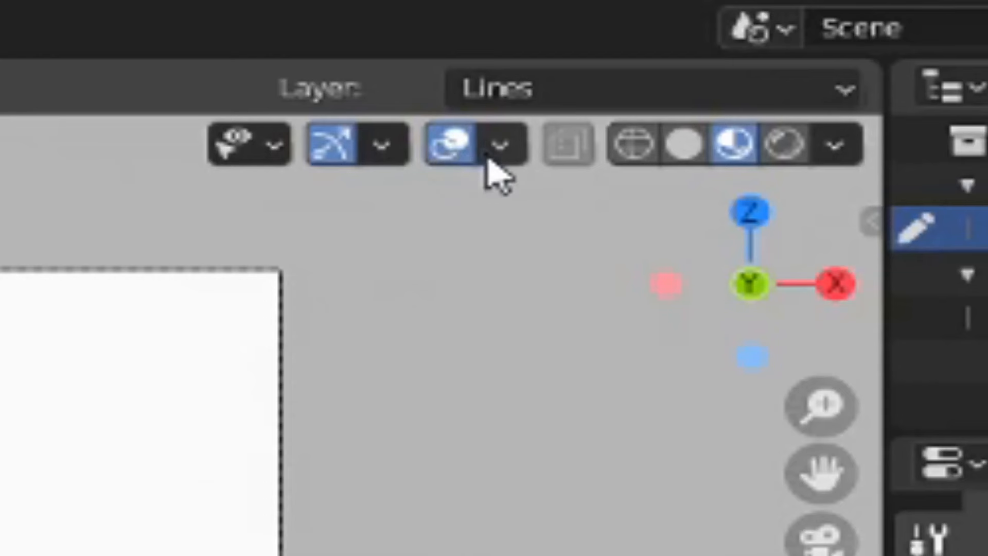
Toggle the viewport overlays and the Onion Skin option off and on again to compare the canvas with and without ghosting.
{"action": "left_click", "coordinate": [502, 150]}
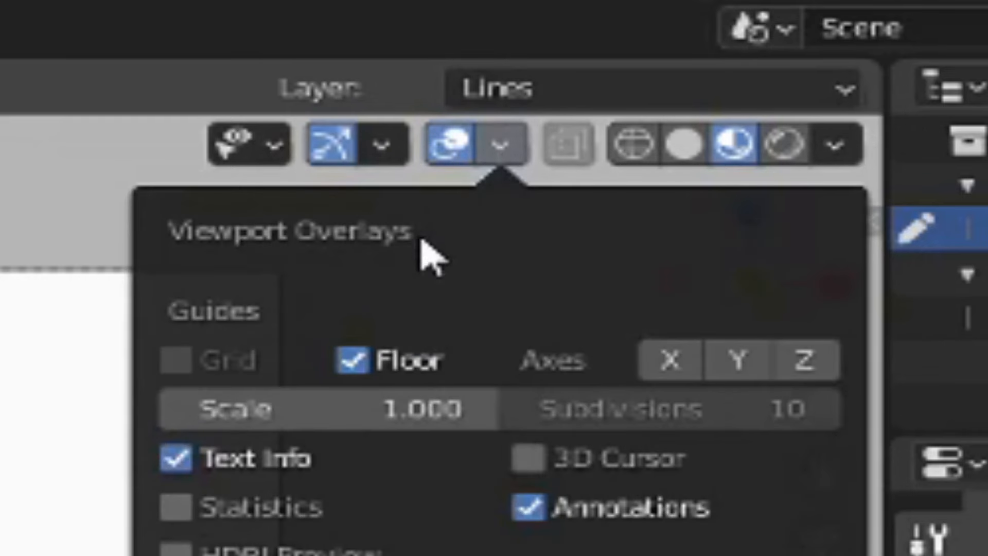
{"action": "left_click", "coordinate": [500, 150]}
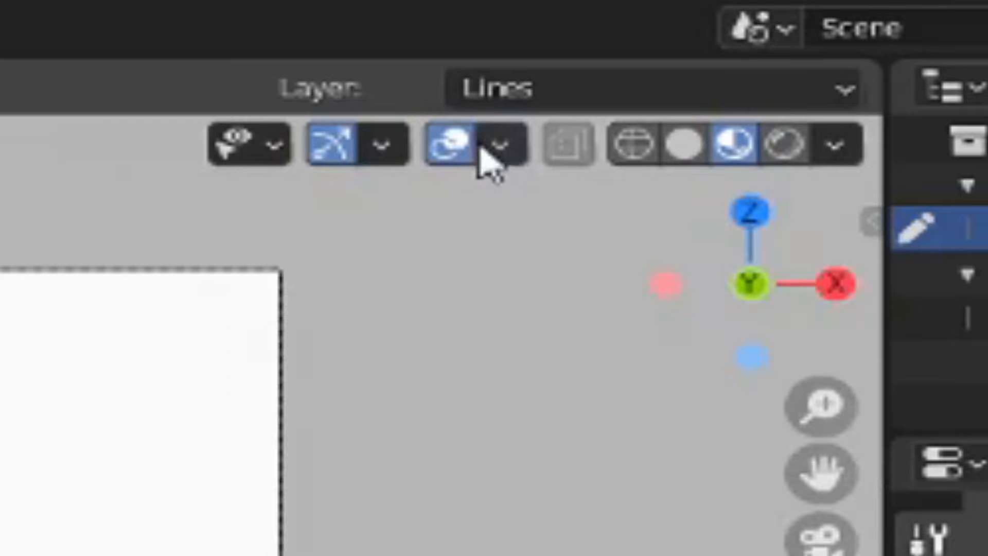
{"action": "left_click", "coordinate": [456, 146]}
{"action": "left_click", "coordinate": [462, 147]}
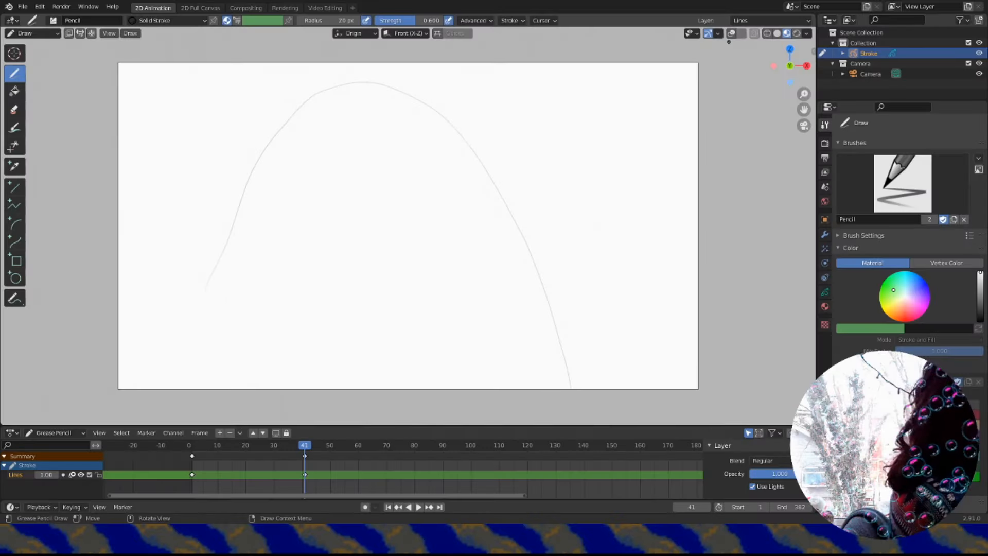
{"action": "left_click", "coordinate": [729, 36]}
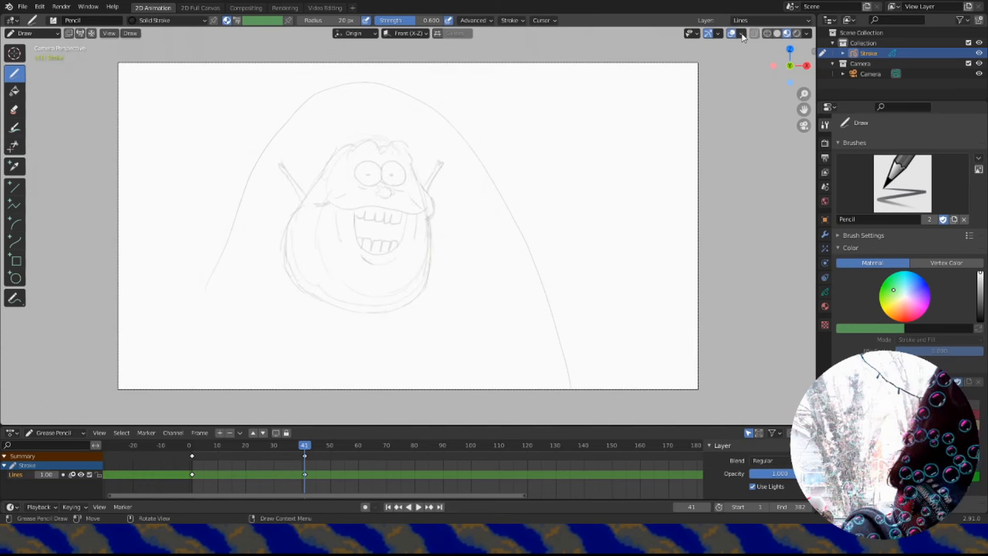
{"action": "left_click", "coordinate": [742, 34]}
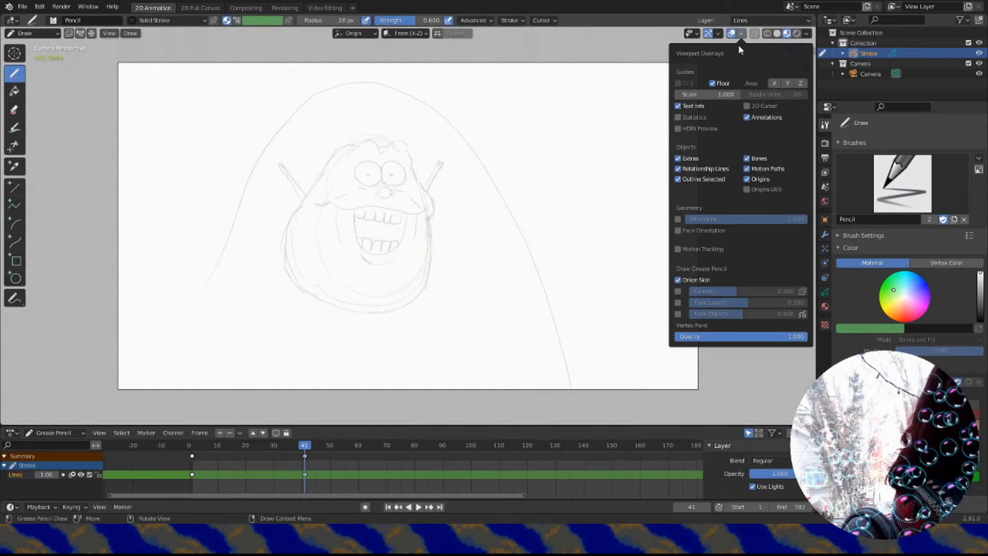
{"action": "left_click", "coordinate": [678, 281]}
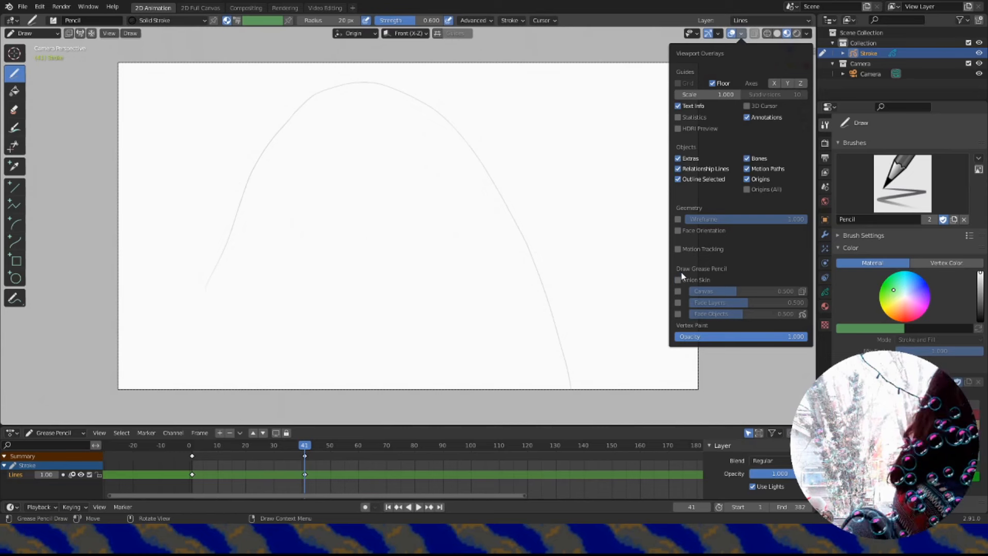
{"action": "left_click", "coordinate": [677, 279]}
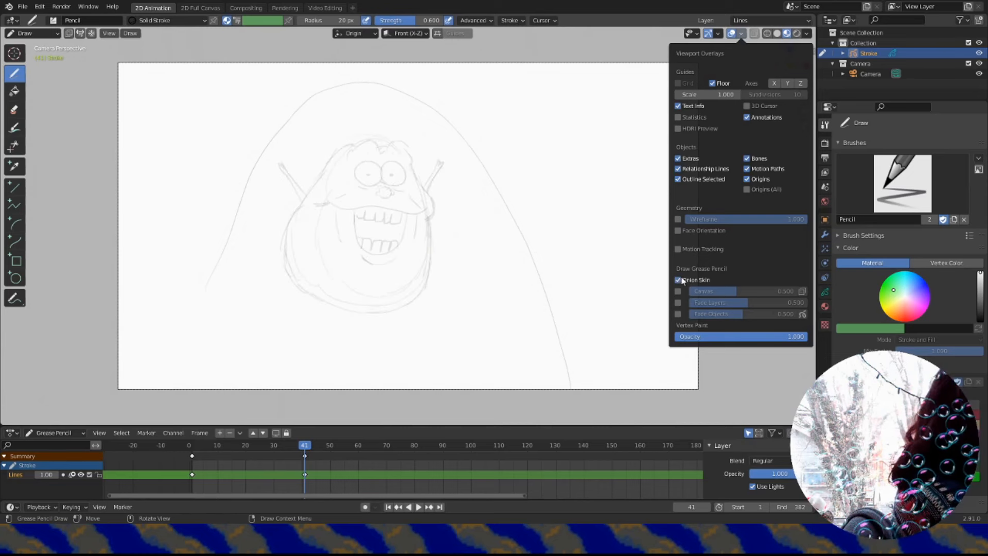
{"action": "left_click", "coordinate": [741, 33]}
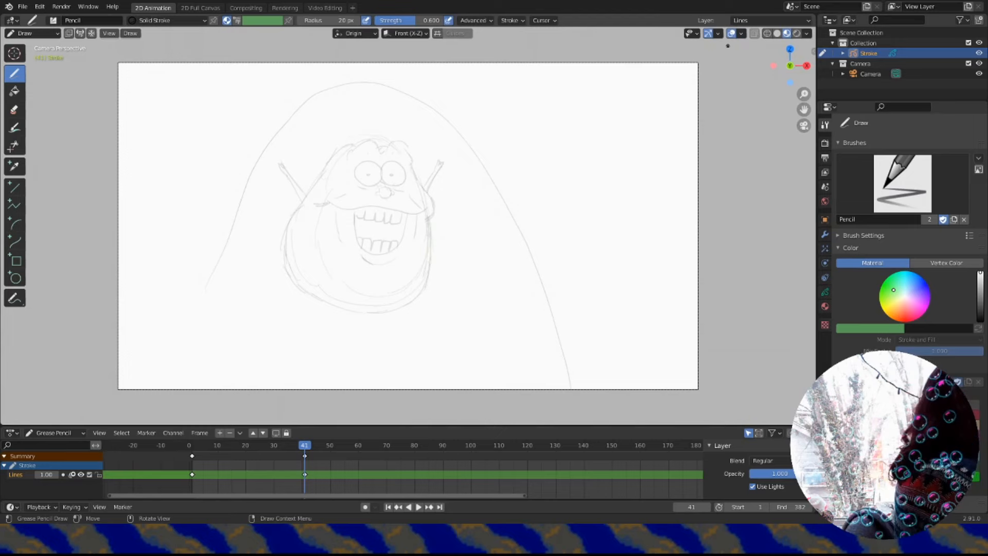
Sketch two large round eyes with small pupils inside the arched head, and add brow and wrinkle lines around them.
{"action": "left_click_drag", "start_coordinate": [463, 183], "coordinate": [469, 213]}
{"action": "mouse_move", "coordinate": [383, 180]}
{"action": "left_mouse_down"}
{"action": "mouse_move", "coordinate": [335, 173]}
{"action": "mouse_move", "coordinate": [386, 186]}
{"action": "left_mouse_up"}
{"action": "left_click", "coordinate": [350, 206]}
{"action": "left_click", "coordinate": [433, 202]}
{"action": "left_click_drag", "start_coordinate": [298, 141], "coordinate": [360, 123]}
{"action": "mouse_move", "coordinate": [408, 109]}
{"action": "left_mouse_down"}
{"action": "mouse_move", "coordinate": [457, 125]}
{"action": "mouse_move", "coordinate": [470, 156]}
{"action": "left_mouse_up"}
{"action": "left_click_drag", "start_coordinate": [428, 130], "coordinate": [446, 150]}
{"action": "left_click_drag", "start_coordinate": [310, 158], "coordinate": [346, 131]}
{"action": "left_click", "coordinate": [423, 130]}
{"action": "left_click_drag", "start_coordinate": [324, 237], "coordinate": [378, 241]}
{"action": "left_click_drag", "start_coordinate": [414, 226], "coordinate": [440, 242]}
{"action": "left_click_drag", "start_coordinate": [329, 171], "coordinate": [359, 162]}
Sketch the nose, both bulging cheeks, and the wide upper-lip curve below the large eyes.
{"action": "left_click_drag", "start_coordinate": [401, 222], "coordinate": [409, 252]}
{"action": "mouse_move", "coordinate": [389, 257]}
{"action": "left_mouse_down"}
{"action": "mouse_move", "coordinate": [407, 277]}
{"action": "mouse_move", "coordinate": [386, 279]}
{"action": "left_mouse_up"}
{"action": "mouse_move", "coordinate": [392, 242]}
{"action": "left_mouse_down"}
{"action": "mouse_move", "coordinate": [404, 258]}
{"action": "mouse_move", "coordinate": [405, 245]}
{"action": "left_mouse_up"}
{"action": "left_click_drag", "start_coordinate": [337, 261], "coordinate": [235, 296]}
{"action": "left_click_drag", "start_coordinate": [448, 251], "coordinate": [538, 278]}
{"action": "mouse_move", "coordinate": [509, 209]}
{"action": "left_mouse_down"}
{"action": "mouse_move", "coordinate": [547, 275]}
{"action": "mouse_move", "coordinate": [556, 323]}
{"action": "left_mouse_up"}
{"action": "left_click_drag", "start_coordinate": [277, 304], "coordinate": [514, 279]}
Sketch the open mouth below the lip, with upper and lower teeth and a rounded chin line.
{"action": "mouse_move", "coordinate": [454, 340]}
{"action": "left_mouse_down"}
{"action": "mouse_move", "coordinate": [351, 353]}
{"action": "mouse_move", "coordinate": [342, 345]}
{"action": "left_mouse_up"}
{"action": "key", "text": "ctrl+z"}
{"action": "mouse_move", "coordinate": [448, 367]}
{"action": "left_mouse_down"}
{"action": "mouse_move", "coordinate": [411, 421]}
{"action": "mouse_move", "coordinate": [335, 368]}
{"action": "left_mouse_up"}
{"action": "left_click_drag", "start_coordinate": [450, 340], "coordinate": [349, 344]}
{"action": "left_click_drag", "start_coordinate": [354, 367], "coordinate": [426, 372]}
Add vertical fold lines beside the mouth and reinforce the head outline down both sides with bumpy strokes.
{"action": "left_click_drag", "start_coordinate": [556, 305], "coordinate": [553, 424]}
{"action": "left_click_drag", "start_coordinate": [529, 323], "coordinate": [521, 402]}
{"action": "left_click_drag", "start_coordinate": [489, 318], "coordinate": [482, 383]}
{"action": "left_click_drag", "start_coordinate": [247, 318], "coordinate": [244, 382]}
{"action": "mouse_move", "coordinate": [210, 323]}
{"action": "left_mouse_down"}
{"action": "mouse_move", "coordinate": [214, 388]}
{"action": "mouse_move", "coordinate": [270, 133]}
{"action": "mouse_move", "coordinate": [407, 110]}
{"action": "left_mouse_up"}
{"action": "mouse_move", "coordinate": [476, 161]}
{"action": "left_mouse_down"}
{"action": "mouse_move", "coordinate": [504, 209]}
{"action": "mouse_move", "coordinate": [516, 211]}
{"action": "left_mouse_up"}
{"action": "left_click_drag", "start_coordinate": [158, 388], "coordinate": [220, 235]}
Write "Slimer" by hand in the empty area beside the large head.
{"action": "mouse_move", "coordinate": [566, 144]}
{"action": "left_mouse_down"}
{"action": "mouse_move", "coordinate": [549, 165]}
{"action": "mouse_move", "coordinate": [613, 159]}
{"action": "mouse_move", "coordinate": [626, 178]}
{"action": "mouse_move", "coordinate": [646, 182]}
{"action": "left_mouse_up"}
{"action": "left_click", "coordinate": [631, 169]}
{"action": "left_click_drag", "start_coordinate": [651, 178], "coordinate": [668, 171]}
Erase the large round eyes with the soft eraser, sketch closed eyelids in their place, and add a small oval spot on the head.
{"action": "left_click", "coordinate": [15, 109]}
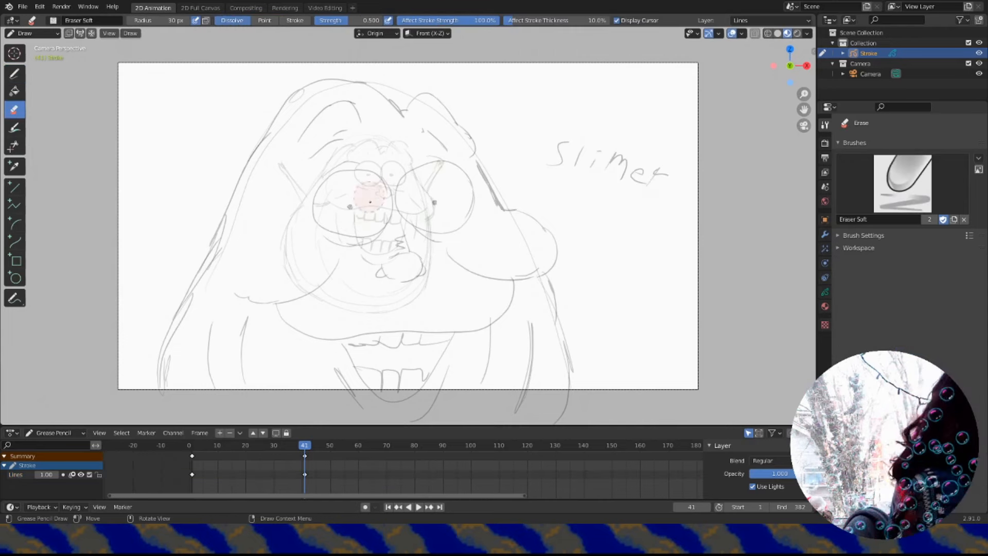
{"action": "mouse_move", "coordinate": [329, 222]}
{"action": "left_mouse_down"}
{"action": "mouse_move", "coordinate": [322, 183]}
{"action": "mouse_move", "coordinate": [454, 189]}
{"action": "mouse_move", "coordinate": [417, 233]}
{"action": "left_mouse_up"}
{"action": "left_click", "coordinate": [14, 73]}
{"action": "left_click_drag", "start_coordinate": [337, 205], "coordinate": [357, 203]}
{"action": "left_click_drag", "start_coordinate": [423, 201], "coordinate": [440, 201]}
{"action": "left_click_drag", "start_coordinate": [280, 174], "coordinate": [273, 168]}
Erase the closed eyelids and redraw them with the Pencil as two short upward arcs.
{"action": "left_click", "coordinate": [14, 110]}
{"action": "left_click_drag", "start_coordinate": [355, 207], "coordinate": [340, 216]}
{"action": "left_click_drag", "start_coordinate": [423, 202], "coordinate": [437, 201]}
{"action": "left_click", "coordinate": [15, 73]}
{"action": "left_click_drag", "start_coordinate": [335, 205], "coordinate": [358, 204]}
{"action": "left_click_drag", "start_coordinate": [413, 203], "coordinate": [437, 201]}
Play the animation from frame 19 past the second drawing, and return the playhead to frame 41.
{"action": "left_click", "coordinate": [395, 445]}
{"action": "left_click", "coordinate": [243, 448]}
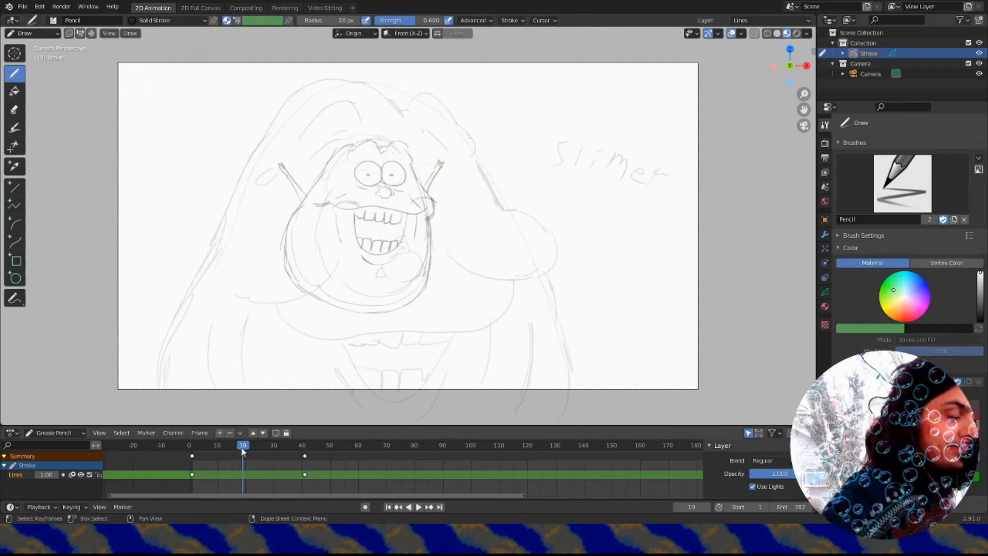
{"action": "key", "text": "space"}
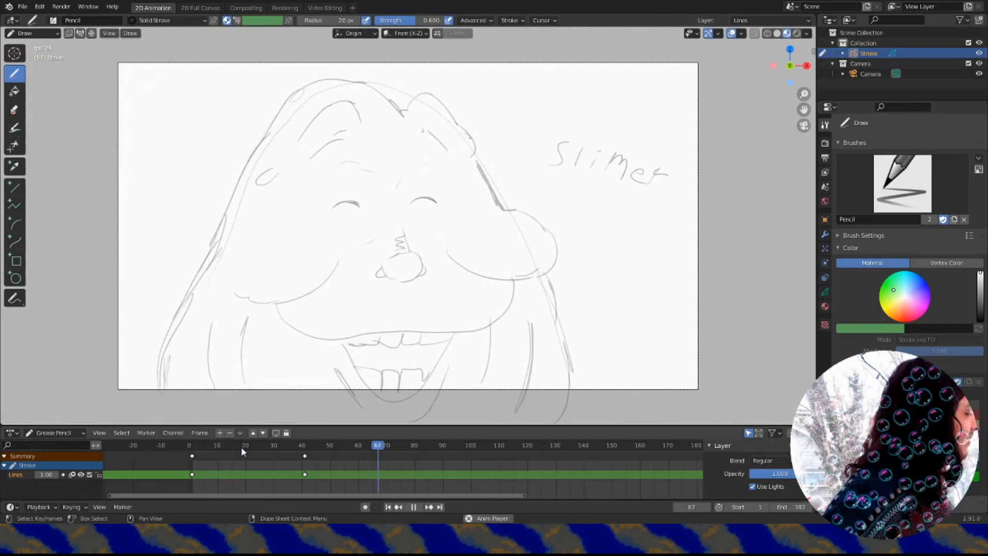
{"action": "key", "text": "space"}
{"action": "left_click", "coordinate": [305, 447]}
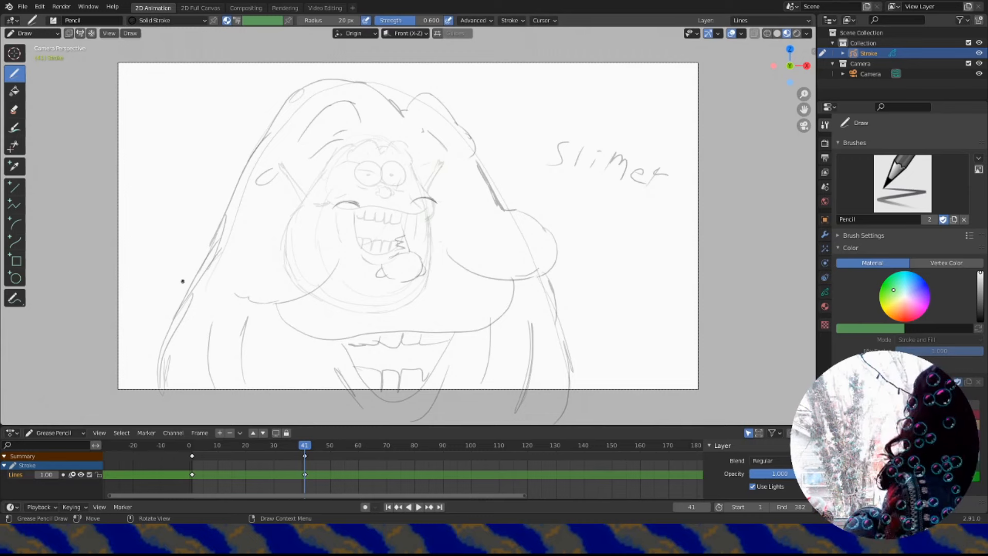
Switch to Edit Mode, box-select all strokes of the frame 41 drawing, and move them slightly straight up.
{"action": "left_click", "coordinate": [41, 32]}
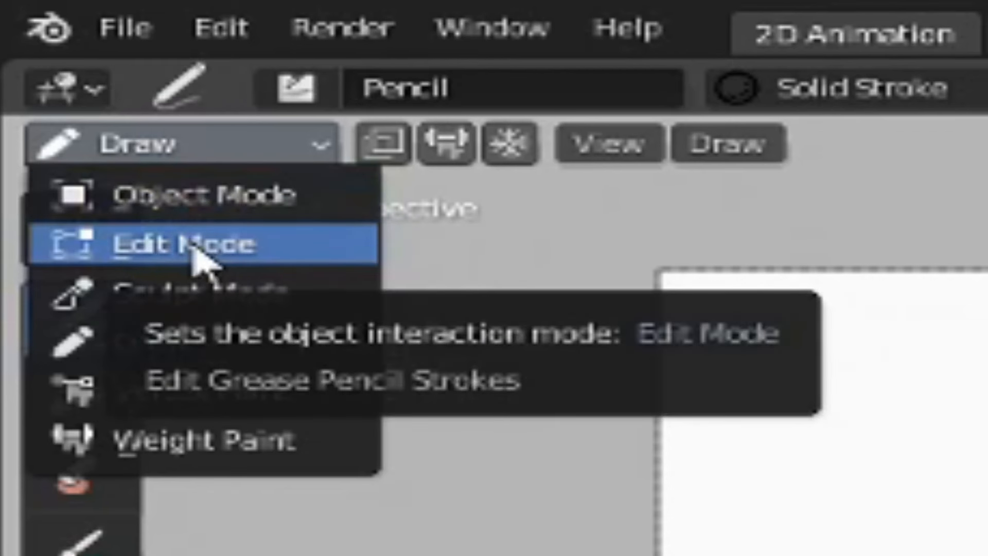
{"action": "left_click", "coordinate": [189, 246]}
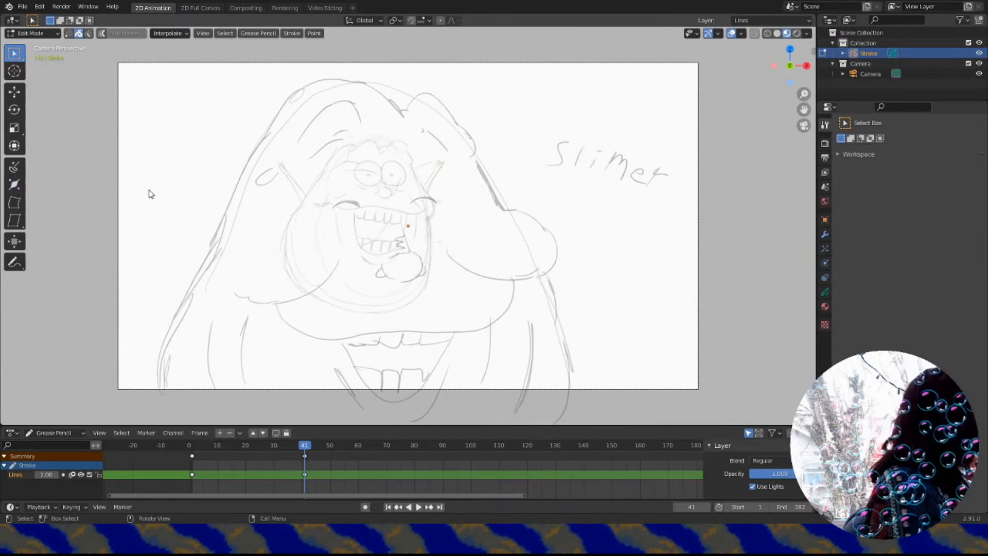
{"action": "left_click_drag", "start_coordinate": [157, 110], "coordinate": [178, 174]}
{"action": "mouse_move", "coordinate": [111, 54]}
{"action": "left_mouse_down"}
{"action": "mouse_move", "coordinate": [206, 133]}
{"action": "mouse_move", "coordinate": [463, 289]}
{"action": "mouse_move", "coordinate": [672, 404]}
{"action": "mouse_move", "coordinate": [710, 411]}
{"action": "left_mouse_up"}
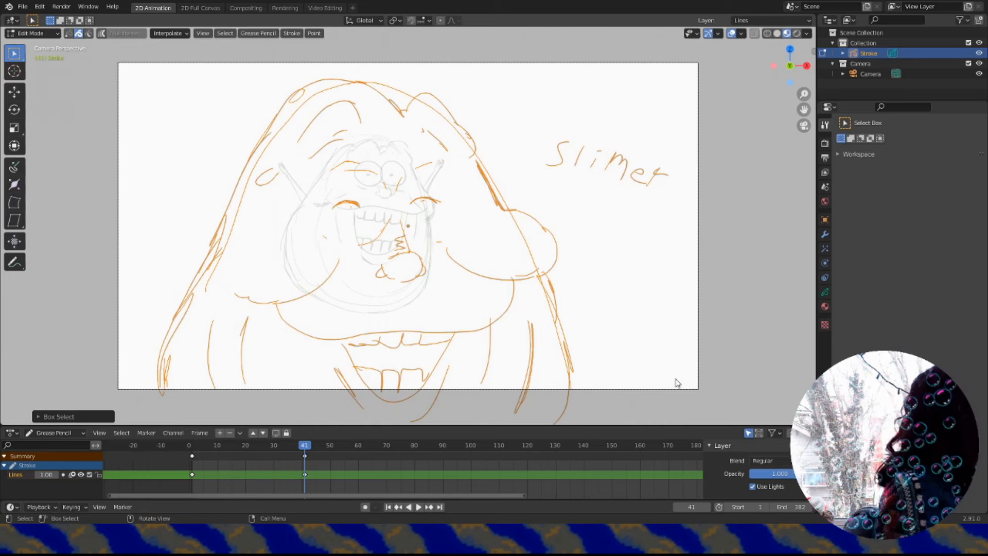
{"action": "left_click", "coordinate": [15, 92]}
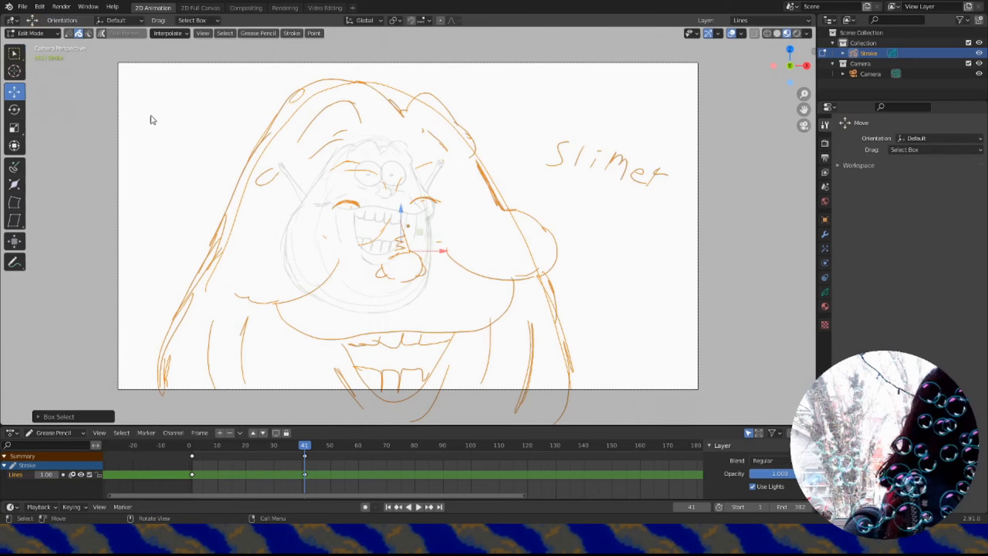
{"action": "left_click_drag", "start_coordinate": [401, 211], "coordinate": [400, 188]}
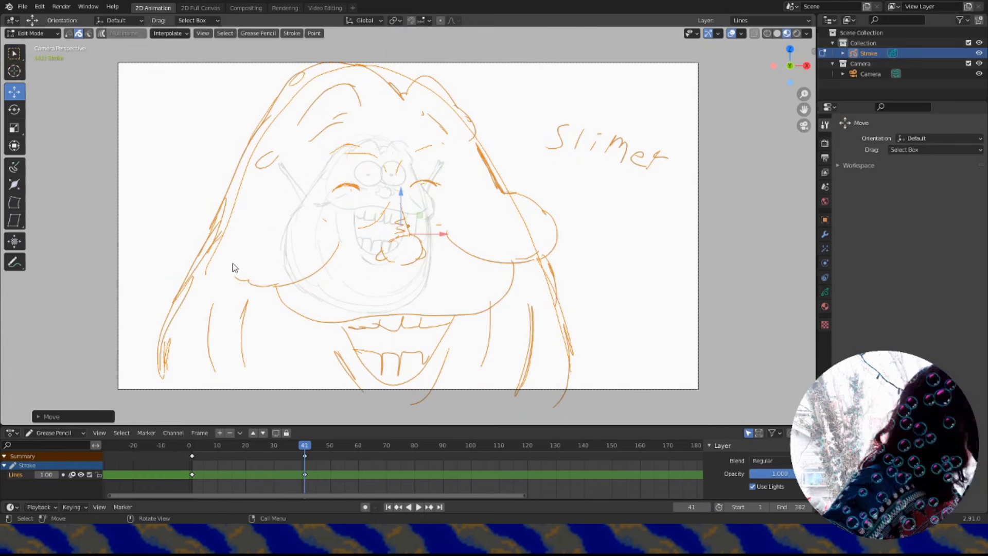
Try moving the selected strokes freely down toward the canvas's lower-left corner, and undo that move.
{"action": "key", "text": "g"}
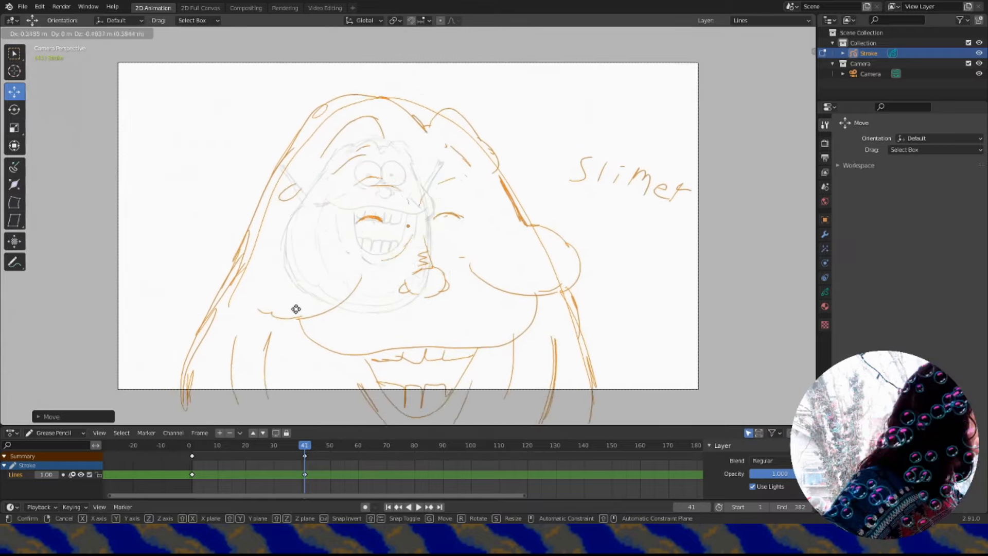
{"action": "left_click", "coordinate": [234, 320]}
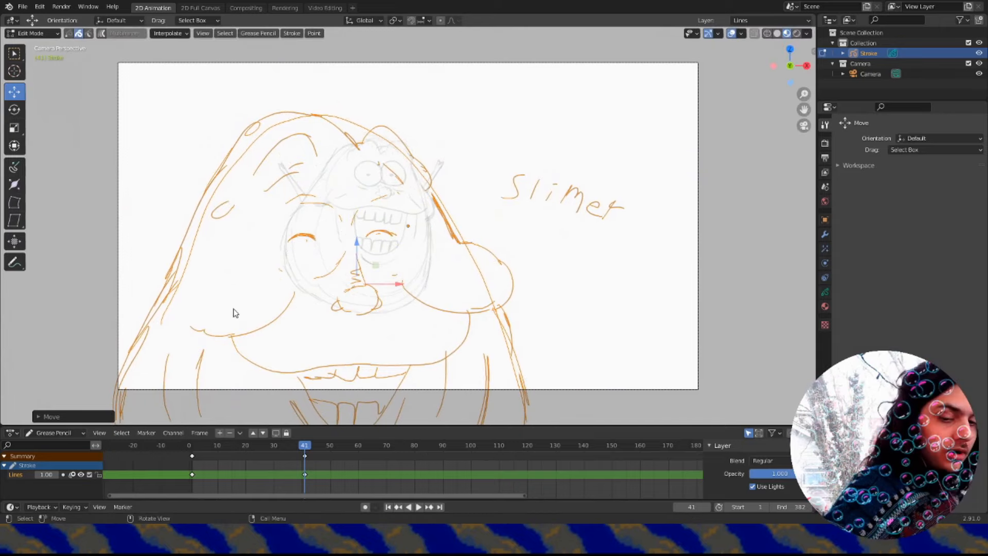
{"action": "key", "text": "g"}
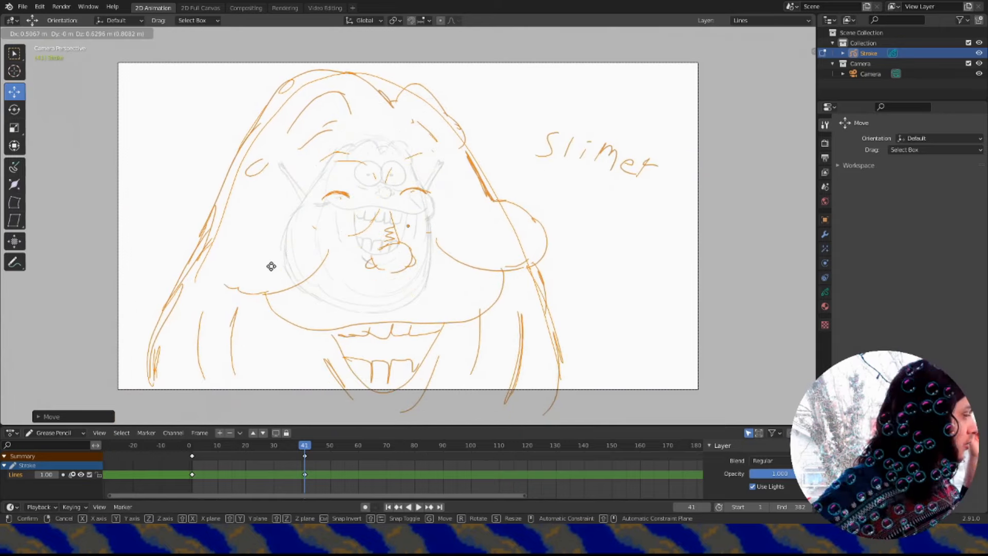
{"action": "right_click", "coordinate": [300, 246]}
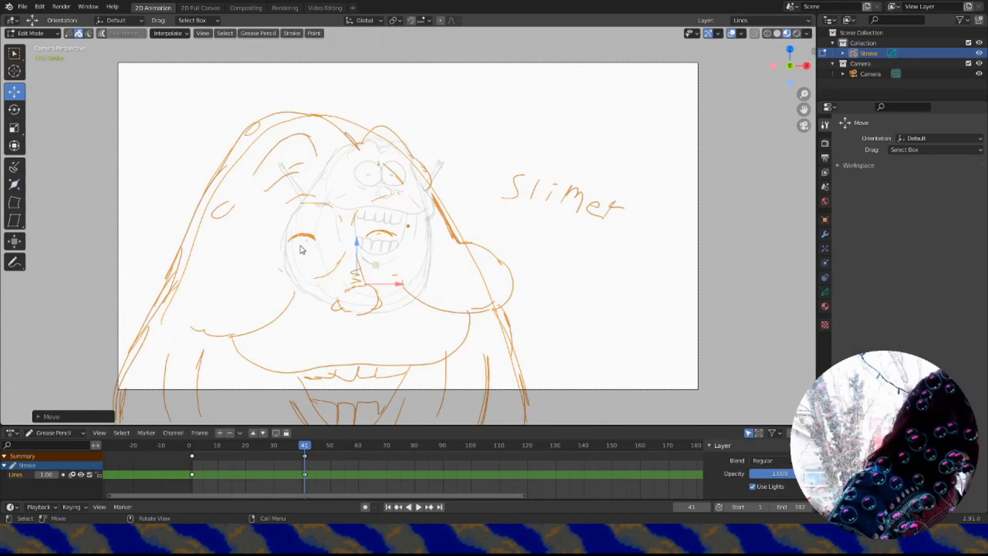
{"action": "key", "text": "ctrl+z"}
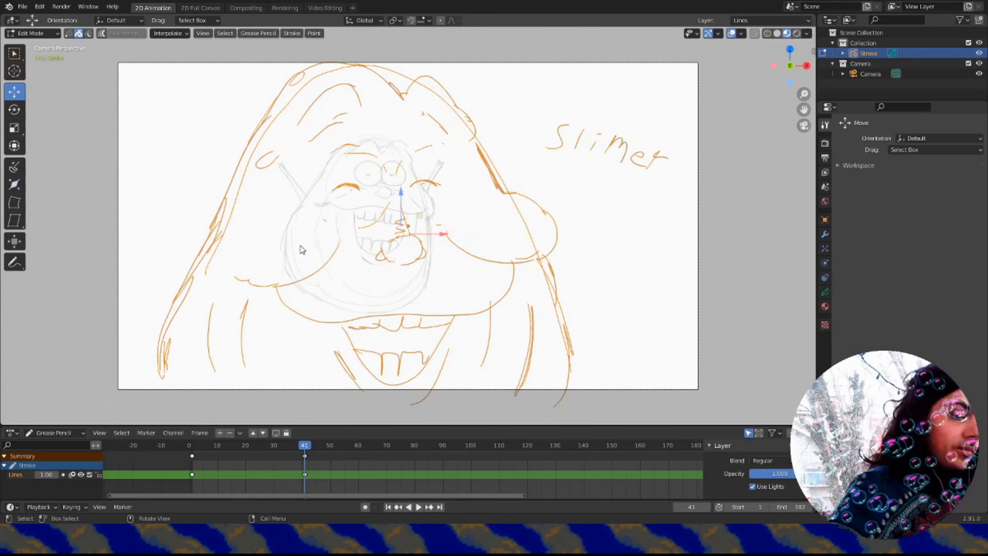
Return to Draw mode, check the opening frames up to frame 13, and set the playhead to frame 1.
{"action": "left_click", "coordinate": [32, 33]}
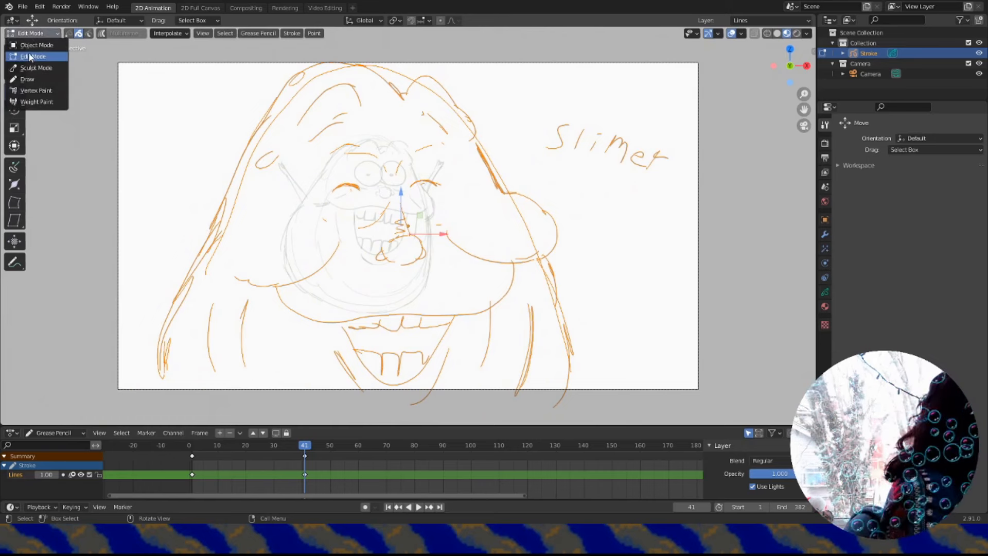
{"action": "left_click", "coordinate": [32, 80]}
{"action": "left_click", "coordinate": [193, 451]}
{"action": "left_click", "coordinate": [227, 444]}
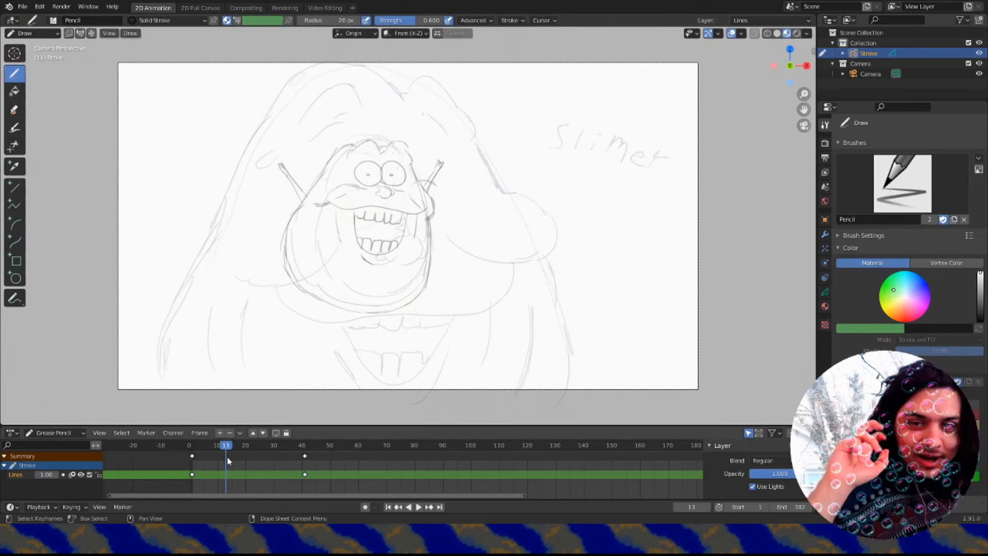
{"action": "left_click", "coordinate": [194, 444]}
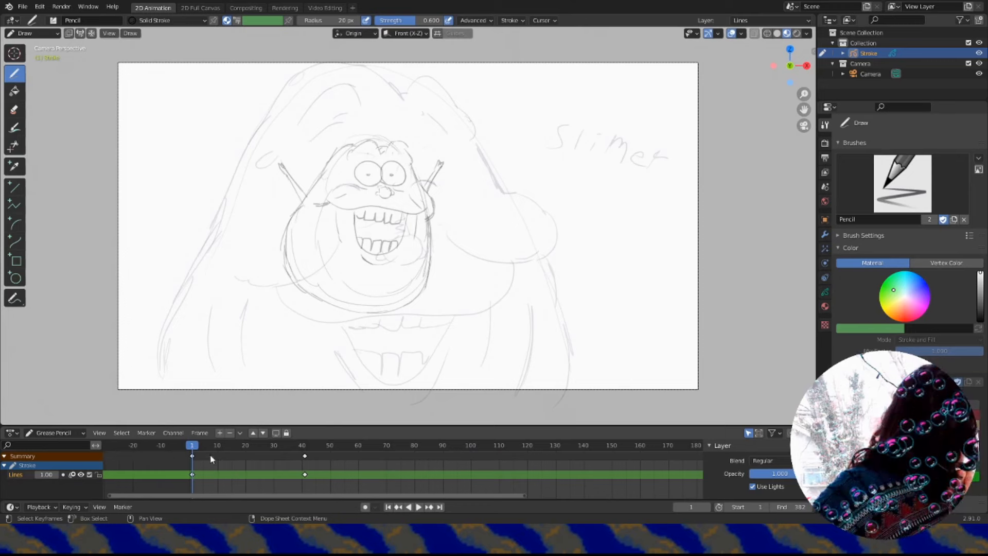
Duplicate the frame 1 keyframe and place the copy at about frame 78.
{"action": "left_click", "coordinate": [192, 456]}
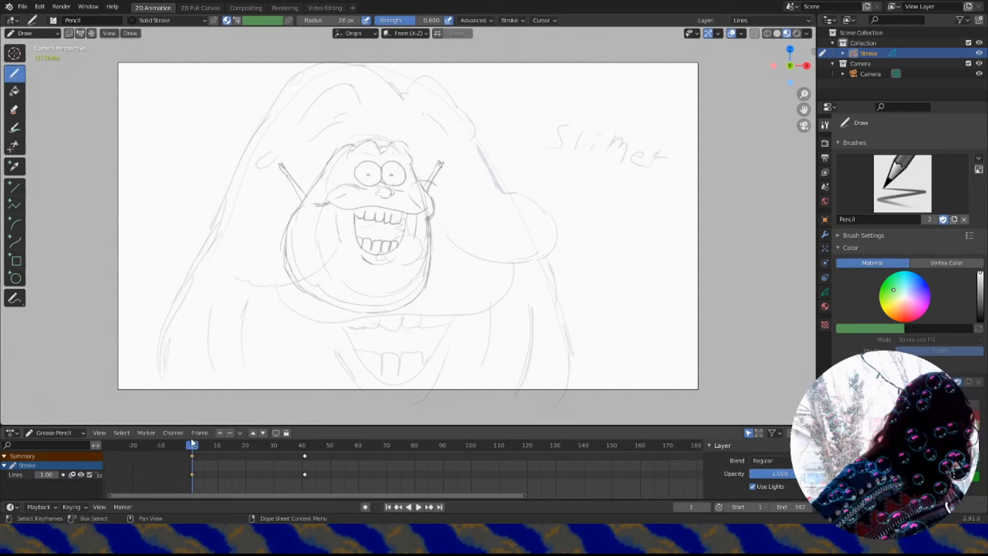
{"action": "left_click", "coordinate": [178, 435]}
{"action": "mouse_move", "coordinate": [199, 434]}
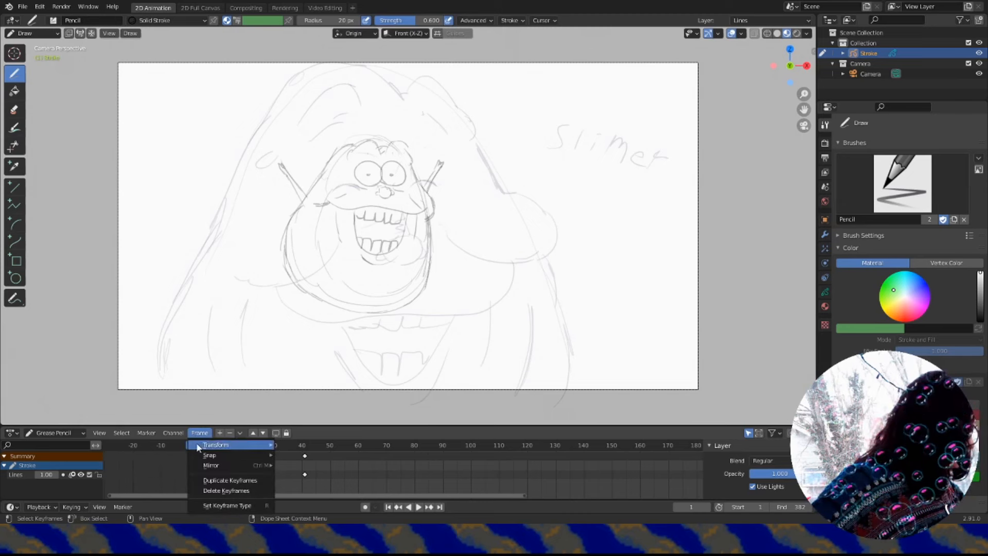
{"action": "left_click", "coordinate": [220, 482]}
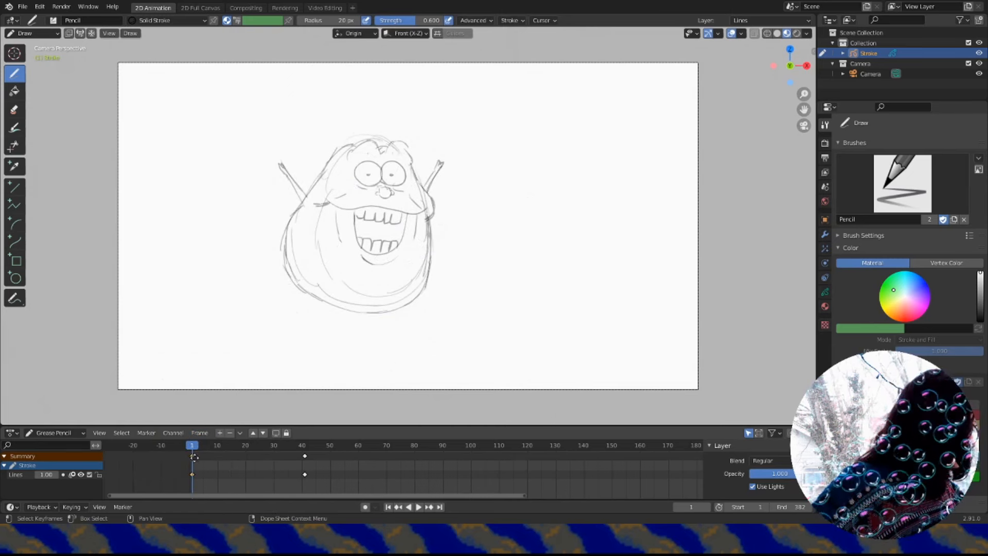
{"action": "key", "text": "g"}
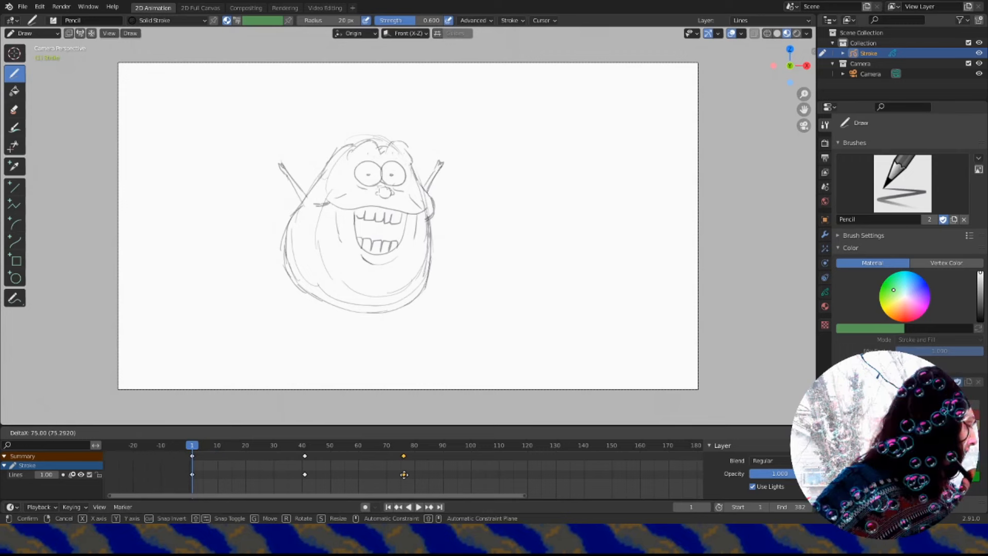
{"action": "left_click", "coordinate": [409, 474]}
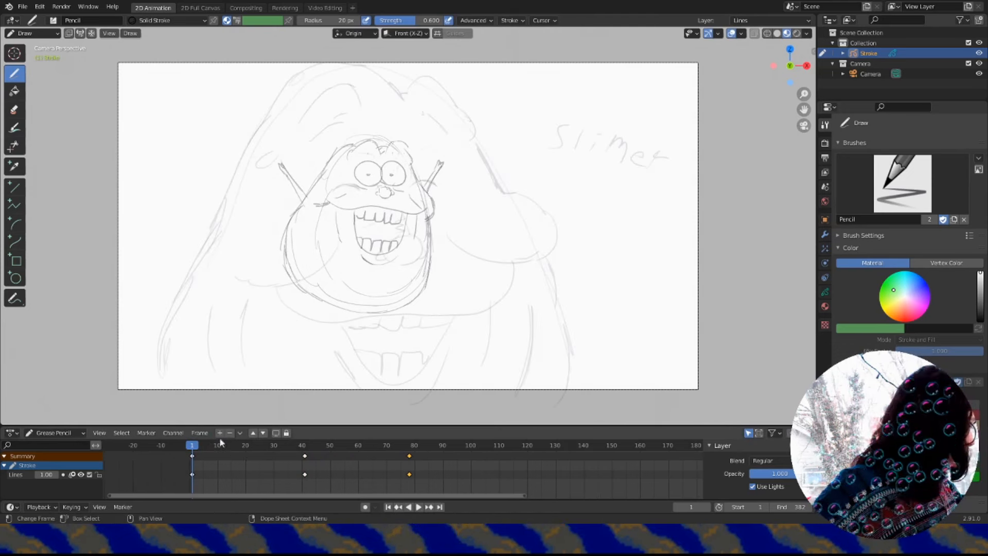
Shift the duplicated keyframe earlier to about frame 73, and start playback from about frame 29.
{"action": "left_click", "coordinate": [199, 433]}
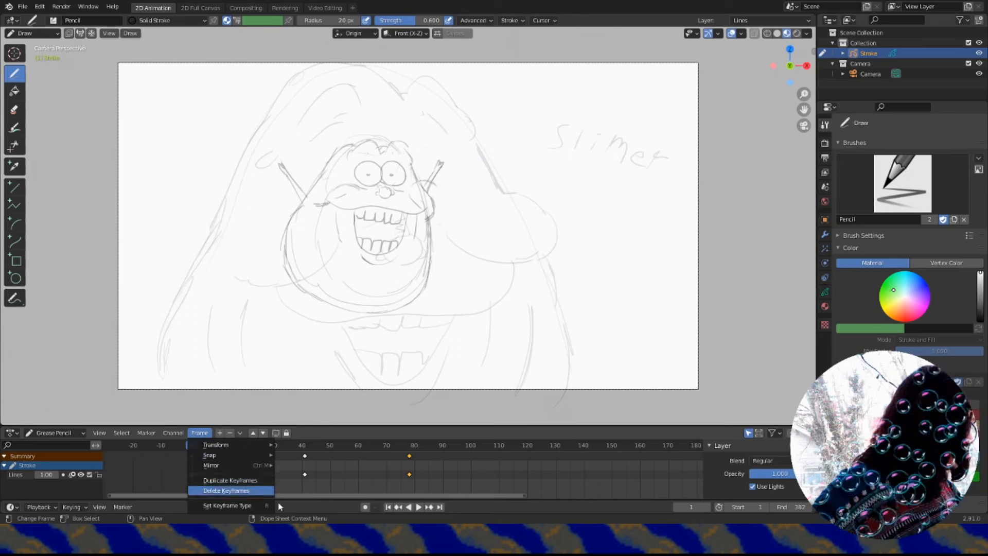
{"action": "left_click", "coordinate": [400, 445]}
{"action": "key", "text": "g"}
{"action": "left_click", "coordinate": [397, 453]}
{"action": "left_click_drag", "start_coordinate": [396, 449], "coordinate": [385, 445]}
{"action": "key", "text": "g"}
{"action": "left_click", "coordinate": [392, 451]}
{"action": "left_click", "coordinate": [270, 449]}
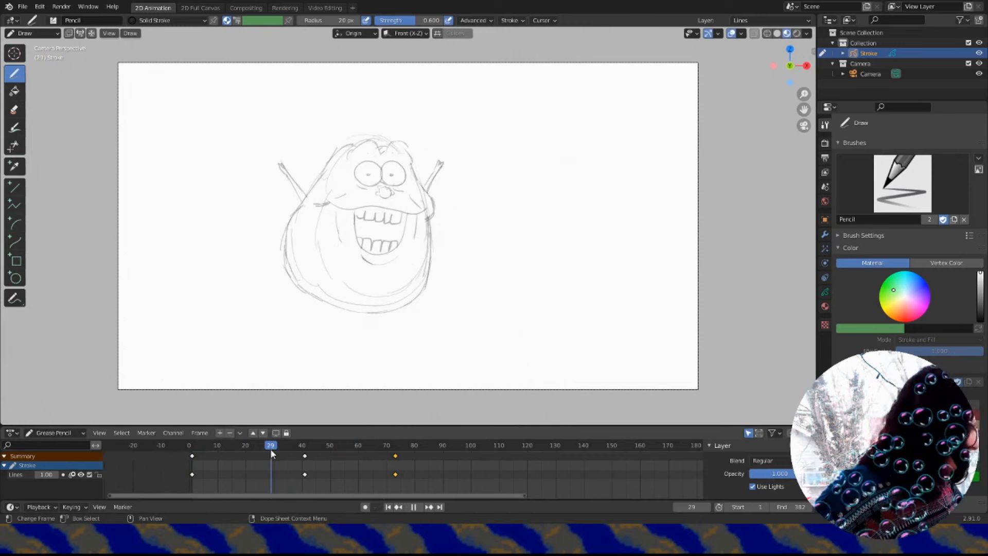
Play the animation from frame 29, and move the third keyframe and the playhead to frame 74.
{"action": "key", "text": "space"}
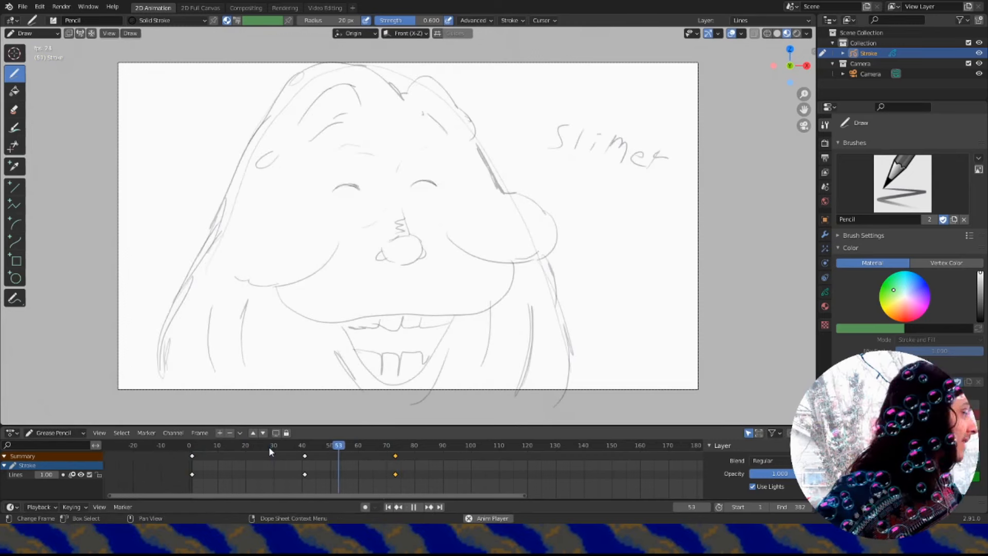
{"action": "key", "text": "space"}
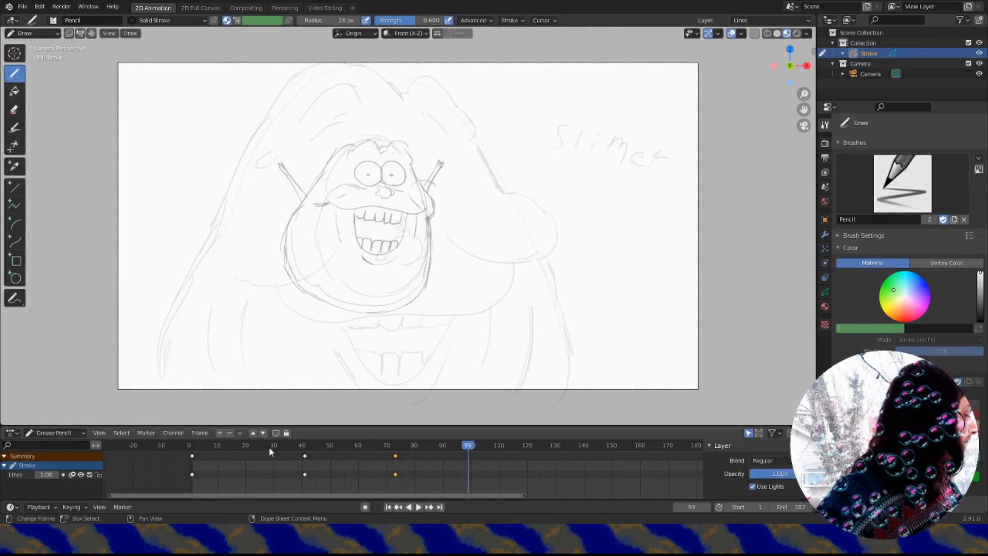
{"action": "left_click", "coordinate": [393, 447]}
{"action": "key", "text": "space"}
{"action": "left_click_drag", "start_coordinate": [392, 446], "coordinate": [397, 449]}
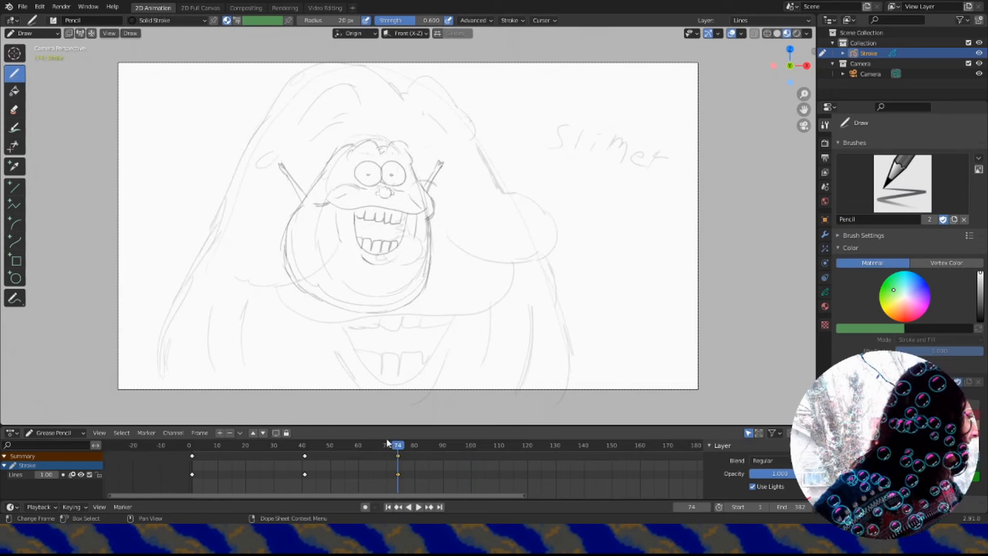
Erase the round eyes and both raised arms from the character drawing at frame 74.
{"action": "left_click", "coordinate": [14, 109]}
{"action": "scroll", "coordinate": [263, 211], "scroll_direction": "up", "scroll_amount": 1}
{"action": "mouse_move", "coordinate": [364, 172]}
{"action": "left_mouse_down"}
{"action": "mouse_move", "coordinate": [353, 165]}
{"action": "mouse_move", "coordinate": [403, 173]}
{"action": "left_mouse_up"}
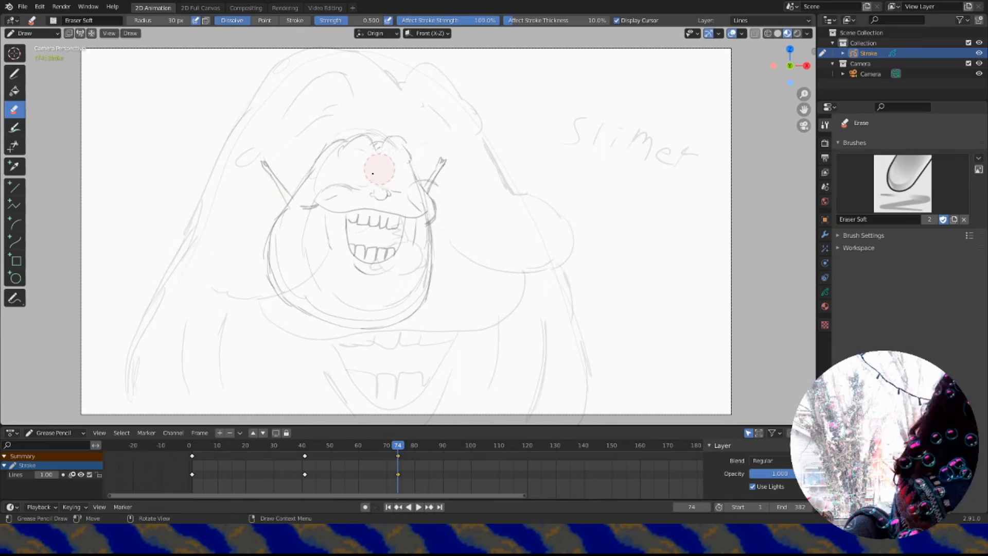
{"action": "mouse_move", "coordinate": [271, 172]}
{"action": "left_mouse_down"}
{"action": "mouse_move", "coordinate": [276, 194]}
{"action": "mouse_move", "coordinate": [267, 161]}
{"action": "left_mouse_up"}
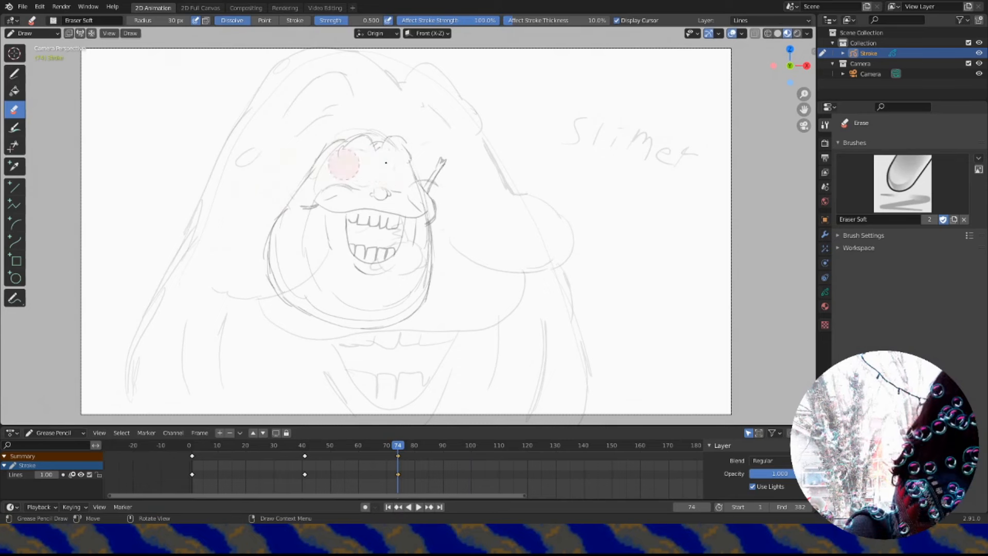
{"action": "mouse_move", "coordinate": [436, 154]}
{"action": "left_mouse_down"}
{"action": "mouse_move", "coordinate": [425, 165]}
{"action": "mouse_move", "coordinate": [441, 159]}
{"action": "left_mouse_up"}
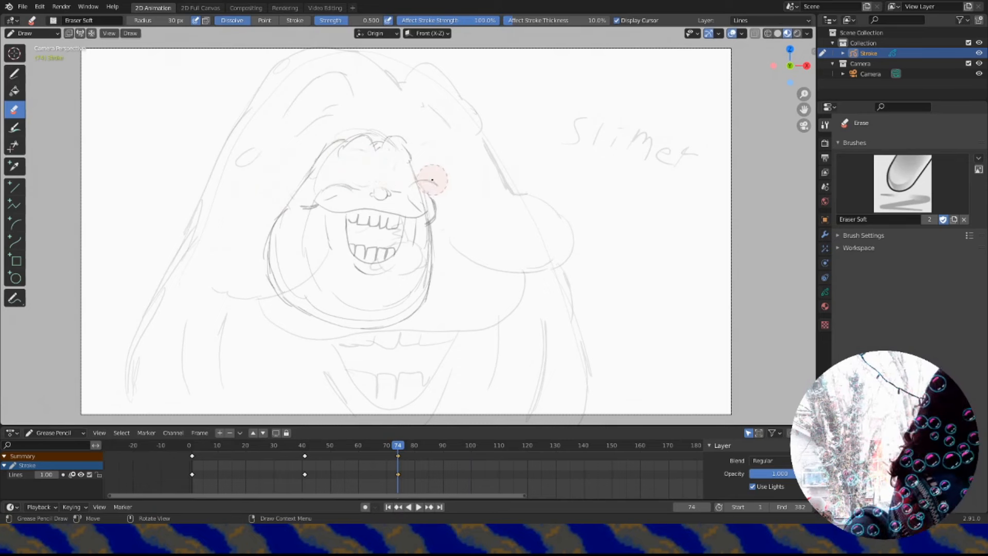
Draw small curled hands at both sides of the frame 74 character and add narrow, half-closed eyes.
{"action": "left_click", "coordinate": [14, 73]}
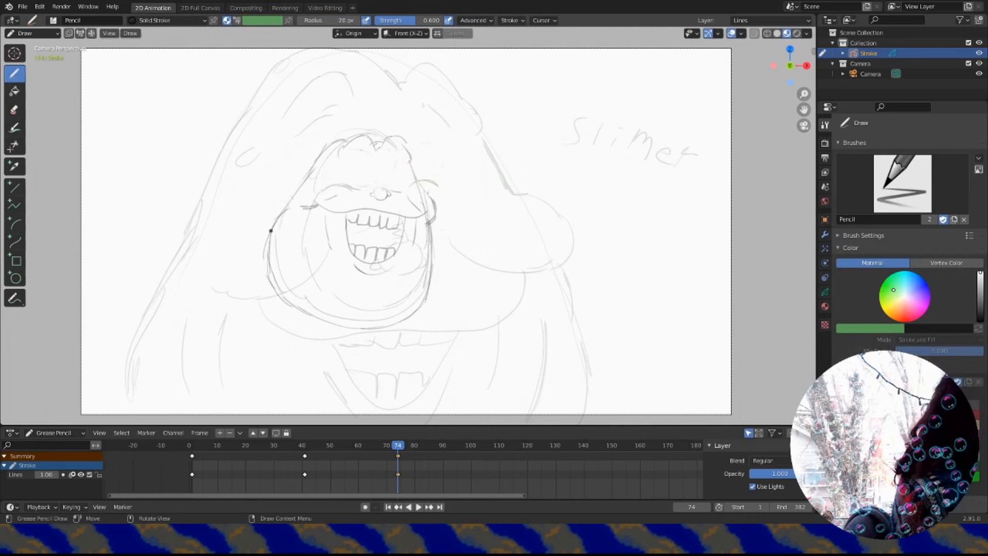
{"action": "mouse_move", "coordinate": [279, 226]}
{"action": "left_mouse_down"}
{"action": "mouse_move", "coordinate": [284, 235]}
{"action": "mouse_move", "coordinate": [265, 225]}
{"action": "mouse_move", "coordinate": [285, 207]}
{"action": "left_mouse_up"}
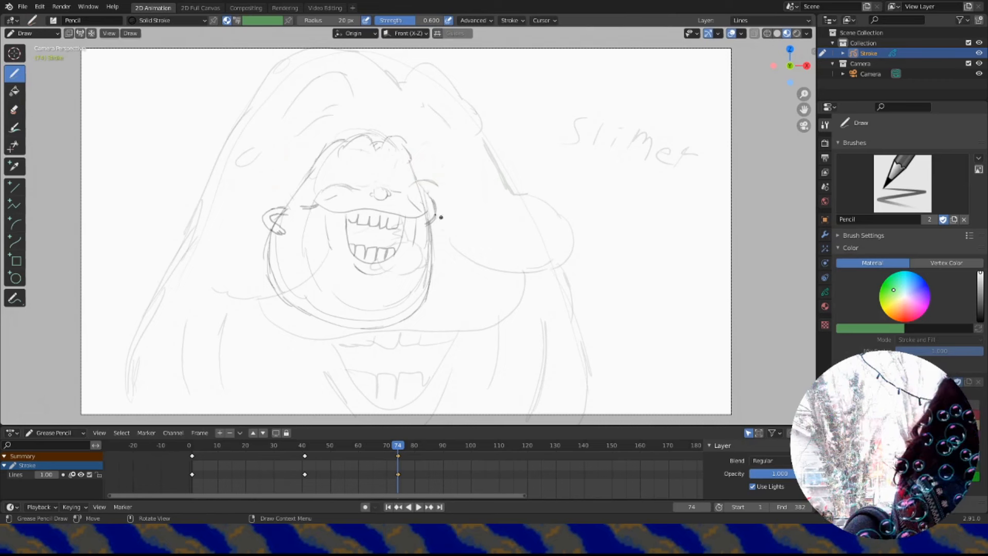
{"action": "left_click_drag", "start_coordinate": [438, 216], "coordinate": [430, 234]}
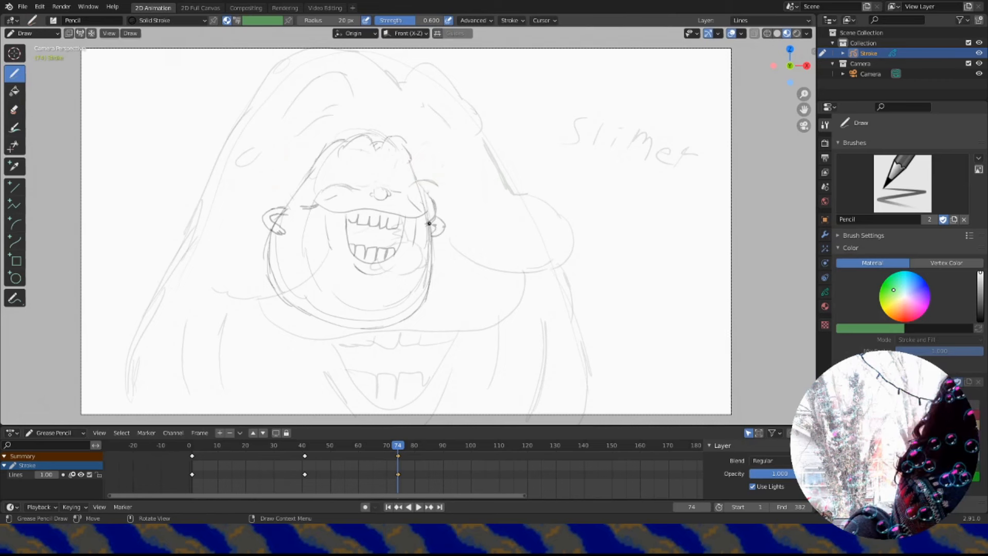
{"action": "left_click_drag", "start_coordinate": [351, 173], "coordinate": [394, 175]}
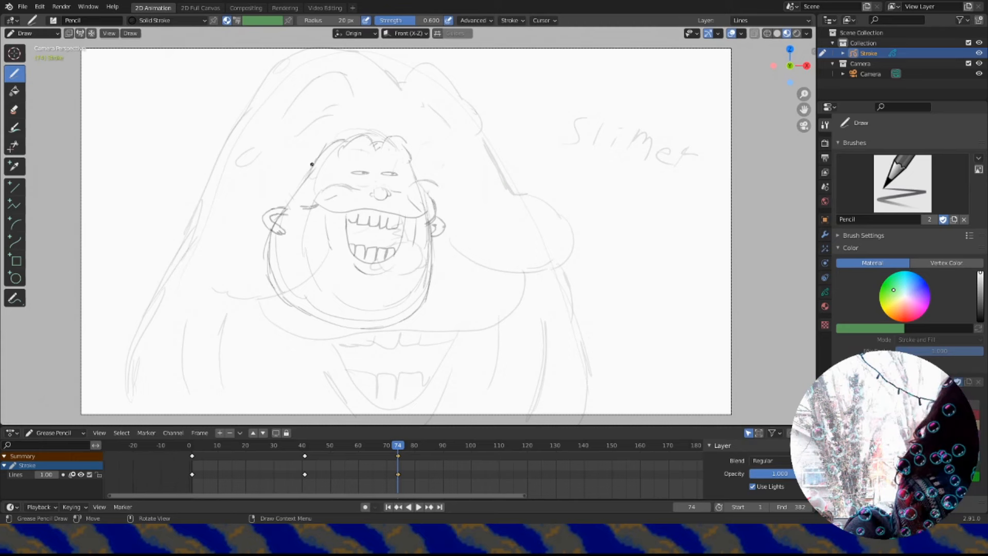
Play back the section around the frame 74 drawing and check its timing against the audio.
{"action": "key", "text": "space"}
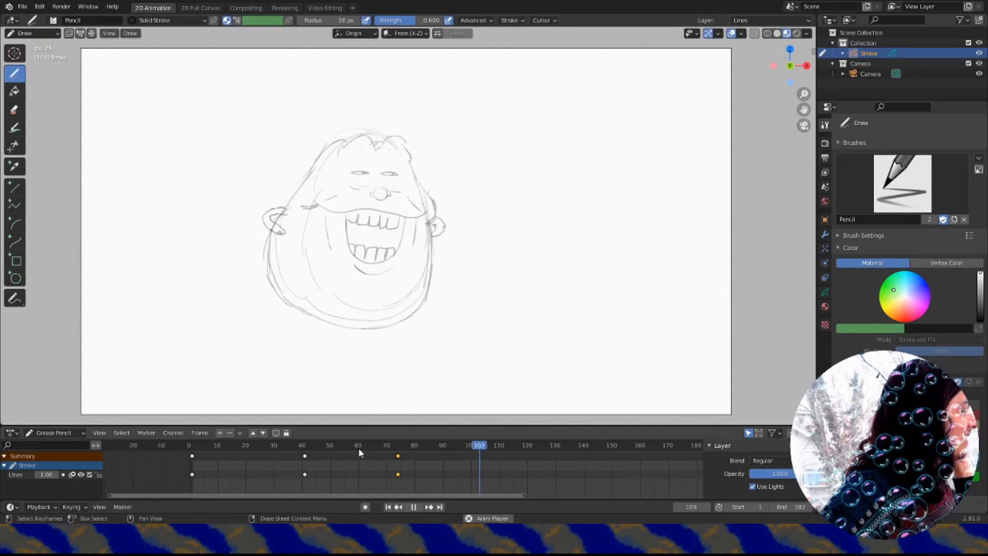
{"action": "key", "text": "space"}
{"action": "scroll", "coordinate": [389, 446], "scroll_direction": "up", "scroll_amount": 9, "text": "alt"}
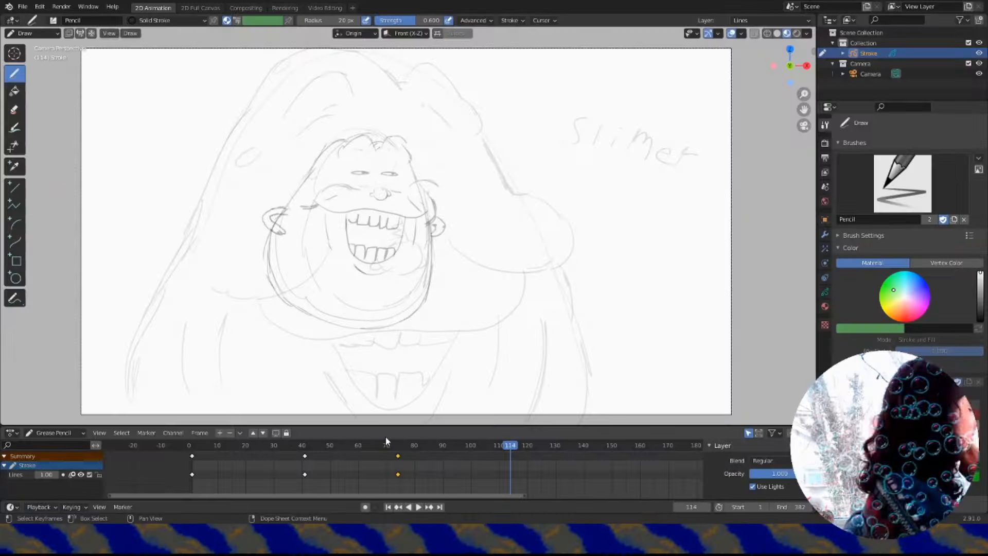
At frame 109, sketch the character leaning to the left with a pointed head, raised arms, facial features and chin folds.
{"action": "left_click_drag", "start_coordinate": [386, 441], "coordinate": [491, 450]}
{"action": "mouse_move", "coordinate": [266, 284]}
{"action": "left_mouse_down"}
{"action": "mouse_move", "coordinate": [261, 198]}
{"action": "mouse_move", "coordinate": [287, 121]}
{"action": "mouse_move", "coordinate": [399, 221]}
{"action": "mouse_move", "coordinate": [349, 333]}
{"action": "mouse_move", "coordinate": [309, 321]}
{"action": "left_mouse_up"}
{"action": "mouse_move", "coordinate": [253, 207]}
{"action": "left_mouse_down"}
{"action": "mouse_move", "coordinate": [366, 179]}
{"action": "mouse_move", "coordinate": [290, 200]}
{"action": "mouse_move", "coordinate": [285, 225]}
{"action": "left_mouse_up"}
{"action": "mouse_move", "coordinate": [297, 163]}
{"action": "left_mouse_down"}
{"action": "mouse_move", "coordinate": [293, 147]}
{"action": "mouse_move", "coordinate": [271, 154]}
{"action": "left_mouse_up"}
{"action": "left_click_drag", "start_coordinate": [265, 134], "coordinate": [272, 139]}
{"action": "left_click_drag", "start_coordinate": [284, 123], "coordinate": [284, 132]}
{"action": "mouse_move", "coordinate": [386, 195]}
{"action": "left_mouse_down"}
{"action": "mouse_move", "coordinate": [422, 253]}
{"action": "mouse_move", "coordinate": [259, 156]}
{"action": "mouse_move", "coordinate": [327, 139]}
{"action": "mouse_move", "coordinate": [377, 182]}
{"action": "left_mouse_up"}
{"action": "mouse_move", "coordinate": [259, 228]}
{"action": "left_mouse_down"}
{"action": "mouse_move", "coordinate": [214, 185]}
{"action": "mouse_move", "coordinate": [256, 218]}
{"action": "left_mouse_up"}
{"action": "mouse_move", "coordinate": [369, 170]}
{"action": "left_mouse_down"}
{"action": "mouse_move", "coordinate": [347, 132]}
{"action": "mouse_move", "coordinate": [376, 181]}
{"action": "left_mouse_up"}
{"action": "mouse_move", "coordinate": [295, 244]}
{"action": "left_mouse_down"}
{"action": "mouse_move", "coordinate": [330, 256]}
{"action": "mouse_move", "coordinate": [344, 244]}
{"action": "left_mouse_up"}
{"action": "left_click_drag", "start_coordinate": [313, 265], "coordinate": [333, 268]}
{"action": "mouse_move", "coordinate": [499, 445]}
{"action": "left_mouse_down"}
{"action": "mouse_move", "coordinate": [509, 440]}
{"action": "mouse_move", "coordinate": [496, 446]}
{"action": "left_mouse_up"}
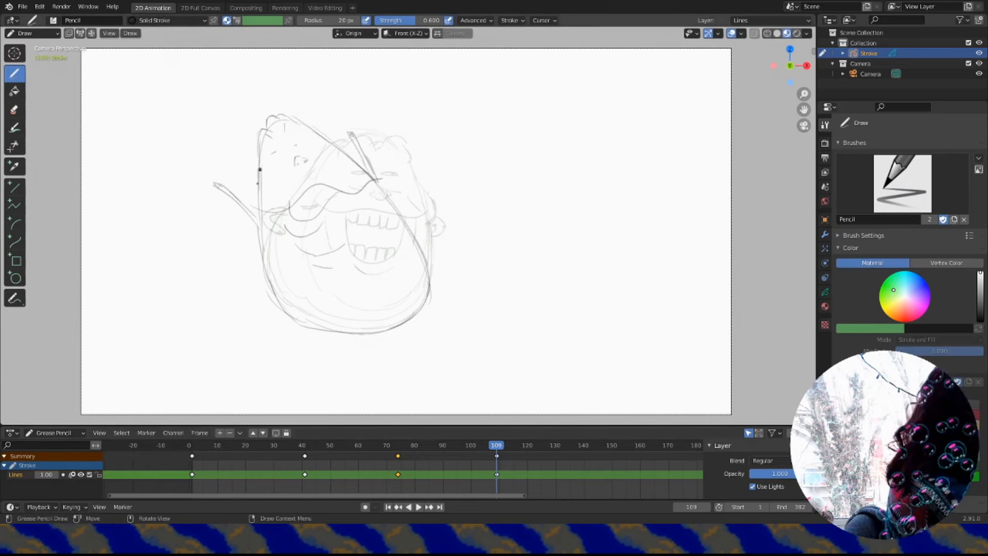
Add curved motion lines beside both arms of the frame 109 character.
{"action": "left_click_drag", "start_coordinate": [215, 227], "coordinate": [235, 215]}
{"action": "left_click_drag", "start_coordinate": [204, 223], "coordinate": [228, 206]}
{"action": "mouse_move", "coordinate": [404, 153]}
{"action": "left_mouse_down"}
{"action": "mouse_move", "coordinate": [448, 160]}
{"action": "mouse_move", "coordinate": [456, 175]}
{"action": "left_mouse_up"}
At frame 153, rough in a large peaked body outline that fills most of the canvas.
{"action": "mouse_move", "coordinate": [463, 447]}
{"action": "left_mouse_down"}
{"action": "mouse_move", "coordinate": [588, 441]}
{"action": "mouse_move", "coordinate": [622, 451]}
{"action": "left_mouse_up"}
{"action": "key", "text": "space"}
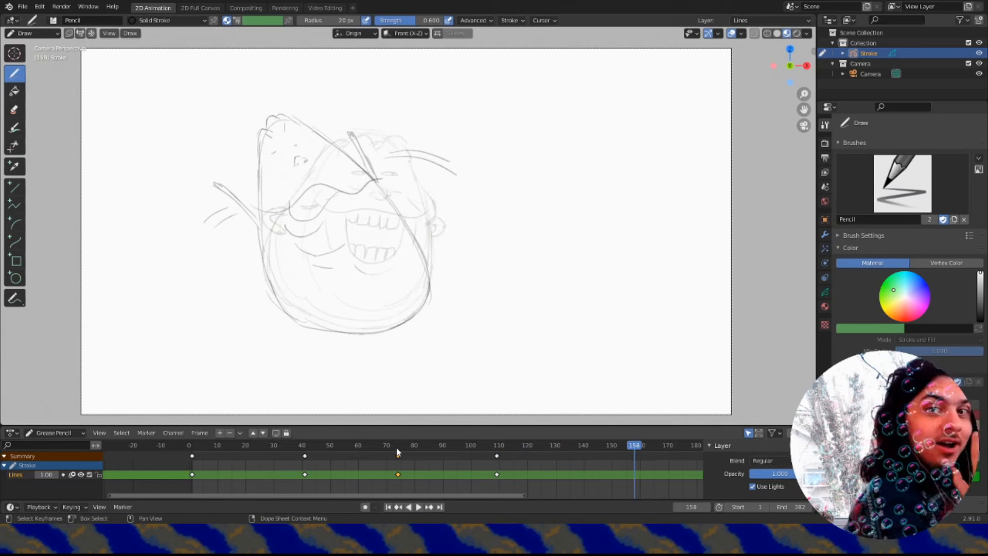
{"action": "left_click_drag", "start_coordinate": [358, 441], "coordinate": [620, 466]}
{"action": "left_click_drag", "start_coordinate": [179, 368], "coordinate": [233, 175]}
{"action": "left_click_drag", "start_coordinate": [251, 127], "coordinate": [353, 49]}
{"action": "mouse_move", "coordinate": [423, 65]}
{"action": "left_mouse_down"}
{"action": "mouse_move", "coordinate": [592, 363]}
{"action": "mouse_move", "coordinate": [605, 405]}
{"action": "left_mouse_up"}
{"action": "mouse_move", "coordinate": [164, 351]}
{"action": "left_mouse_down"}
{"action": "mouse_move", "coordinate": [255, 186]}
{"action": "mouse_move", "coordinate": [600, 324]}
{"action": "left_mouse_up"}
{"action": "mouse_move", "coordinate": [306, 103]}
{"action": "left_mouse_down"}
{"action": "mouse_move", "coordinate": [612, 324]}
{"action": "mouse_move", "coordinate": [623, 353]}
{"action": "left_mouse_up"}
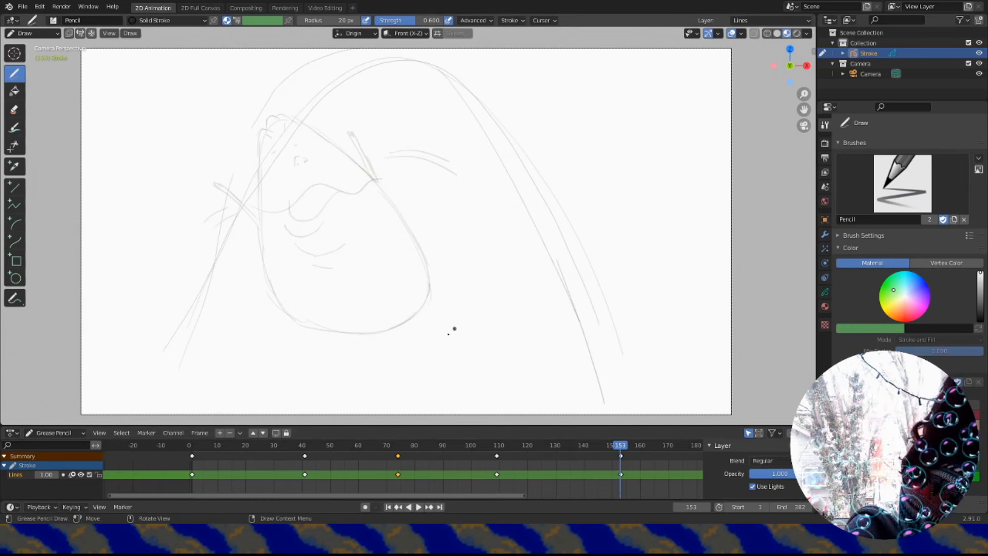
Draw the frame 153 character's wide mouth, chin line, round eyes, nose and hair curls, and firm up the body outline.
{"action": "mouse_move", "coordinate": [257, 280]}
{"action": "left_mouse_down"}
{"action": "mouse_move", "coordinate": [408, 275]}
{"action": "mouse_move", "coordinate": [543, 289]}
{"action": "left_mouse_up"}
{"action": "mouse_move", "coordinate": [454, 281]}
{"action": "left_mouse_down"}
{"action": "mouse_move", "coordinate": [374, 290]}
{"action": "mouse_move", "coordinate": [374, 277]}
{"action": "left_mouse_up"}
{"action": "left_click_drag", "start_coordinate": [372, 383], "coordinate": [441, 372]}
{"action": "left_click_drag", "start_coordinate": [387, 162], "coordinate": [390, 162]}
{"action": "left_click_drag", "start_coordinate": [415, 162], "coordinate": [418, 162]}
{"action": "left_click", "coordinate": [423, 170]}
{"action": "left_click", "coordinate": [393, 172]}
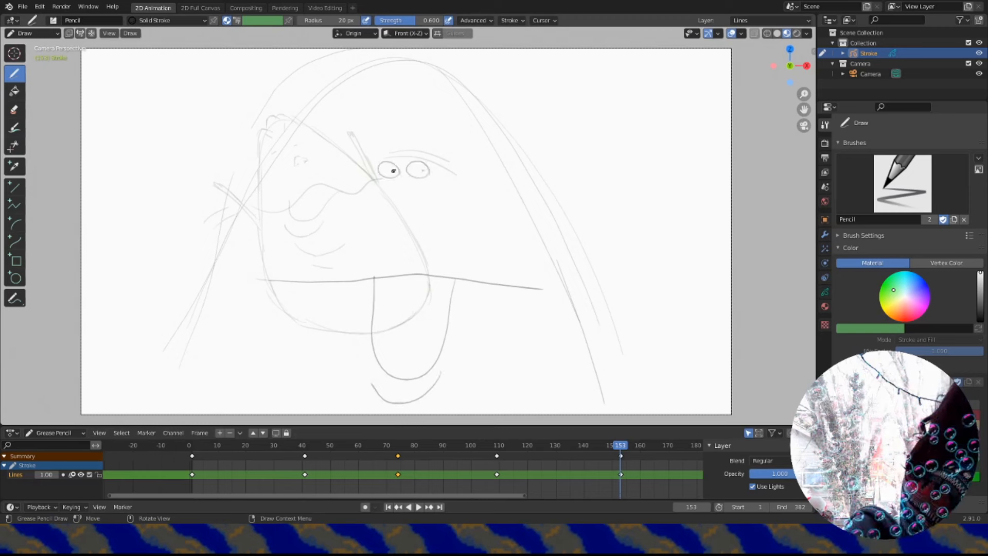
{"action": "left_click_drag", "start_coordinate": [369, 100], "coordinate": [379, 95]}
{"action": "mouse_move", "coordinate": [149, 406]}
{"action": "left_mouse_down"}
{"action": "mouse_move", "coordinate": [214, 262]}
{"action": "mouse_move", "coordinate": [346, 77]}
{"action": "mouse_move", "coordinate": [419, 83]}
{"action": "left_mouse_up"}
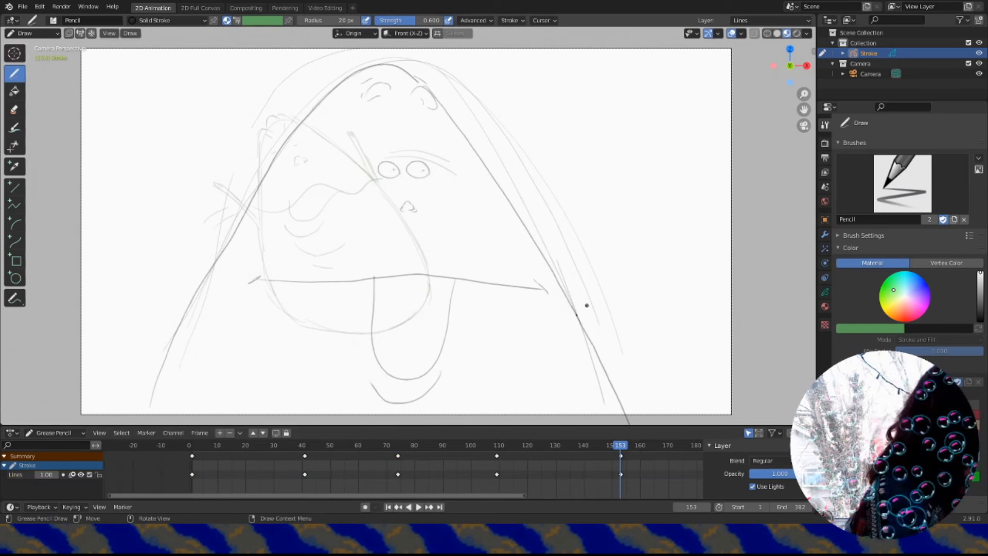
Draw a short arm with a hand on each side of the frame 153 body and add a row of lower teeth.
{"action": "left_click_drag", "start_coordinate": [576, 313], "coordinate": [593, 296]}
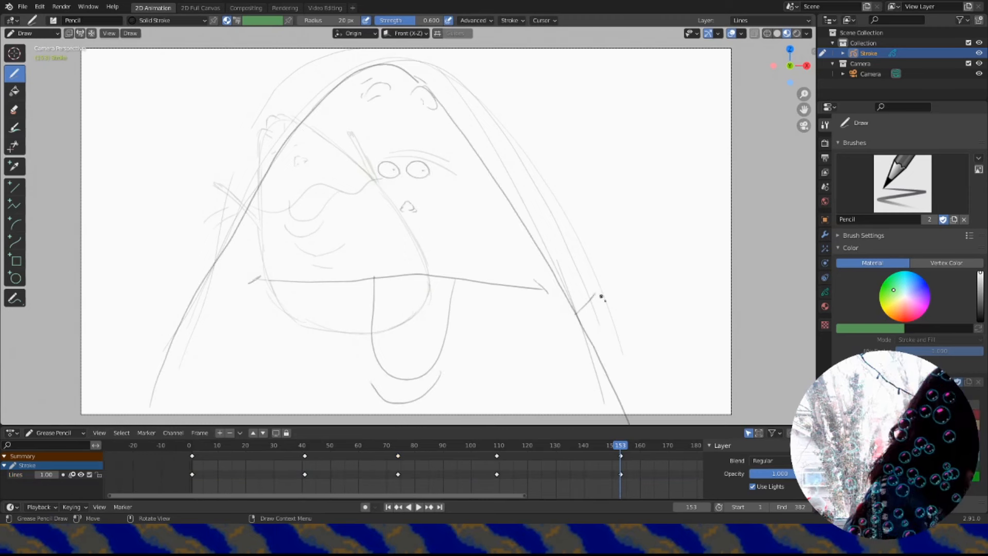
{"action": "left_click_drag", "start_coordinate": [611, 289], "coordinate": [581, 324]}
{"action": "left_click_drag", "start_coordinate": [189, 302], "coordinate": [149, 282]}
{"action": "left_click_drag", "start_coordinate": [184, 316], "coordinate": [148, 399]}
{"action": "left_click_drag", "start_coordinate": [380, 363], "coordinate": [429, 362]}
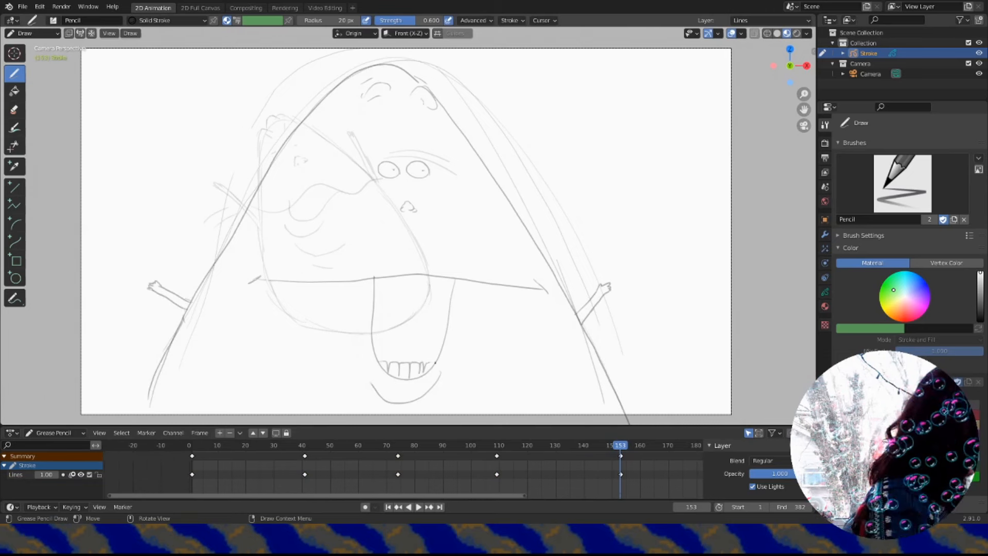
Play back the transition into the frame 153 drawing and check the frames up to 176.
{"action": "key", "text": "space"}
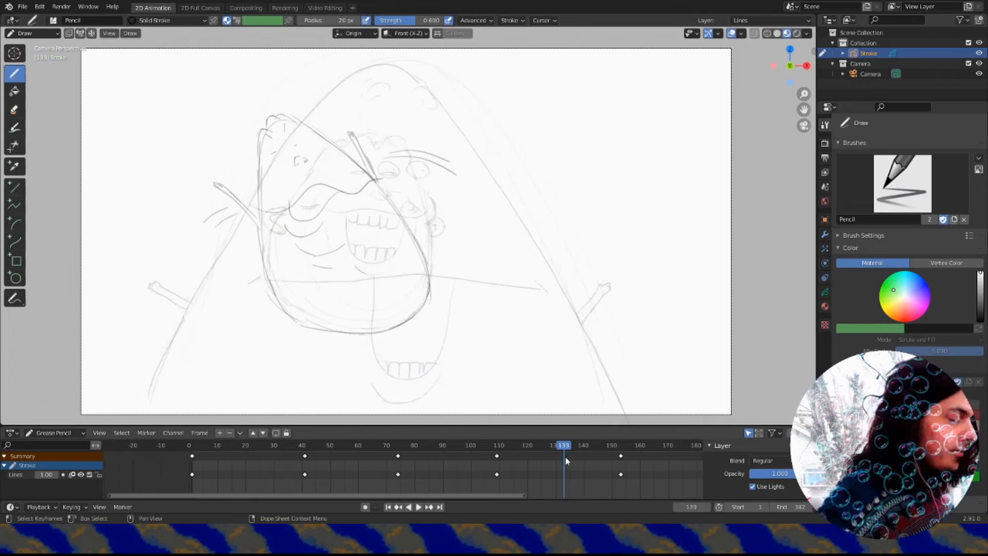
{"action": "key", "text": "space"}
{"action": "scroll", "coordinate": [585, 467], "scroll_direction": "down", "scroll_amount": 3}
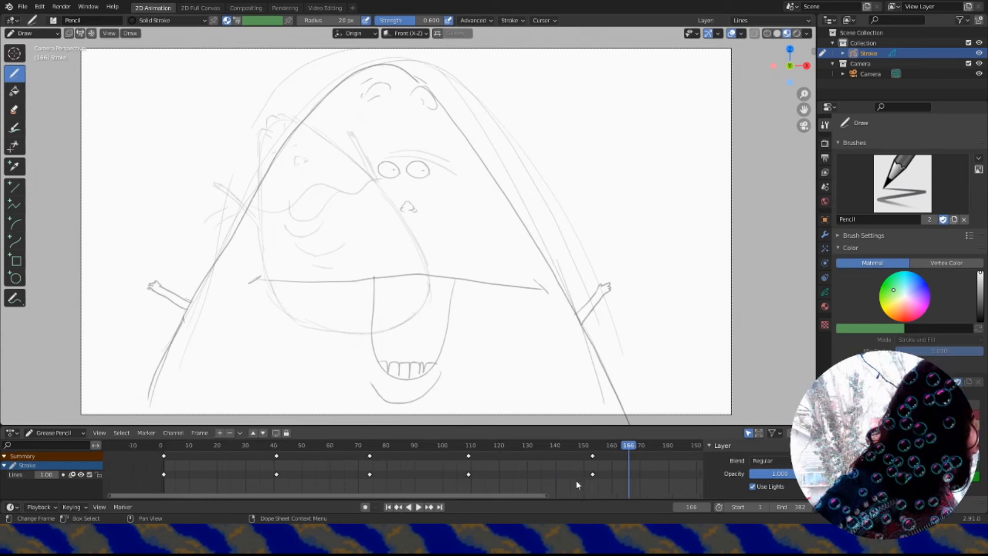
{"action": "middle_click_drag", "start_coordinate": [583, 469], "coordinate": [520, 476]}
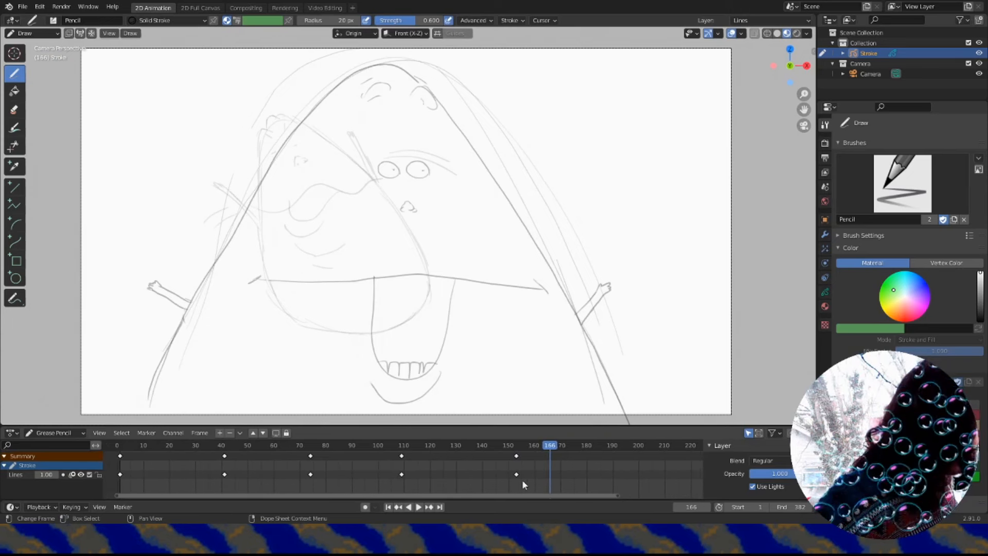
{"action": "left_click_drag", "start_coordinate": [516, 495], "coordinate": [564, 500]}
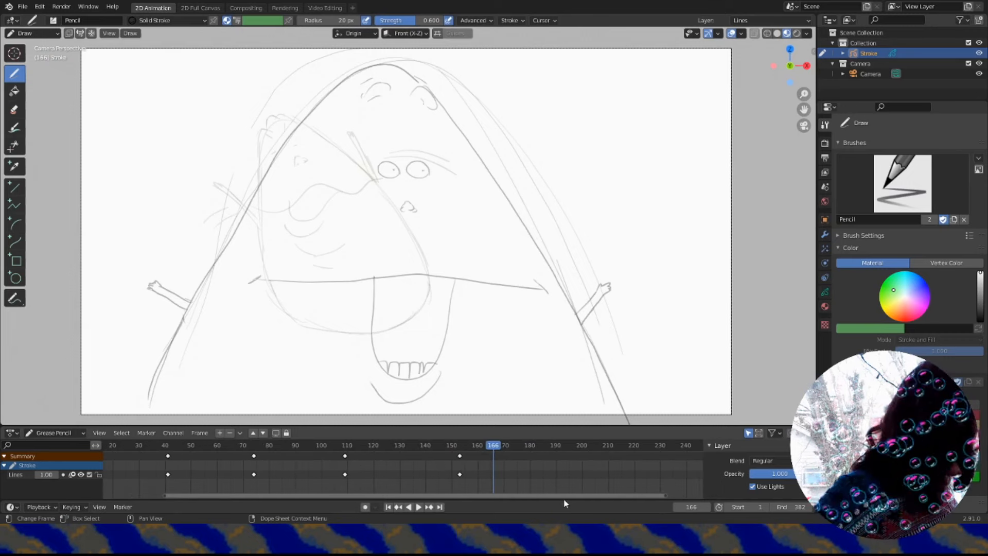
{"action": "left_click_drag", "start_coordinate": [495, 449], "coordinate": [519, 450]}
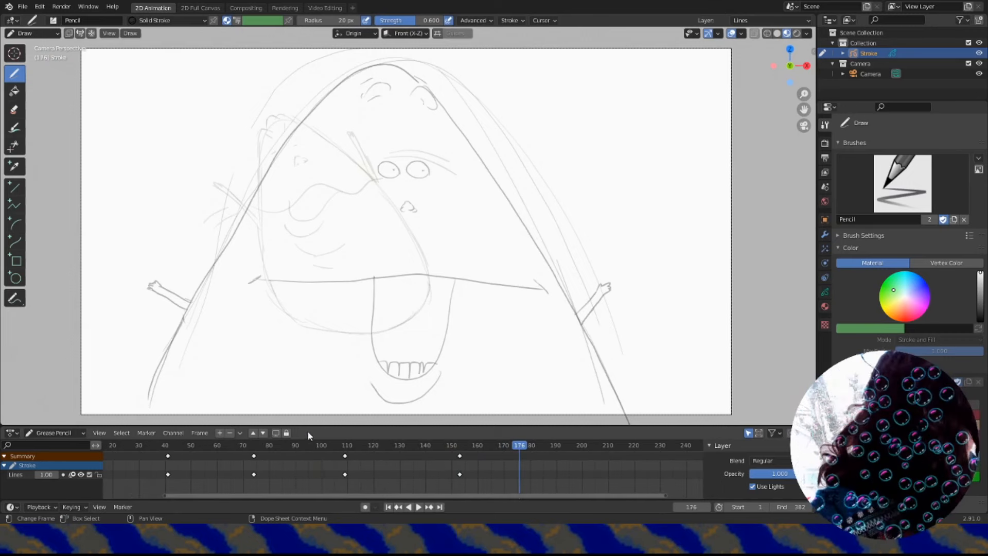
Scrub forward from frame 153 and insert a blank keyframe at frame 169.
{"action": "left_click", "coordinate": [458, 446]}
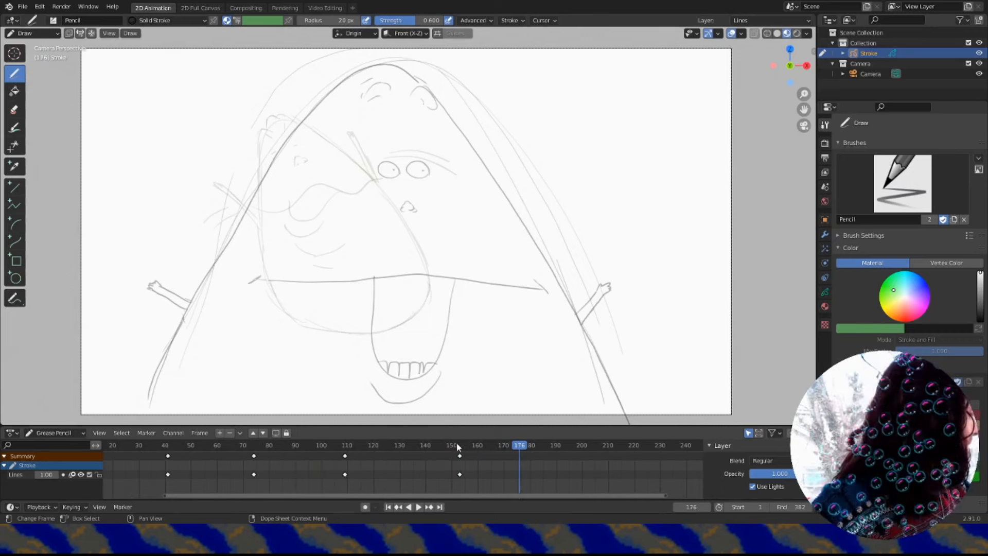
{"action": "left_click_drag", "start_coordinate": [458, 445], "coordinate": [459, 448]}
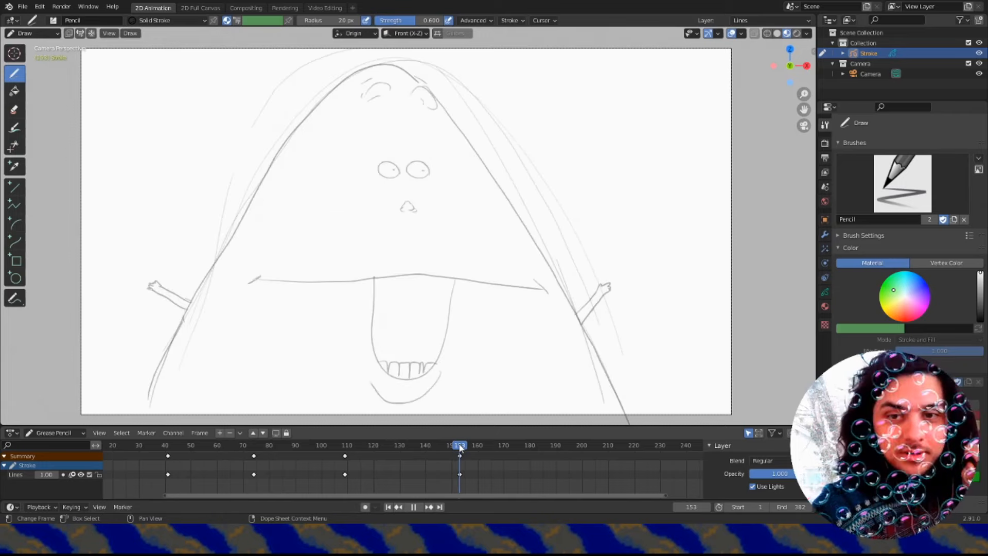
{"action": "left_click_drag", "start_coordinate": [460, 448], "coordinate": [498, 446]}
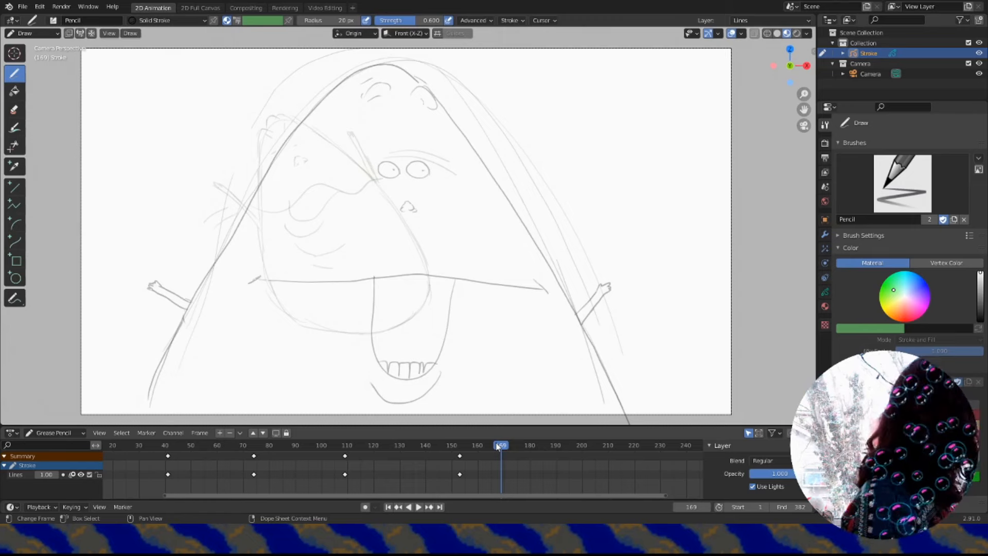
{"action": "key", "text": "shift+i"}
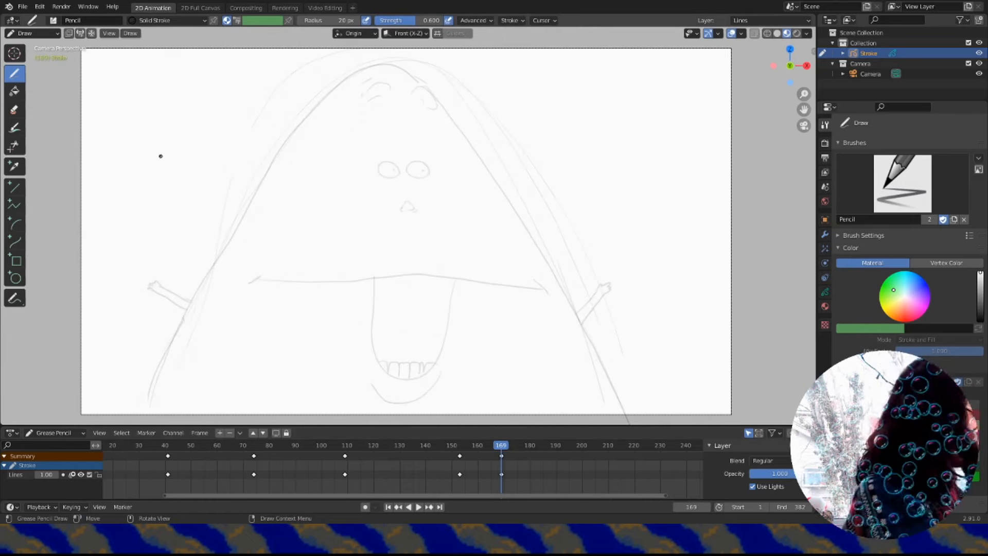
Play back from about frame 140 to frame 217 to check the cut to the empty canvas.
{"action": "mouse_move", "coordinate": [501, 443]}
{"action": "left_mouse_down"}
{"action": "mouse_move", "coordinate": [487, 443]}
{"action": "mouse_move", "coordinate": [533, 441]}
{"action": "left_mouse_up"}
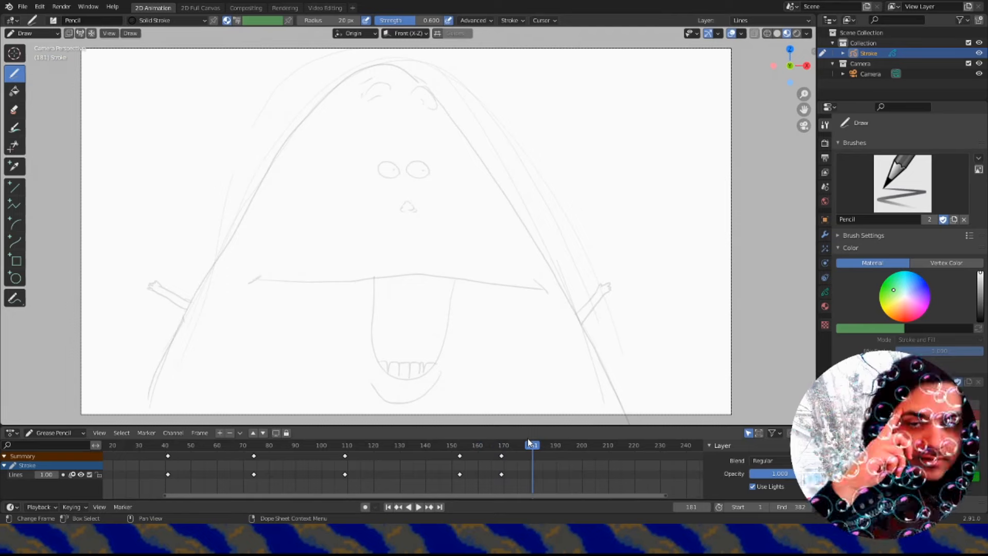
{"action": "left_click", "coordinate": [425, 444]}
{"action": "key", "text": "space"}
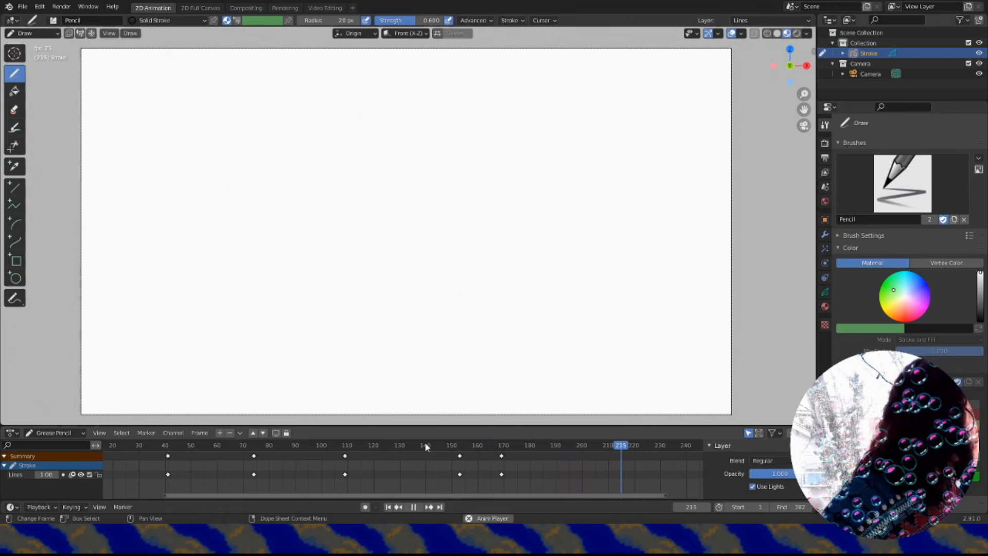
{"action": "key", "text": "space"}
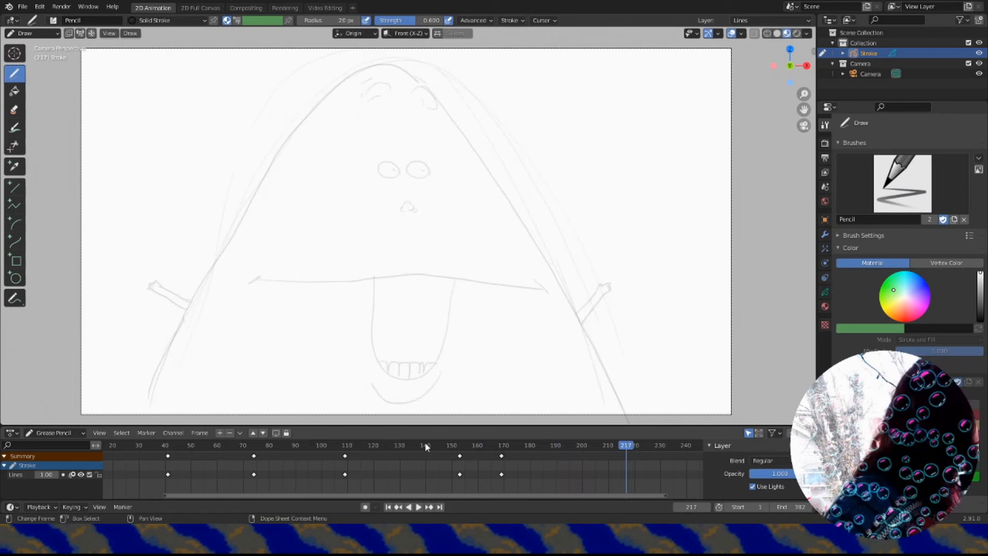
At frame 202, sketch a tall doorway on the canvas's right side with an arrow pointing left into it.
{"action": "left_click_drag", "start_coordinate": [501, 448], "coordinate": [587, 445]}
{"action": "mouse_move", "coordinate": [521, 412]}
{"action": "left_mouse_down"}
{"action": "mouse_move", "coordinate": [515, 99]}
{"action": "mouse_move", "coordinate": [709, 100]}
{"action": "mouse_move", "coordinate": [708, 404]}
{"action": "left_mouse_up"}
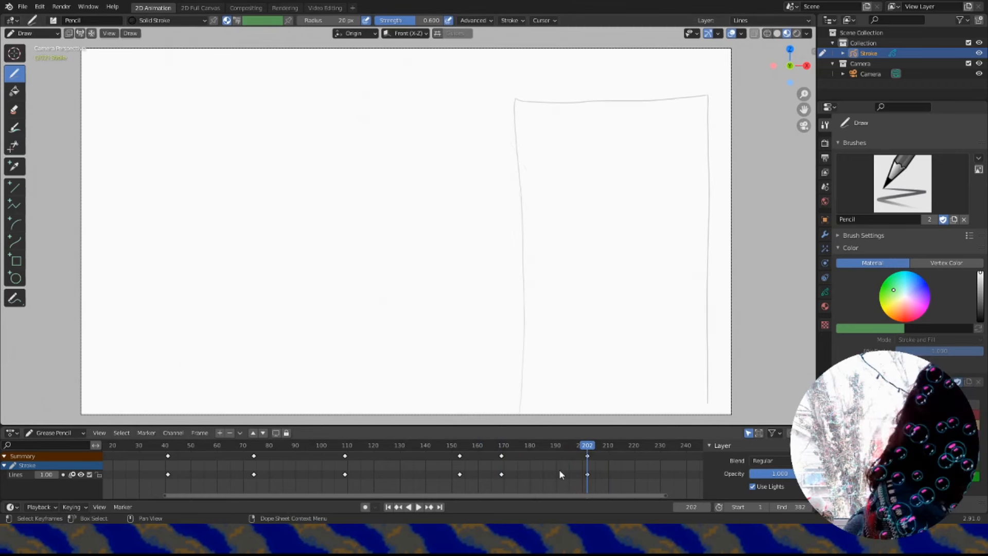
{"action": "scroll", "coordinate": [541, 473], "scroll_direction": "down", "scroll_amount": 3, "text": "ctrl"}
{"action": "mouse_move", "coordinate": [723, 261]}
{"action": "left_mouse_down"}
{"action": "mouse_move", "coordinate": [662, 262]}
{"action": "mouse_move", "coordinate": [675, 267]}
{"action": "left_mouse_up"}
Play back the doorway drawing from about frame 187, and set the playhead to frame 224.
{"action": "left_click_drag", "start_coordinate": [492, 445], "coordinate": [480, 455]}
{"action": "key", "text": "space"}
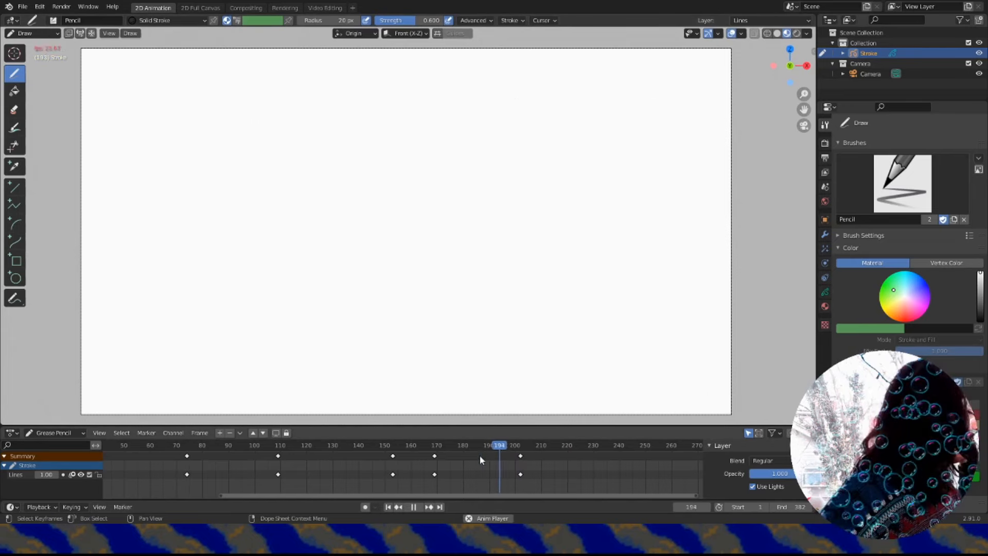
{"action": "key", "text": "space"}
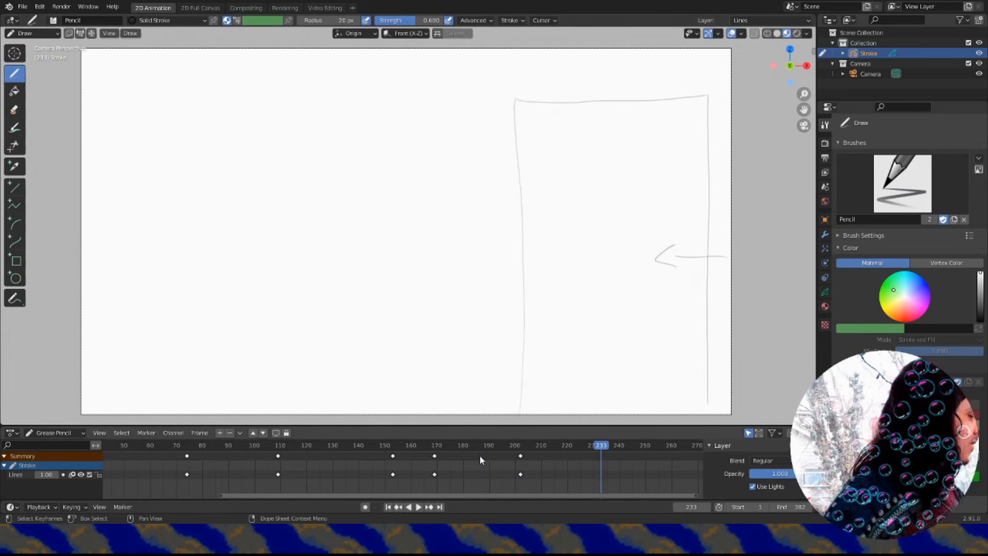
{"action": "left_click", "coordinate": [580, 445]}
{"action": "key", "text": "space"}
{"action": "left_click_drag", "start_coordinate": [579, 448], "coordinate": [578, 448]}
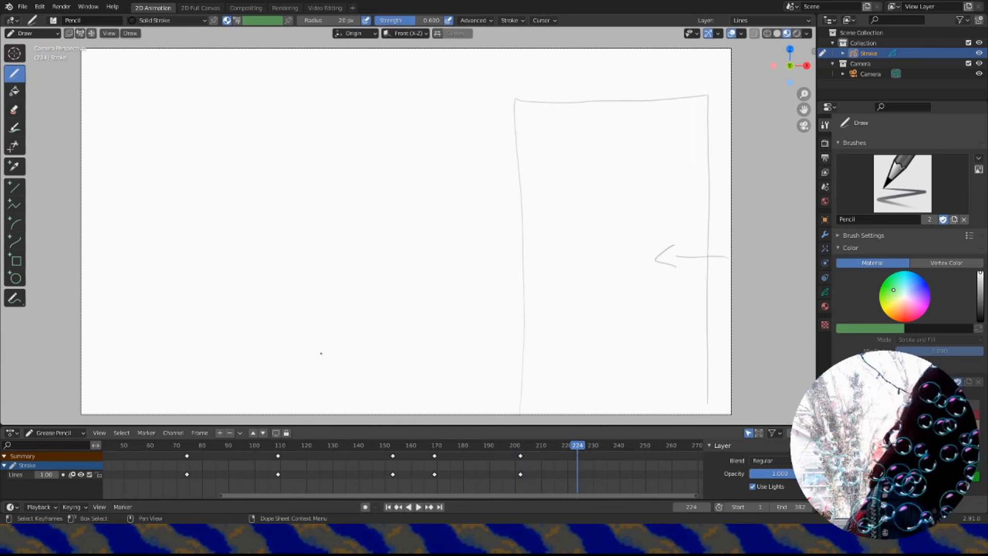
At frame 224, sketch a larger doorway spanning the centre of the canvas and play it back from about frame 210.
{"action": "mouse_move", "coordinate": [267, 414]}
{"action": "left_mouse_down"}
{"action": "mouse_move", "coordinate": [248, 85]}
{"action": "mouse_move", "coordinate": [606, 103]}
{"action": "mouse_move", "coordinate": [616, 418]}
{"action": "left_mouse_up"}
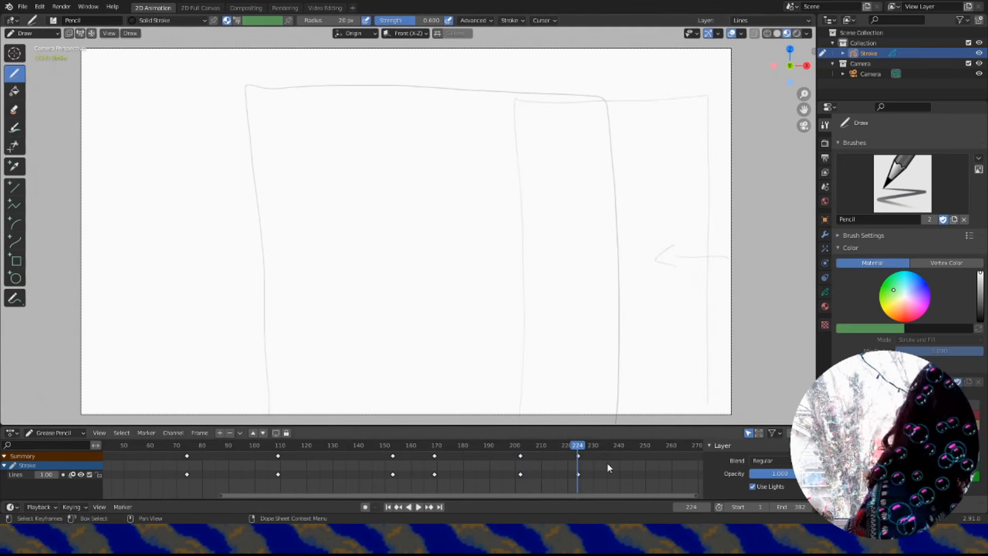
{"action": "left_click", "coordinate": [542, 446]}
{"action": "key", "text": "space"}
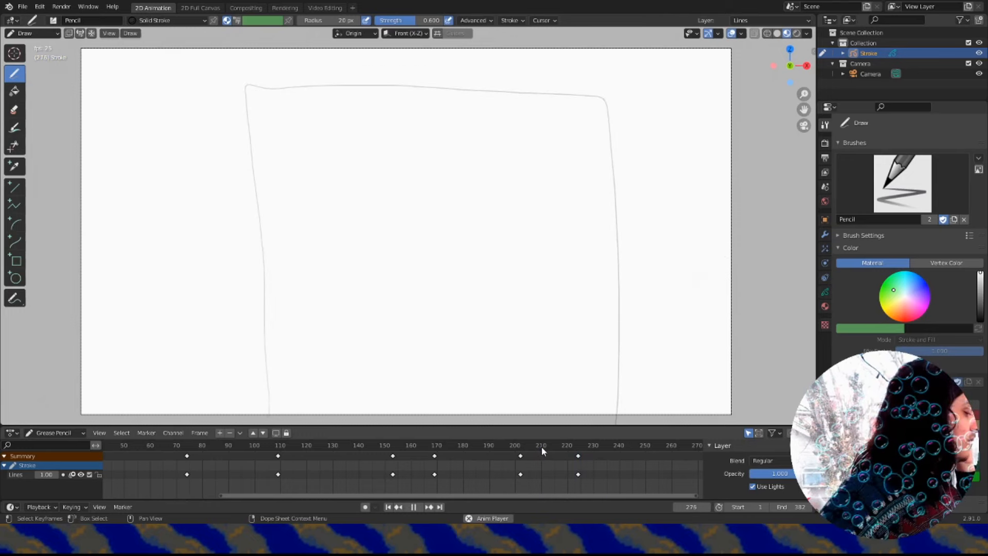
{"action": "key", "text": "space"}
Play back the larger doorway twice, from about frame 218 and from frame 220, to check its timing against the audio.
{"action": "middle_click_drag", "start_coordinate": [543, 468], "coordinate": [355, 510]}
{"action": "left_click", "coordinate": [379, 448]}
{"action": "key", "text": "space"}
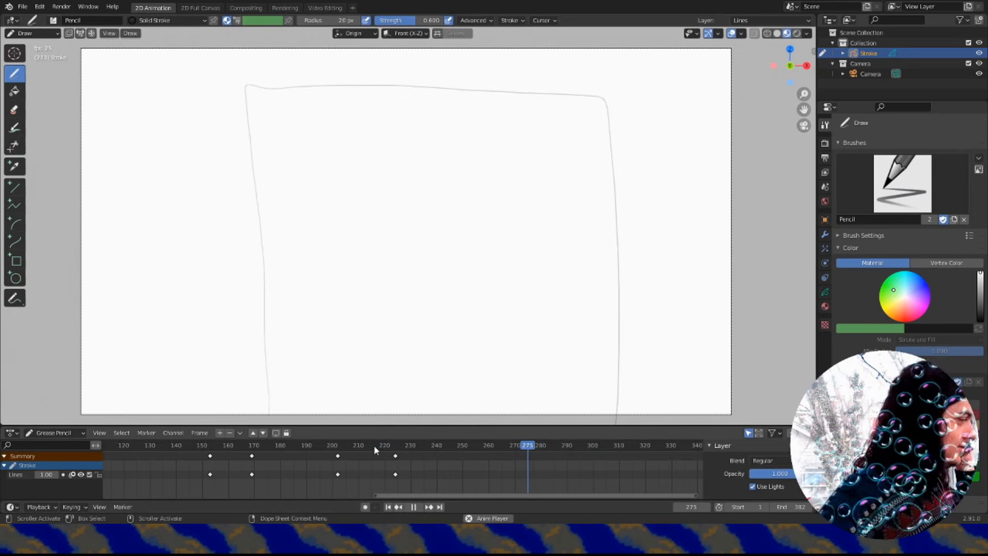
{"action": "key", "text": "space"}
{"action": "left_click", "coordinate": [386, 446]}
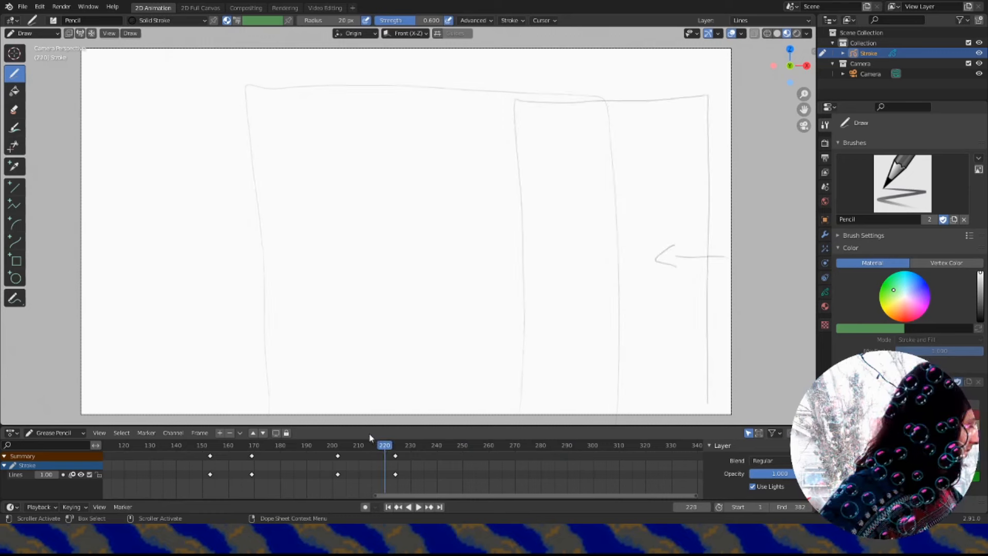
{"action": "key", "text": "space"}
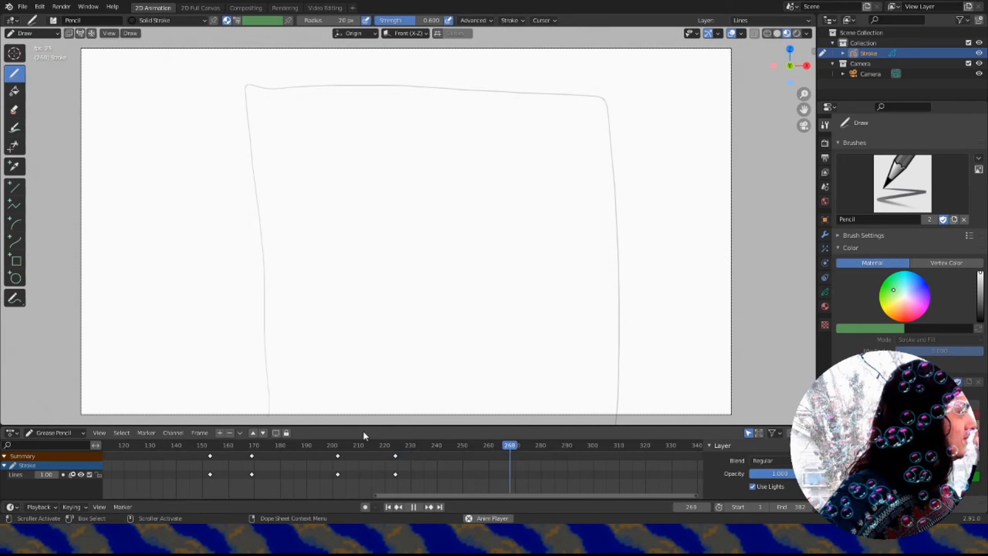
{"action": "key", "text": "space"}
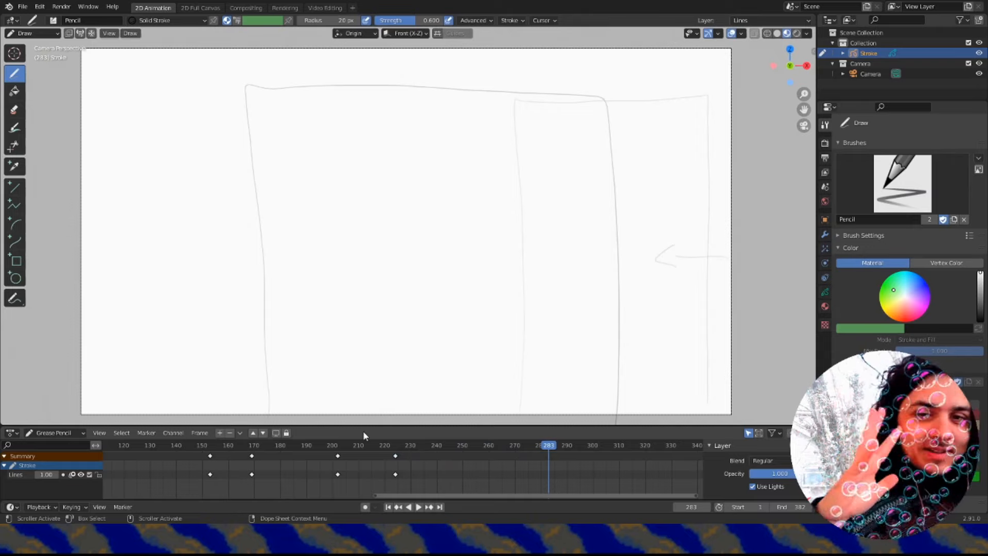
At frame 251, sketch a tall framed door with an inner panel on the right side of the canvas.
{"action": "left_click", "coordinate": [393, 447]}
{"action": "left_click", "coordinate": [465, 446]}
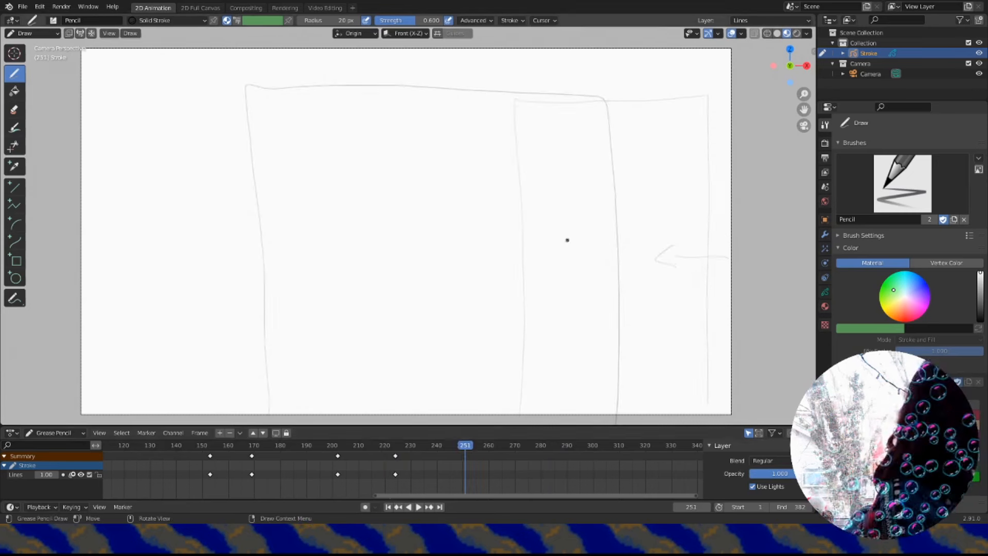
{"action": "left_click_drag", "start_coordinate": [624, 170], "coordinate": [617, 400]}
{"action": "left_click_drag", "start_coordinate": [615, 398], "coordinate": [505, 391]}
{"action": "mouse_move", "coordinate": [502, 392]}
{"action": "left_mouse_down"}
{"action": "mouse_move", "coordinate": [501, 285]}
{"action": "mouse_move", "coordinate": [579, 113]}
{"action": "mouse_move", "coordinate": [640, 423]}
{"action": "left_mouse_up"}
{"action": "mouse_move", "coordinate": [487, 415]}
{"action": "left_mouse_down"}
{"action": "mouse_move", "coordinate": [520, 115]}
{"action": "mouse_move", "coordinate": [649, 121]}
{"action": "left_mouse_up"}
Sketch a rough egg-shaped character outline to the left of the door at frame 251.
{"action": "mouse_move", "coordinate": [334, 255]}
{"action": "left_mouse_down"}
{"action": "mouse_move", "coordinate": [293, 175]}
{"action": "mouse_move", "coordinate": [347, 304]}
{"action": "left_mouse_up"}
{"action": "key", "text": "ctrl+z"}
{"action": "mouse_move", "coordinate": [329, 188]}
{"action": "left_mouse_down"}
{"action": "mouse_move", "coordinate": [350, 291]}
{"action": "mouse_move", "coordinate": [304, 166]}
{"action": "mouse_move", "coordinate": [297, 342]}
{"action": "mouse_move", "coordinate": [297, 177]}
{"action": "left_mouse_up"}
{"action": "mouse_move", "coordinate": [464, 364]}
{"action": "left_mouse_down"}
{"action": "mouse_move", "coordinate": [525, 95]}
{"action": "mouse_move", "coordinate": [675, 414]}
{"action": "left_mouse_up"}
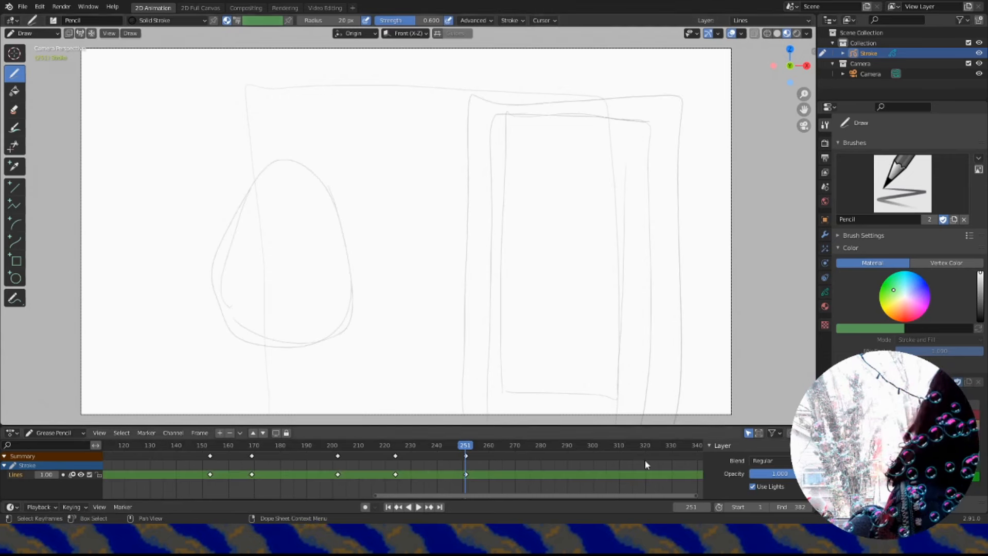
{"action": "left_click_drag", "start_coordinate": [326, 194], "coordinate": [220, 288]}
{"action": "left_click_drag", "start_coordinate": [347, 248], "coordinate": [356, 329]}
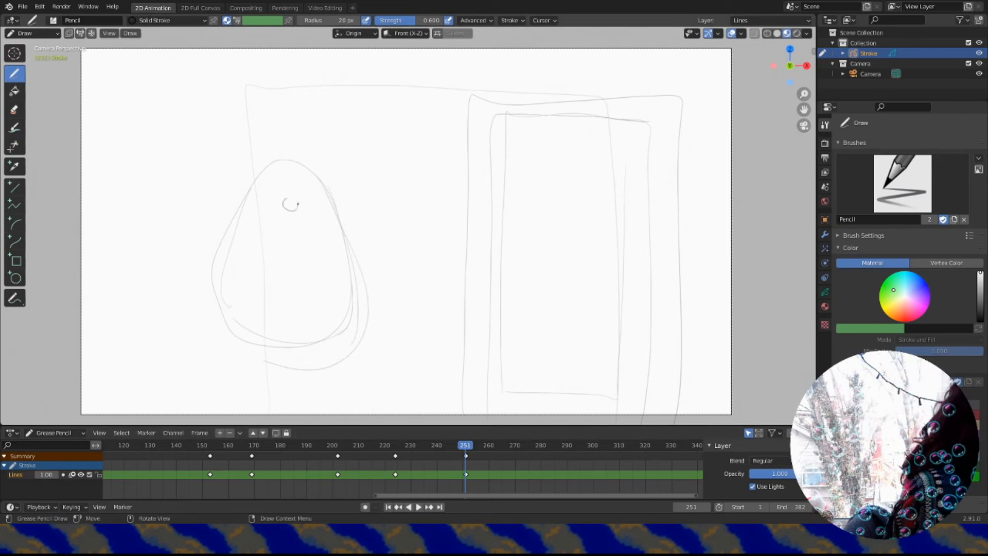
Draw the egg-shaped character's half-closed eyes, raised brows, nose, smile, chin folds and ears, and reinforce its body outline.
{"action": "left_click_drag", "start_coordinate": [281, 204], "coordinate": [299, 205]}
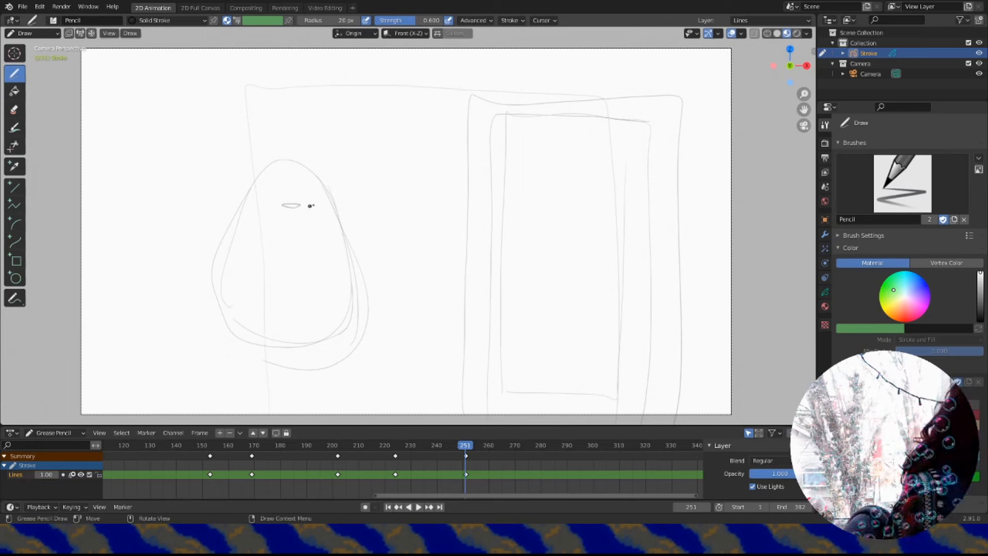
{"action": "left_click_drag", "start_coordinate": [314, 188], "coordinate": [304, 181]}
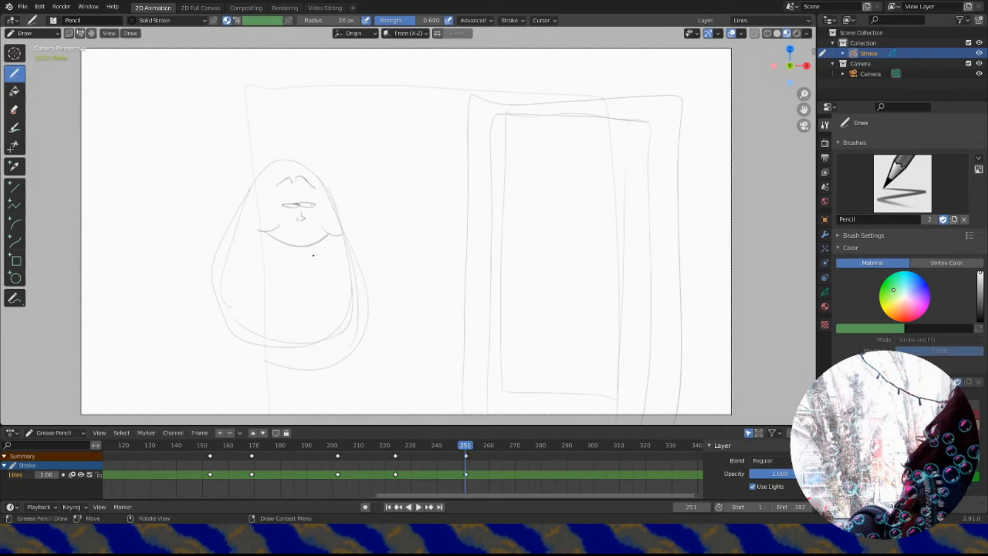
{"action": "mouse_move", "coordinate": [316, 254]}
{"action": "left_mouse_down"}
{"action": "mouse_move", "coordinate": [284, 254]}
{"action": "mouse_move", "coordinate": [305, 261]}
{"action": "left_mouse_up"}
{"action": "left_click", "coordinate": [15, 109]}
{"action": "left_click_drag", "start_coordinate": [289, 227], "coordinate": [297, 218]}
{"action": "left_click_drag", "start_coordinate": [332, 211], "coordinate": [361, 282]}
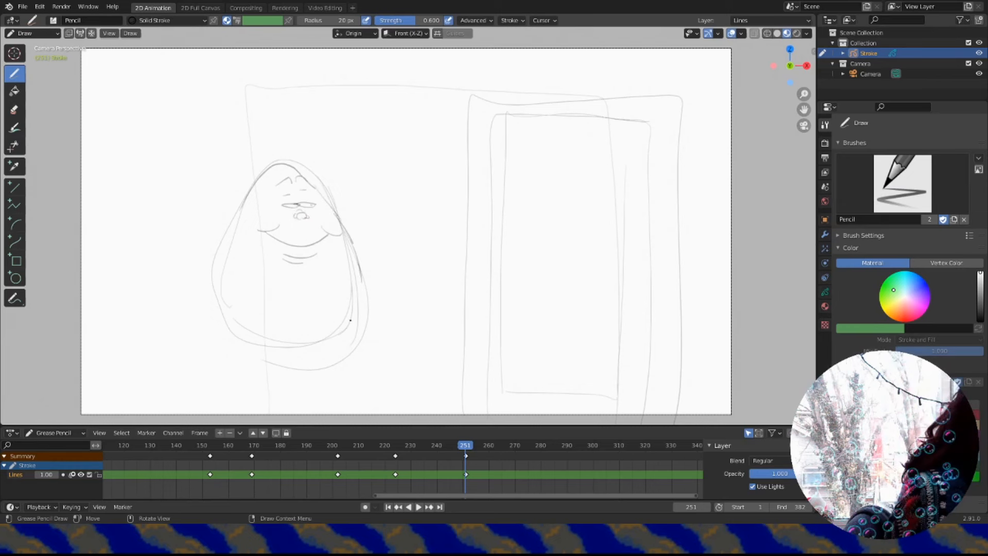
{"action": "mouse_move", "coordinate": [351, 320]}
{"action": "left_mouse_down"}
{"action": "mouse_move", "coordinate": [312, 342]}
{"action": "mouse_move", "coordinate": [227, 253]}
{"action": "mouse_move", "coordinate": [243, 212]}
{"action": "left_mouse_up"}
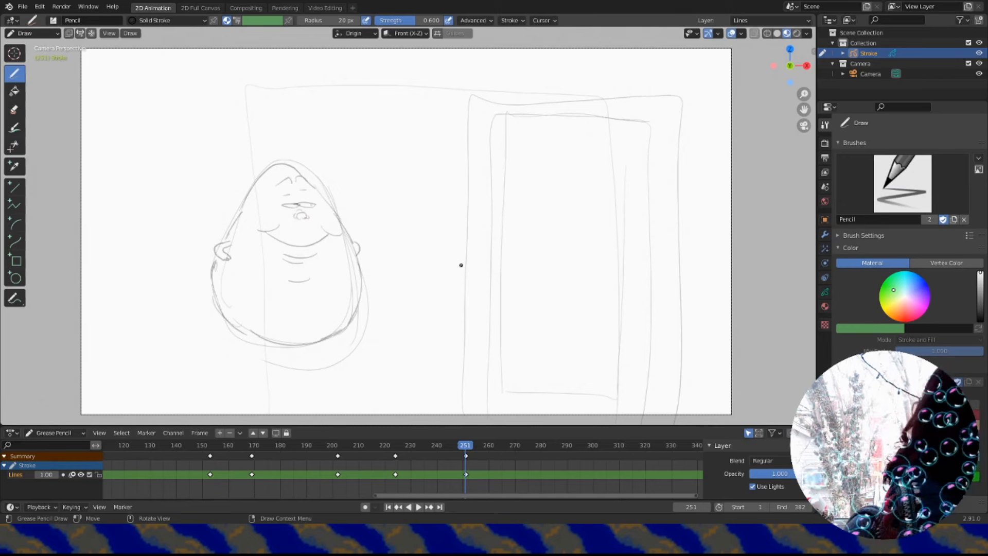
Play on to frame 278 and sketch a large pointed head outline with two round, touching eyes.
{"action": "key", "text": "space"}
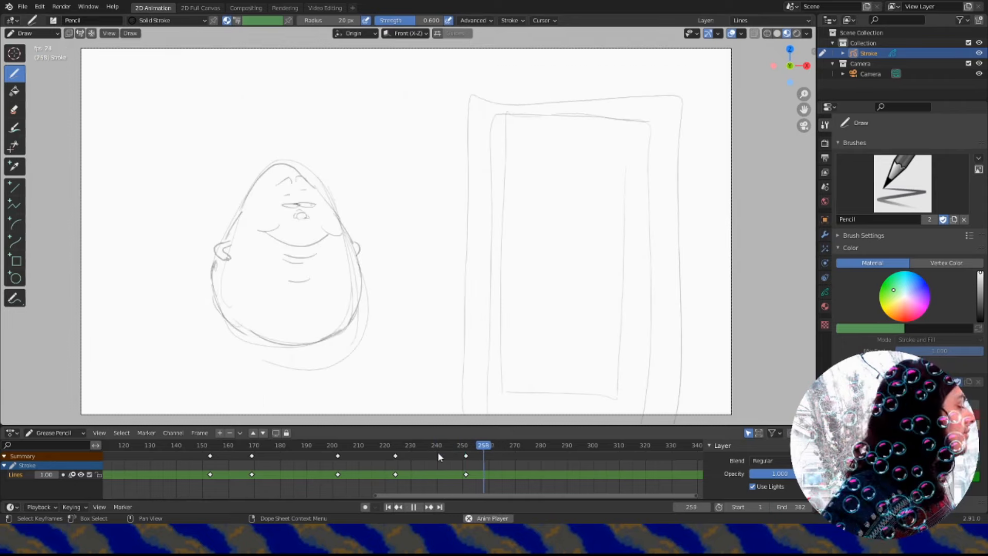
{"action": "key", "text": "space"}
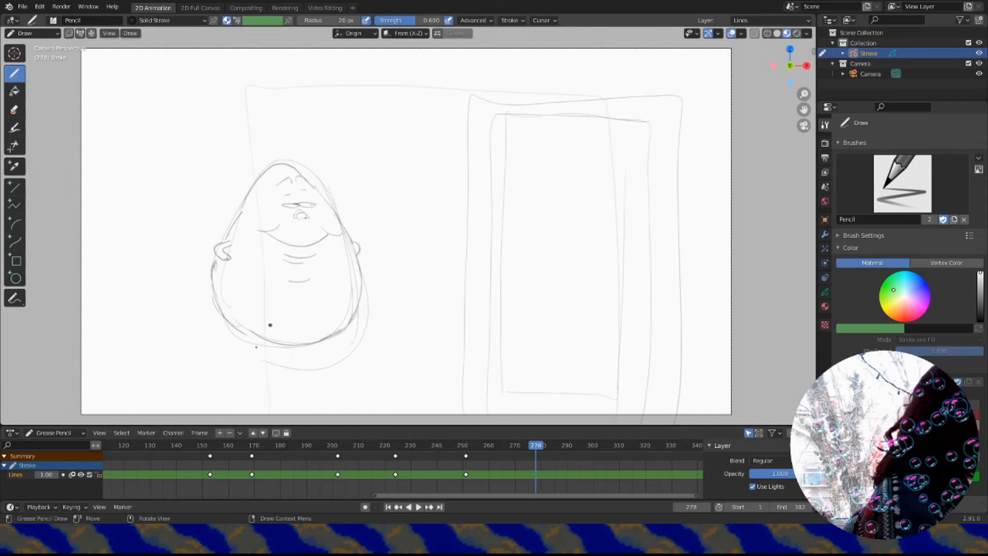
{"action": "mouse_move", "coordinate": [226, 395]}
{"action": "left_mouse_down"}
{"action": "mouse_move", "coordinate": [379, 90]}
{"action": "mouse_move", "coordinate": [617, 386]}
{"action": "left_mouse_up"}
{"action": "left_click_drag", "start_coordinate": [261, 208], "coordinate": [613, 424]}
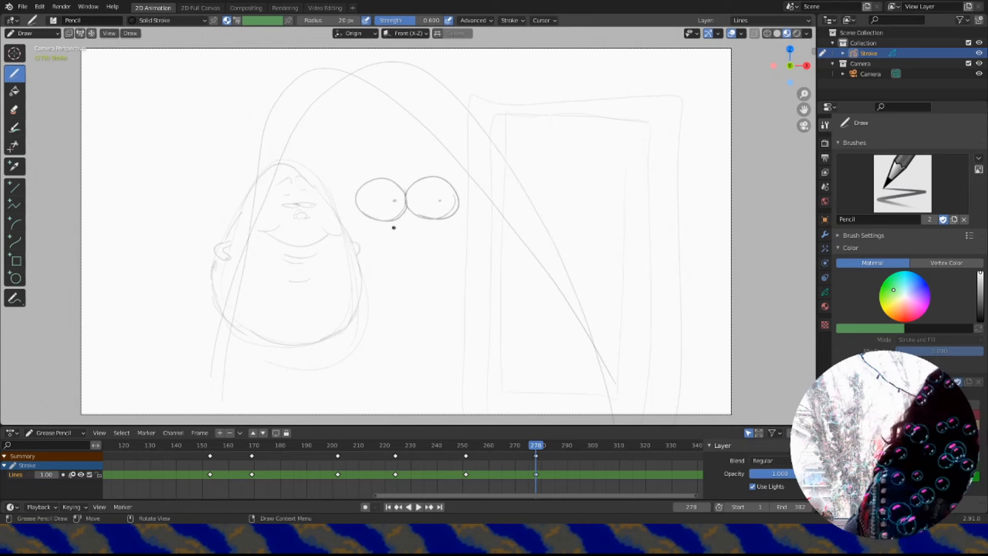
Play back the large head drawing, including a pass from about frame 257.
{"action": "key", "text": "space"}
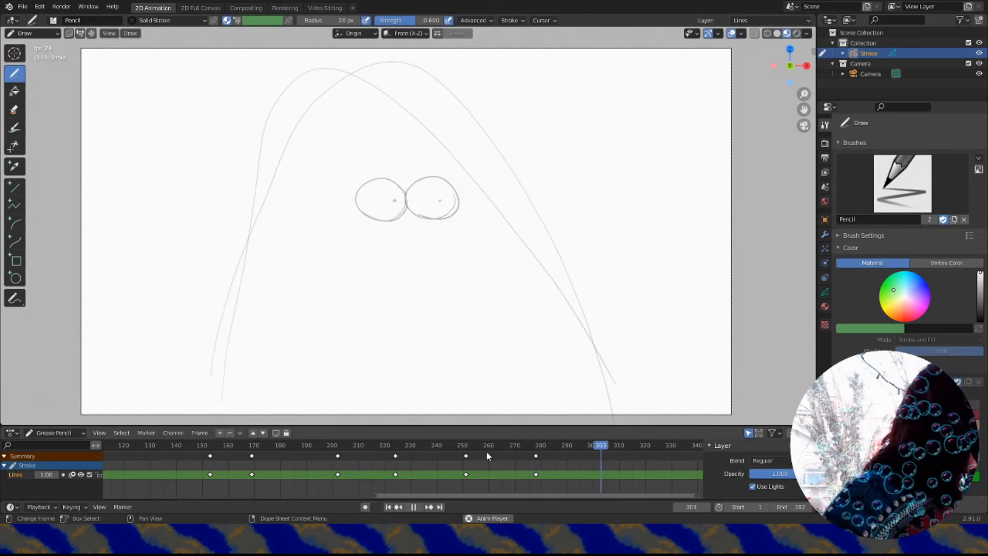
{"action": "key", "text": "space"}
{"action": "left_click", "coordinate": [480, 439]}
{"action": "key", "text": "space"}
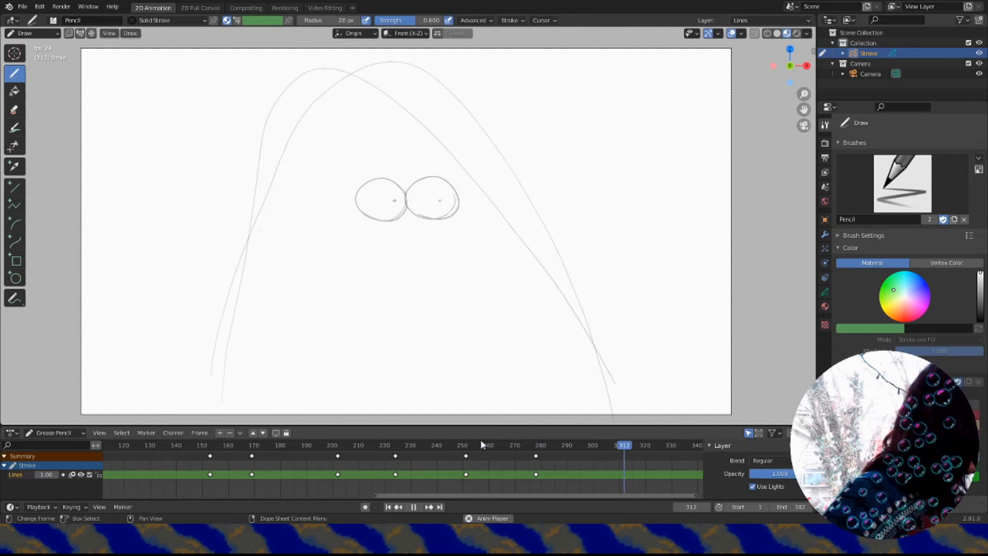
{"action": "key", "text": "space"}
At frame 278, draw the large face's nose and wide-open mouth with upper and lower teeth.
{"action": "key", "text": "Down"}
{"action": "mouse_move", "coordinate": [304, 325]}
{"action": "left_mouse_down"}
{"action": "mouse_move", "coordinate": [436, 311]}
{"action": "mouse_move", "coordinate": [547, 337]}
{"action": "left_mouse_up"}
{"action": "left_click_drag", "start_coordinate": [472, 325], "coordinate": [421, 405]}
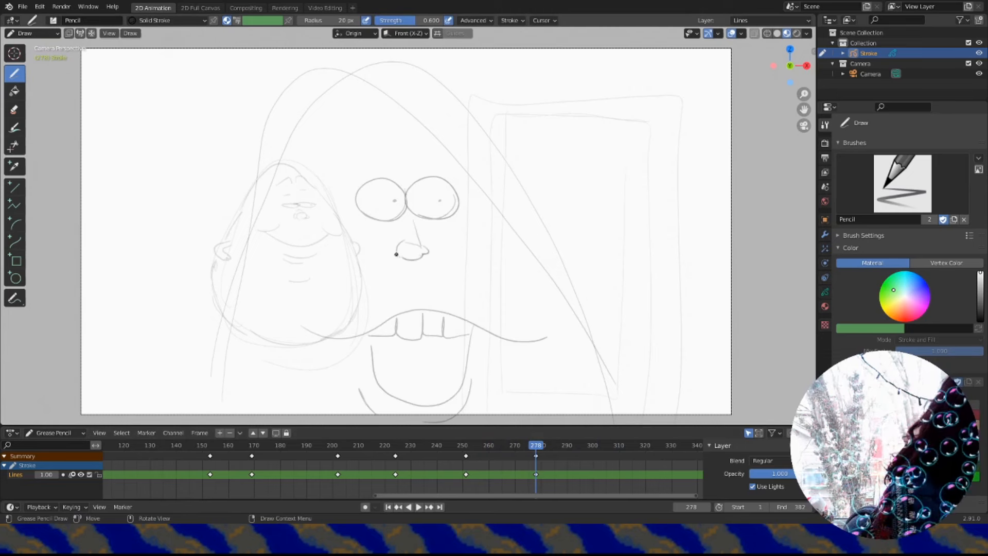
{"action": "left_click_drag", "start_coordinate": [396, 254], "coordinate": [399, 257]}
{"action": "mouse_move", "coordinate": [373, 379]}
{"action": "left_mouse_down"}
{"action": "mouse_move", "coordinate": [402, 399]}
{"action": "mouse_move", "coordinate": [464, 380]}
{"action": "left_mouse_up"}
Draw raised eyebrows, thin pointed ears and under-eye lines on the large face, and reinforce the head and shoulder outline.
{"action": "mouse_move", "coordinate": [350, 135]}
{"action": "left_mouse_down"}
{"action": "mouse_move", "coordinate": [391, 119]}
{"action": "mouse_move", "coordinate": [440, 130]}
{"action": "left_mouse_up"}
{"action": "mouse_move", "coordinate": [296, 150]}
{"action": "left_mouse_down"}
{"action": "mouse_move", "coordinate": [445, 133]}
{"action": "mouse_move", "coordinate": [548, 279]}
{"action": "left_mouse_up"}
{"action": "left_click_drag", "start_coordinate": [465, 142], "coordinate": [457, 140]}
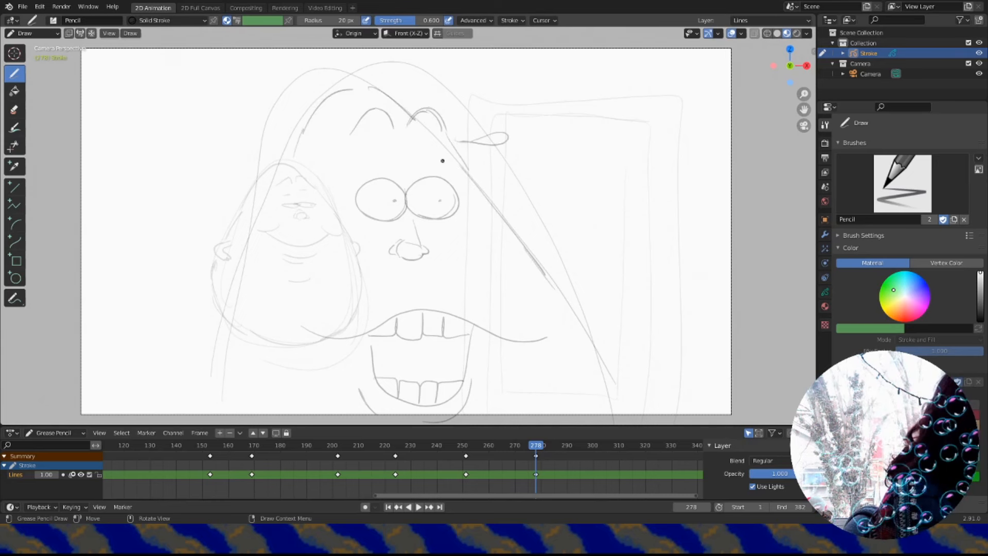
{"action": "left_click_drag", "start_coordinate": [286, 171], "coordinate": [296, 168]}
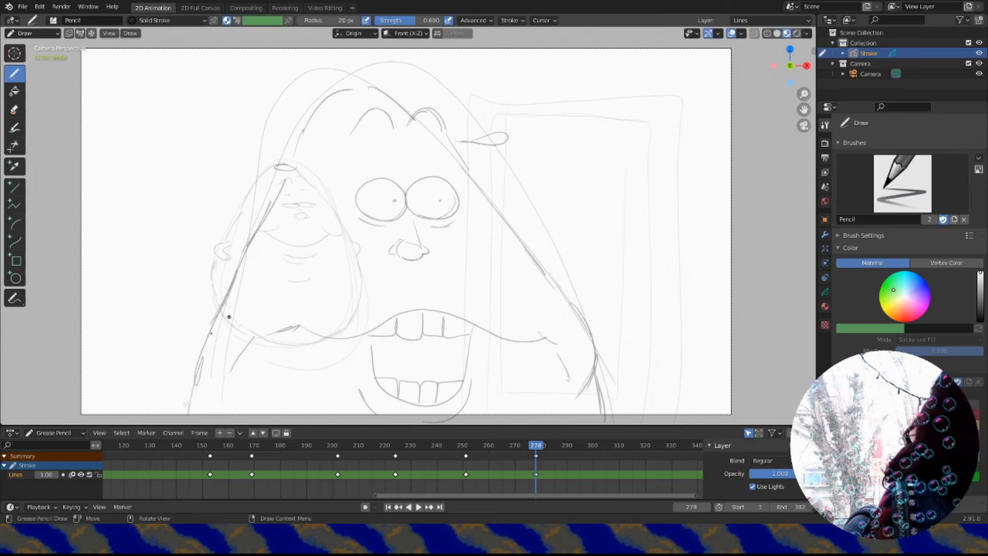
{"action": "mouse_move", "coordinate": [198, 353]}
{"action": "left_mouse_down"}
{"action": "mouse_move", "coordinate": [148, 377]}
{"action": "mouse_move", "coordinate": [167, 398]}
{"action": "left_mouse_up"}
{"action": "key", "text": "ctrl+z"}
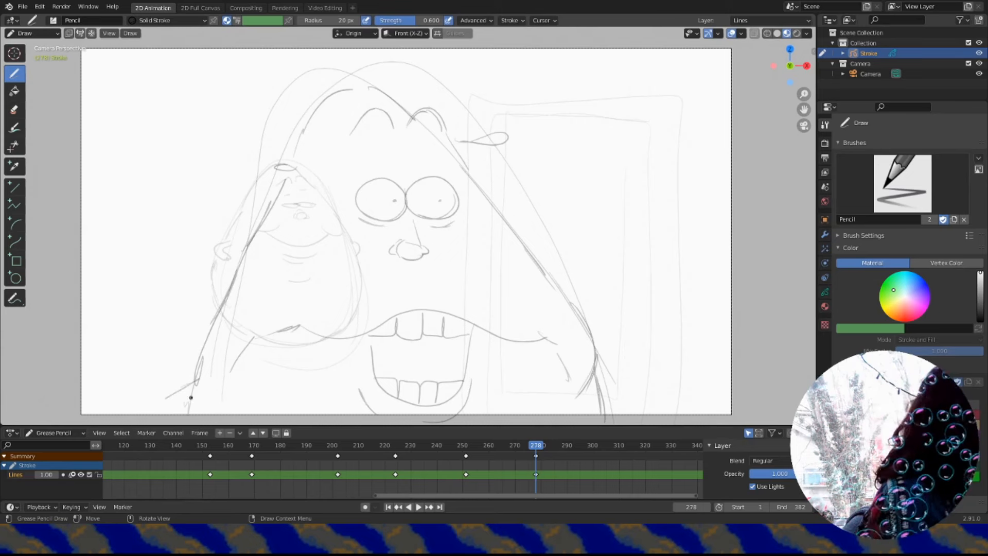
Play back the open-mouthed close-up from about frame 262 to check its timing.
{"action": "left_click", "coordinate": [493, 446]}
{"action": "key", "text": "space"}
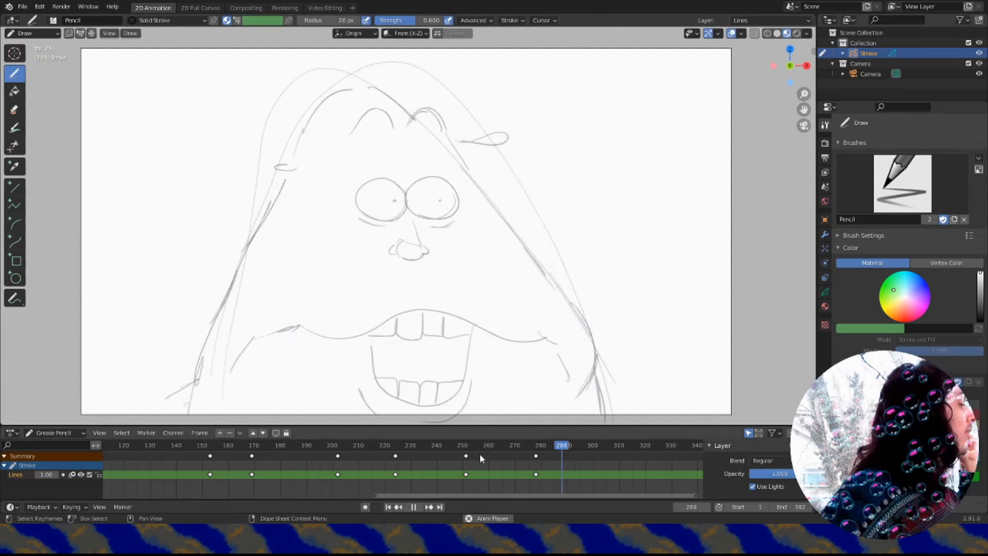
{"action": "key", "text": "space"}
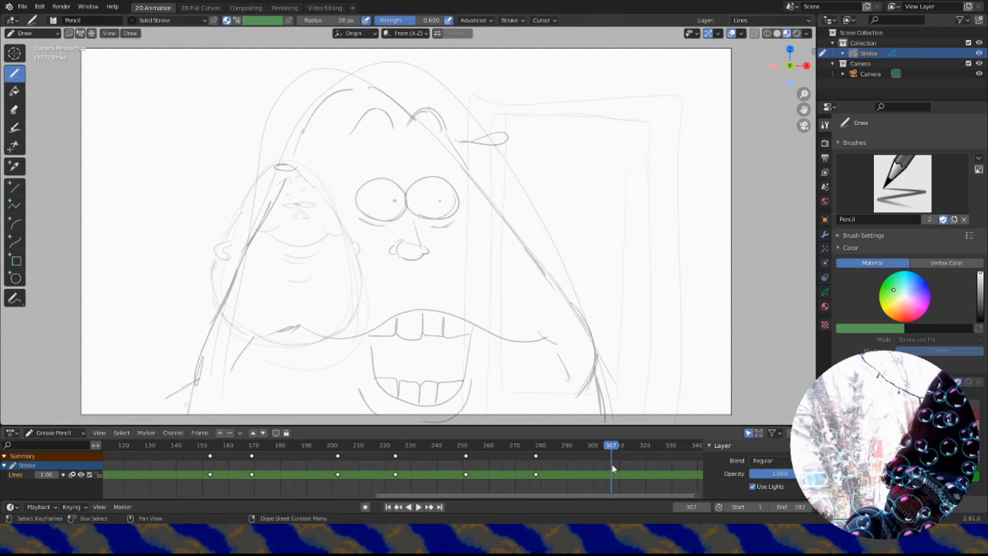
At frame 306, sketch an extreme close-up's narrowed eyes with lid lines, corner wrinkles and lower lashes.
{"action": "key", "text": "Left"}
{"action": "mouse_move", "coordinate": [376, 222]}
{"action": "left_mouse_down"}
{"action": "mouse_move", "coordinate": [273, 242]}
{"action": "mouse_move", "coordinate": [371, 219]}
{"action": "mouse_move", "coordinate": [489, 214]}
{"action": "mouse_move", "coordinate": [388, 222]}
{"action": "left_mouse_up"}
{"action": "left_click_drag", "start_coordinate": [328, 194], "coordinate": [283, 197]}
{"action": "left_click_drag", "start_coordinate": [203, 236], "coordinate": [216, 236]}
{"action": "left_click_drag", "start_coordinate": [415, 191], "coordinate": [467, 186]}
{"action": "left_click_drag", "start_coordinate": [559, 232], "coordinate": [576, 231]}
{"action": "left_click_drag", "start_coordinate": [551, 237], "coordinate": [568, 240]}
{"action": "left_click_drag", "start_coordinate": [412, 238], "coordinate": [472, 249]}
{"action": "left_click_drag", "start_coordinate": [477, 250], "coordinate": [497, 247]}
{"action": "left_click_drag", "start_coordinate": [310, 247], "coordinate": [310, 252]}
{"action": "left_click_drag", "start_coordinate": [326, 245], "coordinate": [329, 249]}
Draw arched eyebrows and the right-hand head outline around the narrowed eyes at frame 306.
{"action": "left_click_drag", "start_coordinate": [216, 83], "coordinate": [287, 55]}
{"action": "left_click_drag", "start_coordinate": [217, 98], "coordinate": [311, 76]}
{"action": "left_click_drag", "start_coordinate": [385, 74], "coordinate": [421, 51]}
{"action": "left_click_drag", "start_coordinate": [407, 77], "coordinate": [457, 57]}
{"action": "left_click_drag", "start_coordinate": [517, 52], "coordinate": [635, 269]}
{"action": "left_click_drag", "start_coordinate": [635, 269], "coordinate": [716, 411]}
Draw the close-up's nose, cheek lines and left head outline at frame 306.
{"action": "left_click_drag", "start_coordinate": [388, 237], "coordinate": [393, 270]}
{"action": "left_click_drag", "start_coordinate": [398, 283], "coordinate": [410, 295]}
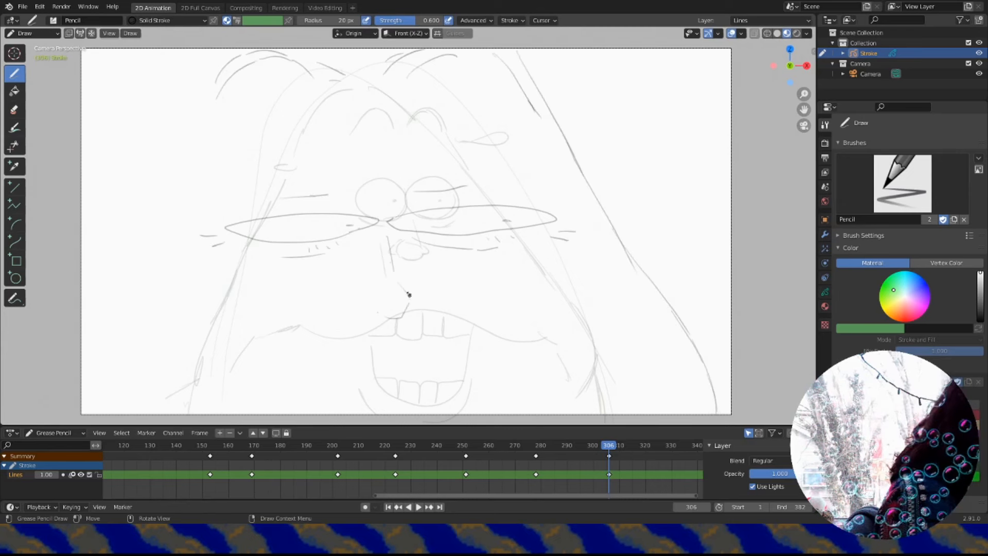
{"action": "left_click_drag", "start_coordinate": [489, 301], "coordinate": [617, 394]}
{"action": "left_click_drag", "start_coordinate": [327, 333], "coordinate": [244, 411]}
{"action": "left_click_drag", "start_coordinate": [81, 185], "coordinate": [149, 41]}
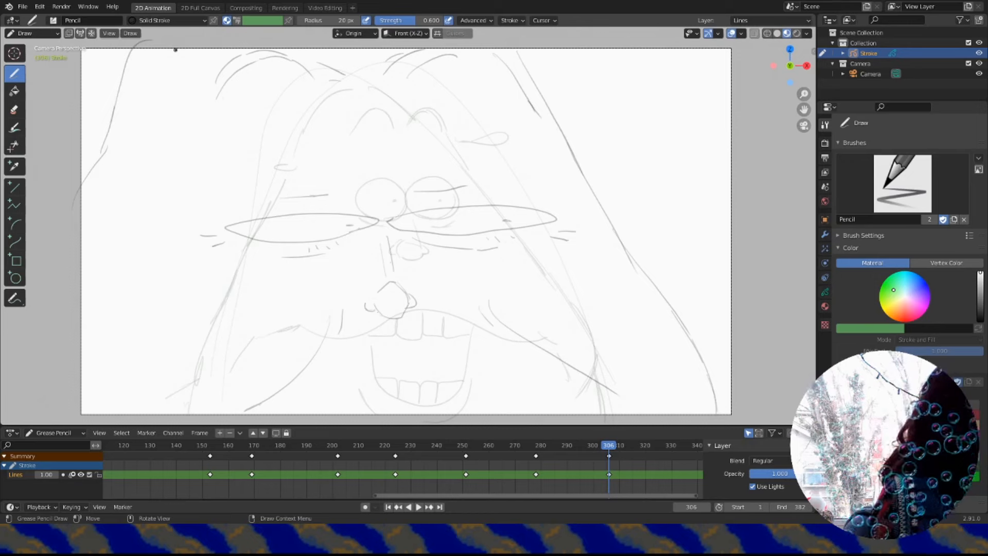
Play back the extreme close-up from about frame 285 to frame 342.
{"action": "left_click", "coordinate": [554, 446]}
{"action": "key", "text": "space"}
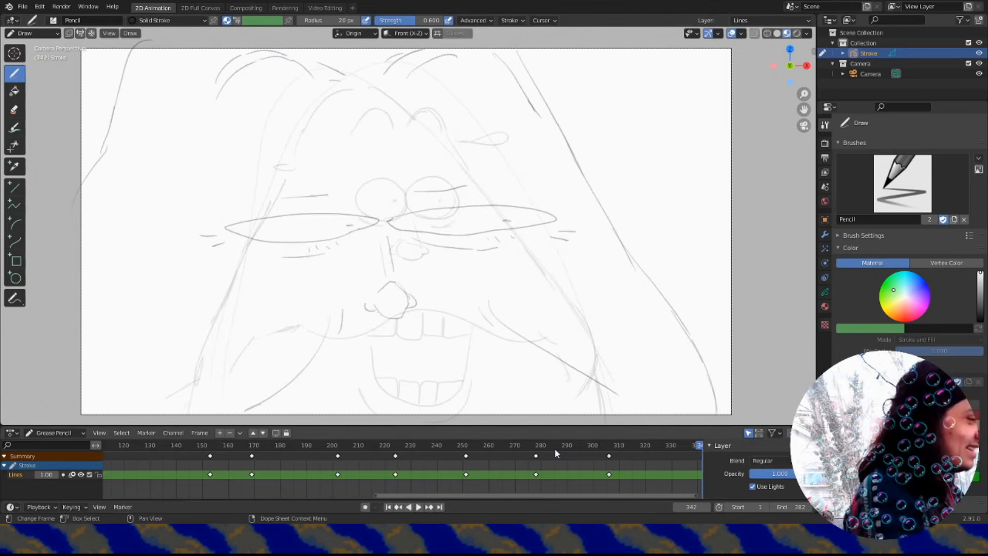
{"action": "key", "text": "space"}
Duplicate the frame 251 keyframe onto frame 306, replacing the close-up drawing there.
{"action": "left_click_drag", "start_coordinate": [440, 446], "coordinate": [385, 452]}
{"action": "scroll", "coordinate": [387, 454], "scroll_direction": "down", "scroll_amount": 3}
{"action": "left_click", "coordinate": [394, 456]}
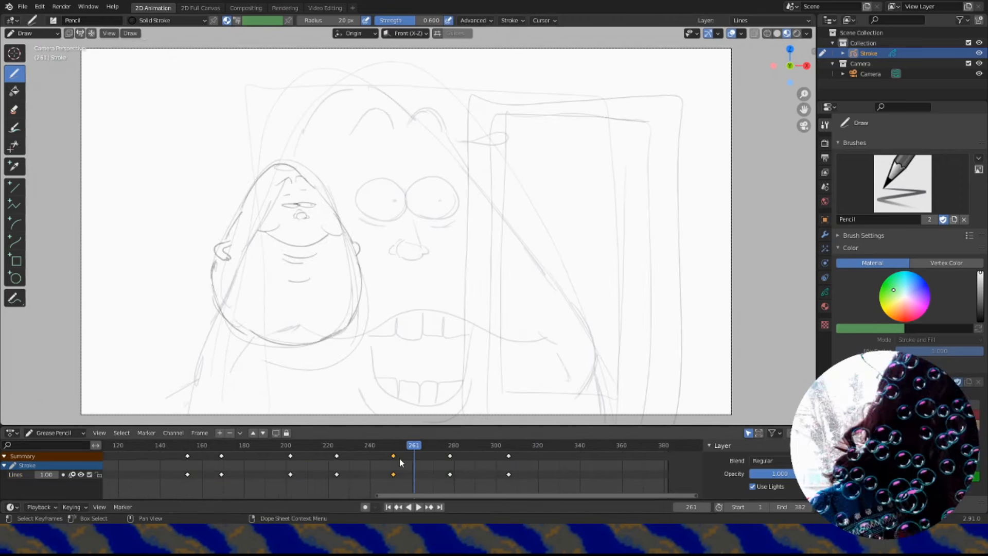
{"action": "key", "text": "g"}
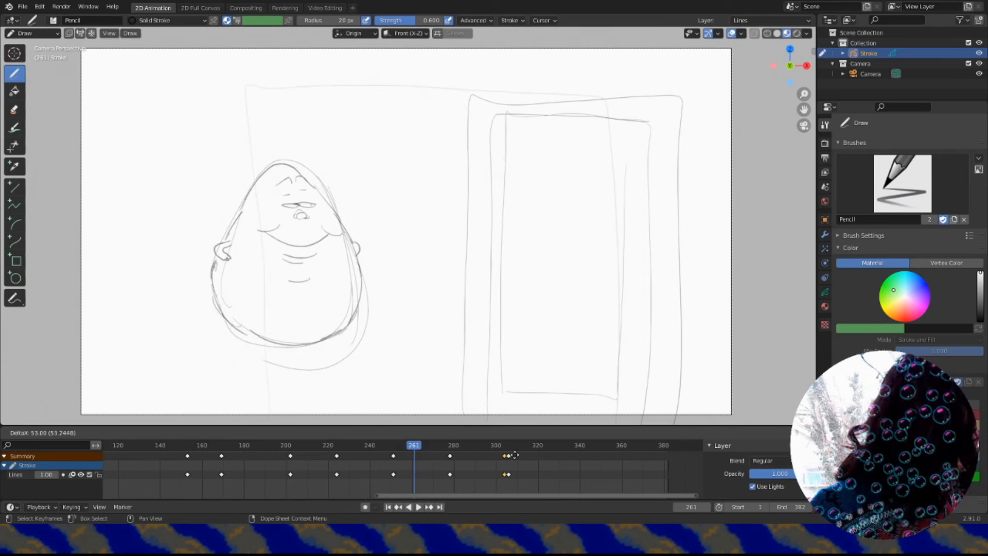
{"action": "left_click", "coordinate": [518, 454]}
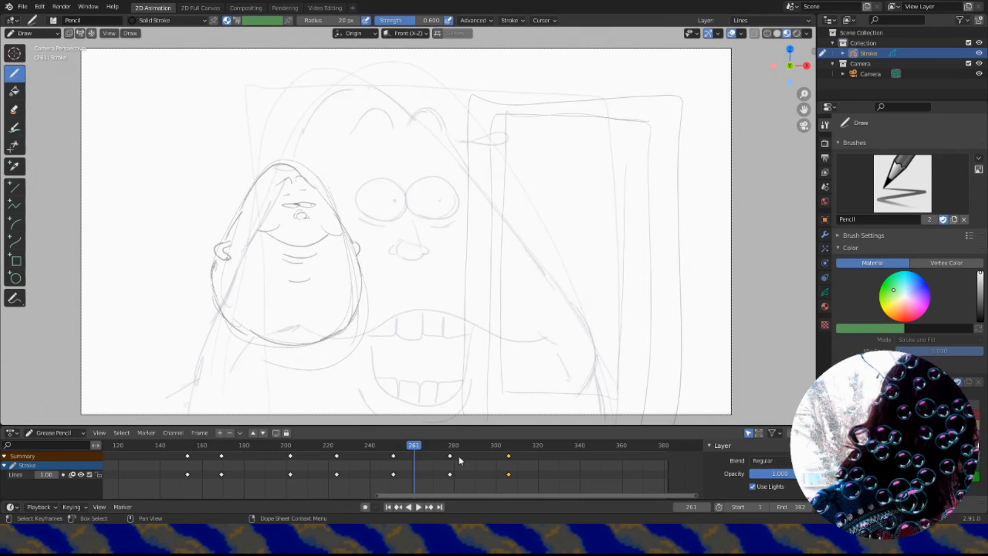
At frame 306, erase the small character's calm facial features and draw two wide, round eyes with pupils.
{"action": "key", "text": "Up"}
{"action": "key", "text": "Up"}
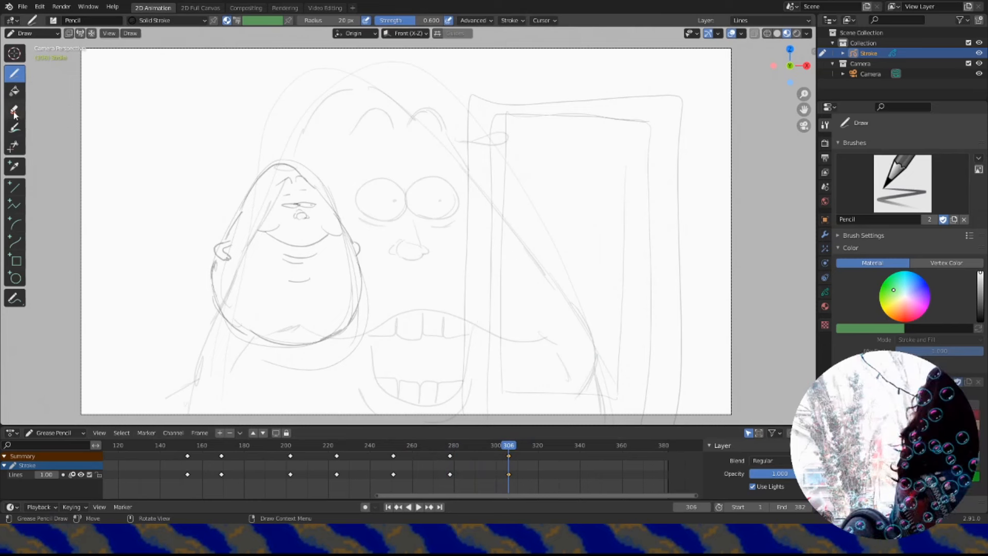
{"action": "left_click", "coordinate": [14, 109]}
{"action": "mouse_move", "coordinate": [301, 205]}
{"action": "left_mouse_down"}
{"action": "mouse_move", "coordinate": [292, 210]}
{"action": "mouse_move", "coordinate": [308, 198]}
{"action": "mouse_move", "coordinate": [268, 234]}
{"action": "mouse_move", "coordinate": [227, 249]}
{"action": "mouse_move", "coordinate": [331, 237]}
{"action": "mouse_move", "coordinate": [286, 264]}
{"action": "mouse_move", "coordinate": [286, 187]}
{"action": "mouse_move", "coordinate": [315, 183]}
{"action": "left_mouse_up"}
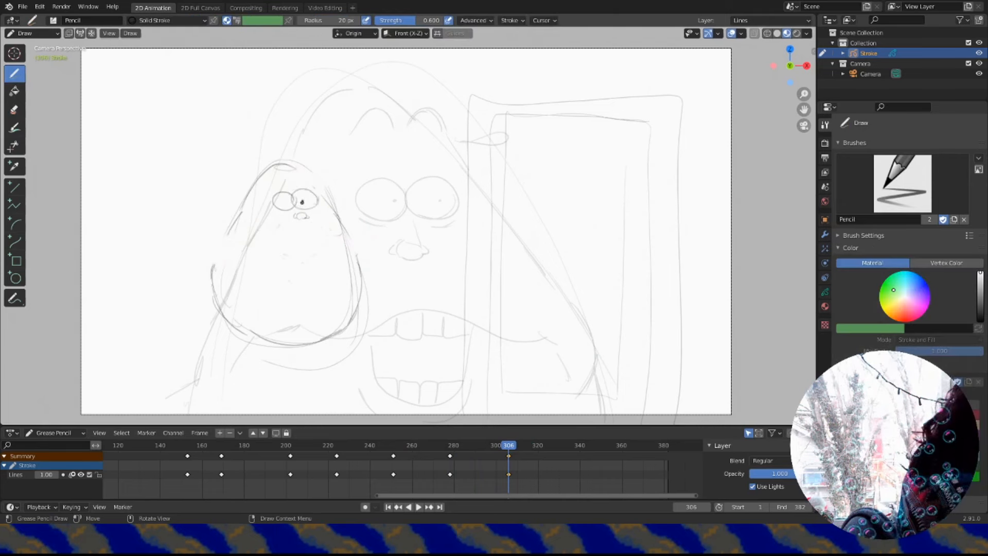
{"action": "left_click_drag", "start_coordinate": [302, 200], "coordinate": [317, 200]}
Draw a wide-open toothy mouth and pointed, outstretched ears on the small character, and play back from frame 295.
{"action": "mouse_move", "coordinate": [260, 238]}
{"action": "left_mouse_down"}
{"action": "mouse_move", "coordinate": [341, 240]}
{"action": "mouse_move", "coordinate": [277, 260]}
{"action": "mouse_move", "coordinate": [274, 249]}
{"action": "left_mouse_up"}
{"action": "left_click_drag", "start_coordinate": [320, 240], "coordinate": [285, 242]}
{"action": "left_click_drag", "start_coordinate": [228, 238], "coordinate": [200, 253]}
{"action": "left_click_drag", "start_coordinate": [350, 238], "coordinate": [367, 244]}
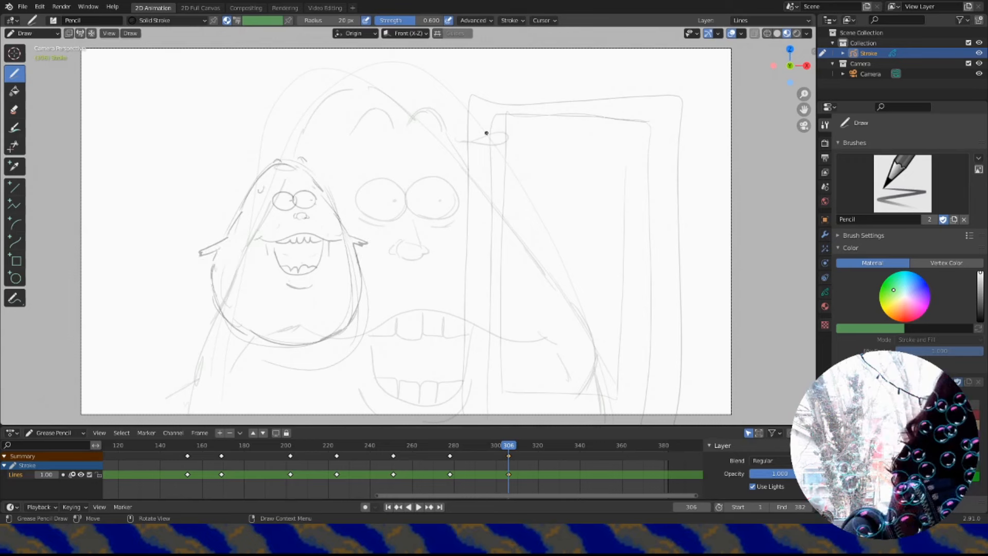
{"action": "left_click", "coordinate": [484, 445]}
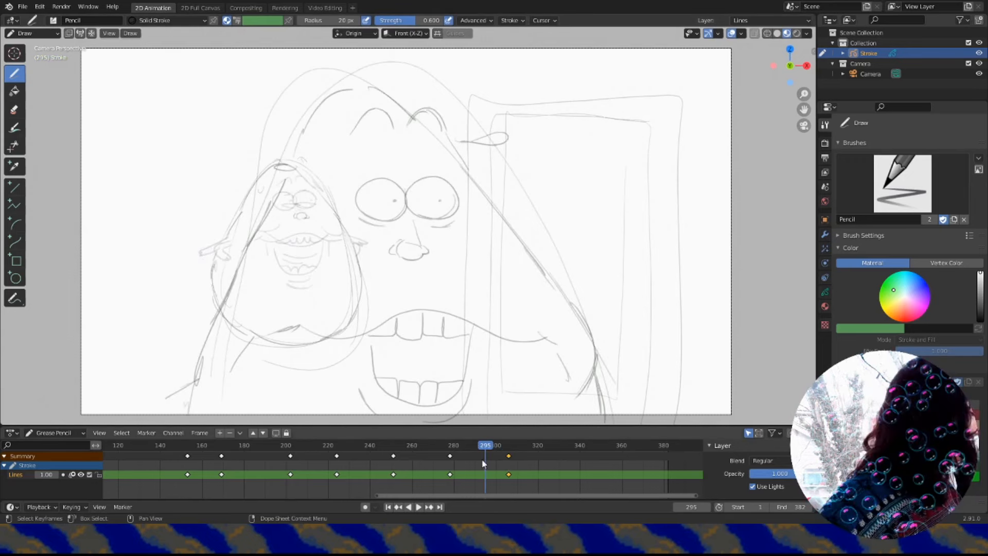
{"action": "key", "text": "space"}
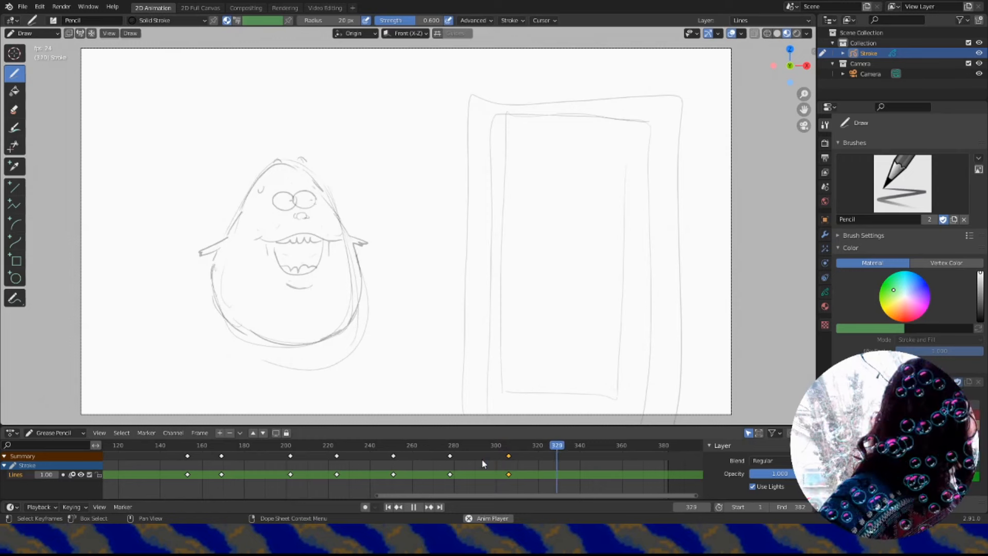
Move the frame 306 keyframe earlier to about frame 290 and play back the changed timing.
{"action": "key", "text": "space"}
{"action": "mouse_move", "coordinate": [440, 445]}
{"action": "left_mouse_down"}
{"action": "mouse_move", "coordinate": [472, 460]}
{"action": "mouse_move", "coordinate": [488, 454]}
{"action": "mouse_move", "coordinate": [421, 437]}
{"action": "left_mouse_up"}
{"action": "key", "text": "space"}
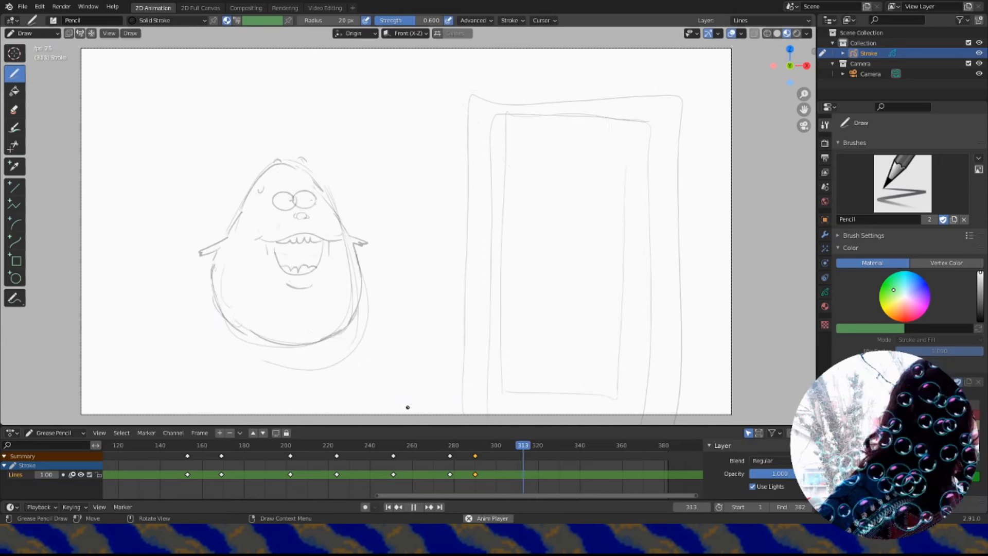
{"action": "key", "text": "space"}
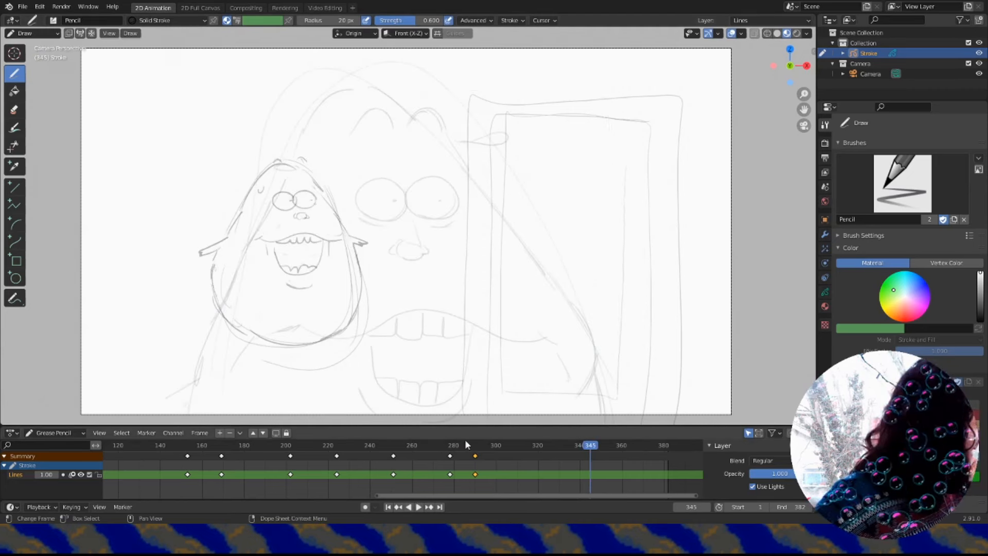
Move the small character's last keyframe to about frame 316, and draw half-closed eyelids and a nose for a close-up at frame 293.
{"action": "mouse_move", "coordinate": [474, 456]}
{"action": "left_mouse_down"}
{"action": "mouse_move", "coordinate": [521, 458]}
{"action": "mouse_move", "coordinate": [541, 446]}
{"action": "mouse_move", "coordinate": [526, 456]}
{"action": "mouse_move", "coordinate": [534, 455]}
{"action": "left_mouse_up"}
{"action": "left_click", "coordinate": [480, 445]}
{"action": "mouse_move", "coordinate": [404, 199]}
{"action": "left_mouse_down"}
{"action": "mouse_move", "coordinate": [356, 199]}
{"action": "mouse_move", "coordinate": [423, 200]}
{"action": "mouse_move", "coordinate": [413, 199]}
{"action": "left_mouse_up"}
{"action": "key", "text": "ctrl+z"}
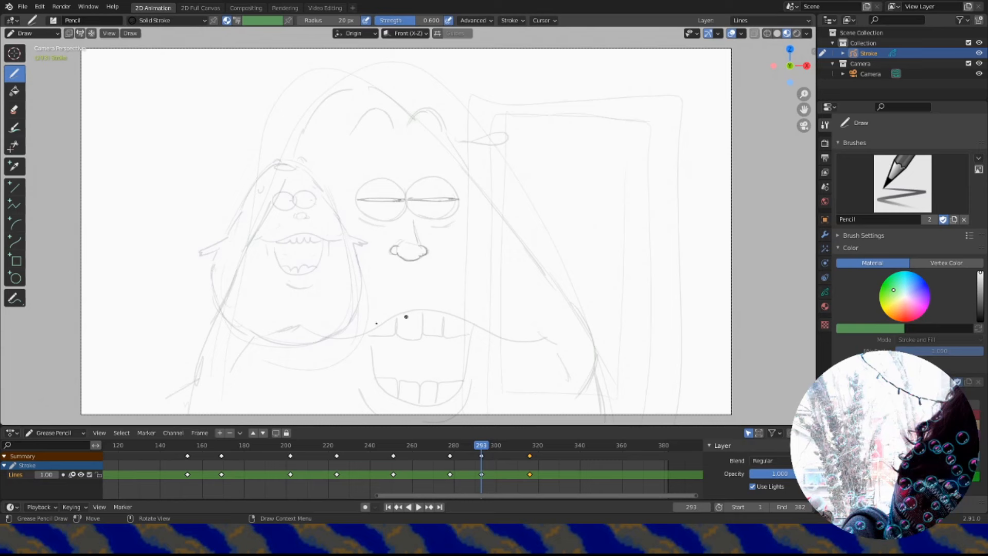
At frame 293, draw the close-up's wavy closed mouth with a tooth, lower lip, cheek line, body outline and rounded head bumps.
{"action": "mouse_move", "coordinate": [271, 332]}
{"action": "left_mouse_down"}
{"action": "mouse_move", "coordinate": [320, 315]}
{"action": "mouse_move", "coordinate": [432, 315]}
{"action": "mouse_move", "coordinate": [555, 335]}
{"action": "left_mouse_up"}
{"action": "left_click_drag", "start_coordinate": [546, 330], "coordinate": [570, 343]}
{"action": "left_click_drag", "start_coordinate": [397, 320], "coordinate": [444, 317]}
{"action": "left_click_drag", "start_coordinate": [403, 343], "coordinate": [441, 344]}
{"action": "left_click_drag", "start_coordinate": [332, 295], "coordinate": [301, 319]}
{"action": "mouse_move", "coordinate": [161, 400]}
{"action": "left_mouse_down"}
{"action": "mouse_move", "coordinate": [198, 381]}
{"action": "mouse_move", "coordinate": [228, 288]}
{"action": "mouse_move", "coordinate": [324, 111]}
{"action": "mouse_move", "coordinate": [388, 105]}
{"action": "left_mouse_up"}
{"action": "left_click_drag", "start_coordinate": [402, 106], "coordinate": [441, 114]}
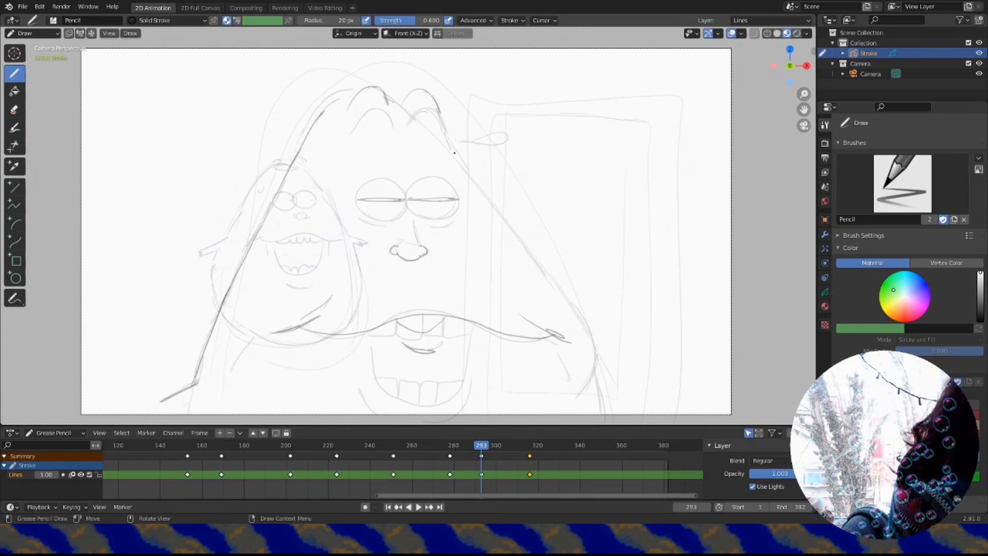
Play back the close-up and small-character drawings from about frame 283, and again from about frame 336 to frame 354.
{"action": "left_click", "coordinate": [460, 446]}
{"action": "key", "text": "space"}
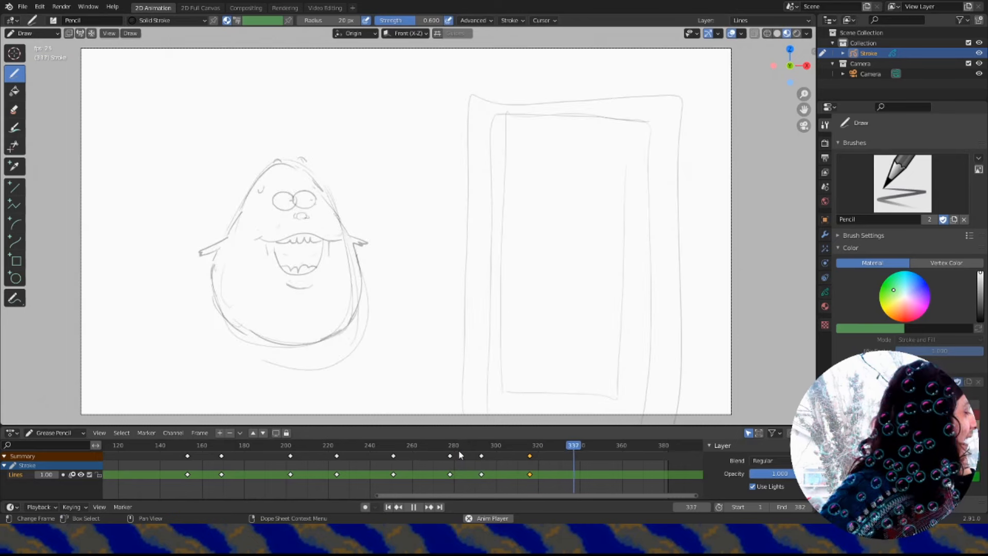
{"action": "key", "text": "space"}
{"action": "middle_click_drag", "start_coordinate": [566, 465], "coordinate": [474, 465]}
{"action": "left_click", "coordinate": [480, 451]}
{"action": "key", "text": "space"}
{"action": "key", "text": "space"}
At frame 354, sketch a vertical centre line and a large rectangle with a wide, thick-lipped mouth inside, and play it back.
{"action": "left_click_drag", "start_coordinate": [408, 414], "coordinate": [399, 41]}
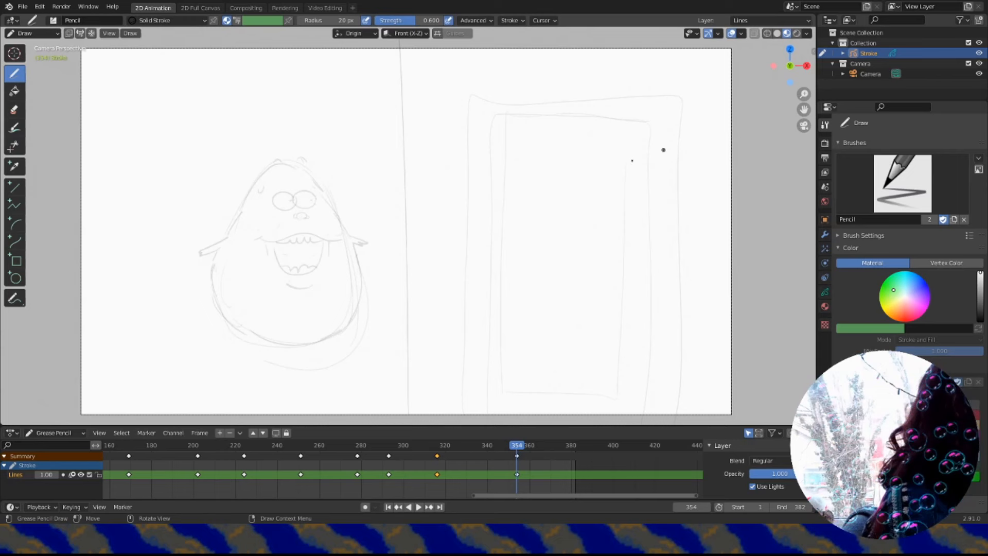
{"action": "mouse_move", "coordinate": [546, 190]}
{"action": "left_mouse_down"}
{"action": "mouse_move", "coordinate": [544, 367]}
{"action": "mouse_move", "coordinate": [252, 363]}
{"action": "mouse_move", "coordinate": [215, 154]}
{"action": "mouse_move", "coordinate": [517, 149]}
{"action": "mouse_move", "coordinate": [549, 239]}
{"action": "left_mouse_up"}
{"action": "mouse_move", "coordinate": [519, 305]}
{"action": "left_mouse_down"}
{"action": "mouse_move", "coordinate": [352, 335]}
{"action": "mouse_move", "coordinate": [288, 263]}
{"action": "left_mouse_up"}
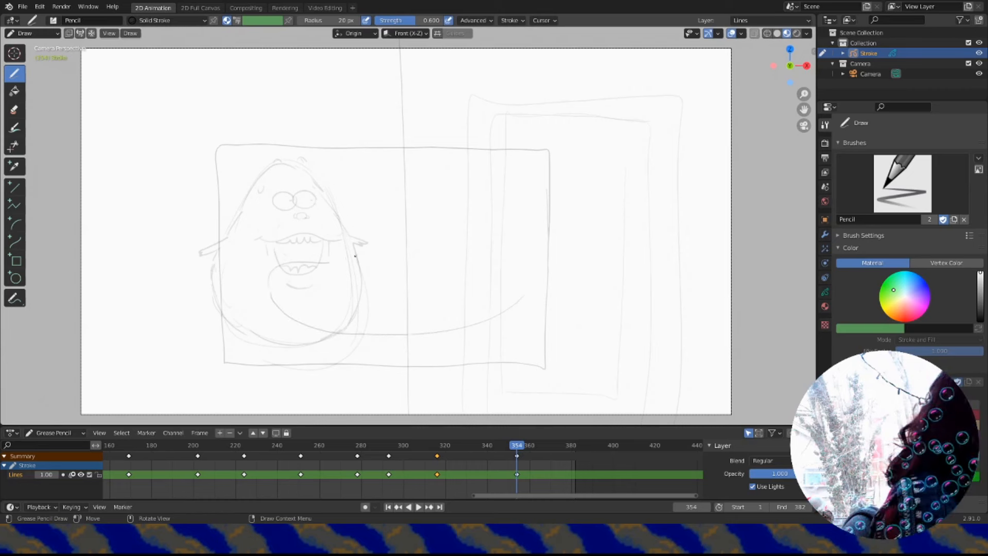
{"action": "mouse_move", "coordinate": [272, 298]}
{"action": "left_mouse_down"}
{"action": "mouse_move", "coordinate": [341, 244]}
{"action": "mouse_move", "coordinate": [386, 246]}
{"action": "mouse_move", "coordinate": [355, 231]}
{"action": "mouse_move", "coordinate": [503, 227]}
{"action": "left_mouse_up"}
{"action": "left_click", "coordinate": [481, 446]}
{"action": "key", "text": "space"}
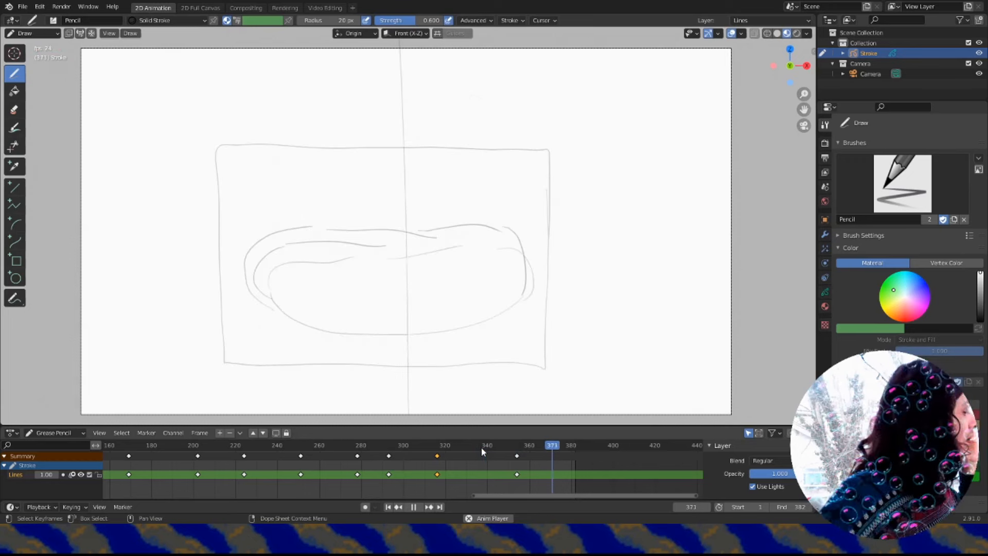
{"action": "key", "text": "space"}
At frame 369, draw two slanted body outlines, two small round eyes and a small nose for an extreme close-up.
{"action": "left_click_drag", "start_coordinate": [537, 446], "coordinate": [548, 449]}
{"action": "left_click_drag", "start_coordinate": [137, 398], "coordinate": [218, 56]}
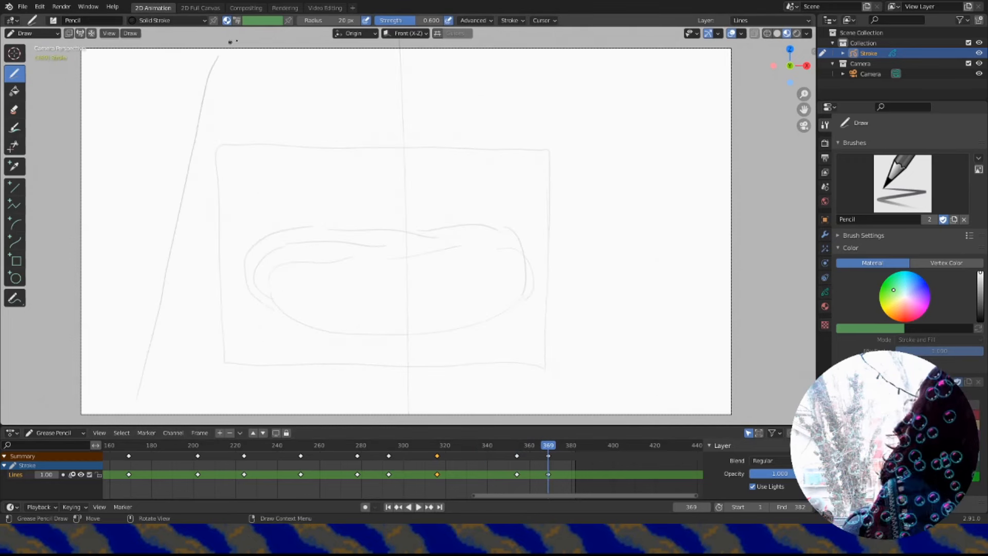
{"action": "left_click_drag", "start_coordinate": [473, 48], "coordinate": [726, 350]}
{"action": "key", "text": "ctrl+z"}
{"action": "left_click_drag", "start_coordinate": [402, 57], "coordinate": [761, 415]}
{"action": "left_click_drag", "start_coordinate": [307, 157], "coordinate": [307, 155]}
{"action": "left_click_drag", "start_coordinate": [431, 140], "coordinate": [425, 145]}
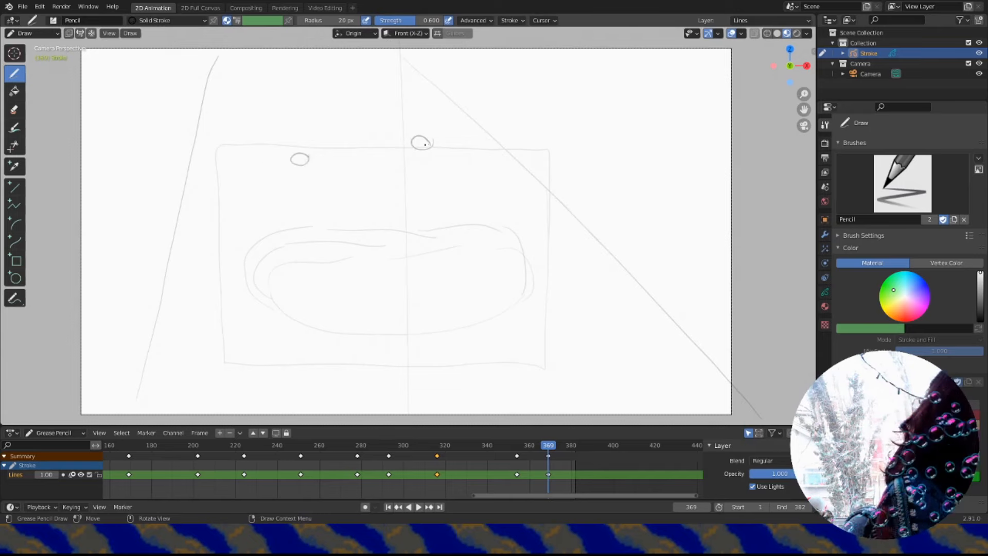
{"action": "key", "text": "ctrl+z"}
{"action": "key", "text": "ctrl+z"}
{"action": "key", "text": "ctrl+z"}
{"action": "mouse_move", "coordinate": [378, 179]}
{"action": "left_mouse_down"}
{"action": "mouse_move", "coordinate": [365, 180]}
{"action": "mouse_move", "coordinate": [374, 172]}
{"action": "left_mouse_up"}
{"action": "left_click_drag", "start_coordinate": [362, 176], "coordinate": [379, 172]}
Draw a huge open mouth with an upper row of teeth below the nose at frame 369.
{"action": "left_click_drag", "start_coordinate": [300, 173], "coordinate": [288, 188]}
{"action": "left_click_drag", "start_coordinate": [274, 186], "coordinate": [444, 167]}
{"action": "key", "text": "ctrl+z"}
{"action": "key", "text": "ctrl+z"}
{"action": "left_click_drag", "start_coordinate": [166, 308], "coordinate": [212, 314]}
{"action": "left_click_drag", "start_coordinate": [497, 253], "coordinate": [263, 291]}
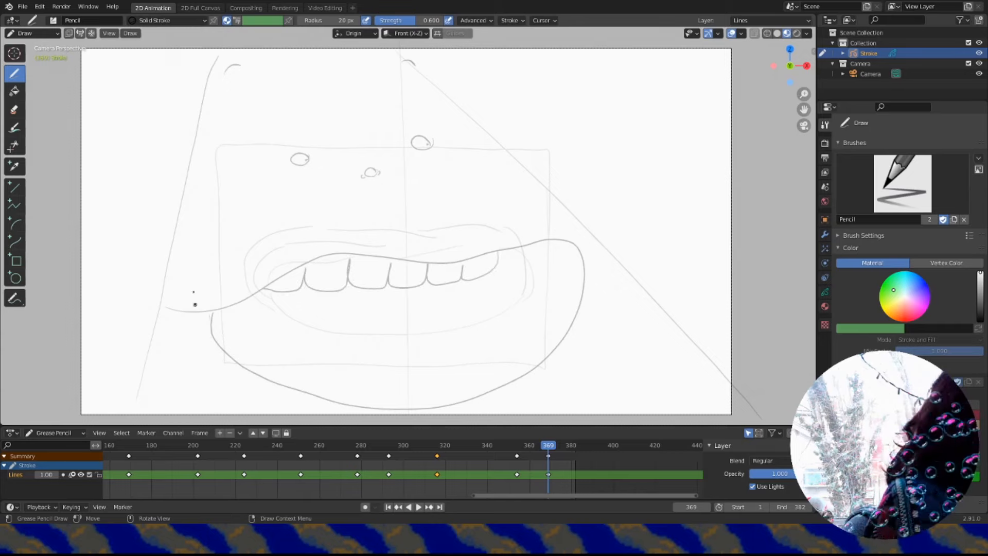
{"action": "left_click_drag", "start_coordinate": [566, 239], "coordinate": [586, 249]}
{"action": "left_click_drag", "start_coordinate": [532, 193], "coordinate": [603, 237]}
{"action": "left_click_drag", "start_coordinate": [202, 283], "coordinate": [213, 282]}
{"action": "key", "text": "ctrl+z"}
{"action": "key", "text": "ctrl+z"}
{"action": "key", "text": "ctrl+z"}
{"action": "key", "text": "ctrl+z"}
{"action": "key", "text": "ctrl+z"}
{"action": "key", "text": "ctrl+z"}
Redraw the two slanted body outlines at frame 369 and add short chin curves beneath the open mouth.
{"action": "left_click_drag", "start_coordinate": [134, 409], "coordinate": [221, 64]}
{"action": "left_click_drag", "start_coordinate": [411, 65], "coordinate": [765, 422]}
{"action": "left_click_drag", "start_coordinate": [551, 386], "coordinate": [496, 413]}
{"action": "left_click_drag", "start_coordinate": [266, 417], "coordinate": [294, 407]}
{"action": "left_click_drag", "start_coordinate": [396, 410], "coordinate": [423, 410]}
{"action": "left_click_drag", "start_coordinate": [429, 396], "coordinate": [428, 410]}
{"action": "key", "text": "ctrl+z"}
{"action": "key", "text": "ctrl+z"}
{"action": "key", "text": "ctrl+z"}
{"action": "key", "text": "ctrl+z"}
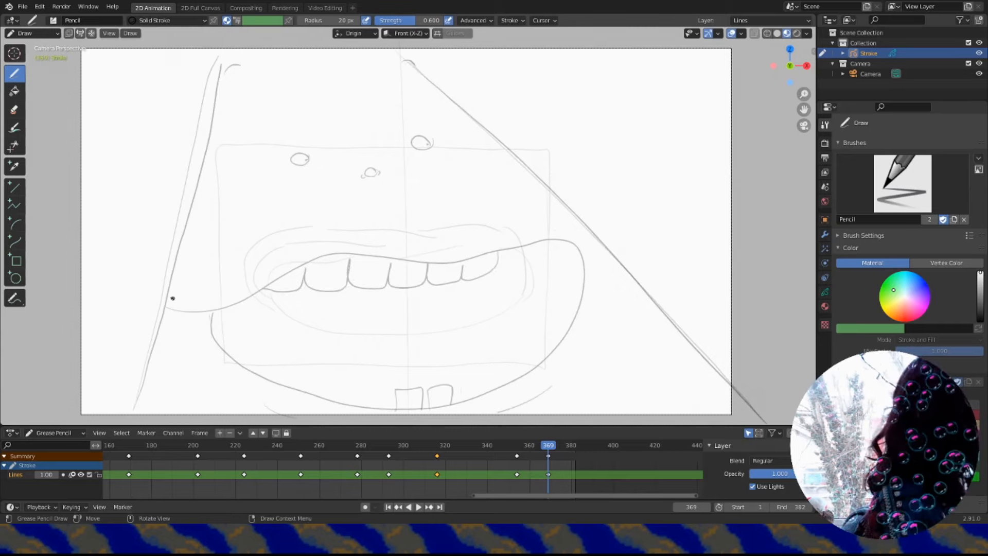
Erase the upper teeth and the line extending past the corner of the open mouth at frame 369.
{"action": "left_click", "coordinate": [15, 109]}
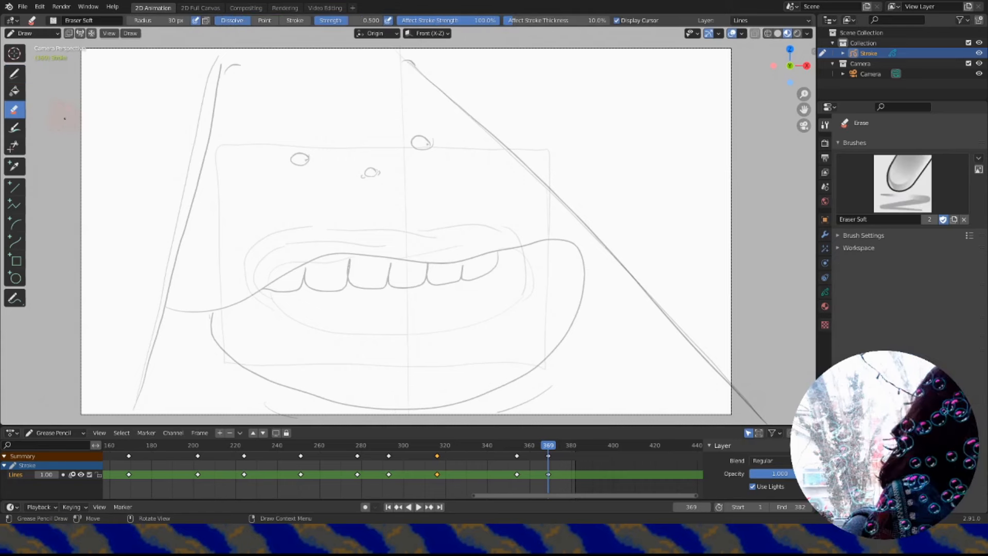
{"action": "mouse_move", "coordinate": [282, 293]}
{"action": "left_mouse_down"}
{"action": "mouse_move", "coordinate": [286, 283]}
{"action": "mouse_move", "coordinate": [357, 274]}
{"action": "mouse_move", "coordinate": [326, 273]}
{"action": "left_mouse_up"}
{"action": "key", "text": "ctrl+z"}
{"action": "key", "text": "ctrl+z"}
{"action": "key", "text": "ctrl+z"}
{"action": "key", "text": "ctrl+z"}
{"action": "key", "text": "ctrl+z"}
{"action": "left_click", "coordinate": [15, 109]}
{"action": "left_click_drag", "start_coordinate": [190, 311], "coordinate": [174, 319]}
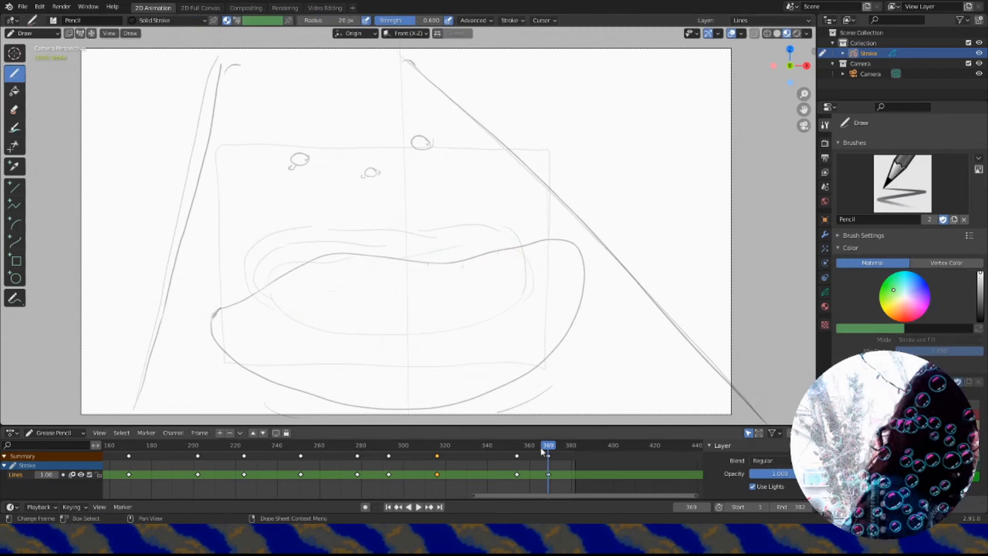
Play back the last two drawings from about frame 342.
{"action": "left_click_drag", "start_coordinate": [542, 447], "coordinate": [492, 446]}
{"action": "key", "text": "space"}
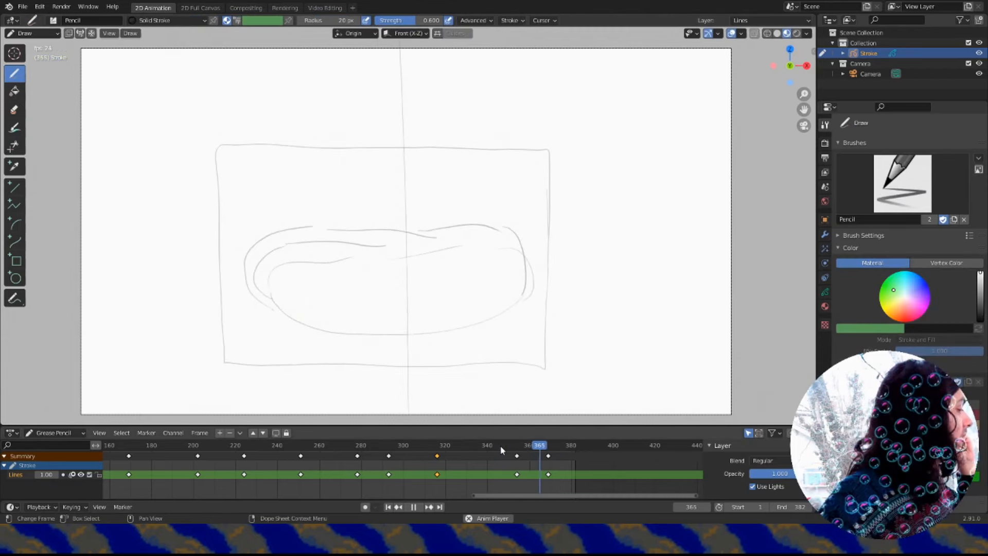
{"action": "key", "text": "space"}
At frame 369, replace the two round eyes with smaller ones placed higher on the face, and play back the animation.
{"action": "left_click", "coordinate": [549, 448]}
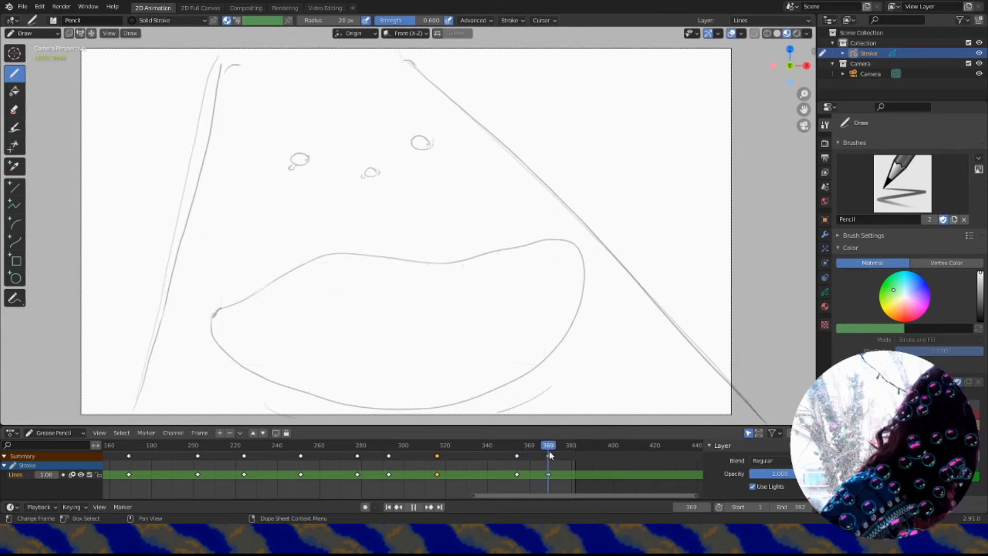
{"action": "left_click", "coordinate": [14, 109]}
{"action": "mouse_move", "coordinate": [295, 167]}
{"action": "left_mouse_down"}
{"action": "mouse_move", "coordinate": [307, 159]}
{"action": "mouse_move", "coordinate": [293, 163]}
{"action": "left_mouse_up"}
{"action": "left_click_drag", "start_coordinate": [419, 154], "coordinate": [414, 143]}
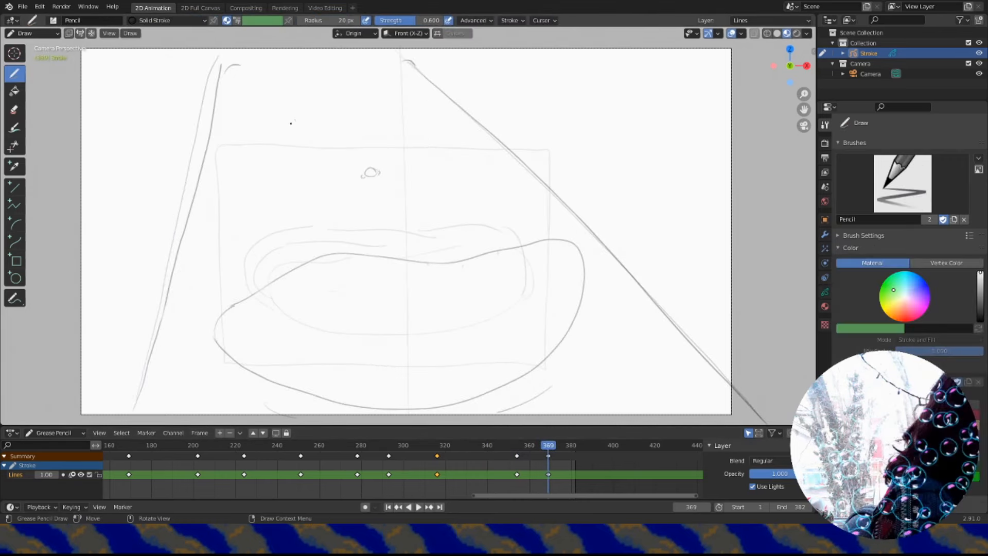
{"action": "left_click_drag", "start_coordinate": [291, 123], "coordinate": [295, 120]}
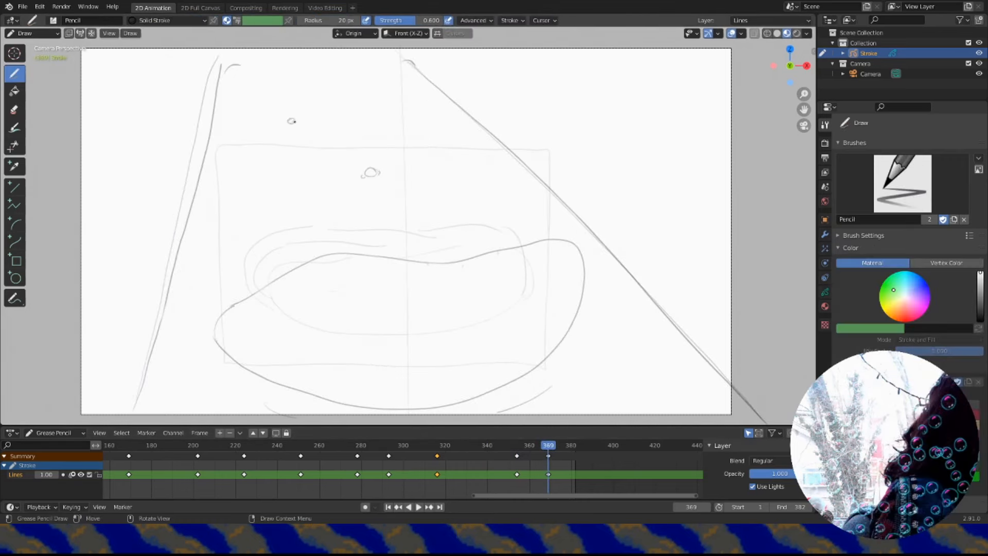
{"action": "left_click_drag", "start_coordinate": [408, 113], "coordinate": [410, 110]}
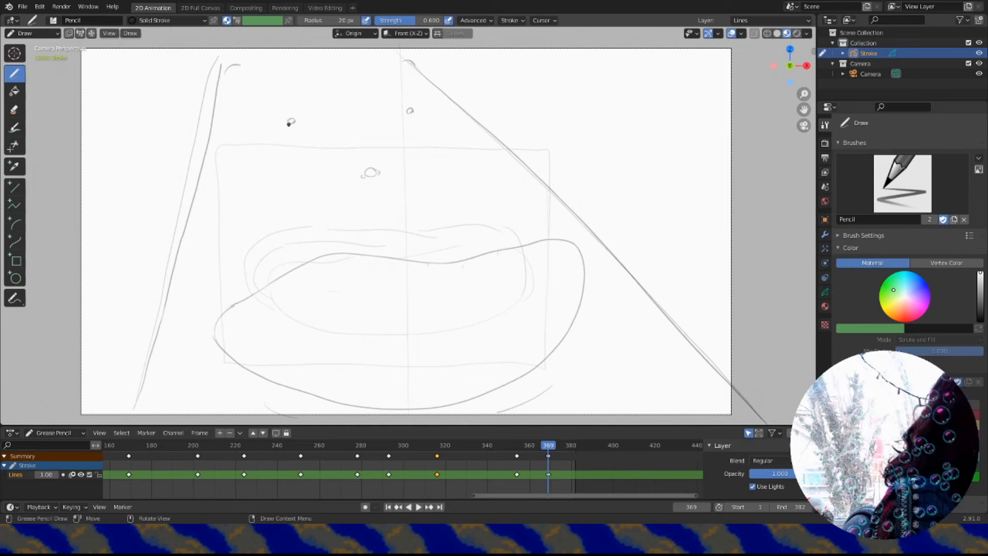
{"action": "key", "text": "space"}
{"action": "key", "text": "space"}
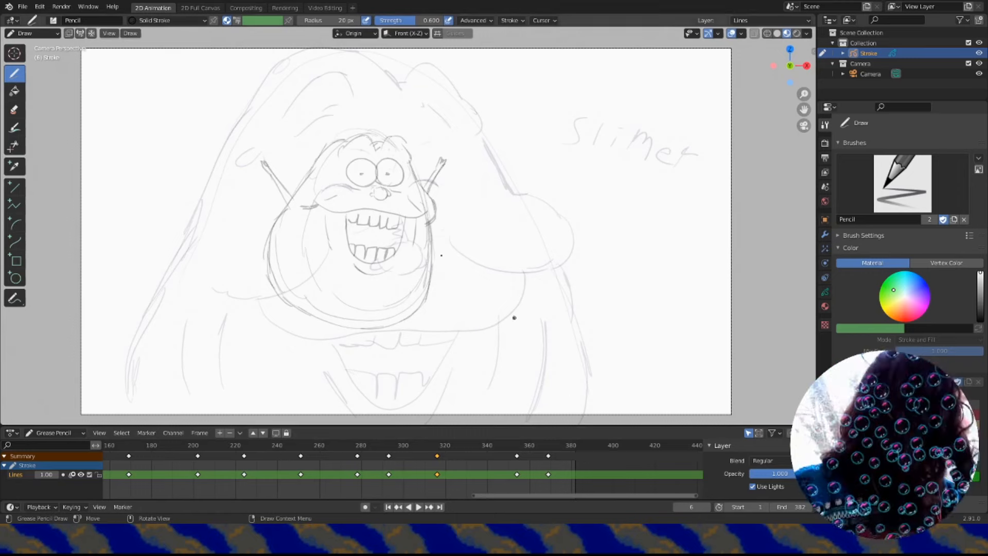
Save the project file as Shot-1.blend.
{"action": "left_click", "coordinate": [22, 6]}
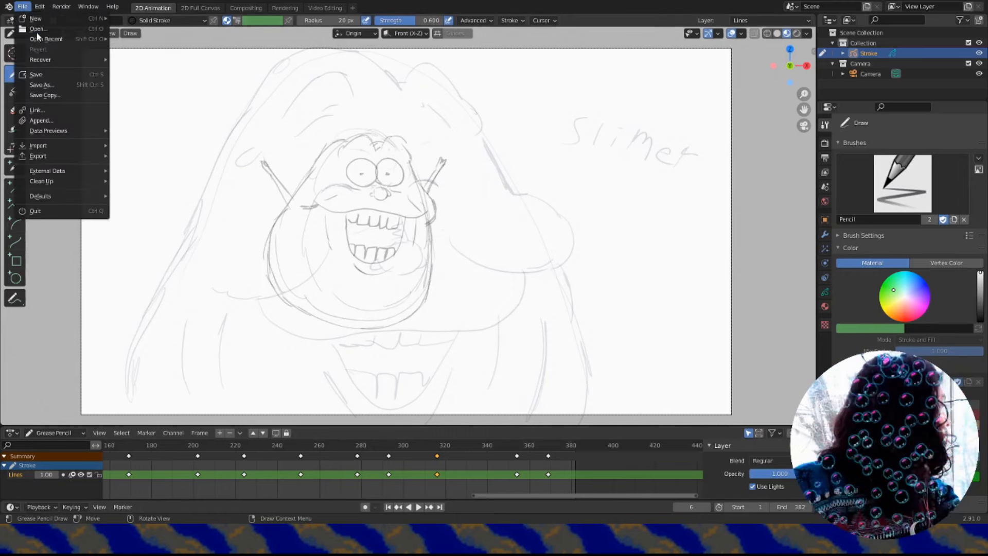
{"action": "left_click", "coordinate": [41, 75]}
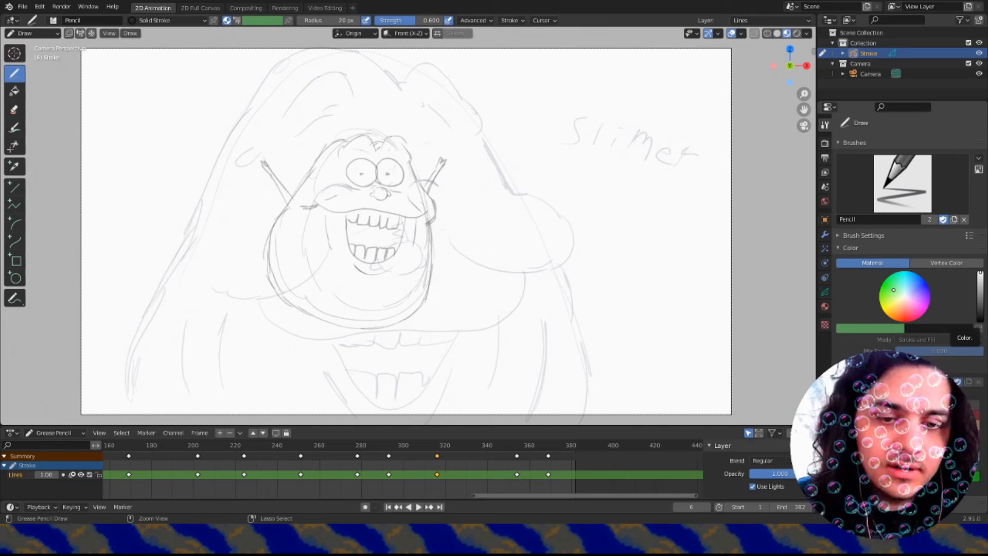
{"action": "key", "text": "ctrl+s"}
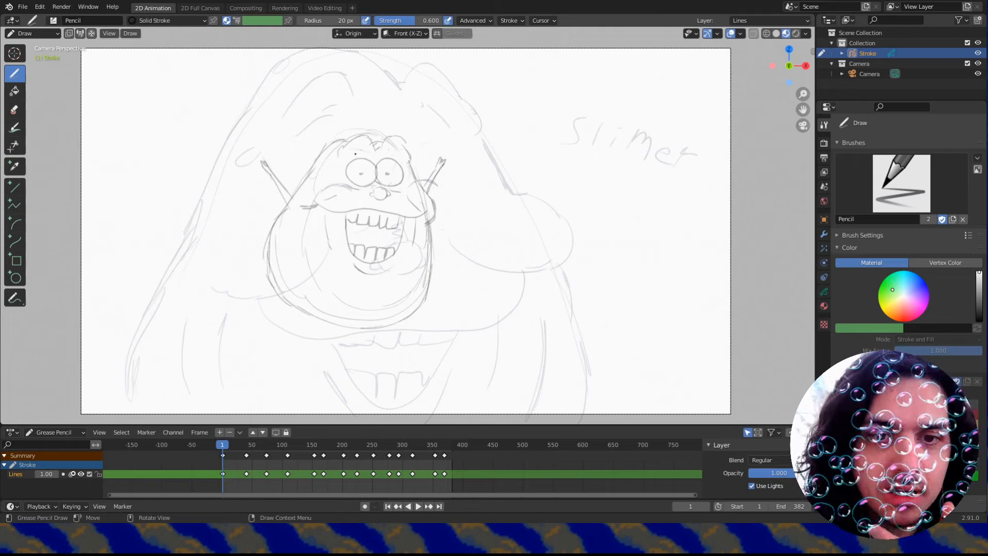
{"action": "left_click", "coordinate": [23, 7]}
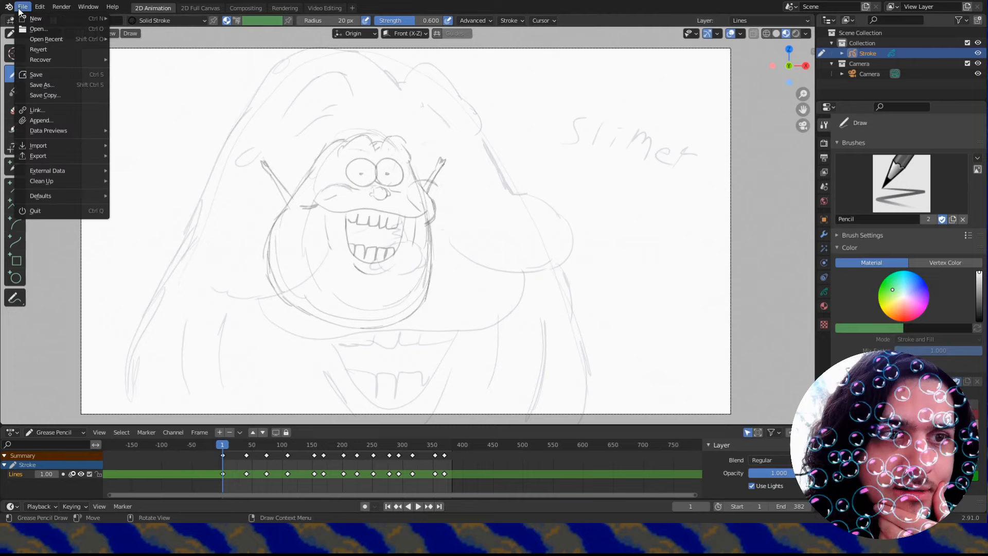
{"action": "left_click", "coordinate": [63, 87]}
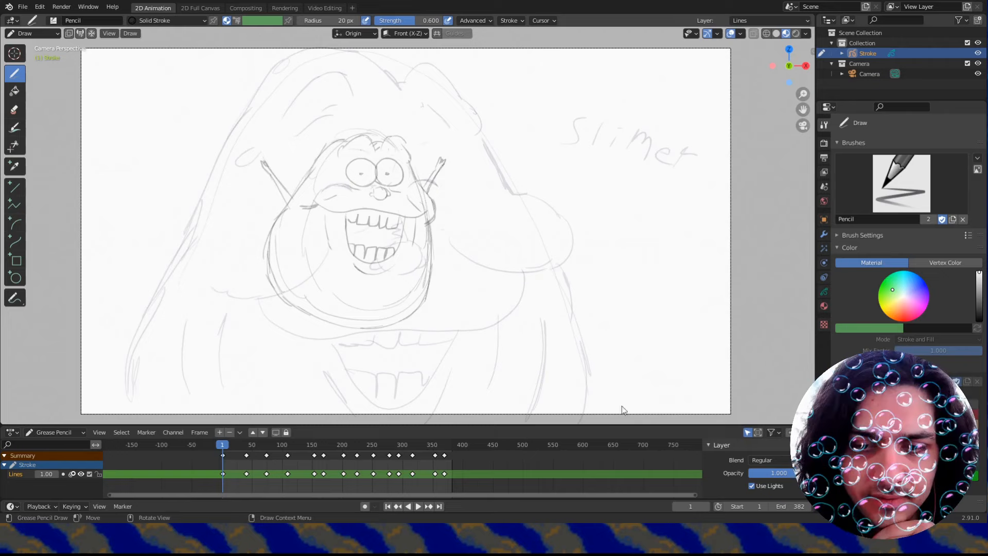
{"action": "key", "text": "ctrl+s"}
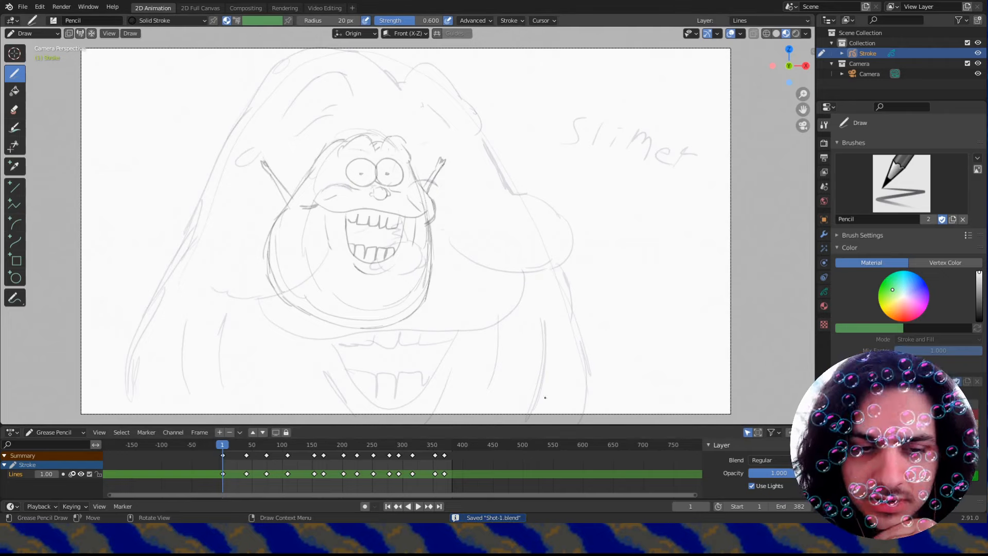
Find the last frame before the second keyframe, set the scene's end frame to 40, and play back the shortened range.
{"action": "key", "text": "Right"}
{"action": "key", "text": "Right"}
{"action": "key", "text": "Right"}
{"action": "key", "text": "Right"}
{"action": "key", "text": "Right"}
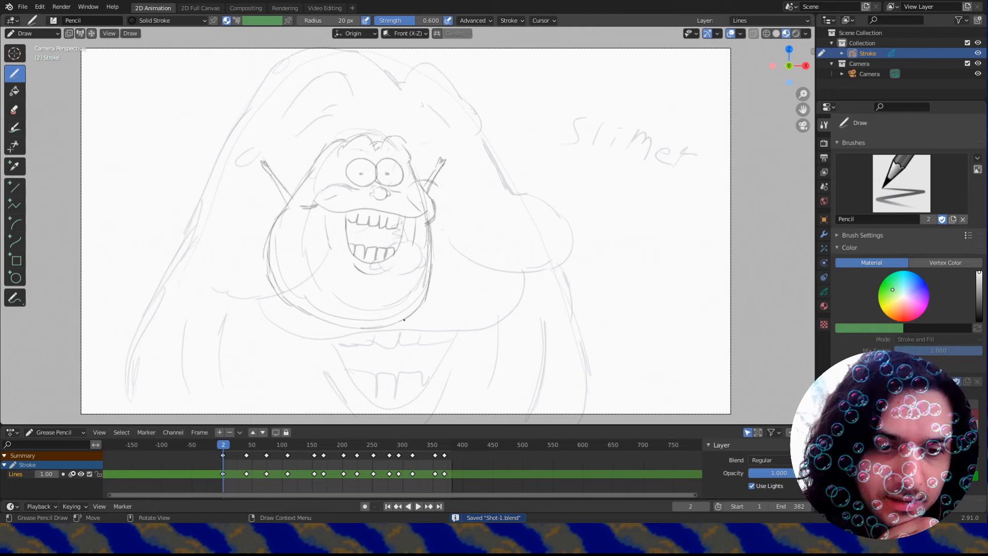
{"action": "key", "text": "Right"}
{"action": "key", "text": "Right"}
{"action": "key", "text": "Right"}
{"action": "key", "text": "Right"}
{"action": "key", "text": "Right"}
{"action": "key", "text": "Right"}
{"action": "key", "text": "Right"}
{"action": "key", "text": "Right"}
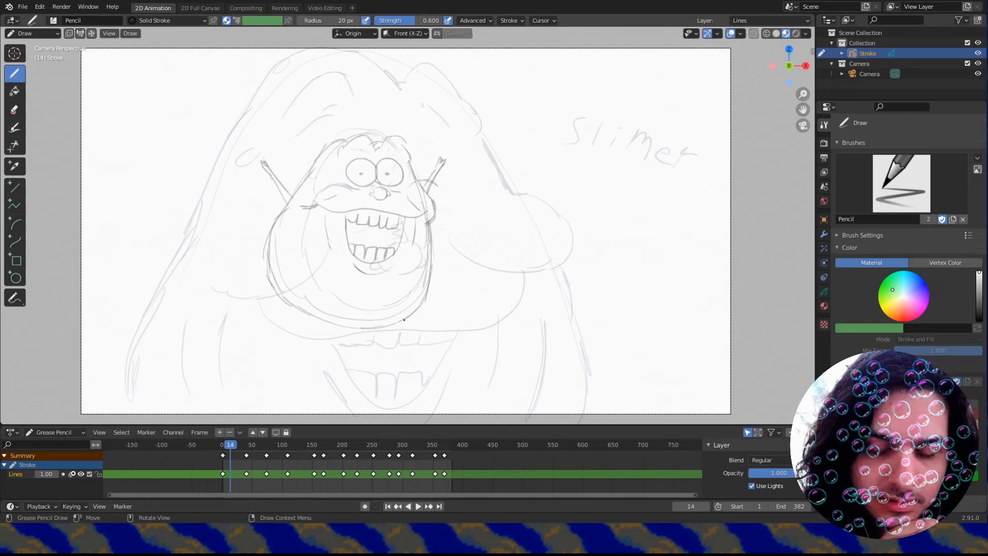
{"action": "key", "text": "Right"}
{"action": "key", "text": "Right"}
{"action": "key", "text": "Right"}
{"action": "key", "text": "Right"}
{"action": "key", "text": "Right"}
{"action": "key", "text": "Right"}
{"action": "key", "text": "Right"}
{"action": "key", "text": "Right"}
{"action": "key", "text": "Right"}
{"action": "key", "text": "Right"}
{"action": "key", "text": "Right"}
{"action": "key", "text": "Right"}
{"action": "key", "text": "Right"}
{"action": "key", "text": "Right"}
{"action": "key", "text": "Right"}
{"action": "key", "text": "Right"}
{"action": "key", "text": "Right"}
{"action": "key", "text": "Right"}
{"action": "key", "text": "Right"}
{"action": "key", "text": "Right"}
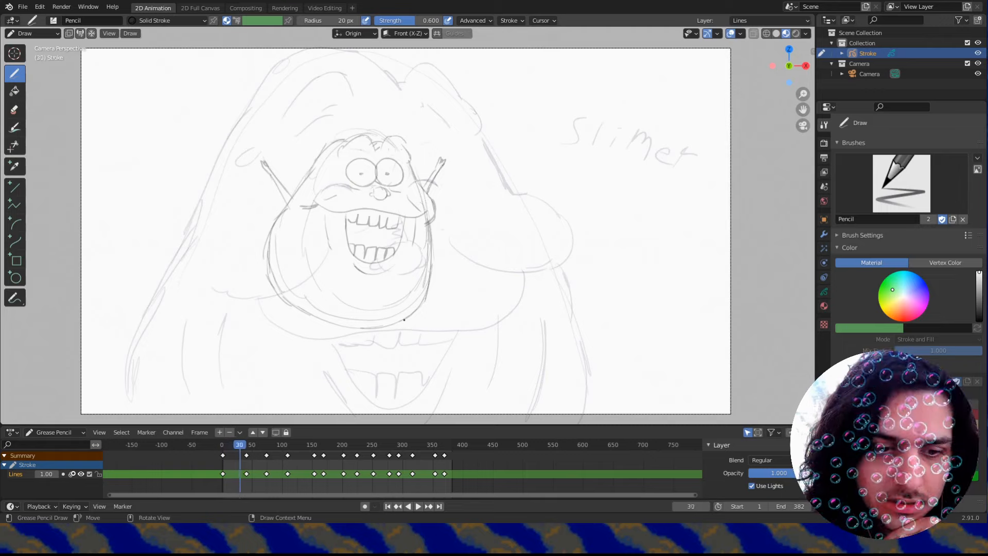
{"action": "key", "text": "Right"}
{"action": "key", "text": "Right"}
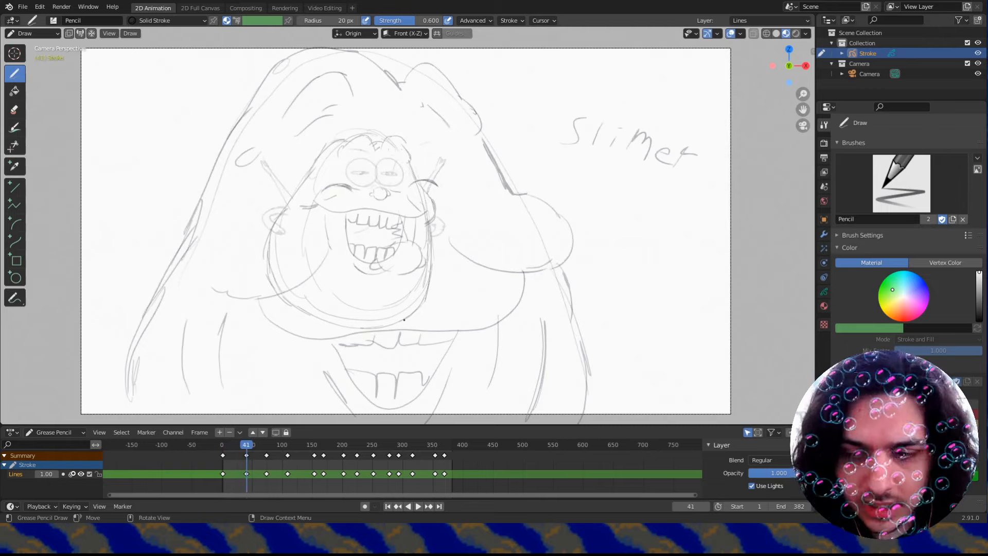
{"action": "key", "text": "Left"}
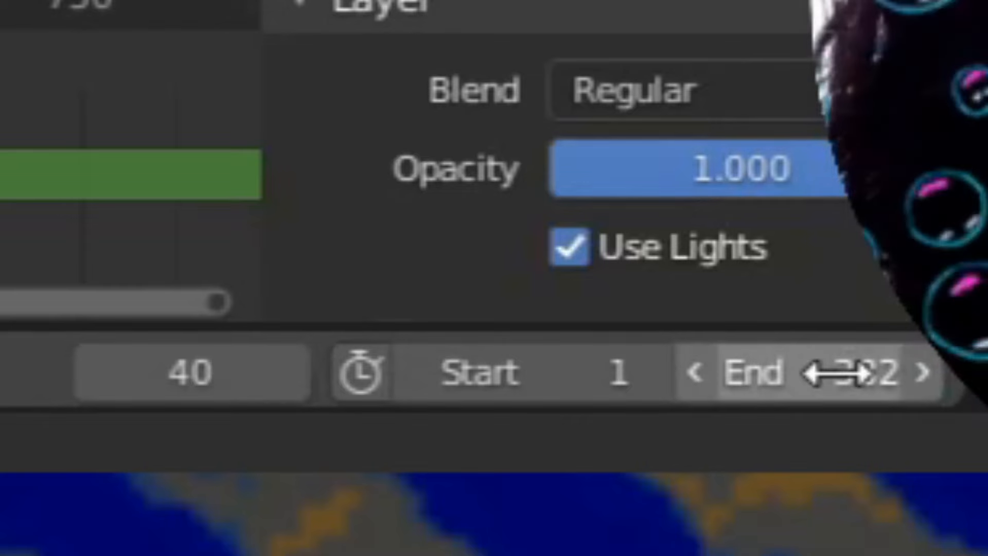
{"action": "type", "text": "40"}
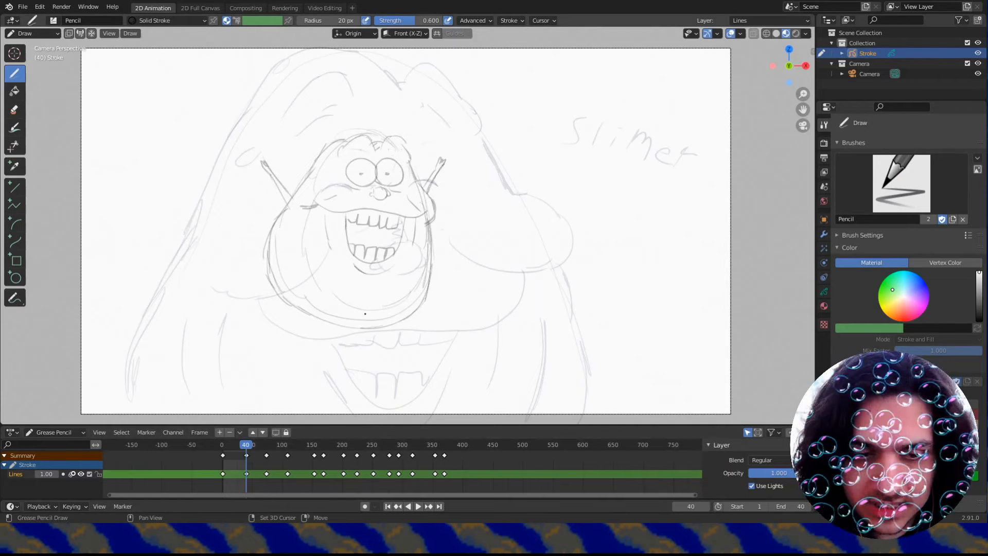
{"action": "key", "text": "space"}
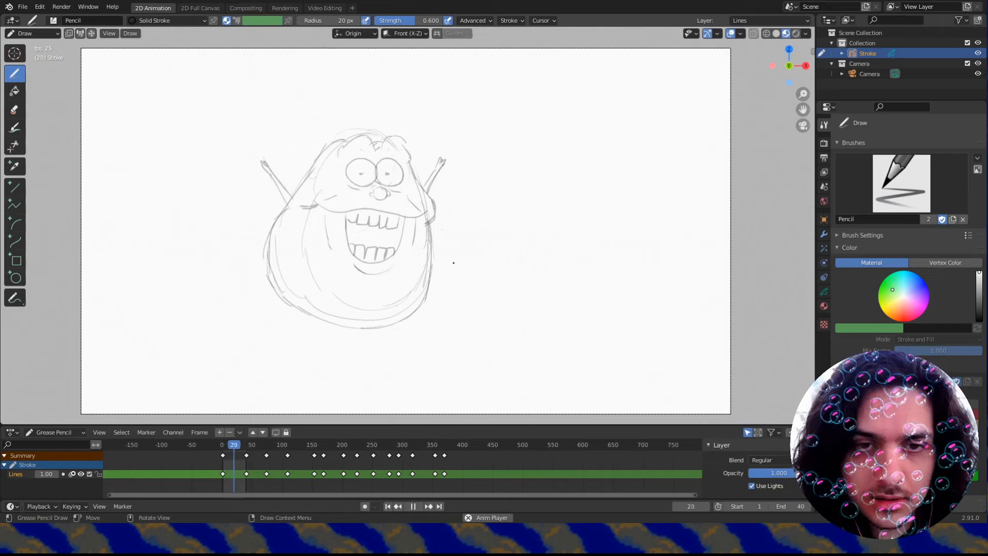
{"action": "key", "text": "space"}
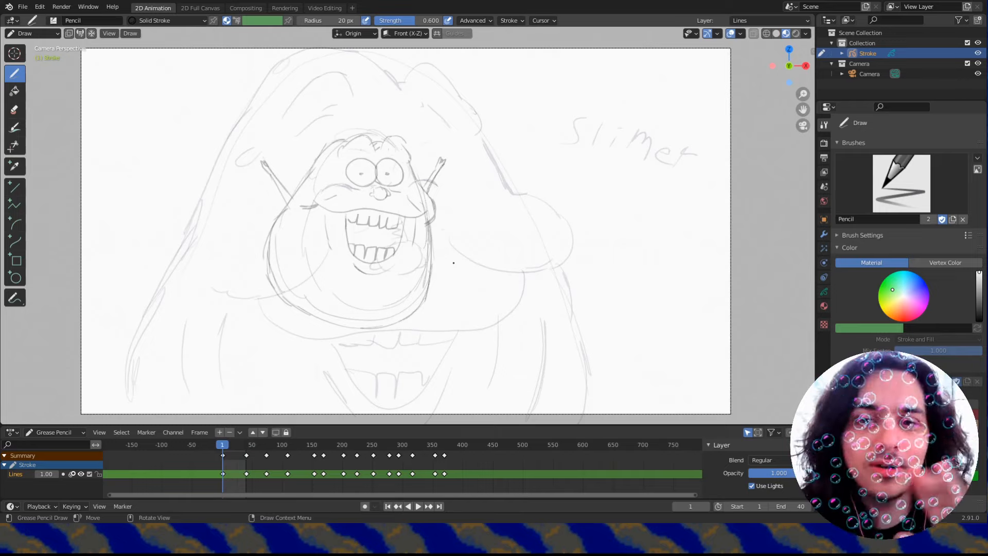
Lower the Lines layer's opacity to about 0.422 and turn off onion skinning for that layer.
{"action": "left_click", "coordinate": [824, 306]}
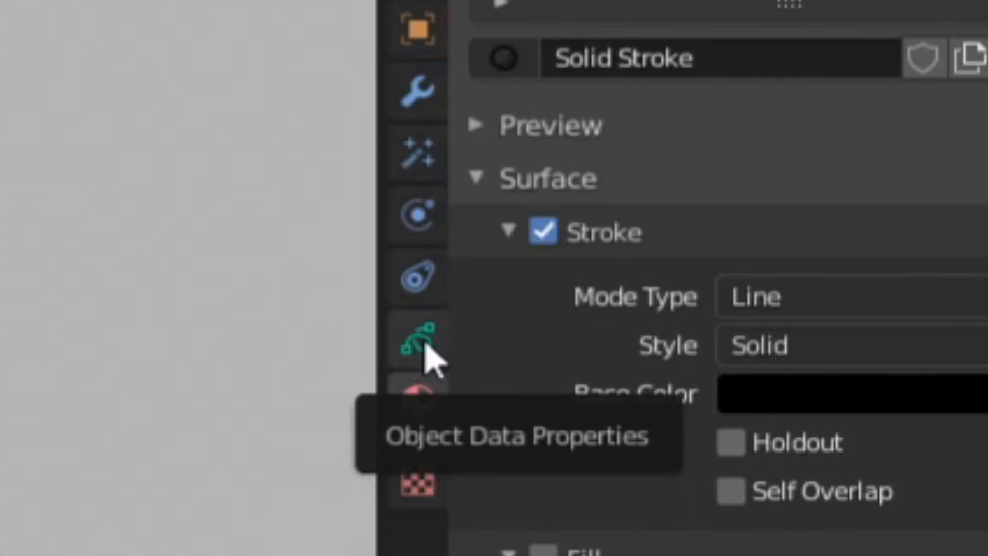
{"action": "left_click", "coordinate": [426, 346]}
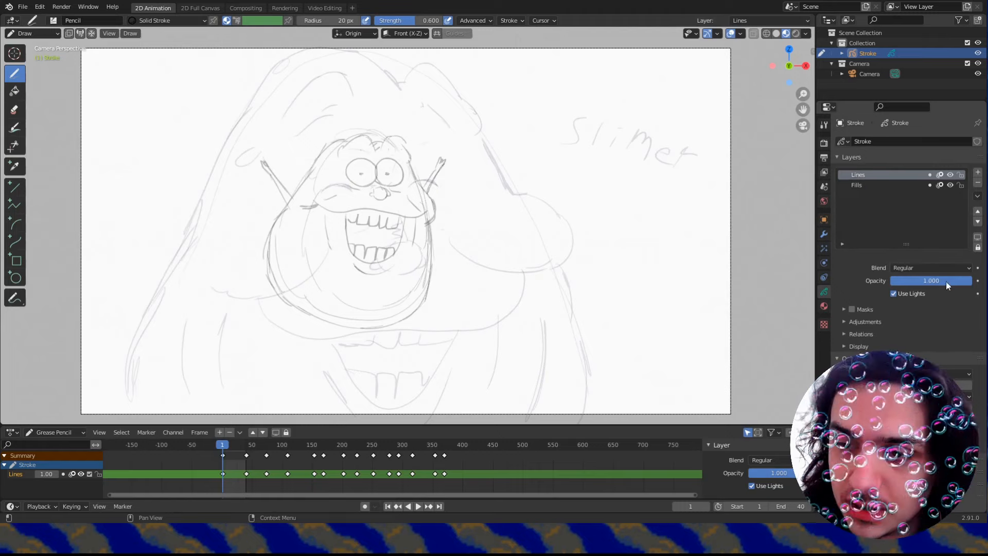
{"action": "left_click_drag", "start_coordinate": [945, 280], "coordinate": [898, 281]}
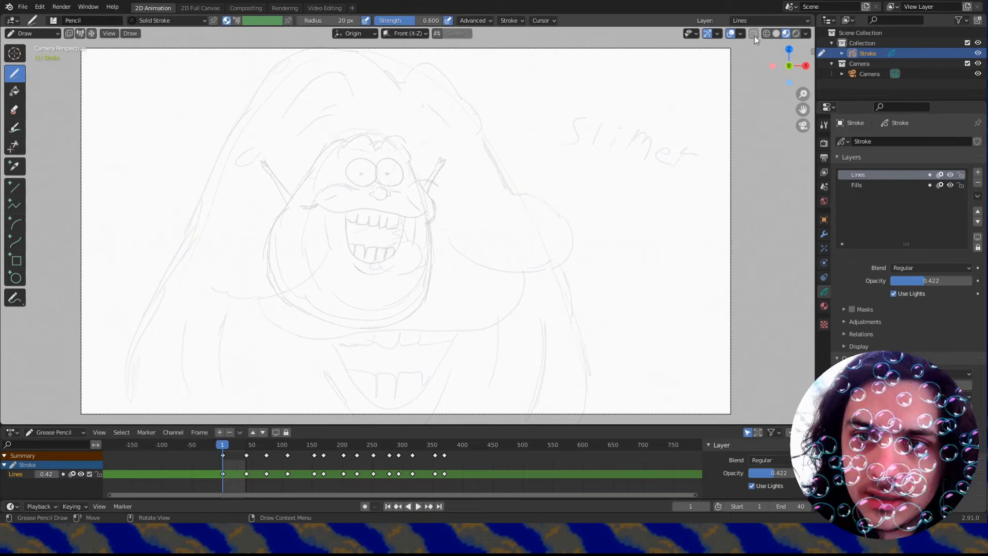
{"action": "left_click", "coordinate": [740, 34]}
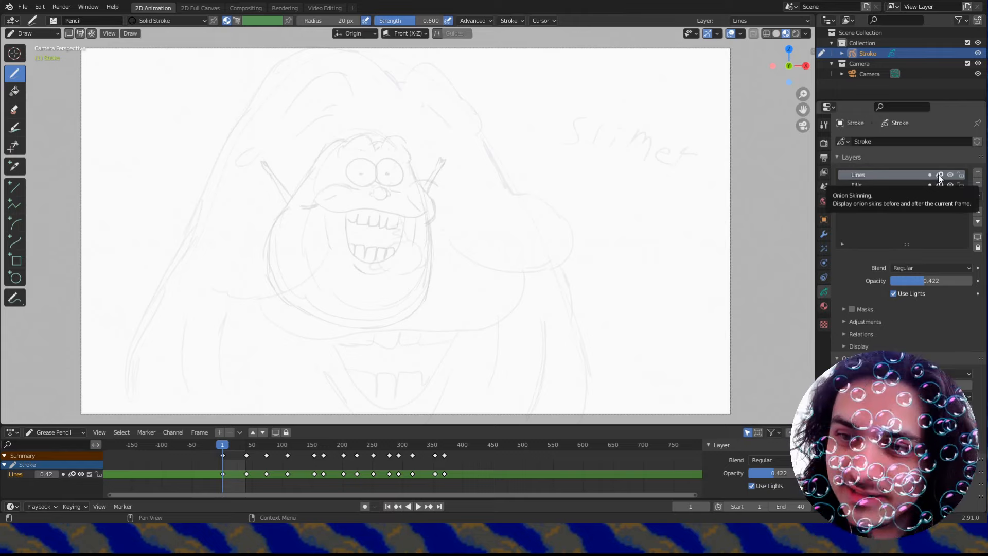
{"action": "left_click", "coordinate": [940, 175]}
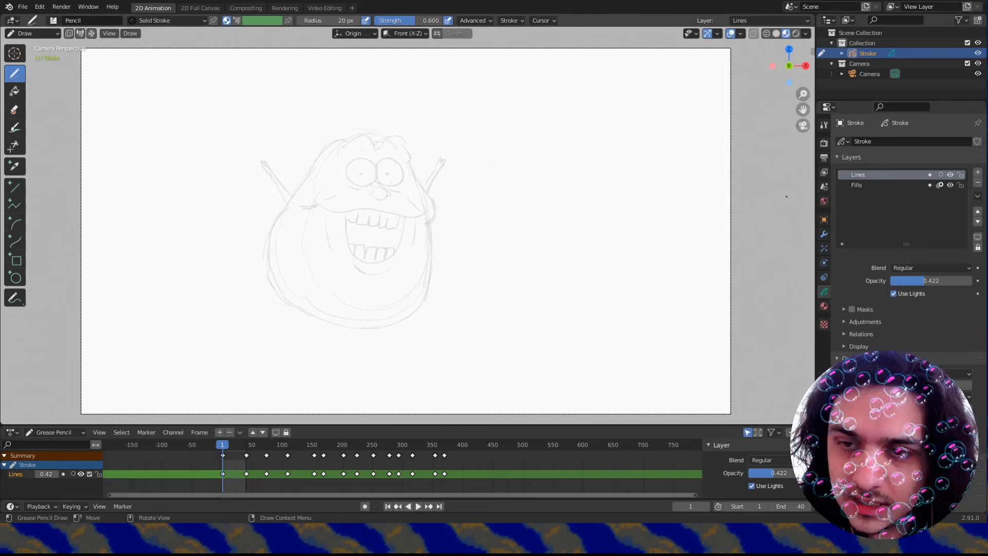
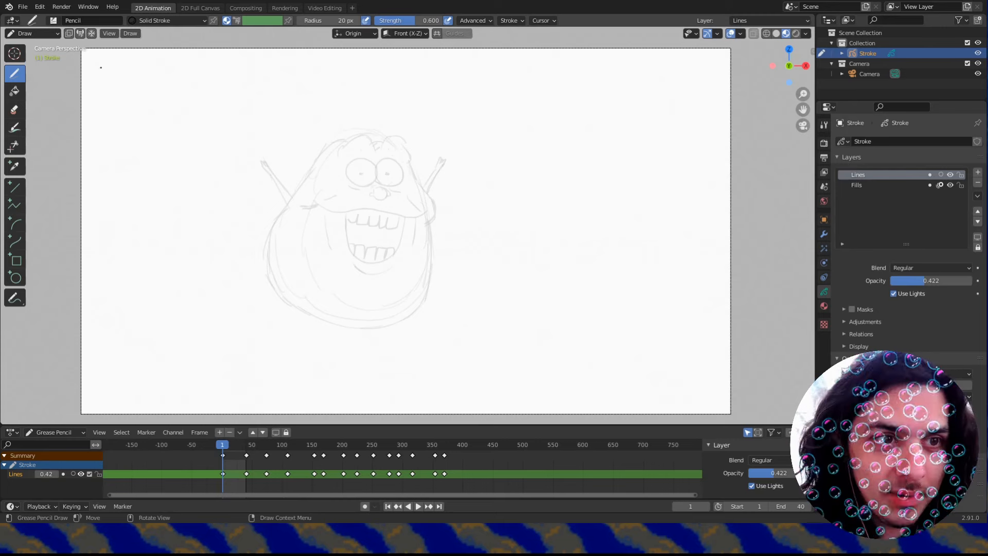
Switch to Object Mode and add a blank Grease Pencil object to the scene.
{"action": "left_click", "coordinate": [44, 33]}
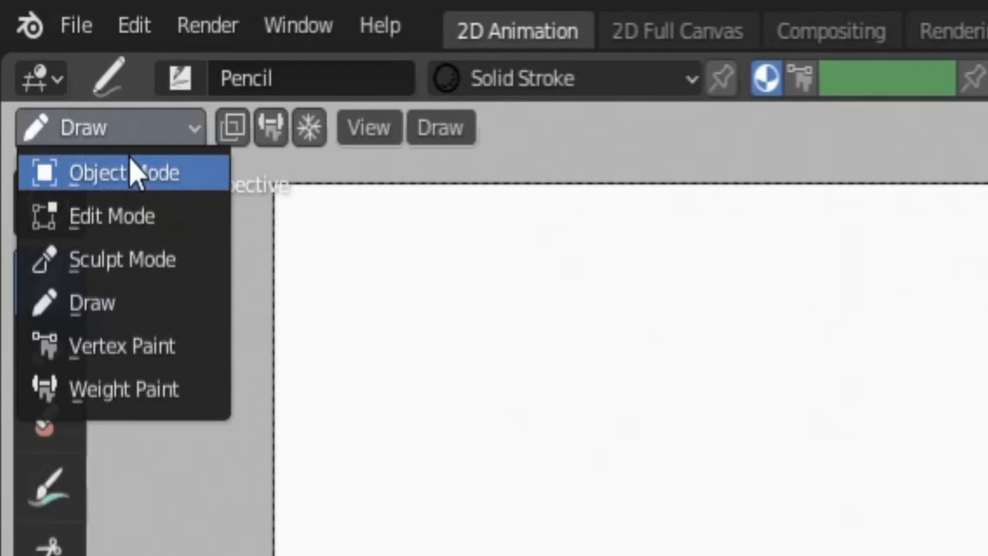
{"action": "left_click", "coordinate": [132, 173]}
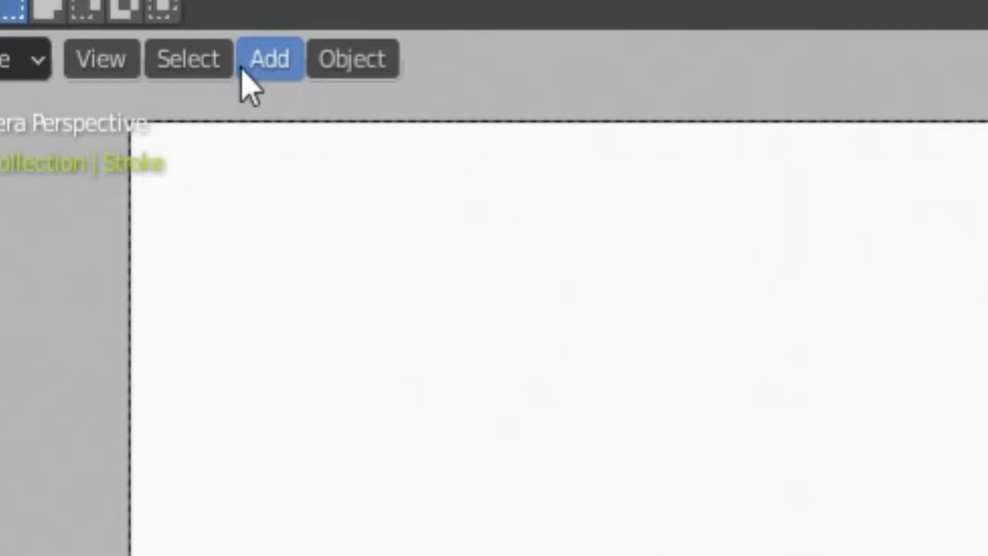
{"action": "left_click", "coordinate": [111, 36]}
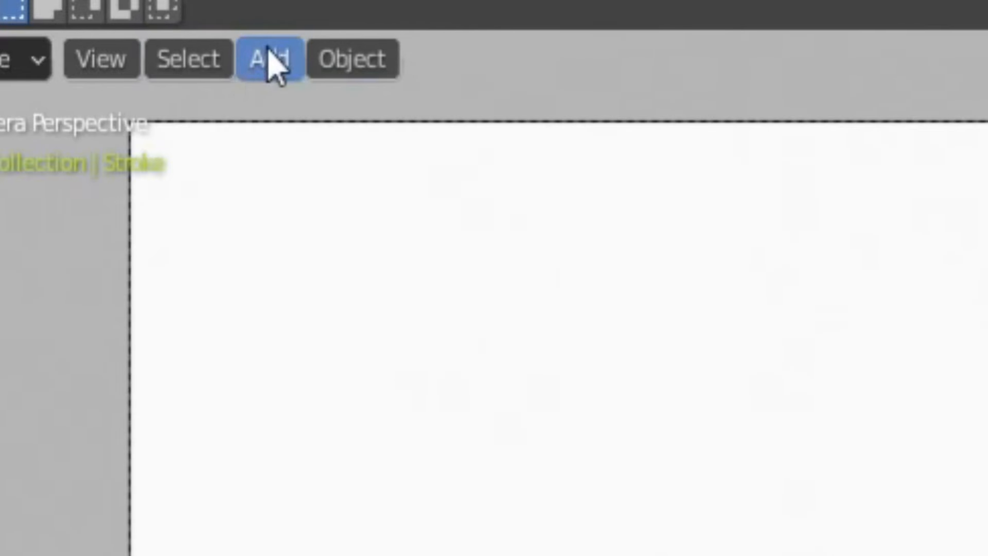
{"action": "left_click", "coordinate": [270, 61]}
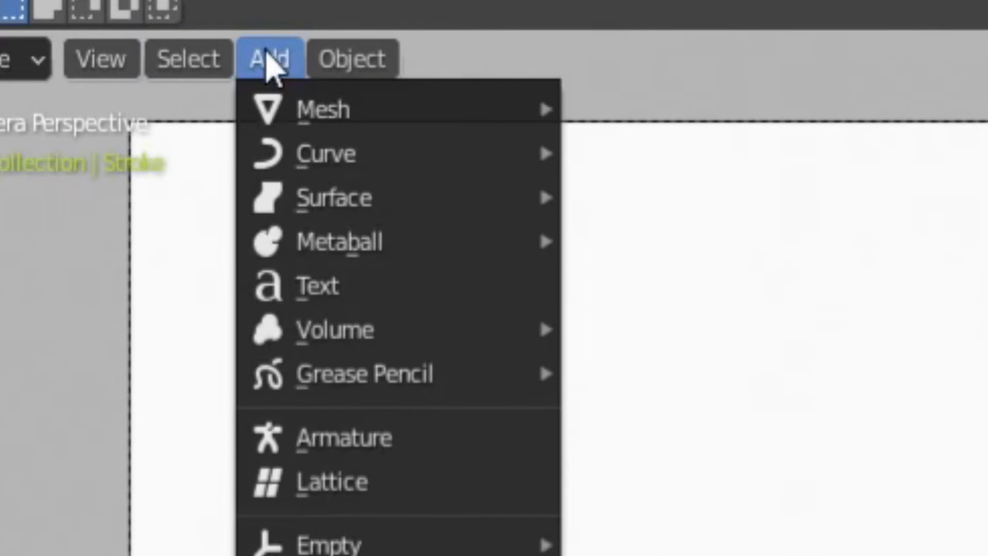
{"action": "mouse_move", "coordinate": [423, 373]}
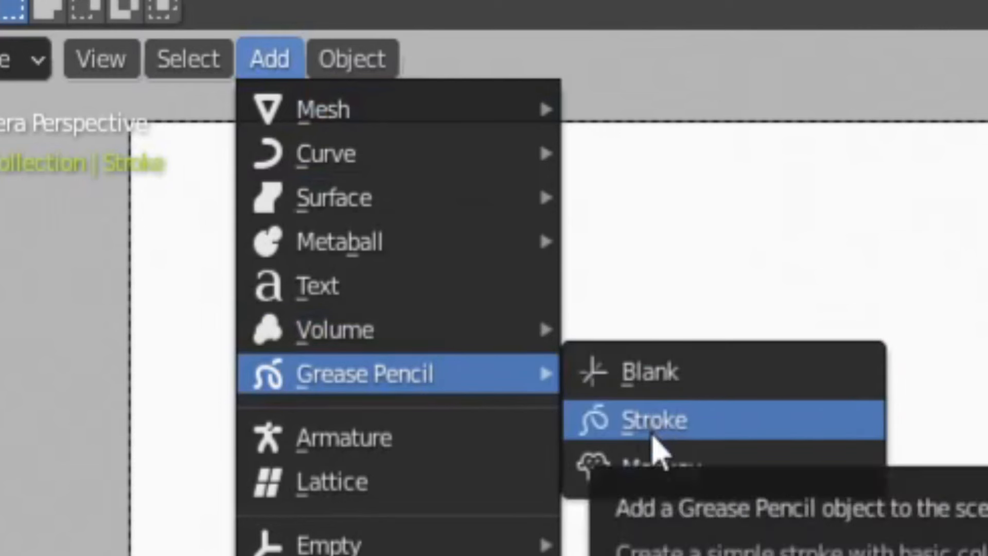
{"action": "left_click", "coordinate": [672, 374]}
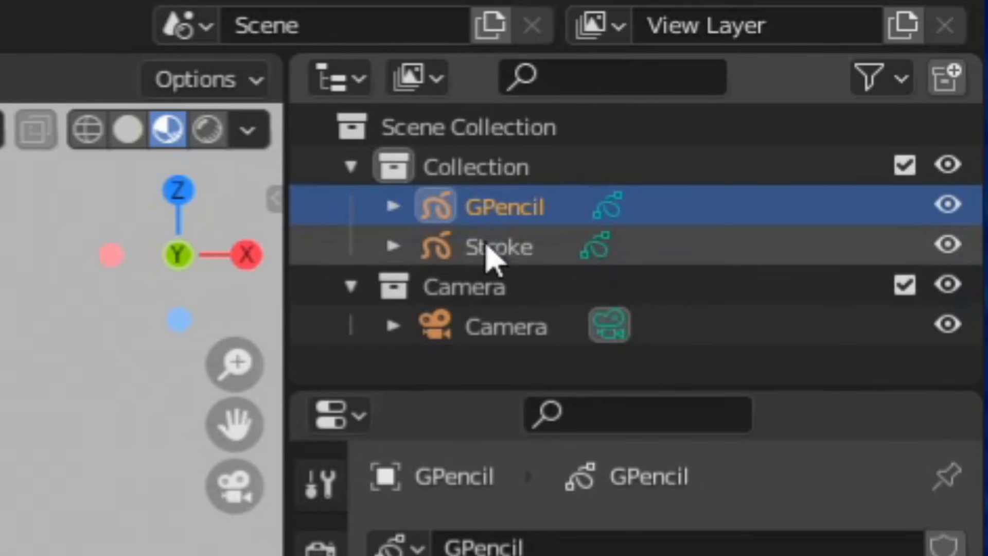
Rename the original Stroke object to Boards and the new blank Grease Pencil object to Slimer.
{"action": "left_click", "coordinate": [515, 252]}
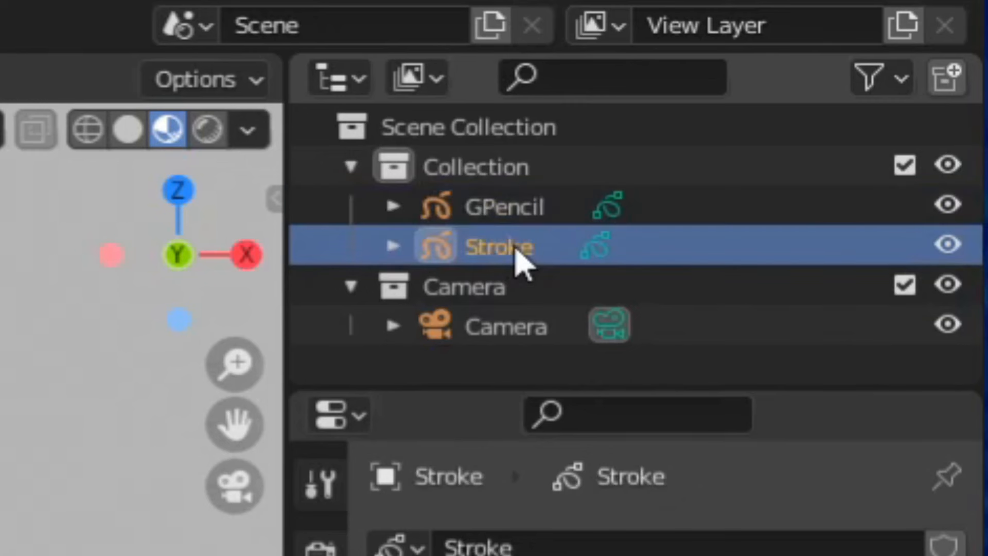
{"action": "double_click", "coordinate": [518, 246]}
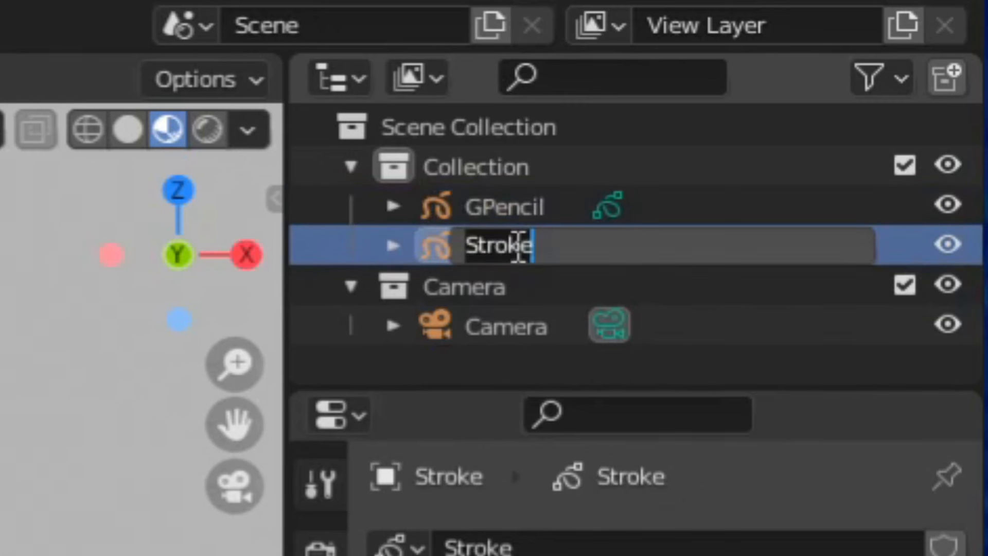
{"action": "type", "text": "Boards"}
{"action": "key", "text": "Return"}
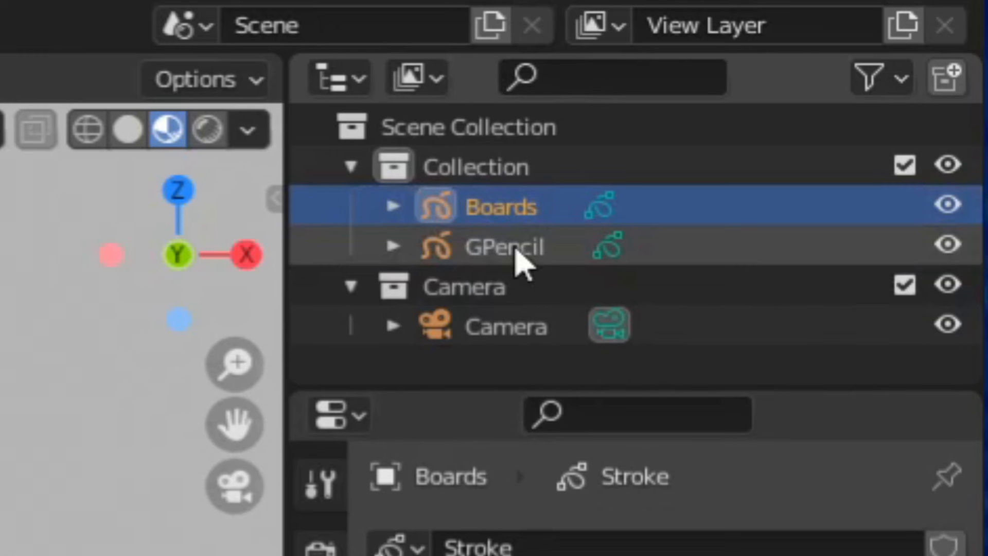
{"action": "double_click", "coordinate": [516, 249]}
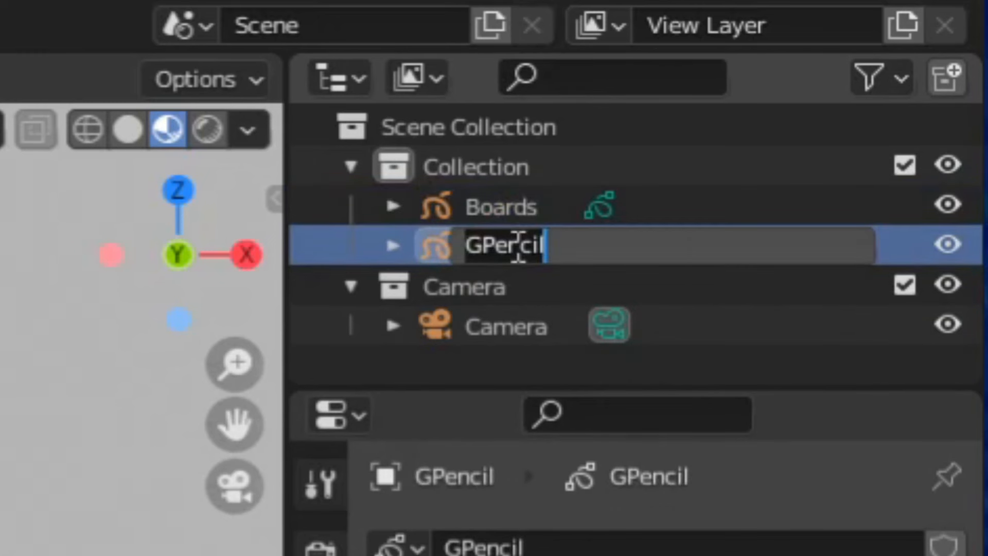
{"action": "type", "text": "Slimer"}
{"action": "key", "text": "Return"}
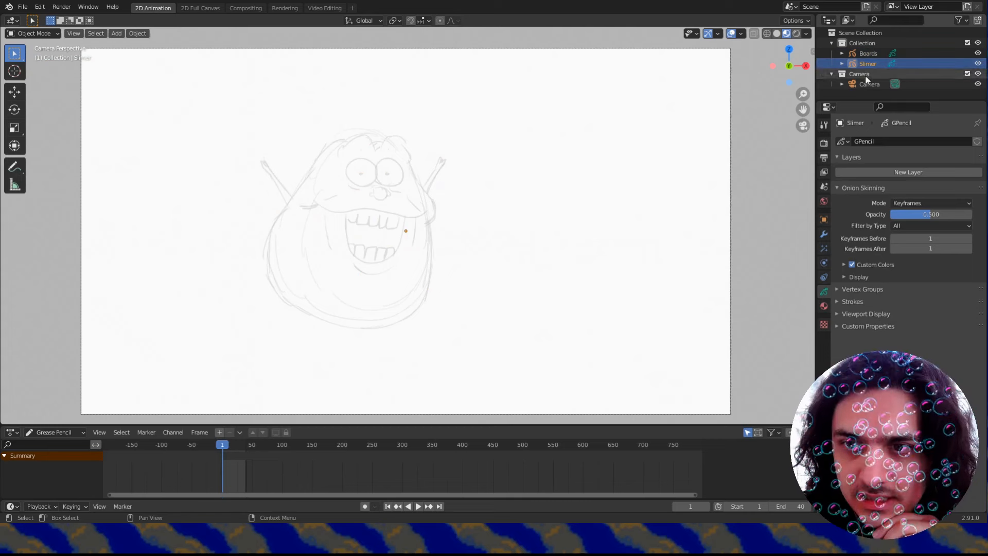
Create a Lines layer and a Fills layer beneath it on the Slimer object, and make Lines the active layer.
{"action": "left_click", "coordinate": [884, 172]}
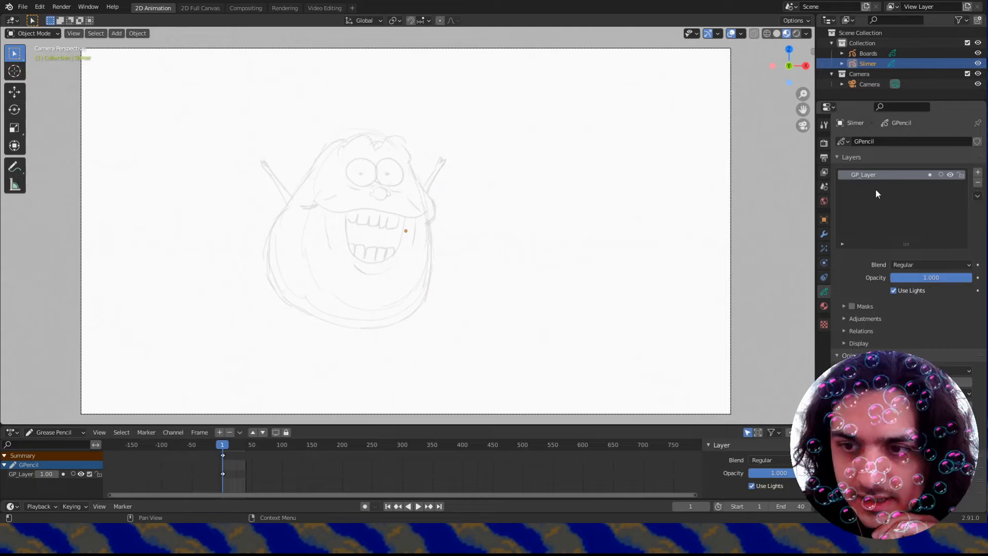
{"action": "double_click", "coordinate": [867, 176]}
{"action": "type", "text": "Lines"}
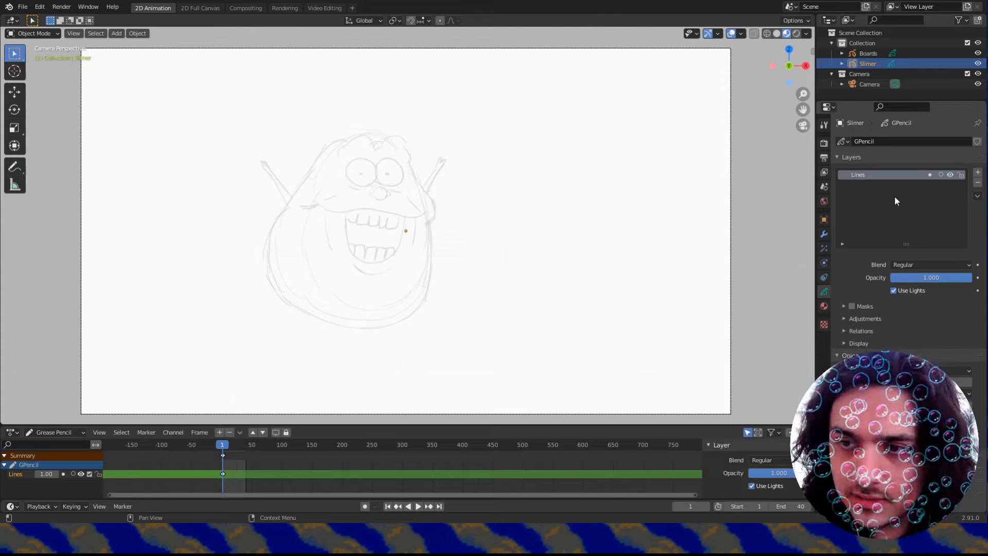
{"action": "left_click", "coordinate": [977, 172]}
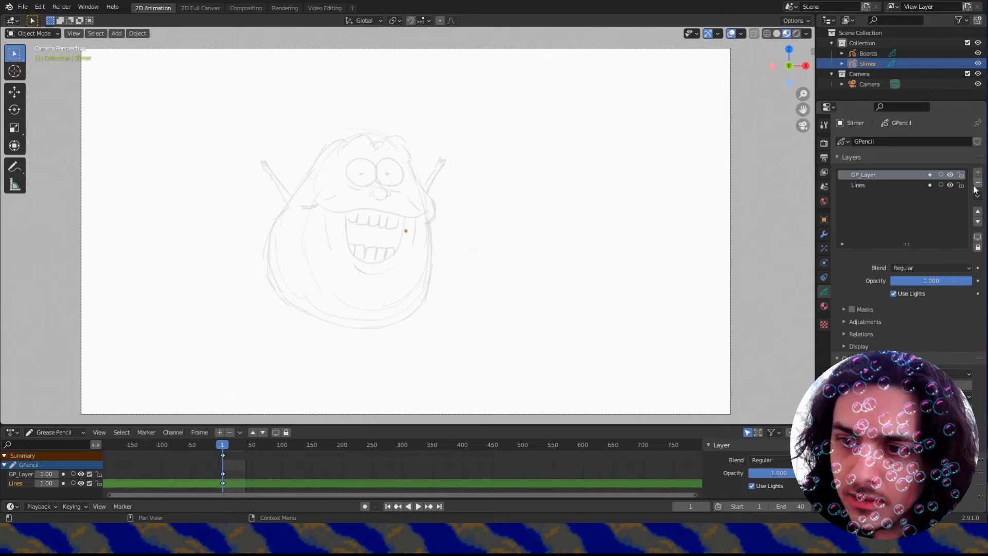
{"action": "left_click", "coordinate": [976, 221]}
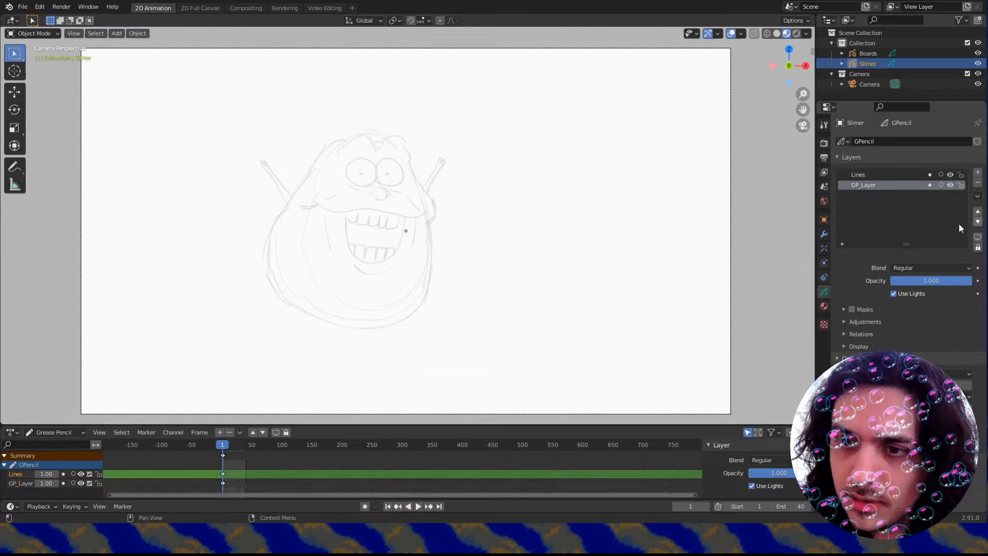
{"action": "double_click", "coordinate": [863, 188]}
{"action": "type", "text": "Fills"}
{"action": "key", "text": "Return"}
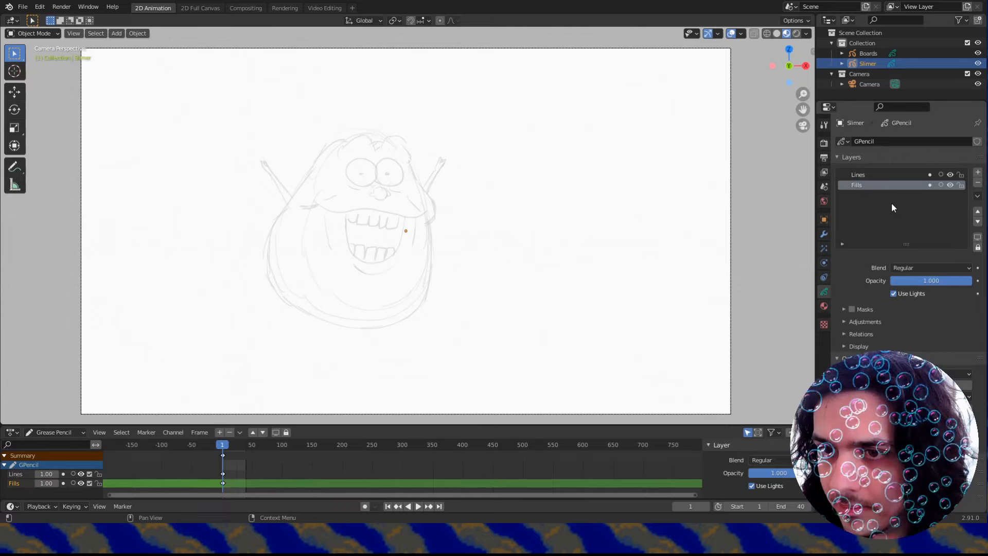
{"action": "left_click", "coordinate": [859, 173]}
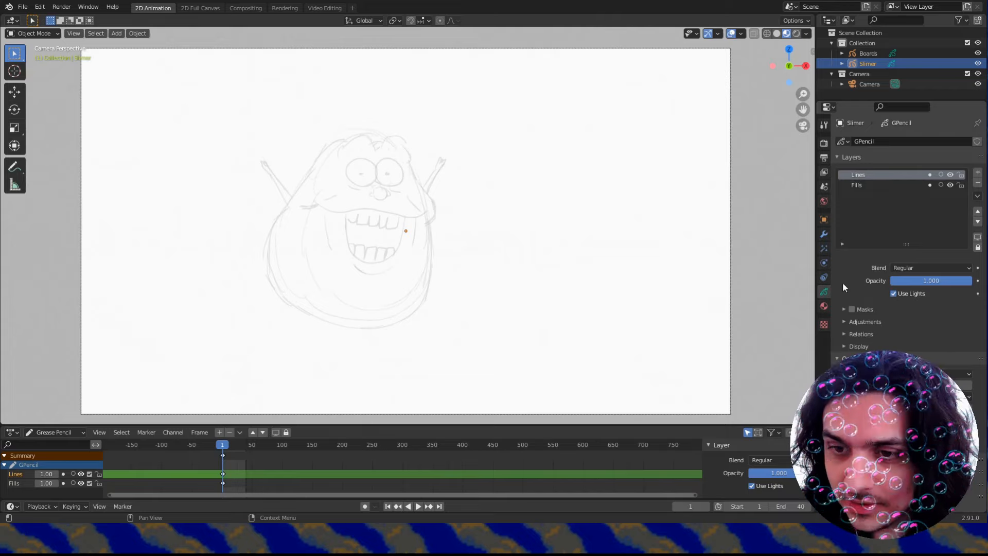
Assign the existing Solid Stroke and Solid Fill materials to the Slimer object in two slots, and make Solid Stroke active.
{"action": "left_click", "coordinate": [824, 306]}
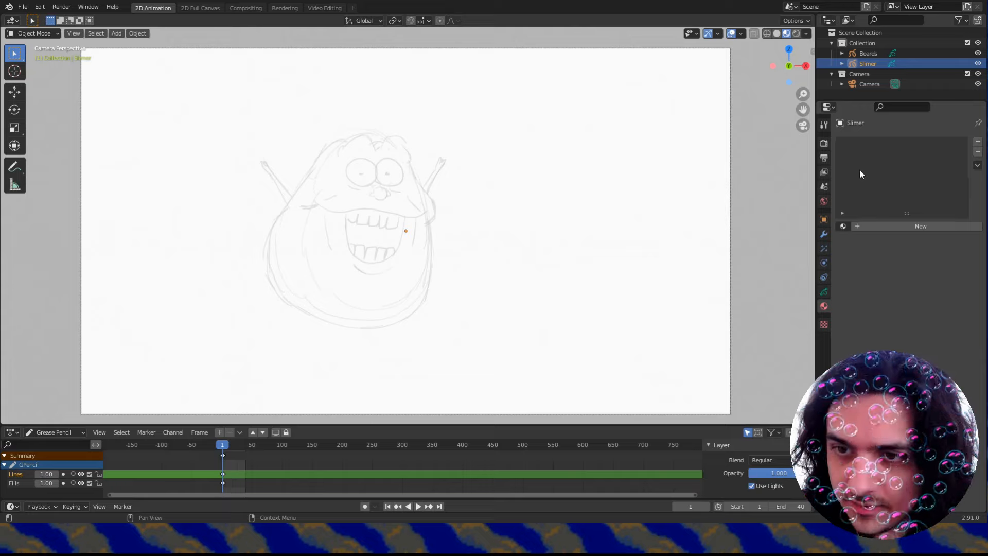
{"action": "left_click", "coordinate": [842, 226]}
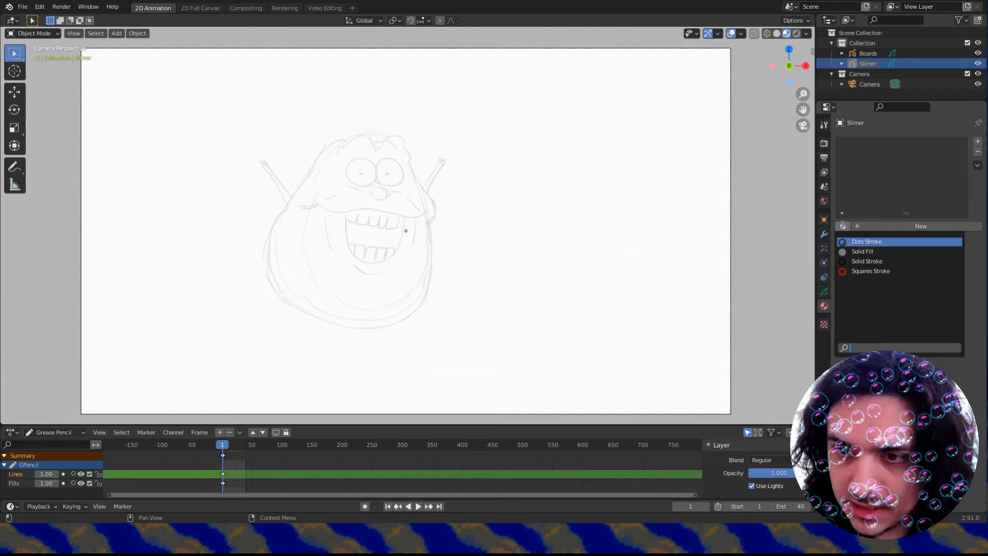
{"action": "left_click", "coordinate": [862, 262]}
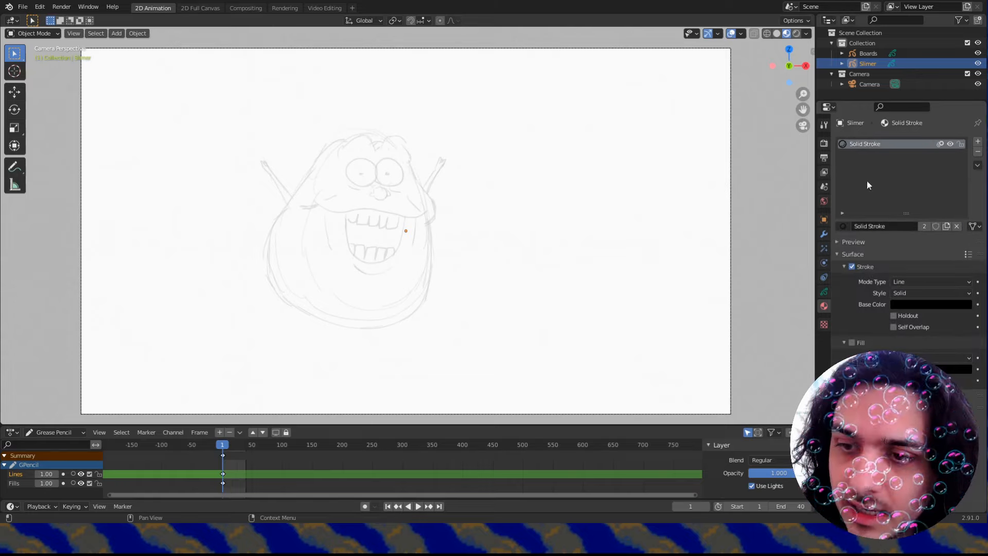
{"action": "left_click", "coordinate": [979, 142]}
{"action": "left_click", "coordinate": [843, 226]}
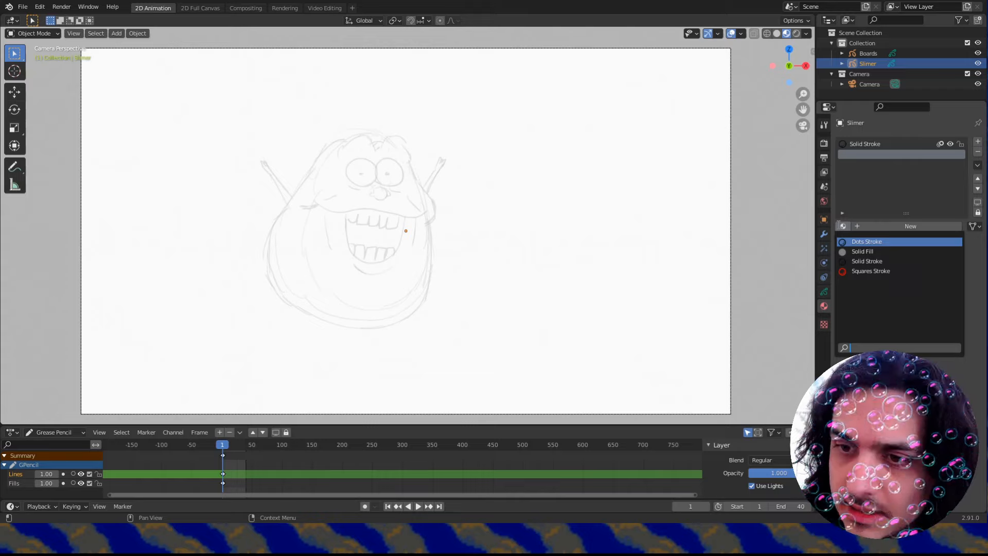
{"action": "left_click", "coordinate": [863, 251]}
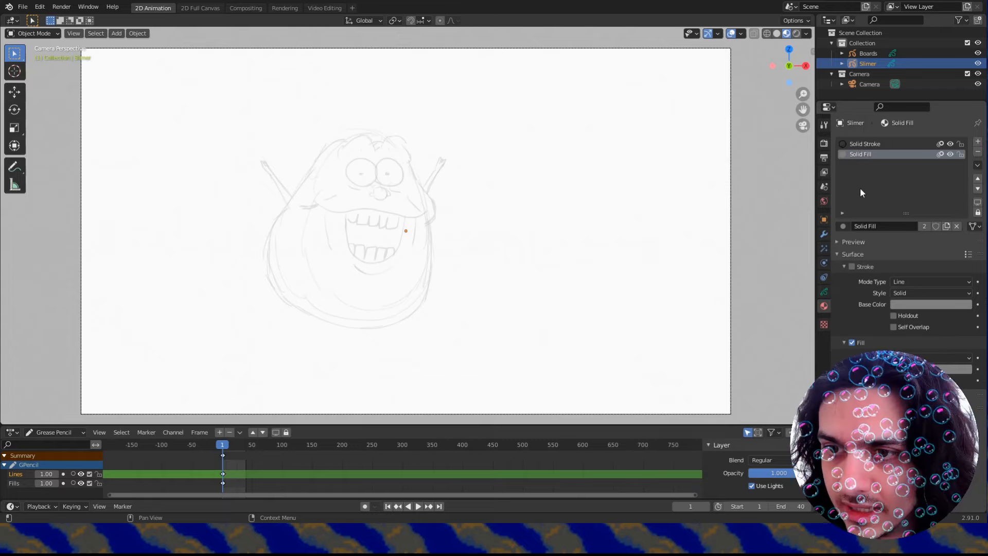
{"action": "left_click", "coordinate": [853, 145]}
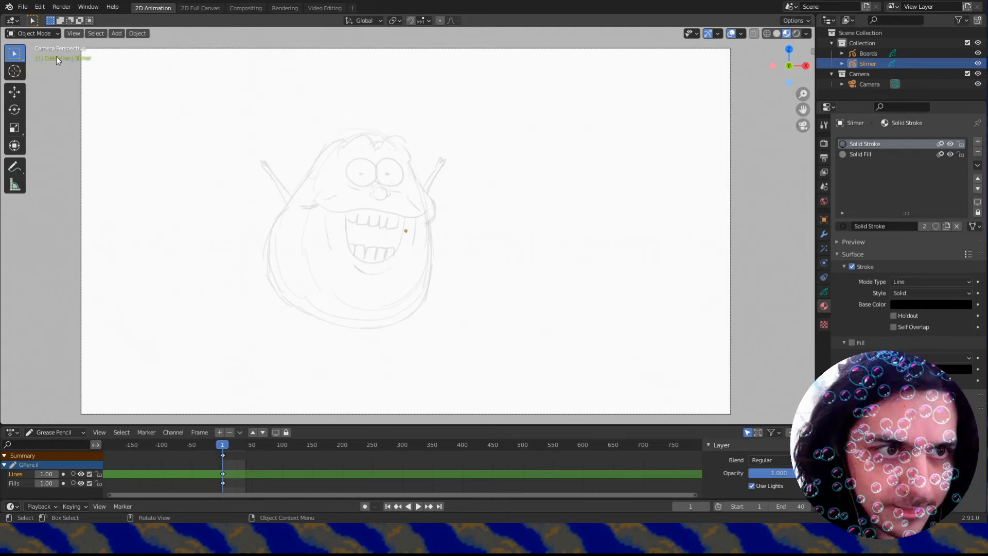
Switch the Slimer object to Draw mode and choose the Ink Pen Rough brush.
{"action": "left_click", "coordinate": [29, 31]}
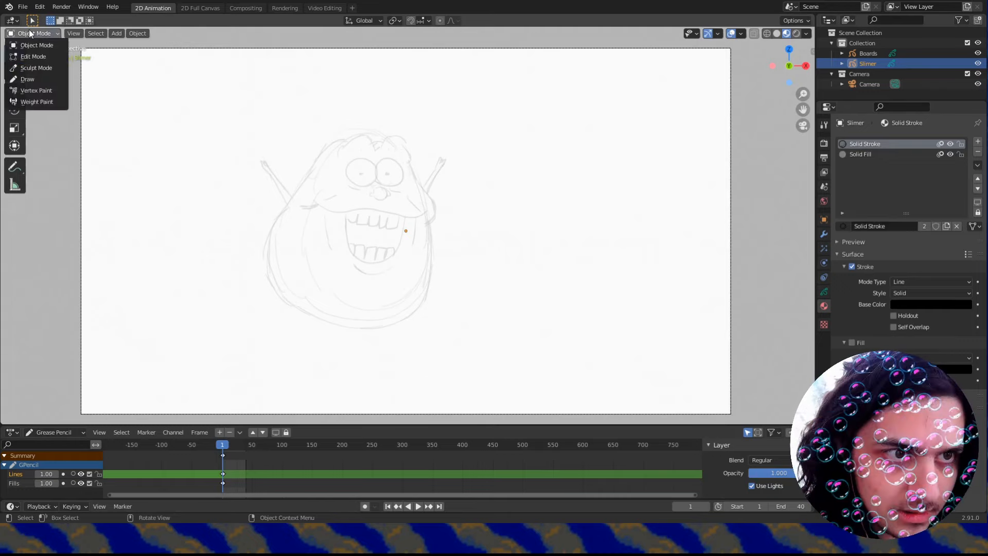
{"action": "left_click", "coordinate": [23, 79]}
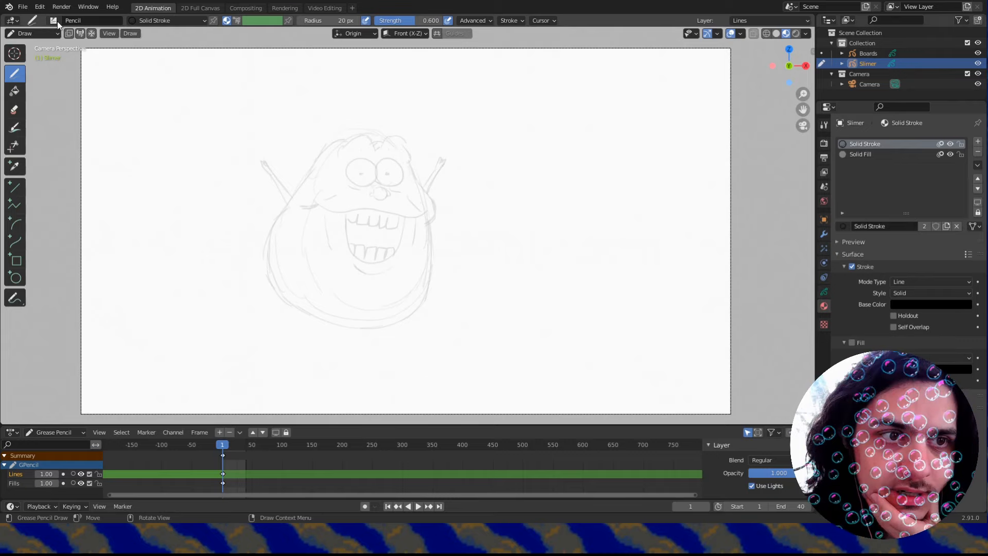
{"action": "left_click", "coordinate": [85, 21]}
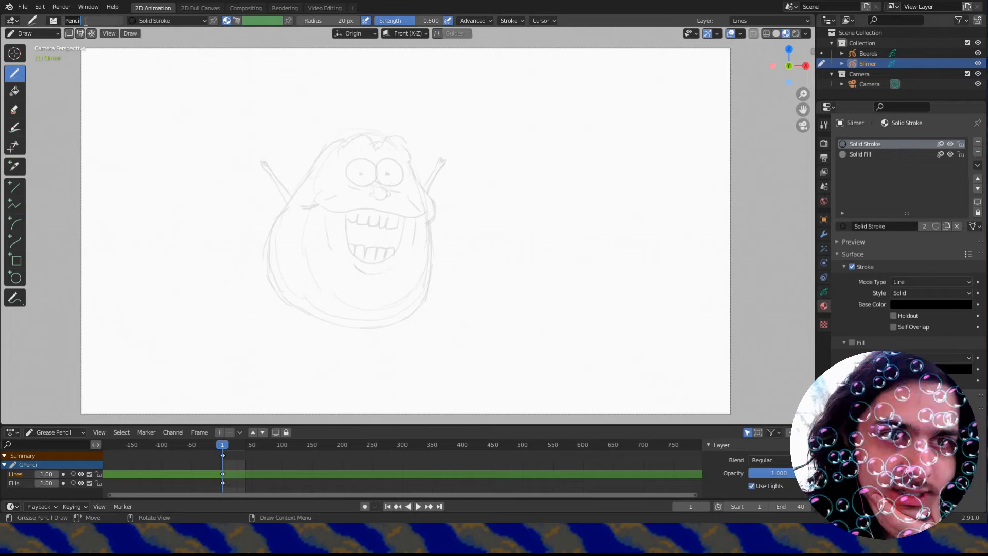
{"action": "left_click", "coordinate": [49, 24]}
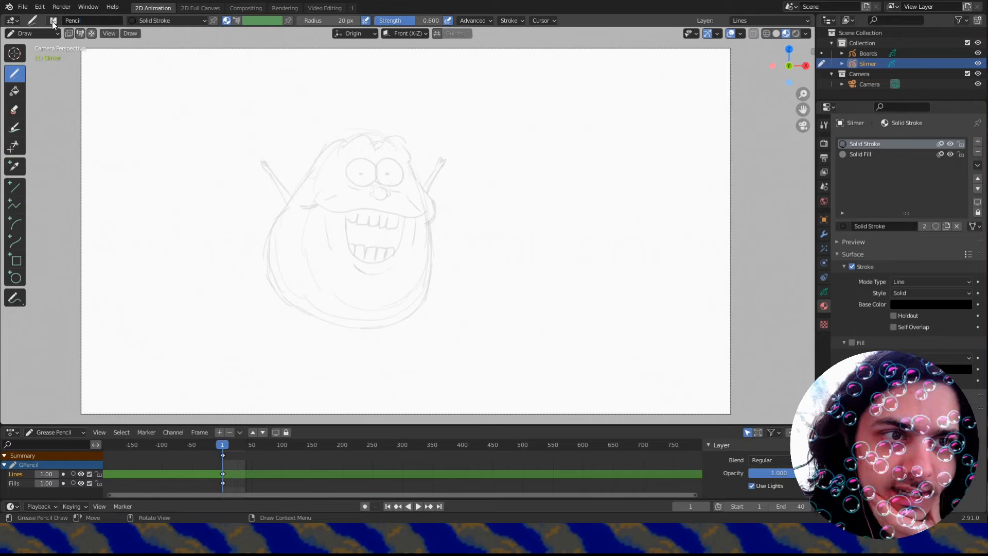
{"action": "left_click", "coordinate": [53, 21]}
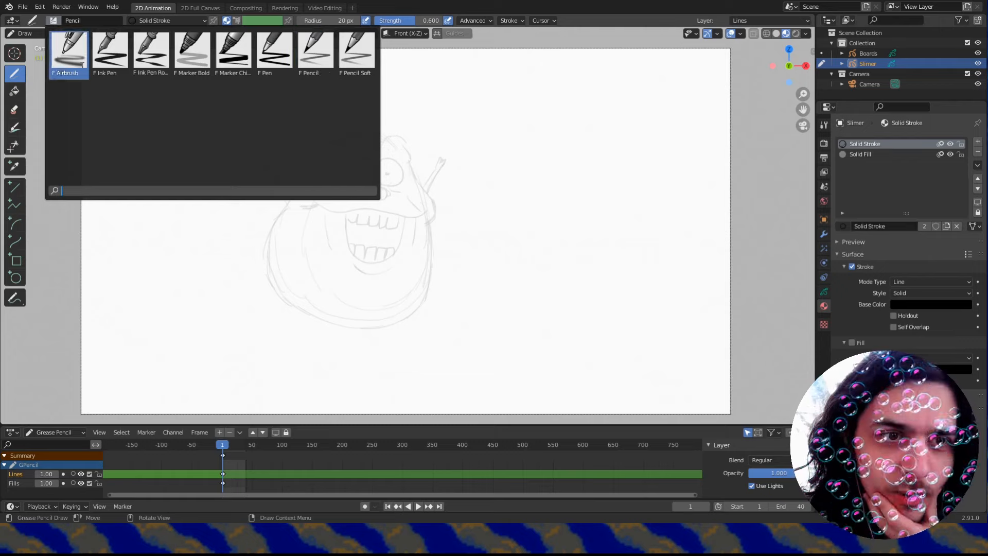
{"action": "left_click", "coordinate": [150, 65]}
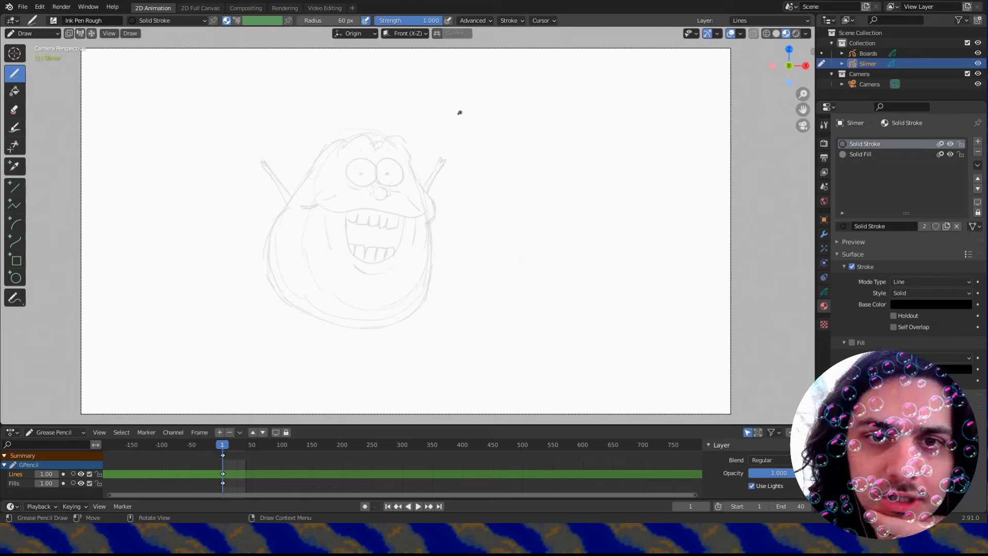
Set the Ink Pen Rough brush's Active Smooth to 0.000 and its Input Samples to 0.
{"action": "left_click", "coordinate": [486, 21]}
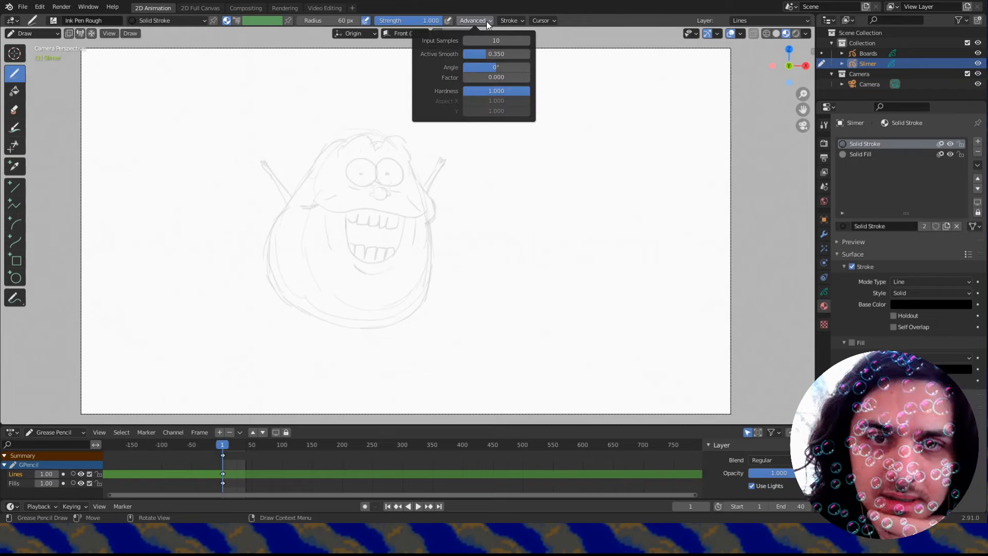
{"action": "mouse_move", "coordinate": [500, 20]}
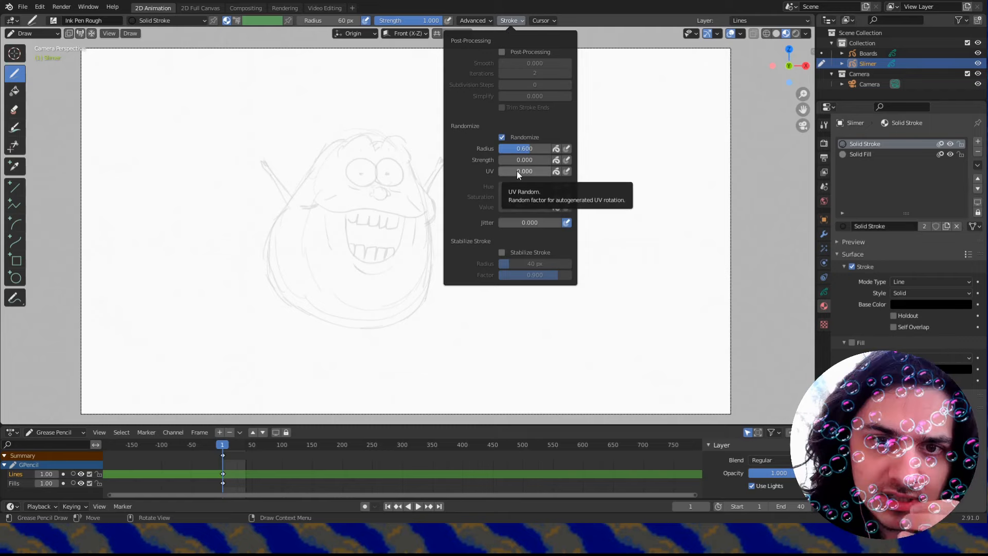
{"action": "mouse_move", "coordinate": [539, 21]}
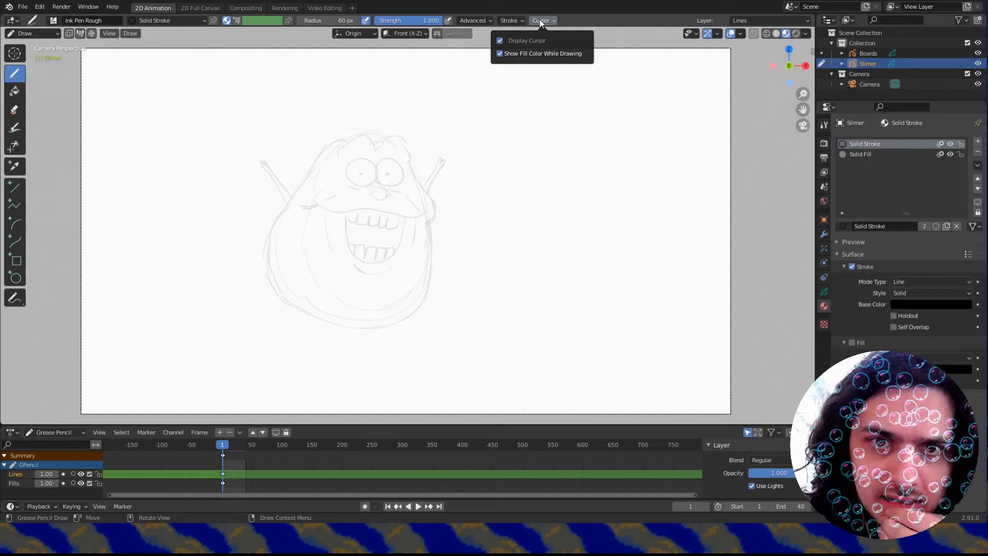
{"action": "mouse_move", "coordinate": [466, 22]}
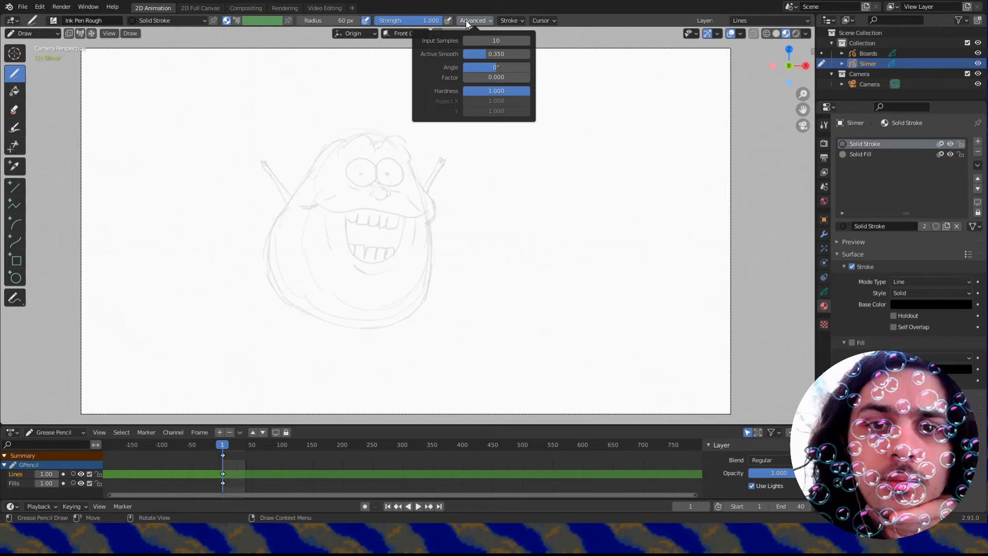
{"action": "left_click_drag", "start_coordinate": [495, 54], "coordinate": [465, 54]}
{"action": "left_click", "coordinate": [493, 40]}
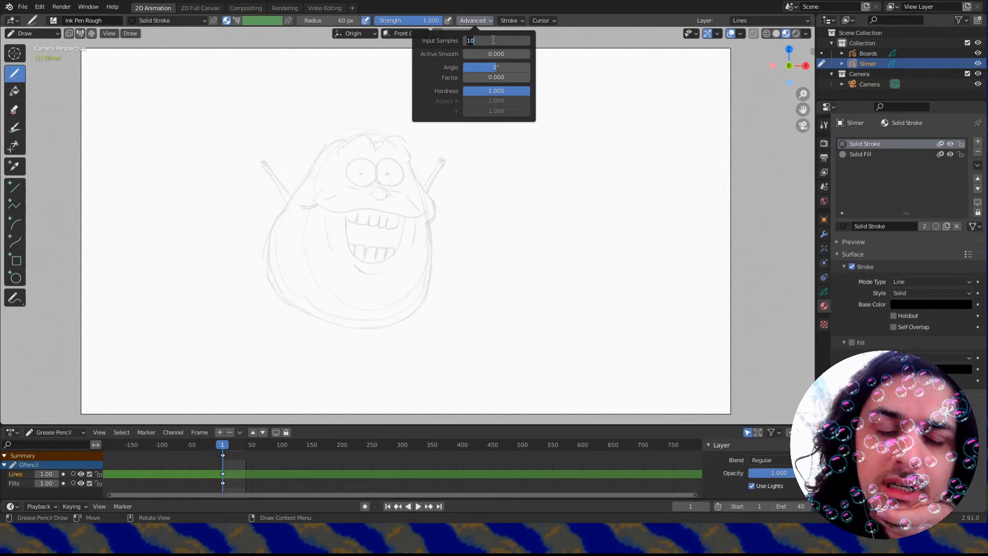
{"action": "type", "text": "0"}
{"action": "key", "text": "Return"}
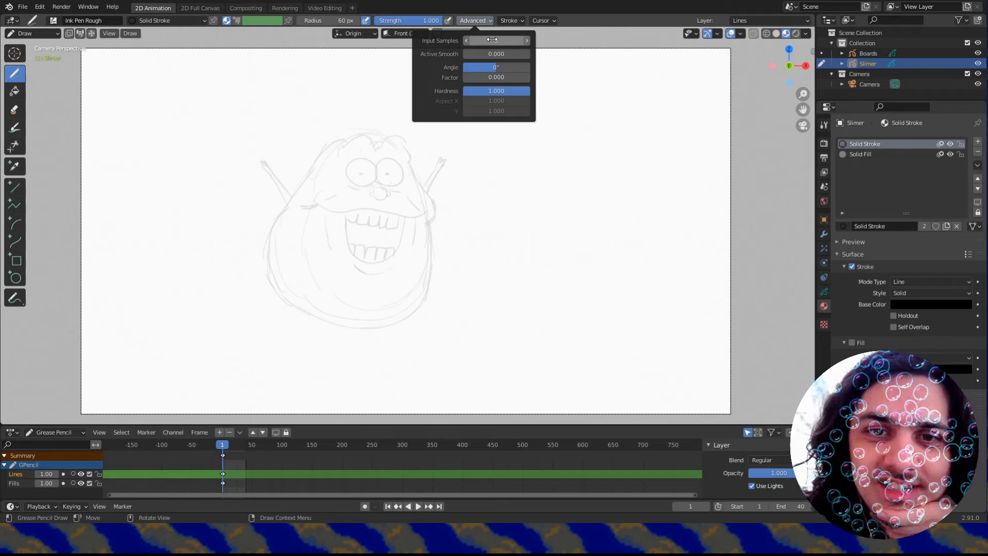
Set the brush's randomized radius to 0.300 and its stroke radius to 20 px.
{"action": "left_click", "coordinate": [511, 23]}
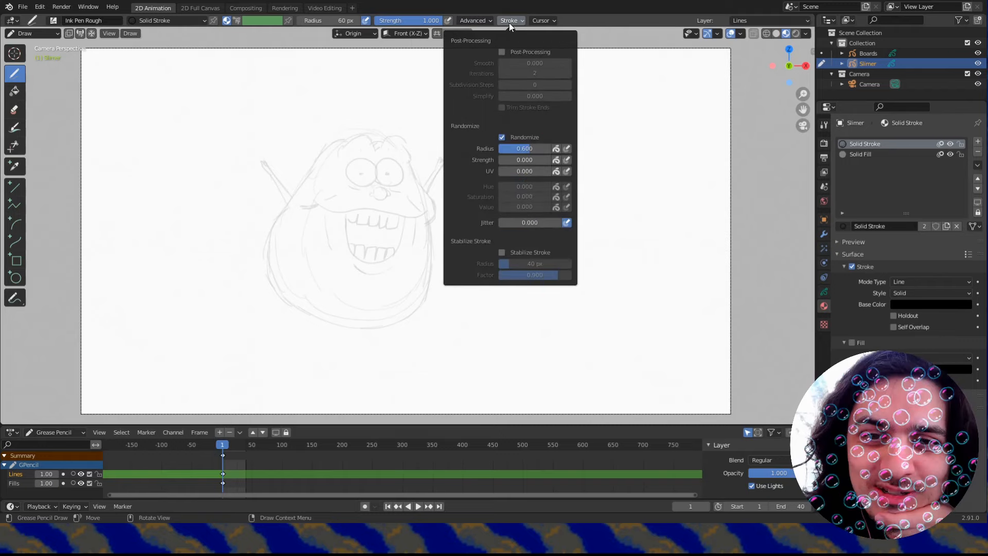
{"action": "left_click", "coordinate": [536, 146]}
{"action": "type", "text": "0.6"}
{"action": "key", "text": "Return"}
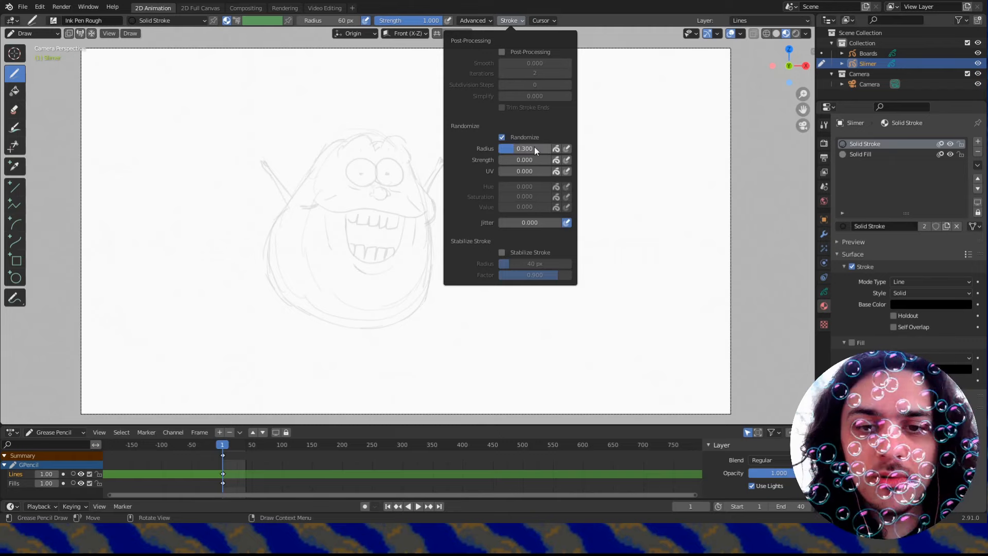
{"action": "left_click", "coordinate": [334, 21]}
{"action": "type", "text": "20"}
{"action": "key", "text": "Return"}
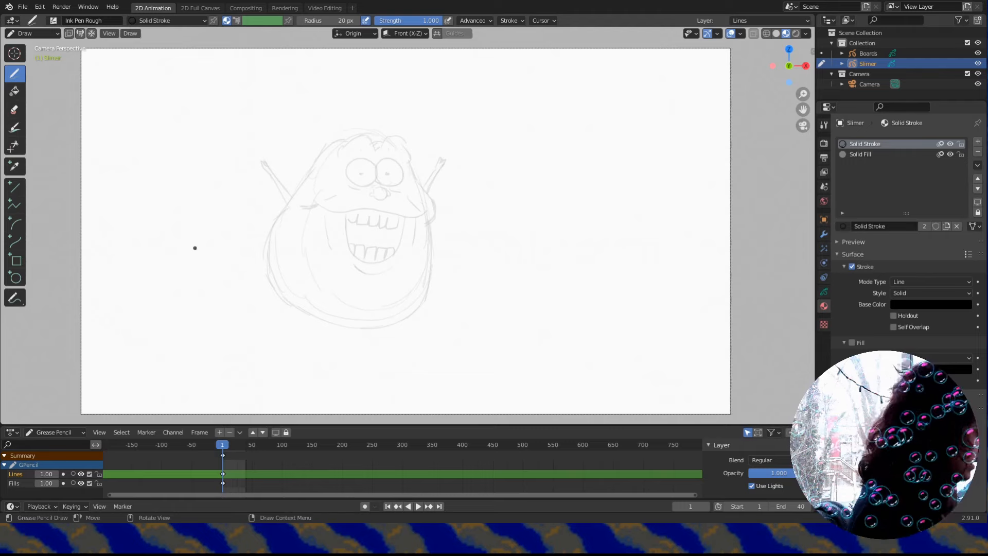
Examine the rough Slimer sketch from an angled view and back through the camera at different zoom levels.
{"action": "mouse_move", "coordinate": [271, 224]}
{"action": "middle_mouse_down", "text": "shift"}
{"action": "mouse_move", "coordinate": [298, 216]}
{"action": "mouse_move", "coordinate": [282, 221]}
{"action": "mouse_move", "coordinate": [281, 212]}
{"action": "mouse_move", "coordinate": [287, 220]}
{"action": "middle_mouse_up", "text": "shift"}
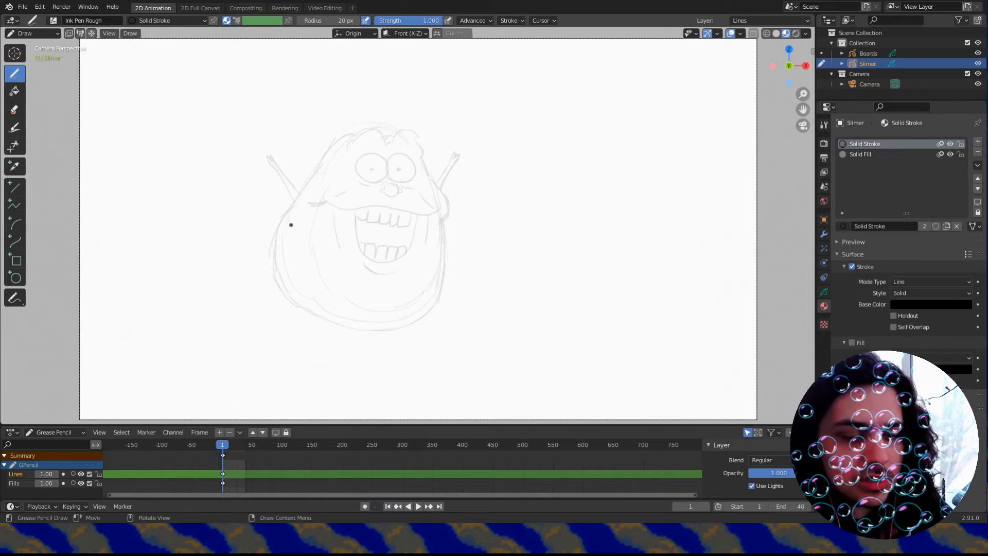
{"action": "key", "text": "shift"}
{"action": "mouse_move", "coordinate": [392, 205]}
{"action": "middle_mouse_down", "text": "shift"}
{"action": "mouse_move", "coordinate": [430, 218]}
{"action": "mouse_move", "coordinate": [434, 205]}
{"action": "mouse_move", "coordinate": [400, 216]}
{"action": "mouse_move", "coordinate": [438, 218]}
{"action": "mouse_move", "coordinate": [441, 196]}
{"action": "mouse_move", "coordinate": [423, 211]}
{"action": "middle_mouse_up", "text": "shift"}
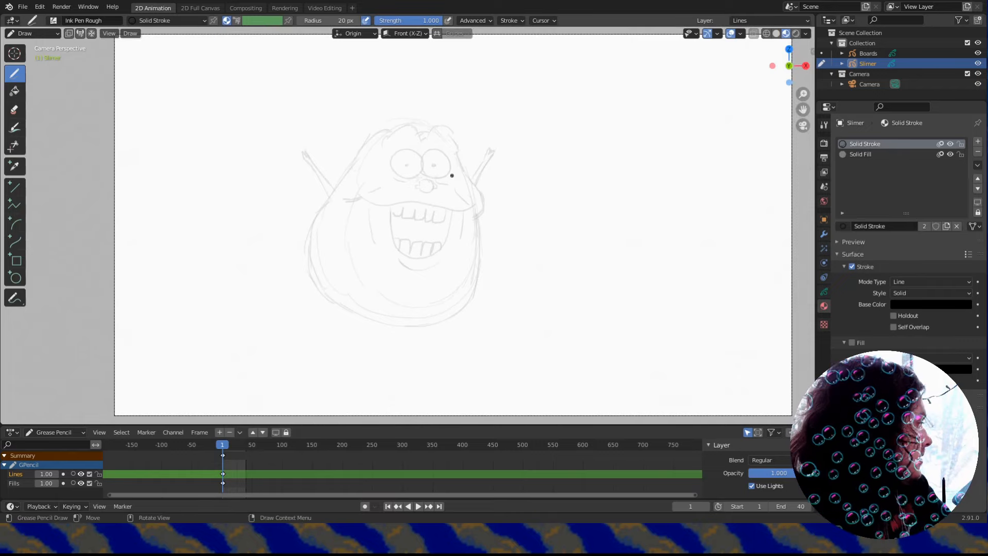
{"action": "mouse_move", "coordinate": [463, 168]}
{"action": "middle_mouse_down"}
{"action": "mouse_move", "coordinate": [459, 183]}
{"action": "mouse_move", "coordinate": [439, 188]}
{"action": "mouse_move", "coordinate": [478, 183]}
{"action": "mouse_move", "coordinate": [451, 170]}
{"action": "mouse_move", "coordinate": [406, 196]}
{"action": "mouse_move", "coordinate": [418, 218]}
{"action": "mouse_move", "coordinate": [534, 187]}
{"action": "mouse_move", "coordinate": [483, 210]}
{"action": "mouse_move", "coordinate": [427, 203]}
{"action": "mouse_move", "coordinate": [509, 192]}
{"action": "middle_mouse_up"}
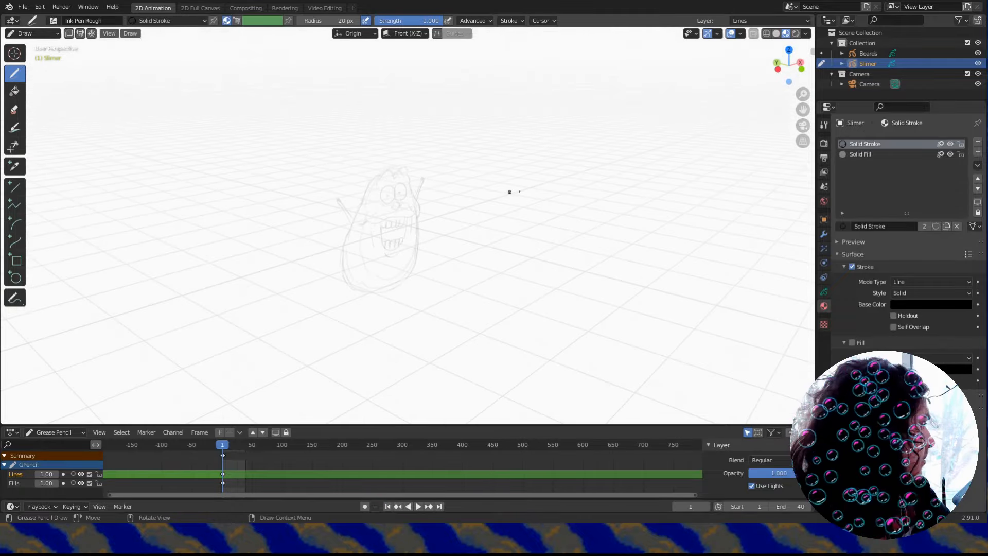
{"action": "left_click", "coordinate": [802, 126]}
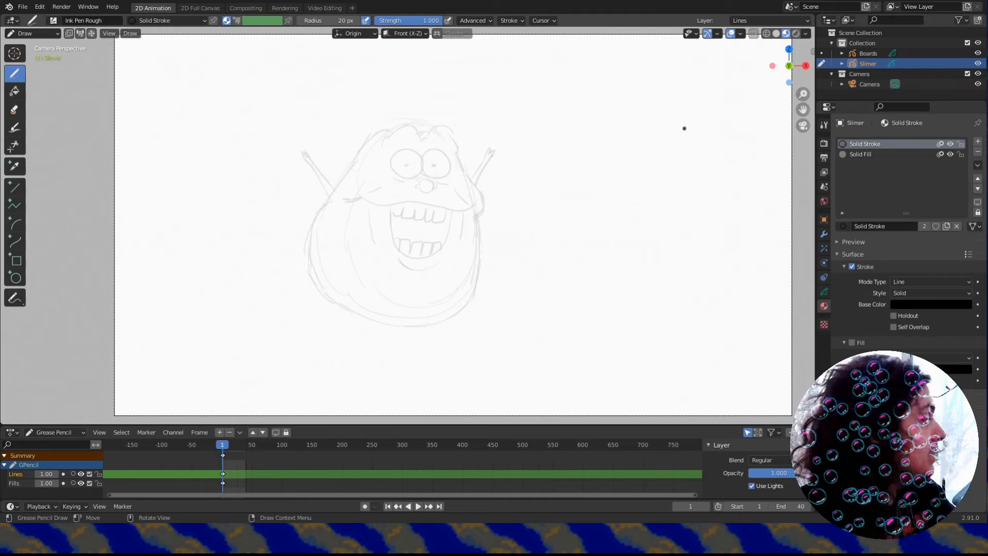
{"action": "mouse_move", "coordinate": [626, 162]}
{"action": "middle_mouse_down", "text": "shift"}
{"action": "mouse_move", "coordinate": [594, 172]}
{"action": "mouse_move", "coordinate": [630, 168]}
{"action": "middle_mouse_up", "text": "shift"}
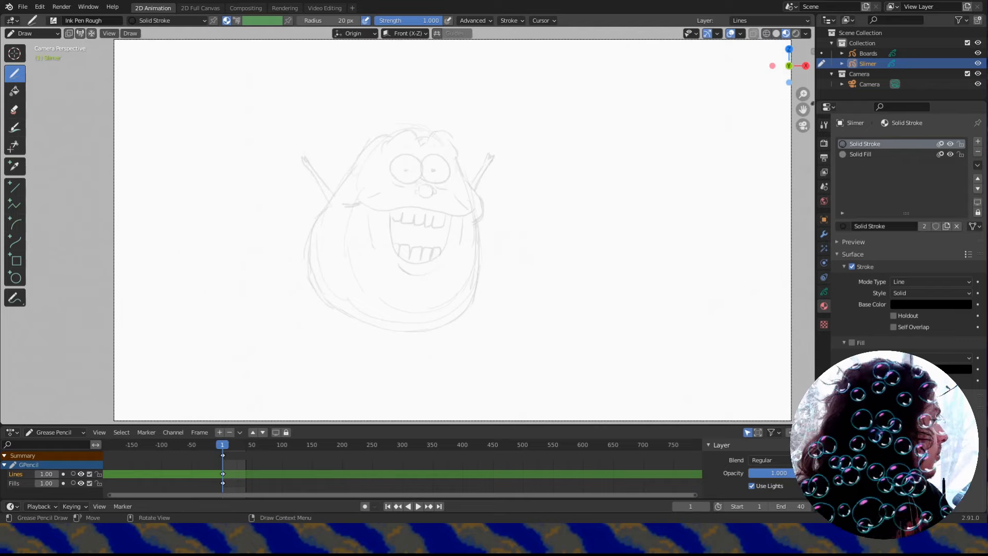
{"action": "mouse_move", "coordinate": [802, 107]}
{"action": "left_mouse_down"}
{"action": "mouse_move", "coordinate": [792, 110]}
{"action": "mouse_move", "coordinate": [831, 94]}
{"action": "mouse_move", "coordinate": [833, 133]}
{"action": "mouse_move", "coordinate": [764, 113]}
{"action": "mouse_move", "coordinate": [790, 112]}
{"action": "mouse_move", "coordinate": [800, 90]}
{"action": "mouse_move", "coordinate": [793, 75]}
{"action": "mouse_move", "coordinate": [806, 112]}
{"action": "mouse_move", "coordinate": [795, 105]}
{"action": "left_mouse_up"}
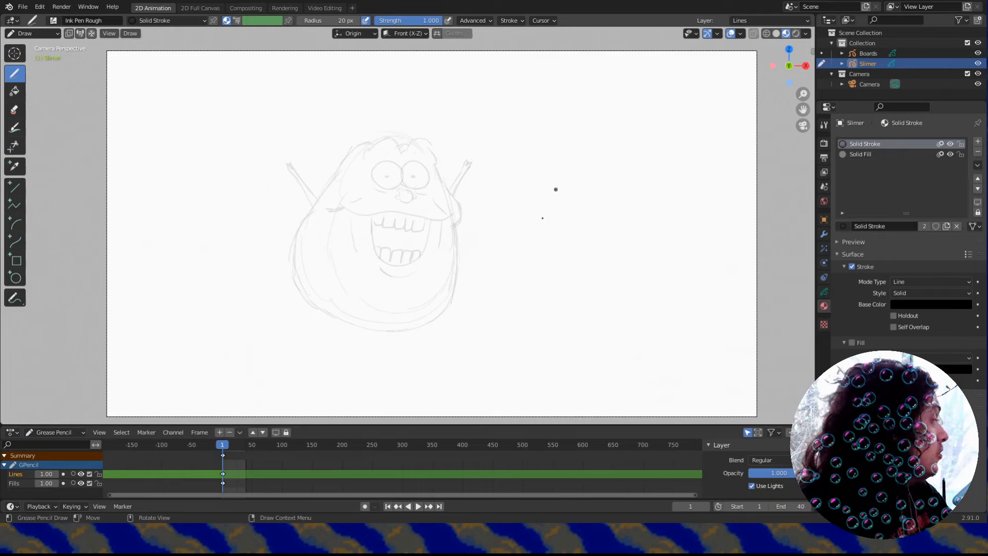
{"action": "scroll", "coordinate": [476, 205], "scroll_direction": "down", "scroll_amount": 1}
{"action": "scroll", "coordinate": [476, 205], "scroll_direction": "up", "scroll_amount": 2}
{"action": "scroll", "coordinate": [475, 205], "scroll_direction": "down", "scroll_amount": 1}
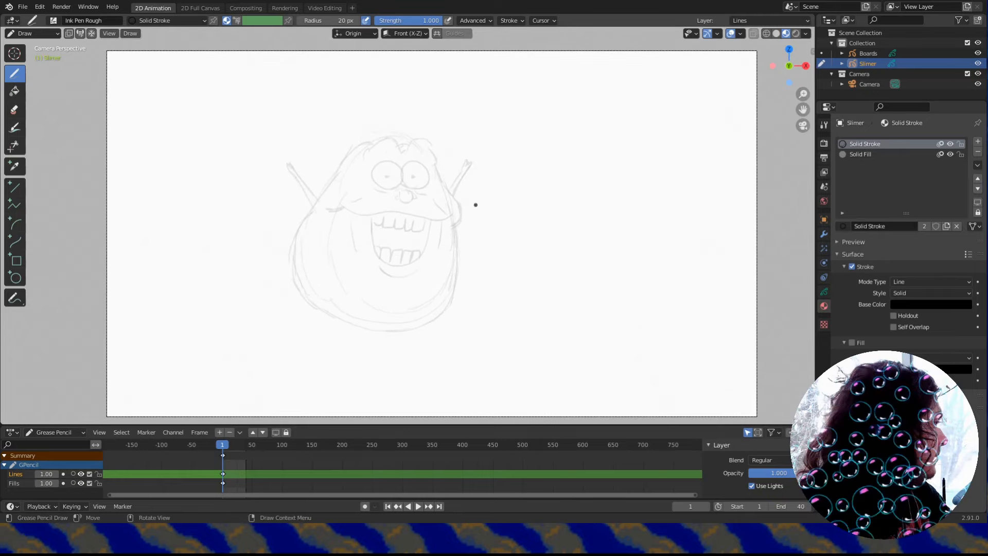
{"action": "left_click_drag", "start_coordinate": [802, 93], "coordinate": [795, 111]}
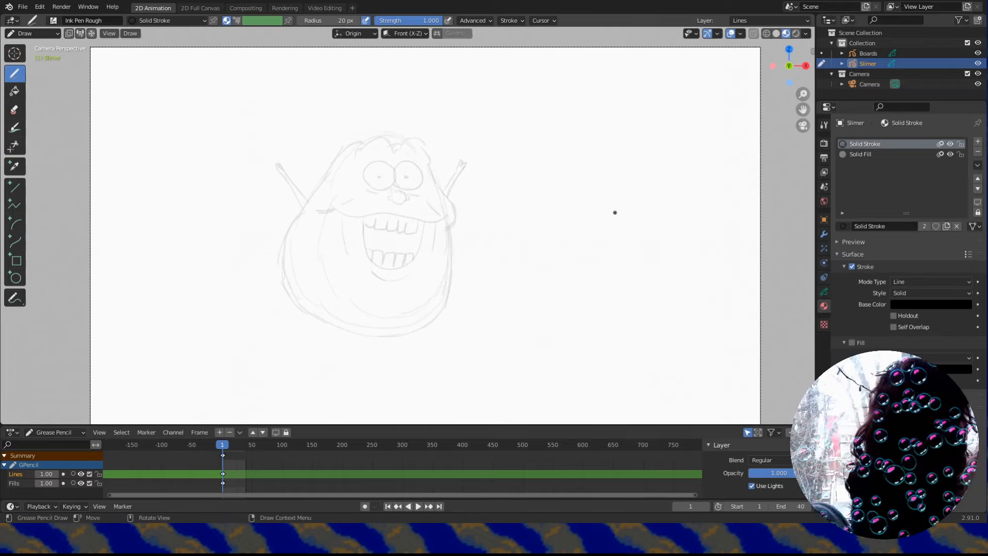
{"action": "middle_click_drag", "start_coordinate": [265, 260], "coordinate": [284, 248], "text": "shift"}
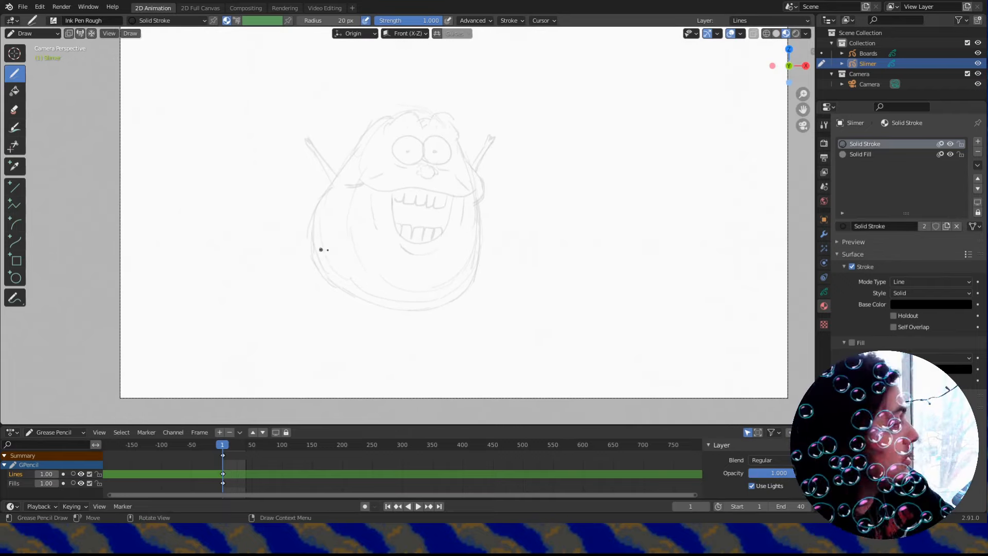
{"action": "middle_click_drag", "start_coordinate": [405, 219], "coordinate": [407, 213], "text": "ctrl"}
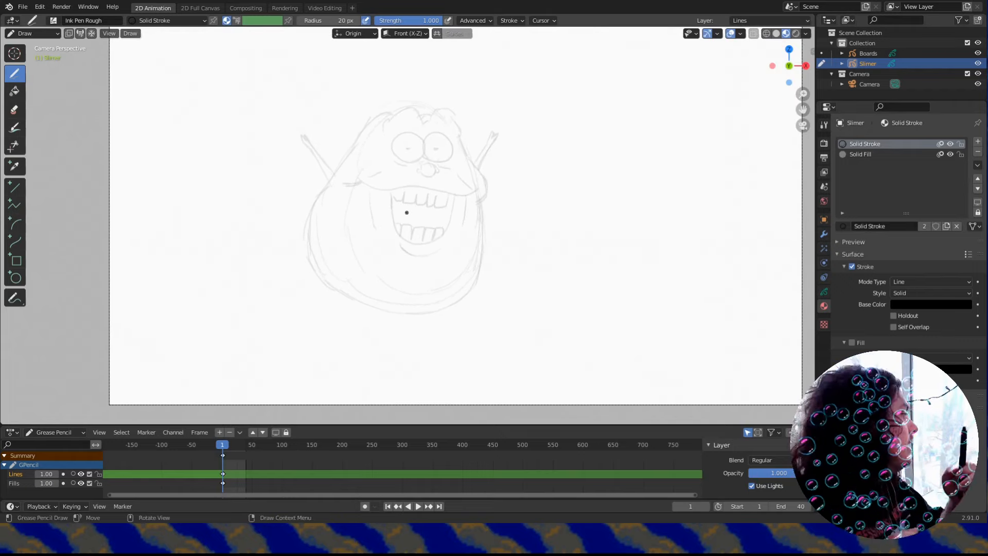
Ink Slimer's cheek creases, upper lip, chin line and the smile lines beside the mouth over the rough sketch.
{"action": "scroll", "coordinate": [407, 213], "scroll_direction": "up", "scroll_amount": 2}
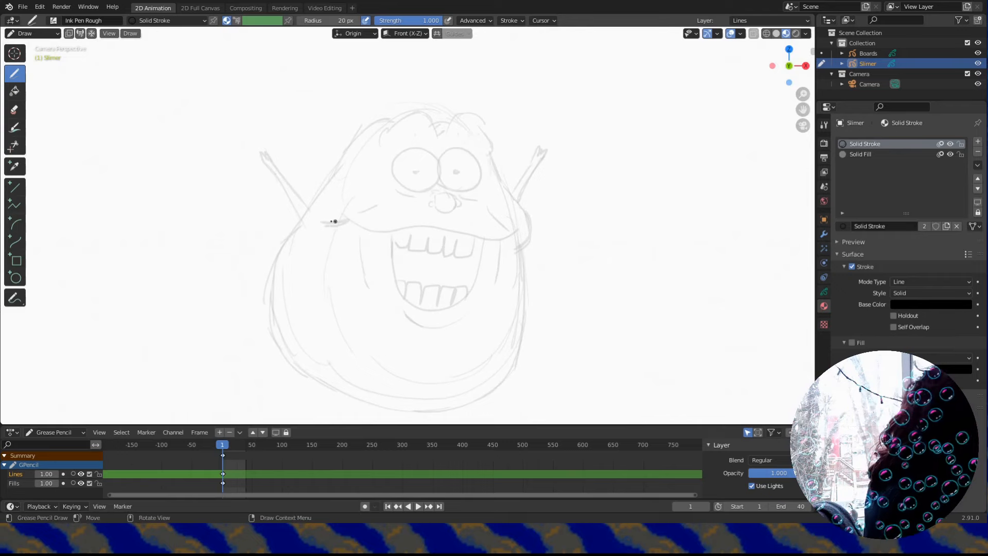
{"action": "left_click_drag", "start_coordinate": [325, 222], "coordinate": [373, 203]}
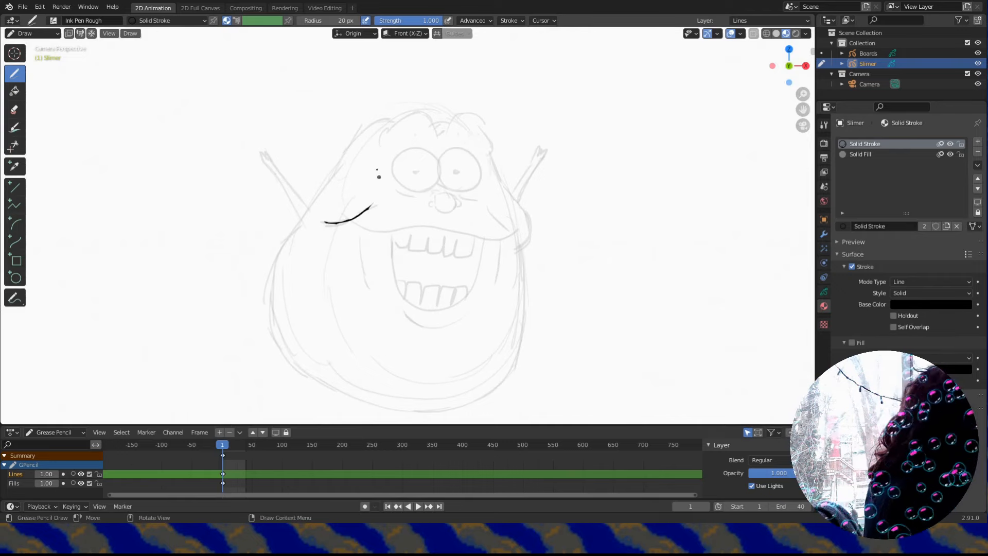
{"action": "key", "text": "ctrl+z"}
{"action": "left_click_drag", "start_coordinate": [321, 223], "coordinate": [351, 219]}
{"action": "mouse_move", "coordinate": [375, 205]}
{"action": "left_mouse_down"}
{"action": "mouse_move", "coordinate": [356, 215]}
{"action": "mouse_move", "coordinate": [519, 235]}
{"action": "left_mouse_up"}
{"action": "left_click_drag", "start_coordinate": [490, 213], "coordinate": [519, 235]}
{"action": "mouse_move", "coordinate": [391, 231]}
{"action": "left_mouse_down"}
{"action": "mouse_move", "coordinate": [413, 303]}
{"action": "mouse_move", "coordinate": [482, 239]}
{"action": "left_mouse_up"}
{"action": "left_click_drag", "start_coordinate": [465, 311], "coordinate": [398, 307]}
{"action": "left_click_drag", "start_coordinate": [359, 234], "coordinate": [367, 288]}
{"action": "left_click_drag", "start_coordinate": [499, 244], "coordinate": [493, 286]}
Ink Slimer's two raised arms with their small hands over the rough sketch.
{"action": "mouse_move", "coordinate": [503, 186]}
{"action": "left_mouse_down"}
{"action": "mouse_move", "coordinate": [515, 248]}
{"action": "mouse_move", "coordinate": [455, 405]}
{"action": "mouse_move", "coordinate": [268, 279]}
{"action": "mouse_move", "coordinate": [323, 189]}
{"action": "mouse_move", "coordinate": [394, 125]}
{"action": "mouse_move", "coordinate": [435, 127]}
{"action": "mouse_move", "coordinate": [492, 159]}
{"action": "mouse_move", "coordinate": [504, 190]}
{"action": "mouse_move", "coordinate": [538, 150]}
{"action": "mouse_move", "coordinate": [548, 157]}
{"action": "left_mouse_up"}
{"action": "left_click_drag", "start_coordinate": [545, 157], "coordinate": [517, 201]}
{"action": "left_click_drag", "start_coordinate": [304, 221], "coordinate": [261, 154]}
{"action": "left_click_drag", "start_coordinate": [264, 157], "coordinate": [312, 213]}
Ink Slimer's nose, eyes, teeth and full body outline, and add short crease strokes below the chin.
{"action": "mouse_move", "coordinate": [453, 204]}
{"action": "left_mouse_down"}
{"action": "mouse_move", "coordinate": [433, 195]}
{"action": "mouse_move", "coordinate": [458, 204]}
{"action": "left_mouse_up"}
{"action": "mouse_move", "coordinate": [439, 157]}
{"action": "left_mouse_down"}
{"action": "mouse_move", "coordinate": [407, 151]}
{"action": "mouse_move", "coordinate": [471, 153]}
{"action": "mouse_move", "coordinate": [442, 177]}
{"action": "mouse_move", "coordinate": [416, 172]}
{"action": "mouse_move", "coordinate": [458, 175]}
{"action": "left_mouse_up"}
{"action": "mouse_move", "coordinate": [392, 236]}
{"action": "left_mouse_down"}
{"action": "mouse_move", "coordinate": [409, 251]}
{"action": "mouse_move", "coordinate": [458, 252]}
{"action": "mouse_move", "coordinate": [474, 238]}
{"action": "left_mouse_up"}
{"action": "left_click_drag", "start_coordinate": [398, 281], "coordinate": [463, 303]}
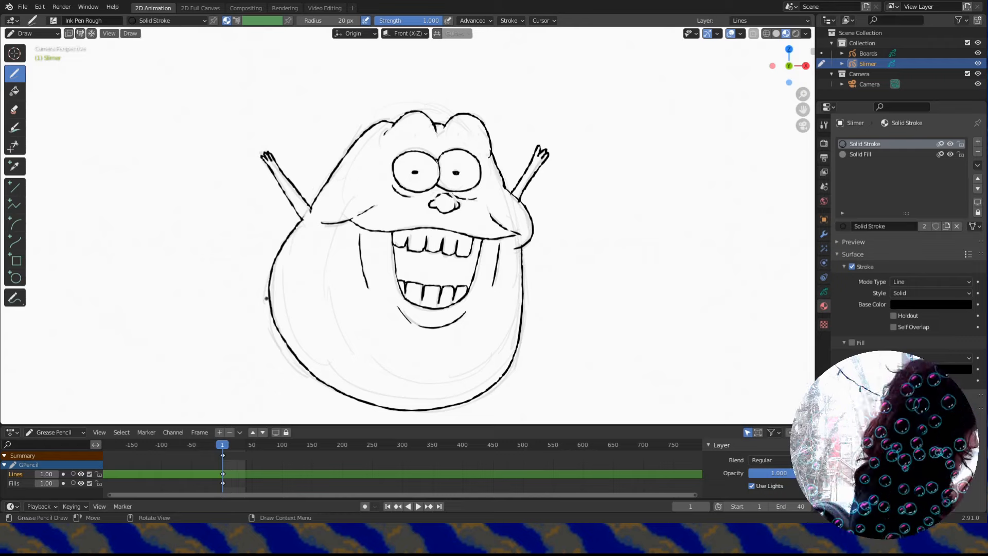
{"action": "left_click_drag", "start_coordinate": [451, 342], "coordinate": [418, 352]}
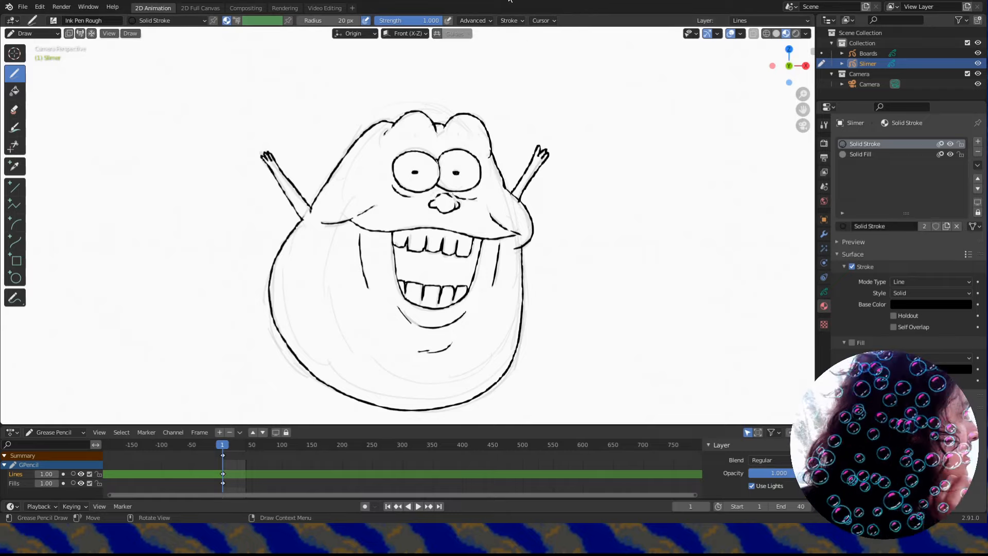
{"action": "scroll", "coordinate": [529, 257], "scroll_direction": "down", "scroll_amount": 1}
{"action": "mouse_move", "coordinate": [530, 258]}
{"action": "middle_mouse_down", "text": "shift"}
{"action": "mouse_move", "coordinate": [515, 210]}
{"action": "mouse_move", "coordinate": [527, 224]}
{"action": "middle_mouse_up", "text": "shift"}
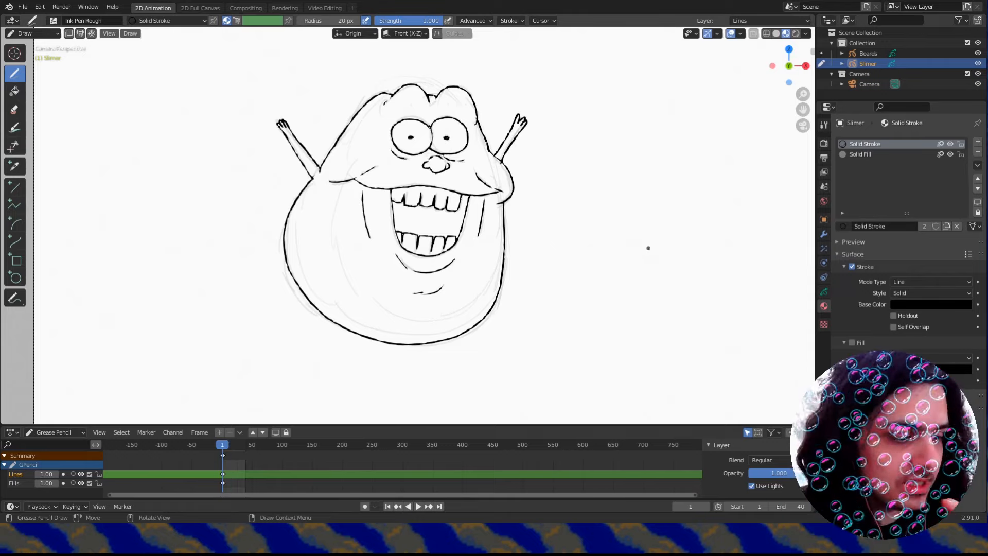
Rename the Solid Fill material to Slimer-Green.
{"action": "left_click", "coordinate": [878, 155]}
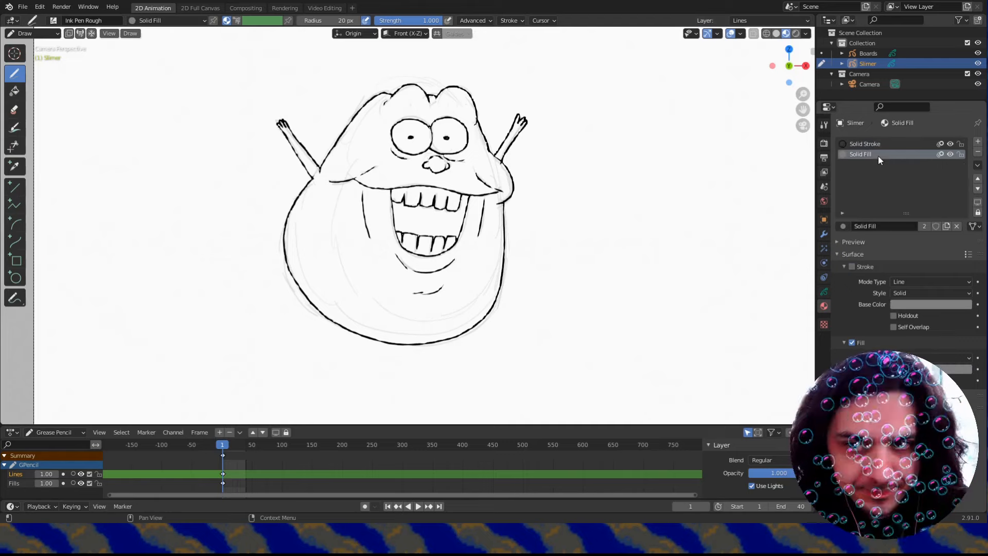
{"action": "double_click", "coordinate": [879, 226]}
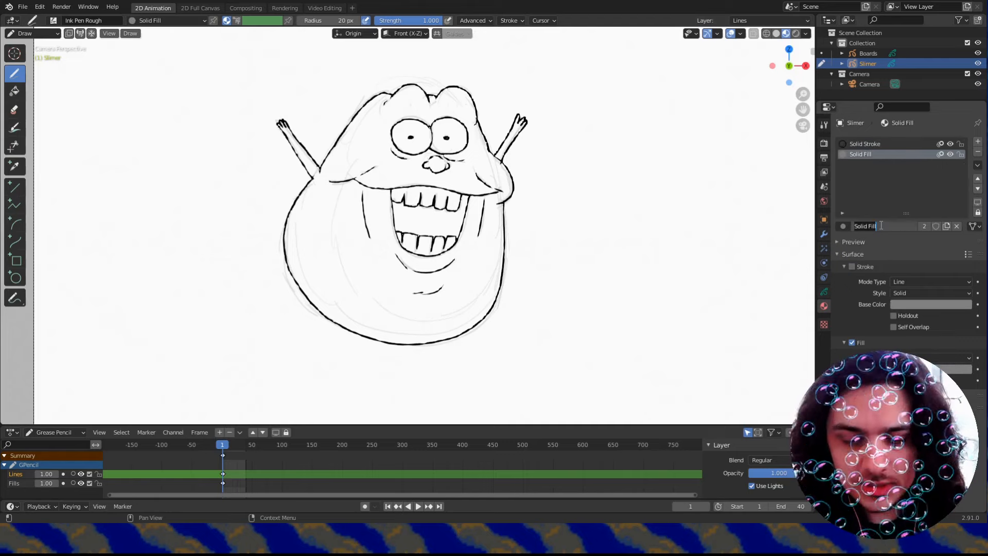
{"action": "type", "text": "Slimer"}
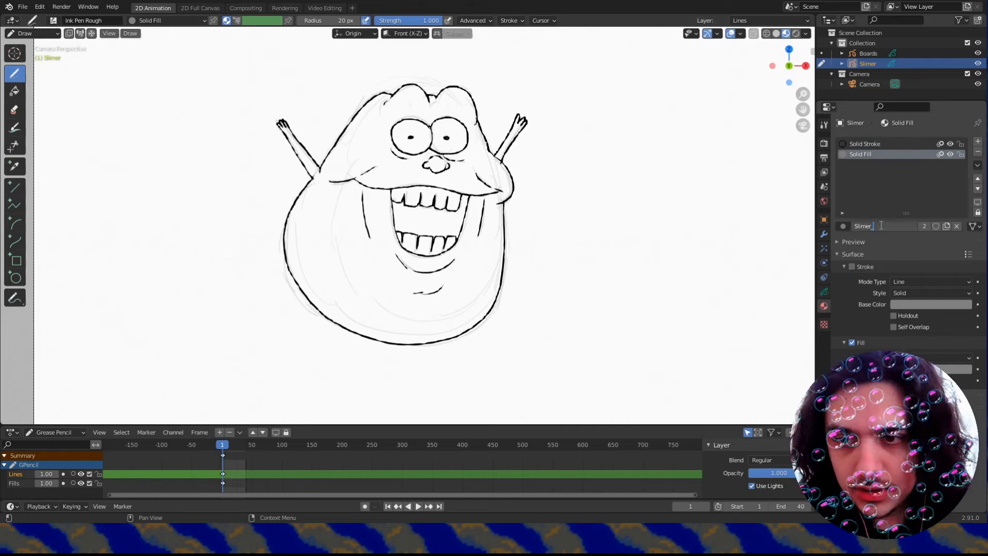
{"action": "type", "text": "-Green"}
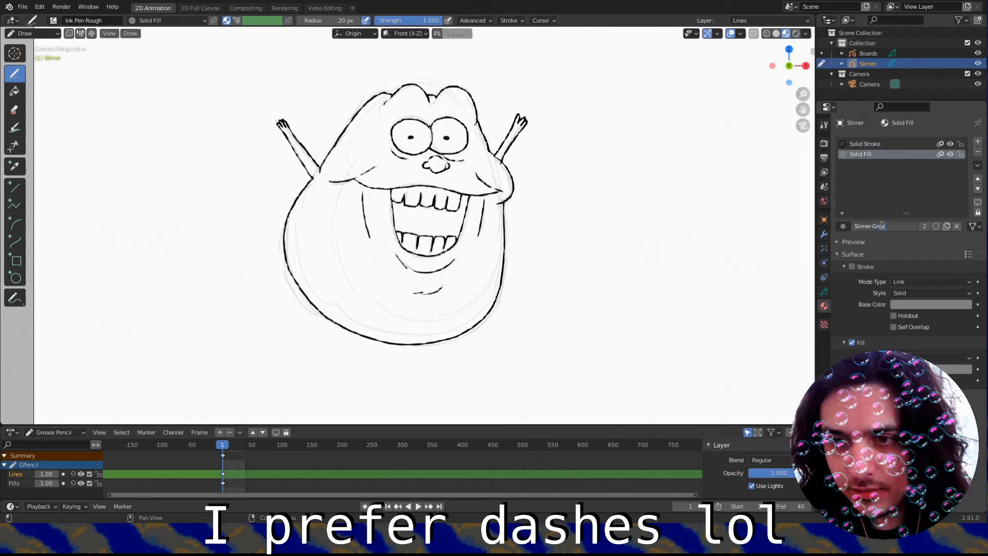
{"action": "key", "text": "Return"}
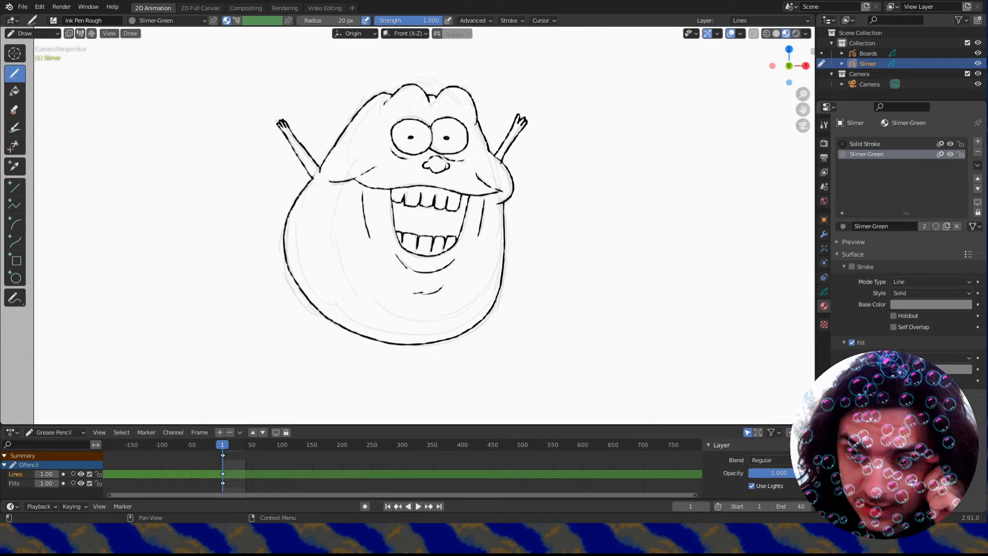
Set the Slimer-Green material's fill color to a bright medium green.
{"action": "left_click", "coordinate": [930, 304]}
{"action": "left_click", "coordinate": [899, 253]}
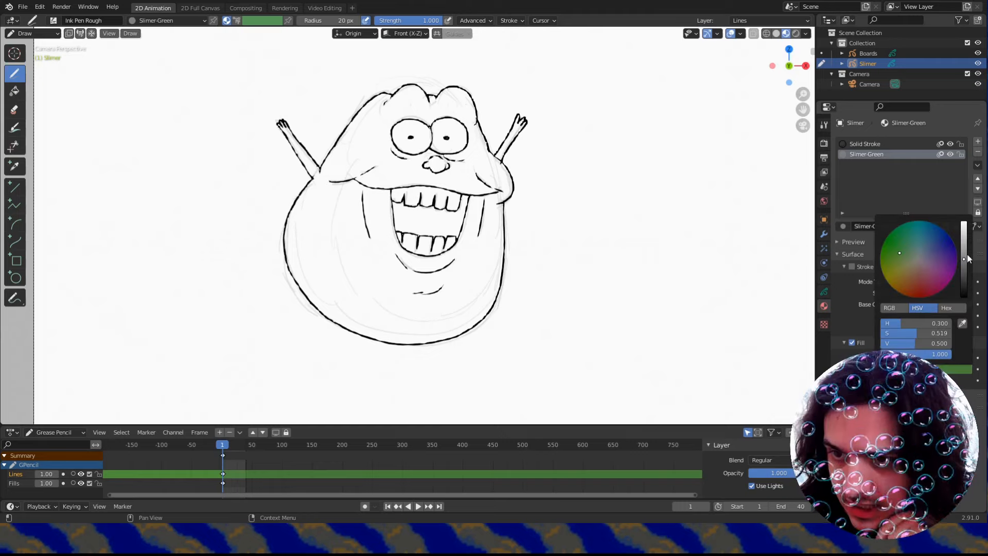
{"action": "left_click", "coordinate": [895, 251]}
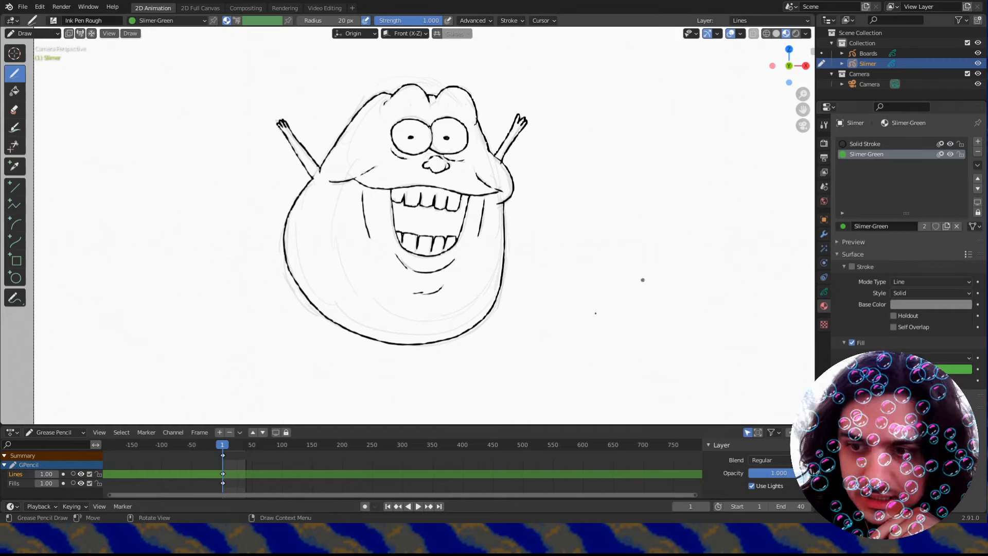
{"action": "left_click", "coordinate": [951, 369]}
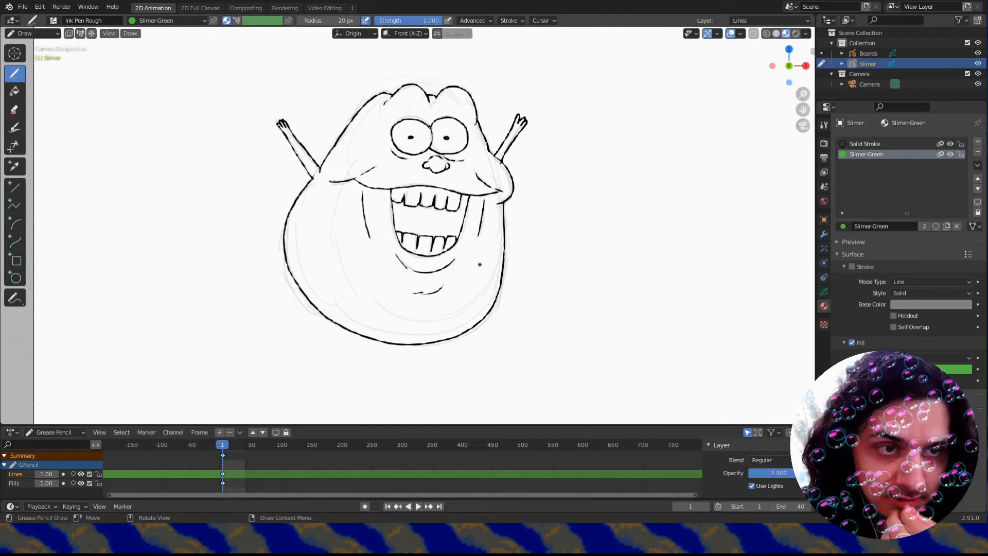
Try to fill Slimer's body on the Lines layer with Slimer-Green using the Fill tool, and undo the fill.
{"action": "left_click", "coordinate": [15, 91]}
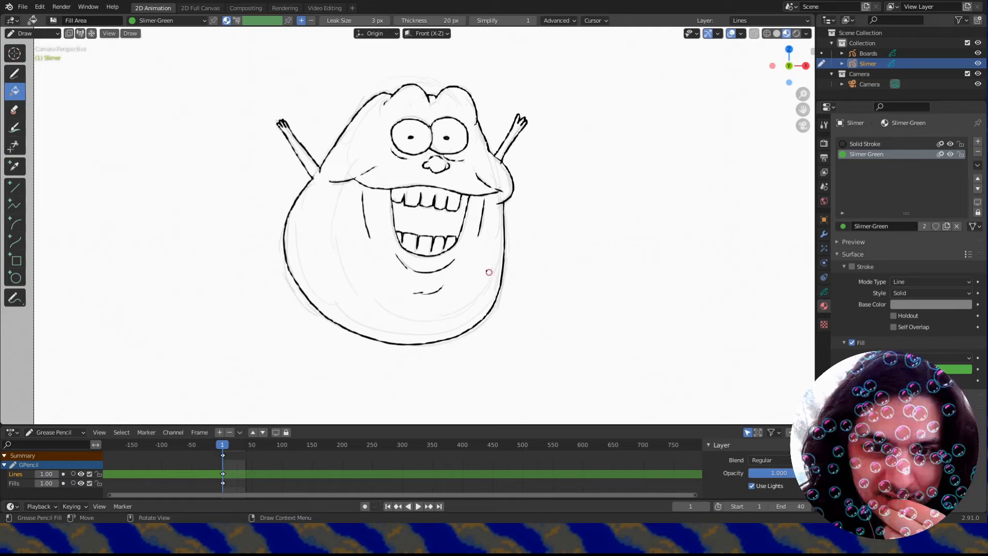
{"action": "left_click", "coordinate": [486, 269]}
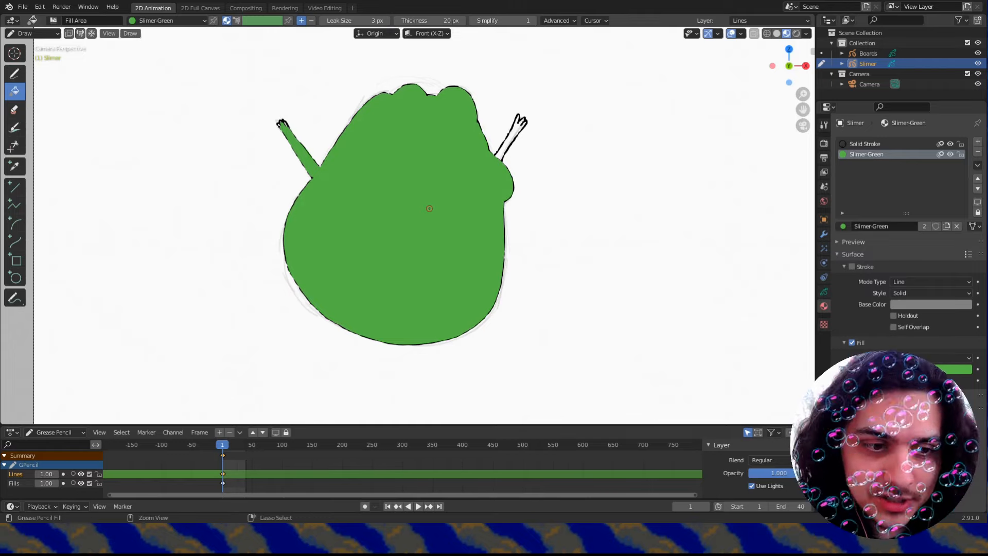
{"action": "key", "text": "ctrl+z"}
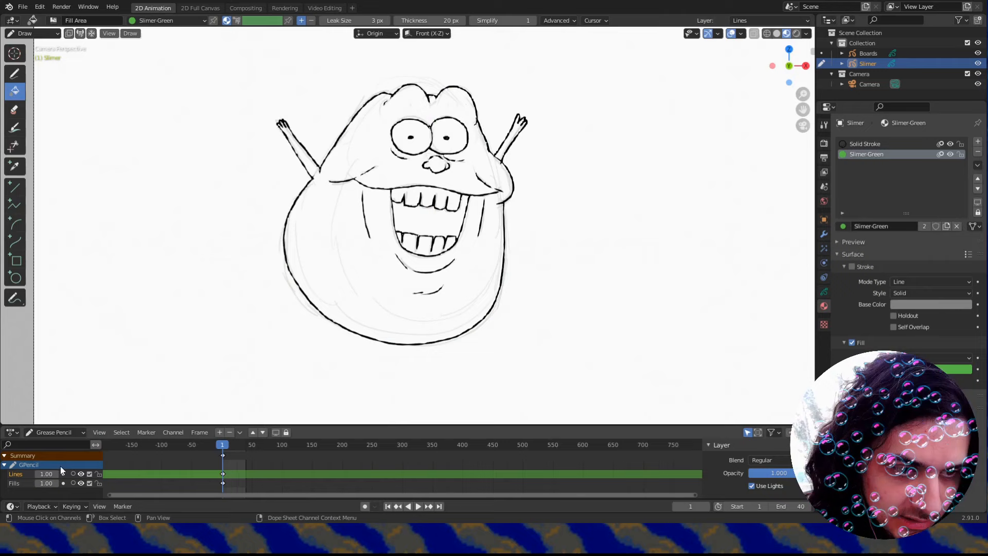
Make the Fills layer active and enlarge the timeline area around the frame range.
{"action": "left_click", "coordinate": [15, 483]}
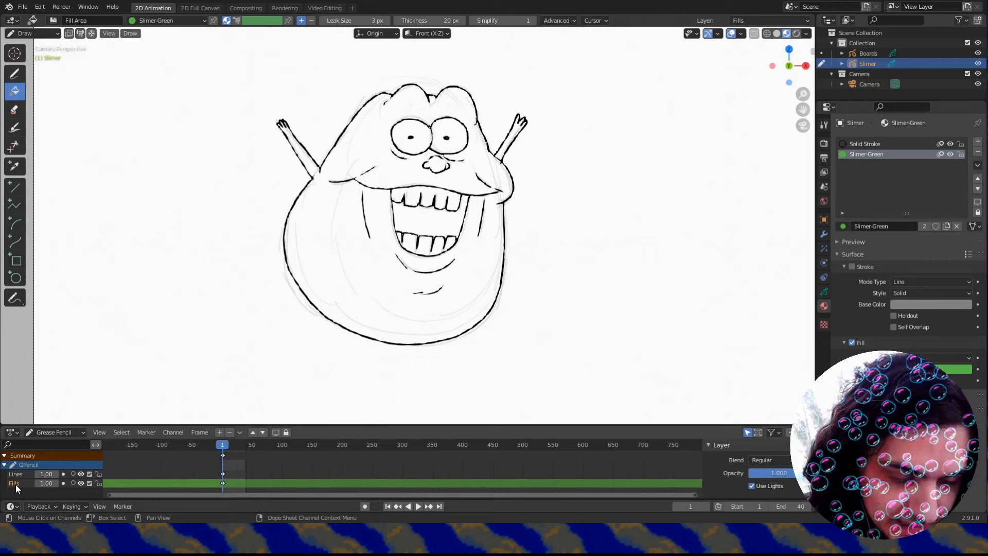
{"action": "left_click_drag", "start_coordinate": [312, 426], "coordinate": [305, 412]}
{"action": "scroll", "coordinate": [270, 447], "scroll_direction": "up", "scroll_amount": 5}
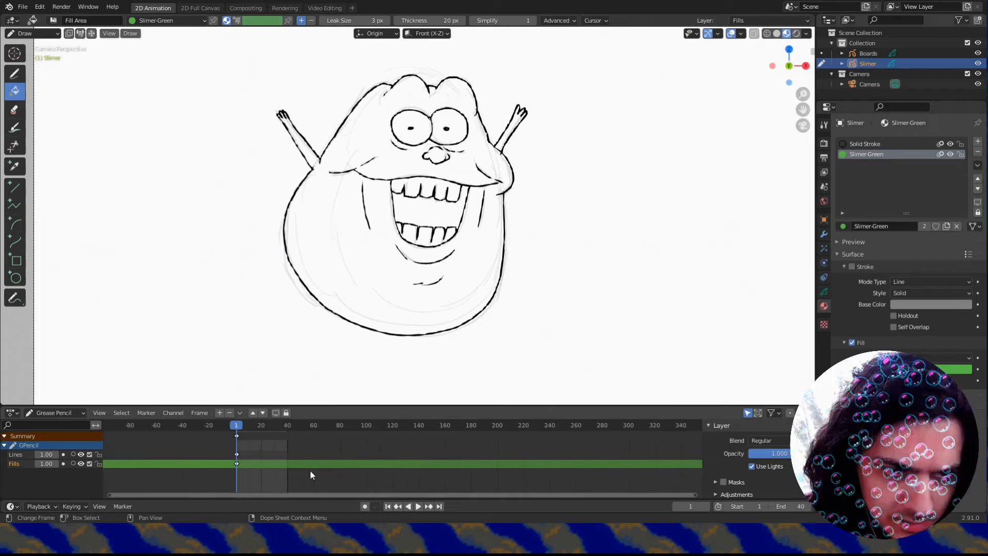
Try filling Slimer's body with Slimer-Green on the Fills layer, inspect the fill's edges, and undo it.
{"action": "left_click", "coordinate": [353, 263]}
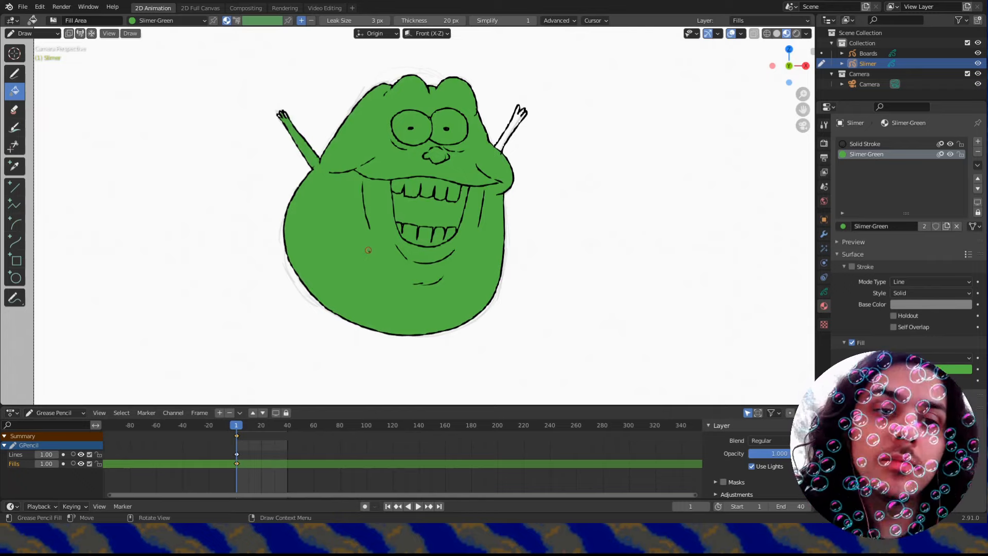
{"action": "scroll", "coordinate": [350, 149], "scroll_direction": "up", "scroll_amount": 3}
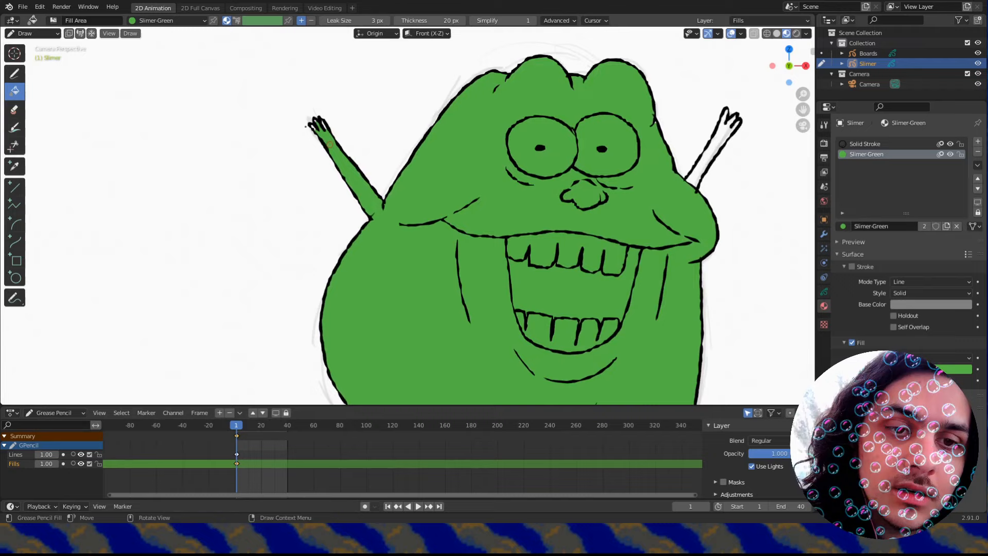
{"action": "scroll", "coordinate": [369, 146], "scroll_direction": "down", "scroll_amount": 3}
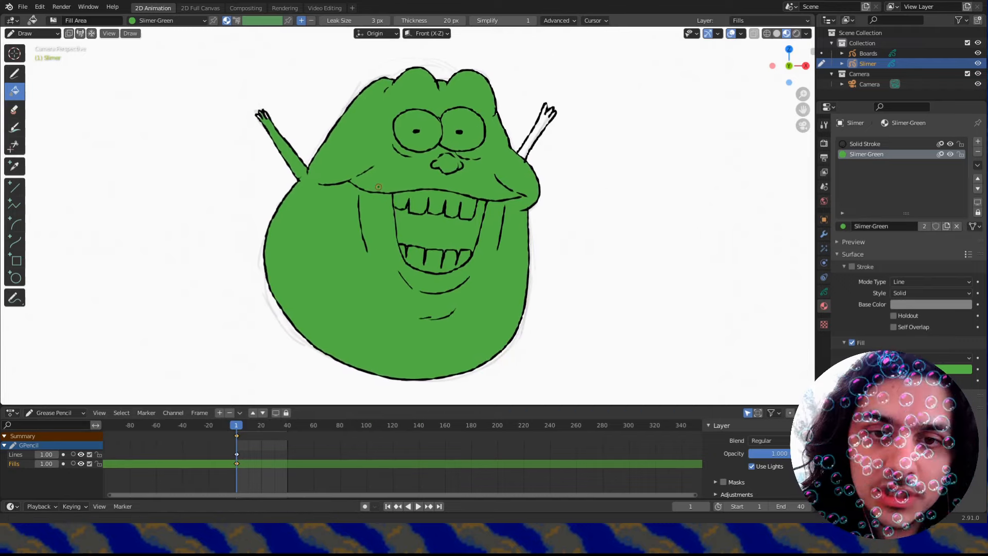
{"action": "scroll", "coordinate": [499, 93], "scroll_direction": "up", "scroll_amount": 4}
{"action": "scroll", "coordinate": [481, 215], "scroll_direction": "down", "scroll_amount": 4}
{"action": "key", "text": "ctrl+z"}
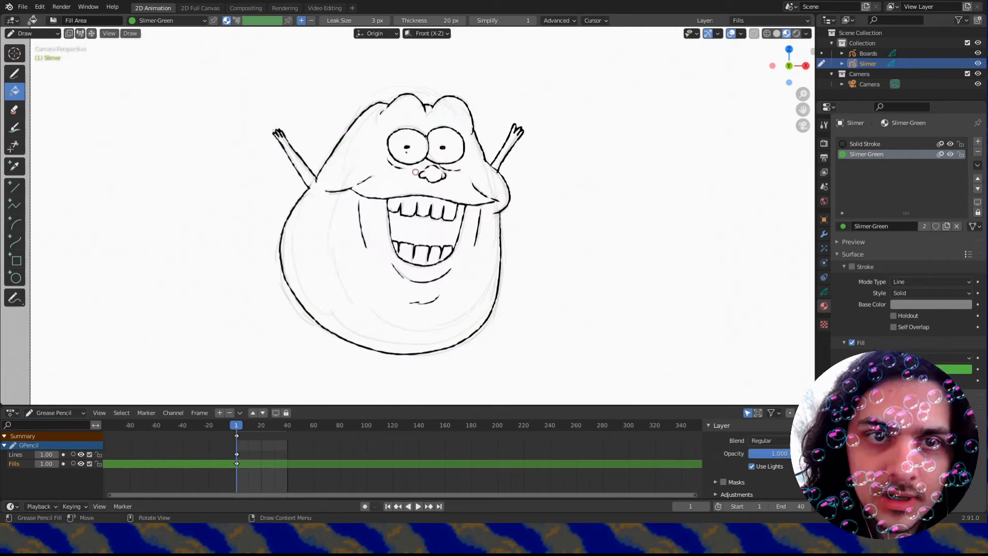
Set the Fill tool's leak size to 0 px and fill Slimer's body with Slimer-Green.
{"action": "left_click", "coordinate": [362, 20]}
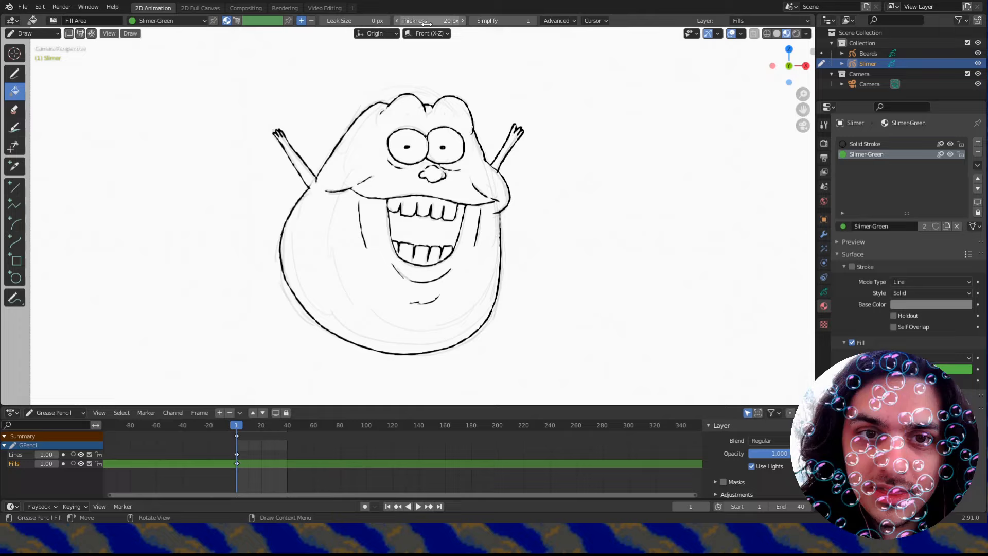
{"action": "left_click", "coordinate": [352, 240]}
{"action": "scroll", "coordinate": [443, 223], "scroll_direction": "up", "scroll_amount": 8}
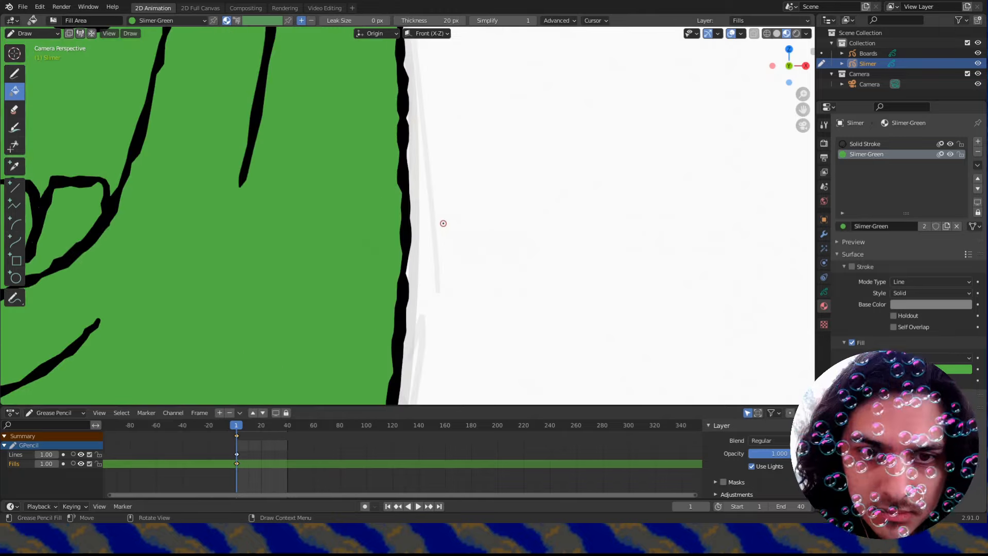
{"action": "scroll", "coordinate": [443, 223], "scroll_direction": "down", "scroll_amount": 9}
{"action": "scroll", "coordinate": [447, 216], "scroll_direction": "up", "scroll_amount": 4}
{"action": "scroll", "coordinate": [450, 211], "scroll_direction": "down", "scroll_amount": 4}
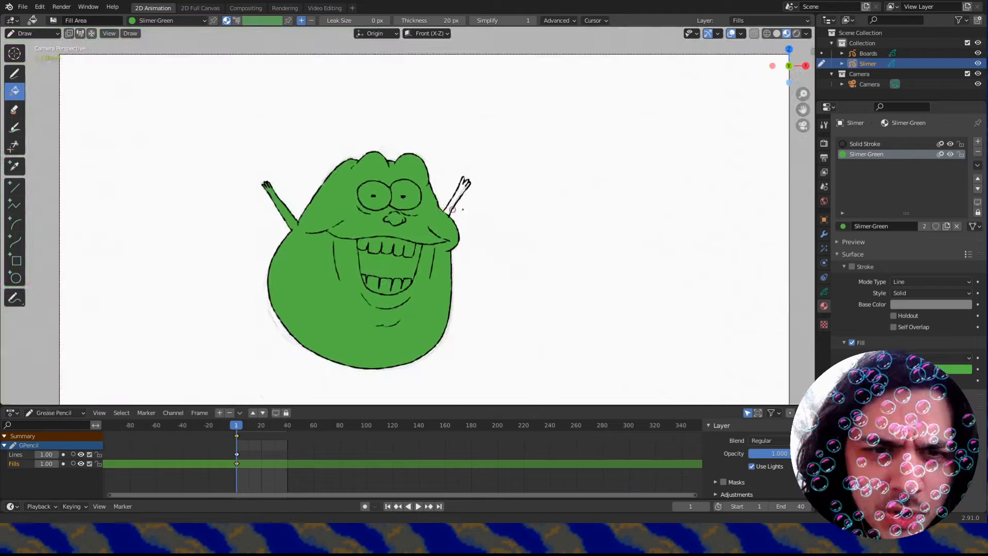
{"action": "scroll", "coordinate": [453, 209], "scroll_direction": "up", "scroll_amount": 5}
Undo the body fill and refill Slimer's body with the fill thickness at 50 px.
{"action": "key", "text": "ctrl+z"}
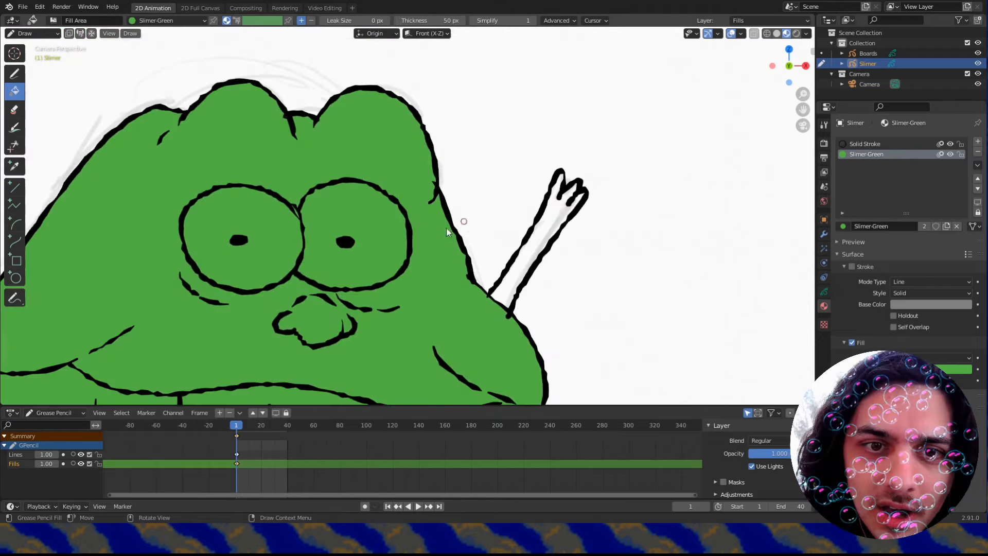
{"action": "scroll", "coordinate": [416, 232], "scroll_direction": "down", "scroll_amount": 5}
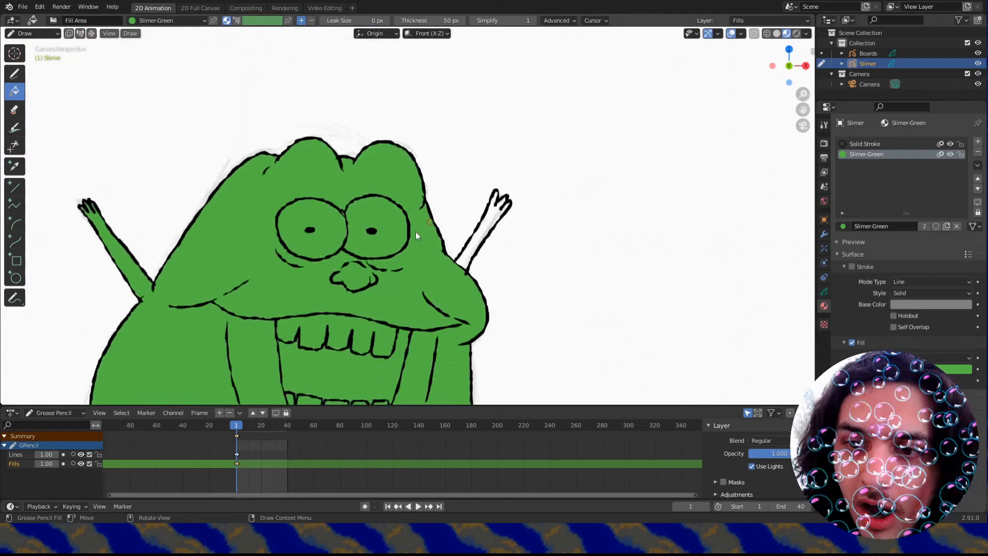
{"action": "middle_click_drag", "start_coordinate": [410, 267], "coordinate": [433, 134], "text": "shift"}
{"action": "middle_click_drag", "start_coordinate": [440, 174], "coordinate": [451, 196], "text": "shift"}
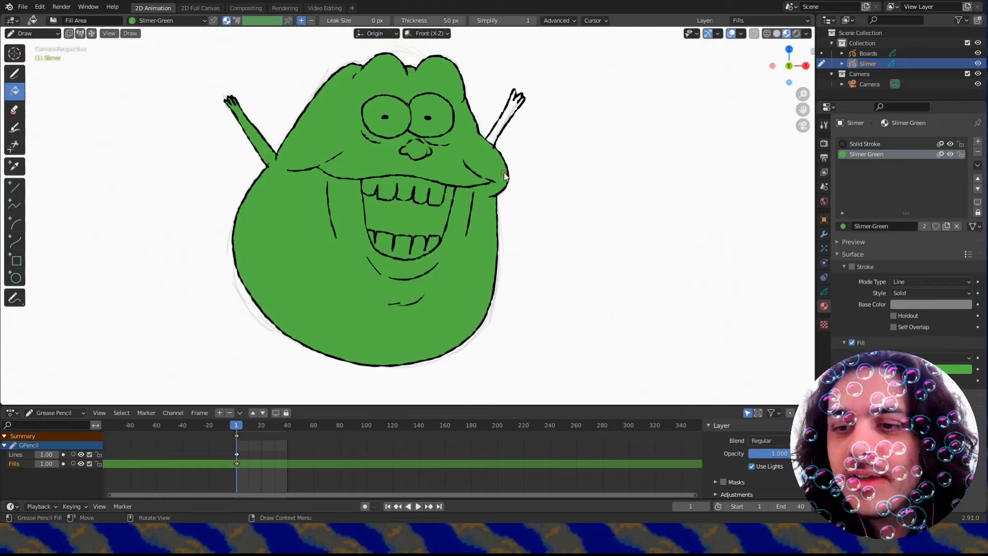
Toggle the Slimer-Green material's stroke to inspect the fill's outline, and undo the body fill.
{"action": "left_click", "coordinate": [851, 266]}
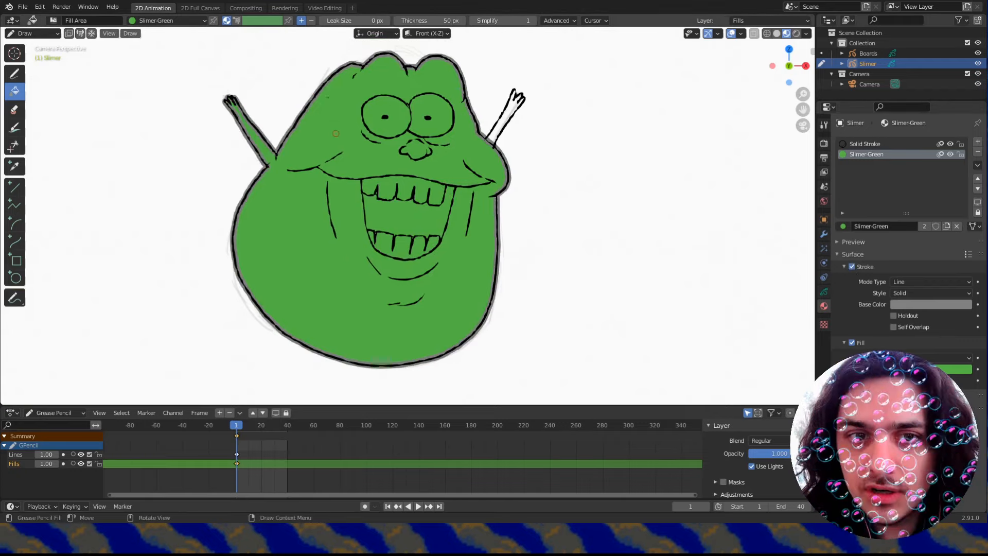
{"action": "left_click", "coordinate": [852, 266]}
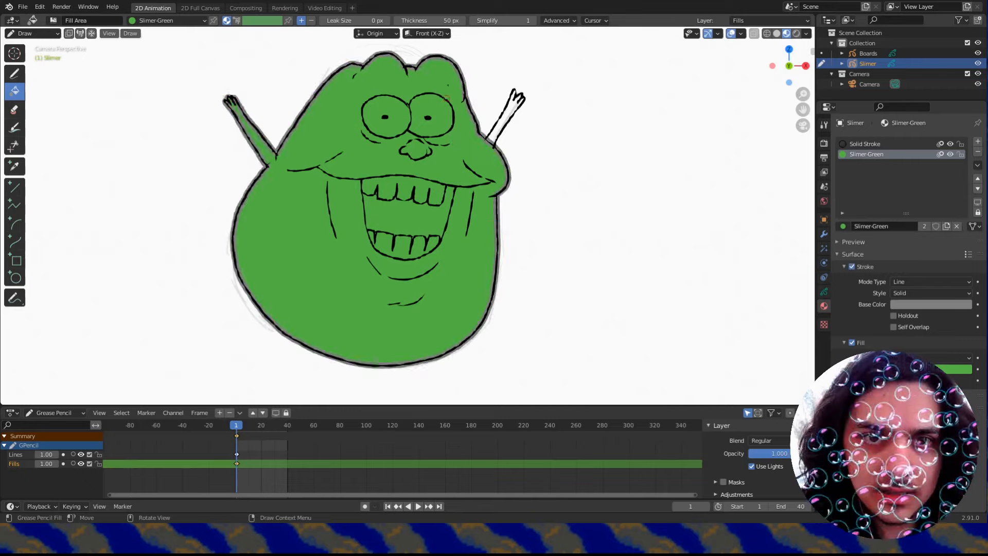
{"action": "key", "text": "ctrl+z"}
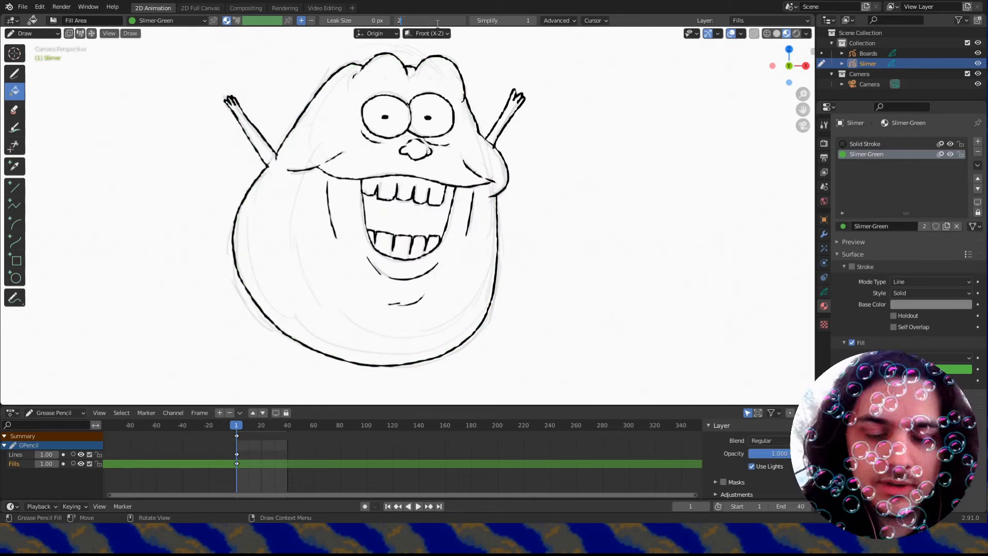
Set the fill thickness to 20 px and fill Slimer's body and both arms with Slimer-Green.
{"action": "left_click", "coordinate": [322, 141]}
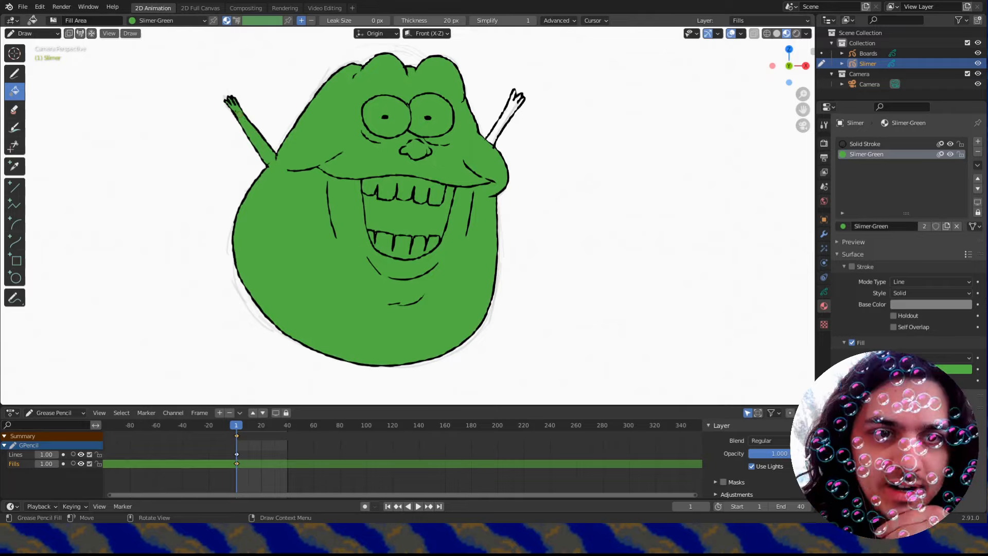
{"action": "scroll", "coordinate": [243, 114], "scroll_direction": "up", "scroll_amount": 2}
{"action": "middle_click_drag", "start_coordinate": [246, 116], "coordinate": [465, 270], "text": "shift"}
{"action": "scroll", "coordinate": [465, 270], "scroll_direction": "up", "scroll_amount": 7}
{"action": "scroll", "coordinate": [258, 172], "scroll_direction": "down", "scroll_amount": 10}
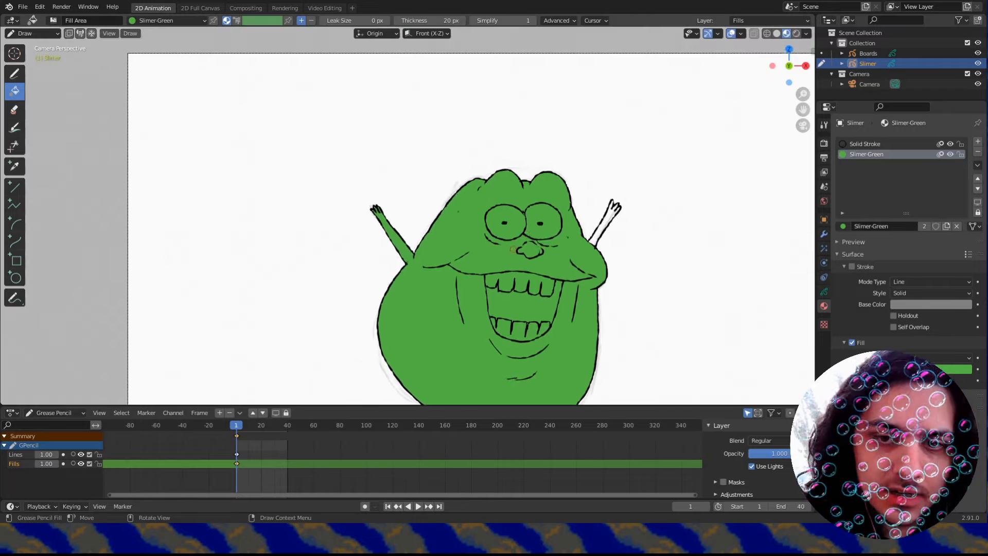
{"action": "middle_click_drag", "start_coordinate": [644, 228], "coordinate": [513, 181], "text": "shift"}
{"action": "scroll", "coordinate": [512, 181], "scroll_direction": "up", "scroll_amount": 2}
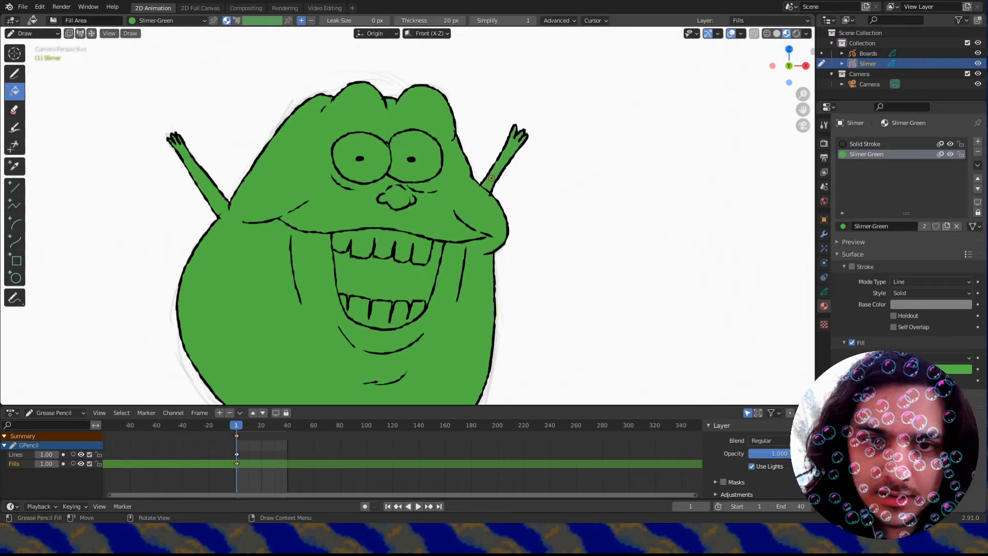
{"action": "scroll", "coordinate": [483, 185], "scroll_direction": "down", "scroll_amount": 2}
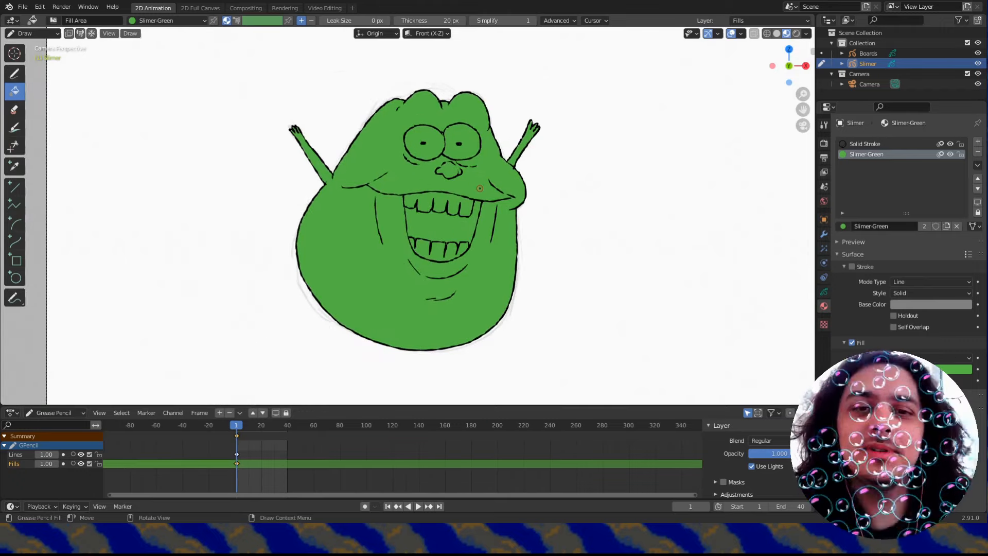
Add a material slot with an independent copy of Slimer-Green and rename it Slimer-Eyes.
{"action": "left_click", "coordinate": [977, 144]}
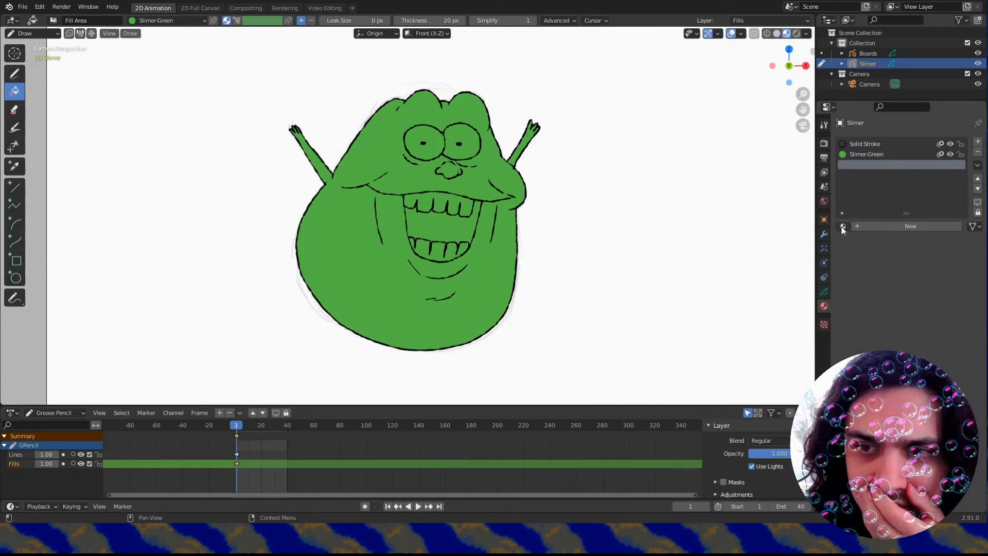
{"action": "left_click", "coordinate": [843, 226]}
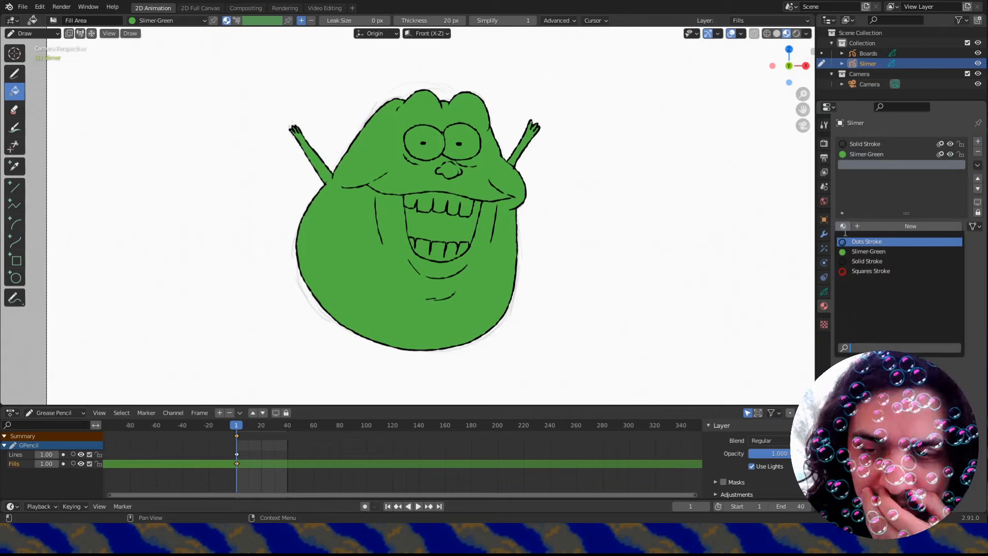
{"action": "left_click", "coordinate": [859, 252]}
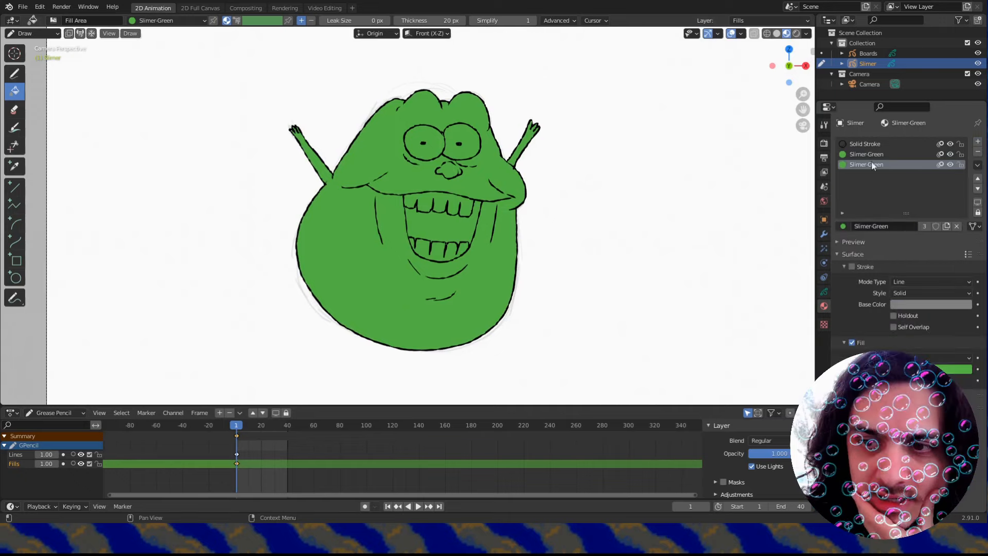
{"action": "left_click", "coordinate": [924, 226]}
{"action": "left_click", "coordinate": [913, 225]}
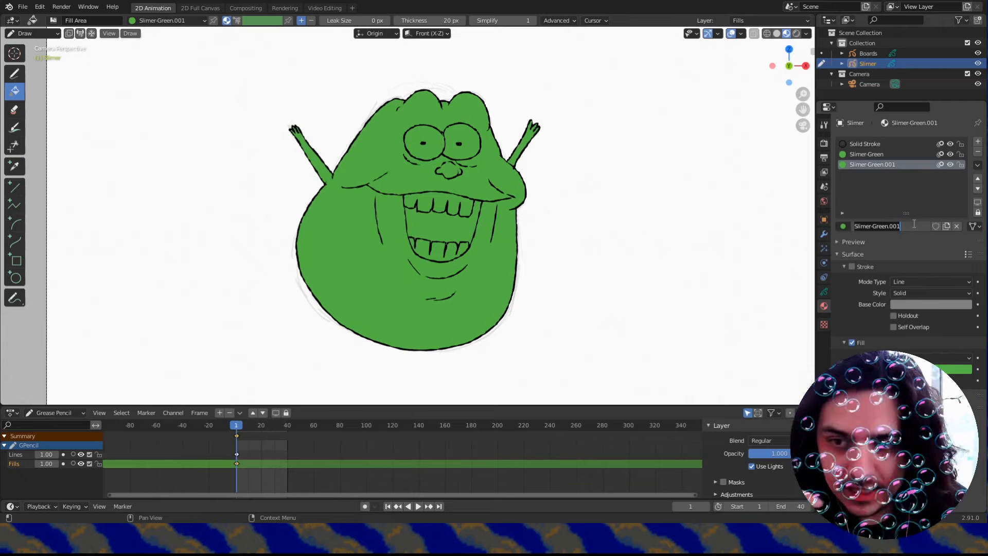
{"action": "type", "text": "Slimer-Eyes"}
{"action": "key", "text": "Return"}
Set the Slimer-Eyes material's fill color to a light yellow-orange and fill both of Slimer's eyes.
{"action": "left_click", "coordinate": [952, 368]}
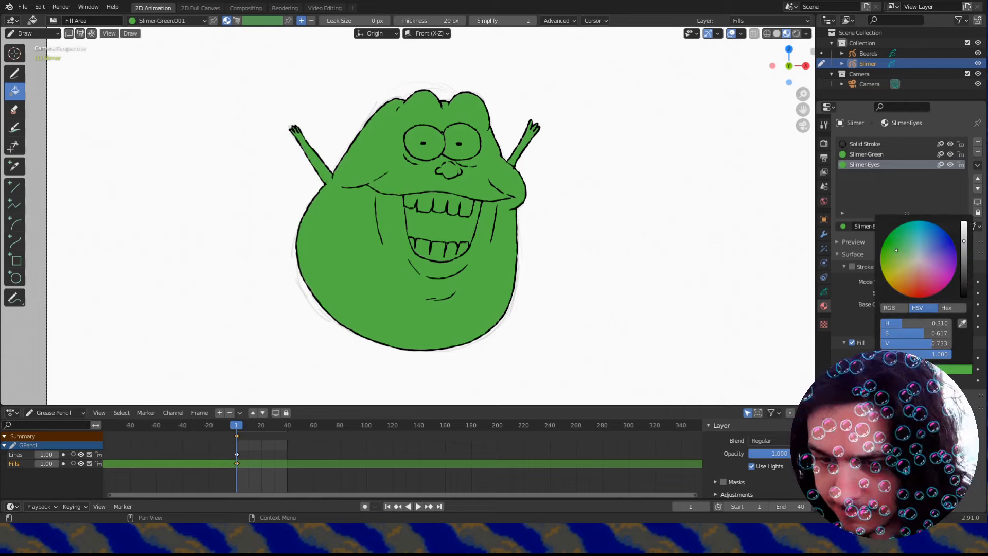
{"action": "left_click", "coordinate": [905, 273]}
{"action": "left_click_drag", "start_coordinate": [964, 241], "coordinate": [963, 222]}
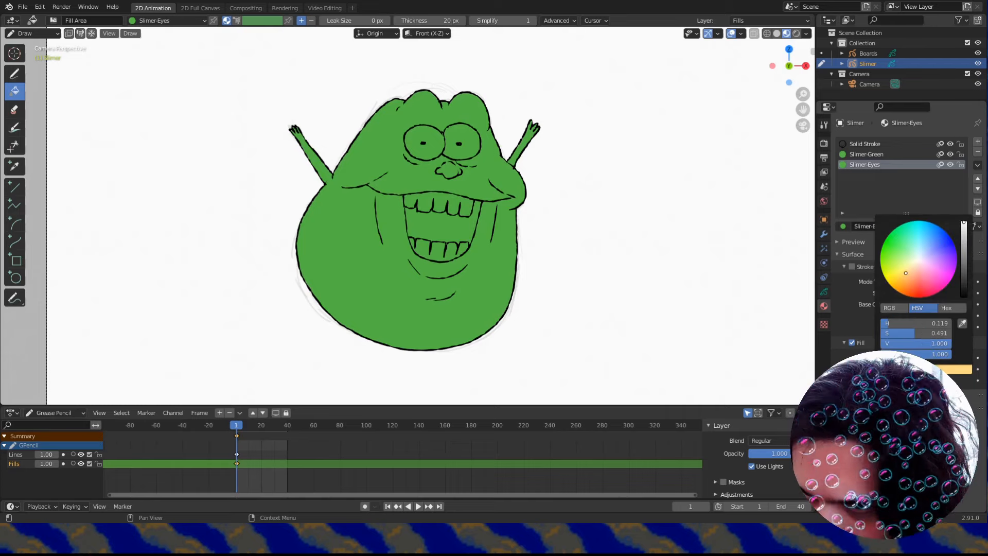
{"action": "left_click_drag", "start_coordinate": [906, 273], "coordinate": [906, 276]}
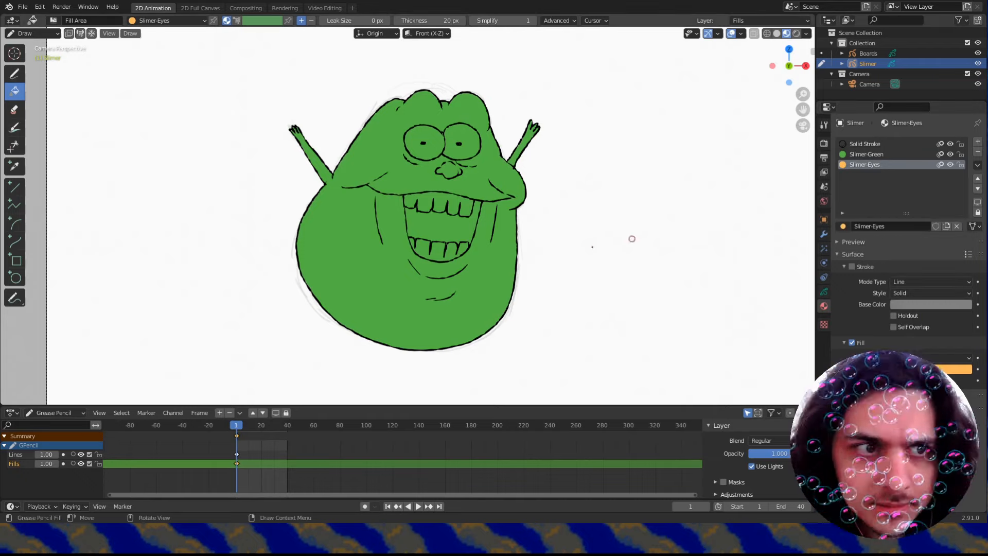
{"action": "left_click", "coordinate": [420, 138]}
{"action": "left_click", "coordinate": [456, 132]}
Add a material slot with an independent copy of Slimer-Eyes and rename it Slimer-Mouth.
{"action": "left_click", "coordinate": [976, 141]}
{"action": "left_click", "coordinate": [843, 225]}
{"action": "left_click", "coordinate": [863, 252]}
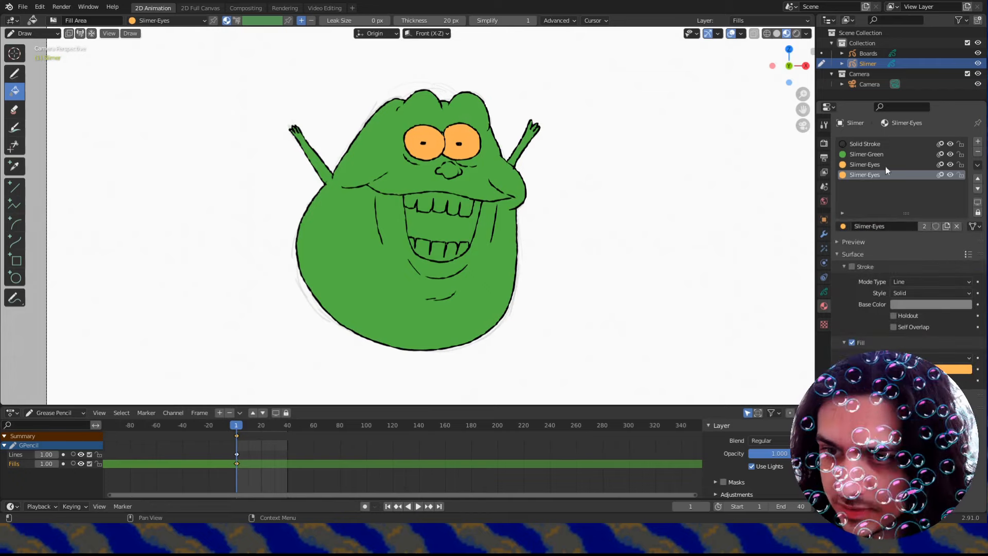
{"action": "left_click", "coordinate": [924, 226]}
{"action": "left_click", "coordinate": [907, 227]}
{"action": "type", "text": "Slimer"}
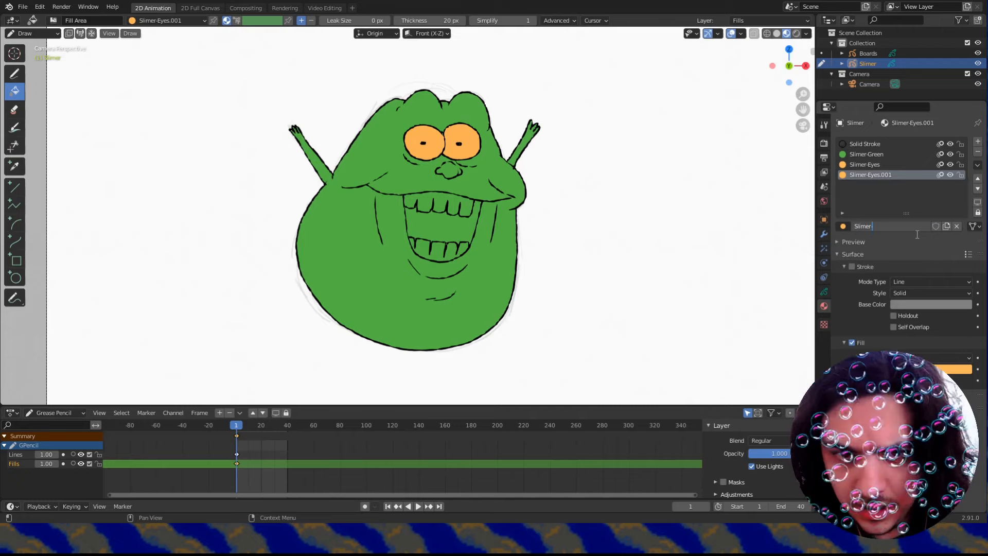
{"action": "type", "text": "-Mouth"}
{"action": "key", "text": "Return"}
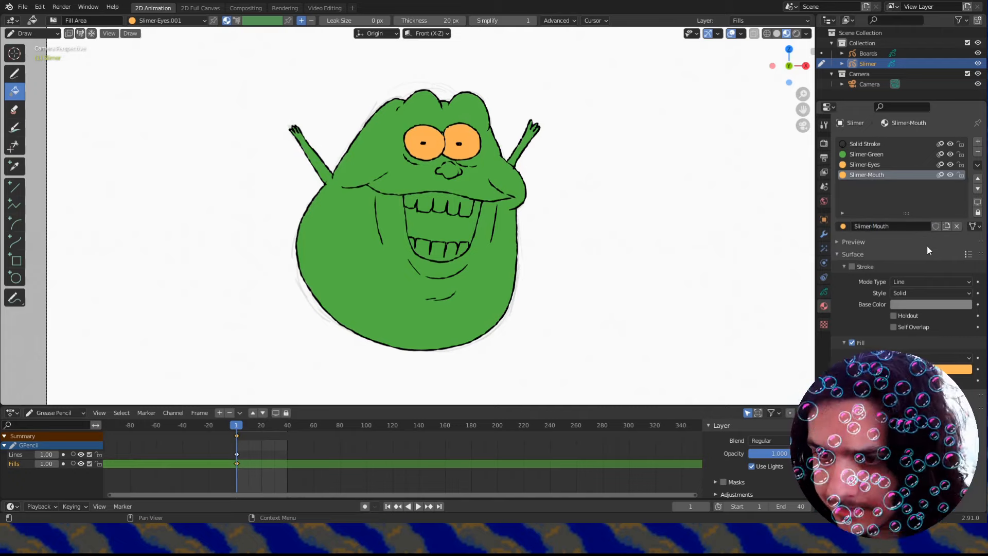
Fill the inside of the mouth with Slimer-Mouth and set its fill color to a dark muted blue, HSV 0.643, 0.342, 0.400.
{"action": "left_click", "coordinate": [947, 369]}
{"action": "left_click", "coordinate": [420, 216]}
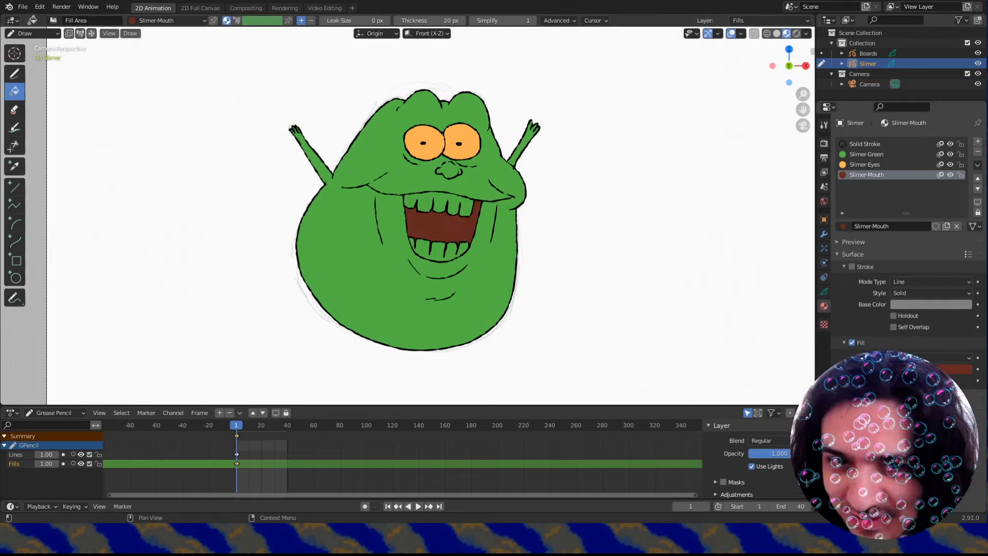
{"action": "left_click", "coordinate": [946, 369]}
{"action": "left_click", "coordinate": [926, 252]}
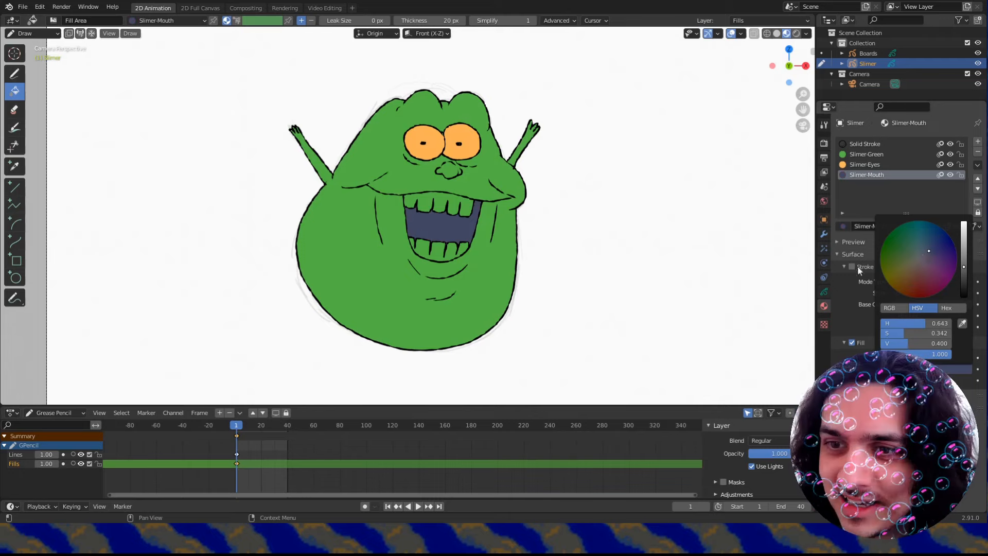
Add a material slot with an independent copy of Slimer-Green and rename it Slimer-Teeth.
{"action": "left_click", "coordinate": [977, 142]}
{"action": "left_click", "coordinate": [844, 227]}
{"action": "left_click", "coordinate": [862, 264]}
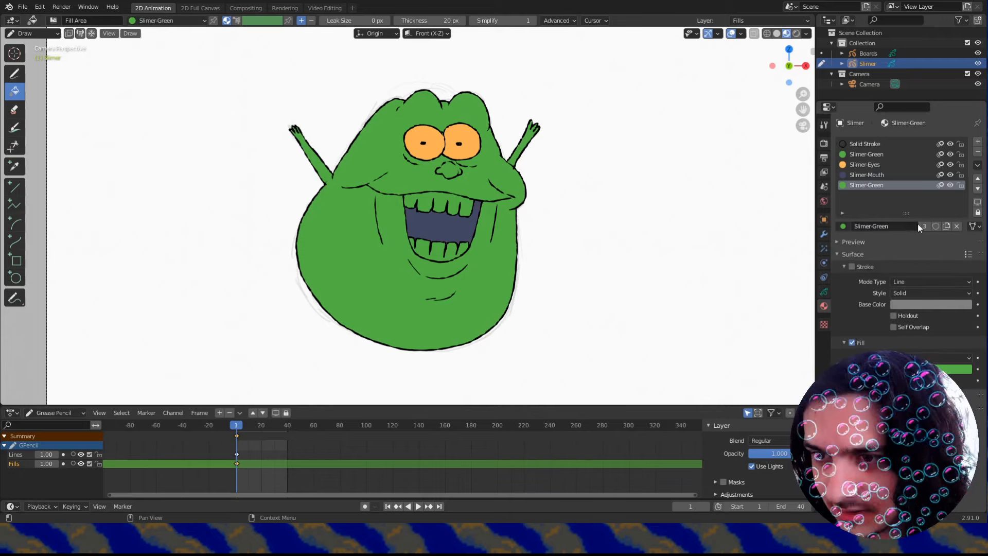
{"action": "left_click", "coordinate": [924, 226]}
{"action": "double_click", "coordinate": [898, 227]}
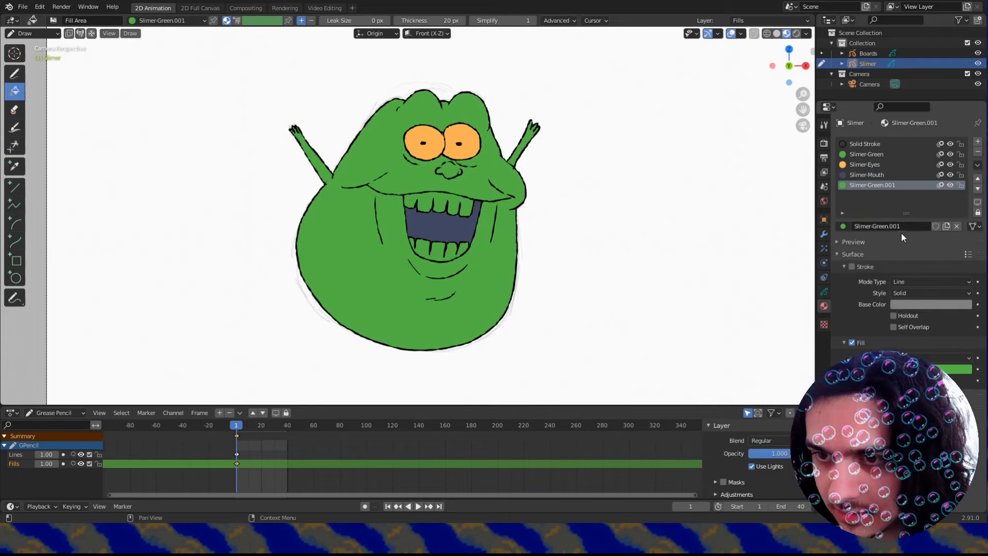
{"action": "key", "text": "BackSpace"}
{"action": "key", "text": "BackSpace"}
{"action": "key", "text": "BackSpace"}
{"action": "key", "text": "BackSpace"}
{"action": "key", "text": "BackSpace"}
{"action": "key", "text": "BackSpace"}
{"action": "key", "text": "BackSpace"}
{"action": "key", "text": "BackSpace"}
{"action": "key", "text": "BackSpace"}
{"action": "type", "text": "T"}
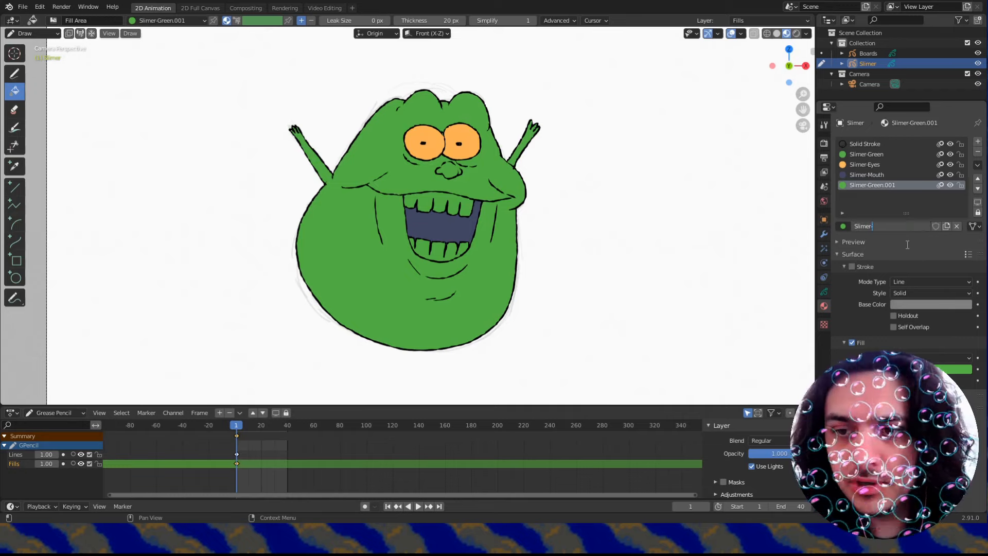
{"action": "type", "text": "eeth"}
{"action": "key", "text": "Return"}
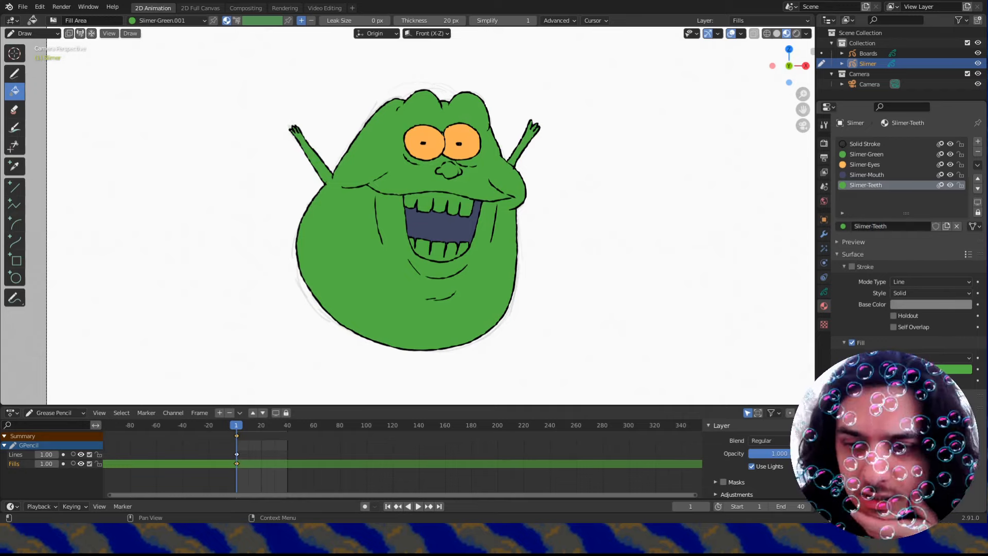
Set the Slimer-Teeth material's fill color to a light peach-tan and fill the upper and lower rows of teeth.
{"action": "left_click", "coordinate": [952, 369]}
{"action": "left_click_drag", "start_coordinate": [894, 276], "coordinate": [906, 268]}
{"action": "left_click", "coordinate": [947, 369]}
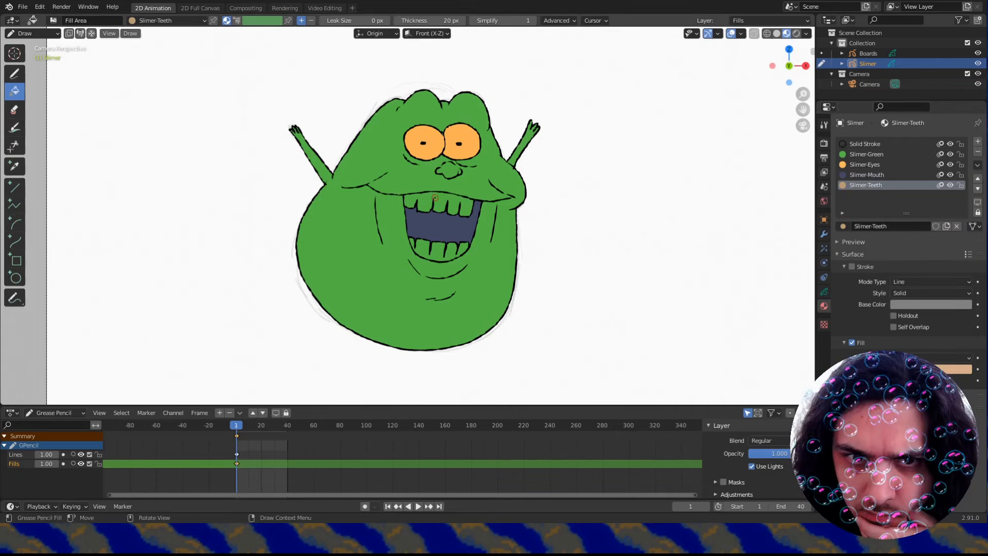
{"action": "left_click", "coordinate": [435, 198]}
{"action": "left_click", "coordinate": [435, 248]}
{"action": "scroll", "coordinate": [542, 262], "scroll_direction": "down", "scroll_amount": 2}
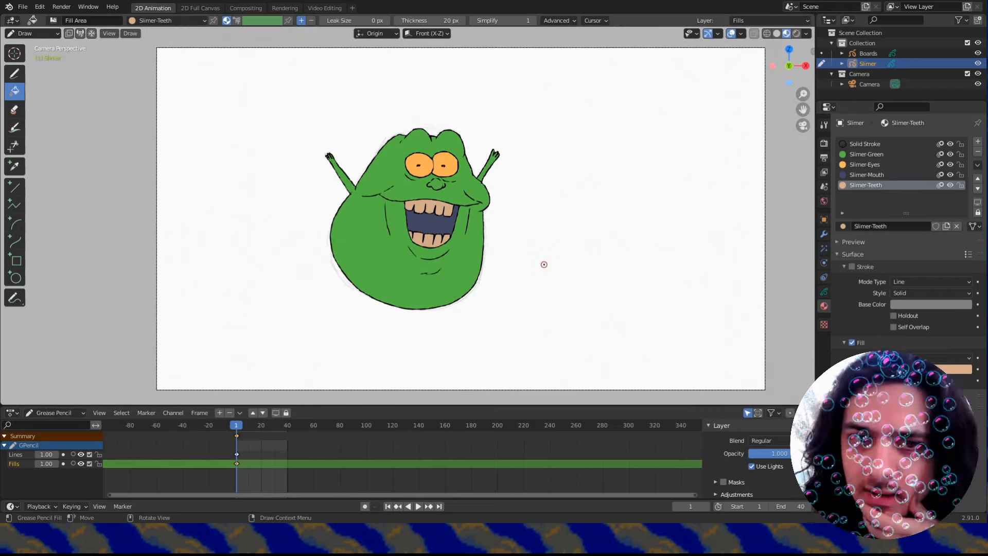
Change the Slimer-Mouth material's fill color to a dark slate blue, less purple than the current shade.
{"action": "scroll", "coordinate": [409, 216], "scroll_direction": "up", "scroll_amount": 2}
{"action": "left_click", "coordinate": [874, 175]}
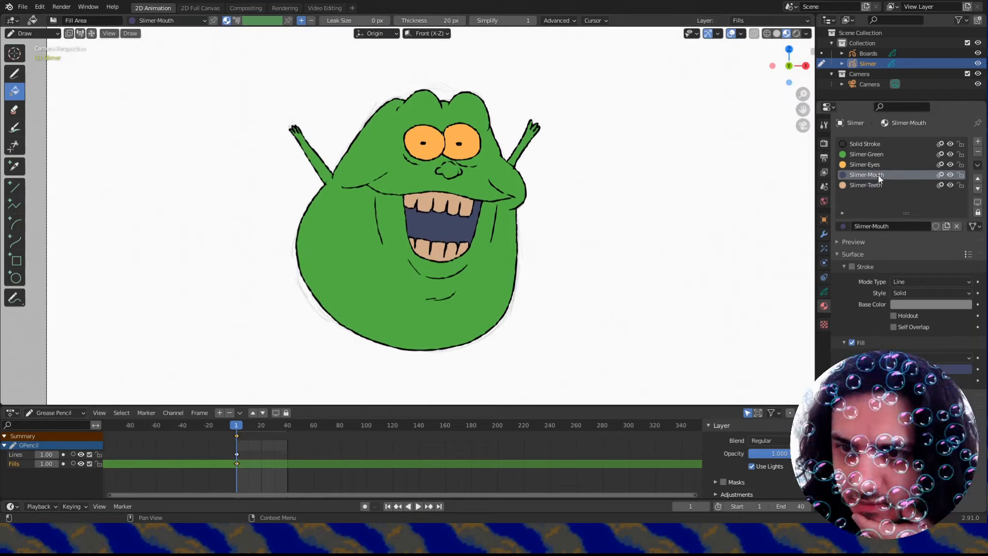
{"action": "left_click", "coordinate": [930, 368]}
{"action": "left_click", "coordinate": [930, 258]}
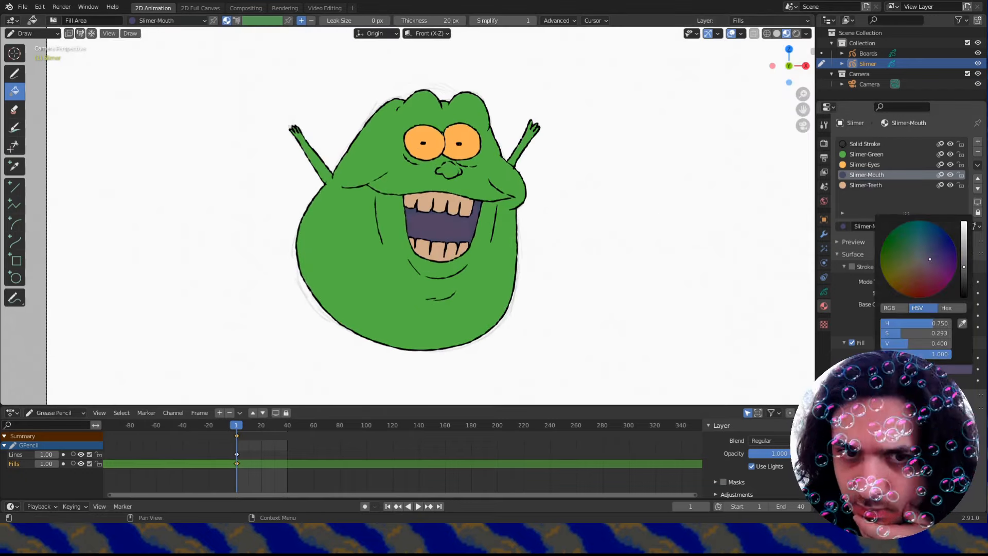
{"action": "left_click", "coordinate": [924, 245]}
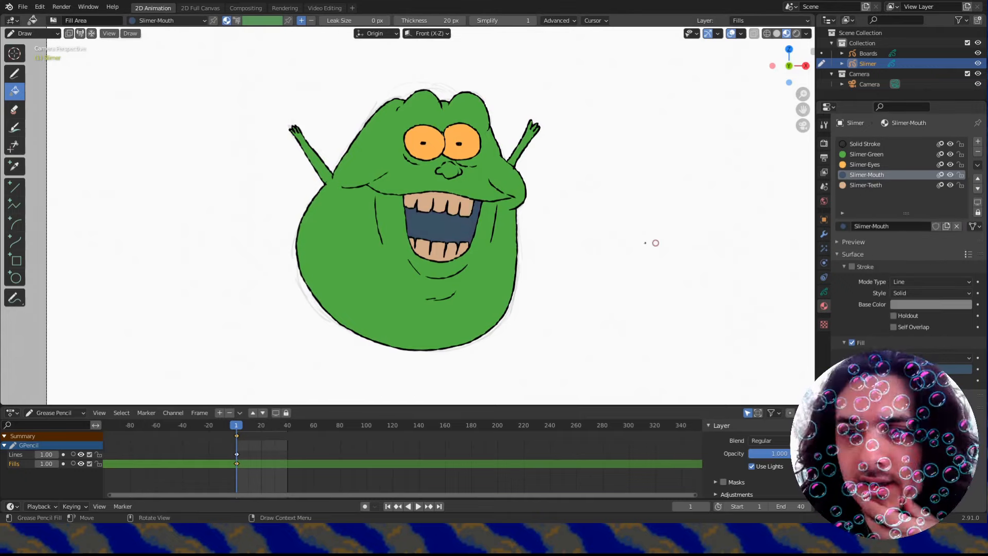
{"action": "scroll", "coordinate": [539, 177], "scroll_direction": "down", "scroll_amount": 1}
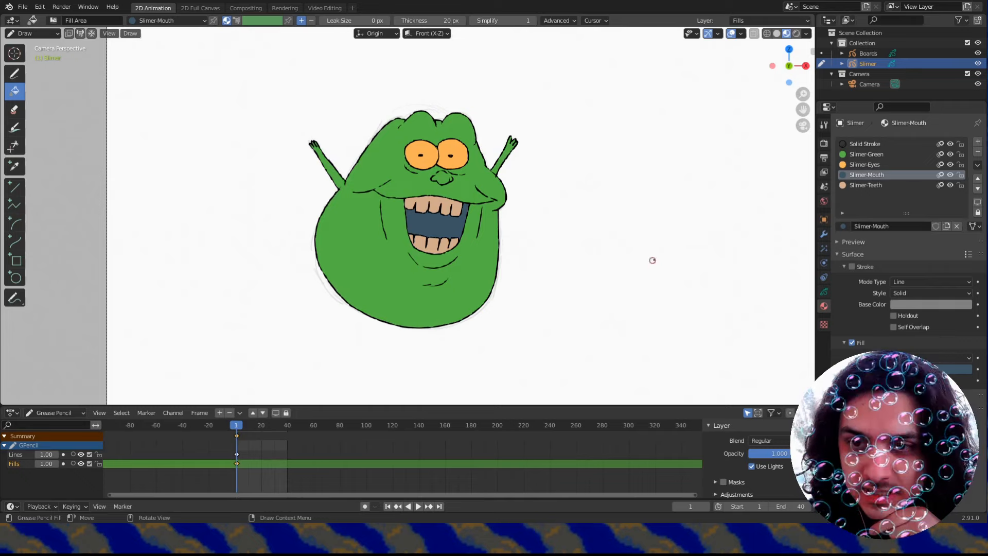
Add a Grease Pencil layer to Slimer, place it above the Lines layer and rename it Mouth.
{"action": "left_click", "coordinate": [823, 292]}
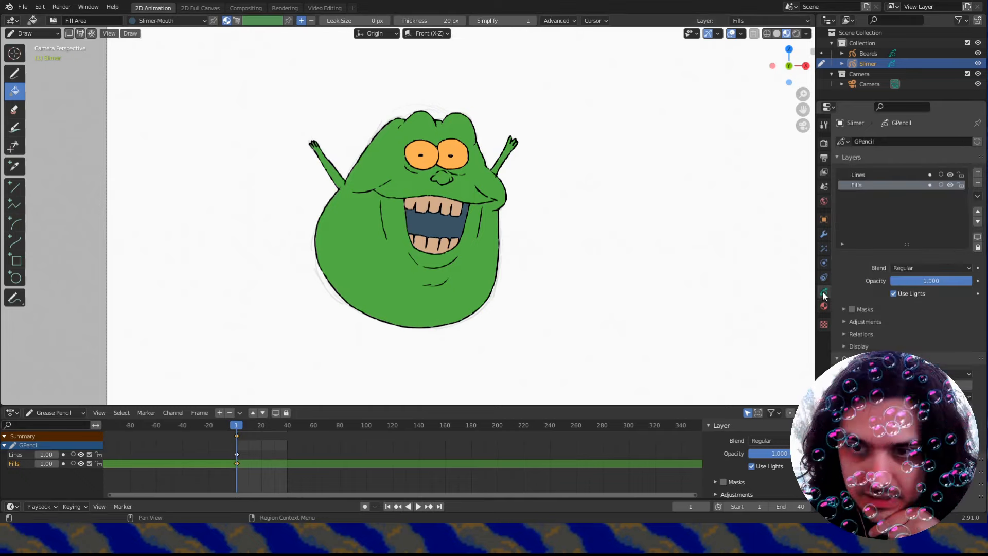
{"action": "left_click", "coordinate": [977, 172]}
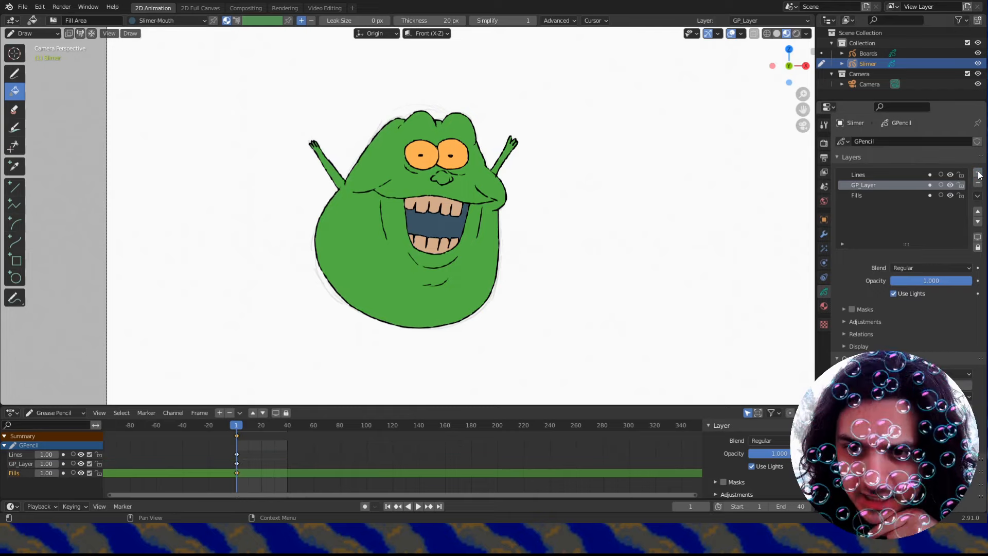
{"action": "left_click", "coordinate": [978, 211]}
{"action": "double_click", "coordinate": [862, 175]}
{"action": "type", "text": "Mouth"}
{"action": "key", "text": "Return"}
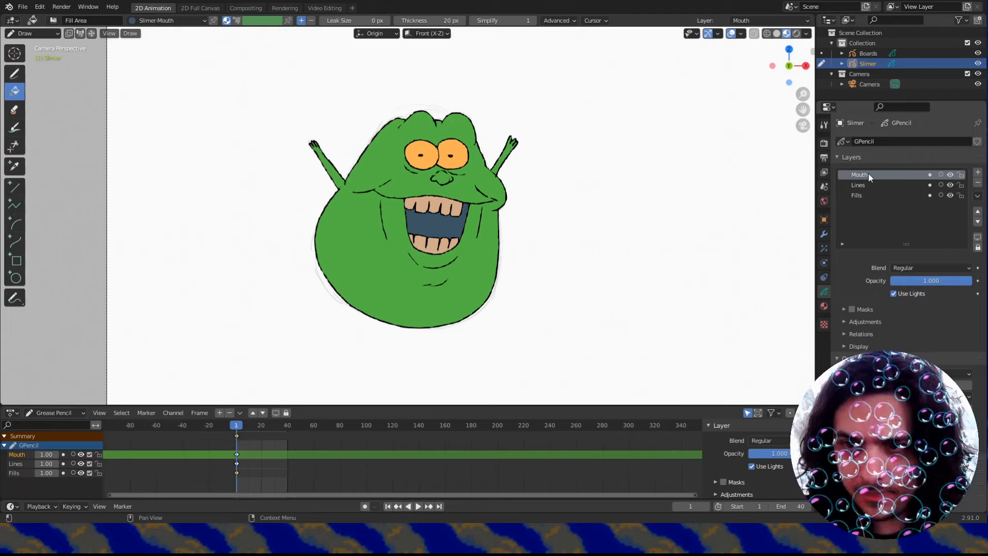
Add another Grease Pencil layer, place it directly below the Mouth layer and rename it MouthFills.
{"action": "left_click", "coordinate": [977, 172]}
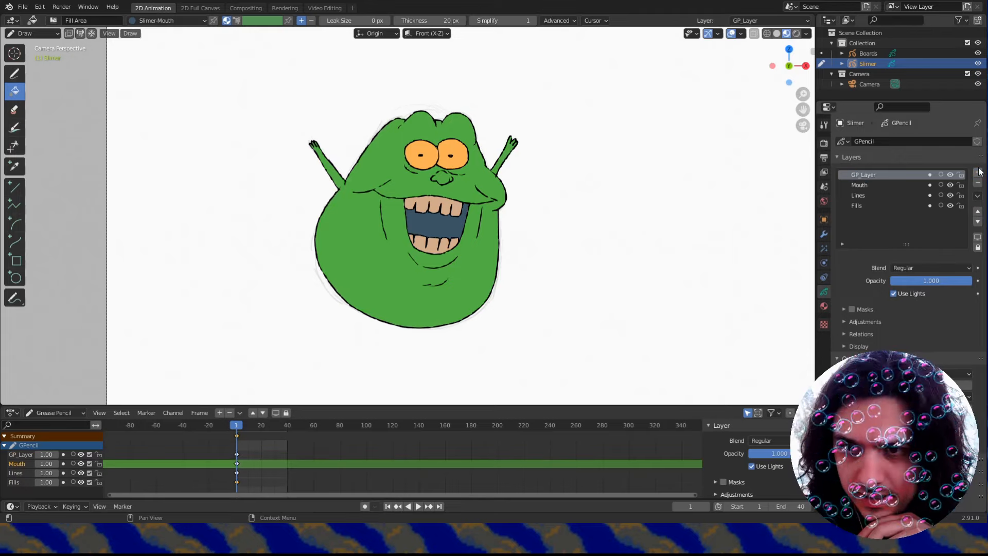
{"action": "left_click", "coordinate": [977, 221]}
{"action": "double_click", "coordinate": [866, 183]}
{"action": "type", "text": "MouthFills"}
{"action": "key", "text": "Return"}
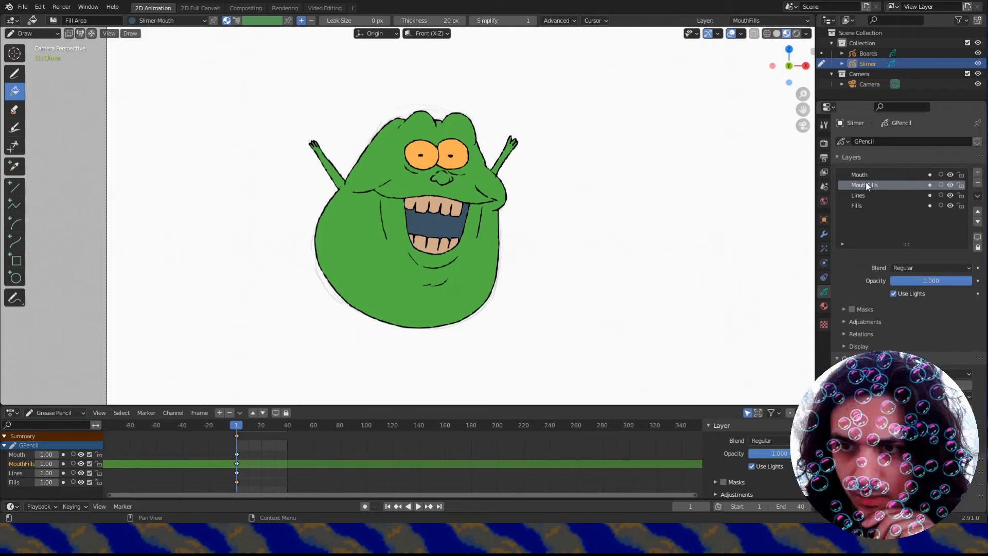
Make Mouth the active layer and switch Slimer to Edit Mode.
{"action": "left_click", "coordinate": [860, 174]}
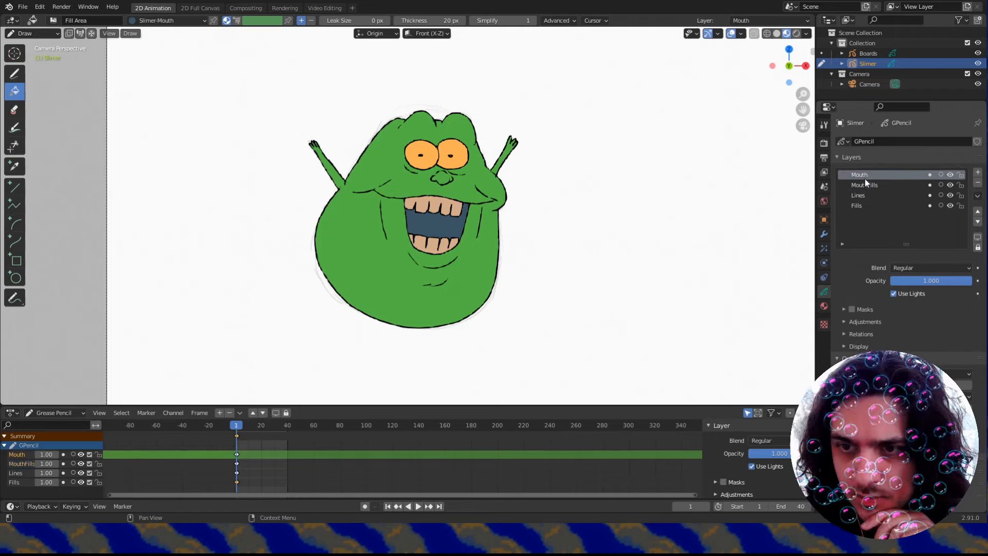
{"action": "left_click", "coordinate": [823, 306]}
{"action": "left_click", "coordinate": [823, 292]}
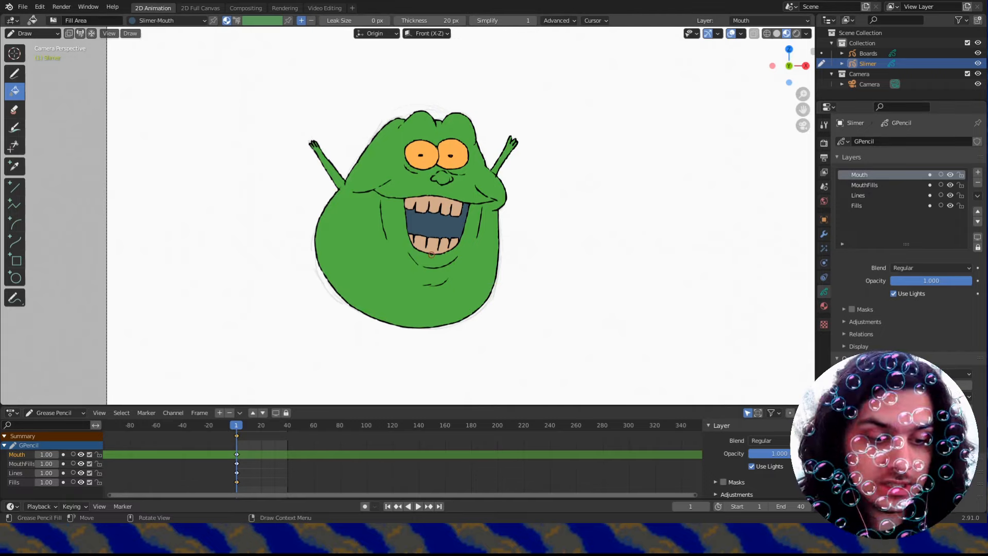
{"action": "left_click", "coordinate": [29, 33]}
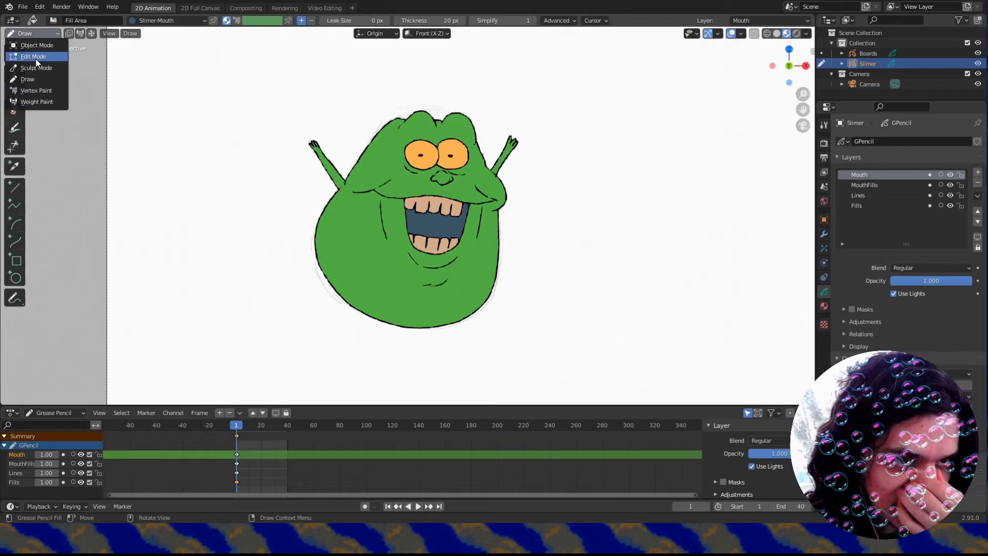
{"action": "left_click", "coordinate": [36, 57]}
{"action": "scroll", "coordinate": [399, 246], "scroll_direction": "up", "scroll_amount": 2}
{"action": "left_click", "coordinate": [394, 157]}
{"action": "left_click", "coordinate": [441, 161]}
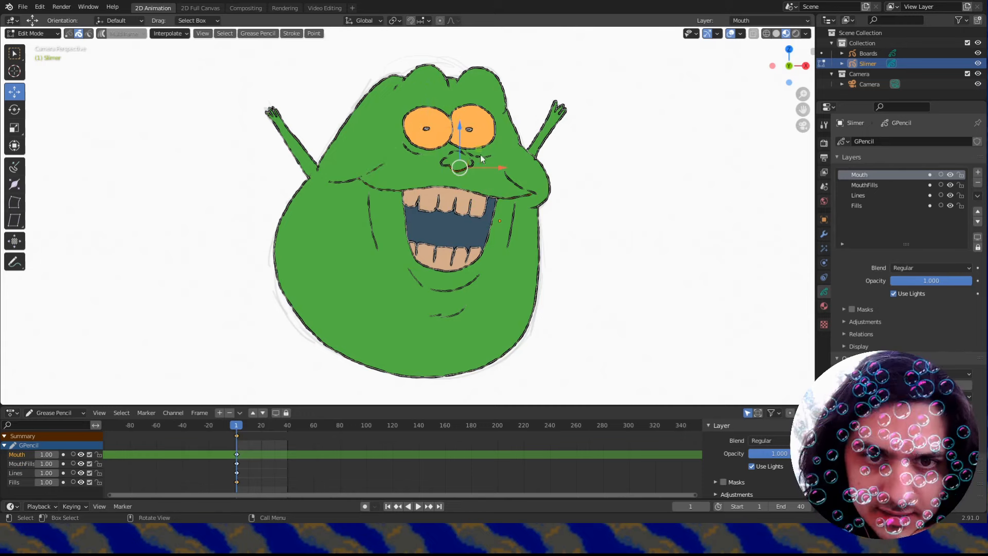
{"action": "left_click", "coordinate": [477, 192]}
{"action": "left_click", "coordinate": [706, 243]}
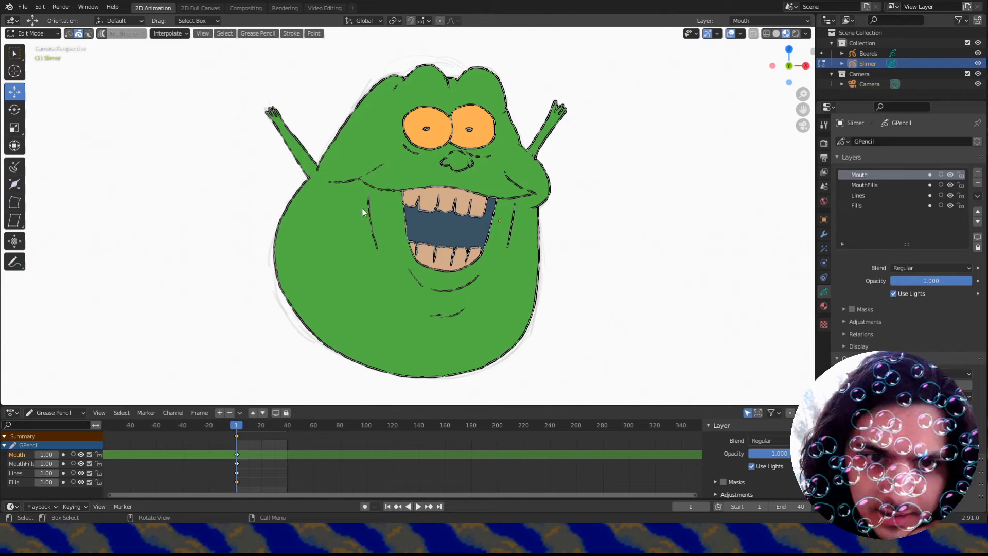
{"action": "left_click", "coordinate": [426, 205]}
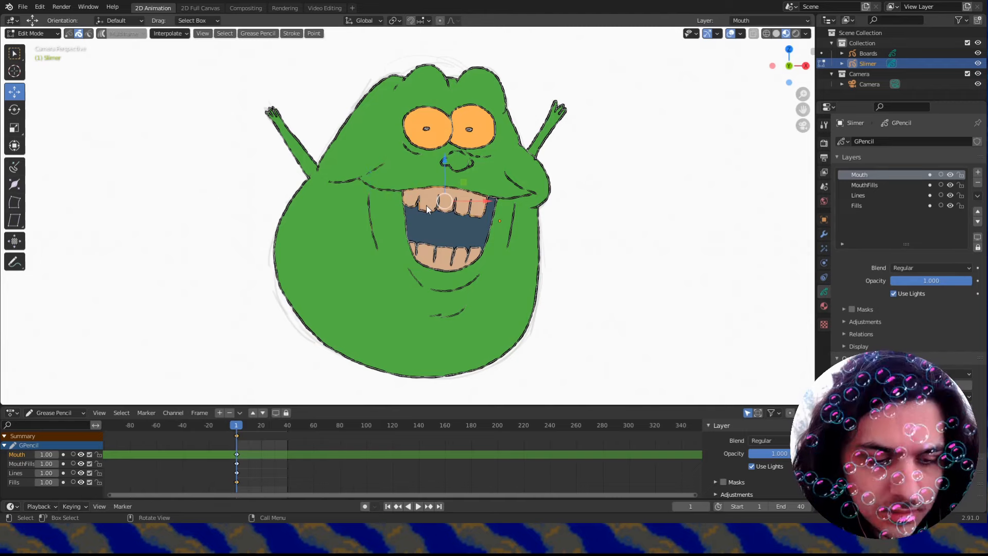
{"action": "key", "text": "alt+a"}
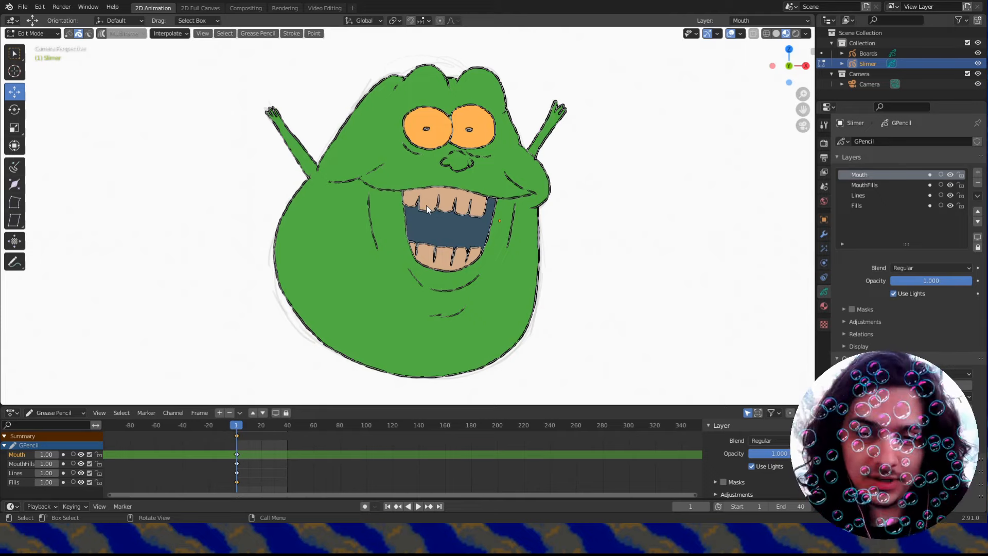
{"action": "key", "text": "a"}
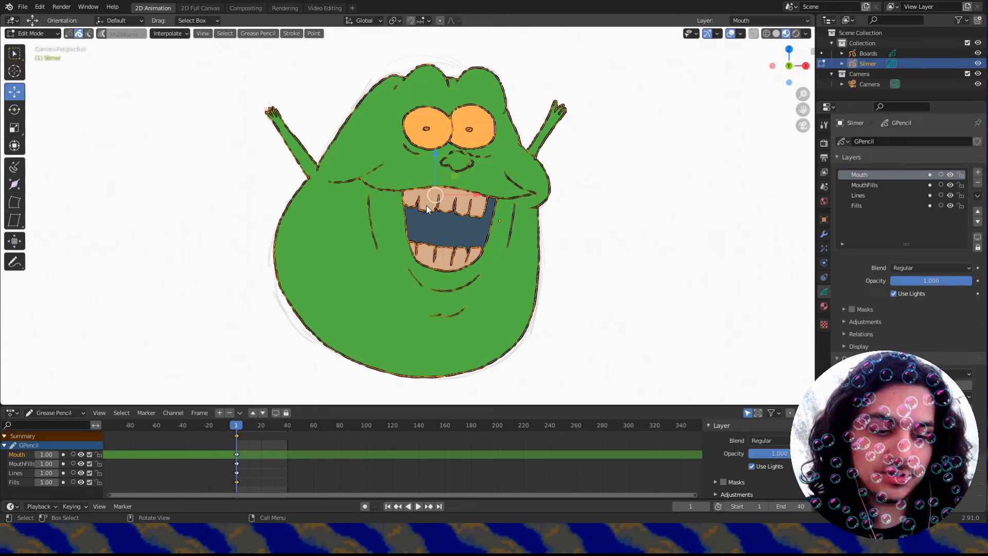
{"action": "key", "text": "alt+a"}
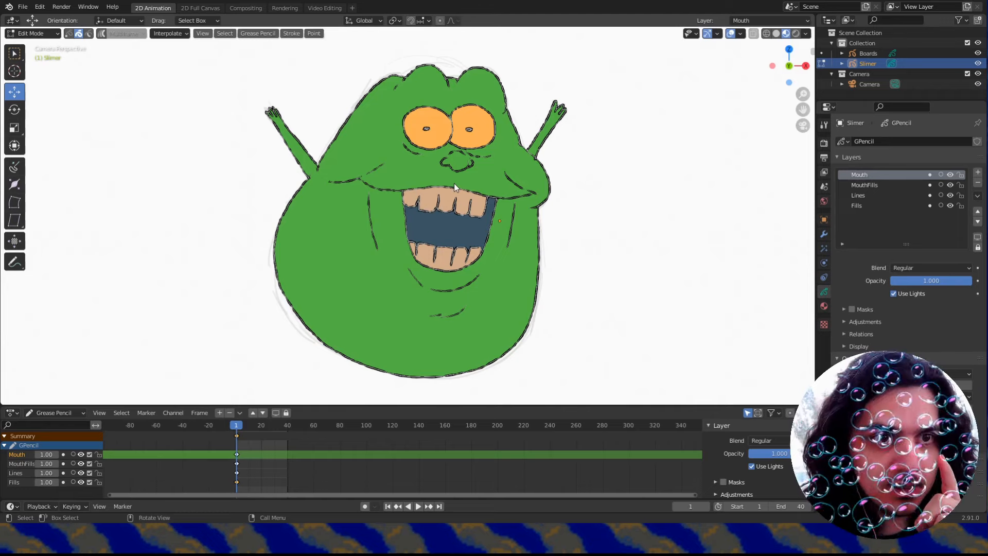
{"action": "left_click", "coordinate": [226, 34]}
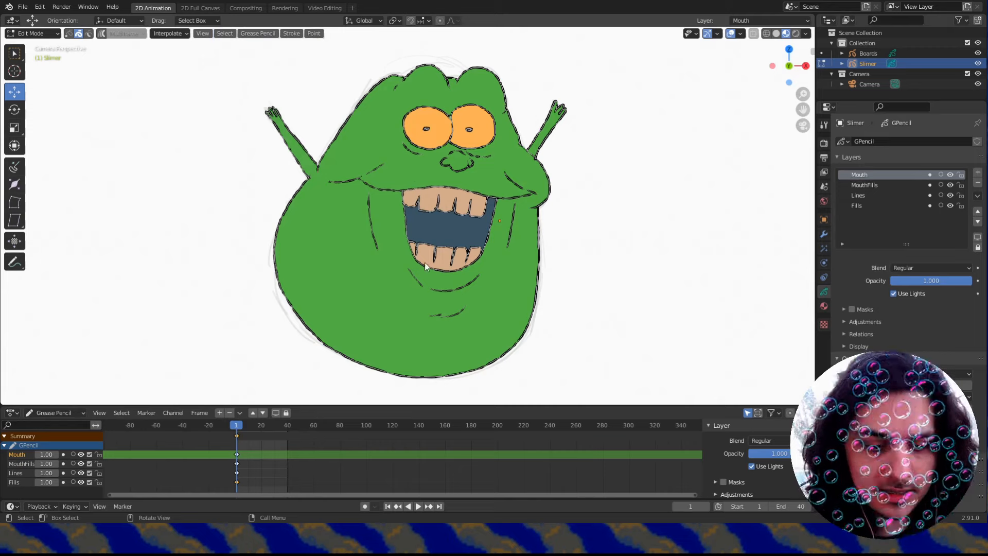
Circle-select the mouth and teeth with their fills, plus the surrounding smile, cheek and upper chin creases, and move them to the Mouth layer.
{"action": "key", "text": "c"}
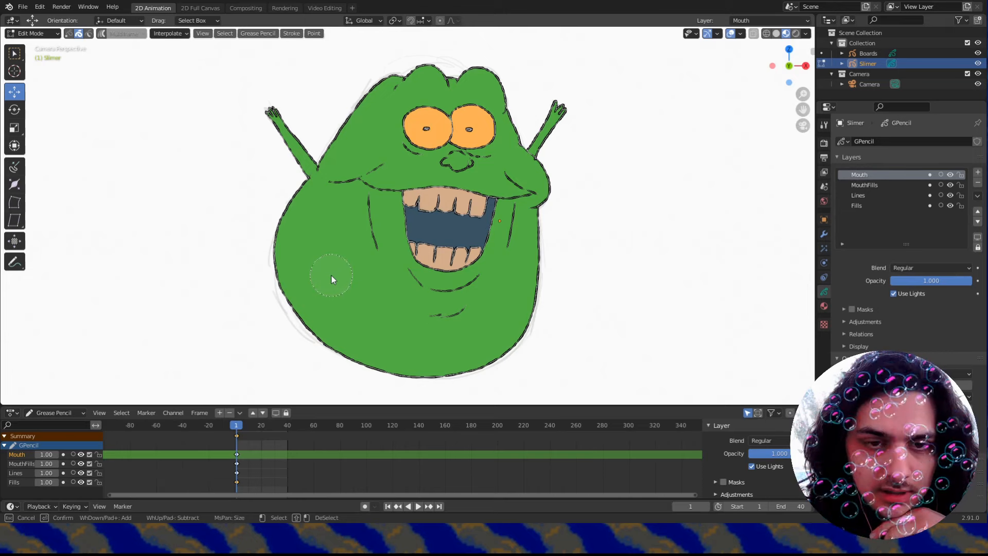
{"action": "mouse_move", "coordinate": [387, 214]}
{"action": "left_mouse_down"}
{"action": "mouse_move", "coordinate": [372, 189]}
{"action": "mouse_move", "coordinate": [419, 218]}
{"action": "mouse_move", "coordinate": [448, 273]}
{"action": "left_mouse_up"}
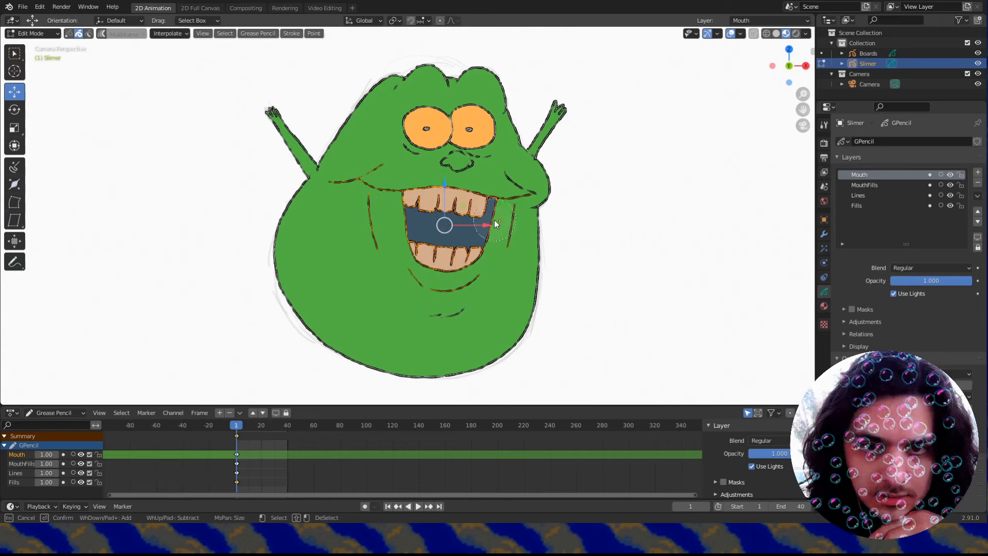
{"action": "left_click_drag", "start_coordinate": [509, 177], "coordinate": [516, 183]}
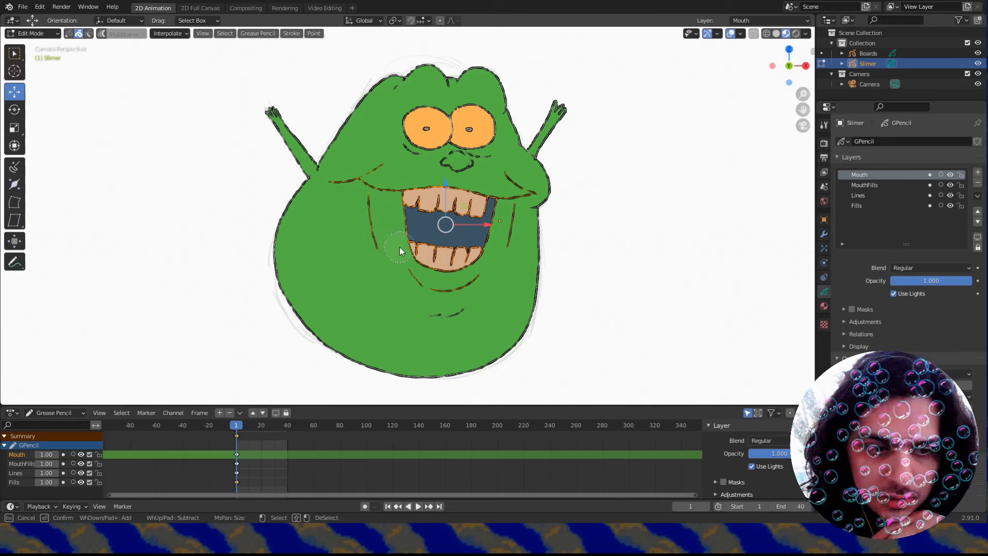
{"action": "key", "text": "Escape"}
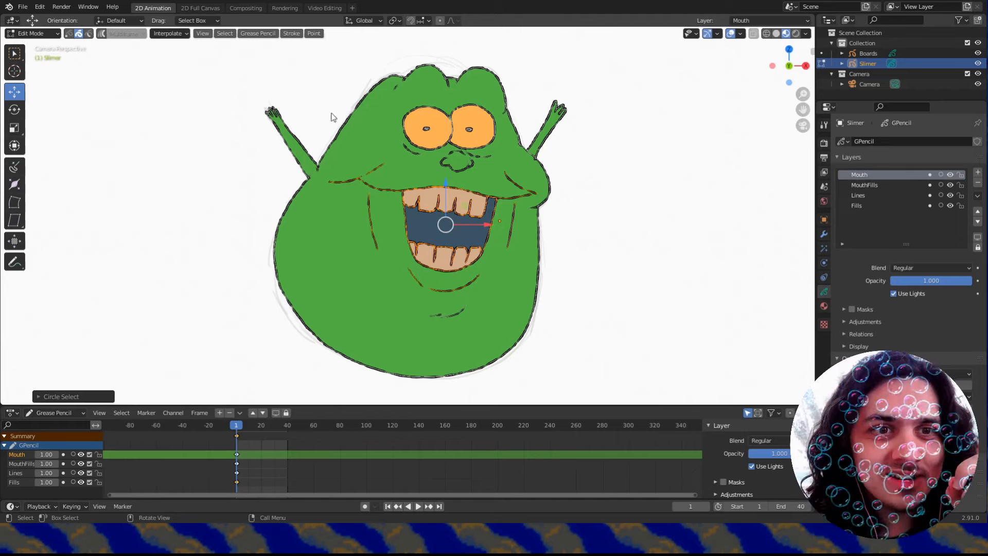
{"action": "left_click", "coordinate": [291, 34]}
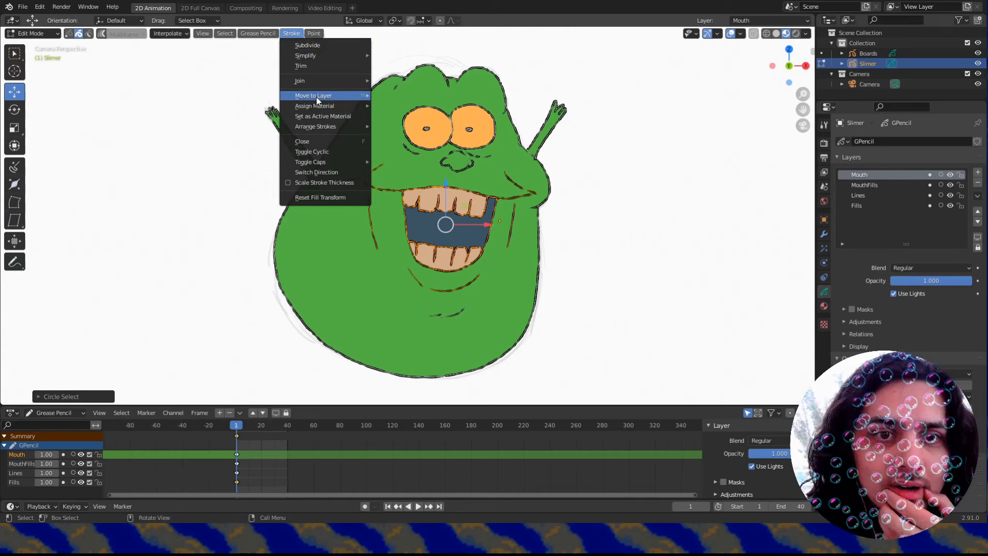
{"action": "mouse_move", "coordinate": [317, 98]}
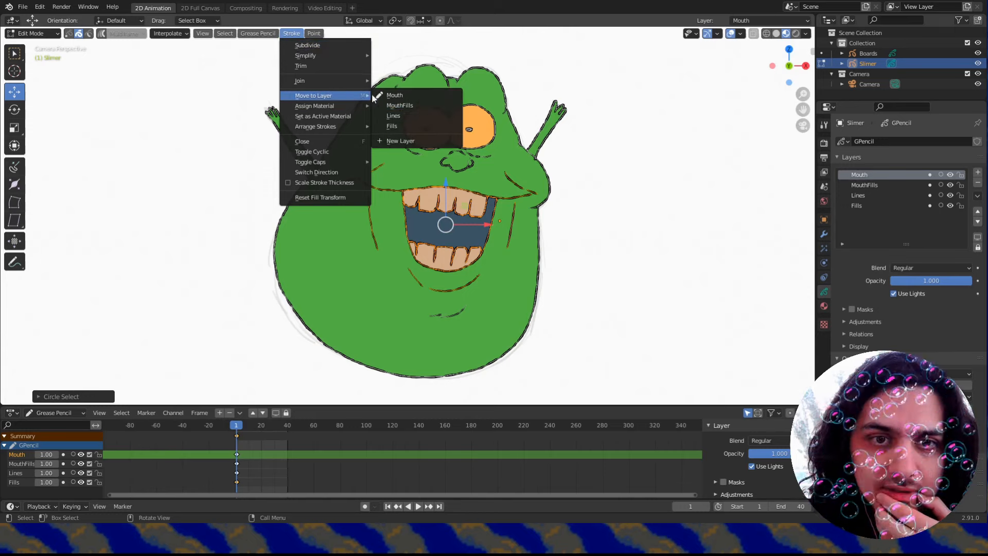
{"action": "left_click", "coordinate": [395, 96]}
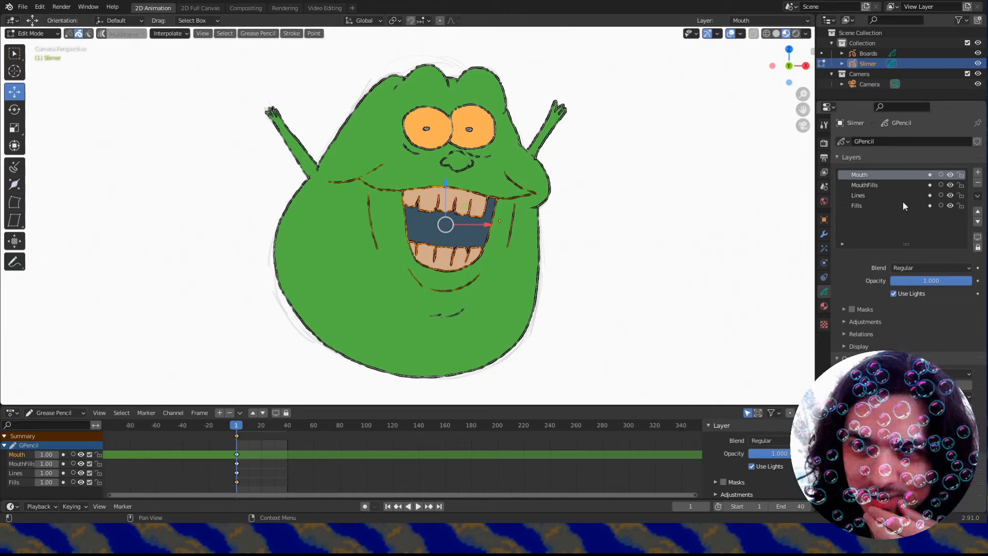
Temporarily hide the Lines and Fills layers to examine which strokes and fills are on the mouth layers, and show both layers again.
{"action": "left_click", "coordinate": [949, 196]}
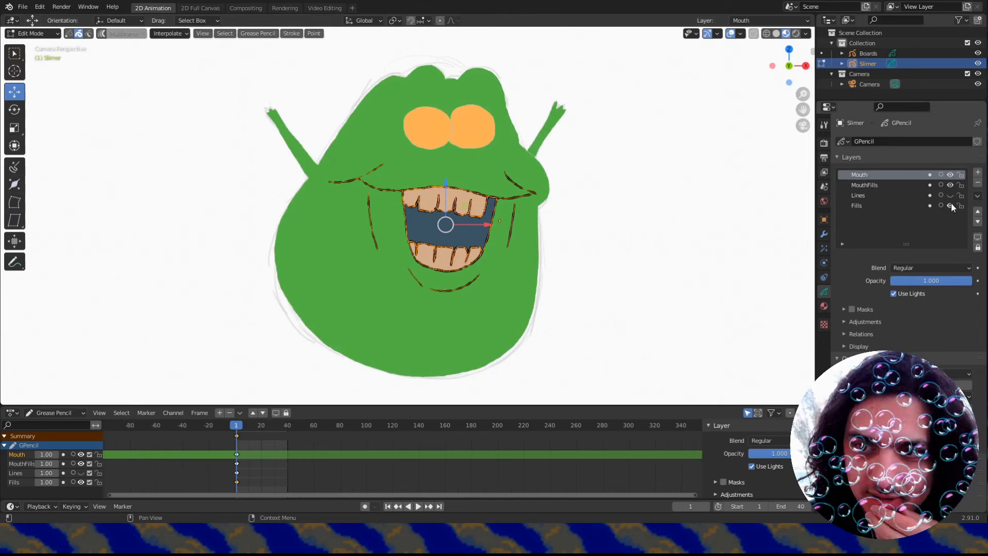
{"action": "left_click", "coordinate": [950, 205]}
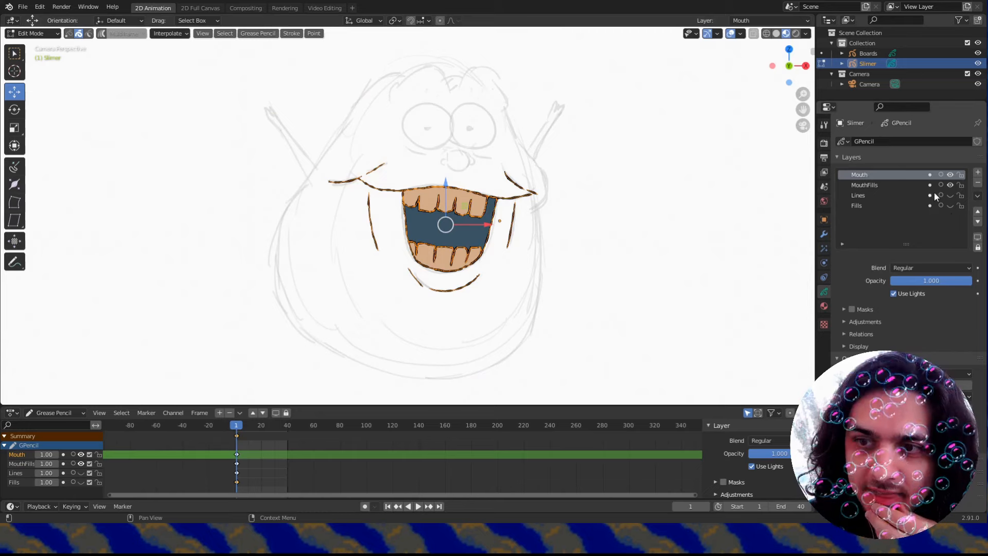
{"action": "left_click", "coordinate": [949, 185]}
{"action": "left_click", "coordinate": [949, 186]}
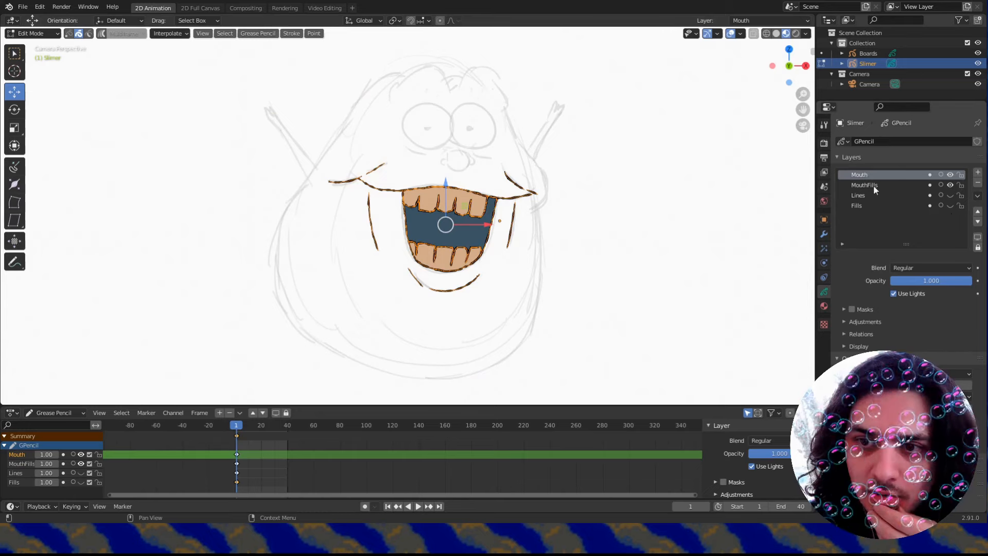
{"action": "left_click", "coordinate": [865, 186]}
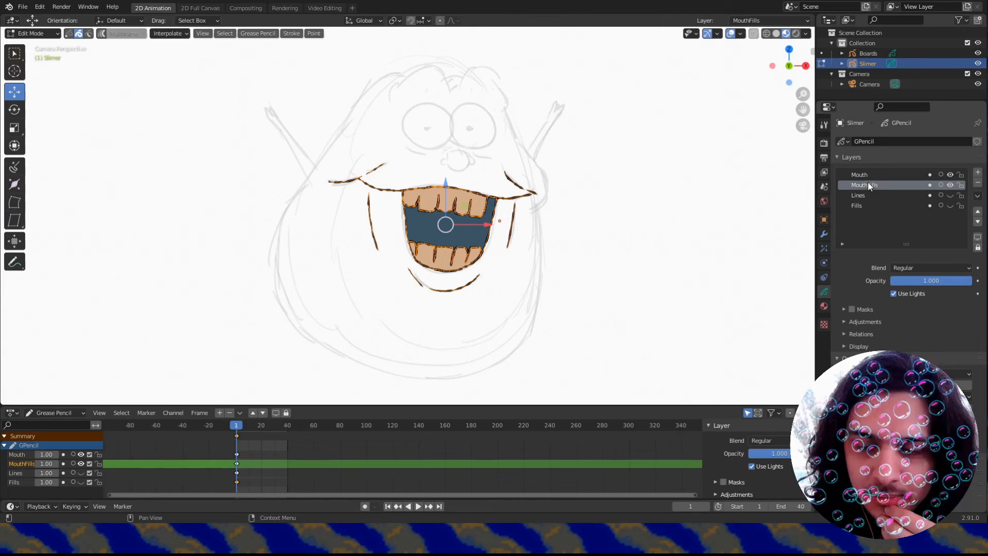
{"action": "left_click", "coordinate": [863, 176]}
{"action": "left_click", "coordinate": [863, 183]}
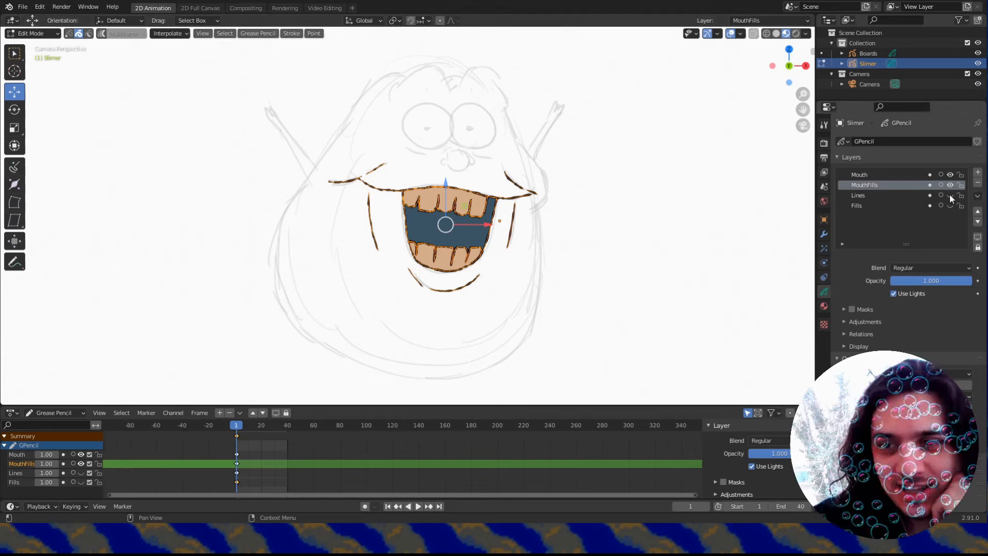
{"action": "left_click_drag", "start_coordinate": [952, 195], "coordinate": [952, 205]}
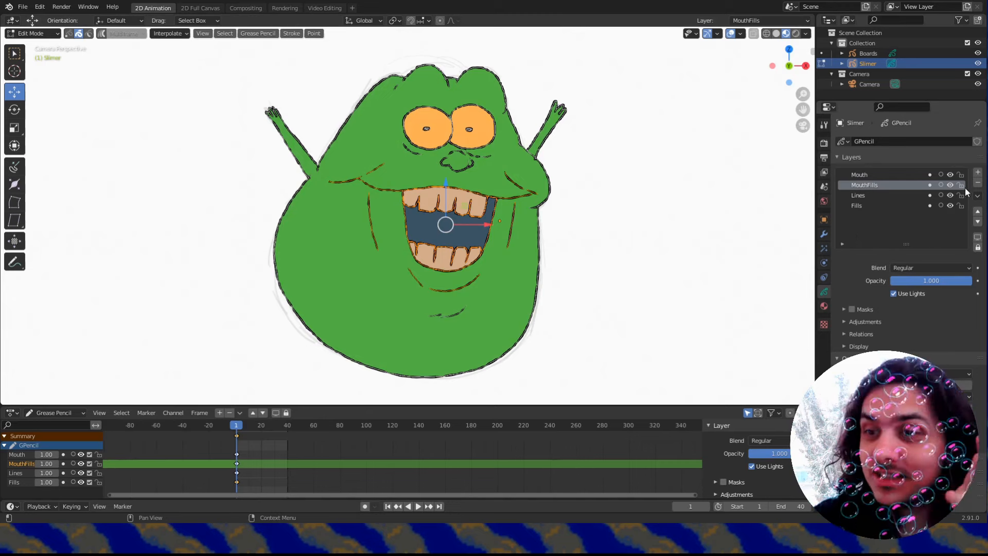
Delete the MouthFills layer and make Mouth the active layer.
{"action": "left_click", "coordinate": [978, 183]}
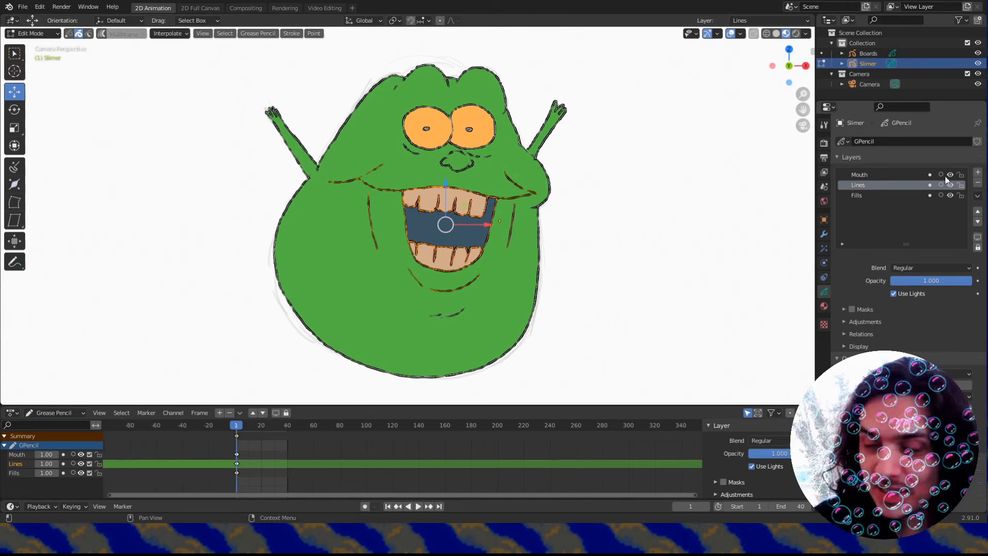
{"action": "left_click", "coordinate": [883, 174]}
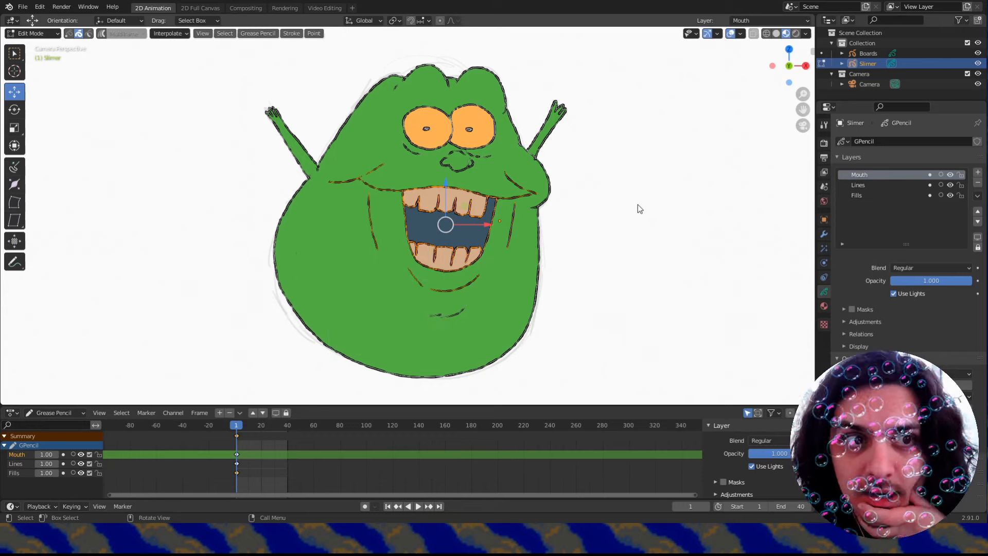
Open the interaction mode choices for the Slimer object.
{"action": "left_click", "coordinate": [32, 33]}
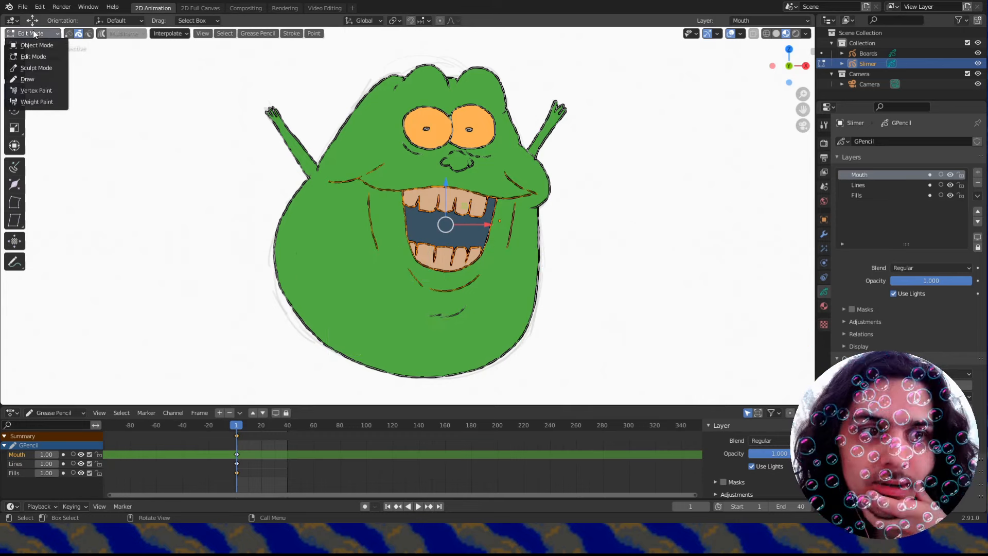
Switch the Slimer object to Draw mode and add an empty material slot directly below Slimer-Green.
{"action": "left_click", "coordinate": [36, 79]}
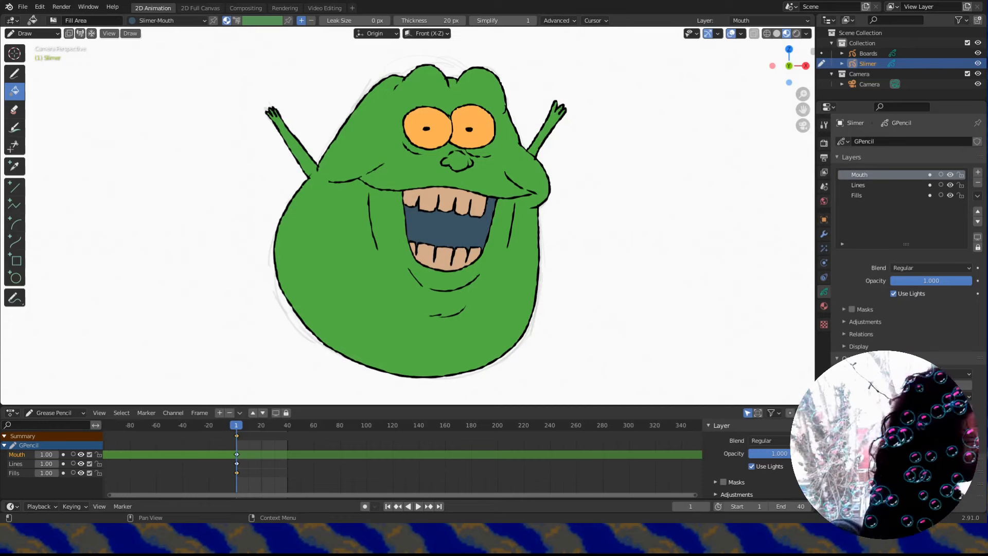
{"action": "left_click", "coordinate": [824, 306]}
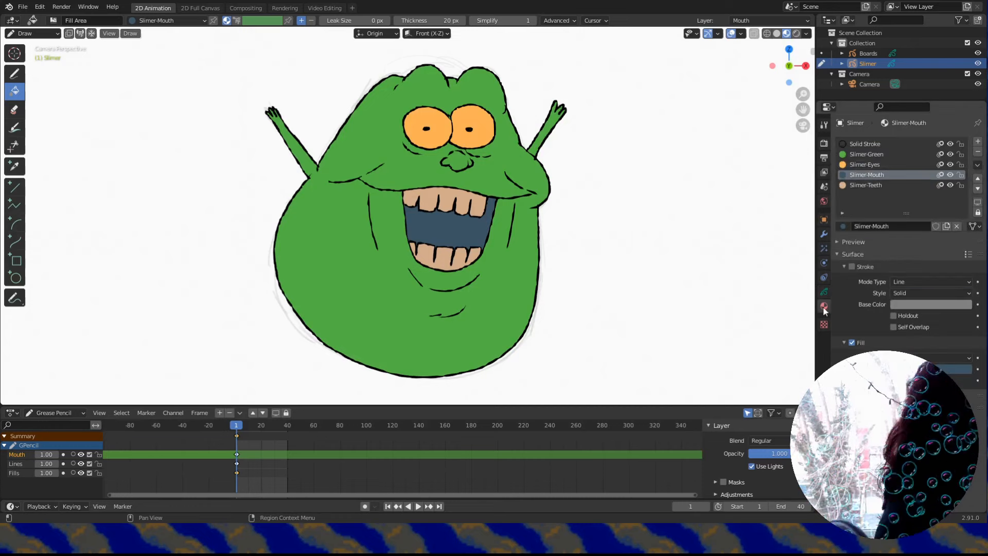
{"action": "left_click", "coordinate": [824, 157]}
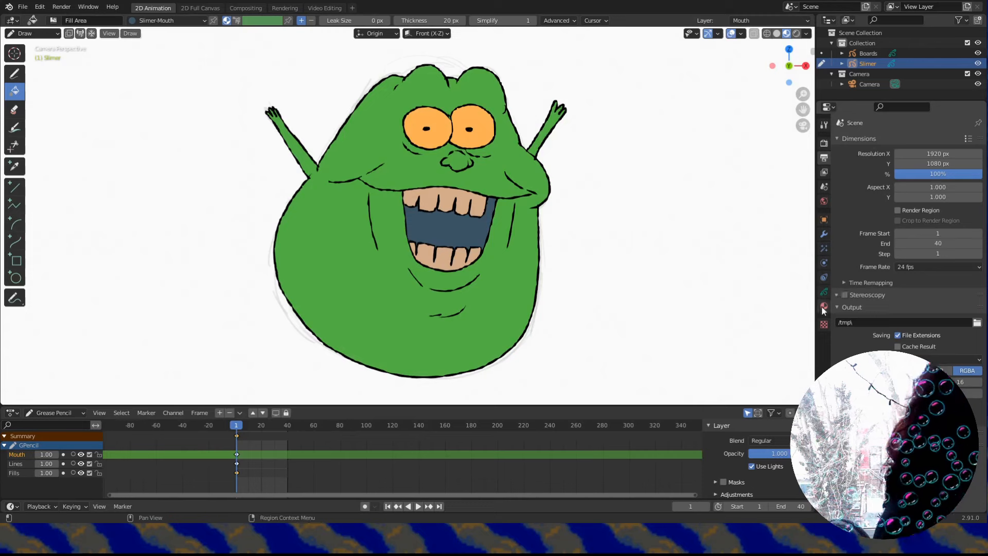
{"action": "left_click", "coordinate": [823, 306]}
{"action": "left_click", "coordinate": [871, 156]}
{"action": "left_click", "coordinate": [978, 141]}
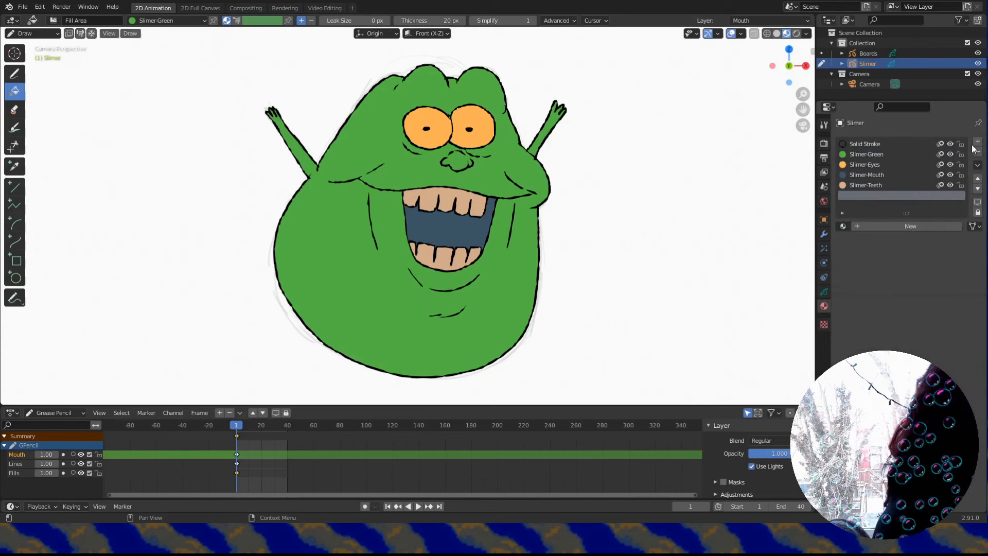
{"action": "left_click", "coordinate": [978, 178]}
{"action": "left_click", "coordinate": [977, 178]}
{"action": "left_click", "coordinate": [977, 178]}
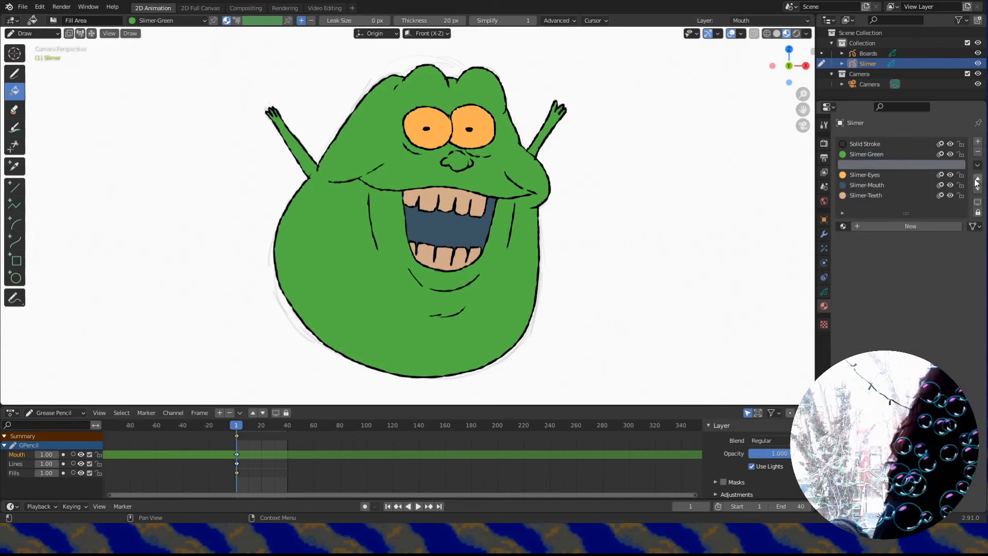
Assign the Slimer-Green material to the empty slot, make it a single-user copy and rename it Slimer-Bags.
{"action": "left_click", "coordinate": [842, 226]}
{"action": "left_click", "coordinate": [874, 261]}
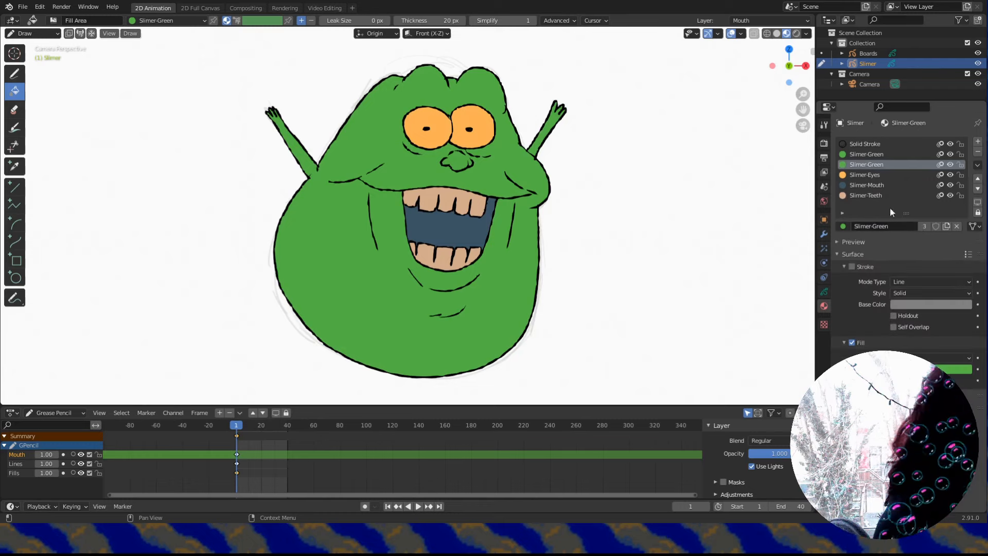
{"action": "left_click", "coordinate": [925, 226]}
{"action": "left_click", "coordinate": [885, 227]}
{"action": "type", "text": "Slimer-Bags"}
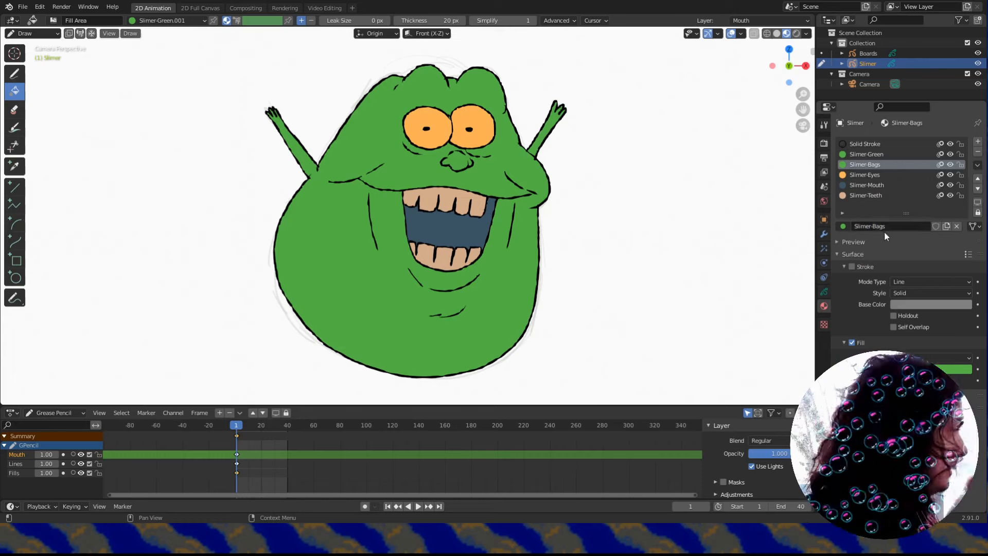
Set the Slimer-Bags fill to a darker green with hue 0.360, saturation 0.606 and value 0.473.
{"action": "left_click", "coordinate": [951, 369]}
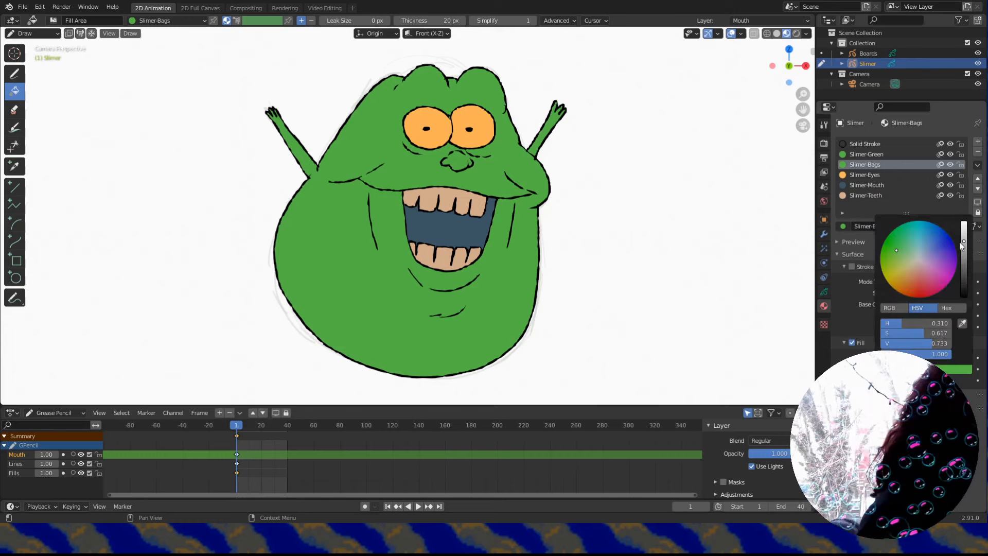
{"action": "left_click_drag", "start_coordinate": [963, 253], "coordinate": [964, 260]}
{"action": "left_click_drag", "start_coordinate": [896, 248], "coordinate": [900, 244]}
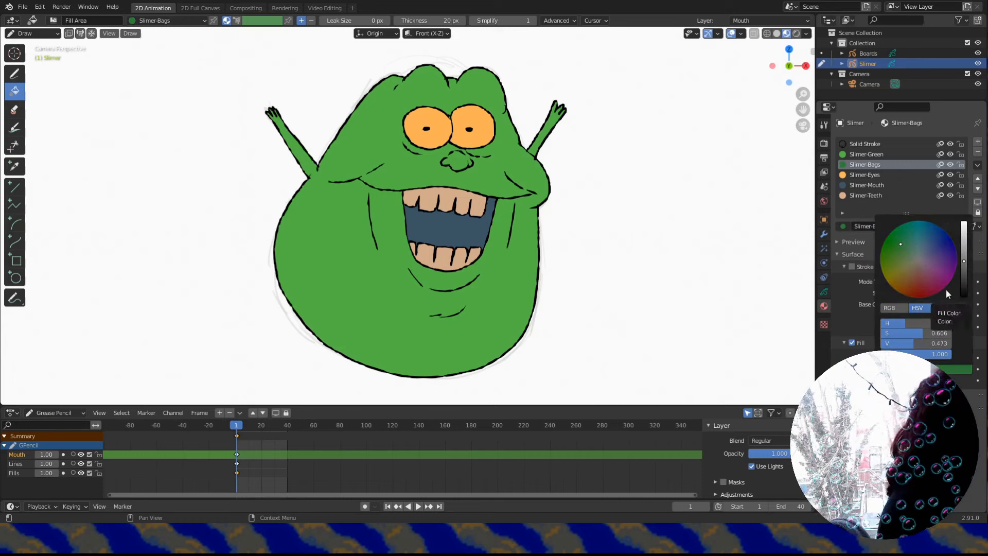
Close the gaps in the eye bag outlines with boundary strokes and fill both bags with Slimer-Bags on the Fills layer.
{"action": "middle_click_drag", "start_coordinate": [216, 235], "coordinate": [195, 286], "text": "shift"}
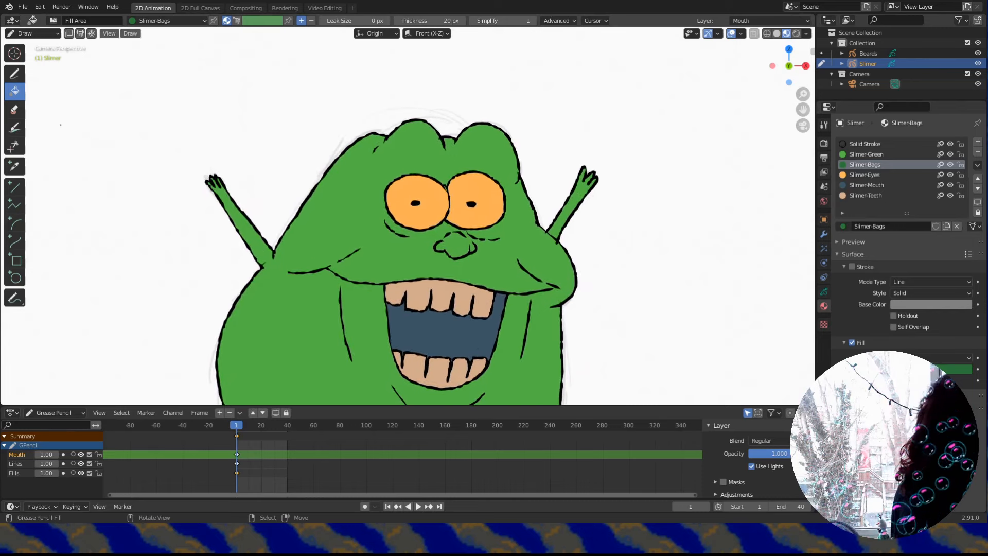
{"action": "middle_click_drag", "start_coordinate": [374, 249], "coordinate": [355, 235], "text": "shift"}
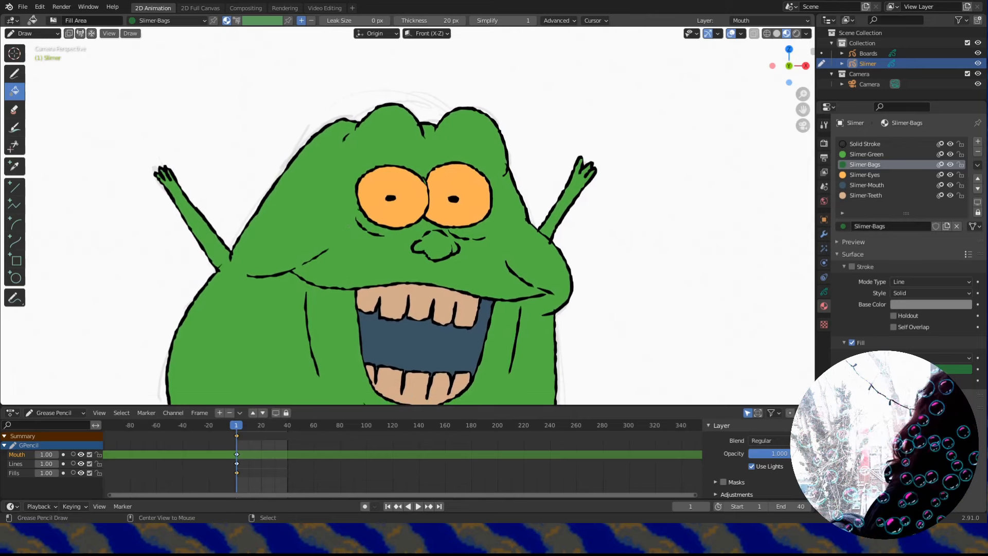
{"action": "left_click_drag", "start_coordinate": [383, 236], "coordinate": [406, 230], "text": "alt"}
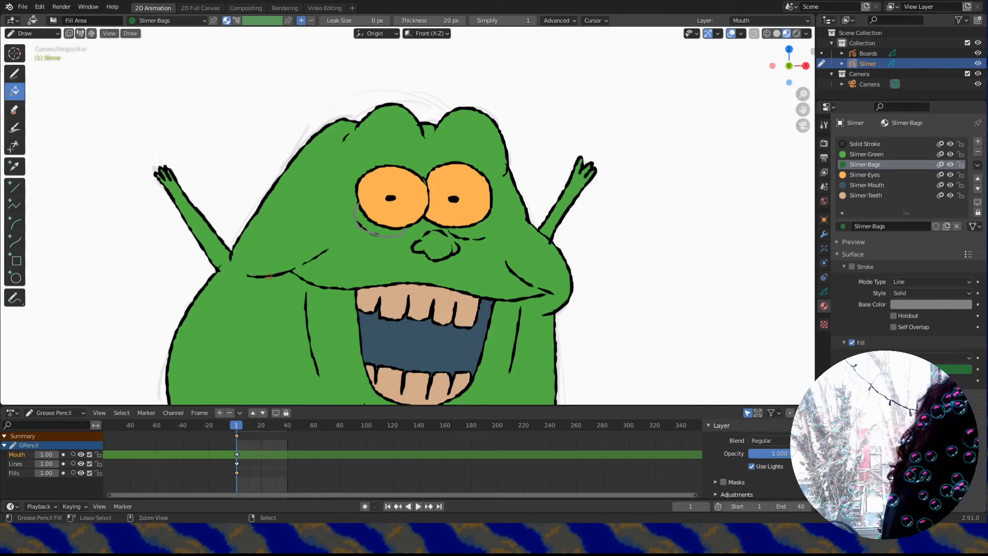
{"action": "left_click", "coordinate": [17, 473]}
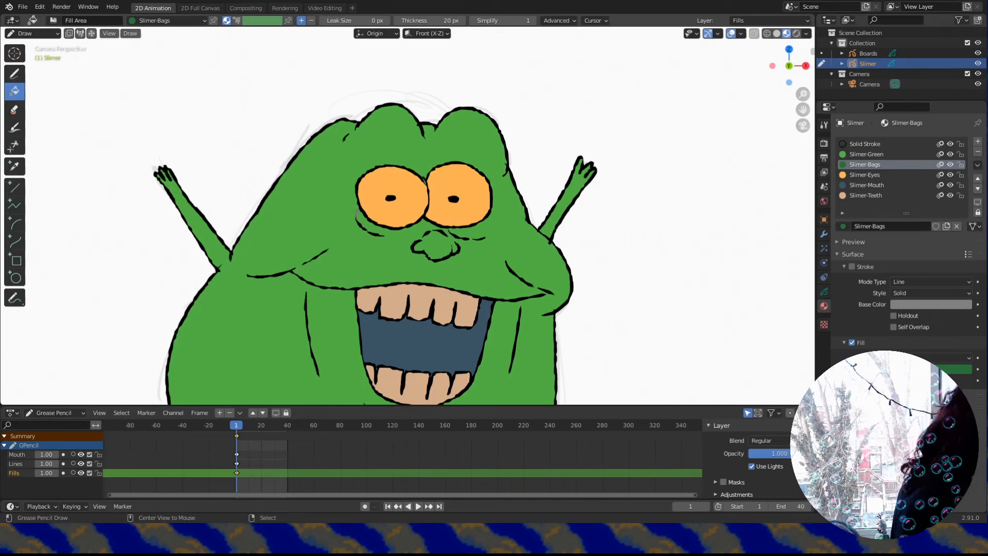
{"action": "left_click", "coordinate": [392, 232]}
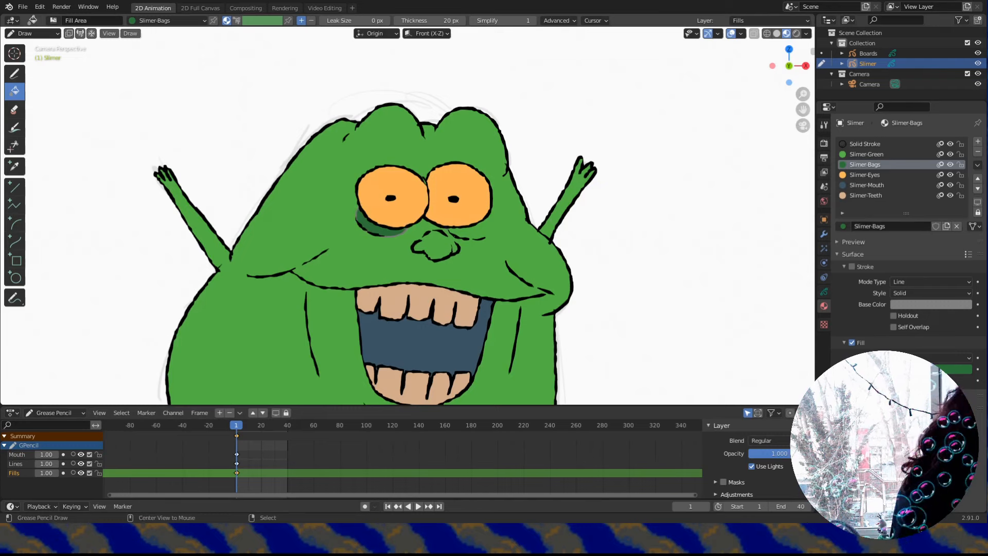
{"action": "left_click", "coordinate": [487, 232]}
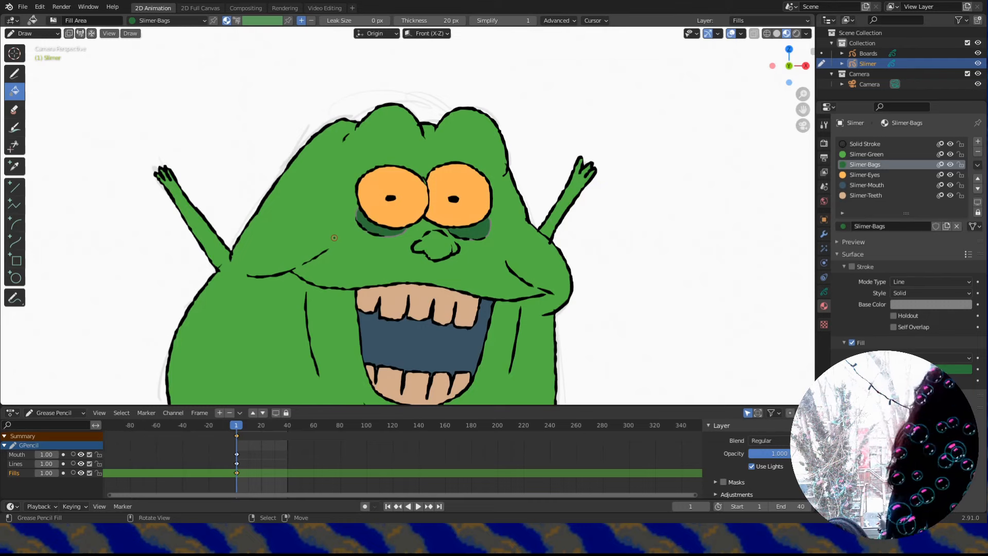
Enable the Slimer-Bags stroke with the same colour as its fill, and lighten the green of both.
{"action": "left_click", "coordinate": [851, 267]}
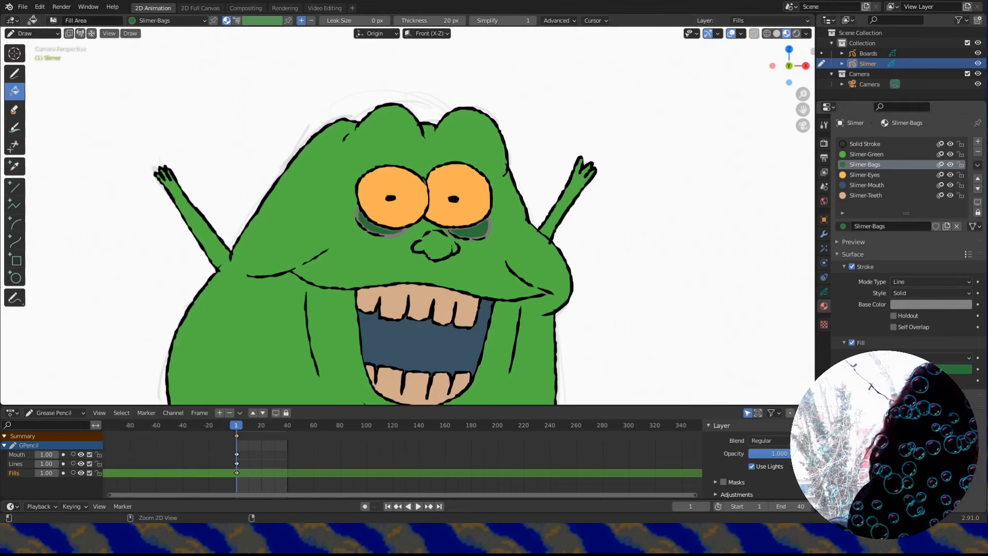
{"action": "key", "text": "ctrl+v"}
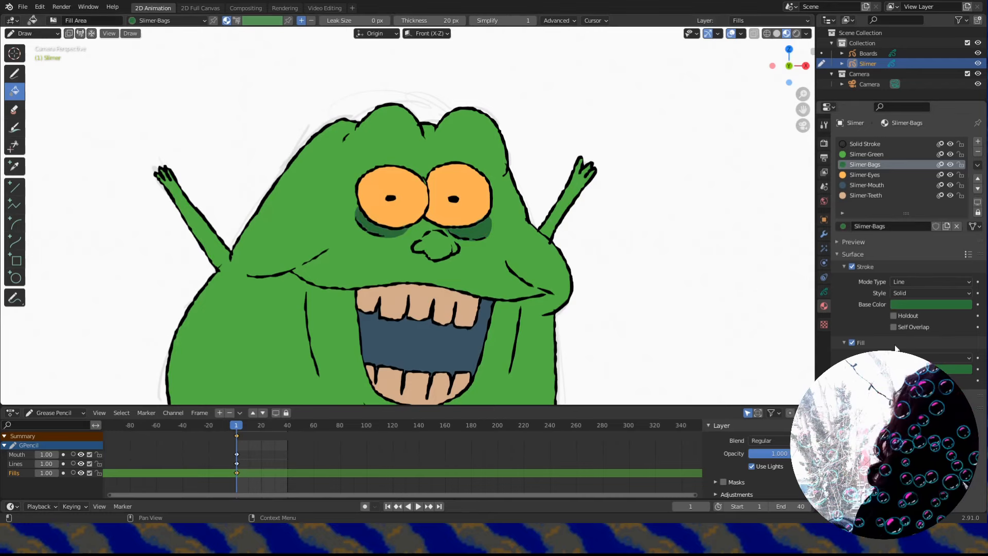
{"action": "scroll", "coordinate": [243, 298], "scroll_direction": "down", "scroll_amount": 4}
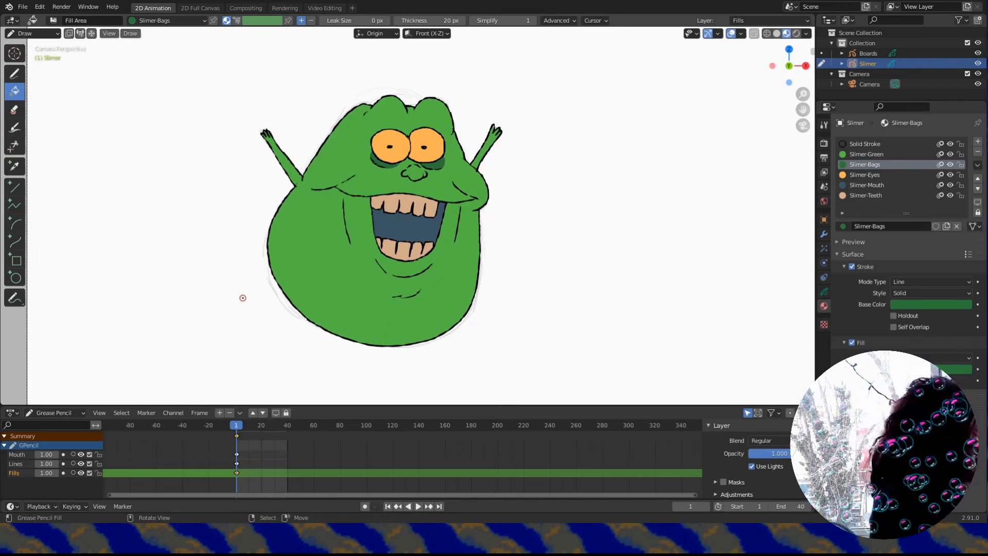
{"action": "left_click", "coordinate": [926, 368]}
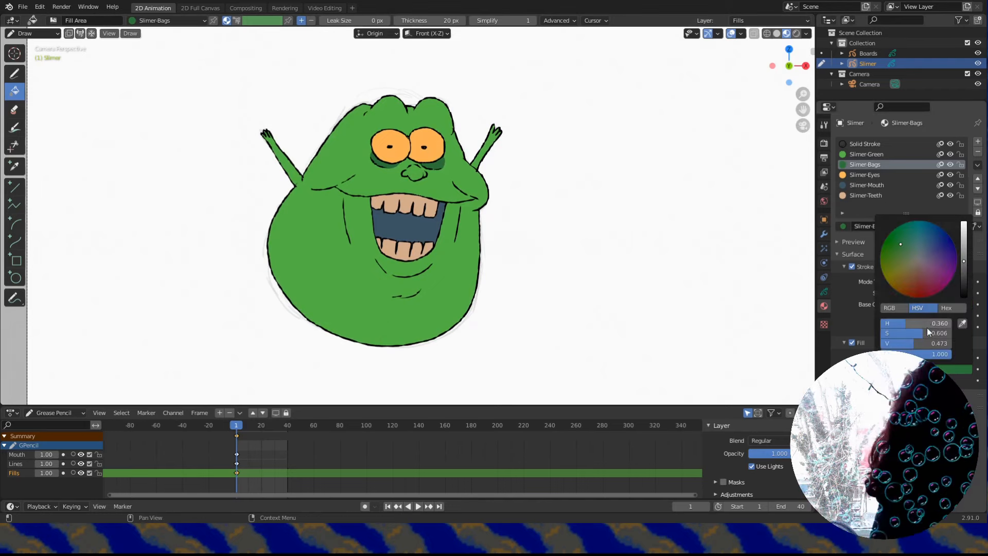
{"action": "left_click_drag", "start_coordinate": [921, 342], "coordinate": [927, 342]}
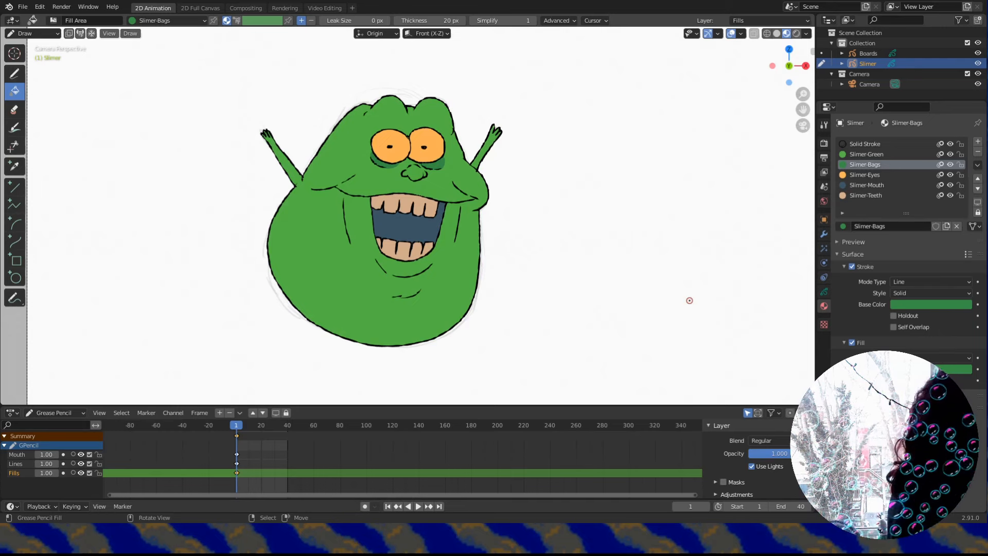
Make the Lines layer active and choose the Draw tool with the Solid Stroke material.
{"action": "left_click", "coordinate": [823, 292]}
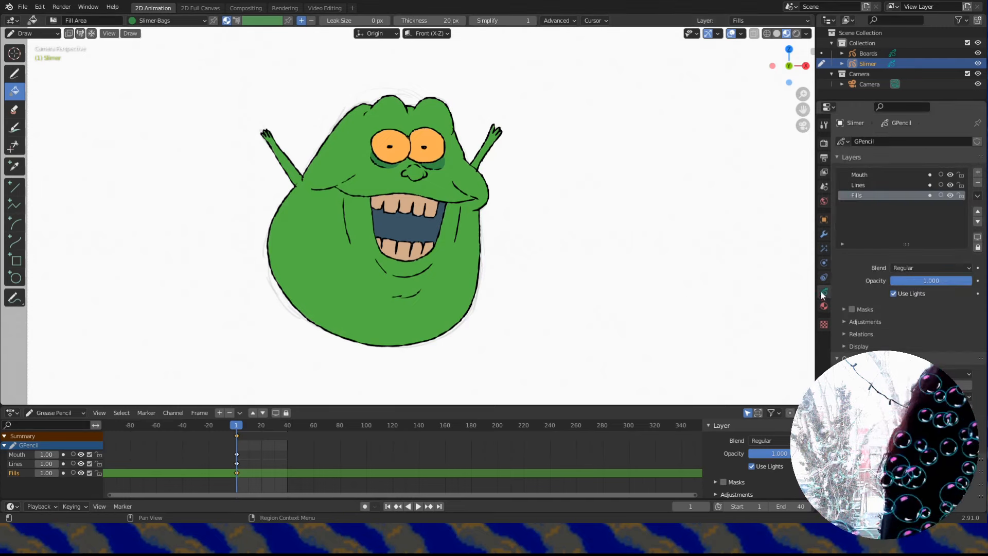
{"action": "left_click", "coordinate": [861, 185]}
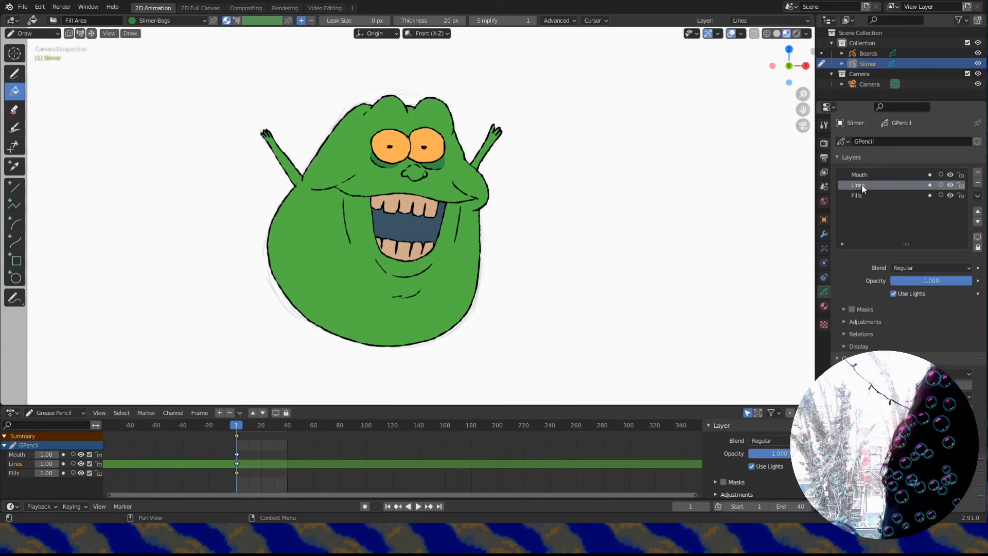
{"action": "left_click", "coordinate": [14, 75]}
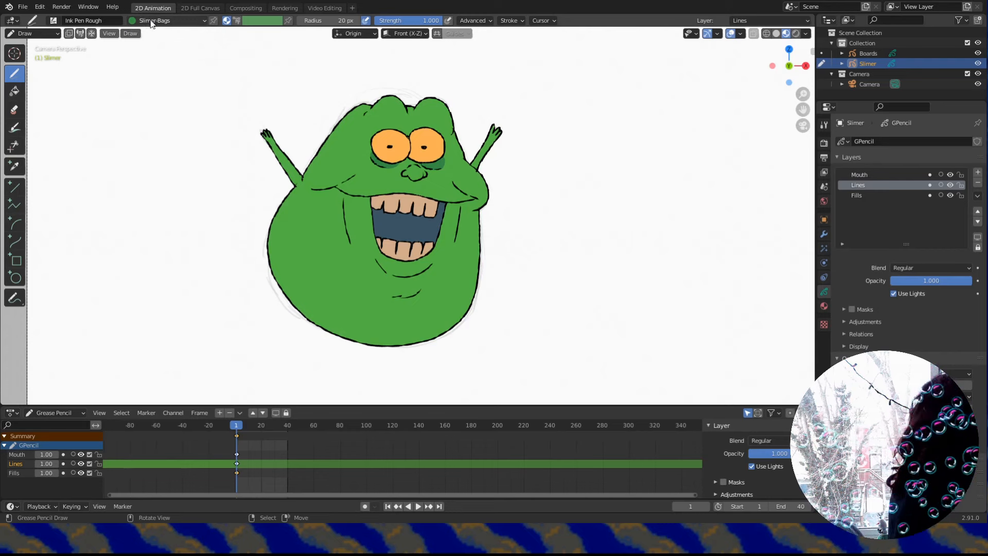
{"action": "left_click", "coordinate": [152, 21]}
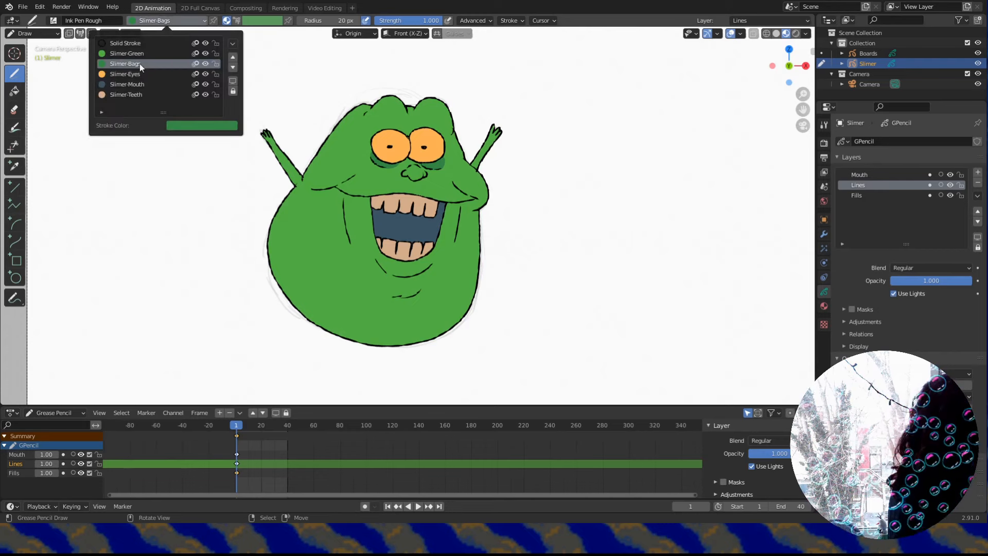
{"action": "left_click", "coordinate": [119, 44]}
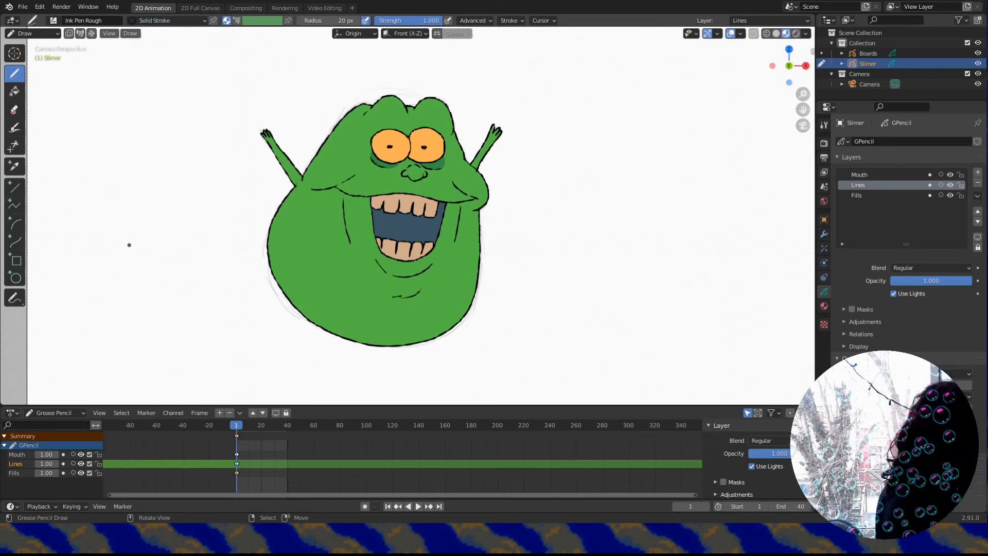
Move the playhead to frame 10 and hide the Fills and Mouth layers.
{"action": "left_click_drag", "start_coordinate": [237, 433], "coordinate": [248, 434]}
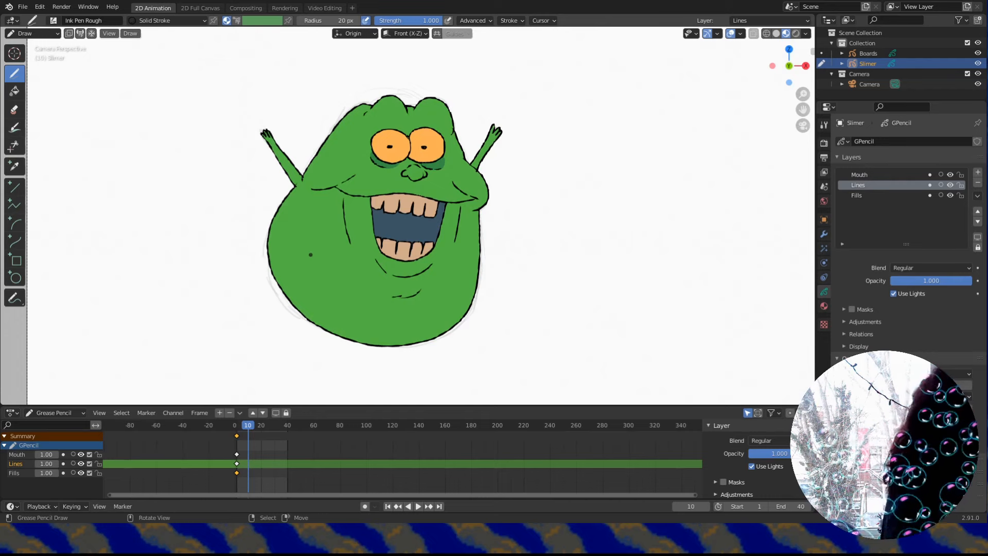
{"action": "left_click", "coordinate": [950, 196]}
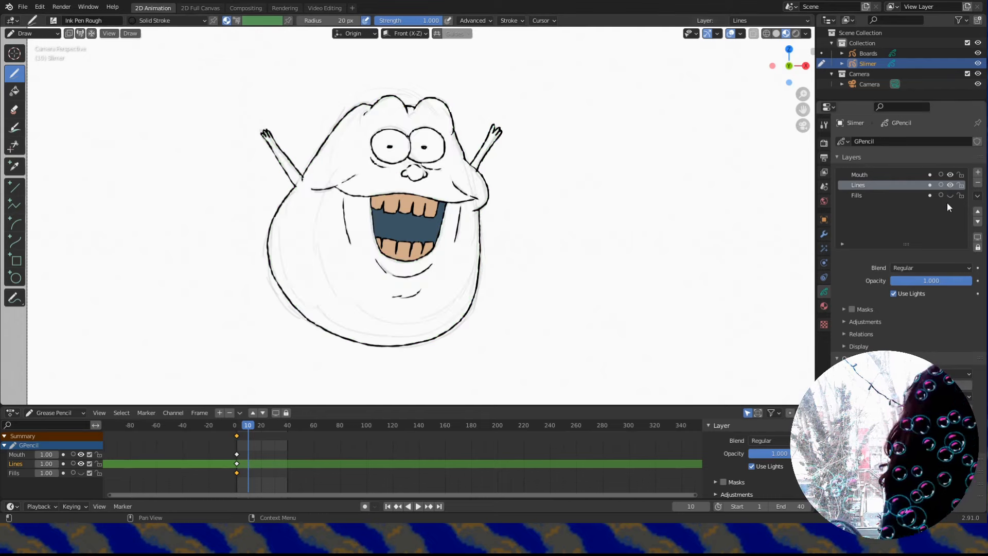
{"action": "left_click", "coordinate": [950, 175]}
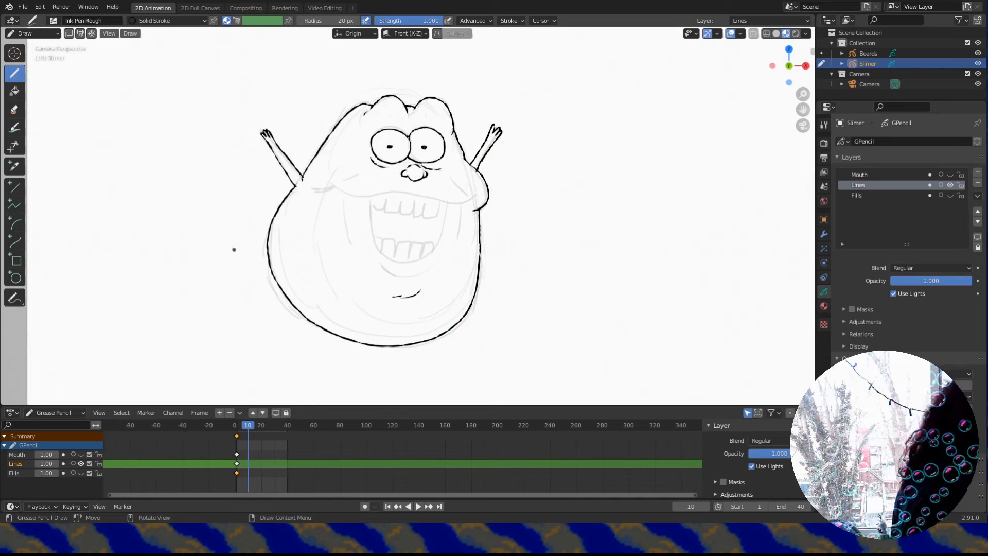
{"action": "scroll", "coordinate": [234, 250], "scroll_direction": "up", "scroll_amount": 3}
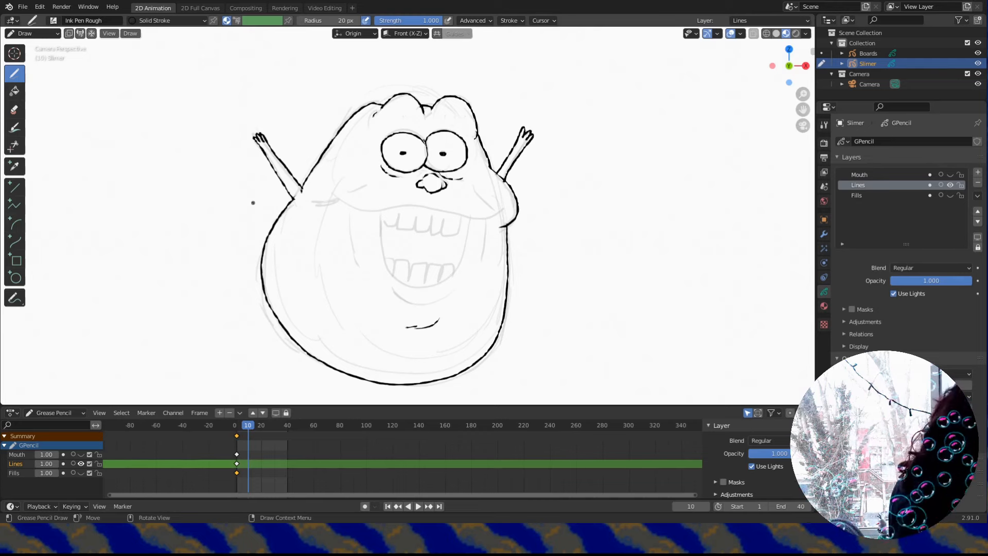
{"action": "scroll", "coordinate": [237, 453], "scroll_direction": "up", "scroll_amount": 4}
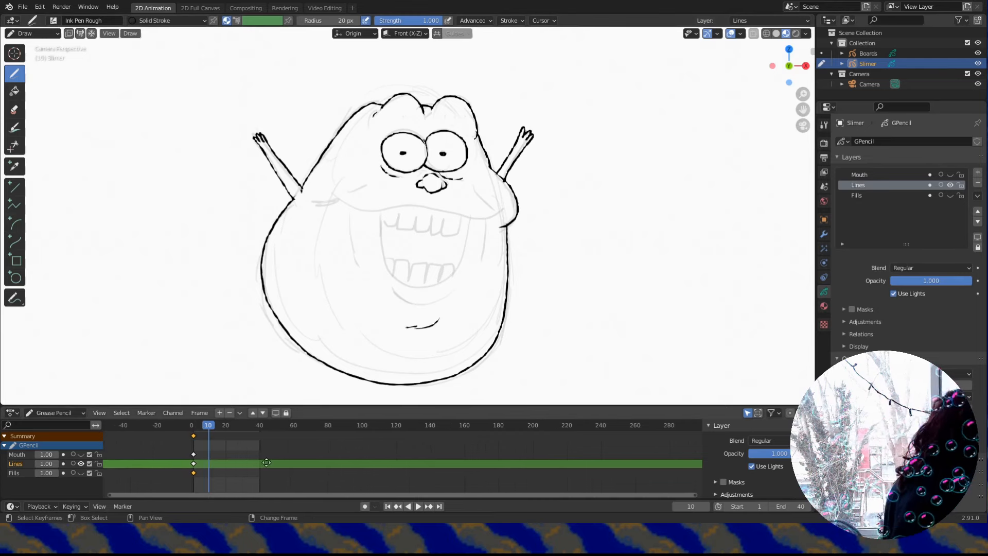
{"action": "middle_click_drag", "start_coordinate": [276, 449], "coordinate": [288, 449]}
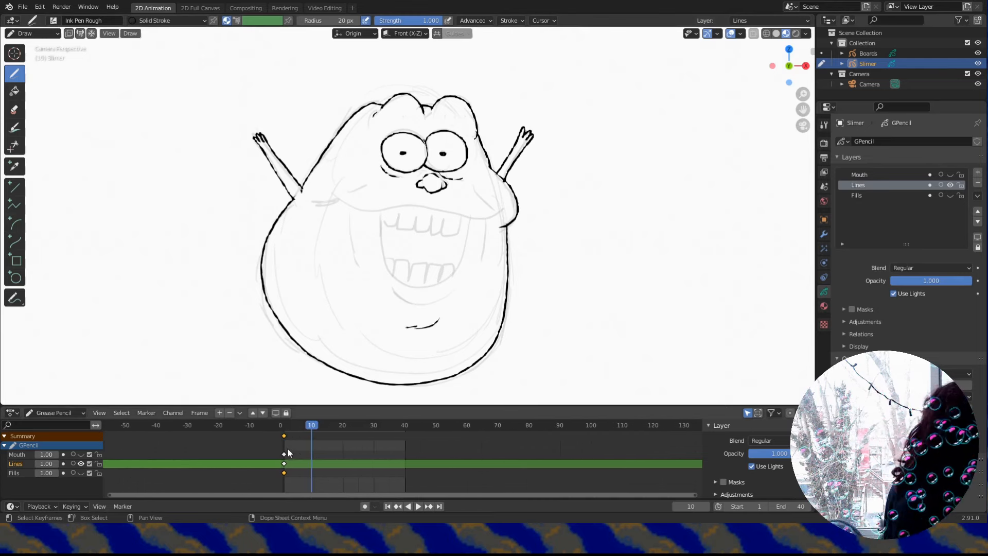
Draw the outline of the left eye as a new drawing on the Lines layer at frame 10.
{"action": "mouse_move", "coordinate": [416, 136]}
{"action": "left_mouse_down"}
{"action": "mouse_move", "coordinate": [420, 167]}
{"action": "mouse_move", "coordinate": [418, 139]}
{"action": "left_mouse_up"}
{"action": "key", "text": "ctrl+z"}
{"action": "left_click", "coordinate": [424, 147]}
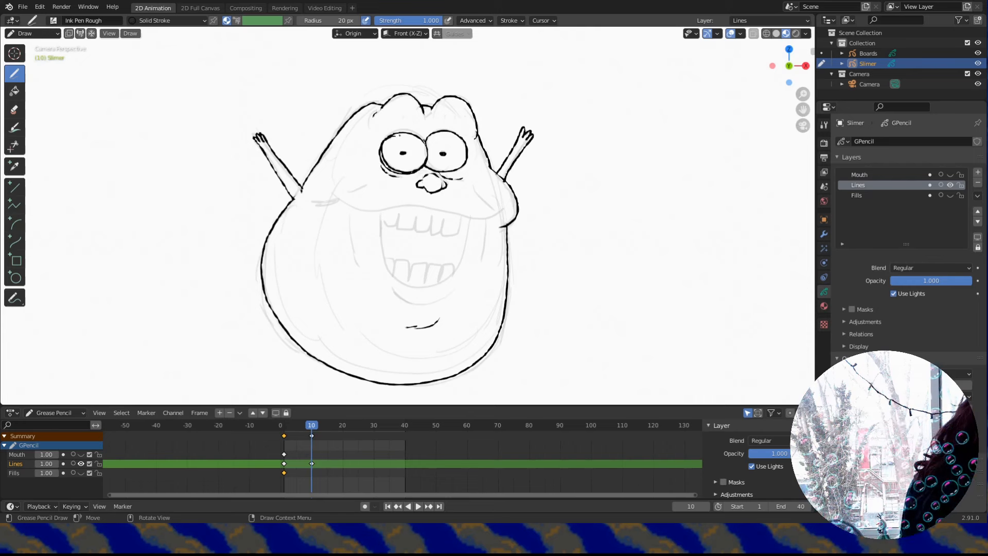
{"action": "left_click_drag", "start_coordinate": [416, 137], "coordinate": [414, 166]}
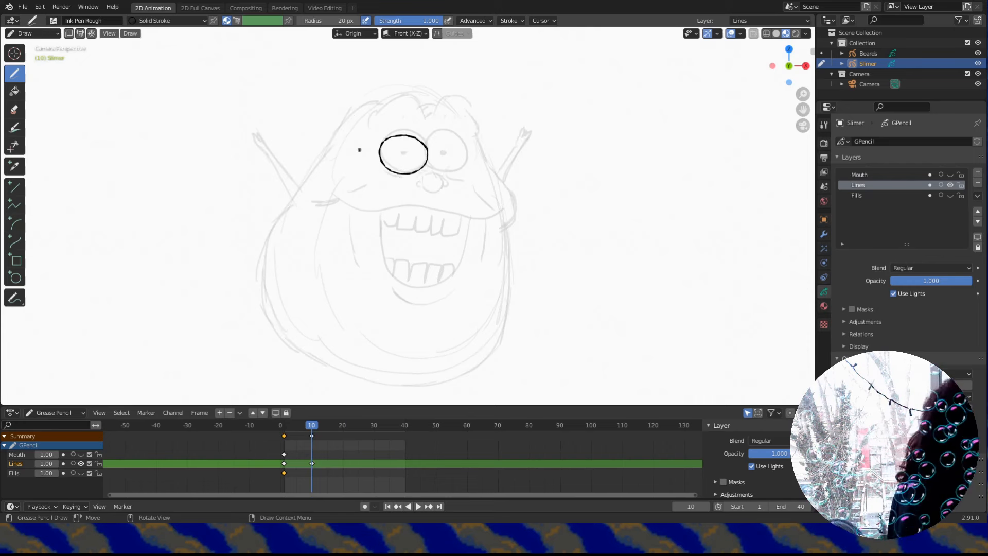
Turn on onion skinning for the Lines layer and hide the Boards object.
{"action": "left_click", "coordinate": [940, 184]}
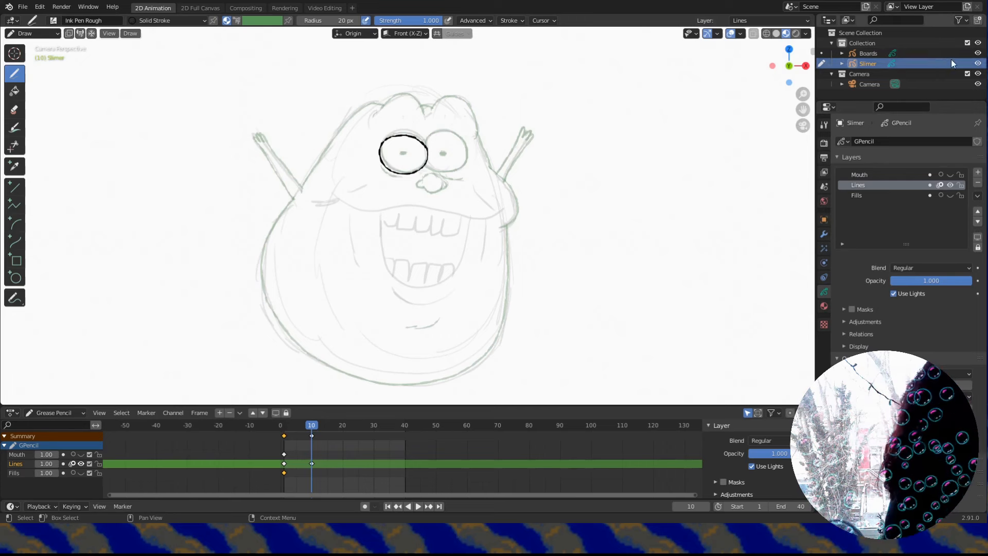
{"action": "left_click", "coordinate": [977, 54]}
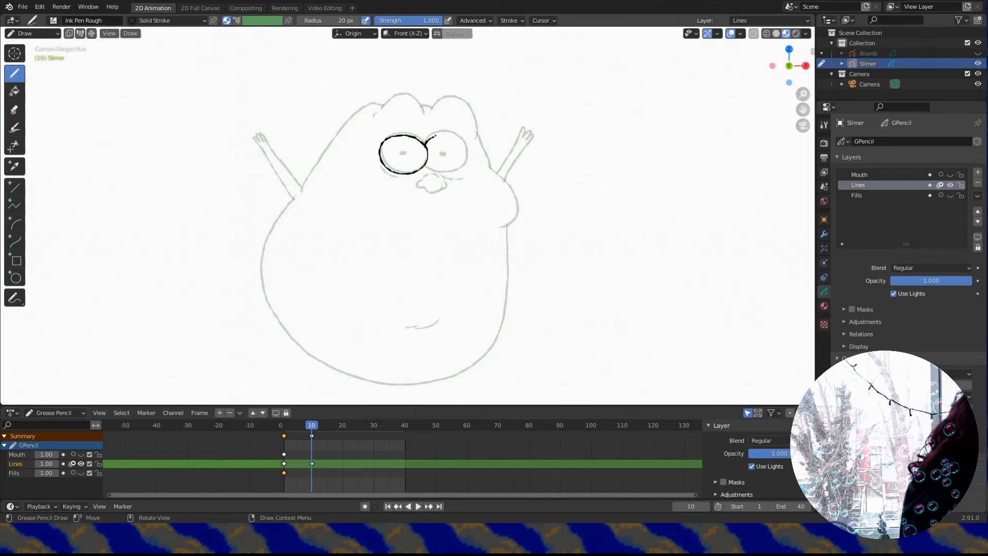
Undo the last stroke and draw the right eye, pupils, nose and bags under both eyes on the Lines layer at frame 10.
{"action": "key", "text": "ctrl+z"}
{"action": "left_click_drag", "start_coordinate": [466, 147], "coordinate": [426, 151]}
{"action": "left_click", "coordinate": [402, 154]}
{"action": "left_click_drag", "start_coordinate": [446, 182], "coordinate": [394, 180]}
{"action": "left_click_drag", "start_coordinate": [442, 182], "coordinate": [463, 177]}
Draw the head and body outline and both raised arms at frame 10, with the arms spread slightly wider than in the onion-skinned drawing.
{"action": "mouse_move", "coordinate": [301, 189]}
{"action": "left_mouse_down"}
{"action": "mouse_move", "coordinate": [419, 109]}
{"action": "mouse_move", "coordinate": [473, 111]}
{"action": "mouse_move", "coordinate": [475, 142]}
{"action": "left_mouse_up"}
{"action": "left_click_drag", "start_coordinate": [477, 137], "coordinate": [492, 172]}
{"action": "mouse_move", "coordinate": [492, 173]}
{"action": "left_mouse_down"}
{"action": "mouse_move", "coordinate": [498, 232]}
{"action": "mouse_move", "coordinate": [386, 384]}
{"action": "mouse_move", "coordinate": [293, 198]}
{"action": "left_mouse_up"}
{"action": "key", "text": "ctrl+z"}
{"action": "left_click_drag", "start_coordinate": [308, 426], "coordinate": [312, 432]}
{"action": "mouse_move", "coordinate": [293, 198]}
{"action": "left_mouse_down"}
{"action": "mouse_move", "coordinate": [250, 149]}
{"action": "mouse_move", "coordinate": [301, 187]}
{"action": "left_mouse_up"}
{"action": "left_click_drag", "start_coordinate": [497, 176], "coordinate": [531, 138]}
{"action": "left_click_drag", "start_coordinate": [532, 137], "coordinate": [543, 142]}
{"action": "left_click_drag", "start_coordinate": [541, 143], "coordinate": [506, 183]}
Add the belly crease to the frame 10 line drawing and compare it with the first frame.
{"action": "left_click", "coordinate": [288, 433]}
{"action": "left_click_drag", "start_coordinate": [288, 432], "coordinate": [312, 430]}
{"action": "left_click_drag", "start_coordinate": [440, 323], "coordinate": [406, 330]}
{"action": "mouse_move", "coordinate": [307, 430]}
{"action": "left_mouse_down"}
{"action": "mouse_move", "coordinate": [326, 432]}
{"action": "mouse_move", "coordinate": [292, 433]}
{"action": "mouse_move", "coordinate": [315, 431]}
{"action": "left_mouse_up"}
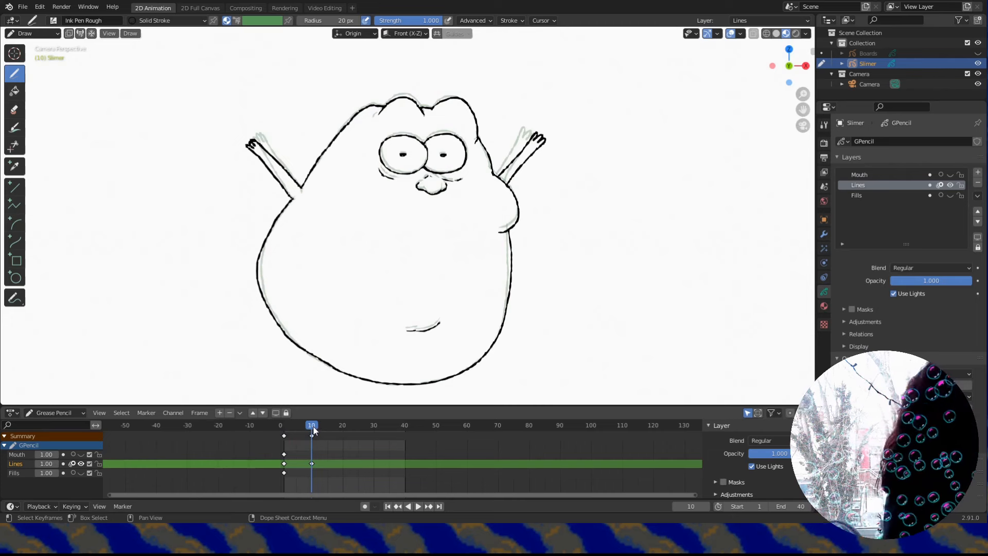
Show the Fills and Mouth layers and fill the character's body with Slimer-Green on the Fills layer at frame 10.
{"action": "left_click", "coordinate": [950, 195]}
{"action": "left_click", "coordinate": [950, 175]}
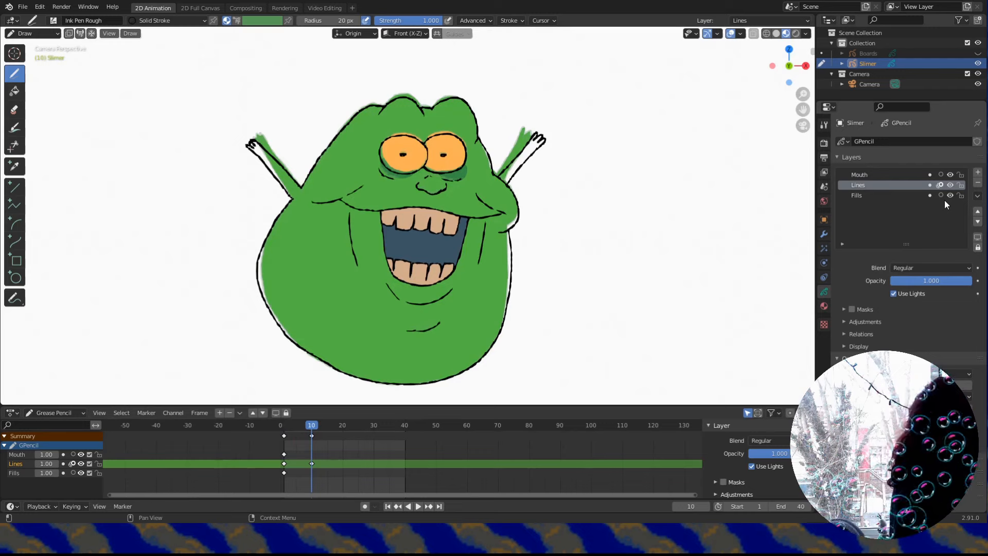
{"action": "left_click", "coordinate": [856, 197]}
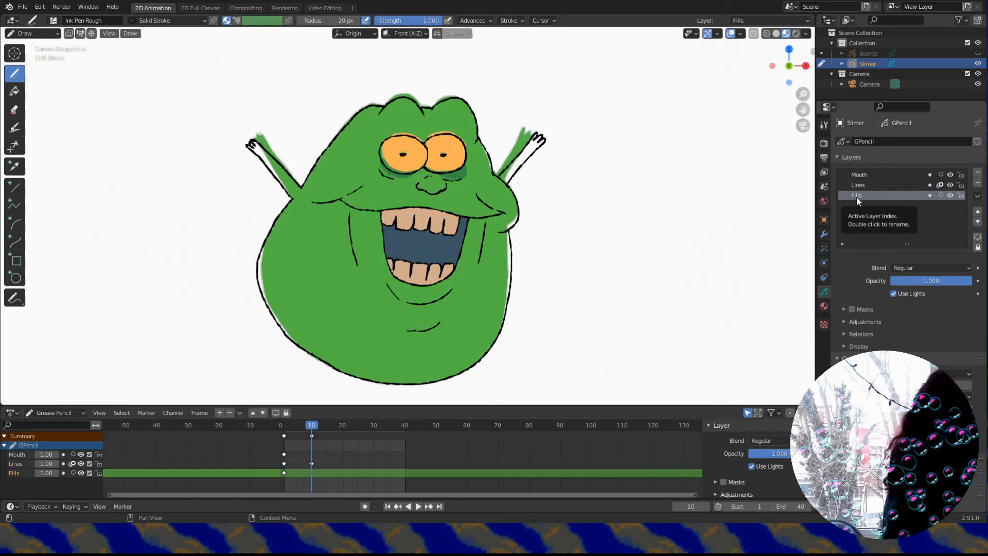
{"action": "left_click", "coordinate": [825, 304]}
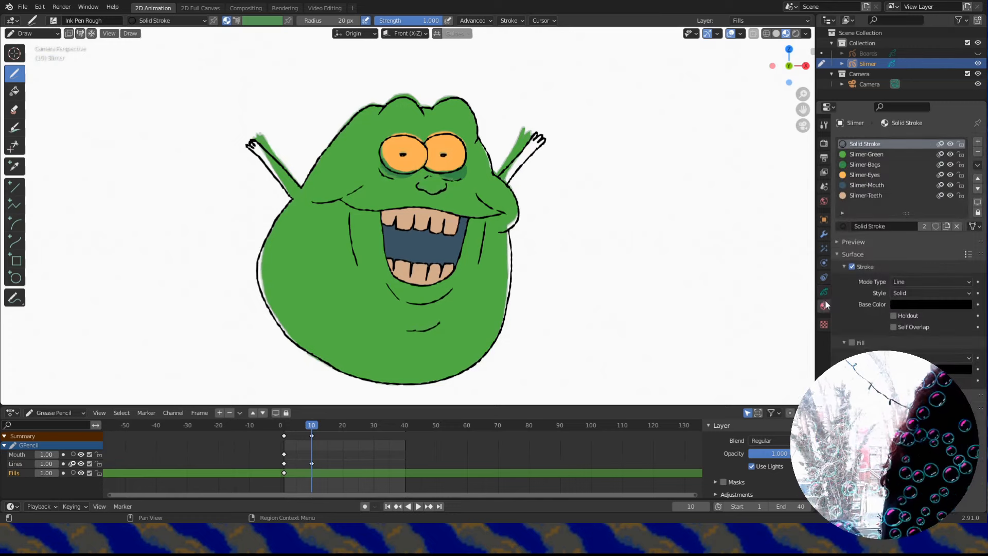
{"action": "left_click", "coordinate": [858, 154]}
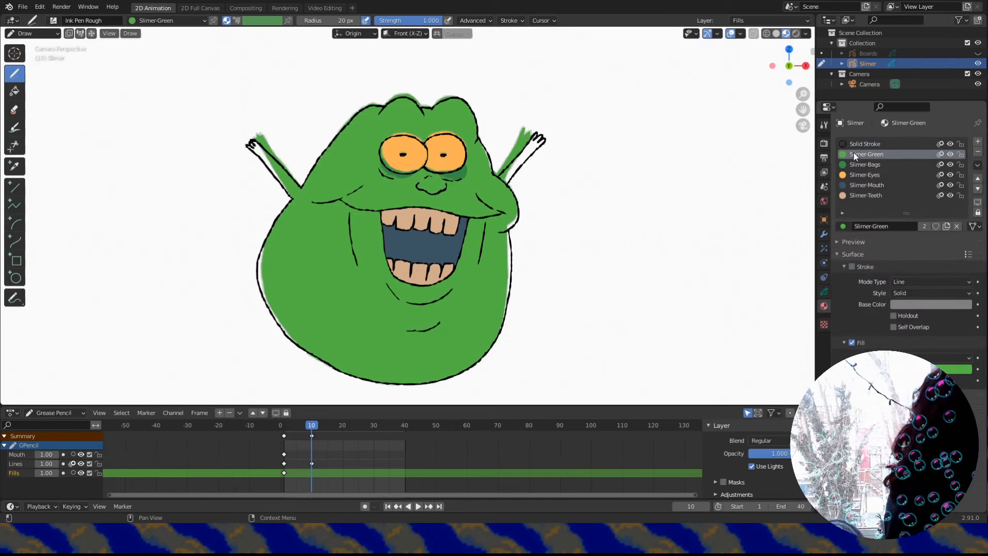
{"action": "left_click", "coordinate": [15, 91]}
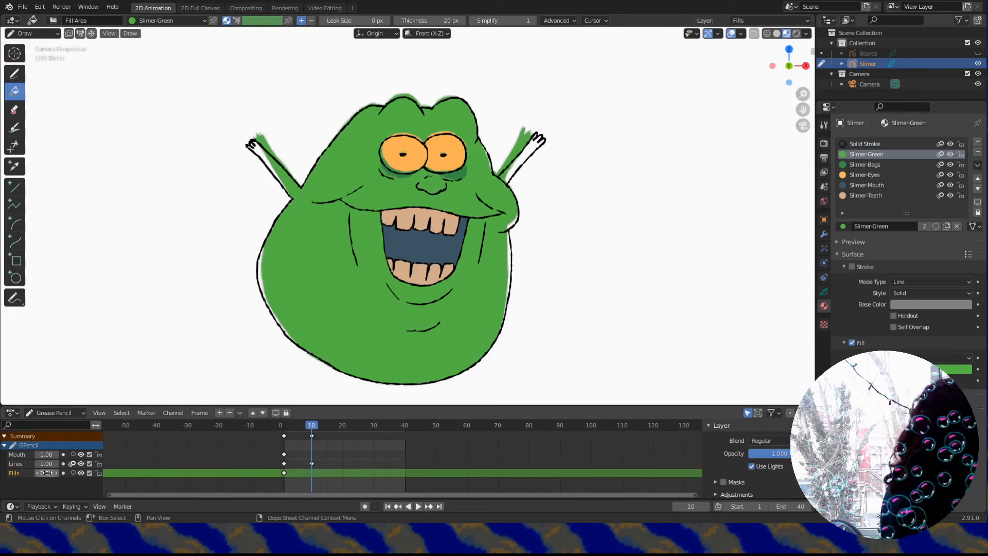
{"action": "left_click", "coordinate": [291, 257]}
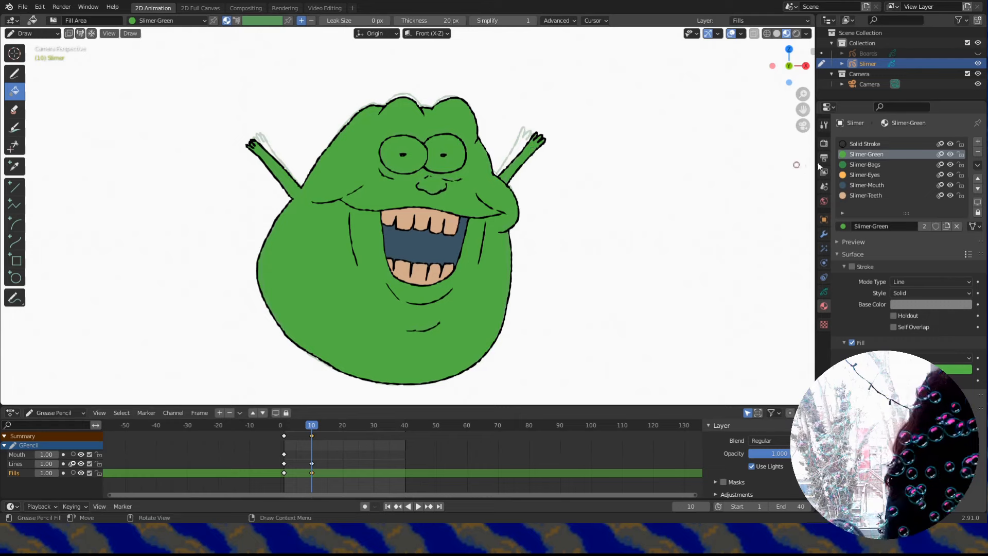
Fill both eyes with Slimer-Eyes and the areas under the eyes with Slimer-Bags at frame 10.
{"action": "left_click", "coordinate": [853, 176]}
{"action": "left_click", "coordinate": [408, 143]}
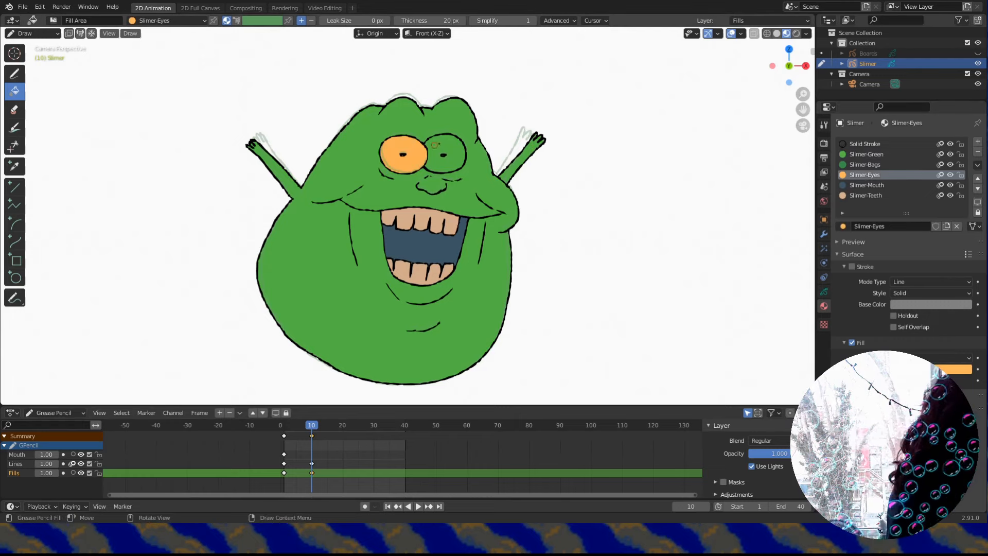
{"action": "left_click", "coordinate": [439, 140]}
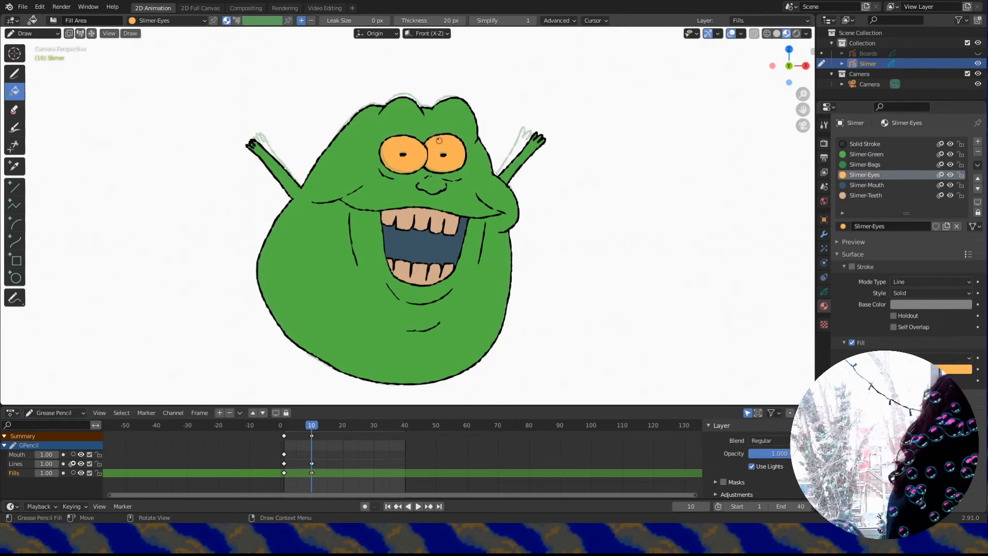
{"action": "left_click", "coordinate": [859, 166]}
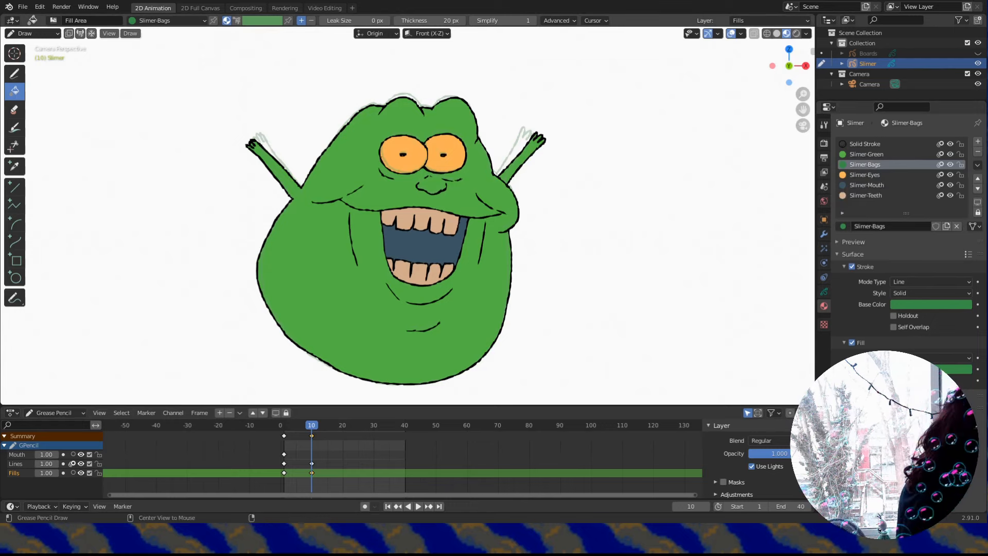
{"action": "left_click", "coordinate": [394, 172]}
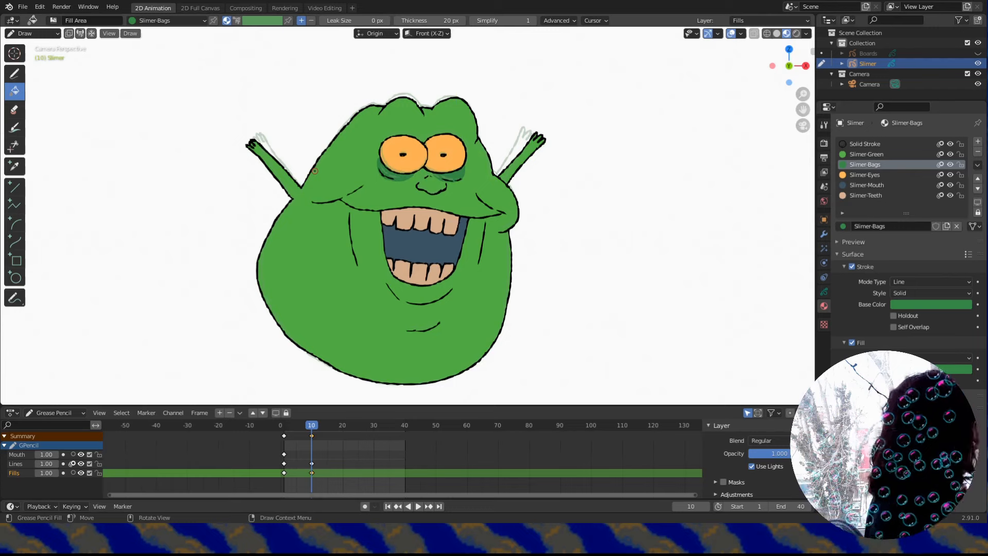
Move the playhead to frame 1 and make the Solid Stroke material and the Lines layer active.
{"action": "left_click_drag", "start_coordinate": [284, 427], "coordinate": [286, 431]}
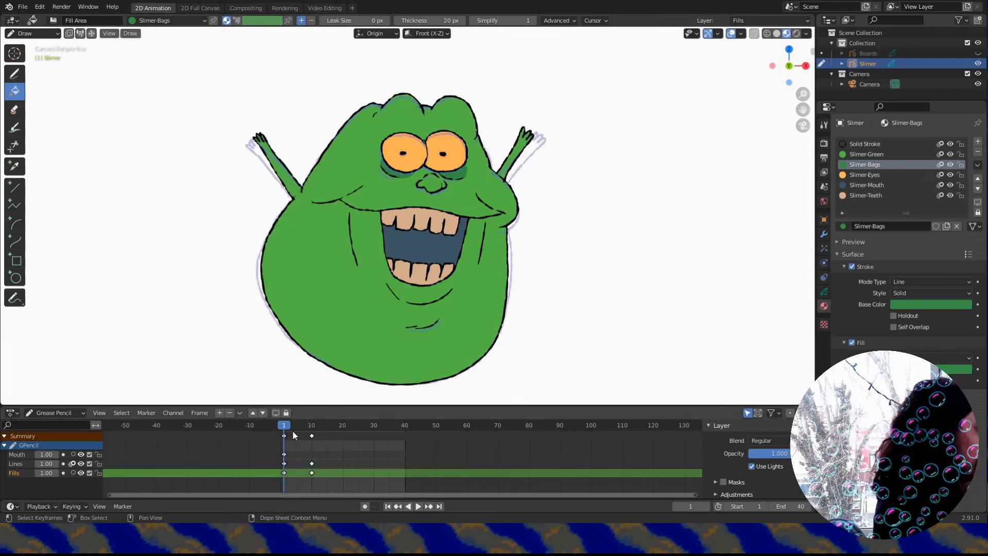
{"action": "left_click", "coordinate": [848, 144]}
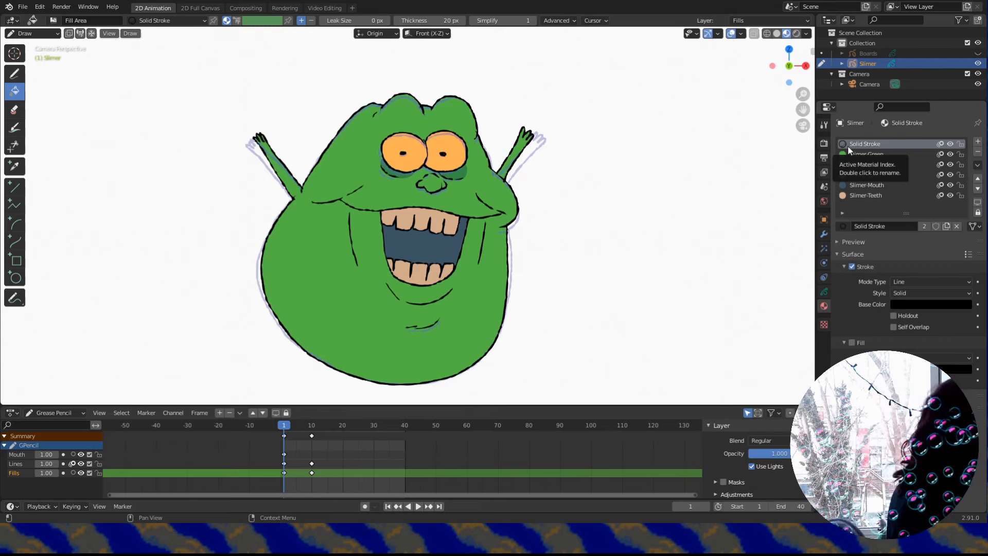
{"action": "left_click", "coordinate": [21, 464]}
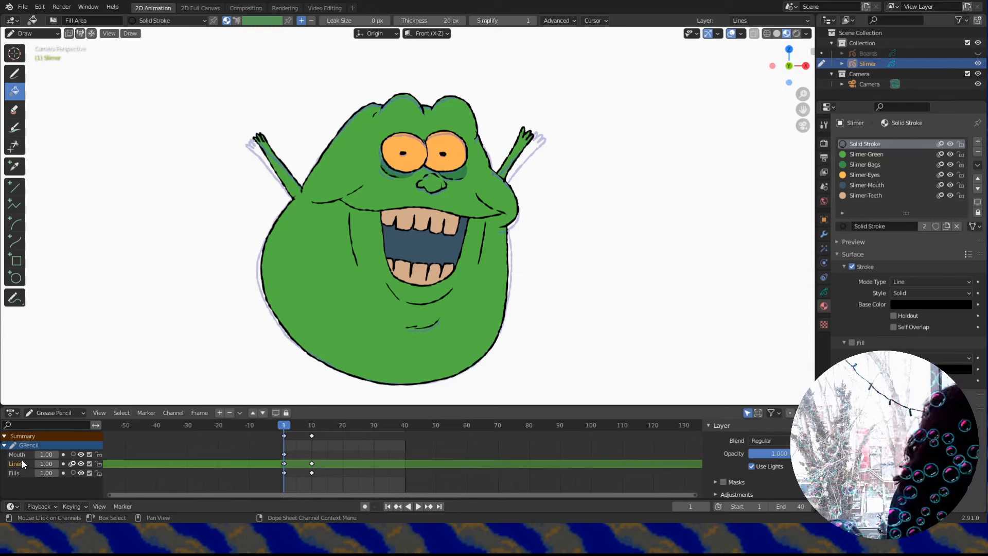
Play the animation to check the two body poses and return to frame 1.
{"action": "key", "text": "space"}
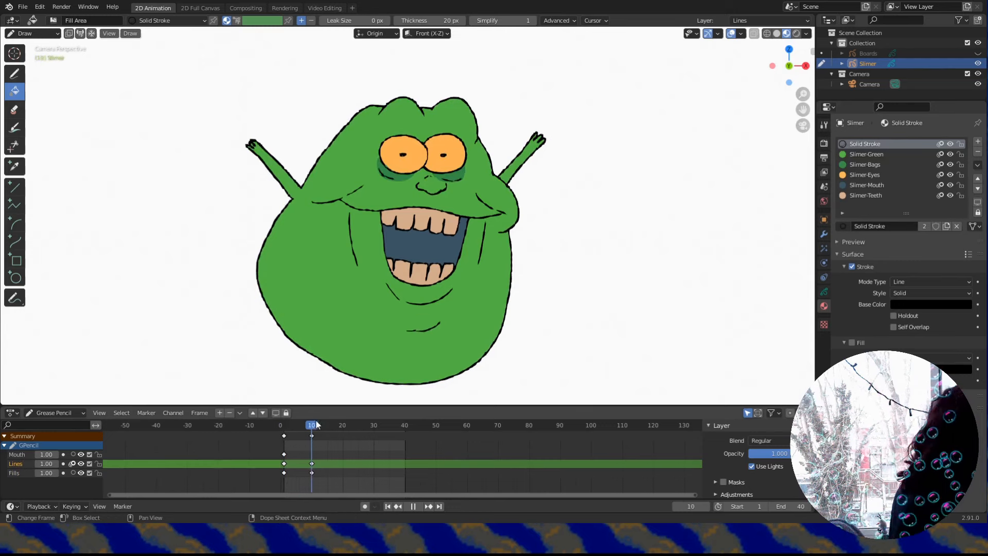
{"action": "key", "text": "space"}
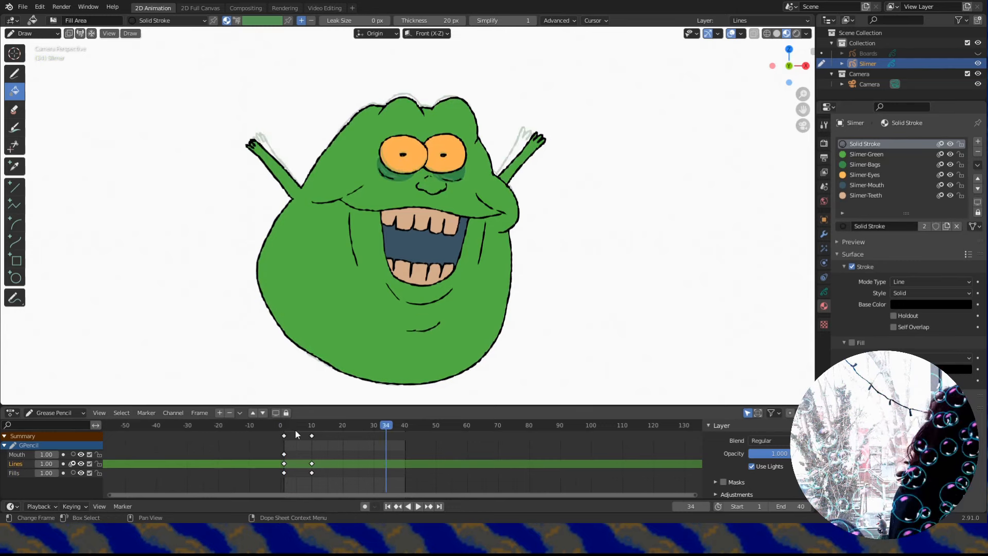
{"action": "left_click", "coordinate": [284, 425]}
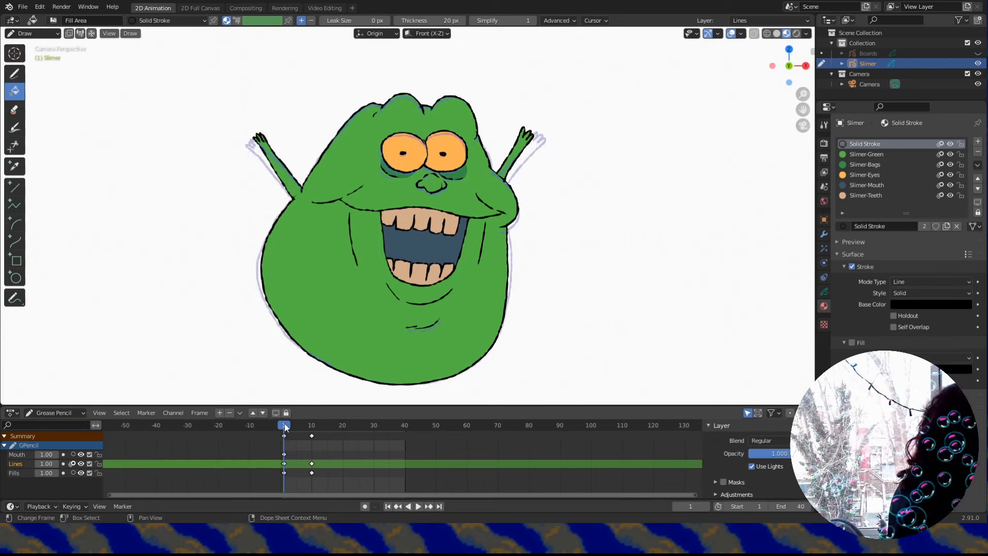
Insert a keyframe on the Mouth layer at frame 5 and draw the wavy upper lip line with the Draw tool.
{"action": "left_click", "coordinate": [17, 454]}
{"action": "left_click_drag", "start_coordinate": [285, 426], "coordinate": [296, 425]}
{"action": "left_click", "coordinate": [14, 74]}
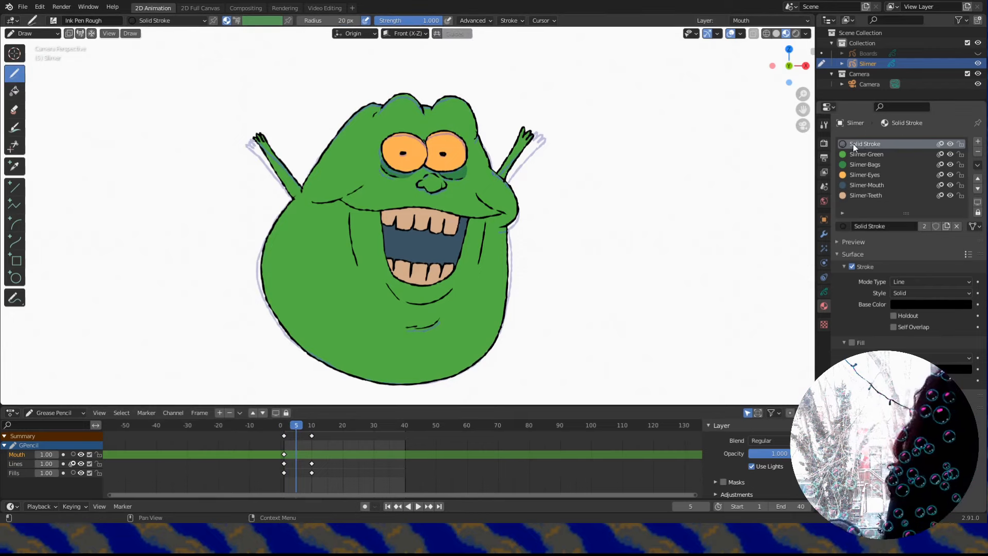
{"action": "scroll", "coordinate": [312, 234], "scroll_direction": "up", "scroll_amount": 2}
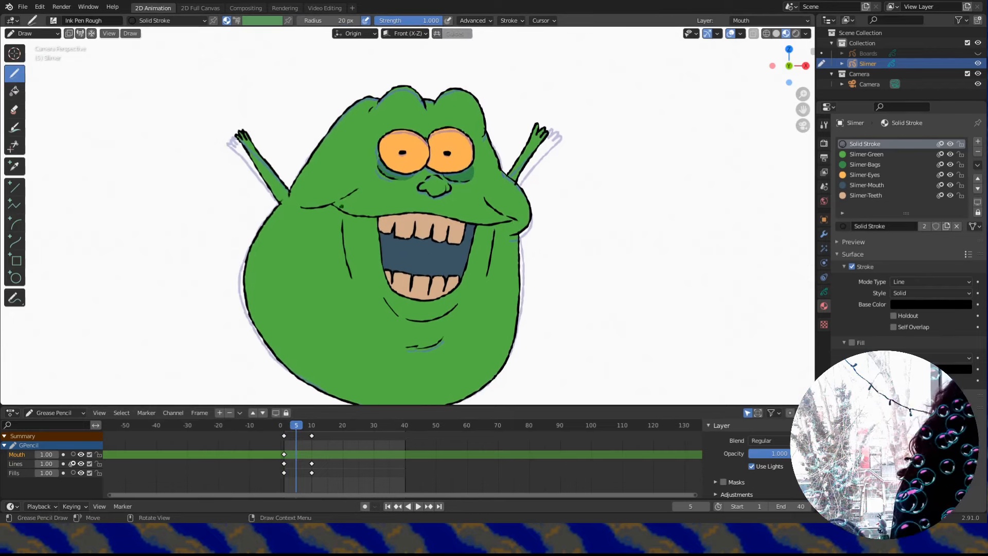
{"action": "key", "text": "i"}
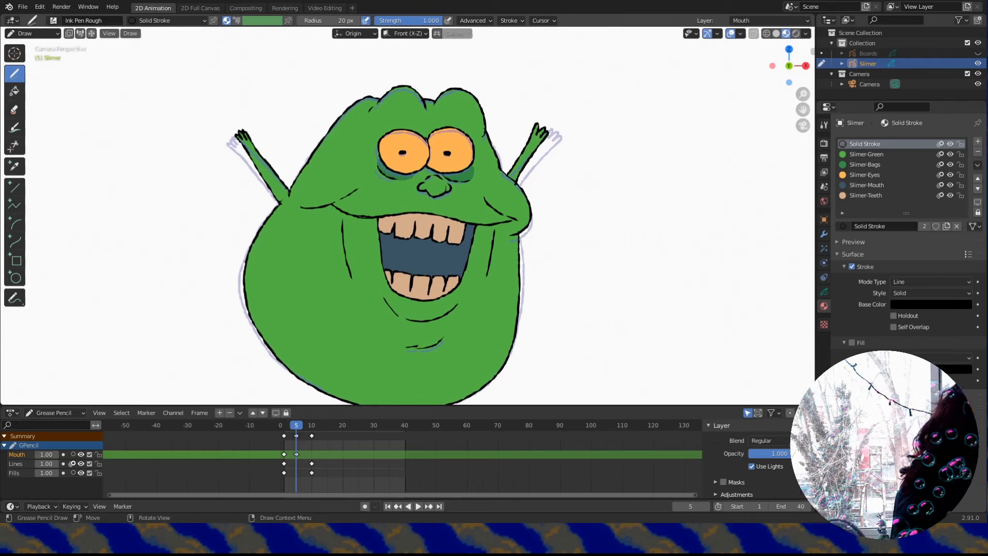
{"action": "left_click_drag", "start_coordinate": [331, 204], "coordinate": [503, 215]}
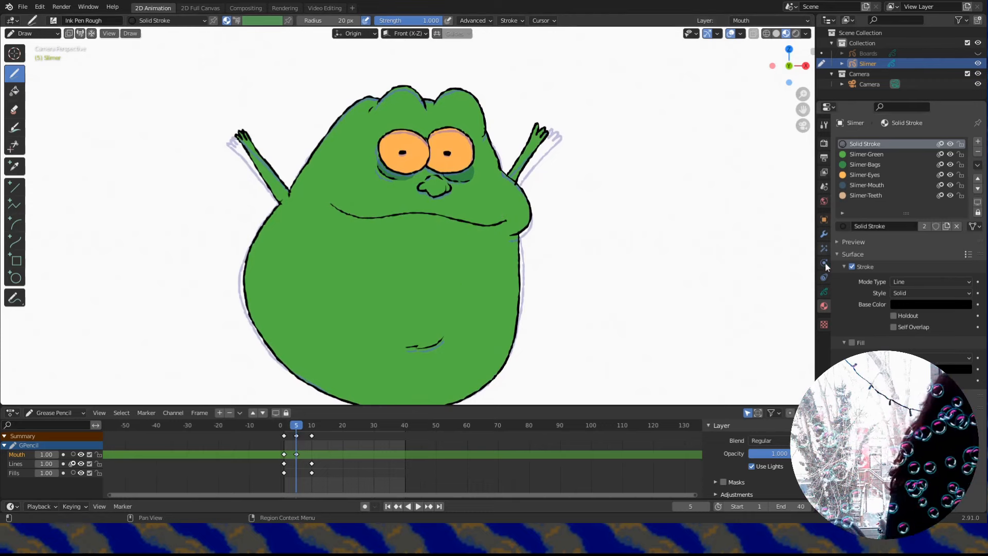
Turn on onion skinning for the Mouth layer and hide the Fills layer.
{"action": "left_click", "coordinate": [824, 291]}
{"action": "left_click", "coordinate": [941, 175]}
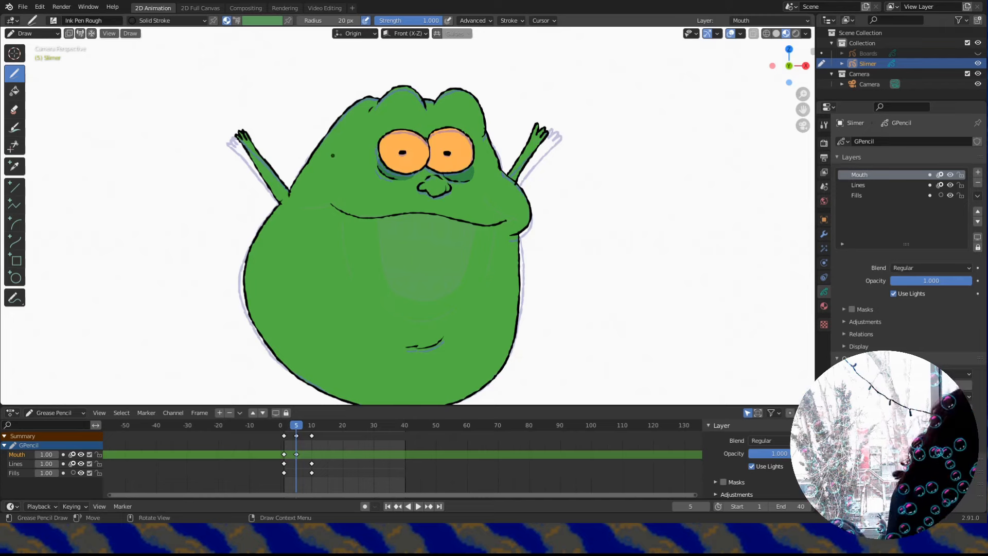
{"action": "left_click", "coordinate": [949, 185]}
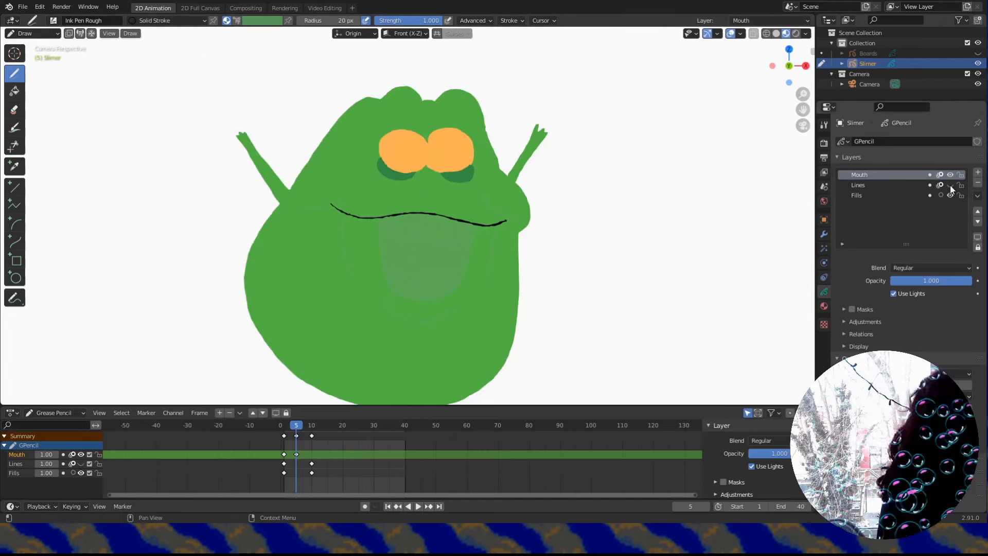
{"action": "left_click", "coordinate": [949, 185]}
{"action": "left_click", "coordinate": [949, 194]}
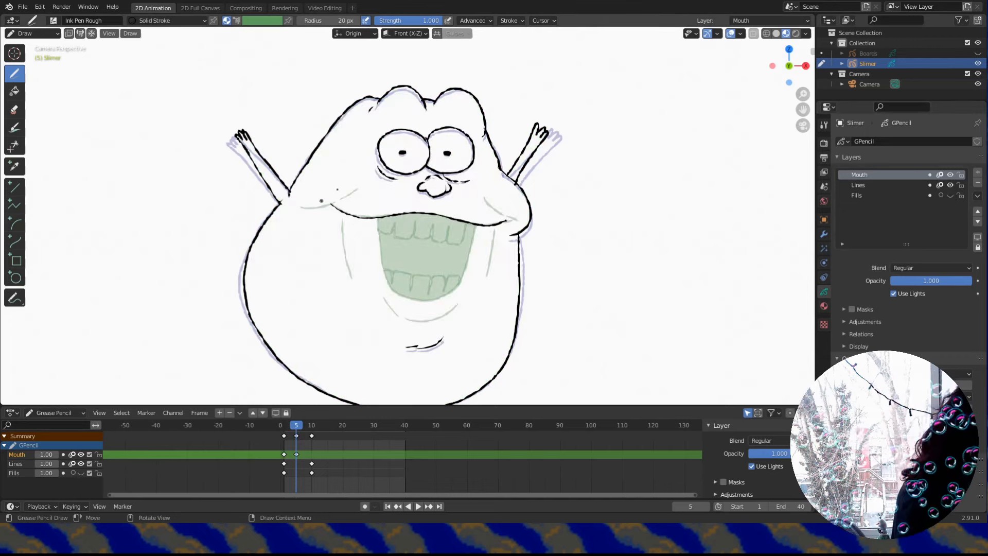
Draw the cheek creases, a half-closed mouth opening, upper teeth and chin crease on the Mouth layer at frame 5.
{"action": "left_click_drag", "start_coordinate": [304, 208], "coordinate": [356, 191]}
{"action": "left_click_drag", "start_coordinate": [481, 197], "coordinate": [511, 223]}
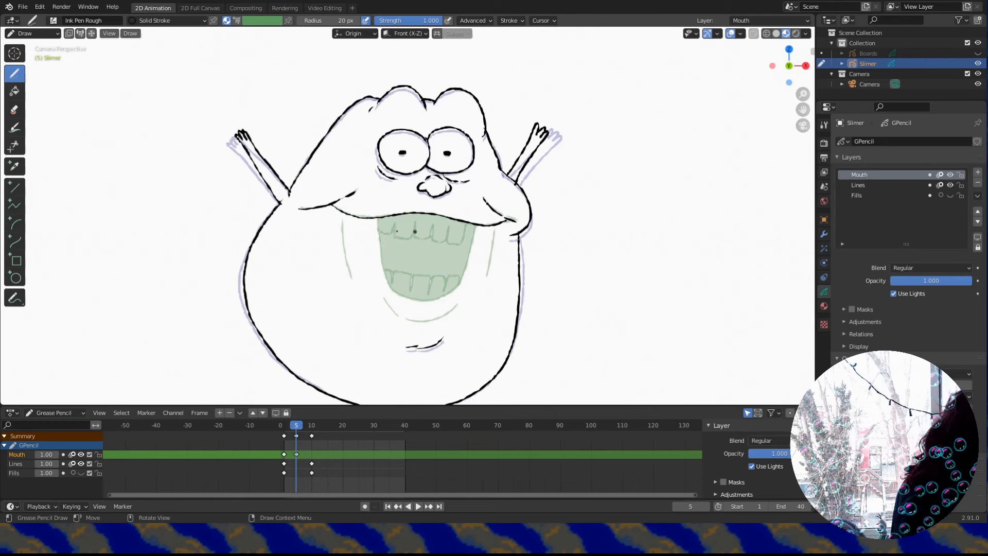
{"action": "mouse_move", "coordinate": [377, 218]}
{"action": "left_mouse_down"}
{"action": "mouse_move", "coordinate": [370, 241]}
{"action": "mouse_move", "coordinate": [445, 262]}
{"action": "mouse_move", "coordinate": [477, 225]}
{"action": "left_mouse_up"}
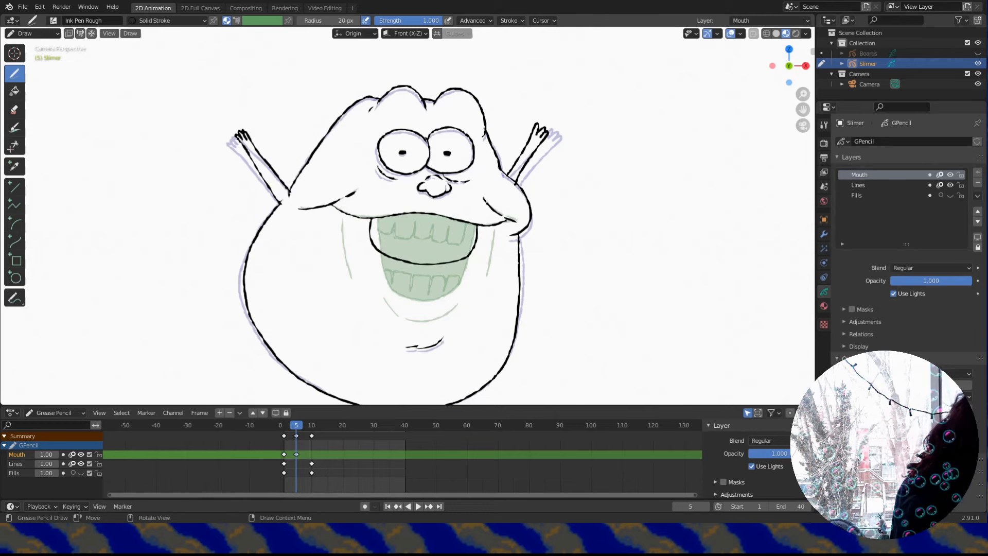
{"action": "mouse_move", "coordinate": [371, 229]}
{"action": "left_mouse_down"}
{"action": "mouse_move", "coordinate": [440, 237]}
{"action": "mouse_move", "coordinate": [446, 257]}
{"action": "mouse_move", "coordinate": [466, 232]}
{"action": "mouse_move", "coordinate": [486, 273]}
{"action": "mouse_move", "coordinate": [381, 276]}
{"action": "left_mouse_up"}
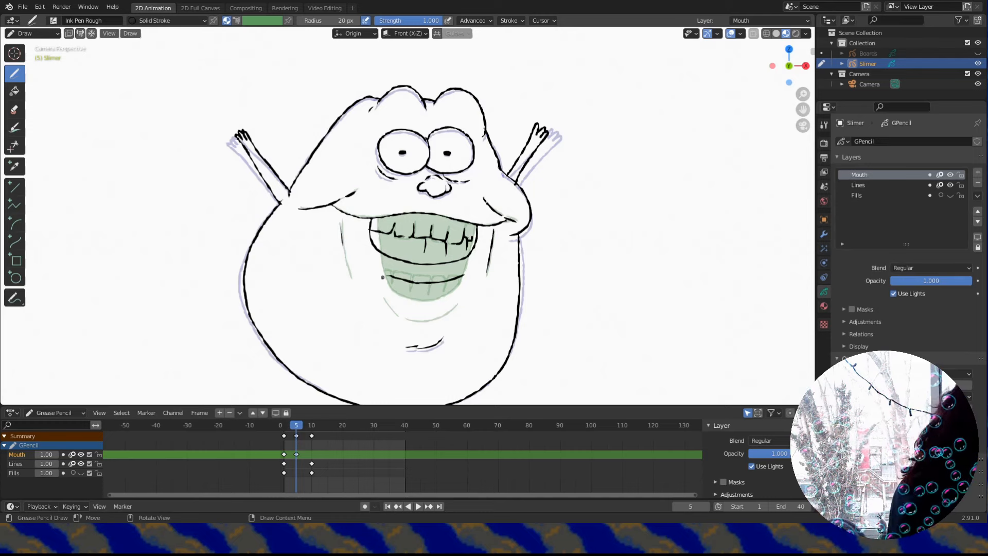
Draw a closed mouth with a long lip line, cheek creases and a short line below it on the Mouth layer at frame 7.
{"action": "left_click", "coordinate": [291, 441]}
{"action": "key", "text": "space"}
{"action": "left_click_drag", "start_coordinate": [296, 429], "coordinate": [303, 435]}
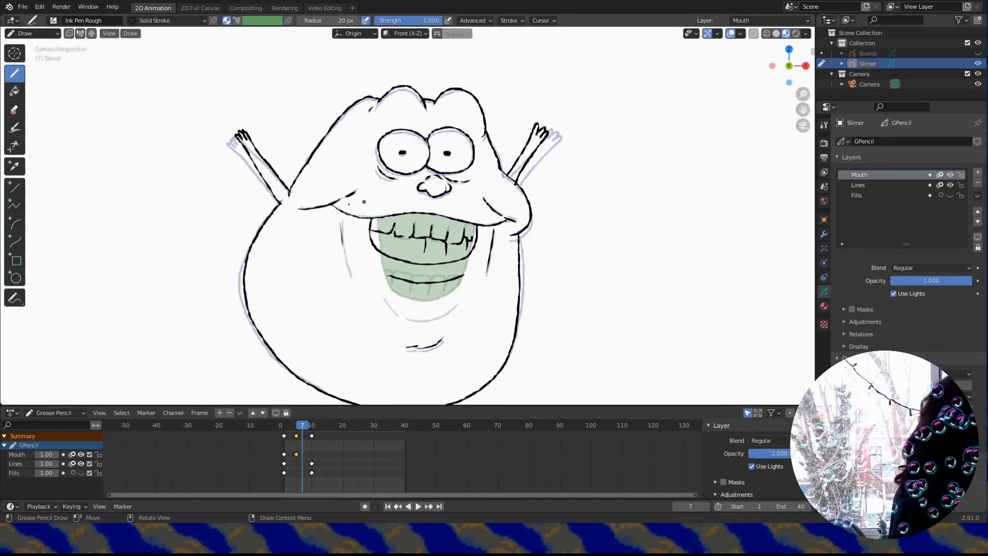
{"action": "mouse_move", "coordinate": [299, 208]}
{"action": "left_mouse_down"}
{"action": "mouse_move", "coordinate": [365, 194]}
{"action": "mouse_move", "coordinate": [391, 217]}
{"action": "mouse_move", "coordinate": [506, 220]}
{"action": "left_mouse_up"}
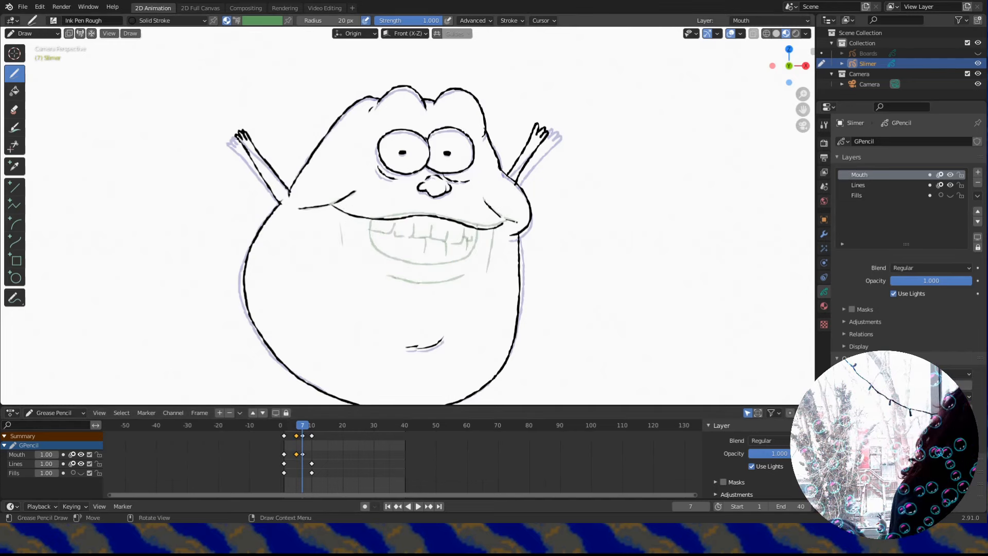
{"action": "left_click_drag", "start_coordinate": [400, 235], "coordinate": [445, 237]}
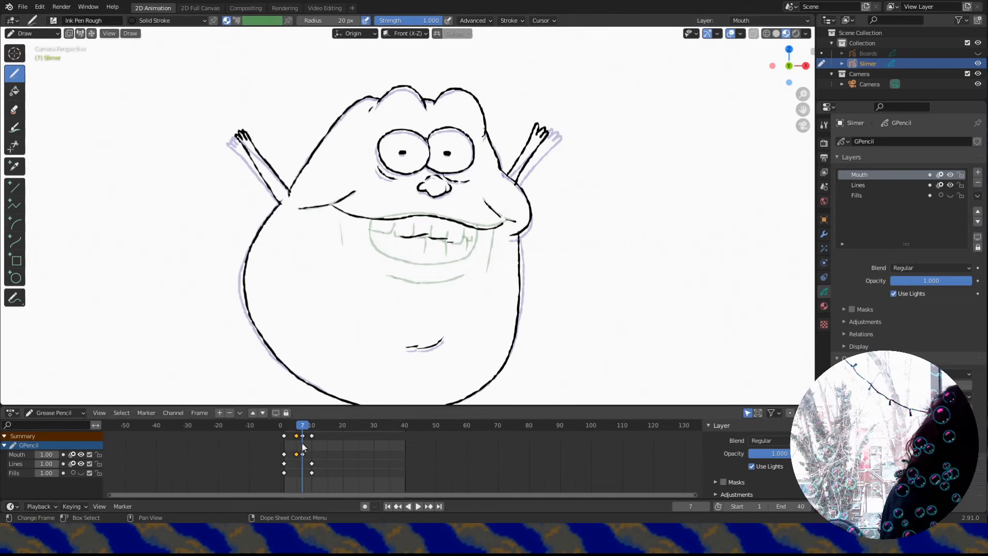
Draw lowered cheek creases, a wavy upper lip, a small rounded mouth opening and a chin crease on the Mouth layer at frame 8.
{"action": "left_click_drag", "start_coordinate": [303, 426], "coordinate": [307, 435]}
{"action": "left_click_drag", "start_coordinate": [334, 221], "coordinate": [385, 202]}
{"action": "left_click_drag", "start_coordinate": [479, 209], "coordinate": [507, 225]}
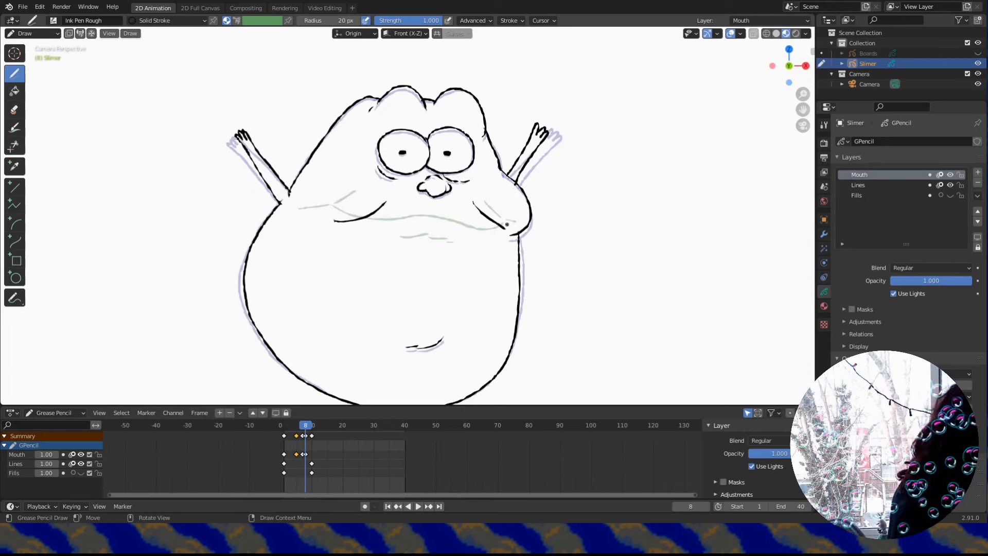
{"action": "mouse_move", "coordinate": [366, 219]}
{"action": "left_mouse_down"}
{"action": "mouse_move", "coordinate": [488, 226]}
{"action": "mouse_move", "coordinate": [426, 259]}
{"action": "mouse_move", "coordinate": [410, 218]}
{"action": "left_mouse_up"}
{"action": "left_click_drag", "start_coordinate": [440, 264], "coordinate": [397, 257]}
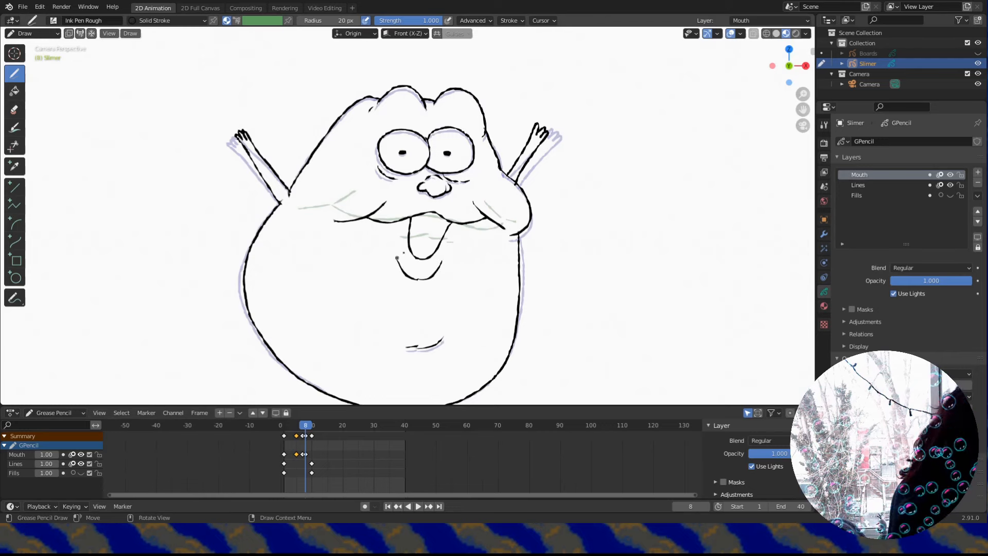
{"action": "mouse_move", "coordinate": [306, 428]}
{"action": "left_mouse_down"}
{"action": "mouse_move", "coordinate": [297, 430]}
{"action": "mouse_move", "coordinate": [305, 428]}
{"action": "left_mouse_up"}
{"action": "mouse_move", "coordinate": [445, 221]}
{"action": "left_mouse_down"}
{"action": "mouse_move", "coordinate": [441, 230]}
{"action": "mouse_move", "coordinate": [416, 220]}
{"action": "left_mouse_up"}
Play back the mouth animation, stop at frame 5 and make the Mouth layer active.
{"action": "key", "text": "space"}
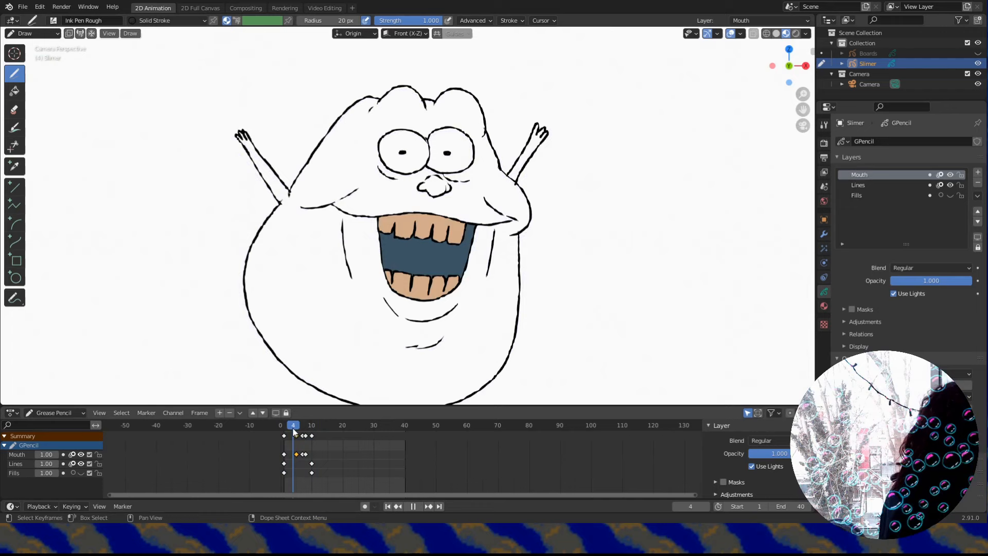
{"action": "key", "text": "space"}
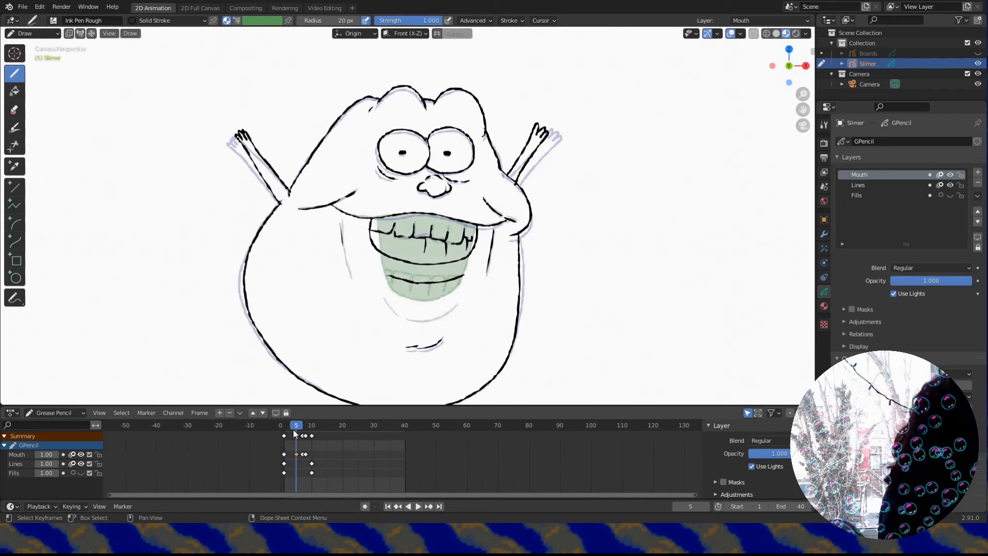
{"action": "left_click", "coordinate": [859, 175]}
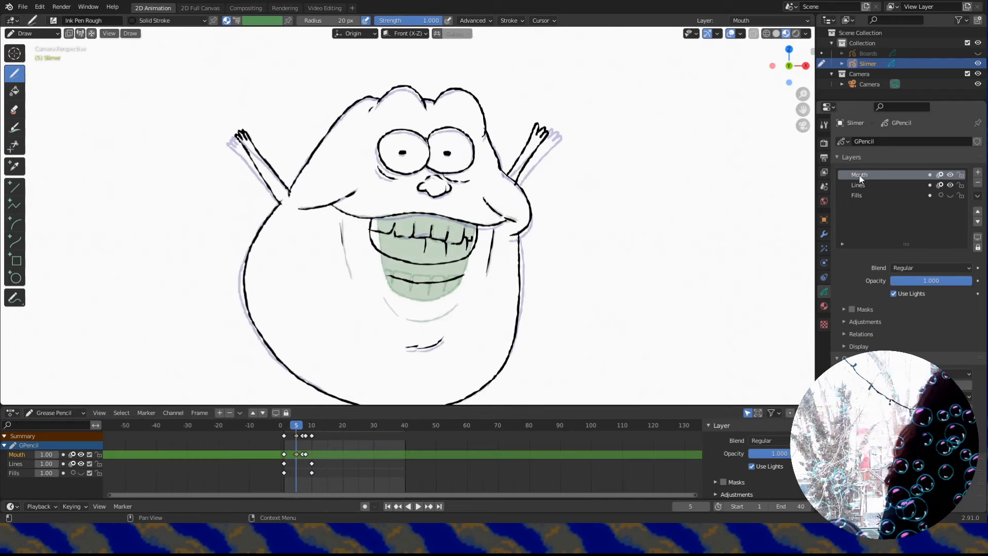
Switch to the Fill tool with the Slimer-Teeth material active.
{"action": "left_click", "coordinate": [824, 306]}
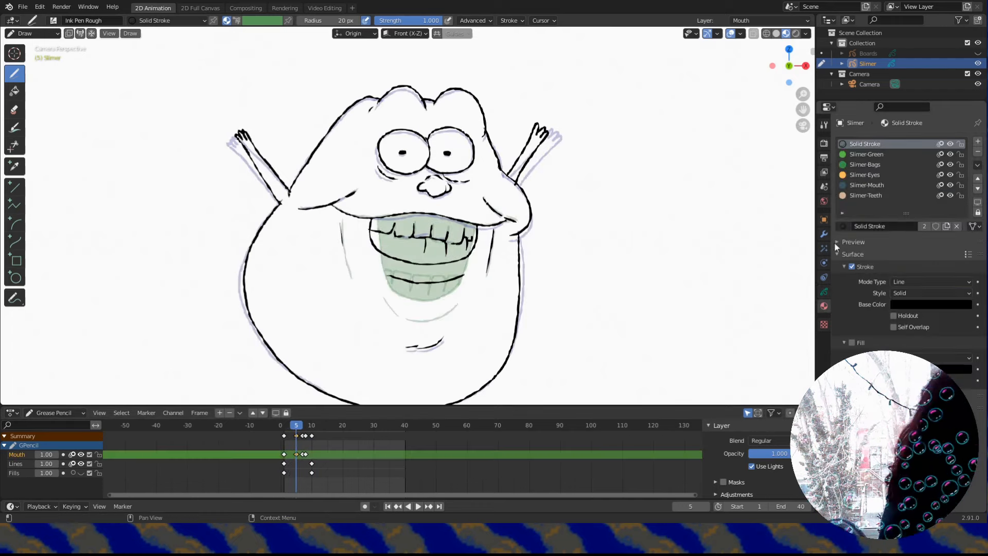
{"action": "left_click", "coordinate": [857, 185]}
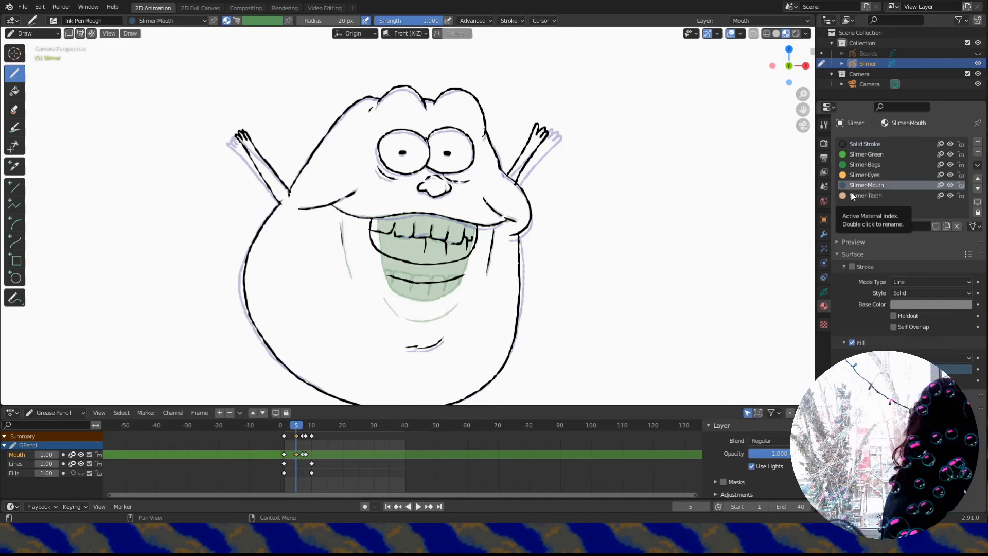
{"action": "left_click", "coordinate": [15, 91]}
{"action": "left_click", "coordinate": [859, 195]}
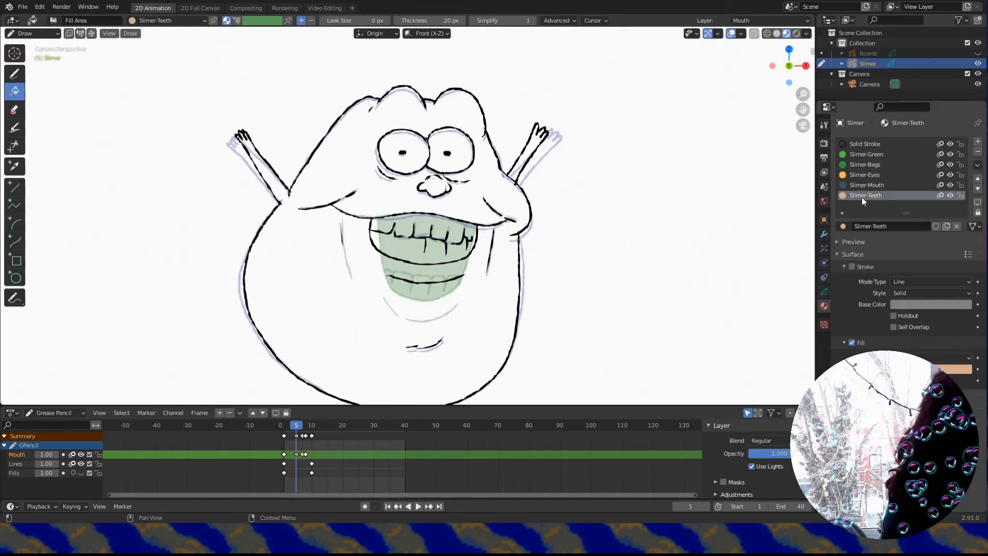
Try to fill the frame 5 mouth opening with Slimer-Teeth directly on the Mouth layer, undoing each attempt.
{"action": "left_click", "coordinate": [384, 239]}
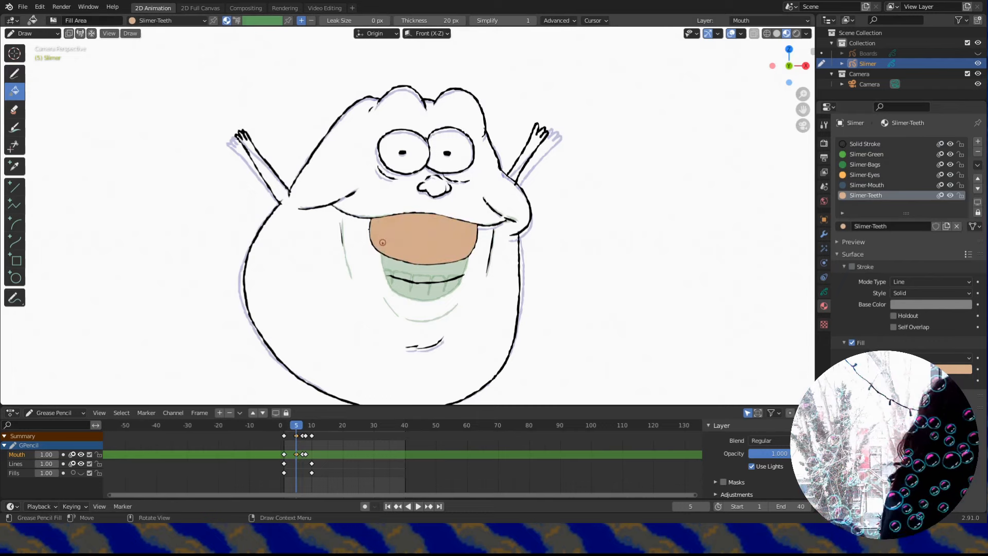
{"action": "key", "text": "ctrl+z"}
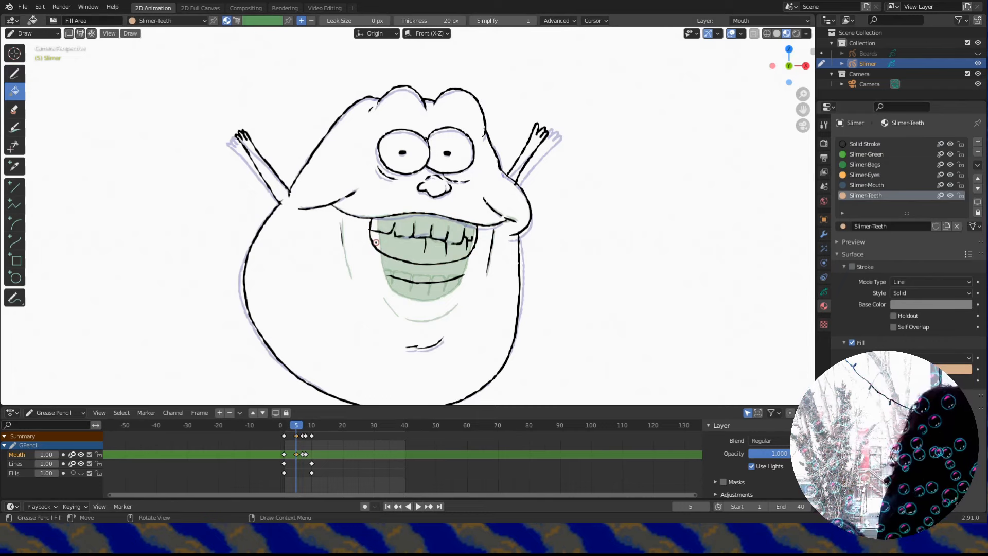
{"action": "left_click", "coordinate": [400, 247]}
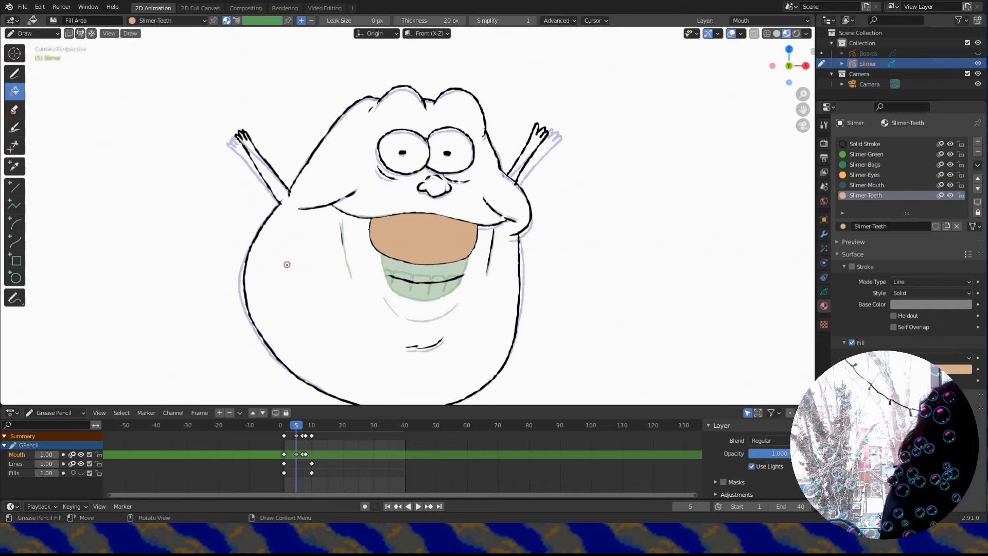
{"action": "key", "text": "ctrl+z"}
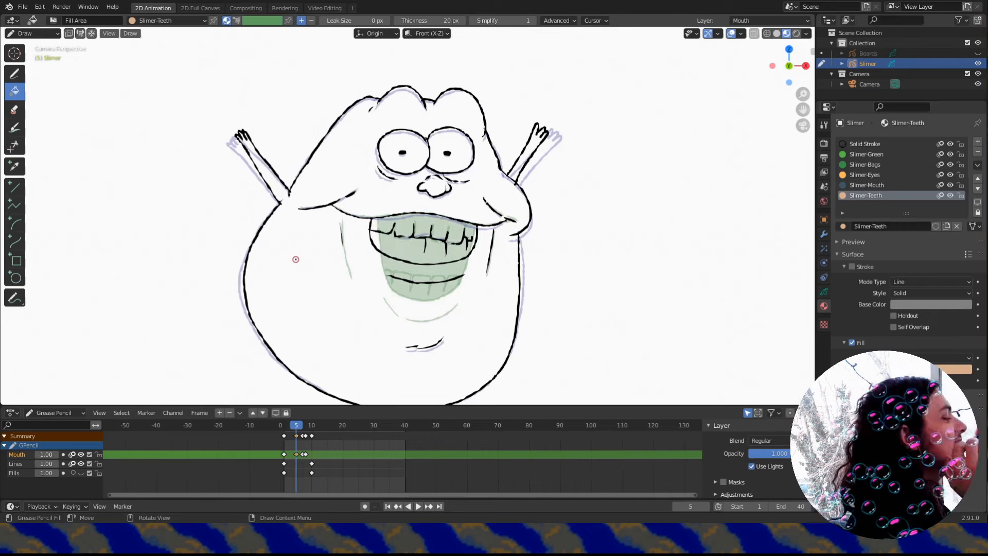
Add a new layer named MouthFills and place it directly below the Mouth layer.
{"action": "left_click", "coordinate": [824, 291]}
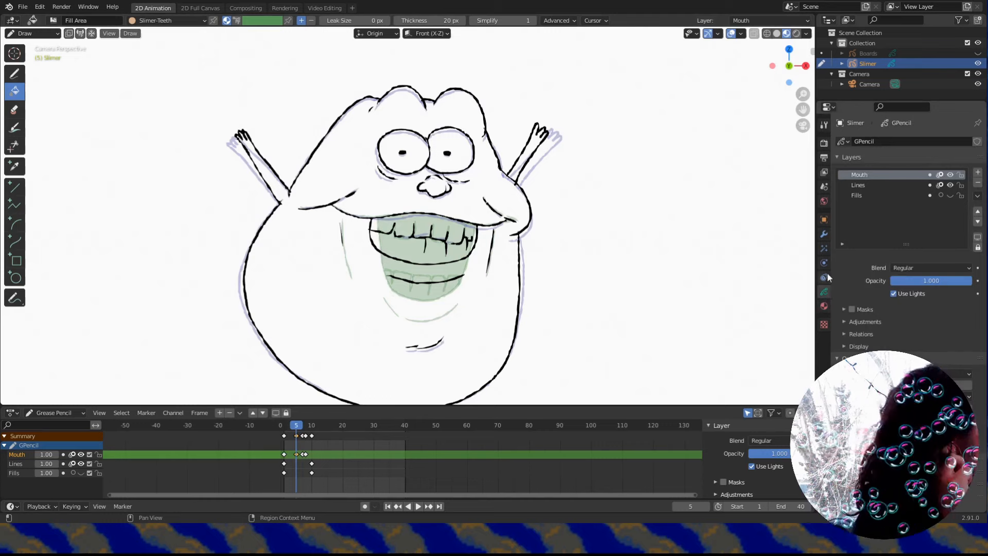
{"action": "left_click", "coordinate": [977, 172]}
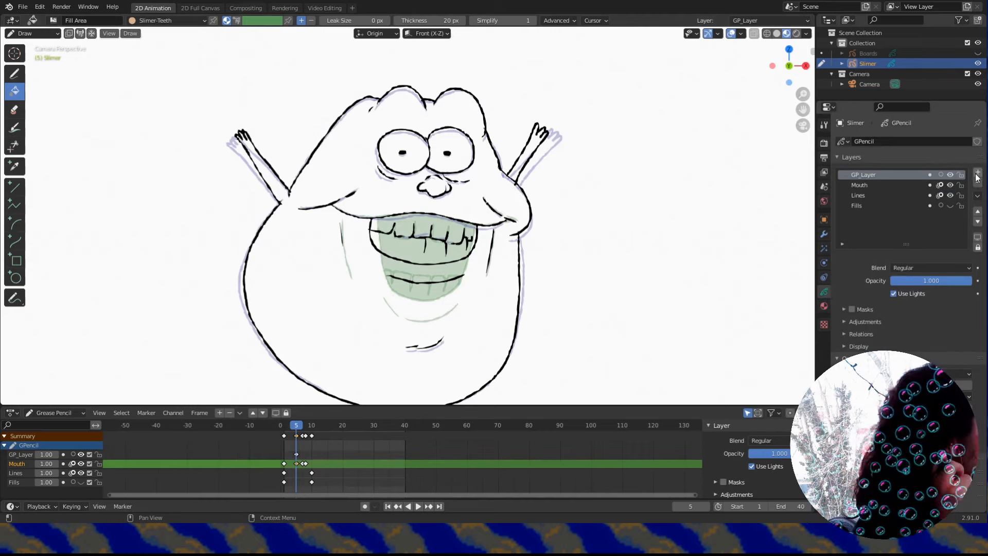
{"action": "double_click", "coordinate": [865, 174]}
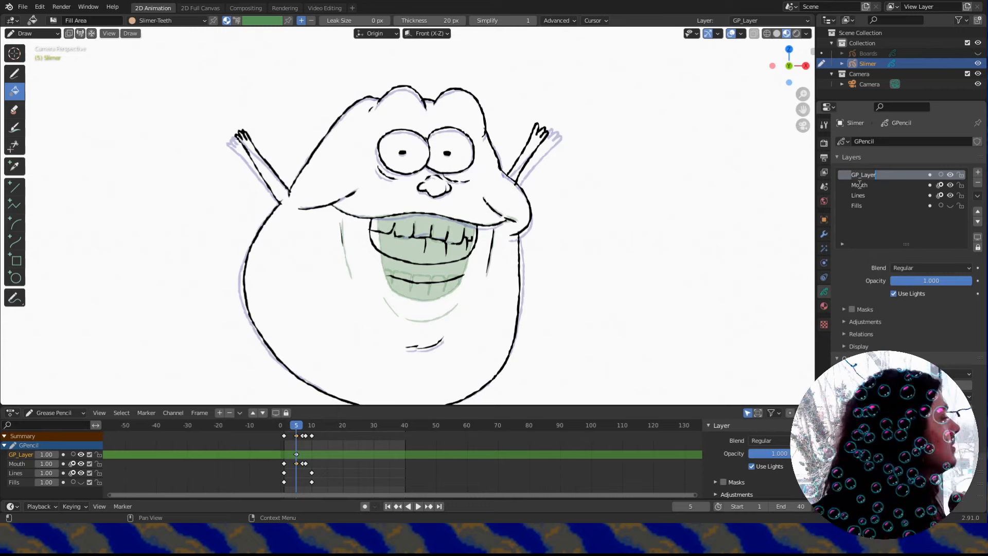
{"action": "type", "text": "MouthFills"}
{"action": "key", "text": "Return"}
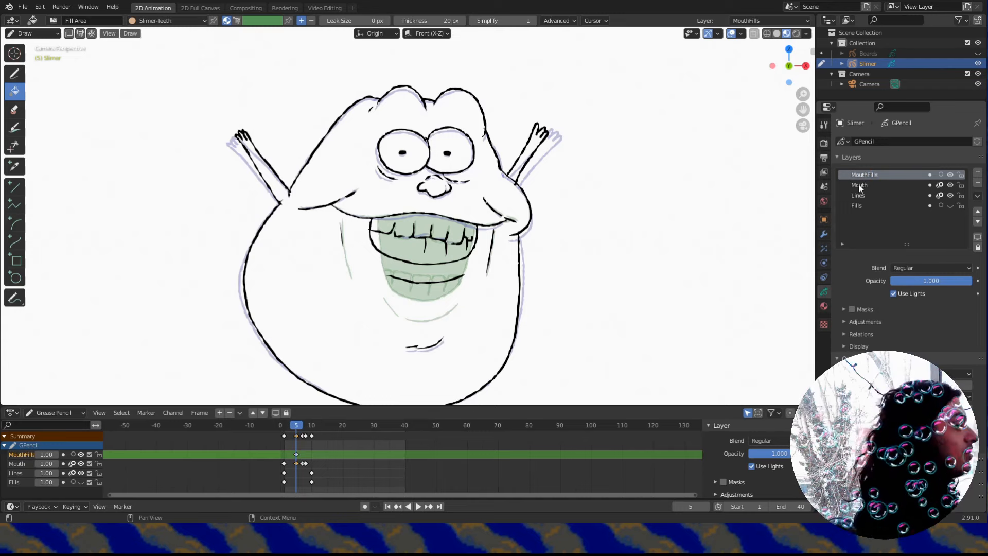
{"action": "left_click", "coordinate": [977, 221]}
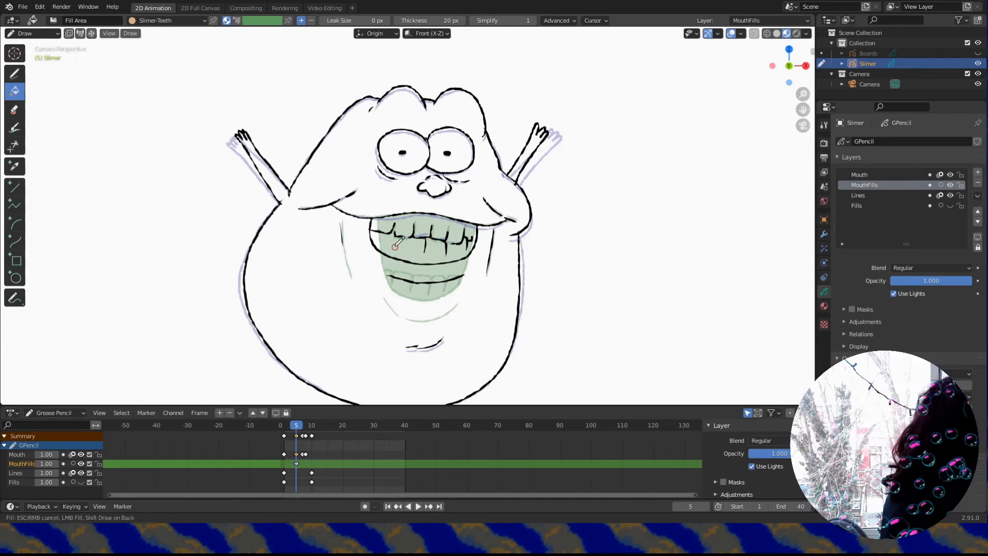
Fill the mouth opening at frame 5 with Slimer-Teeth and insert a blank keyframe on the MouthFills layer at frame 7.
{"action": "left_click", "coordinate": [398, 242]}
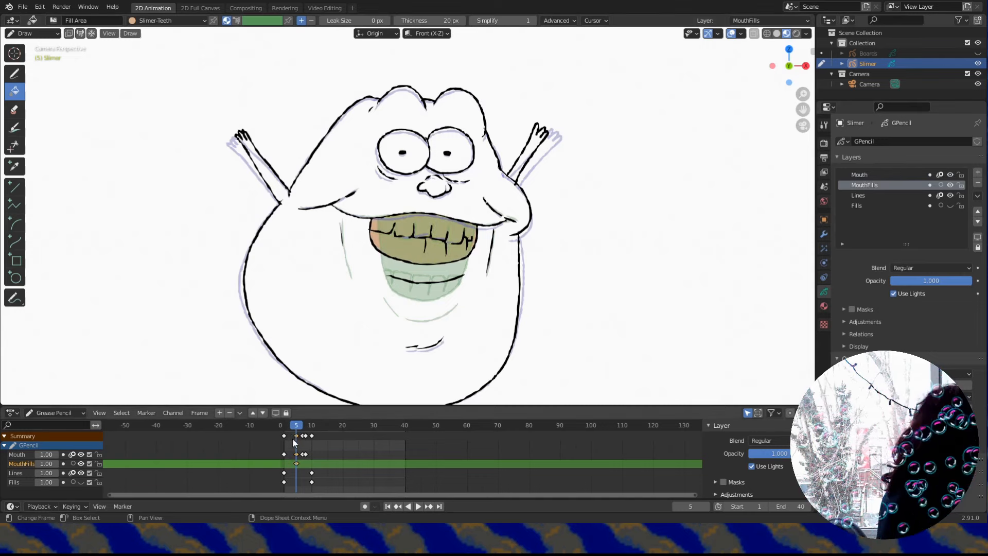
{"action": "mouse_move", "coordinate": [293, 429]}
{"action": "left_mouse_down"}
{"action": "mouse_move", "coordinate": [285, 426]}
{"action": "mouse_move", "coordinate": [303, 427]}
{"action": "left_mouse_up"}
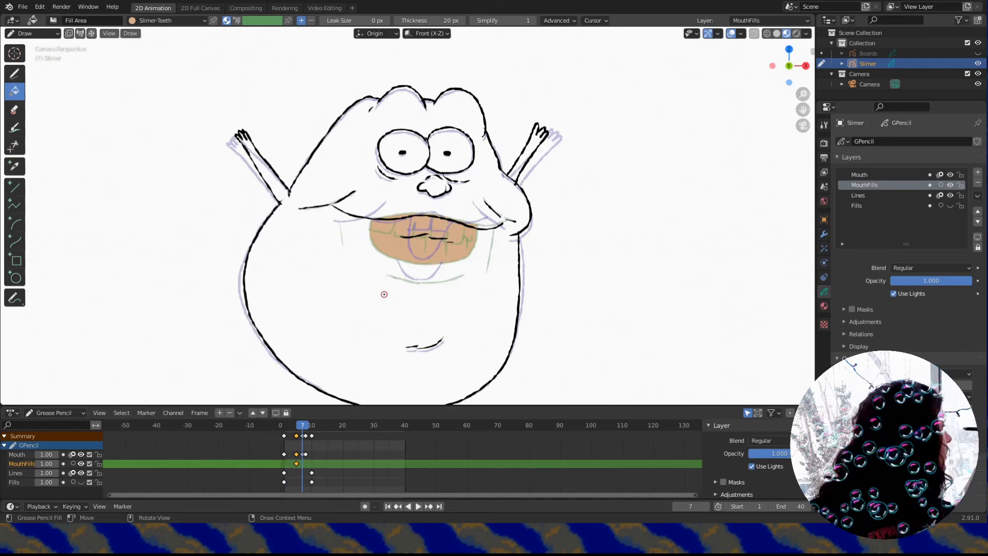
{"action": "left_click", "coordinate": [131, 34]}
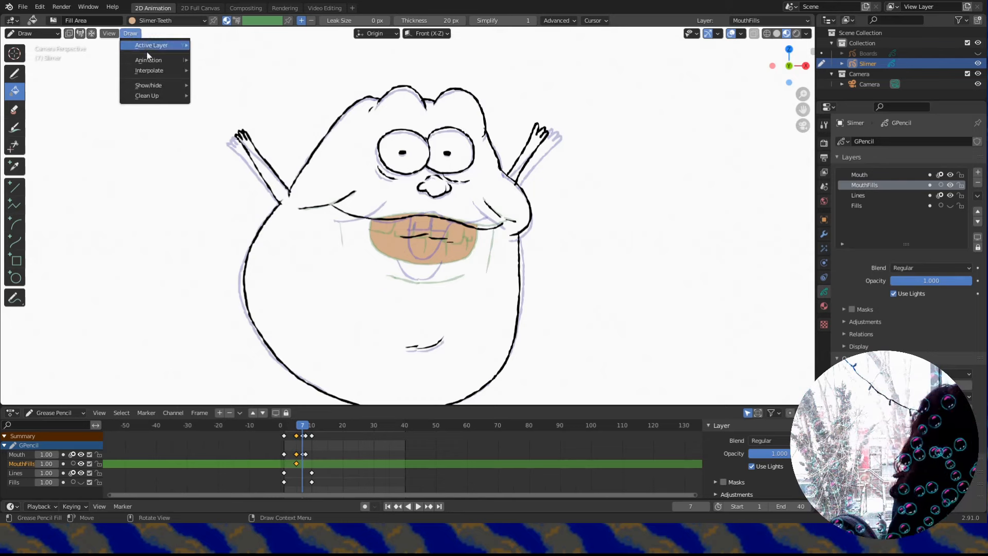
{"action": "mouse_move", "coordinate": [151, 61]}
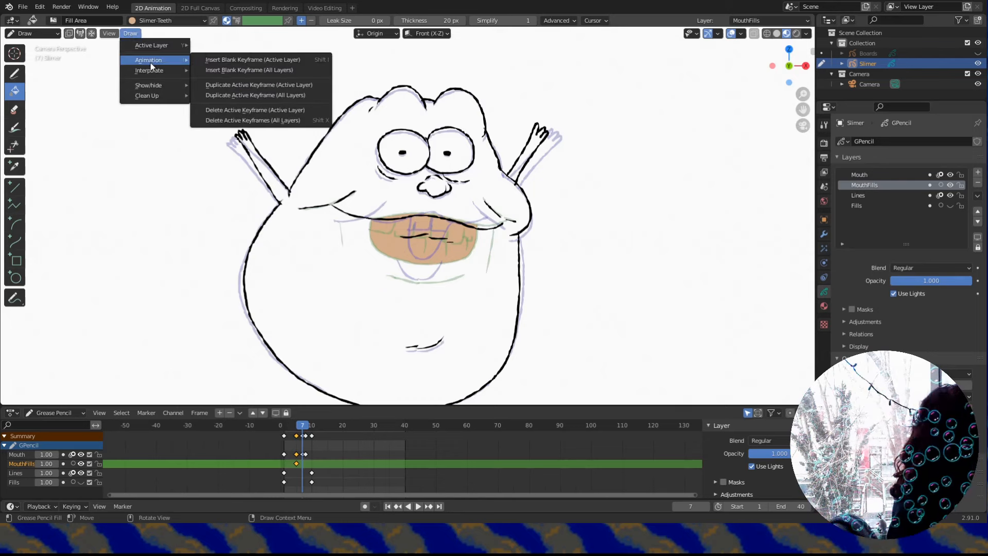
{"action": "left_click", "coordinate": [237, 61]}
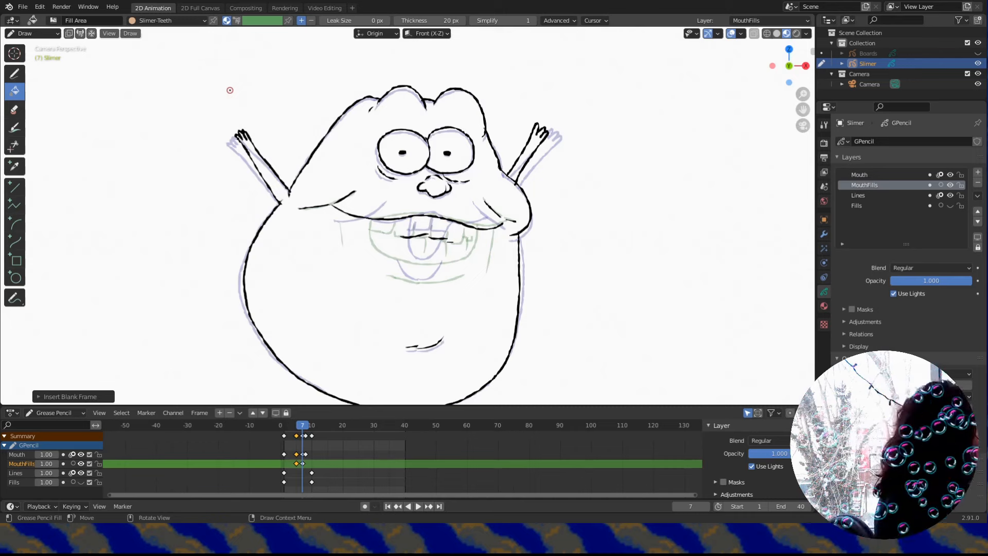
At frame 8, fill the mouth interior with Slimer-Mouth and the upper teeth with Slimer-Teeth on the MouthFills layer.
{"action": "left_click_drag", "start_coordinate": [296, 426], "coordinate": [306, 430]}
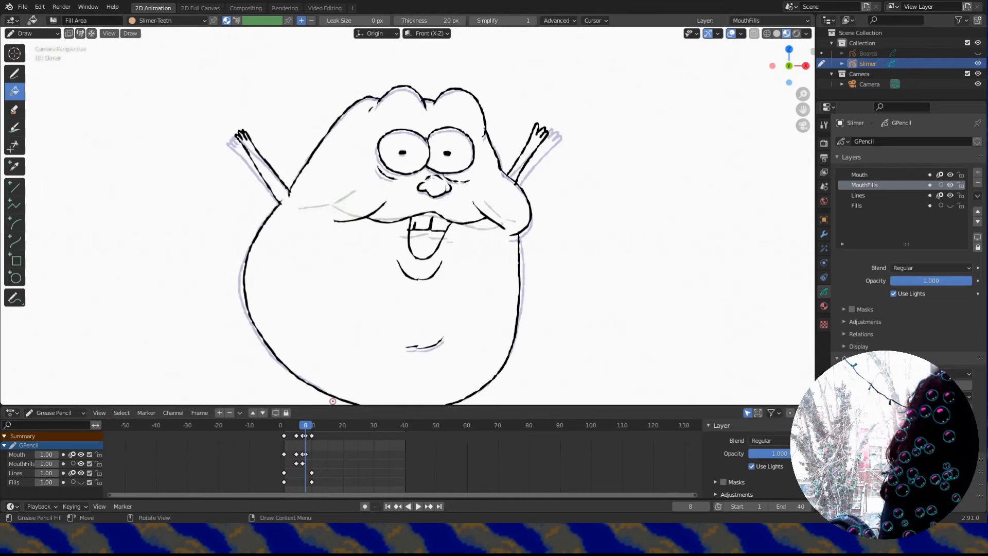
{"action": "left_click", "coordinate": [824, 305]}
{"action": "left_click", "coordinate": [856, 184]}
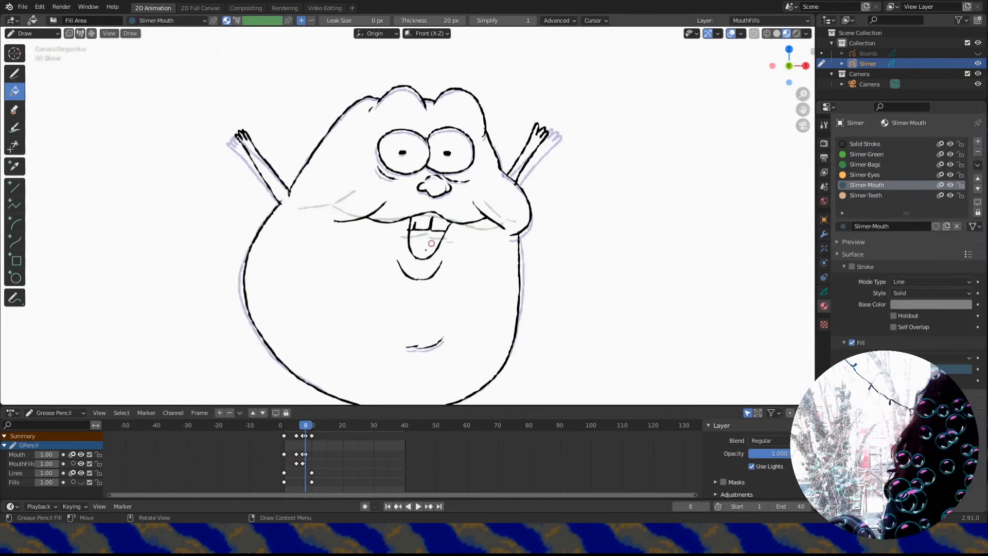
{"action": "left_click", "coordinate": [427, 242]}
{"action": "left_click", "coordinate": [856, 194]}
{"action": "left_click", "coordinate": [425, 224]}
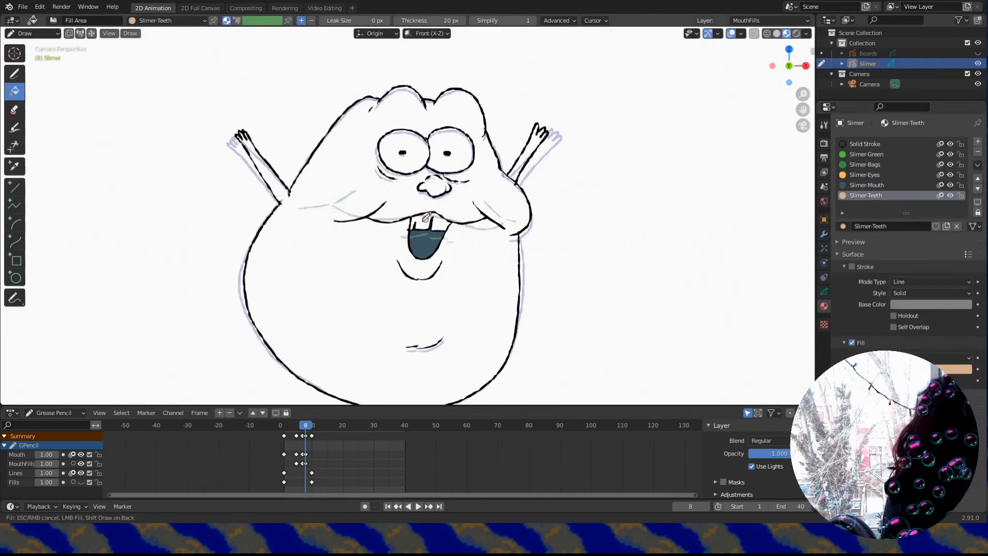
Show the Fills layer and turn off onion skinning for the Lines and Mouth layers, then scrub through the coloured frames.
{"action": "mouse_move", "coordinate": [298, 429]}
{"action": "left_mouse_down"}
{"action": "mouse_move", "coordinate": [286, 432]}
{"action": "mouse_move", "coordinate": [311, 431]}
{"action": "mouse_move", "coordinate": [295, 429]}
{"action": "left_mouse_up"}
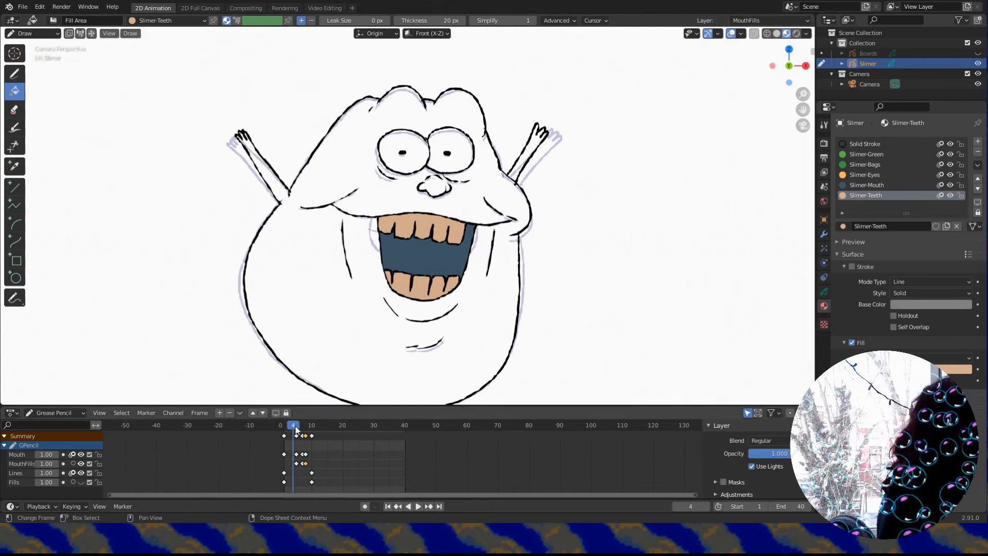
{"action": "left_click", "coordinate": [823, 292]}
{"action": "left_click", "coordinate": [949, 205]}
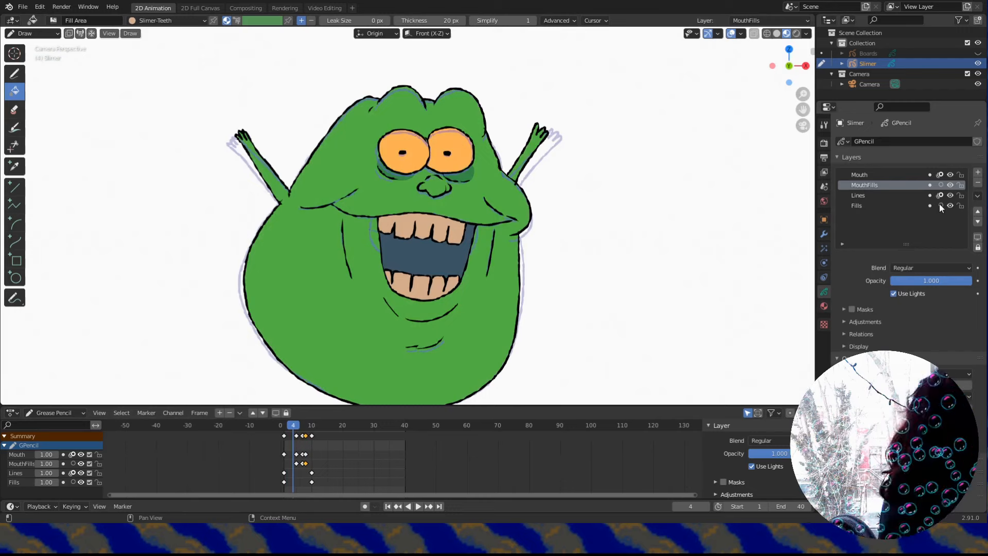
{"action": "left_click", "coordinate": [938, 195]}
{"action": "left_click", "coordinate": [937, 175]}
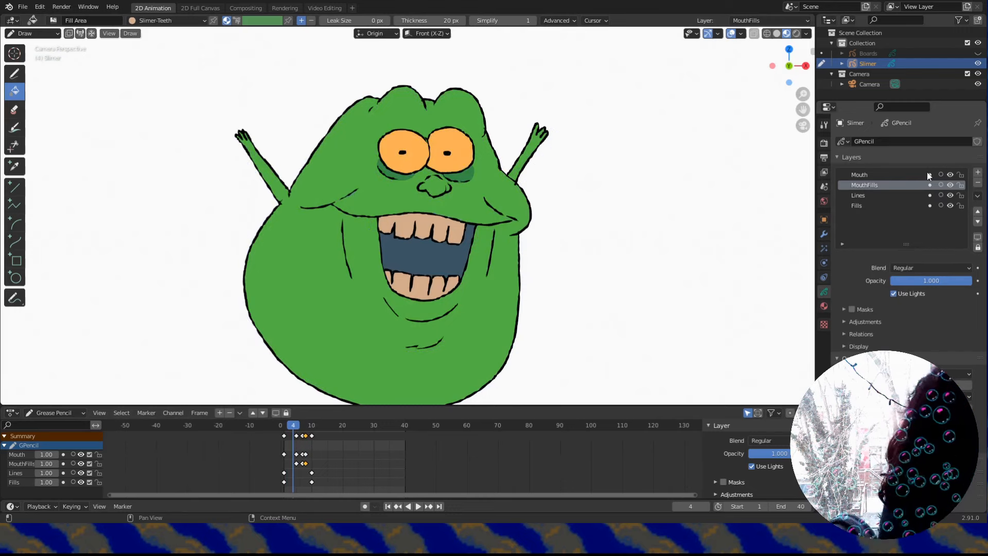
{"action": "left_click_drag", "start_coordinate": [293, 426], "coordinate": [328, 427]}
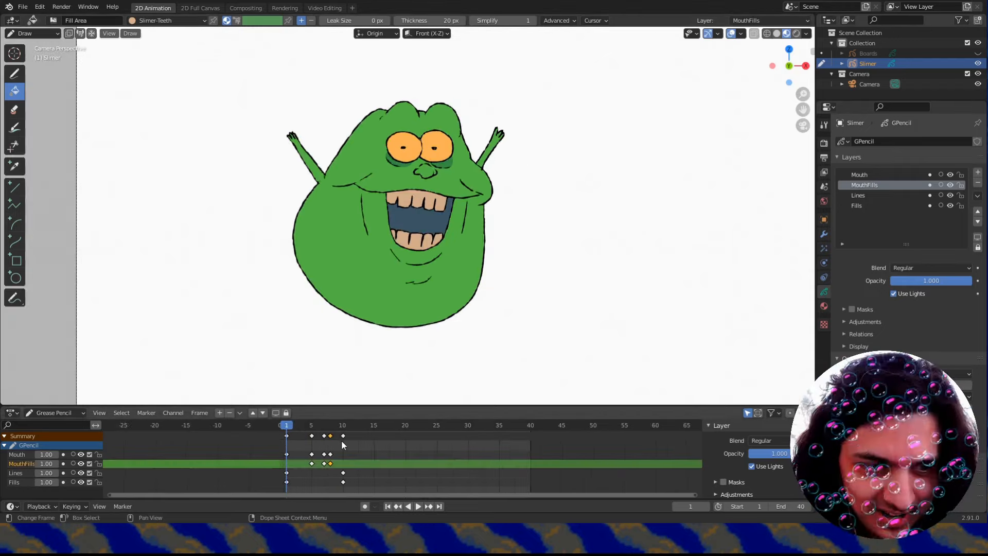
Lock the MouthFills and Mouth layers.
{"action": "right_click", "coordinate": [343, 436]}
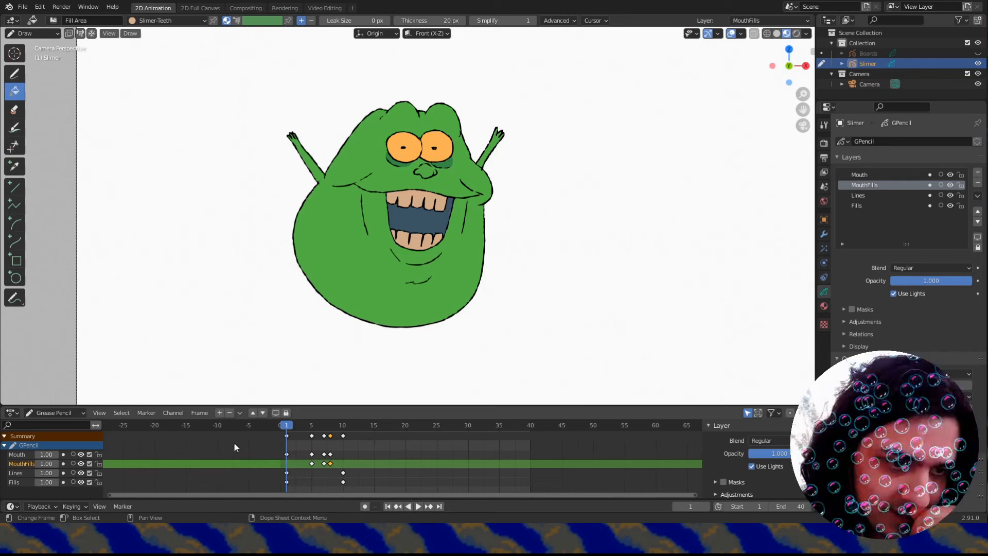
{"action": "left_click", "coordinate": [98, 464]}
{"action": "left_click", "coordinate": [99, 455]}
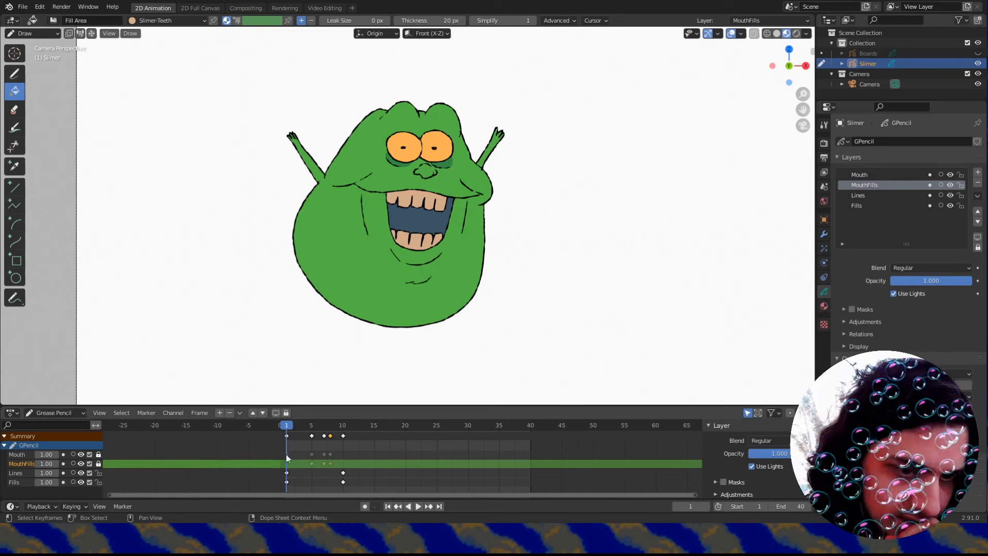
Move the frame 10 keyframes of the Lines and Fills layers to frame 5.
{"action": "middle_click_drag", "start_coordinate": [337, 458], "coordinate": [377, 452]}
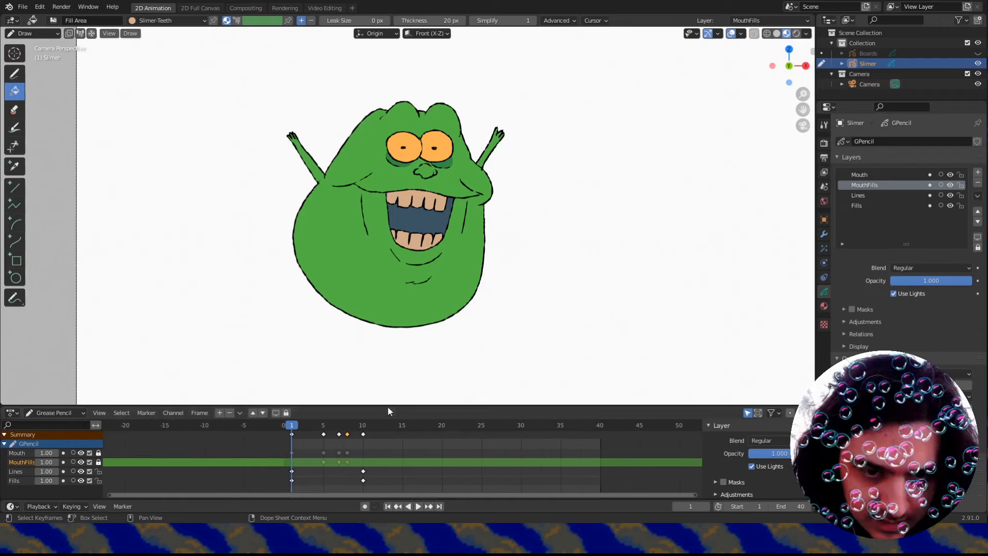
{"action": "left_click_drag", "start_coordinate": [387, 405], "coordinate": [386, 394]}
{"action": "scroll", "coordinate": [372, 438], "scroll_direction": "up", "scroll_amount": 2}
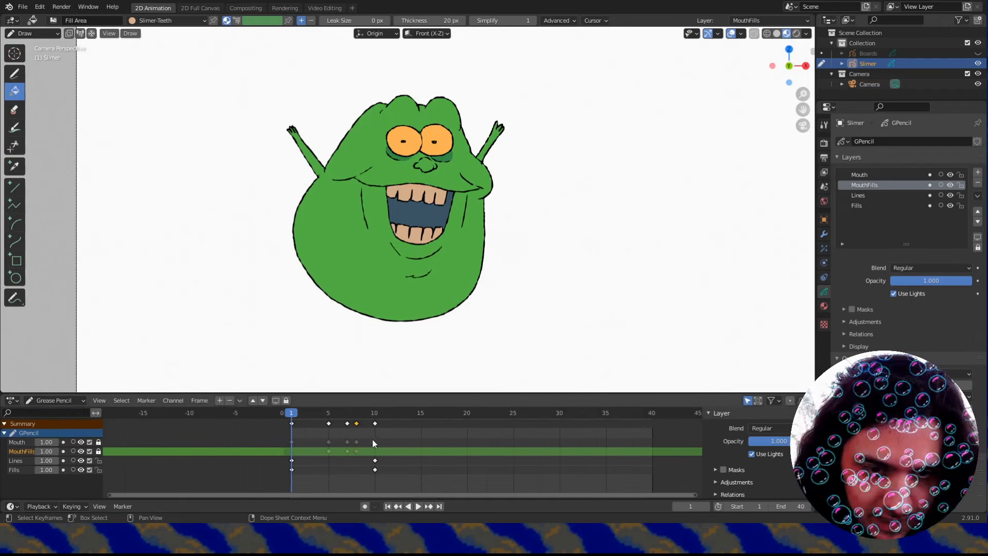
{"action": "right_click", "coordinate": [376, 424]}
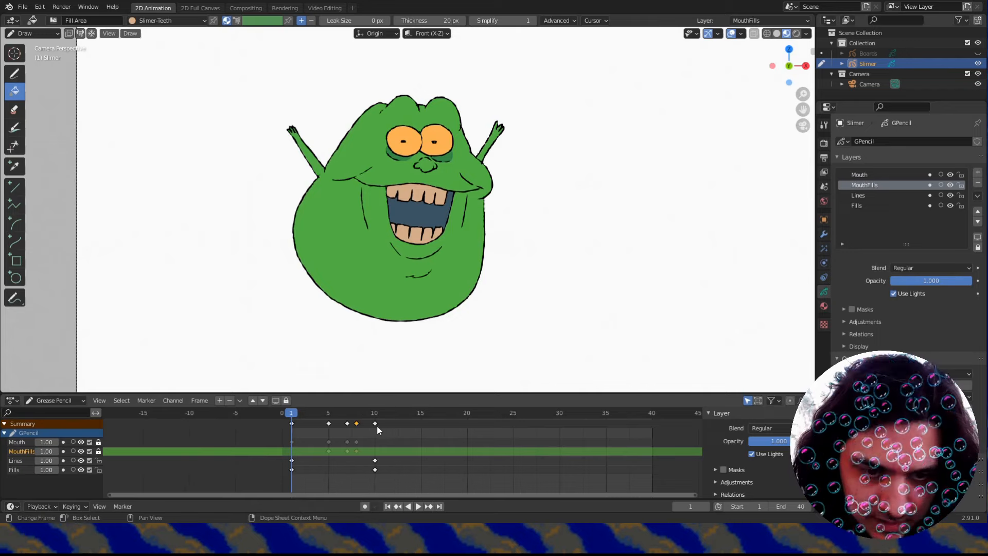
{"action": "left_click", "coordinate": [374, 425]}
{"action": "left_click", "coordinate": [381, 438]}
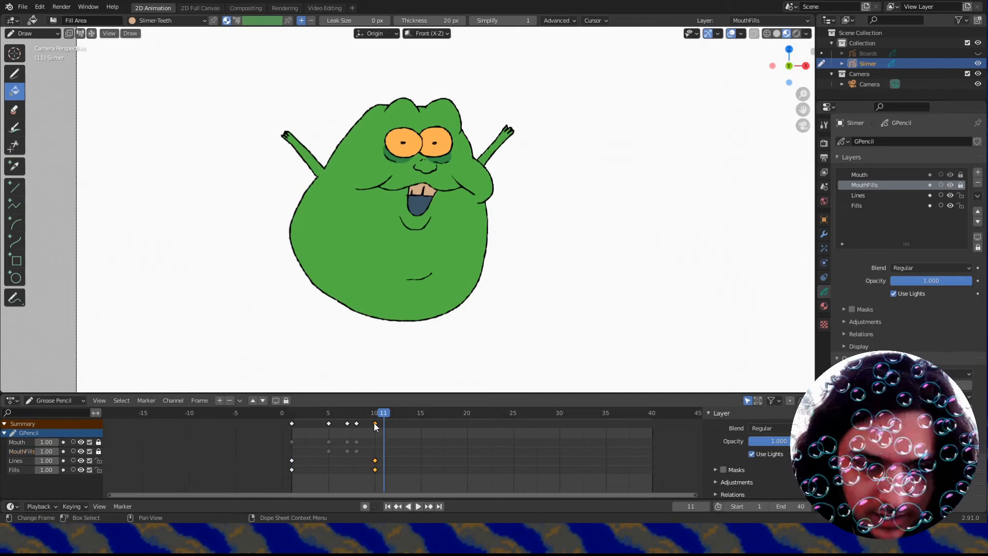
{"action": "key", "text": "g"}
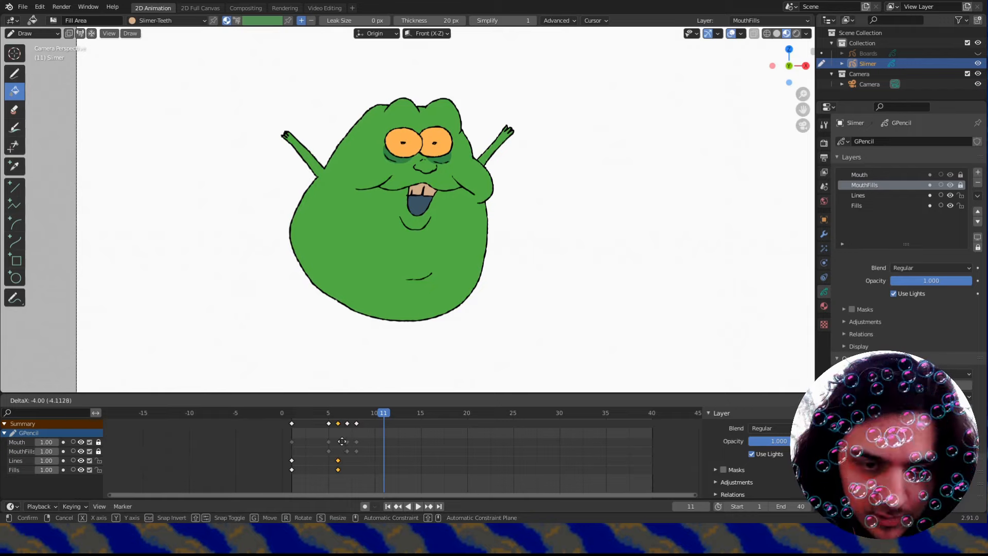
{"action": "left_click", "coordinate": [341, 441]}
{"action": "key", "text": "g"}
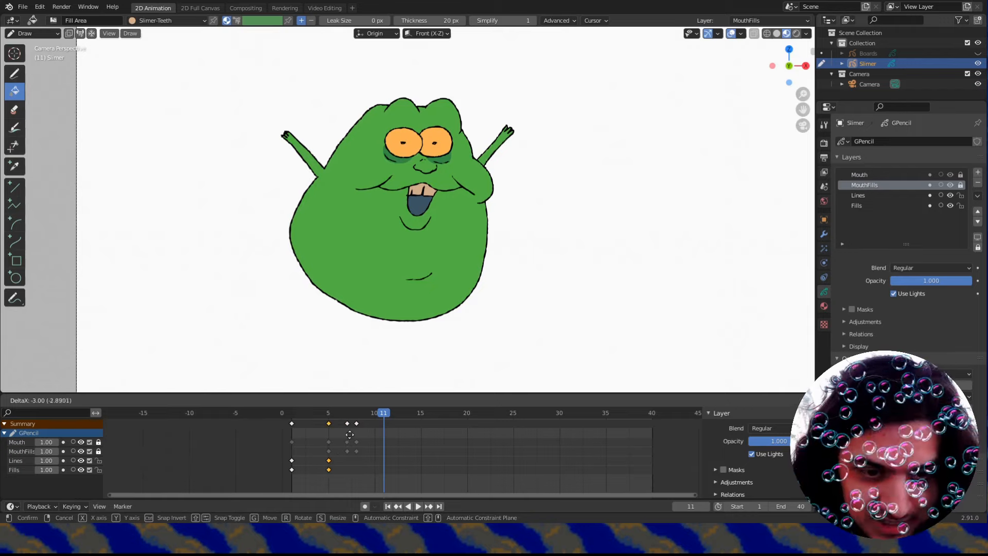
Duplicate the frame 1 keyframes of the Lines and Fills layers to frame 14.
{"action": "left_click", "coordinate": [294, 428]}
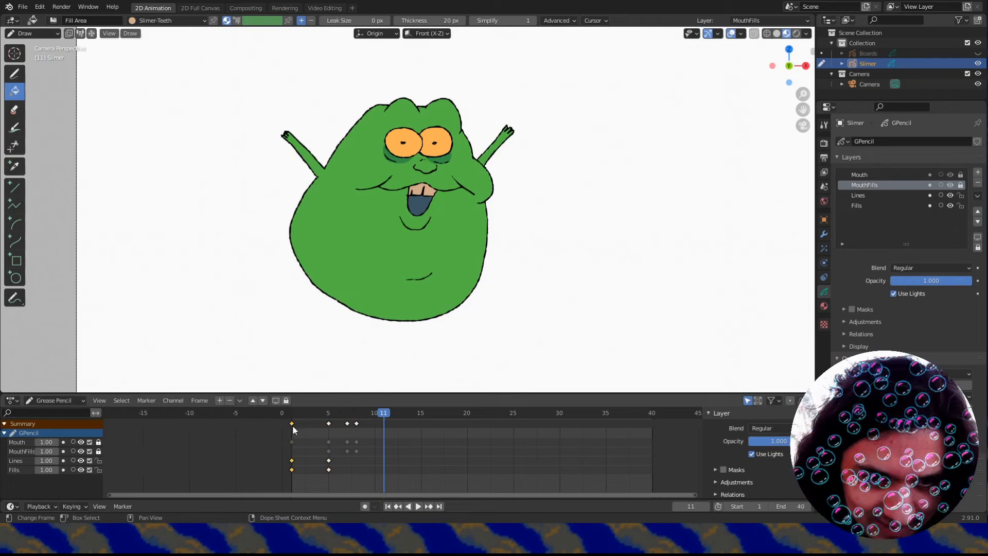
{"action": "left_click_drag", "start_coordinate": [293, 427], "coordinate": [296, 421]}
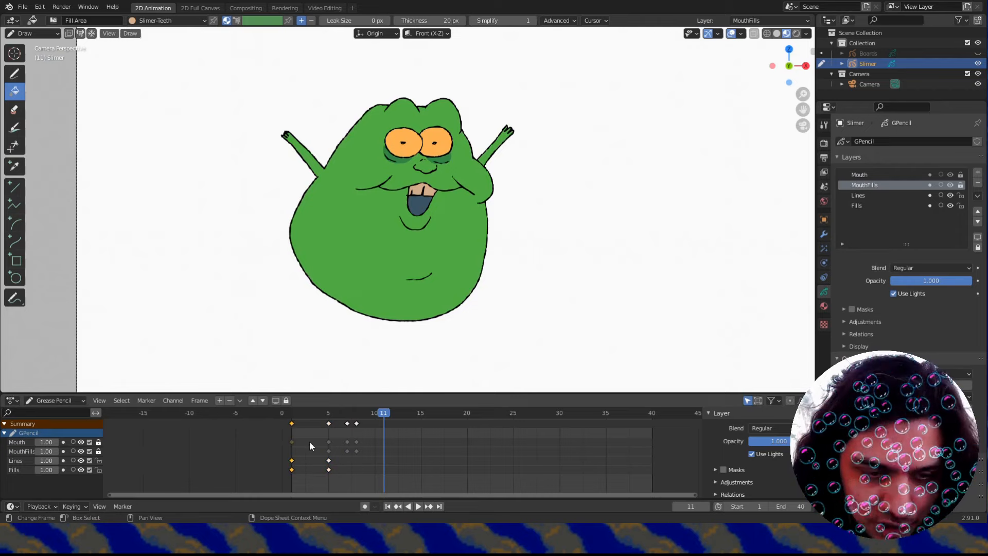
{"action": "key", "text": "shift+d"}
{"action": "left_click", "coordinate": [419, 448]}
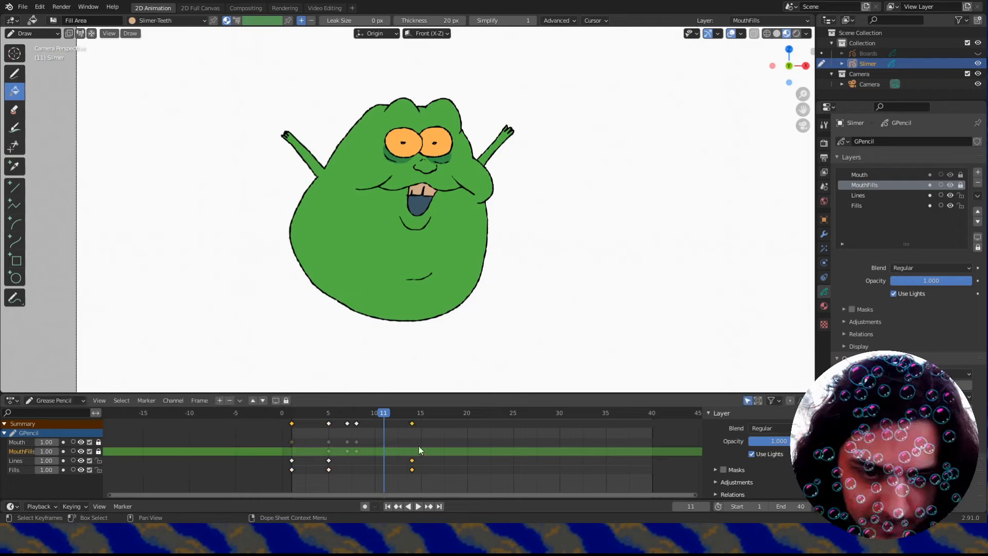
Move the frame 14 keyframes of the Lines and Fills layers to frame 10.
{"action": "mouse_move", "coordinate": [327, 420]}
{"action": "left_mouse_down"}
{"action": "mouse_move", "coordinate": [313, 413]}
{"action": "mouse_move", "coordinate": [402, 417]}
{"action": "left_mouse_up"}
{"action": "key", "text": "g"}
{"action": "left_click", "coordinate": [349, 423]}
Duplicate the frame 5 keyframes of the Lines and Fills layers to frame 16, and the frame 10 keyframes to frame 21.
{"action": "left_click", "coordinate": [348, 423]}
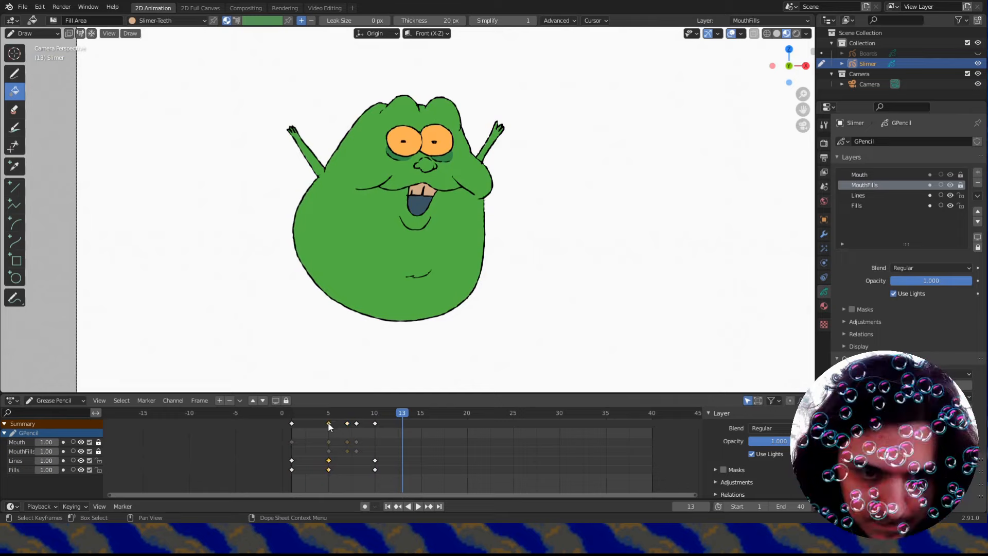
{"action": "key", "text": "shift+d"}
{"action": "left_click", "coordinate": [432, 433]}
{"action": "mouse_move", "coordinate": [374, 414]}
{"action": "left_mouse_down"}
{"action": "mouse_move", "coordinate": [442, 431]}
{"action": "mouse_move", "coordinate": [457, 427]}
{"action": "mouse_move", "coordinate": [454, 418]}
{"action": "mouse_move", "coordinate": [493, 427]}
{"action": "mouse_move", "coordinate": [503, 426]}
{"action": "mouse_move", "coordinate": [483, 414]}
{"action": "mouse_move", "coordinate": [515, 418]}
{"action": "mouse_move", "coordinate": [495, 416]}
{"action": "mouse_move", "coordinate": [505, 416]}
{"action": "left_mouse_up"}
{"action": "key", "text": "shift+d"}
{"action": "left_click", "coordinate": [477, 423]}
Duplicate the frame 16 keyframes of the Lines and Fills layers to frame 23, and the frame 21 keyframes to frame 26.
{"action": "left_click", "coordinate": [430, 424]}
{"action": "key", "text": "shift+d"}
{"action": "left_click", "coordinate": [493, 433]}
{"action": "key", "text": "shift+d"}
{"action": "left_click", "coordinate": [523, 423]}
{"action": "key", "text": "space"}
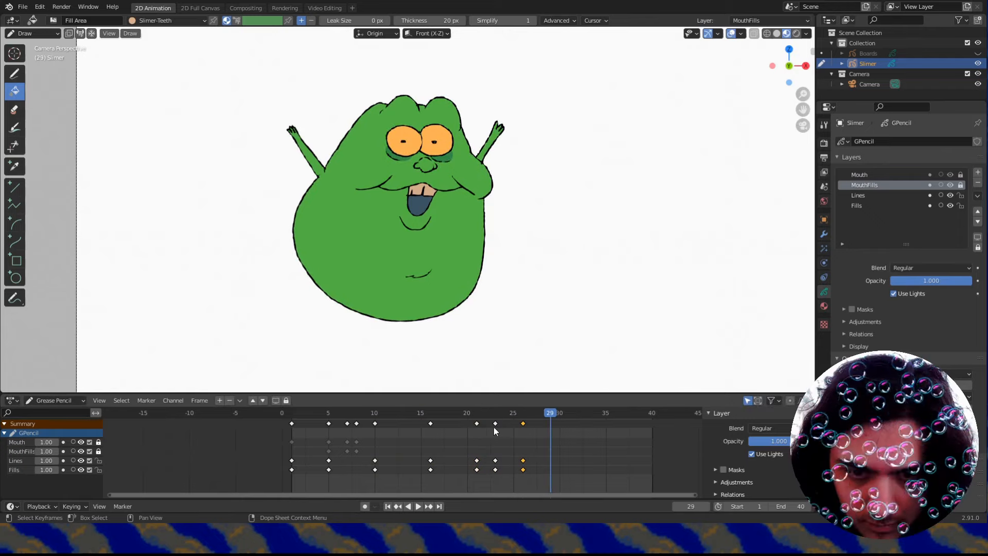
Duplicate the frame 23 keyframes of the Lines and Fills layers to frame 31, shift the copy to frame 32, and play the animation.
{"action": "key", "text": "shift+d"}
{"action": "left_click", "coordinate": [566, 438]}
{"action": "key", "text": "space"}
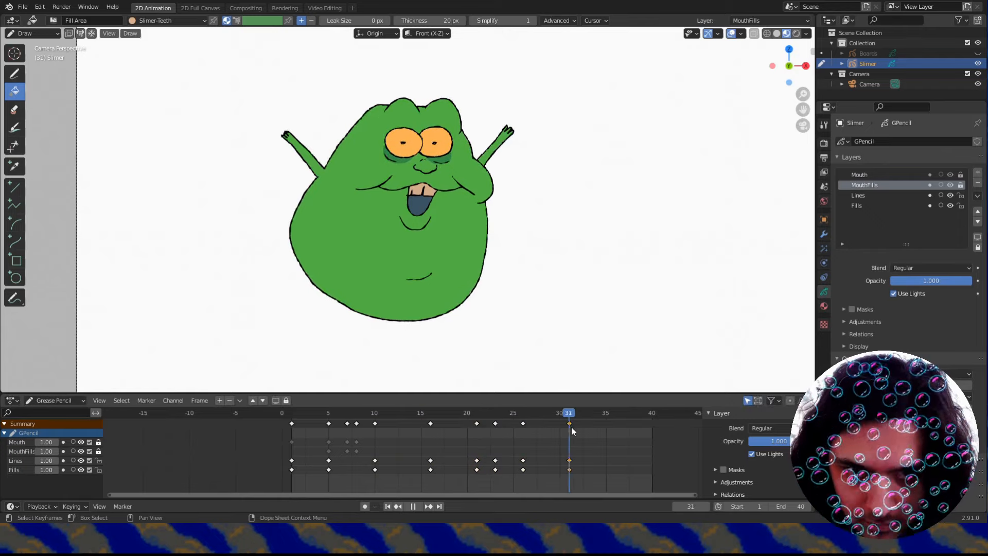
{"action": "key", "text": "space"}
{"action": "key", "text": "g"}
{"action": "left_click", "coordinate": [603, 440]}
{"action": "mouse_move", "coordinate": [531, 416]}
{"action": "left_mouse_down"}
{"action": "mouse_move", "coordinate": [327, 417]}
{"action": "mouse_move", "coordinate": [285, 428]}
{"action": "mouse_move", "coordinate": [298, 415]}
{"action": "left_mouse_up"}
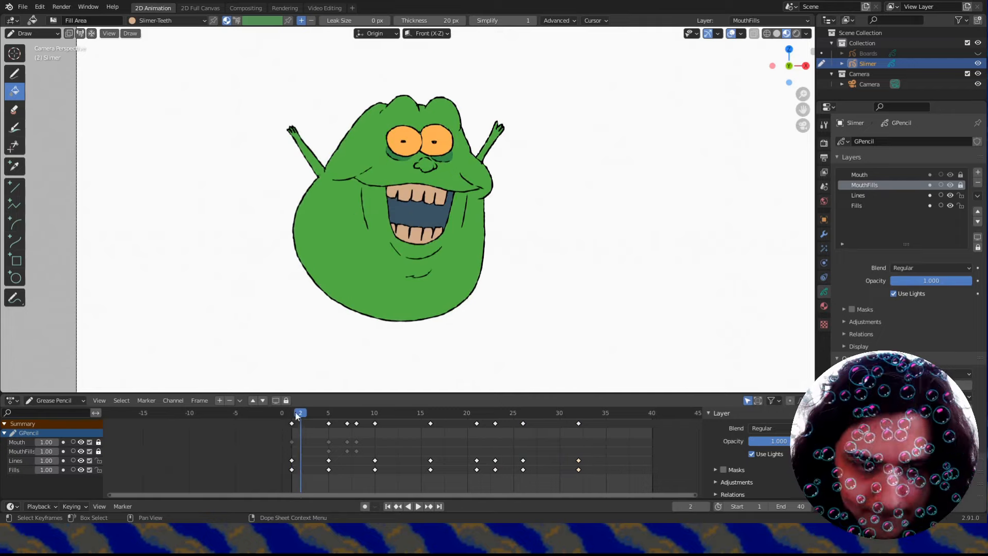
{"action": "key", "text": "space"}
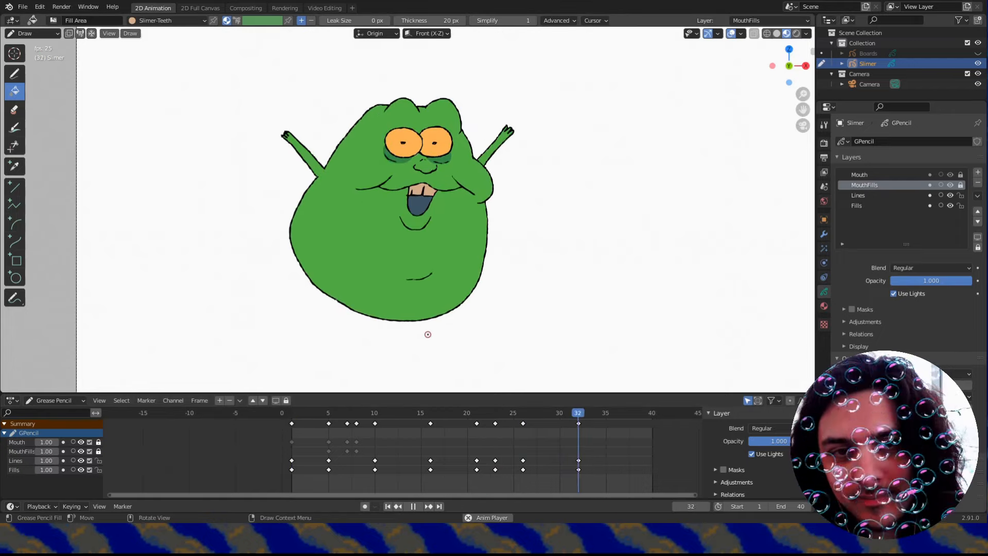
{"action": "key", "text": "Escape"}
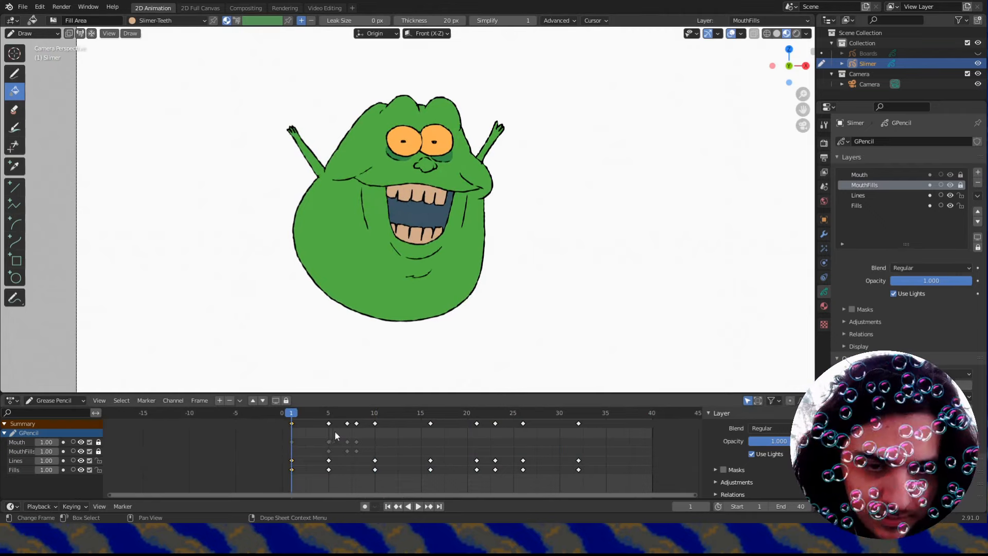
Move the frame 5 keyframes of the Lines and Fills layers onto frame 1 and play the animation.
{"action": "key", "text": "g"}
{"action": "left_click", "coordinate": [290, 438]}
{"action": "key", "text": "space"}
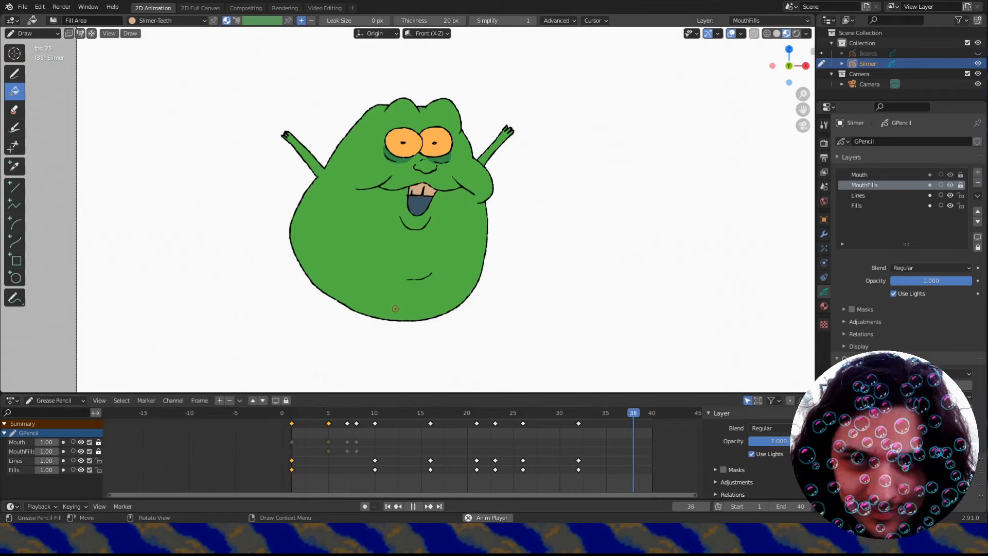
{"action": "key", "text": "Escape"}
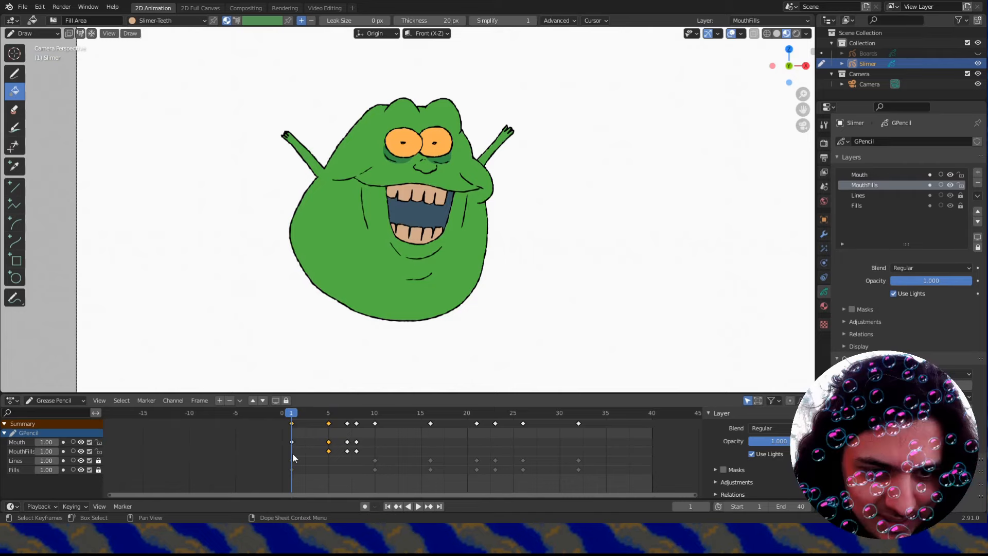
Insert a blank keyframe at frame 1 on the MouthFills layer.
{"action": "left_click", "coordinate": [21, 451]}
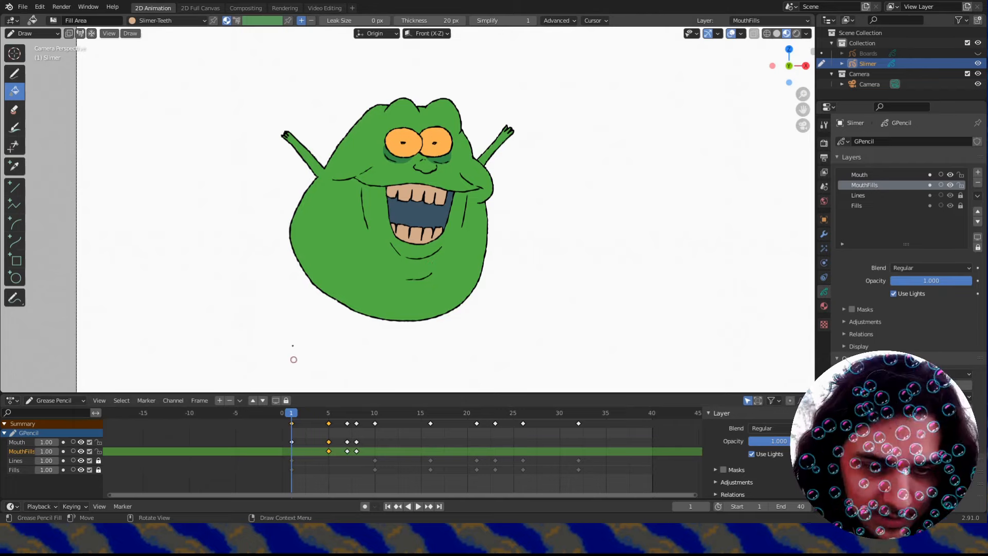
{"action": "key", "text": "shift+i"}
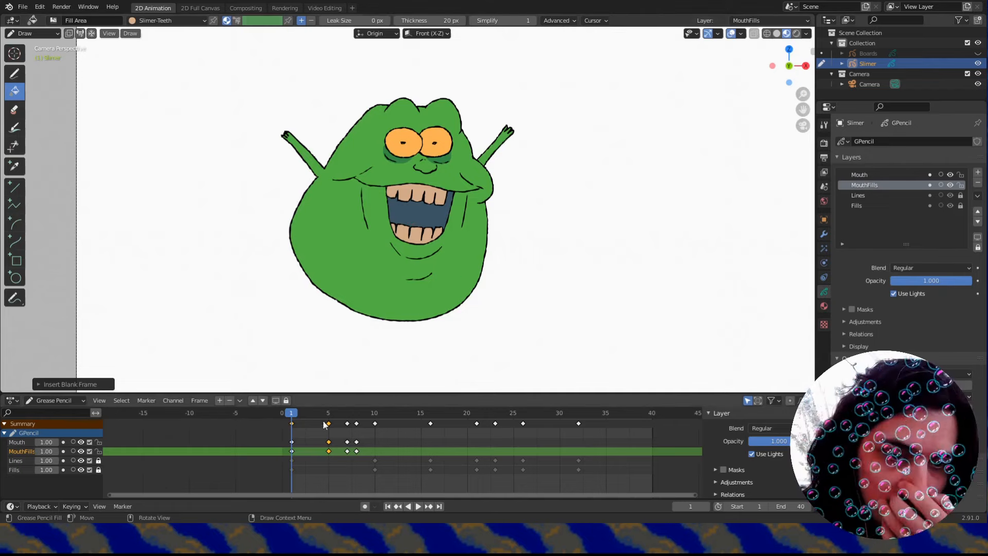
Spread the frame 7 and frame 8 keyframes of the Mouth and MouthFills layers out to frames 13 and 19.
{"action": "mouse_move", "coordinate": [328, 416]}
{"action": "left_mouse_down"}
{"action": "mouse_move", "coordinate": [302, 417]}
{"action": "mouse_move", "coordinate": [363, 415]}
{"action": "mouse_move", "coordinate": [347, 414]}
{"action": "left_mouse_up"}
{"action": "right_click", "coordinate": [345, 422]}
{"action": "mouse_move", "coordinate": [348, 423]}
{"action": "left_mouse_down"}
{"action": "mouse_move", "coordinate": [311, 425]}
{"action": "mouse_move", "coordinate": [402, 423]}
{"action": "left_mouse_up"}
{"action": "mouse_move", "coordinate": [311, 425]}
{"action": "left_mouse_down"}
{"action": "mouse_move", "coordinate": [291, 425]}
{"action": "mouse_move", "coordinate": [458, 423]}
{"action": "left_mouse_up"}
{"action": "key", "text": "space"}
{"action": "key", "text": "space"}
{"action": "left_click_drag", "start_coordinate": [357, 423], "coordinate": [378, 420]}
{"action": "key", "text": "g"}
{"action": "left_click", "coordinate": [306, 418]}
{"action": "left_click", "coordinate": [401, 427]}
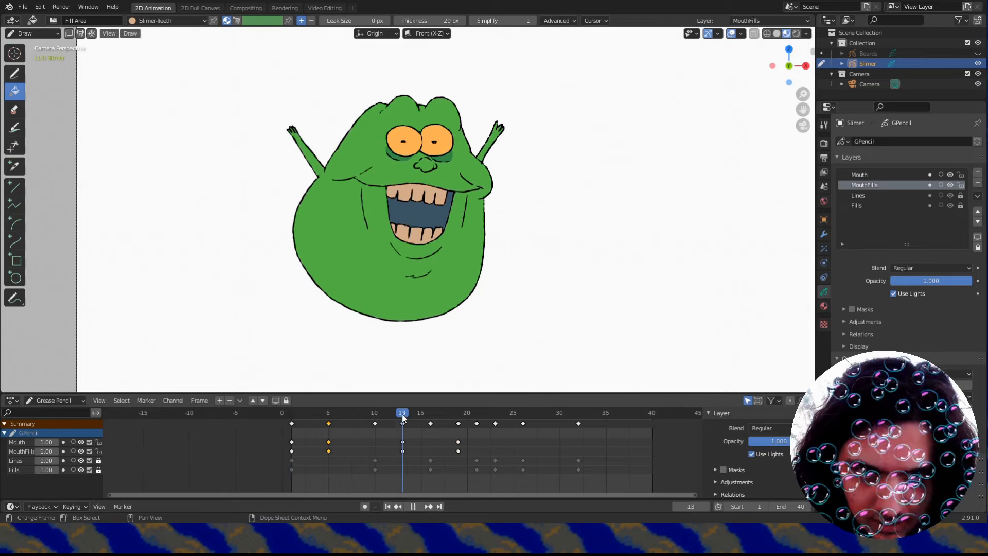
Retime the Mouth and MouthFills keyframes: open mouth at frame 10, small mouth at frame 13, clenched teeth at frame 16.
{"action": "mouse_move", "coordinate": [402, 427]}
{"action": "left_mouse_down"}
{"action": "mouse_move", "coordinate": [351, 415]}
{"action": "mouse_move", "coordinate": [394, 421]}
{"action": "left_mouse_up"}
{"action": "left_click_drag", "start_coordinate": [333, 423], "coordinate": [415, 431]}
{"action": "mouse_move", "coordinate": [360, 411]}
{"action": "left_mouse_down"}
{"action": "mouse_move", "coordinate": [466, 428]}
{"action": "mouse_move", "coordinate": [402, 427]}
{"action": "mouse_move", "coordinate": [430, 428]}
{"action": "left_mouse_up"}
{"action": "left_click", "coordinate": [345, 413]}
{"action": "left_click_drag", "start_coordinate": [345, 413], "coordinate": [447, 418]}
Duplicate the frame 10 keyframes of the Mouth and MouthFills layers to frame 19 and check the playback.
{"action": "left_click", "coordinate": [374, 422]}
{"action": "key", "text": "shift+d"}
{"action": "left_click", "coordinate": [458, 426]}
{"action": "key", "text": "space"}
{"action": "mouse_move", "coordinate": [451, 421]}
{"action": "left_mouse_down"}
{"action": "mouse_move", "coordinate": [480, 419]}
{"action": "mouse_move", "coordinate": [430, 413]}
{"action": "left_mouse_up"}
{"action": "key", "text": "space"}
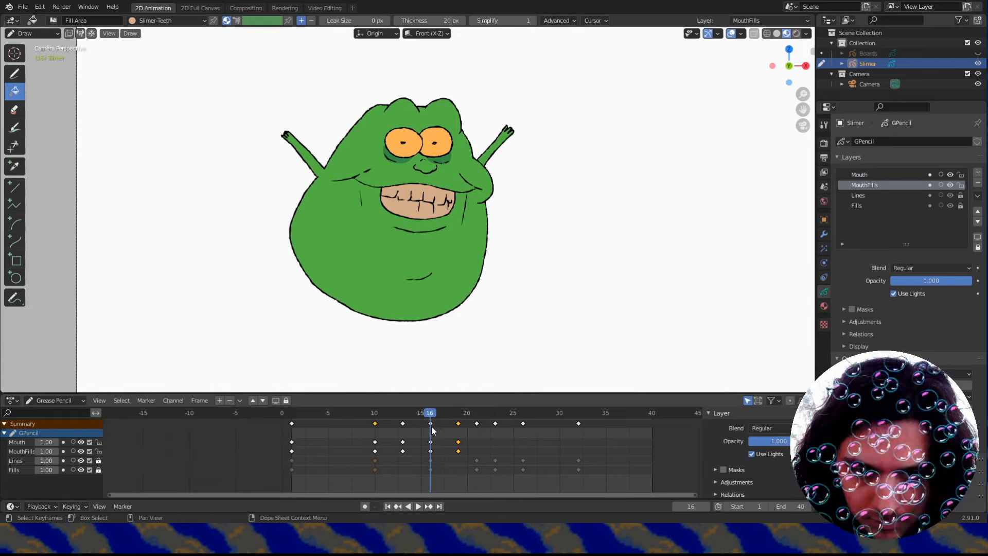
Duplicate the frame 16 keyframes of the Mouth and MouthFills layers to frame 21, and the frame 13 keyframes to frame 23.
{"action": "key", "text": "shift+d"}
{"action": "left_click", "coordinate": [440, 419]}
{"action": "mouse_move", "coordinate": [439, 419]}
{"action": "left_mouse_down"}
{"action": "mouse_move", "coordinate": [476, 418]}
{"action": "mouse_move", "coordinate": [404, 418]}
{"action": "left_mouse_up"}
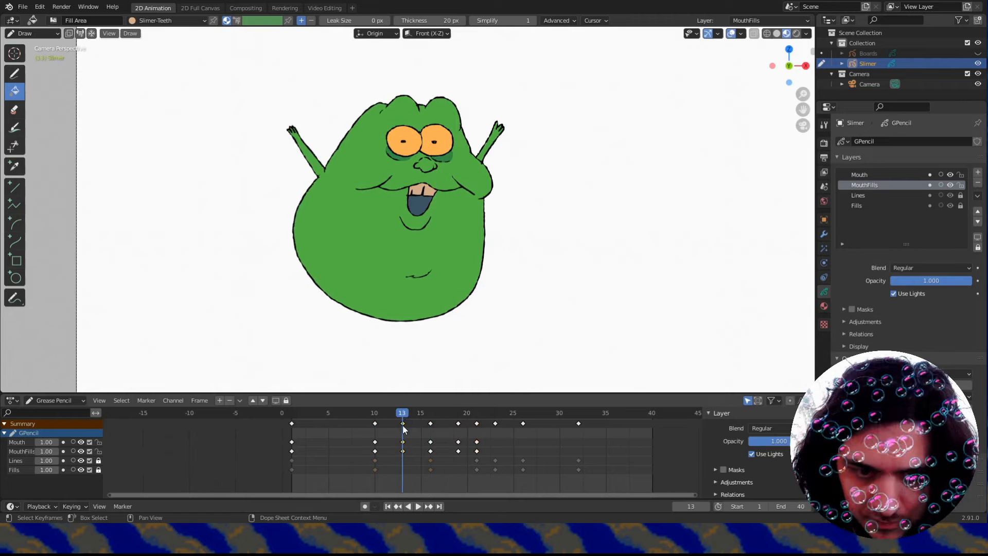
{"action": "key", "text": "shift+d"}
{"action": "left_click", "coordinate": [449, 412]}
{"action": "left_click_drag", "start_coordinate": [449, 411], "coordinate": [512, 420]}
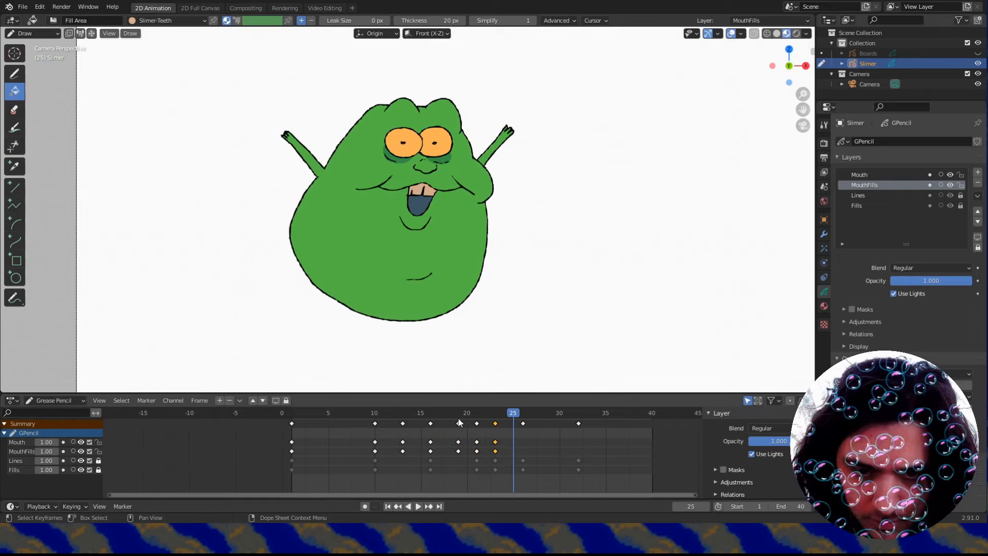
Duplicate the frame 1 keyframes of the Mouth and MouthFills layers to frame 26, and the frame 19 keyframes to frame 28.
{"action": "left_click", "coordinate": [310, 414]}
{"action": "key", "text": "shift+d"}
{"action": "left_click", "coordinate": [484, 414]}
{"action": "mouse_move", "coordinate": [482, 412]}
{"action": "left_mouse_down"}
{"action": "mouse_move", "coordinate": [521, 412]}
{"action": "mouse_move", "coordinate": [433, 414]}
{"action": "mouse_move", "coordinate": [454, 412]}
{"action": "mouse_move", "coordinate": [455, 421]}
{"action": "left_mouse_up"}
{"action": "left_click", "coordinate": [484, 416]}
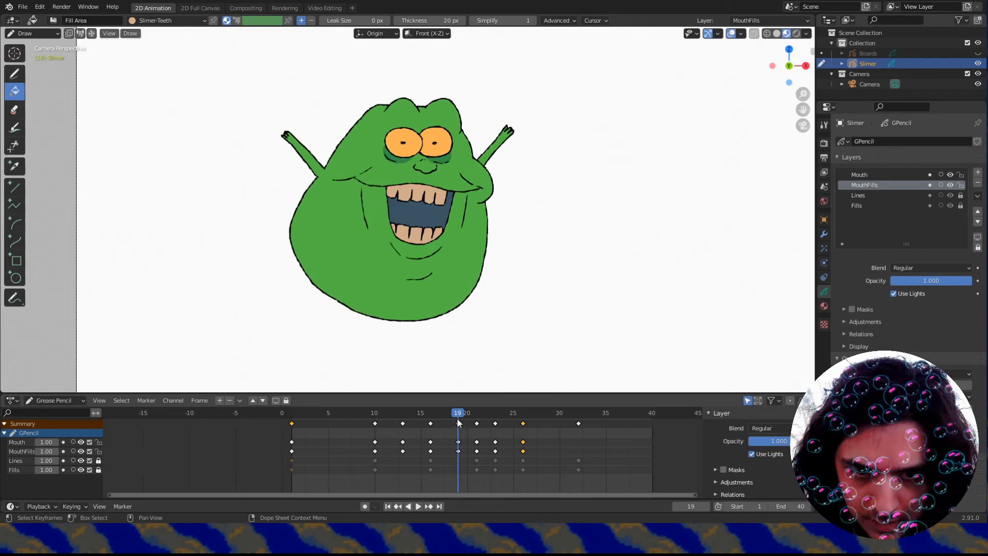
{"action": "key", "text": "shift+d"}
{"action": "left_click", "coordinate": [520, 428]}
{"action": "key", "text": "space"}
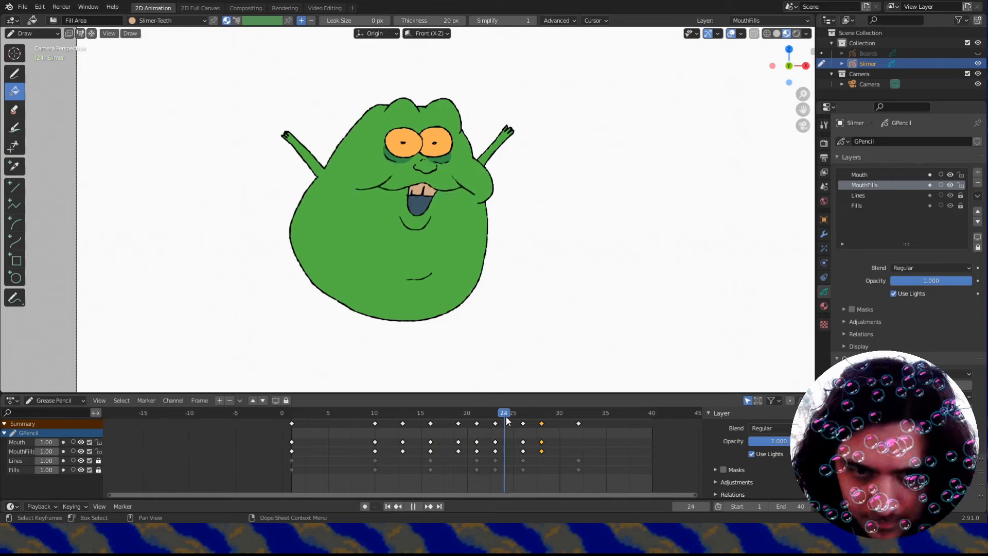
{"action": "key", "text": "space"}
Move the Mouth and MouthFills keyframes from frame 26 to frame 24 and from frame 28 to frame 26, then scrub through them.
{"action": "key", "text": "g"}
{"action": "left_click", "coordinate": [538, 432]}
{"action": "mouse_move", "coordinate": [504, 419]}
{"action": "left_mouse_down"}
{"action": "mouse_move", "coordinate": [530, 415]}
{"action": "mouse_move", "coordinate": [513, 419]}
{"action": "left_mouse_up"}
{"action": "left_click", "coordinate": [524, 425]}
{"action": "key", "text": "g"}
{"action": "left_click", "coordinate": [514, 434]}
{"action": "left_click_drag", "start_coordinate": [498, 417], "coordinate": [535, 423]}
{"action": "left_click", "coordinate": [532, 423]}
{"action": "key", "text": "g"}
{"action": "left_click", "coordinate": [526, 431]}
{"action": "left_click", "coordinate": [501, 418]}
{"action": "left_click", "coordinate": [504, 423]}
{"action": "left_click_drag", "start_coordinate": [478, 419], "coordinate": [551, 419]}
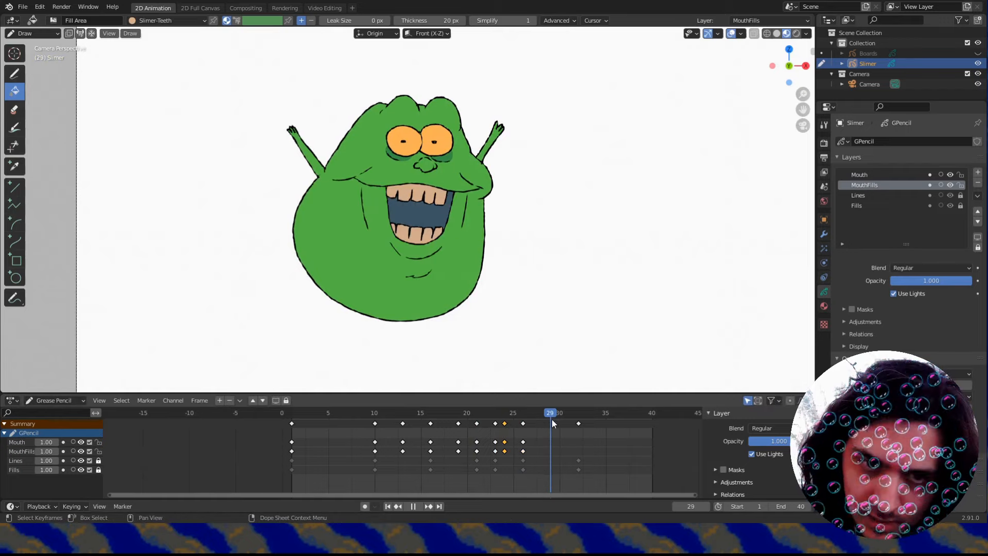
{"action": "left_click", "coordinate": [493, 418]}
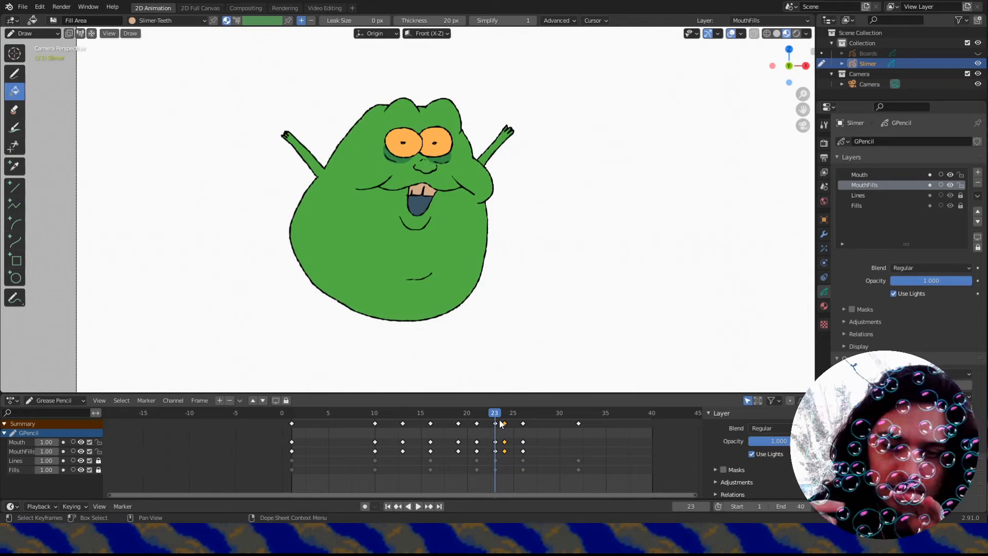
Duplicate the frame 21 keyframes of the Mouth and MouthFills layers to frame 30.
{"action": "left_click_drag", "start_coordinate": [465, 414], "coordinate": [505, 410]}
{"action": "left_click", "coordinate": [476, 424]}
{"action": "key", "text": "shift+d"}
{"action": "left_click", "coordinate": [553, 427]}
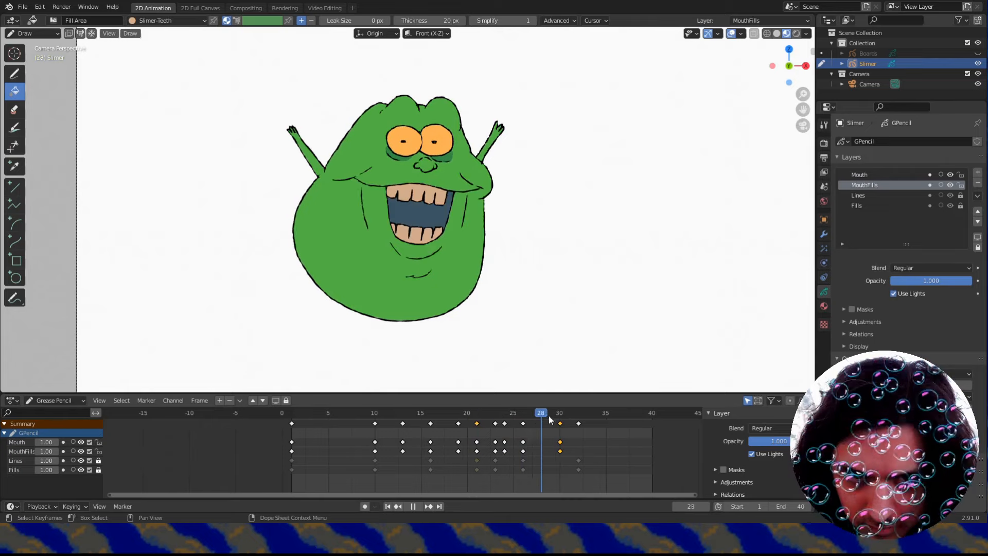
{"action": "key", "text": "space"}
Try the last Mouth and MouthFills keyframes at frame 32 and play the animation in the full camera view.
{"action": "left_click_drag", "start_coordinate": [559, 441], "coordinate": [584, 439]}
{"action": "left_click_drag", "start_coordinate": [519, 409], "coordinate": [603, 421]}
{"action": "key", "text": "space"}
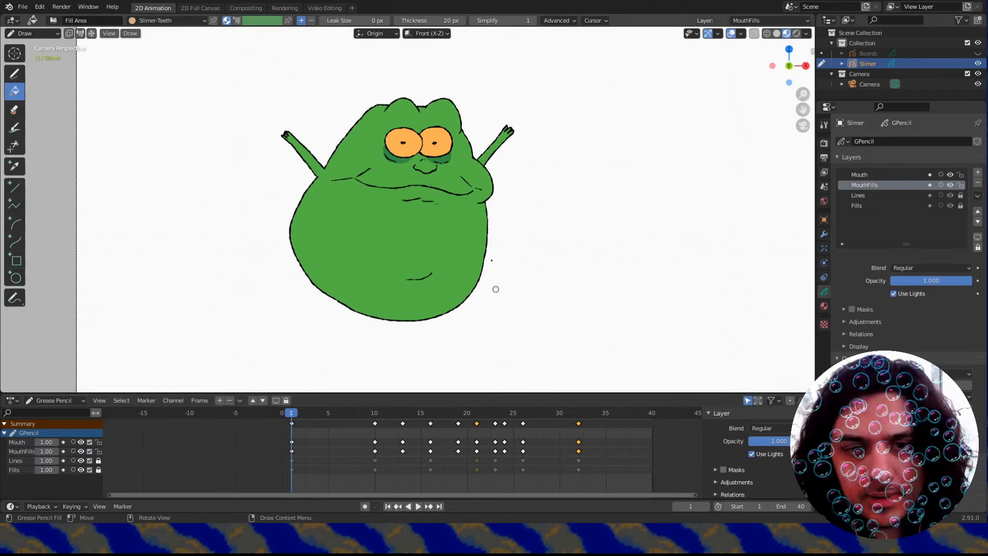
{"action": "scroll", "coordinate": [492, 260], "scroll_direction": "down", "scroll_amount": 3}
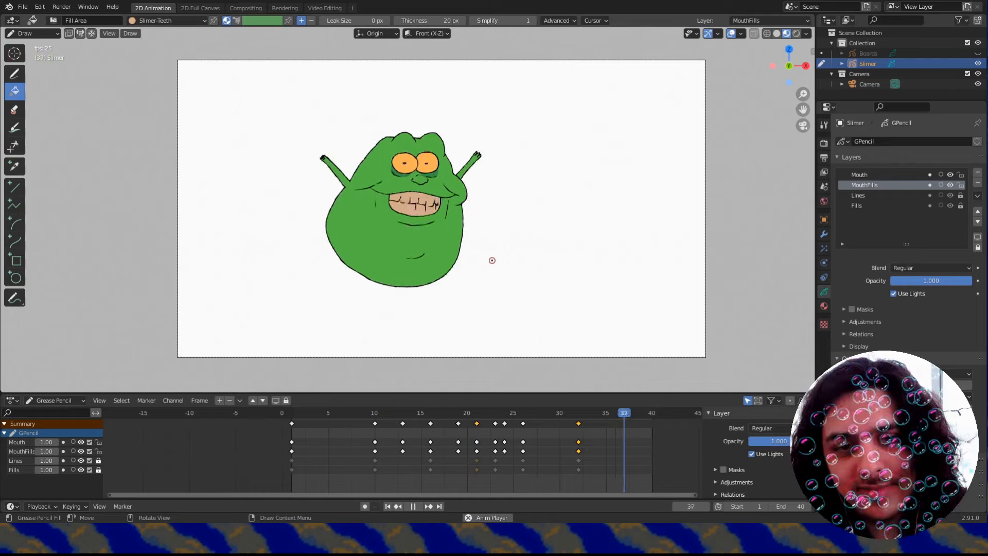
{"action": "key", "text": "Escape"}
{"action": "left_click", "coordinate": [494, 412]}
{"action": "key", "text": "space"}
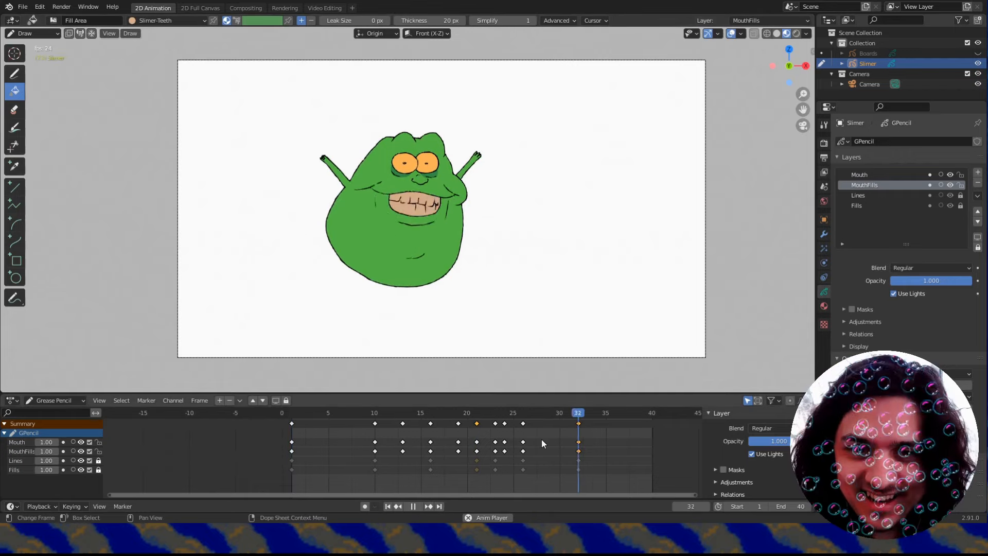
{"action": "key", "text": "Escape"}
Move the last Mouth and MouthFills keyframes to frame 29, play the animation, and return to frame 1.
{"action": "left_click_drag", "start_coordinate": [578, 424], "coordinate": [545, 453]}
{"action": "key", "text": "space"}
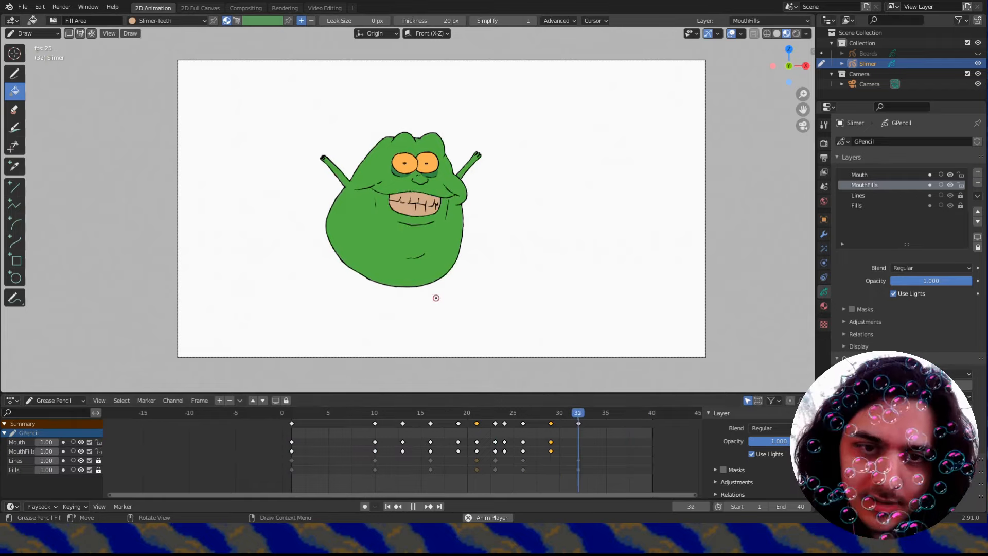
{"action": "key", "text": "Escape"}
{"action": "middle_click_drag", "start_coordinate": [483, 245], "coordinate": [446, 241], "text": "shift"}
{"action": "key", "text": "shift+Left"}
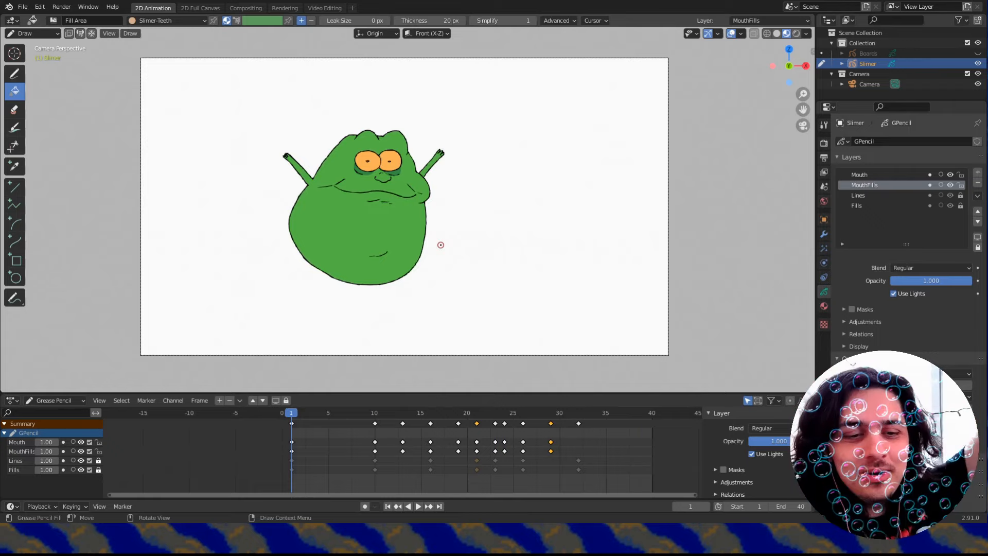
Unlock the Lines and Fills layers.
{"action": "left_click", "coordinate": [90, 460]}
{"action": "left_click", "coordinate": [99, 460]}
{"action": "left_click", "coordinate": [98, 469]}
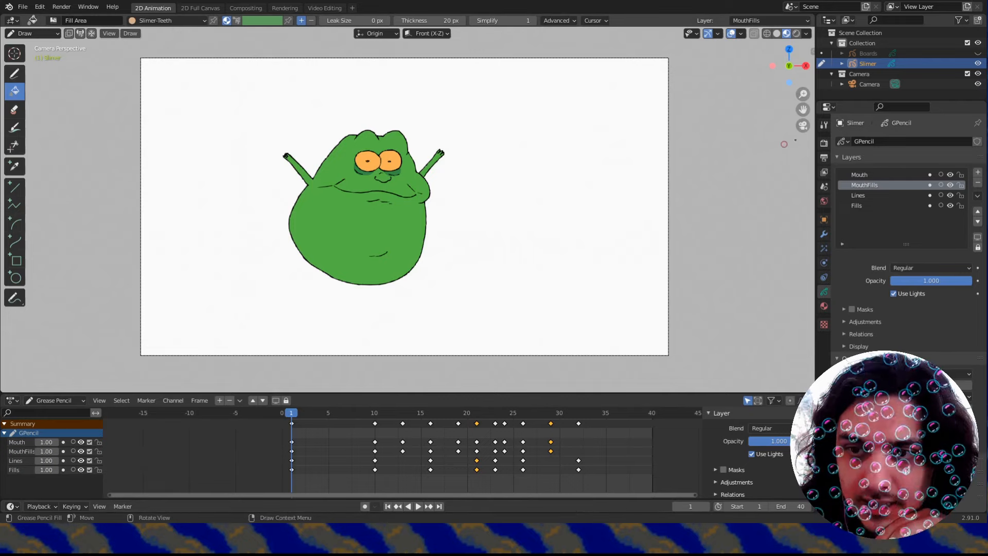
Open the output properties, keep the resolution scale at 100%, and set the output path to D:\Renders\Hotdogs\frame.
{"action": "left_click", "coordinate": [824, 144]}
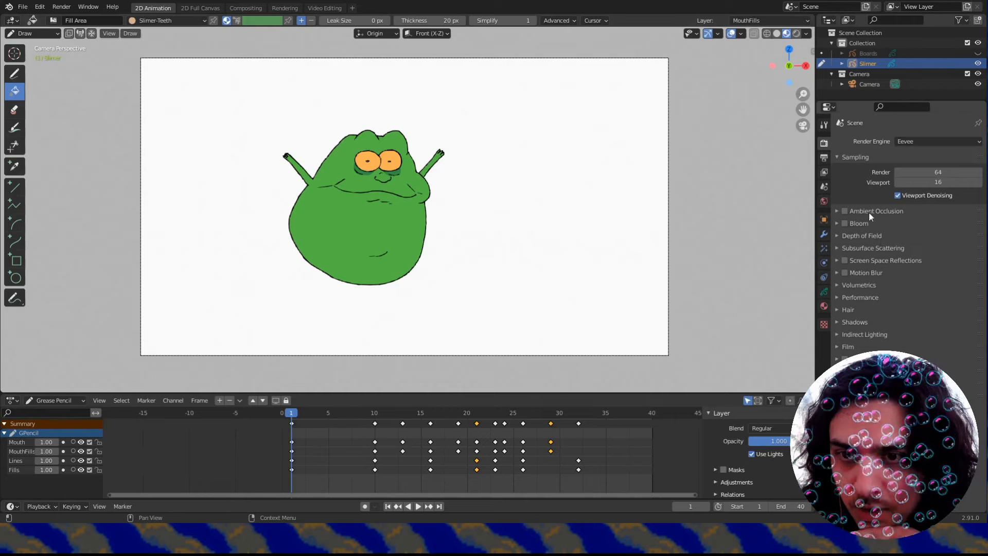
{"action": "left_click", "coordinate": [824, 158]}
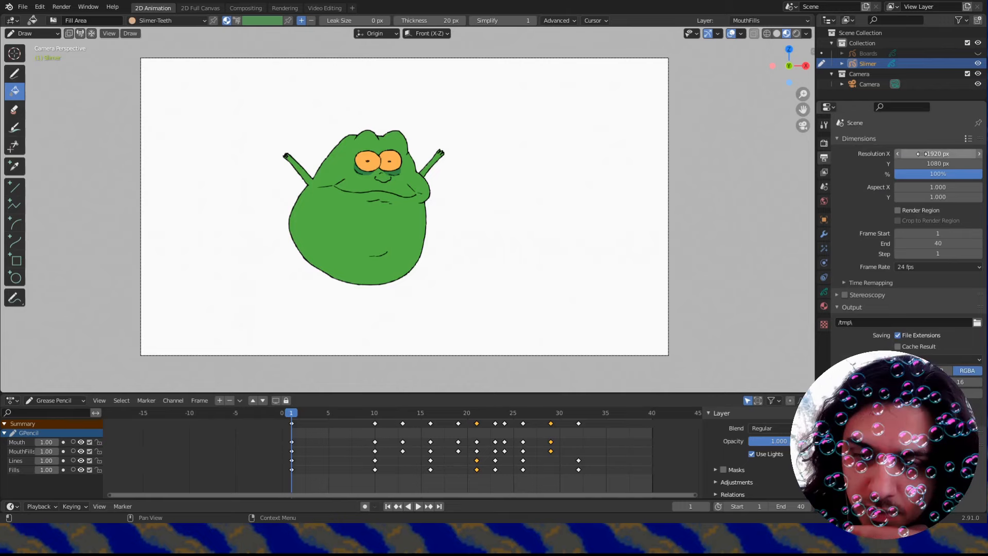
{"action": "left_click_drag", "start_coordinate": [943, 176], "coordinate": [981, 176]}
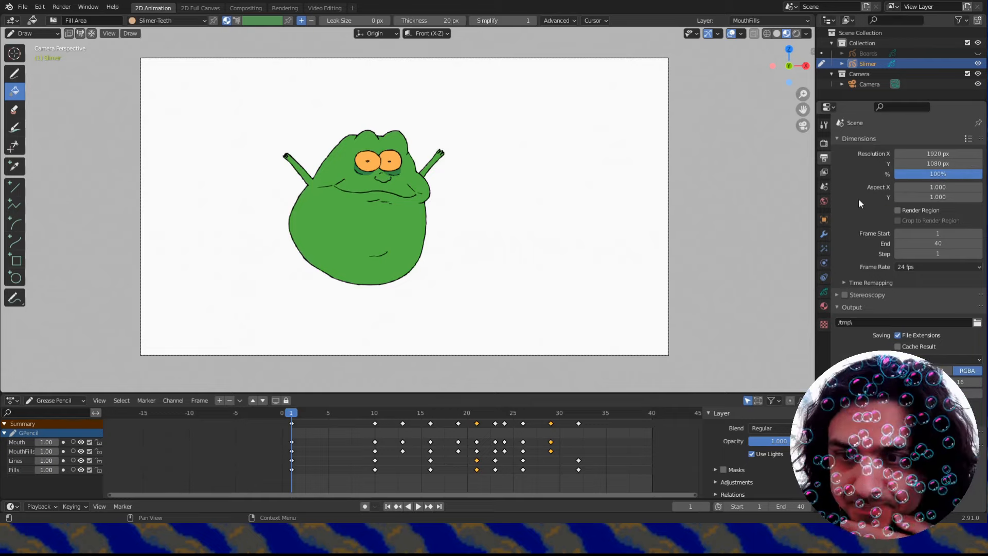
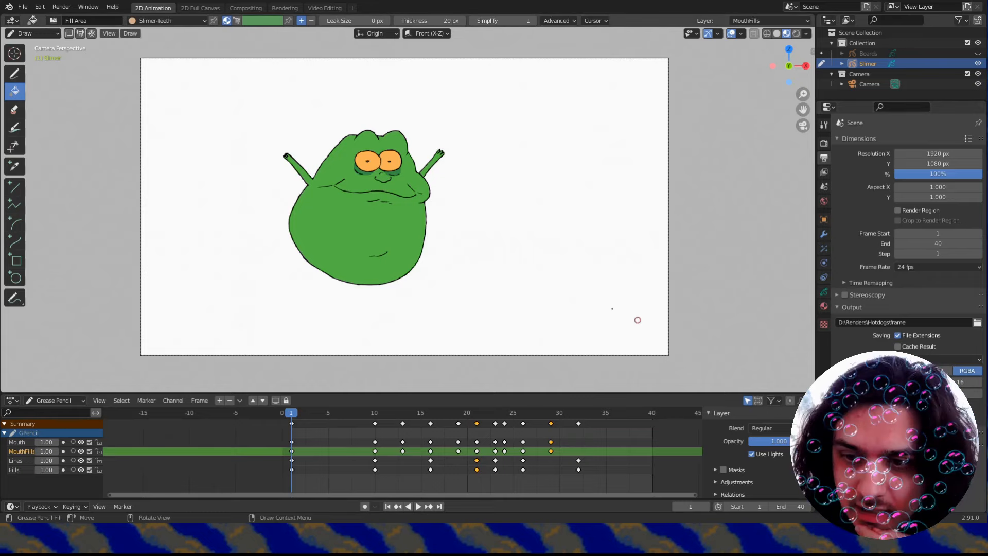
Save the file and render the animation.
{"action": "key", "text": "ctrl+s"}
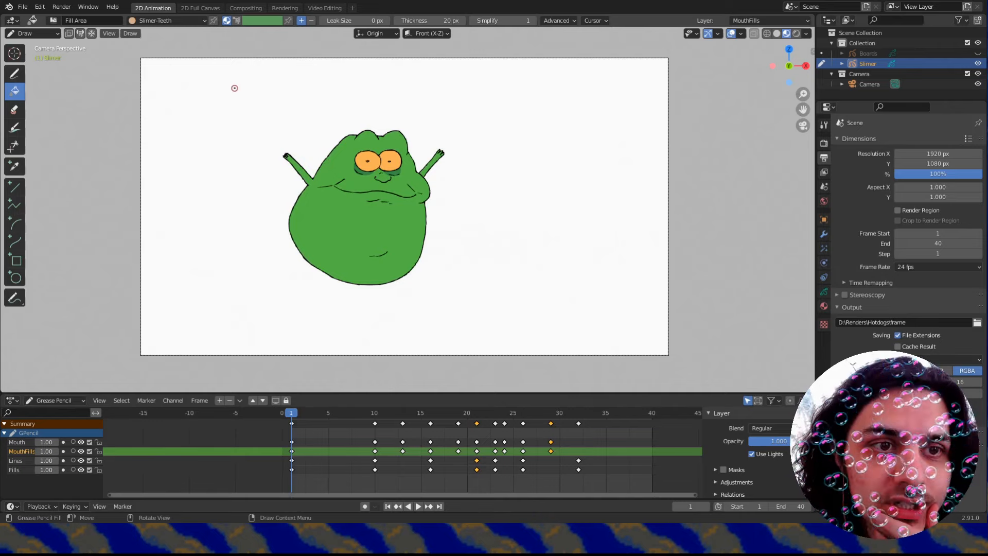
{"action": "left_click", "coordinate": [61, 7]}
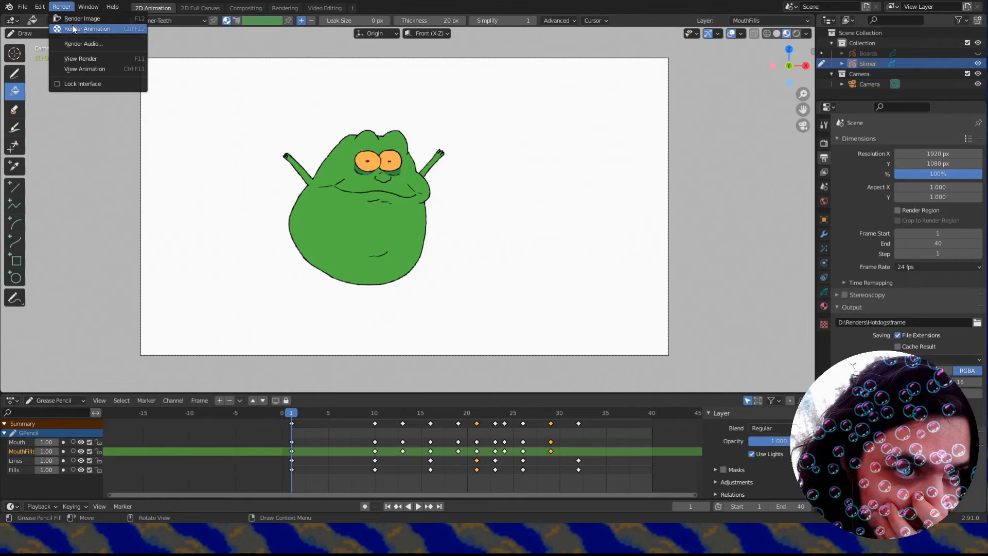
{"action": "left_click", "coordinate": [72, 30]}
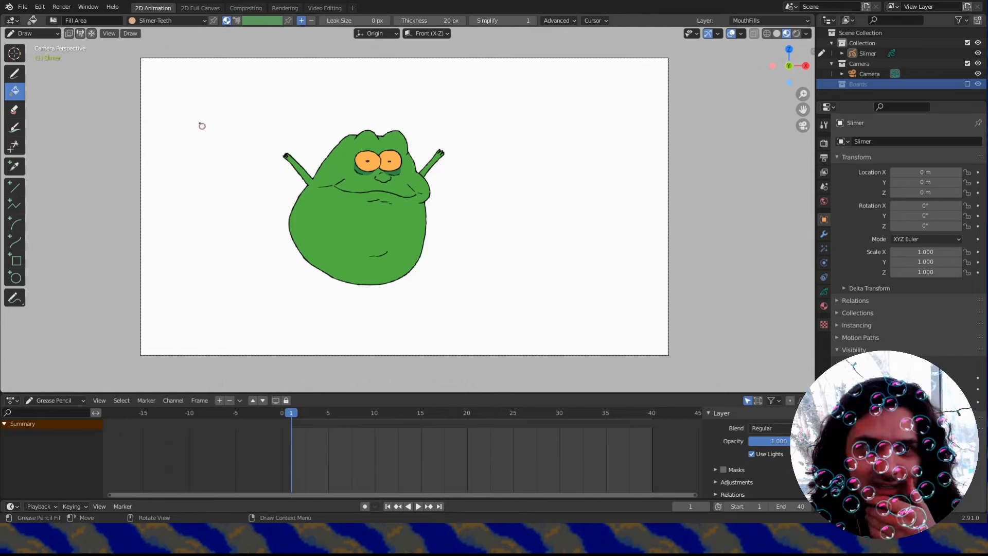
Enable the Boards collection and go to the storyboard drawing at frame 41 of its Lines layer.
{"action": "left_click", "coordinate": [23, 7]}
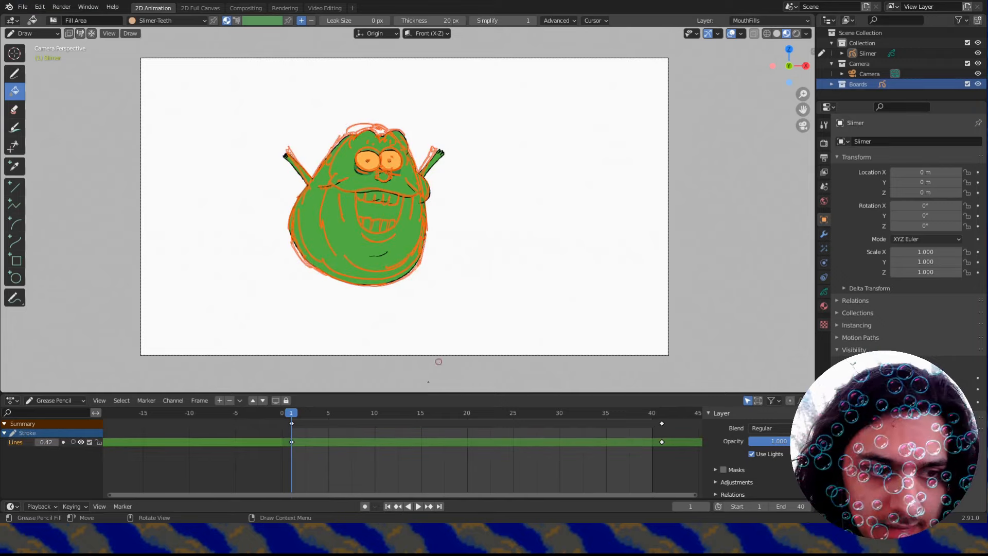
{"action": "middle_click_drag", "start_coordinate": [369, 456], "coordinate": [282, 477]}
{"action": "scroll", "coordinate": [388, 447], "scroll_direction": "down", "scroll_amount": 4}
{"action": "middle_click_drag", "start_coordinate": [416, 448], "coordinate": [366, 465]}
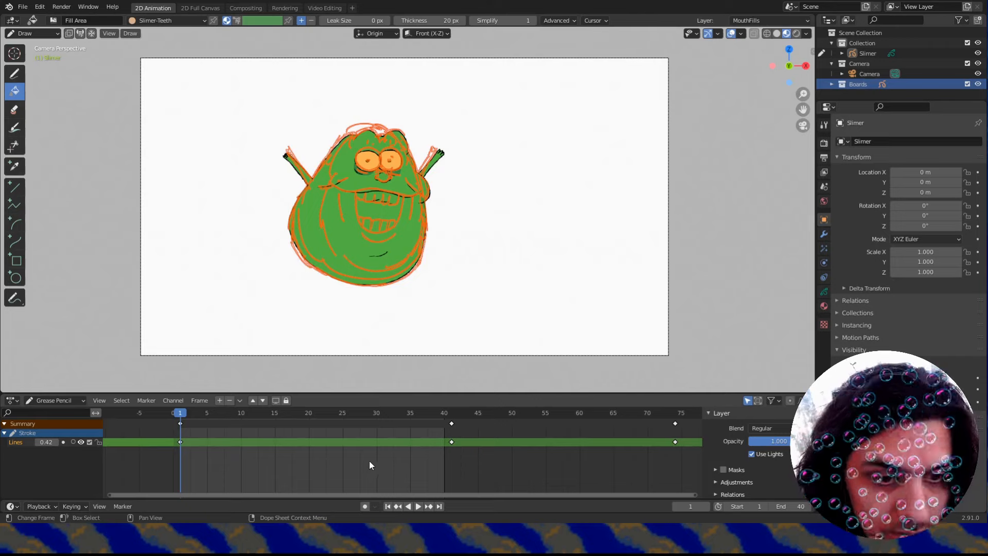
{"action": "left_click_drag", "start_coordinate": [444, 411], "coordinate": [449, 414]}
{"action": "scroll", "coordinate": [474, 434], "scroll_direction": "down", "scroll_amount": 2}
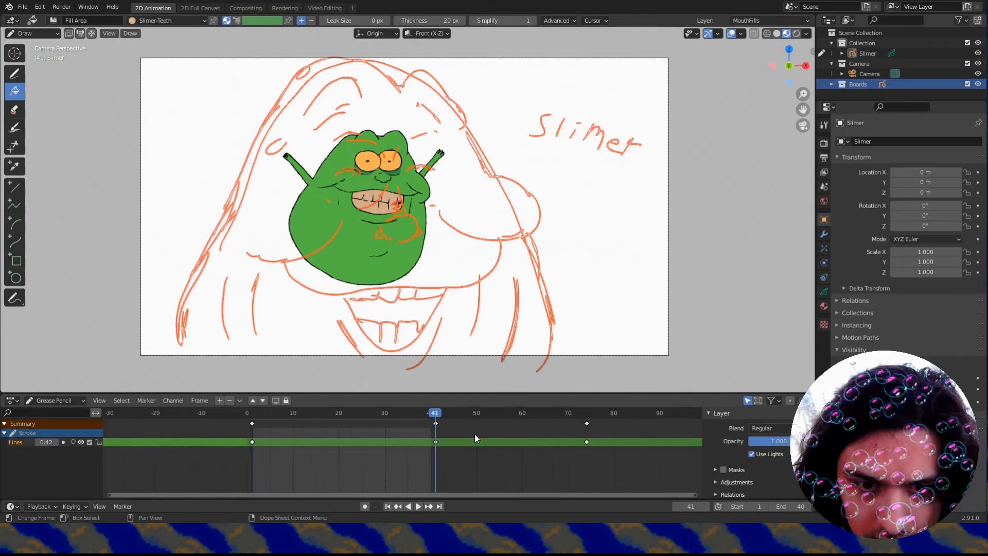
Set the scene's playback range to start at frame 41 and end at frame 73.
{"action": "scroll", "coordinate": [421, 440], "scroll_direction": "up", "scroll_amount": 1}
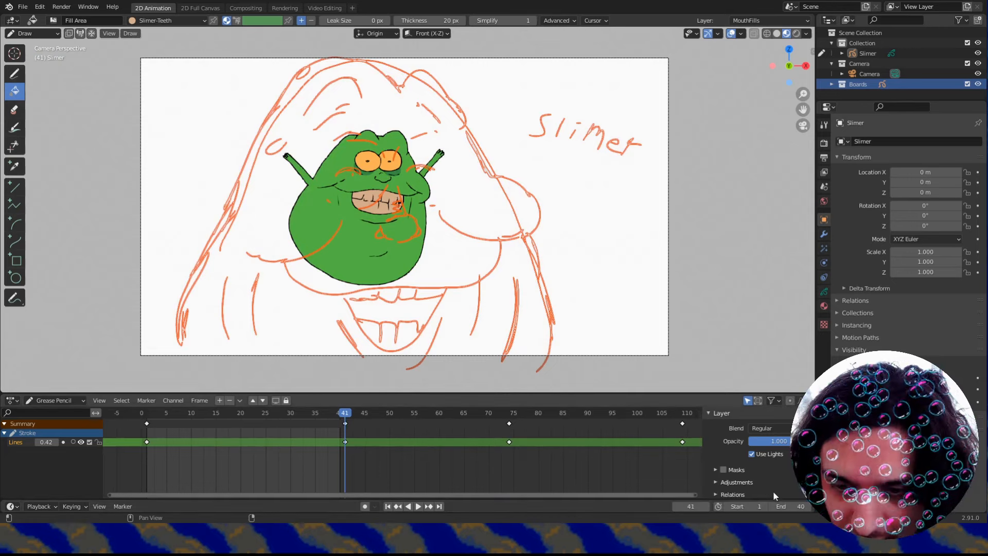
{"action": "mouse_move", "coordinate": [786, 499]}
{"action": "left_mouse_down"}
{"action": "mouse_move", "coordinate": [800, 498]}
{"action": "mouse_move", "coordinate": [773, 496]}
{"action": "left_mouse_up"}
{"action": "key", "text": "ctrl+Home"}
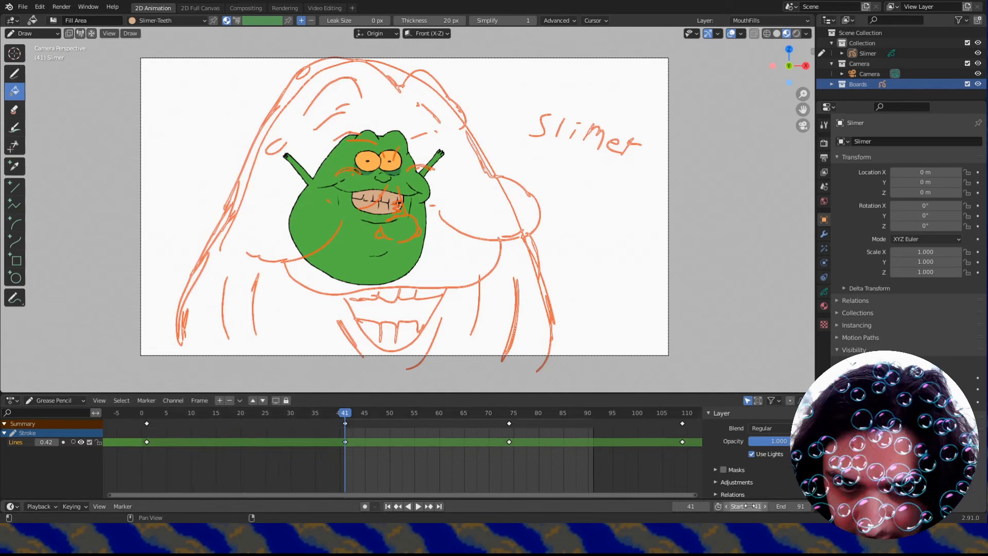
{"action": "left_click_drag", "start_coordinate": [490, 413], "coordinate": [503, 417]}
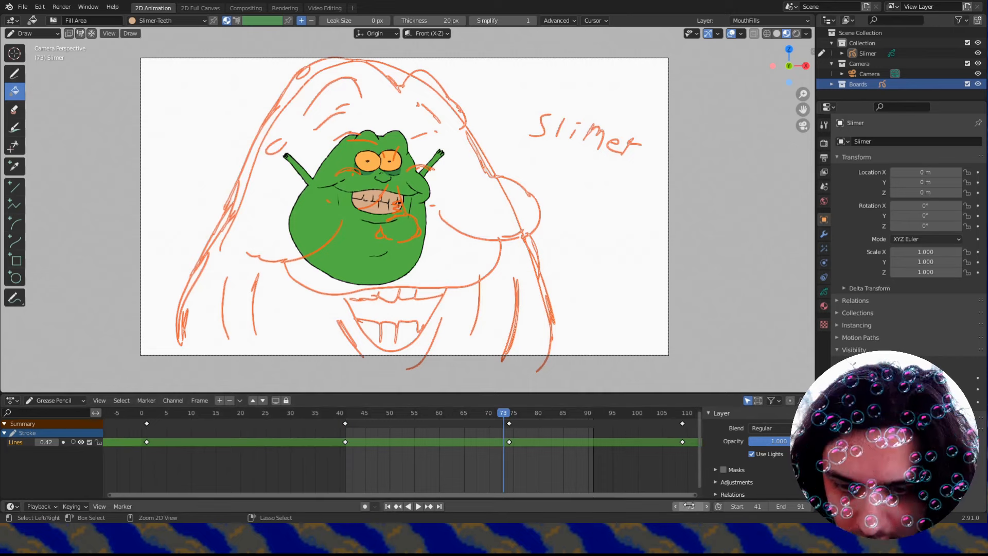
{"action": "key", "text": "ctrl+End"}
{"action": "key", "text": "shift+Left"}
{"action": "key", "text": "shift+Right"}
{"action": "key", "text": "shift+Left"}
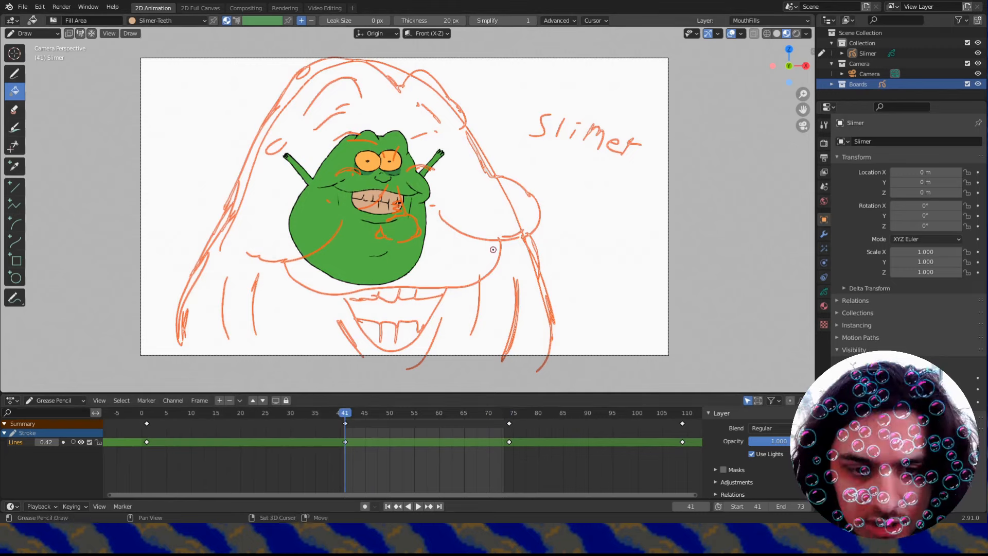
{"action": "key", "text": "space"}
{"action": "key", "text": "Escape"}
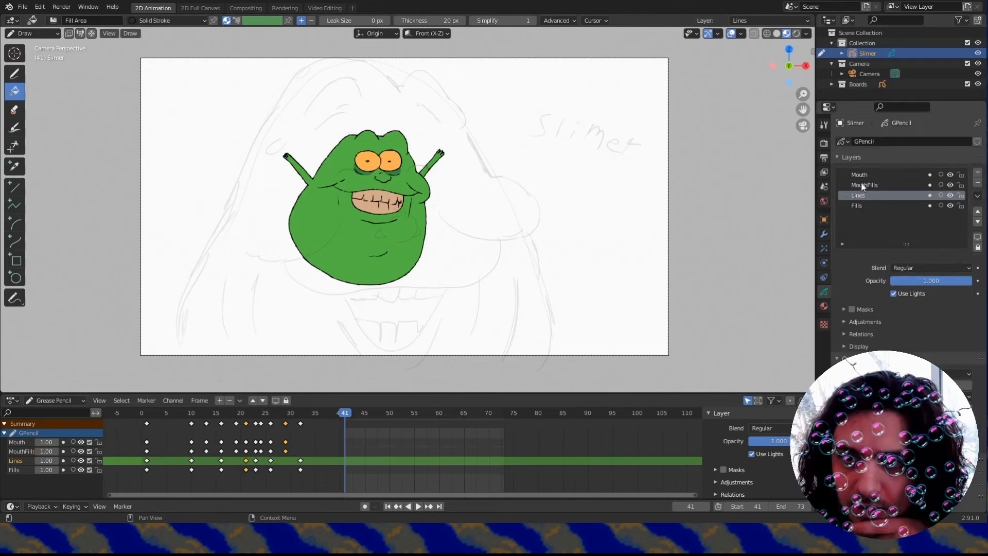
Insert blank keyframes at frame 41 on Slimer's Mouth, MouthFills, Lines and Fills layers.
{"action": "left_click", "coordinate": [859, 175]}
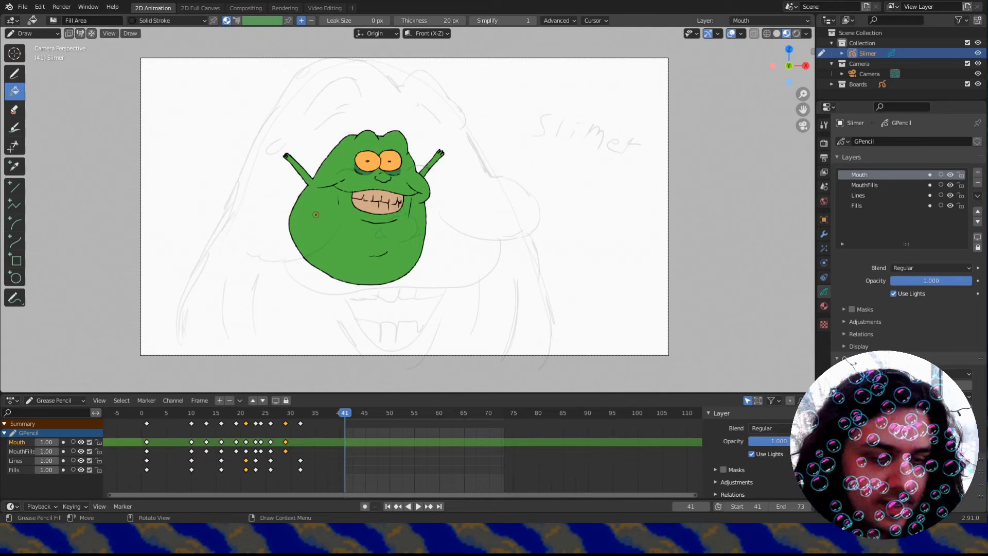
{"action": "key", "text": "shift+i"}
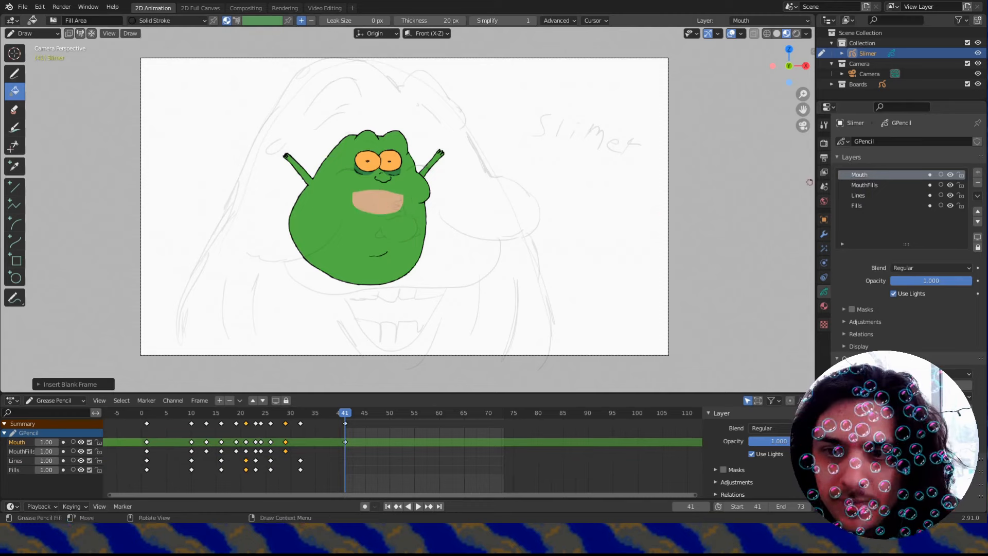
{"action": "left_click", "coordinate": [870, 184]}
{"action": "key", "text": "shift+i"}
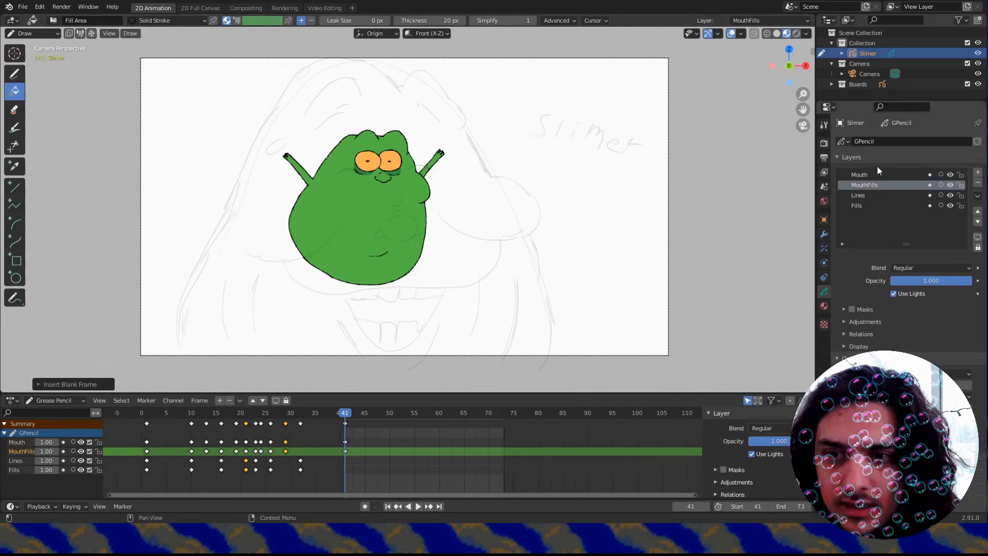
{"action": "left_click", "coordinate": [872, 195]}
{"action": "key", "text": "shift+i"}
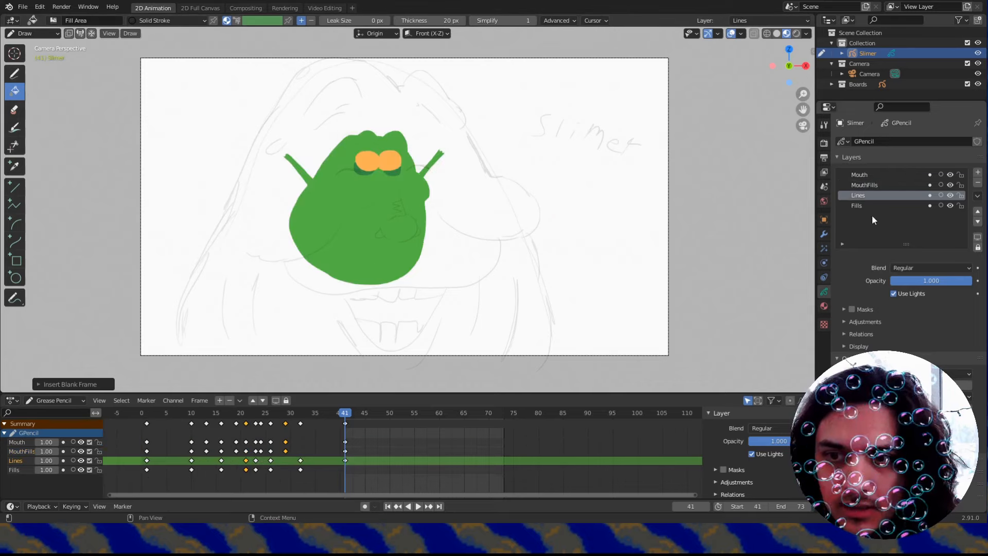
{"action": "left_click", "coordinate": [842, 206]}
{"action": "key", "text": "shift+i"}
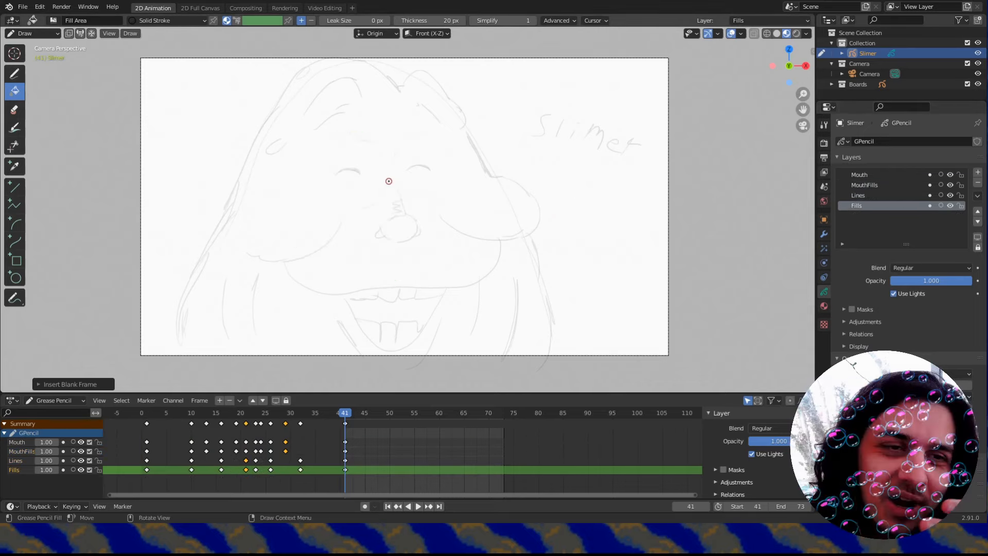
With the Draw tool on the Lines layer, trace the storyboard's head outline, body sides, brow folds and closed eyes at frame 41.
{"action": "left_click", "coordinate": [129, 32]}
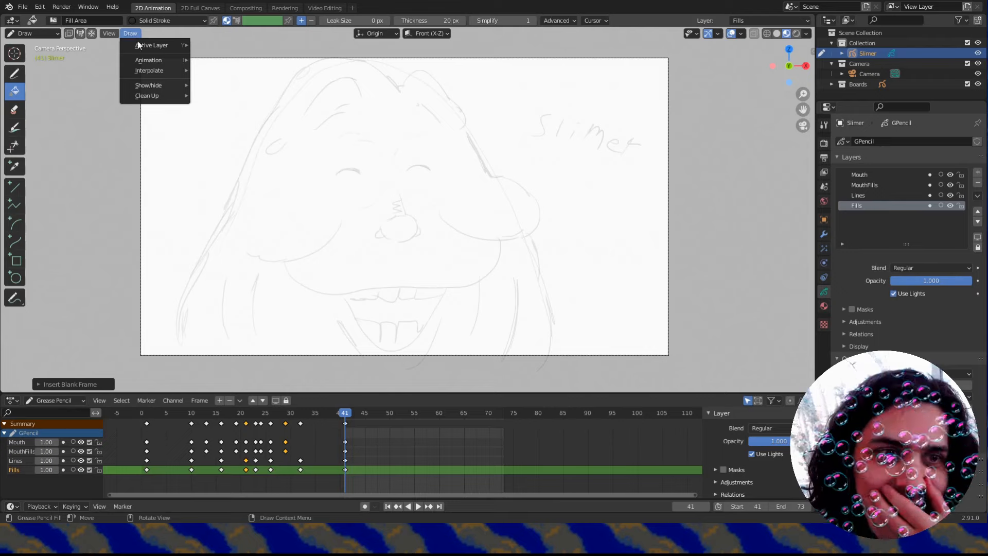
{"action": "mouse_move", "coordinate": [150, 60]}
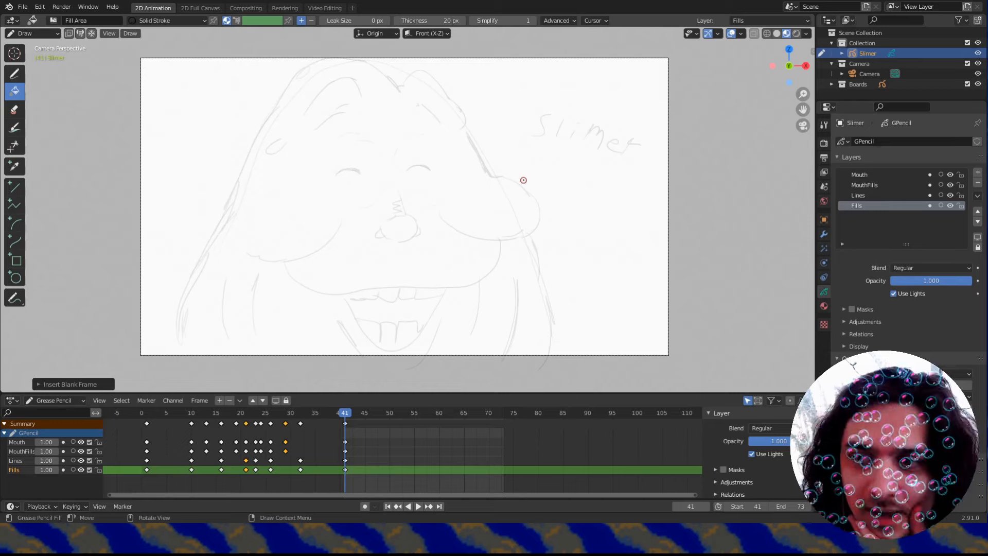
{"action": "left_click", "coordinate": [859, 195]}
{"action": "left_click", "coordinate": [824, 306]}
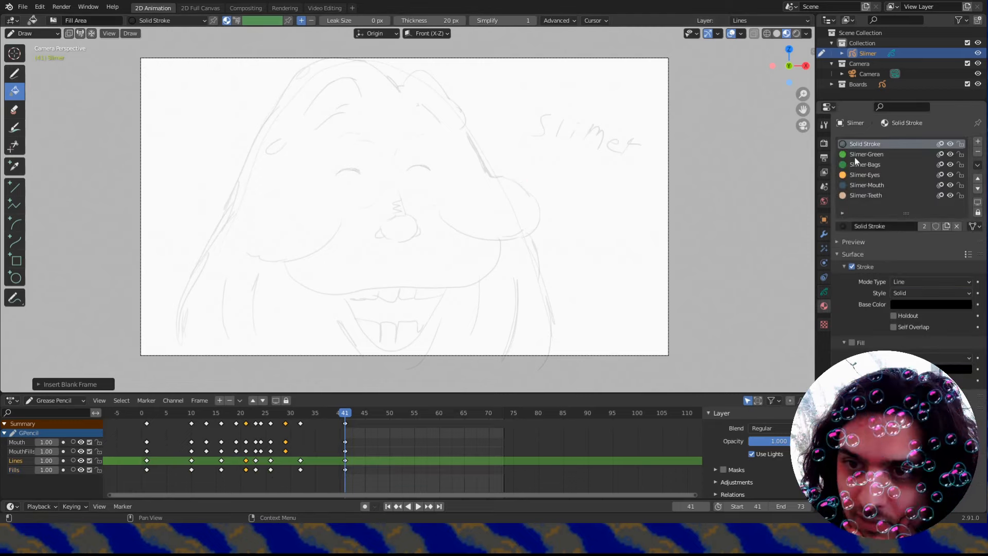
{"action": "left_click", "coordinate": [823, 291]}
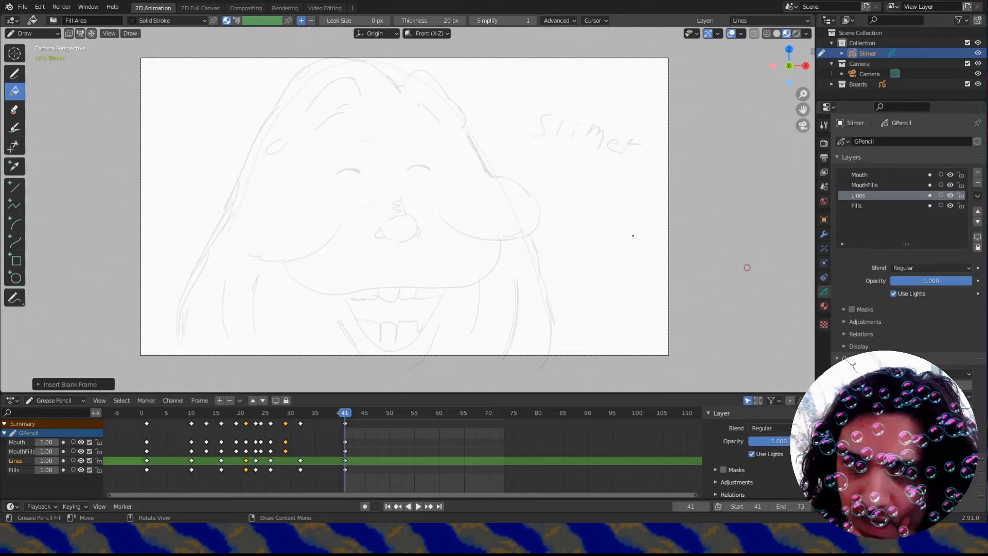
{"action": "left_click", "coordinate": [14, 74]}
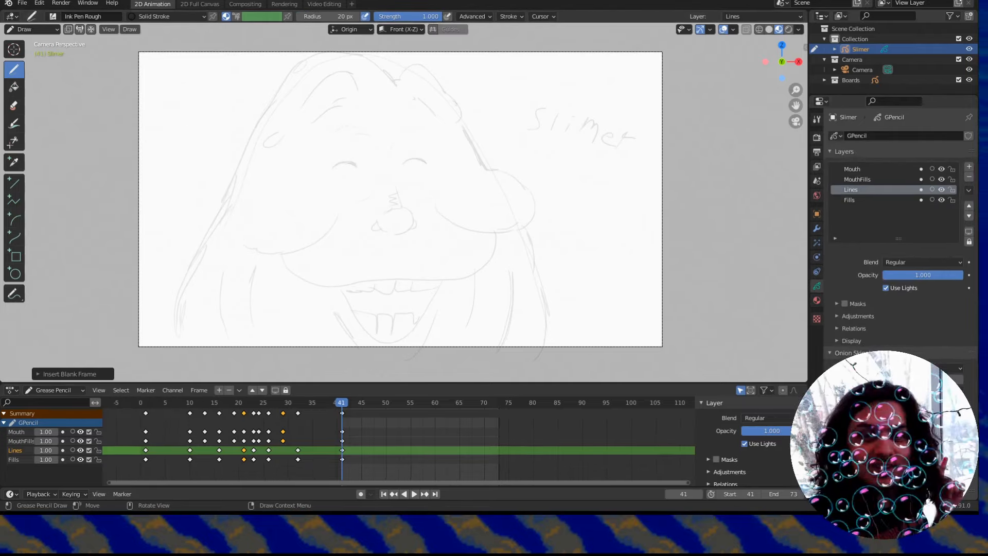
{"action": "mouse_move", "coordinate": [177, 358]}
{"action": "left_mouse_down"}
{"action": "mouse_move", "coordinate": [203, 236]}
{"action": "mouse_move", "coordinate": [314, 57]}
{"action": "mouse_move", "coordinate": [437, 82]}
{"action": "mouse_move", "coordinate": [466, 128]}
{"action": "left_mouse_up"}
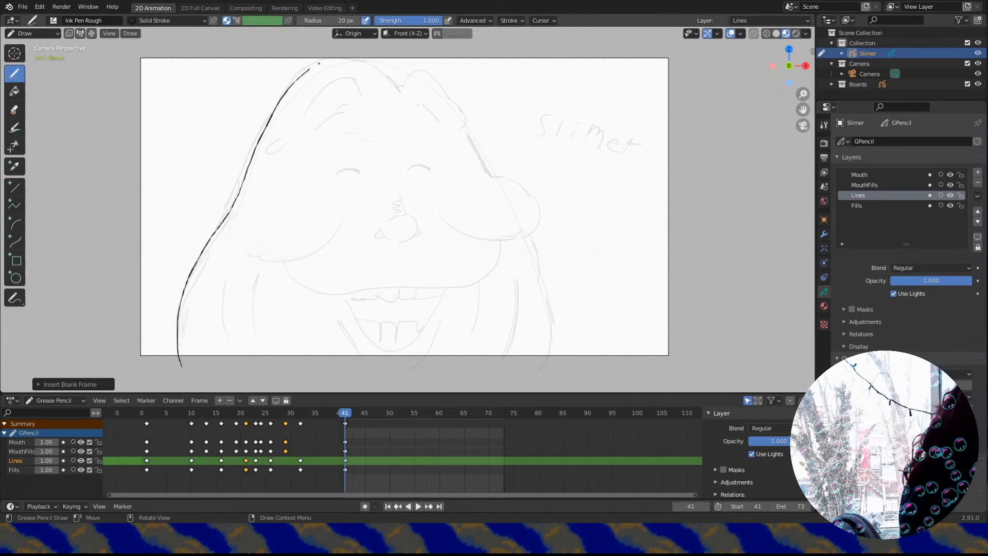
{"action": "left_click_drag", "start_coordinate": [297, 126], "coordinate": [356, 82]}
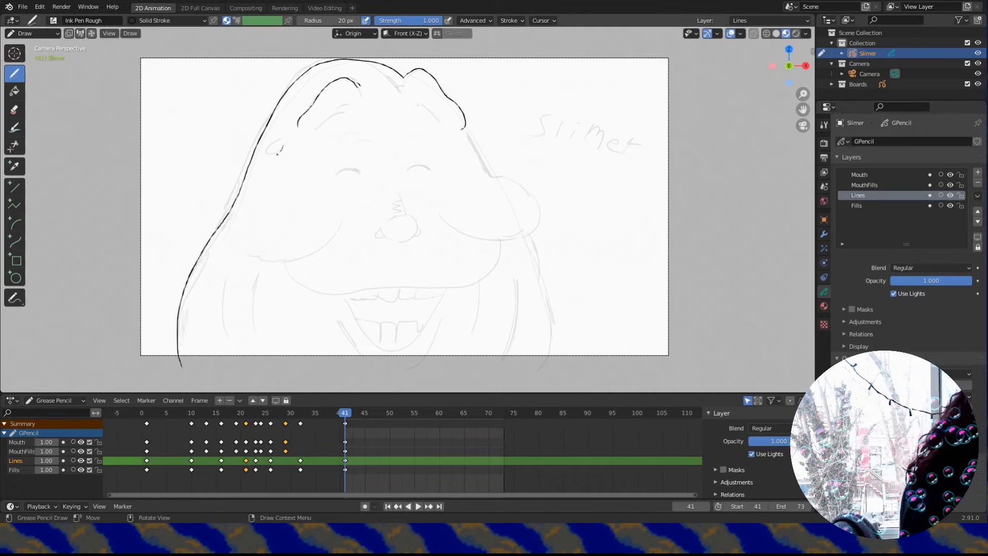
{"action": "left_click_drag", "start_coordinate": [334, 174], "coordinate": [360, 174]}
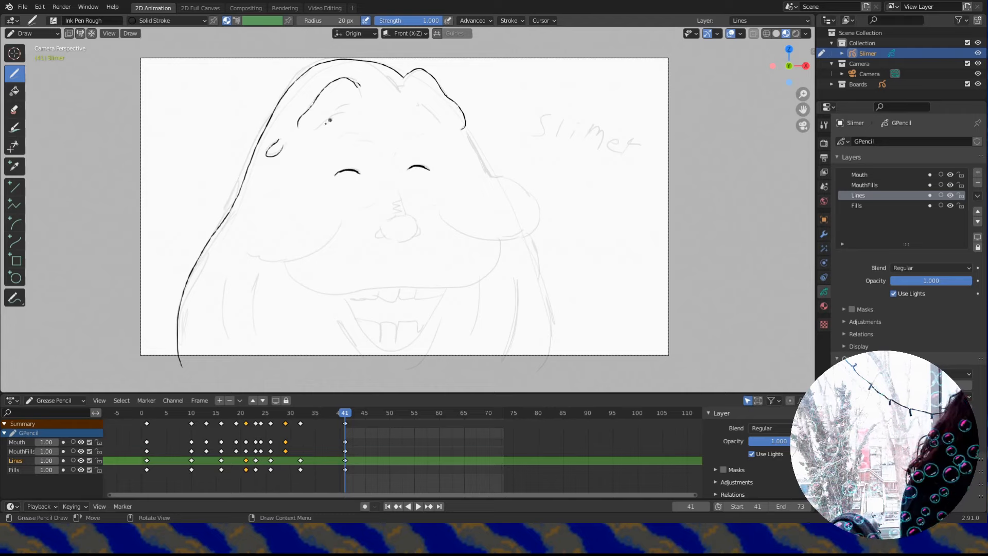
{"action": "left_click_drag", "start_coordinate": [464, 128], "coordinate": [534, 291]}
{"action": "left_click_drag", "start_coordinate": [513, 257], "coordinate": [543, 372]}
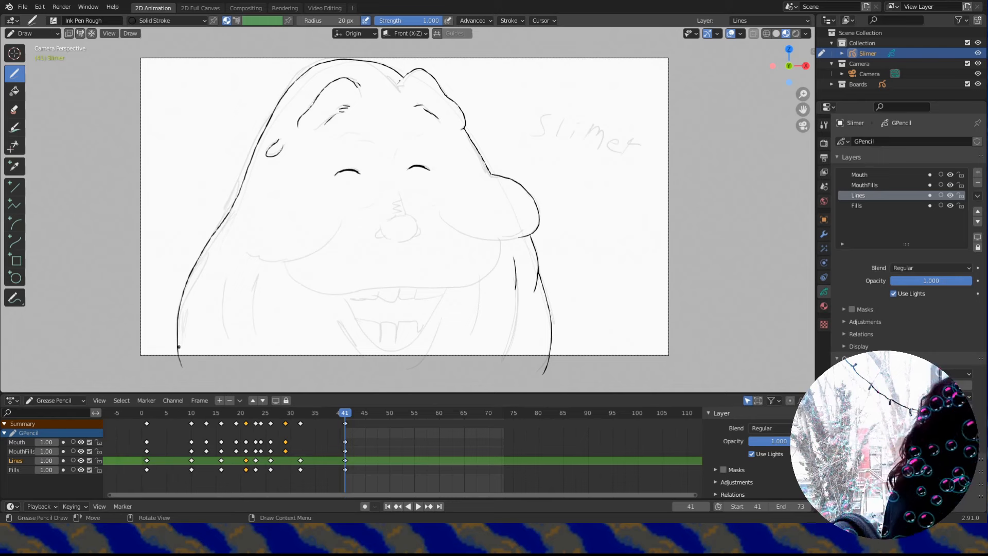
Draw a straight horizontal line just below the camera frame, spanning the full width of Slimer's body.
{"action": "left_click_drag", "start_coordinate": [165, 364], "coordinate": [165, 370]}
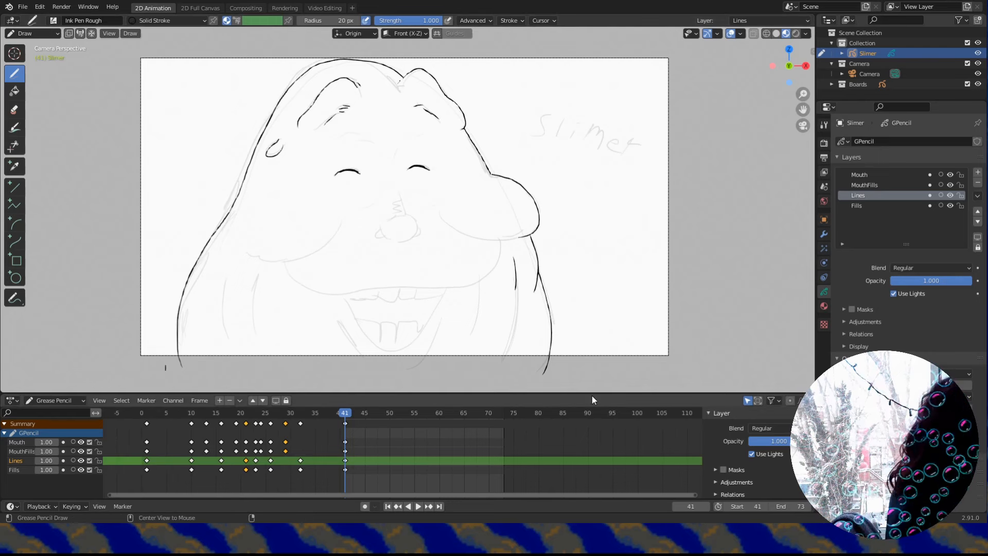
{"action": "key", "text": "ctrl+z"}
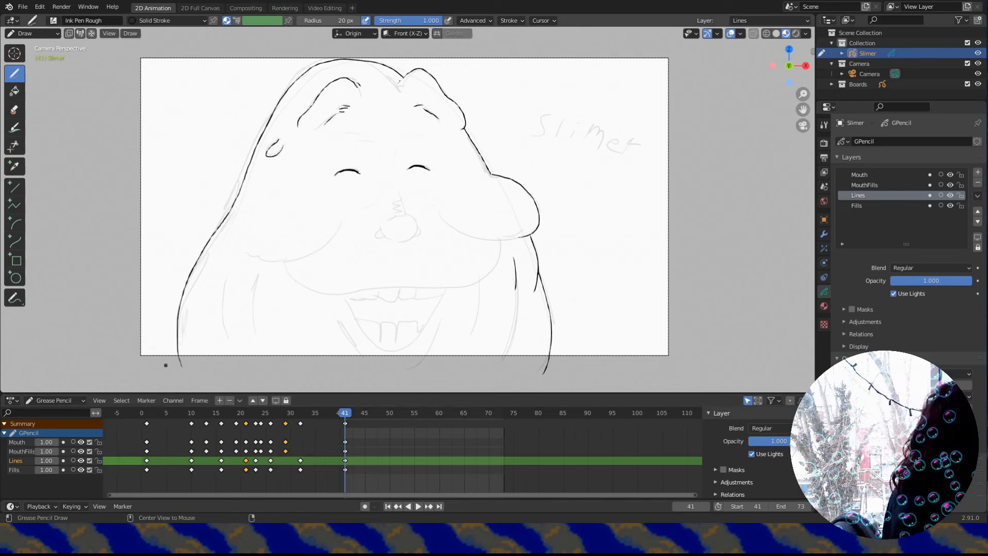
{"action": "left_click_drag", "start_coordinate": [165, 365], "coordinate": [584, 365]}
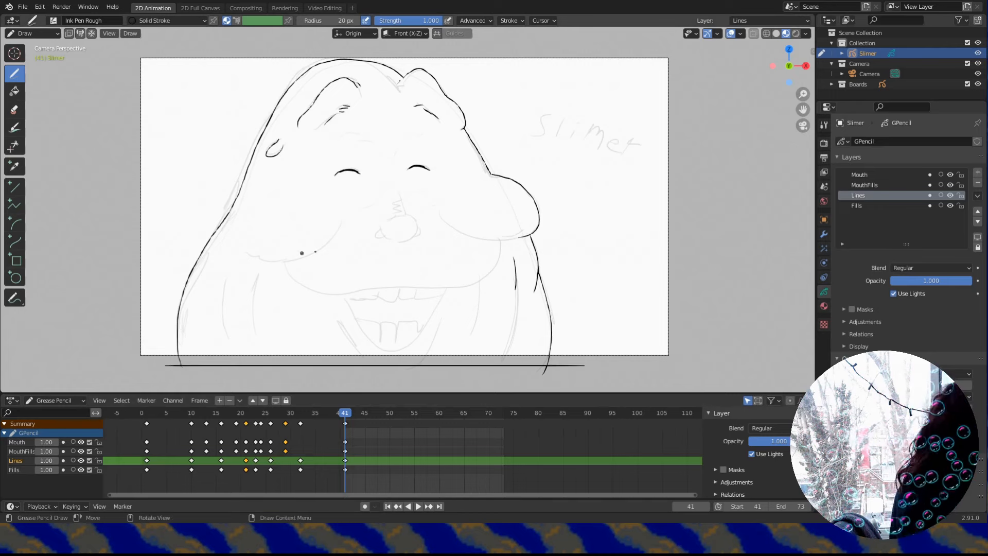
Trace the cheeks, the nose and the arm folds on the Lines layer at frame 41.
{"action": "left_click_drag", "start_coordinate": [248, 258], "coordinate": [337, 225]}
{"action": "left_click_drag", "start_coordinate": [440, 219], "coordinate": [521, 237]}
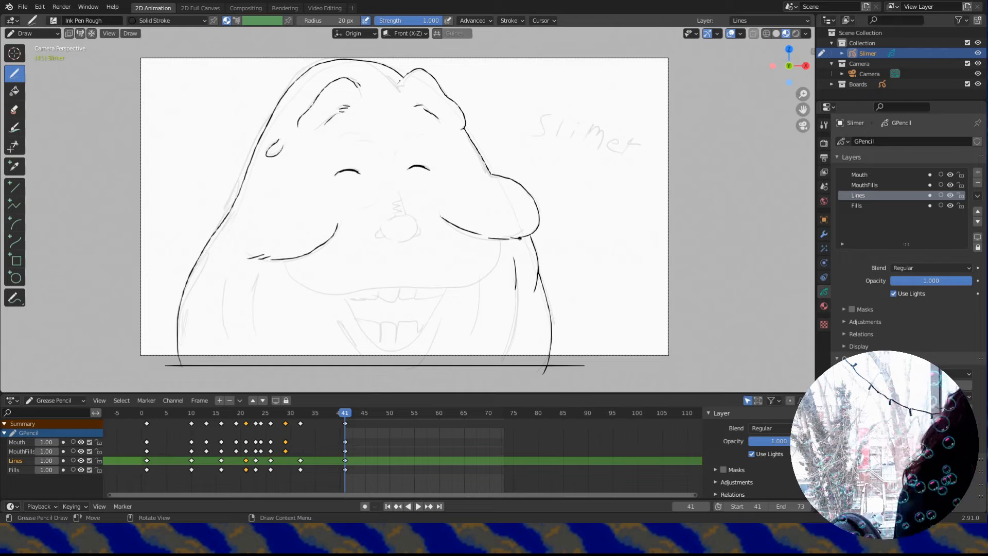
{"action": "mouse_move", "coordinate": [410, 216]}
{"action": "left_mouse_down"}
{"action": "mouse_move", "coordinate": [404, 238]}
{"action": "mouse_move", "coordinate": [382, 228]}
{"action": "mouse_move", "coordinate": [414, 234]}
{"action": "left_mouse_up"}
{"action": "left_click_drag", "start_coordinate": [388, 220], "coordinate": [406, 213]}
{"action": "left_click_drag", "start_coordinate": [223, 271], "coordinate": [222, 304]}
{"action": "left_click_drag", "start_coordinate": [253, 273], "coordinate": [255, 326]}
{"action": "left_click_drag", "start_coordinate": [516, 289], "coordinate": [516, 321]}
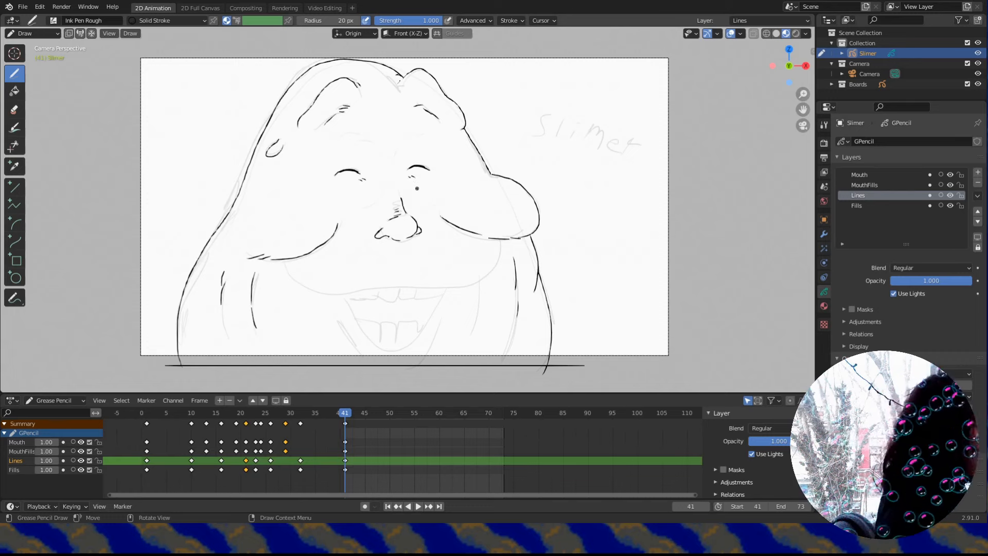
On the Mouth layer, trace the upper lip, the open mouth, the chin and both rows of teeth at frame 41.
{"action": "left_click", "coordinate": [858, 175]}
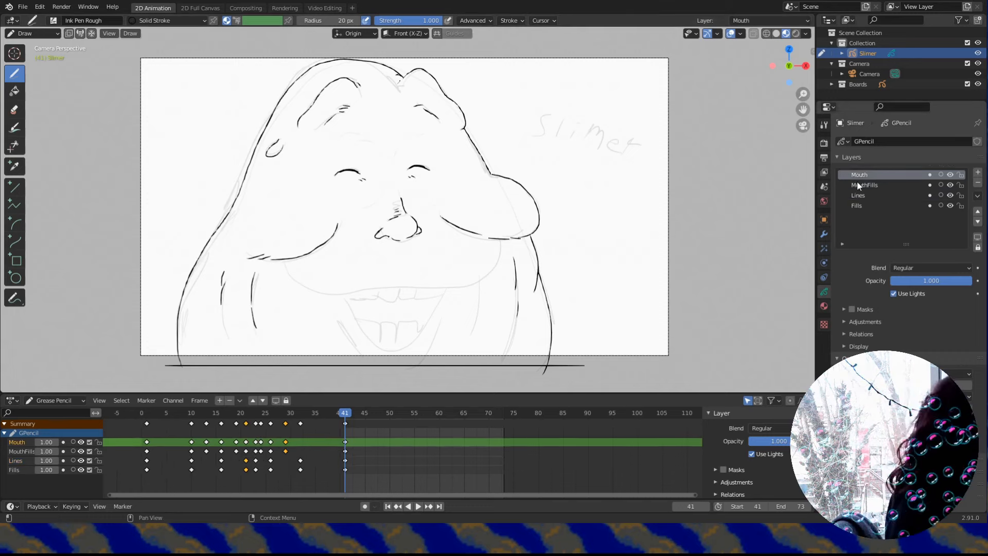
{"action": "left_click_drag", "start_coordinate": [335, 295], "coordinate": [485, 280]}
{"action": "mouse_move", "coordinate": [358, 326]}
{"action": "left_mouse_down"}
{"action": "mouse_move", "coordinate": [419, 344]}
{"action": "mouse_move", "coordinate": [446, 293]}
{"action": "left_mouse_up"}
{"action": "mouse_move", "coordinate": [436, 337]}
{"action": "left_mouse_down"}
{"action": "mouse_move", "coordinate": [374, 370]}
{"action": "mouse_move", "coordinate": [348, 328]}
{"action": "left_mouse_up"}
{"action": "left_click_drag", "start_coordinate": [425, 300], "coordinate": [424, 285]}
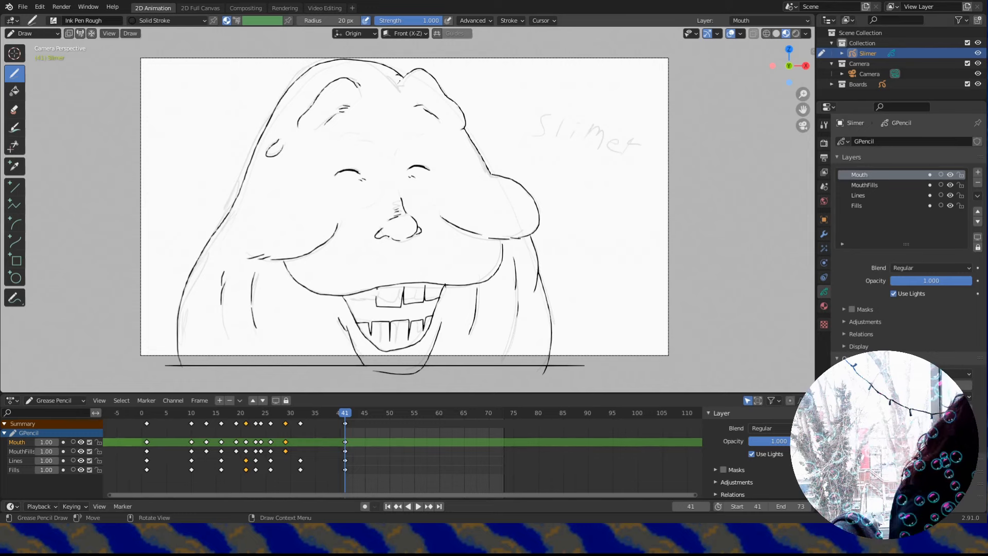
Go to frame 43, disable the Boards collection and enable onion skinning for the Lines layer.
{"action": "left_click_drag", "start_coordinate": [479, 414], "coordinate": [345, 415]}
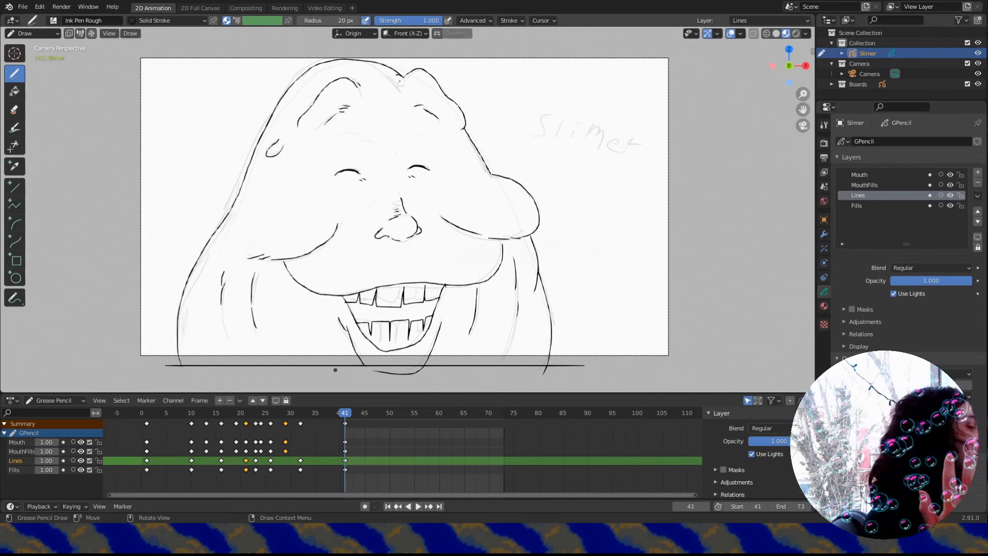
{"action": "left_click", "coordinate": [349, 417]}
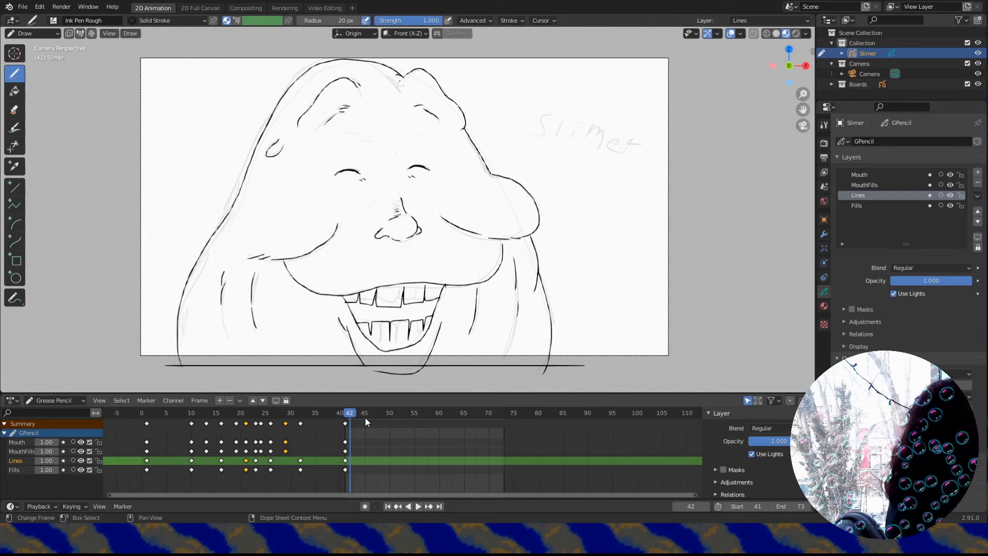
{"action": "key", "text": "space"}
{"action": "key", "text": "space"}
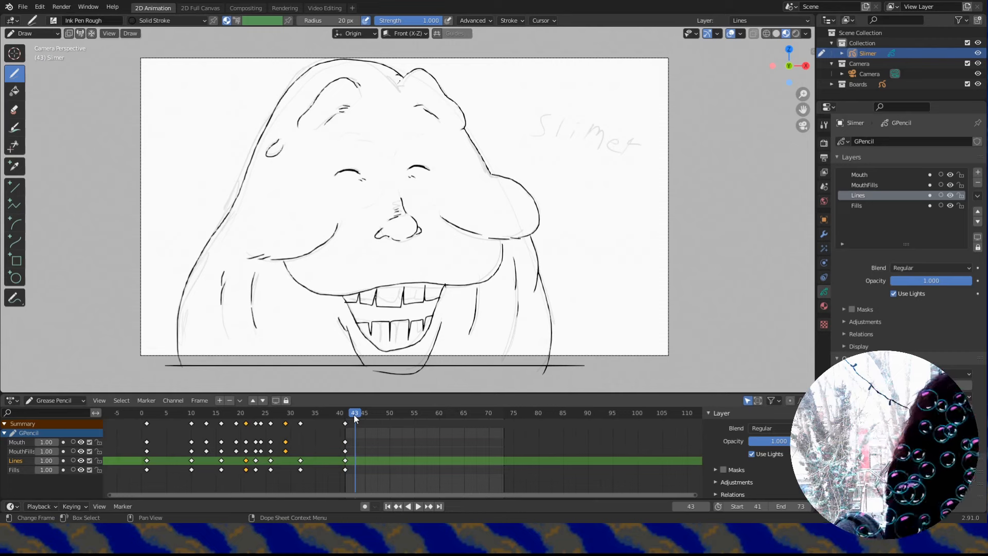
{"action": "left_click", "coordinate": [967, 84]}
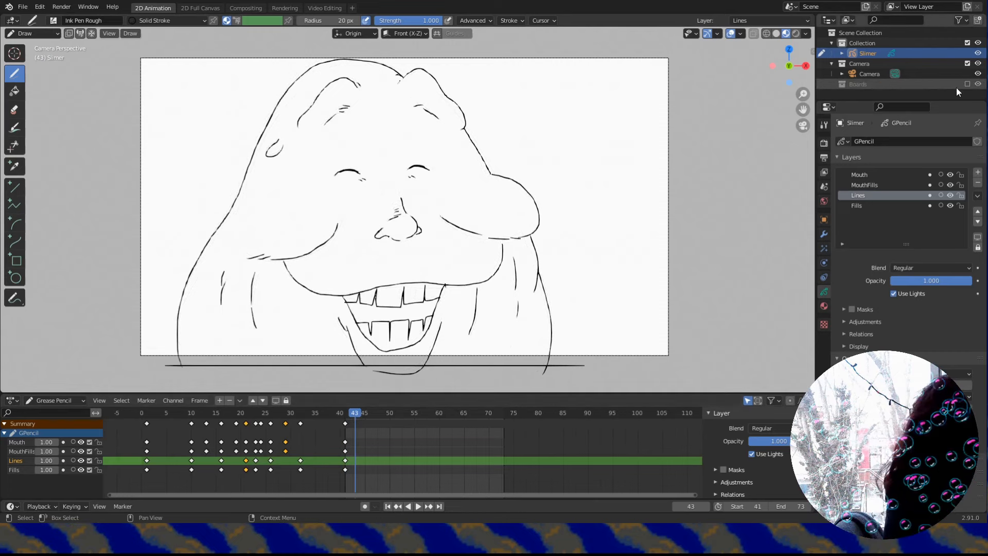
{"action": "left_click", "coordinate": [939, 195]}
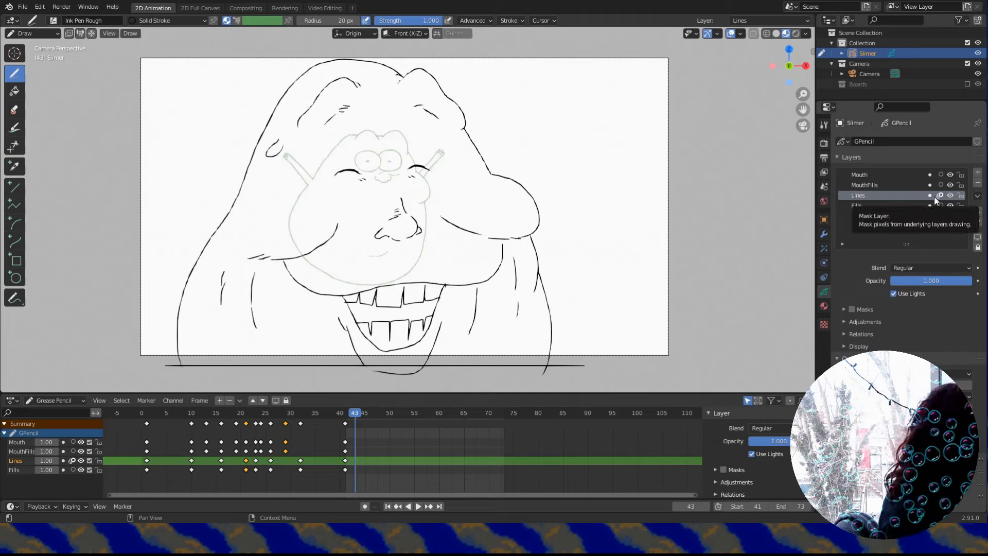
Redraw the nose and both cheek lines over the existing drawing on the Lines layer at frame 43.
{"action": "left_click_drag", "start_coordinate": [400, 199], "coordinate": [394, 239]}
{"action": "left_click_drag", "start_coordinate": [392, 220], "coordinate": [399, 216]}
{"action": "left_click_drag", "start_coordinate": [392, 216], "coordinate": [397, 210]}
{"action": "mouse_move", "coordinate": [267, 261]}
{"action": "left_mouse_down"}
{"action": "mouse_move", "coordinate": [292, 259]}
{"action": "mouse_move", "coordinate": [338, 228]}
{"action": "left_mouse_up"}
{"action": "left_click_drag", "start_coordinate": [250, 259], "coordinate": [270, 256]}
{"action": "left_click_drag", "start_coordinate": [442, 219], "coordinate": [528, 239]}
Redraw the head outline, body sides, brow folds and closed eyes on the Lines layer at frame 43.
{"action": "mouse_move", "coordinate": [179, 368]}
{"action": "left_mouse_down"}
{"action": "mouse_move", "coordinate": [404, 79]}
{"action": "mouse_move", "coordinate": [461, 134]}
{"action": "left_mouse_up"}
{"action": "left_click_drag", "start_coordinate": [465, 131], "coordinate": [491, 175]}
{"action": "mouse_move", "coordinate": [492, 174]}
{"action": "left_mouse_down"}
{"action": "mouse_move", "coordinate": [531, 236]}
{"action": "mouse_move", "coordinate": [539, 380]}
{"action": "left_mouse_up"}
{"action": "left_click_drag", "start_coordinate": [278, 144], "coordinate": [281, 150]}
{"action": "left_click_drag", "start_coordinate": [323, 126], "coordinate": [341, 114]}
{"action": "left_click_drag", "start_coordinate": [299, 127], "coordinate": [341, 81]}
{"action": "left_click_drag", "start_coordinate": [419, 106], "coordinate": [437, 121]}
{"action": "left_click_drag", "start_coordinate": [335, 176], "coordinate": [359, 174]}
{"action": "left_click_drag", "start_coordinate": [407, 170], "coordinate": [432, 173]}
At frame 60, redraw the line below the camera frame, the slightly shifted head outline and the body sides on the Lines layer.
{"action": "left_click", "coordinate": [438, 412]}
{"action": "left_click", "coordinate": [437, 440]}
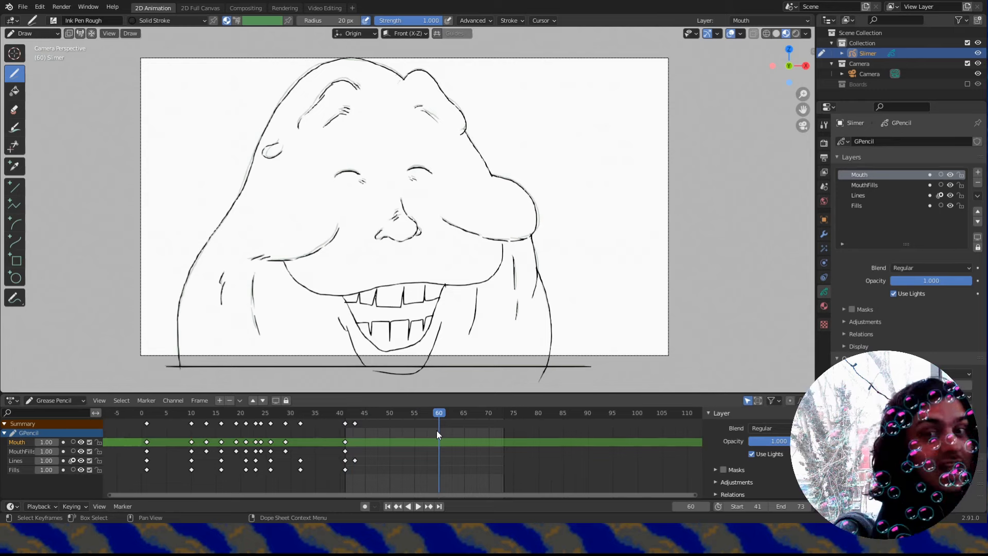
{"action": "left_click_drag", "start_coordinate": [166, 365], "coordinate": [602, 365], "text": "alt"}
{"action": "mouse_move", "coordinate": [180, 369]}
{"action": "left_mouse_down"}
{"action": "mouse_move", "coordinate": [179, 320]}
{"action": "mouse_move", "coordinate": [295, 76]}
{"action": "mouse_move", "coordinate": [403, 75]}
{"action": "left_mouse_up"}
{"action": "mouse_move", "coordinate": [402, 75]}
{"action": "left_mouse_down"}
{"action": "mouse_move", "coordinate": [448, 100]}
{"action": "mouse_move", "coordinate": [462, 133]}
{"action": "left_mouse_up"}
{"action": "left_click_drag", "start_coordinate": [293, 124], "coordinate": [355, 81]}
{"action": "left_click_drag", "start_coordinate": [462, 133], "coordinate": [489, 172]}
{"action": "left_click_drag", "start_coordinate": [489, 170], "coordinate": [532, 305]}
{"action": "left_click_drag", "start_coordinate": [534, 268], "coordinate": [535, 390]}
Draw the closed eyes, nose, cheeks and arm folds slightly raised on the Lines layer at frame 60.
{"action": "mouse_move", "coordinate": [439, 412]}
{"action": "left_mouse_down"}
{"action": "mouse_move", "coordinate": [454, 413]}
{"action": "mouse_move", "coordinate": [439, 413]}
{"action": "left_mouse_up"}
{"action": "left_click_drag", "start_coordinate": [332, 173], "coordinate": [358, 171]}
{"action": "mouse_move", "coordinate": [405, 167]}
{"action": "left_mouse_down"}
{"action": "mouse_move", "coordinate": [431, 168]}
{"action": "mouse_move", "coordinate": [414, 226]}
{"action": "left_mouse_up"}
{"action": "left_click_drag", "start_coordinate": [414, 226], "coordinate": [384, 237]}
{"action": "left_click_drag", "start_coordinate": [391, 215], "coordinate": [405, 207]}
{"action": "left_click_drag", "start_coordinate": [336, 220], "coordinate": [236, 257]}
{"action": "left_click_drag", "start_coordinate": [441, 212], "coordinate": [517, 235]}
{"action": "mouse_move", "coordinate": [256, 267]}
{"action": "left_mouse_down"}
{"action": "mouse_move", "coordinate": [252, 296]}
{"action": "mouse_move", "coordinate": [226, 263]}
{"action": "left_mouse_up"}
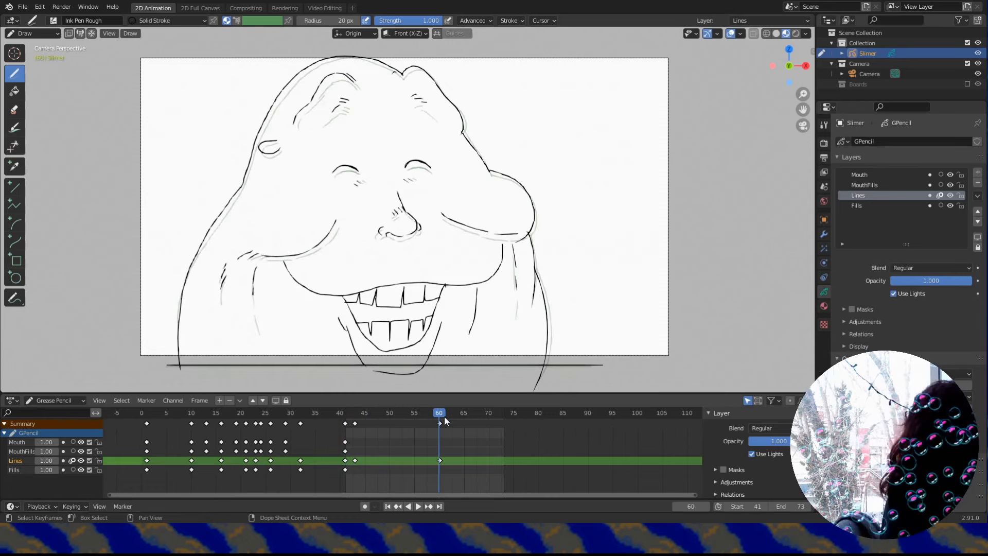
At frame 58, draw the line below the camera frame and the full head and body outline on the Lines layer.
{"action": "left_click_drag", "start_coordinate": [438, 414], "coordinate": [432, 419]}
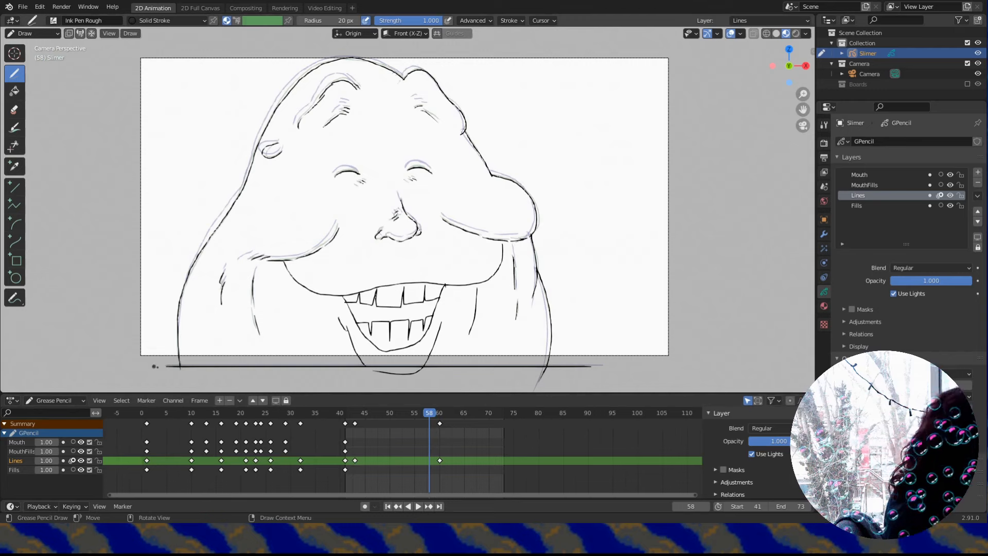
{"action": "left_click", "coordinate": [167, 367]}
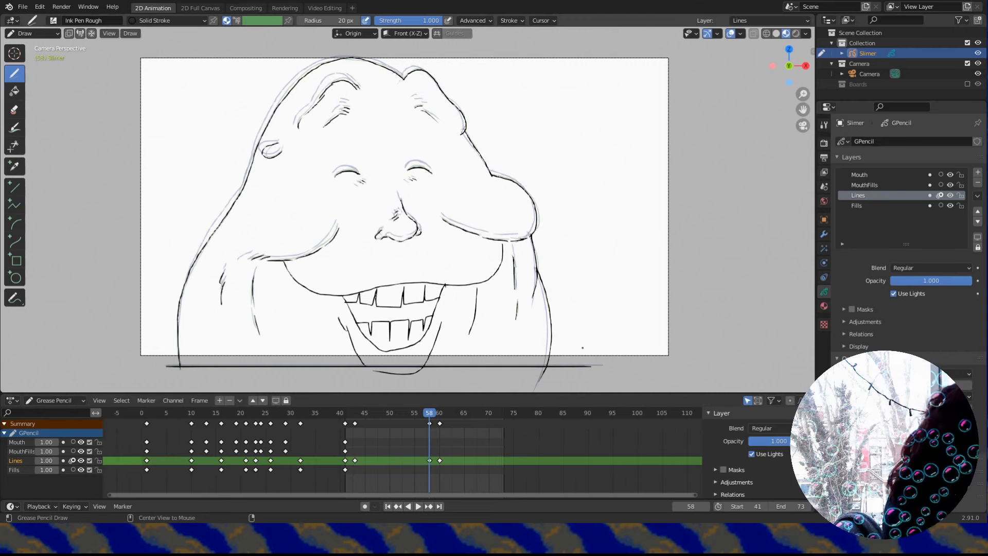
{"action": "left_click_drag", "start_coordinate": [583, 348], "coordinate": [578, 347], "text": "alt"}
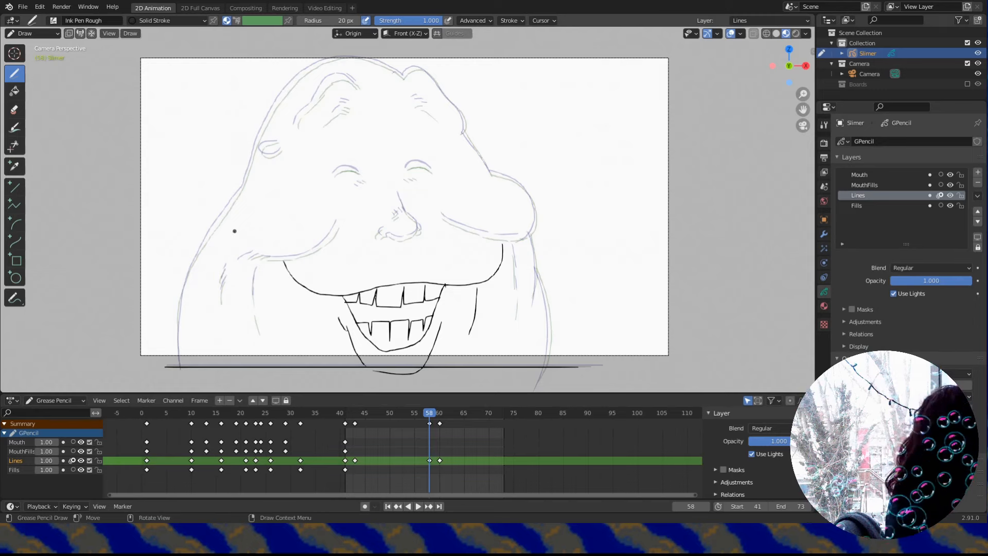
{"action": "key", "text": "space"}
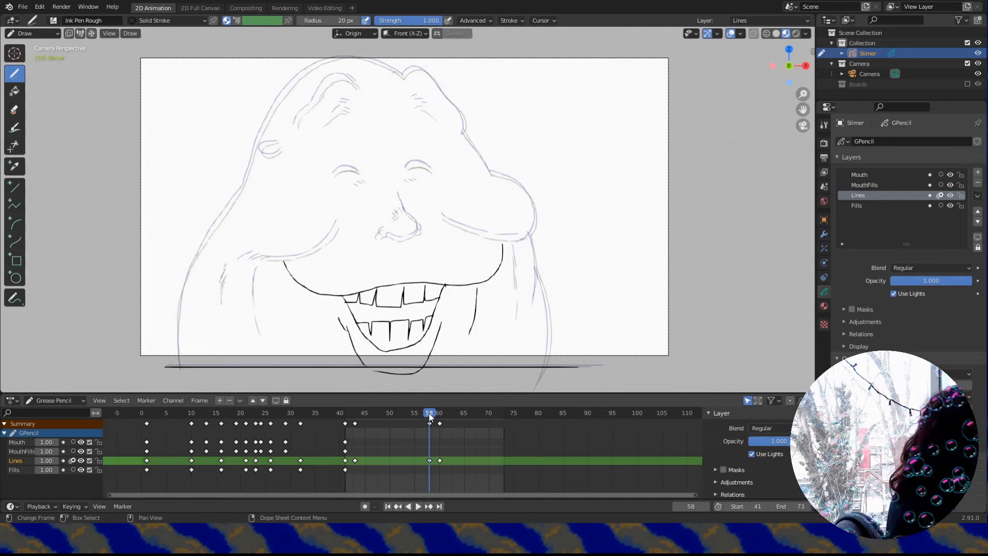
{"action": "key", "text": "space"}
{"action": "left_click_drag", "start_coordinate": [431, 412], "coordinate": [429, 415]}
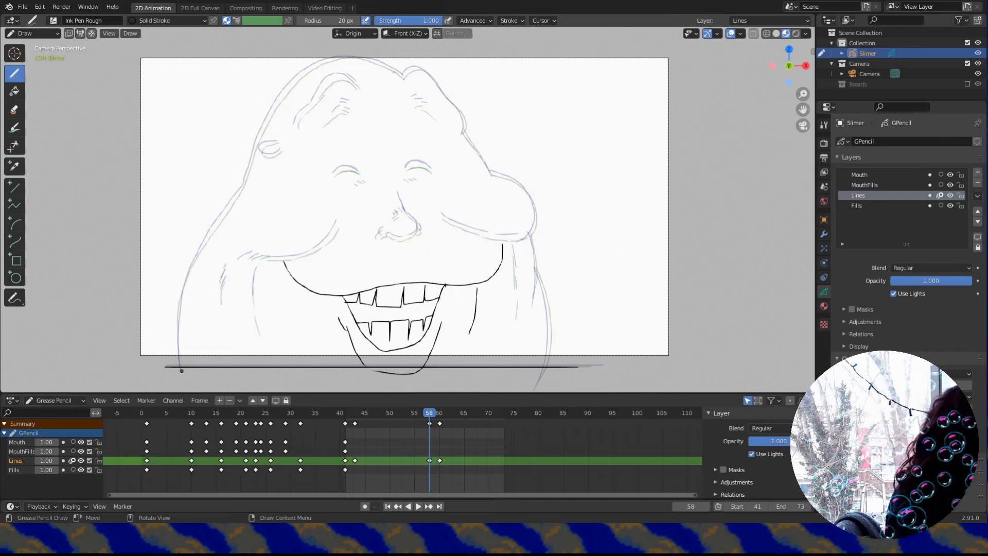
{"action": "mouse_move", "coordinate": [180, 368]}
{"action": "left_mouse_down"}
{"action": "mouse_move", "coordinate": [183, 286]}
{"action": "mouse_move", "coordinate": [212, 232]}
{"action": "left_mouse_up"}
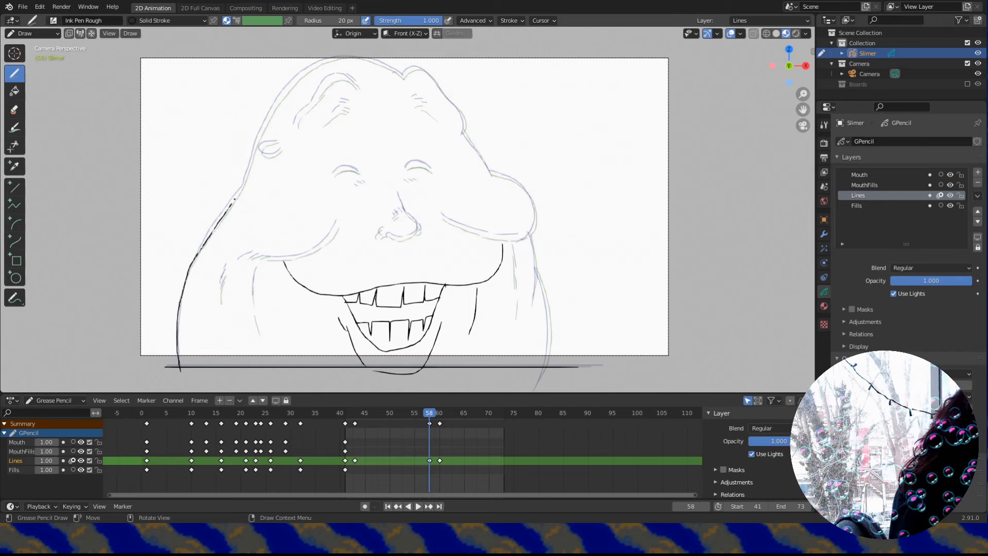
{"action": "key", "text": "ctrl+z"}
{"action": "mouse_move", "coordinate": [180, 368]}
{"action": "left_mouse_down"}
{"action": "mouse_move", "coordinate": [186, 273]}
{"action": "mouse_move", "coordinate": [244, 182]}
{"action": "mouse_move", "coordinate": [403, 78]}
{"action": "mouse_move", "coordinate": [489, 171]}
{"action": "mouse_move", "coordinate": [535, 299]}
{"action": "mouse_move", "coordinate": [548, 389]}
{"action": "left_mouse_up"}
Draw the cheeks, arm folds, nose, closed eyes, ear and brow folds on the Lines layer at frame 58.
{"action": "left_click_drag", "start_coordinate": [338, 220], "coordinate": [306, 253]}
{"action": "left_click_drag", "start_coordinate": [226, 273], "coordinate": [220, 294]}
{"action": "left_click_drag", "start_coordinate": [414, 212], "coordinate": [386, 238]}
{"action": "left_click_drag", "start_coordinate": [332, 176], "coordinate": [431, 167]}
{"action": "left_click_drag", "start_coordinate": [278, 142], "coordinate": [260, 154]}
{"action": "mouse_move", "coordinate": [356, 77]}
{"action": "left_mouse_down"}
{"action": "mouse_move", "coordinate": [321, 91]}
{"action": "mouse_move", "coordinate": [330, 118]}
{"action": "left_mouse_up"}
{"action": "left_click_drag", "start_coordinate": [412, 100], "coordinate": [431, 111]}
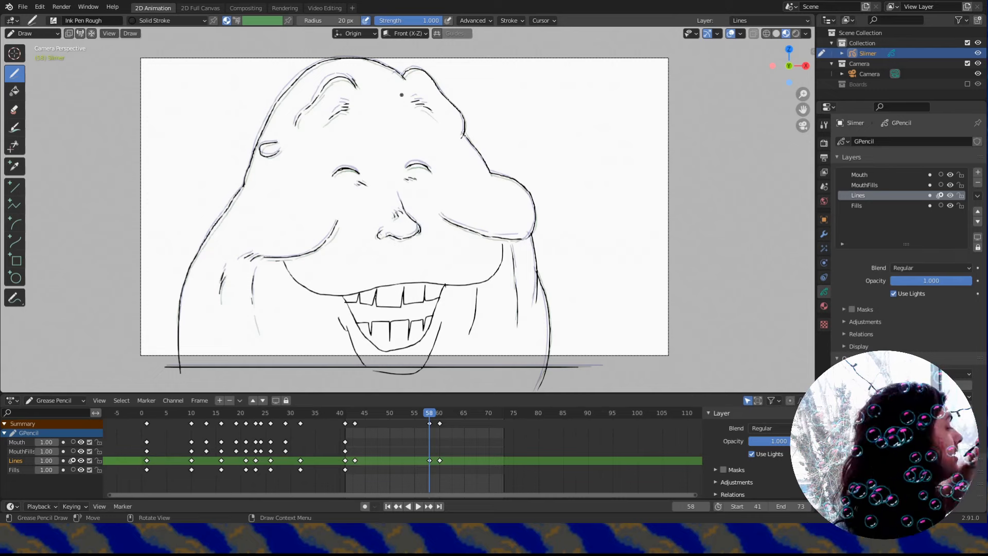
Make the Mouth layer active and draw the wide upper lip line at frame 43.
{"action": "left_click", "coordinate": [434, 414]}
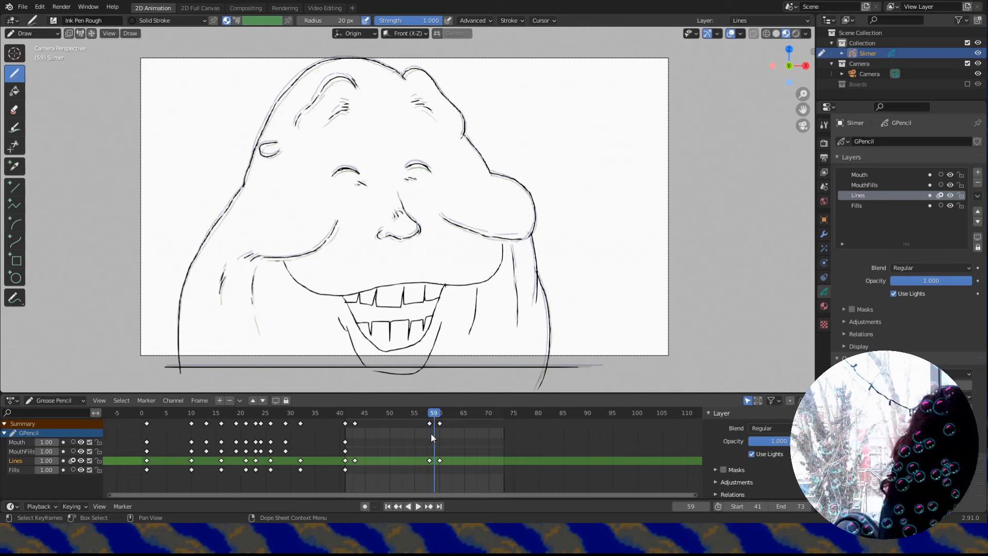
{"action": "left_click", "coordinate": [345, 414]}
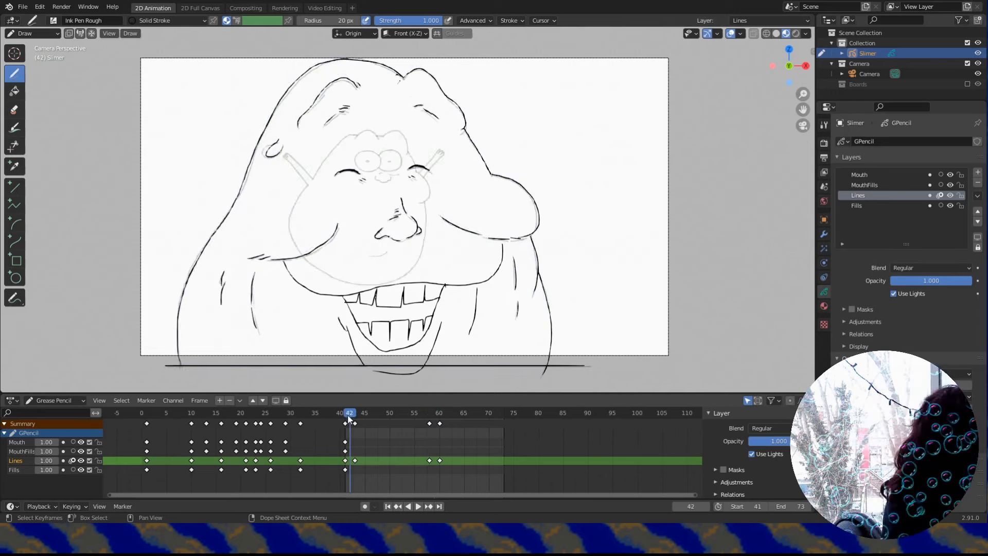
{"action": "left_click", "coordinate": [19, 442]}
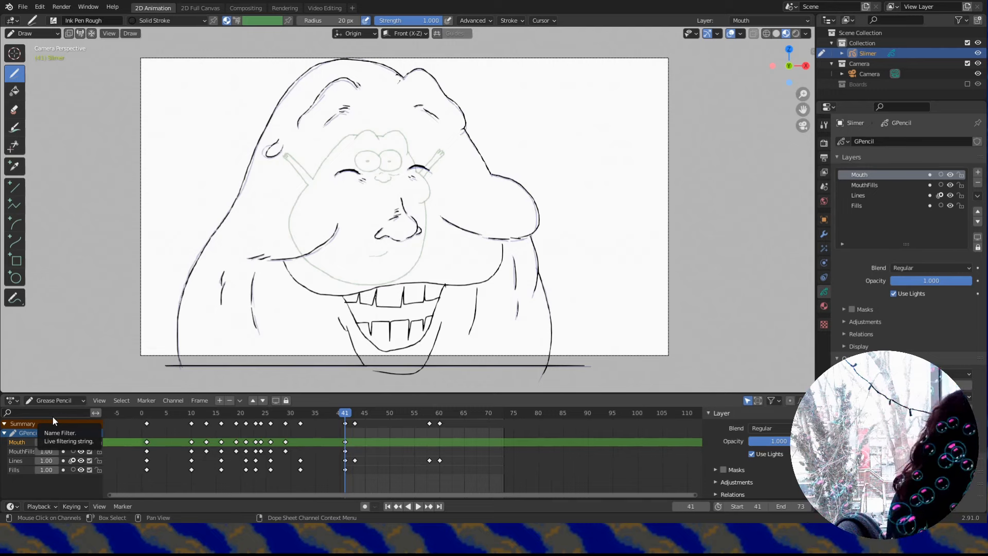
{"action": "left_click_drag", "start_coordinate": [350, 412], "coordinate": [354, 411]}
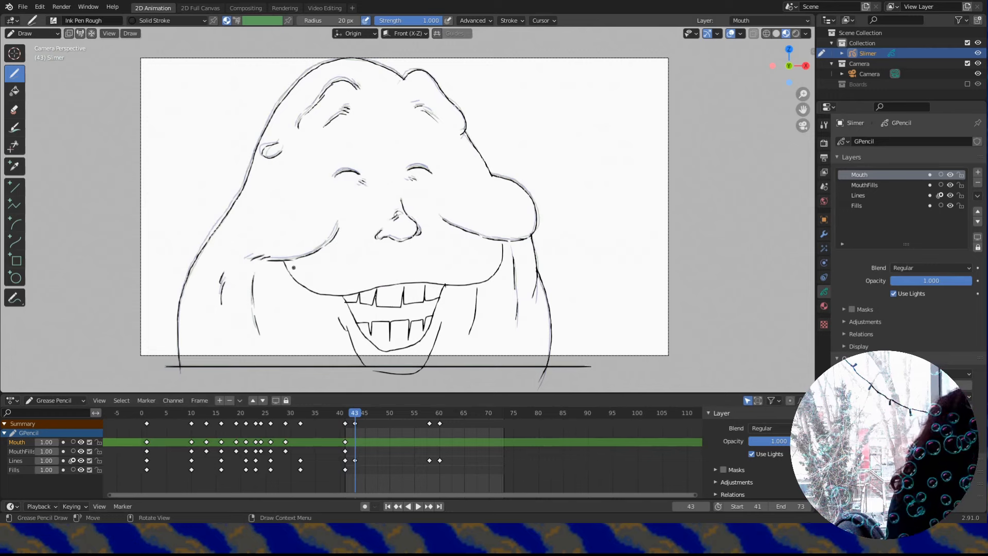
{"action": "mouse_move", "coordinate": [282, 263]}
{"action": "left_mouse_down"}
{"action": "mouse_move", "coordinate": [316, 292]}
{"action": "mouse_move", "coordinate": [357, 295]}
{"action": "mouse_move", "coordinate": [469, 285]}
{"action": "mouse_move", "coordinate": [504, 246]}
{"action": "left_mouse_up"}
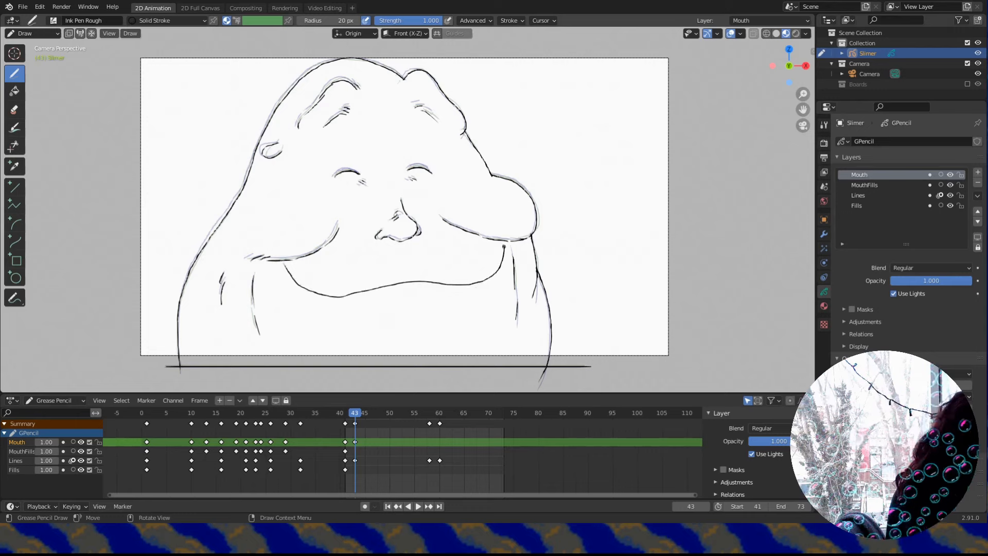
Switch onion skinning from the Lines to the Mouth layer and draw a half-closed grin with upper teeth and chin creases at frame 43.
{"action": "left_click", "coordinate": [940, 195]}
{"action": "left_click", "coordinate": [940, 174]}
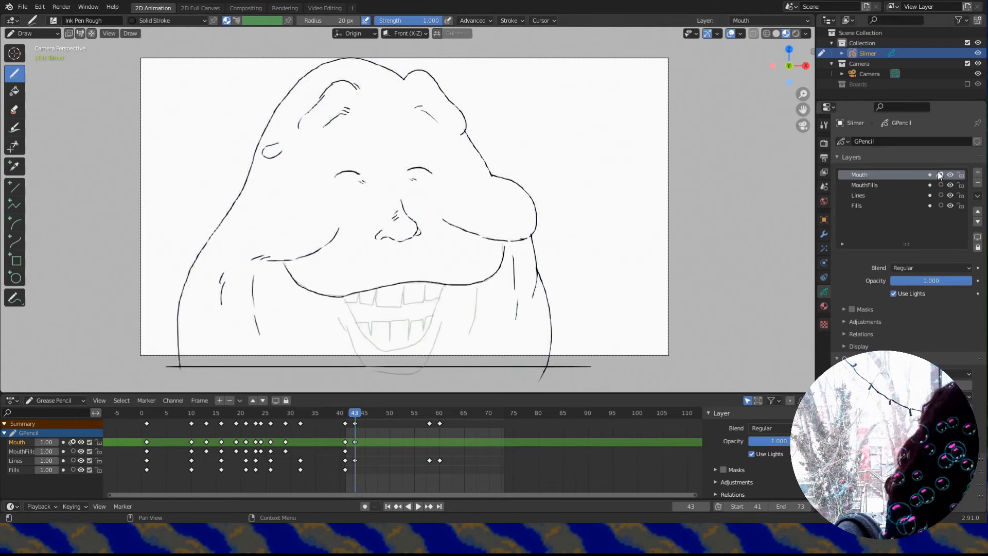
{"action": "left_click_drag", "start_coordinate": [338, 296], "coordinate": [371, 320]}
{"action": "mouse_move", "coordinate": [361, 334]}
{"action": "left_mouse_down"}
{"action": "mouse_move", "coordinate": [373, 342]}
{"action": "mouse_move", "coordinate": [435, 336]}
{"action": "mouse_move", "coordinate": [445, 322]}
{"action": "left_mouse_up"}
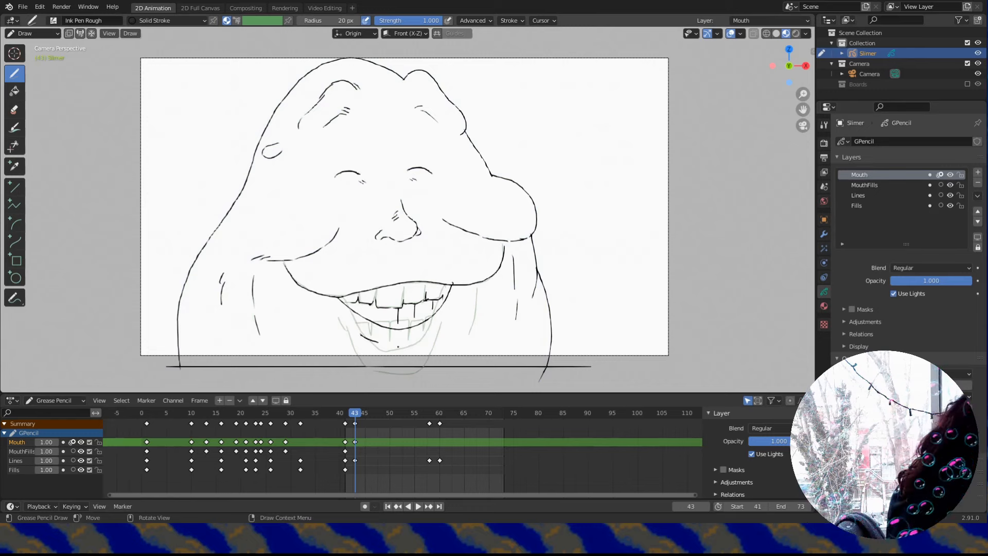
{"action": "left_click_drag", "start_coordinate": [439, 336], "coordinate": [445, 327]}
At frame 45, draw the wide lip line with a small rounded open mouth, front teeth and chin curve on the Mouth layer.
{"action": "key", "text": "Right"}
{"action": "key", "text": "Right"}
{"action": "left_click", "coordinate": [282, 264]}
{"action": "left_click_drag", "start_coordinate": [338, 297], "coordinate": [364, 292]}
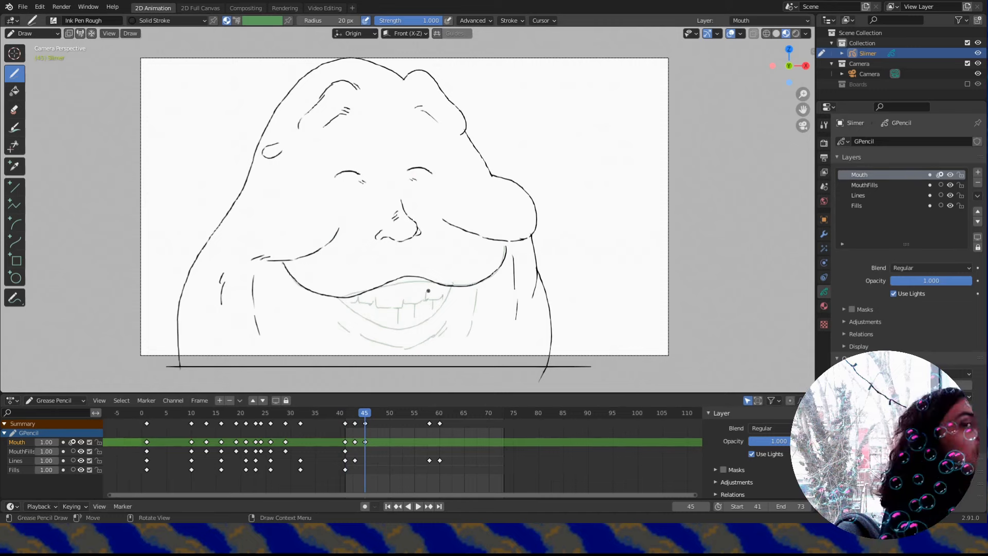
{"action": "mouse_move", "coordinate": [428, 289]}
{"action": "left_mouse_down"}
{"action": "mouse_move", "coordinate": [386, 315]}
{"action": "mouse_move", "coordinate": [371, 296]}
{"action": "left_mouse_up"}
{"action": "mouse_move", "coordinate": [433, 306]}
{"action": "left_mouse_down"}
{"action": "mouse_move", "coordinate": [381, 345]}
{"action": "mouse_move", "coordinate": [373, 322]}
{"action": "mouse_move", "coordinate": [404, 291]}
{"action": "mouse_move", "coordinate": [418, 301]}
{"action": "left_mouse_up"}
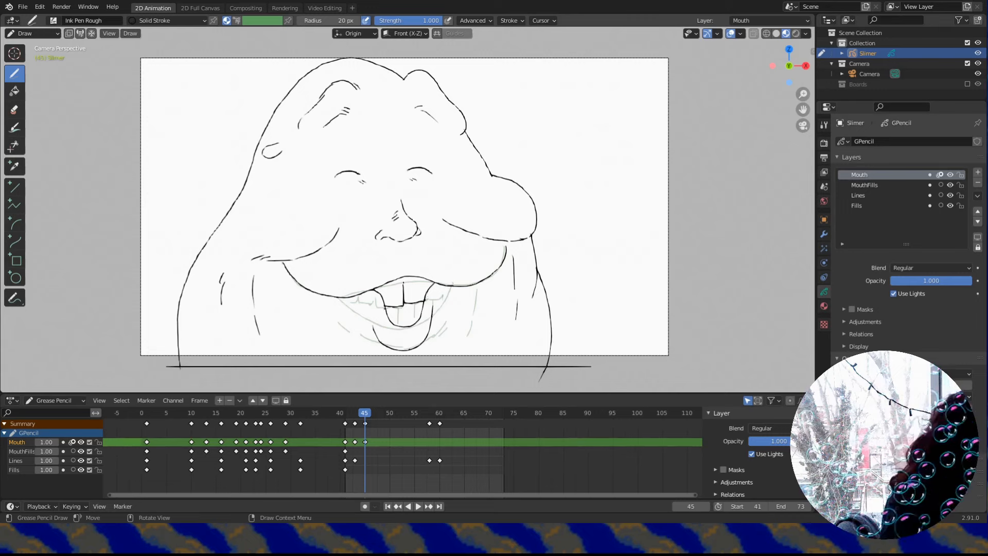
{"action": "mouse_move", "coordinate": [403, 325]}
{"action": "left_mouse_down"}
{"action": "mouse_move", "coordinate": [405, 308]}
{"action": "mouse_move", "coordinate": [422, 306]}
{"action": "left_mouse_up"}
At frame 47, draw the closed wide lip line and a short hatched lower lip line on the Mouth layer.
{"action": "key", "text": "Right"}
{"action": "key", "text": "Right"}
{"action": "mouse_move", "coordinate": [288, 274]}
{"action": "left_mouse_down"}
{"action": "mouse_move", "coordinate": [362, 295]}
{"action": "mouse_move", "coordinate": [495, 277]}
{"action": "left_mouse_up"}
{"action": "left_click_drag", "start_coordinate": [506, 245], "coordinate": [507, 258]}
{"action": "left_click_drag", "start_coordinate": [359, 312], "coordinate": [449, 307]}
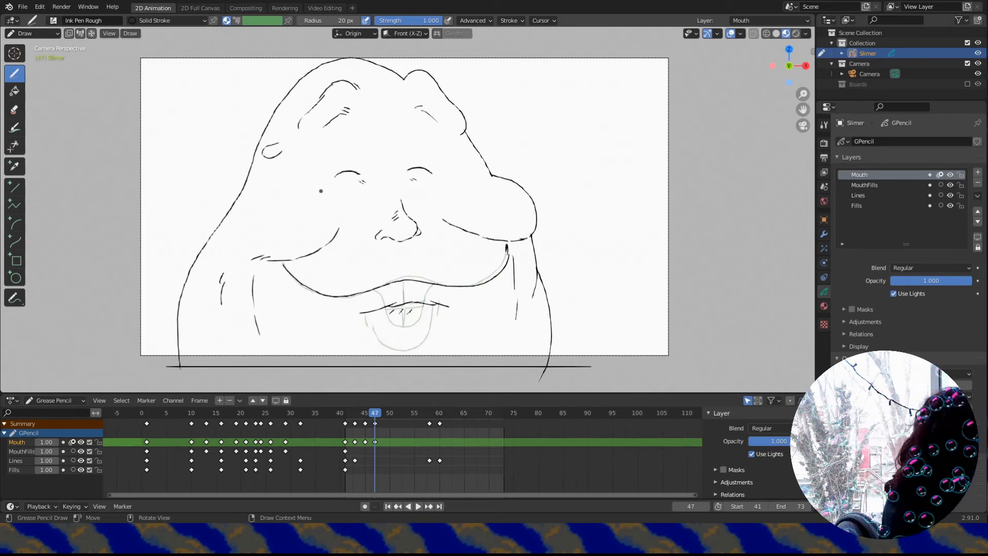
Play back the close-up from frame 41 to check the timing of the mouth drawings.
{"action": "key", "text": "space"}
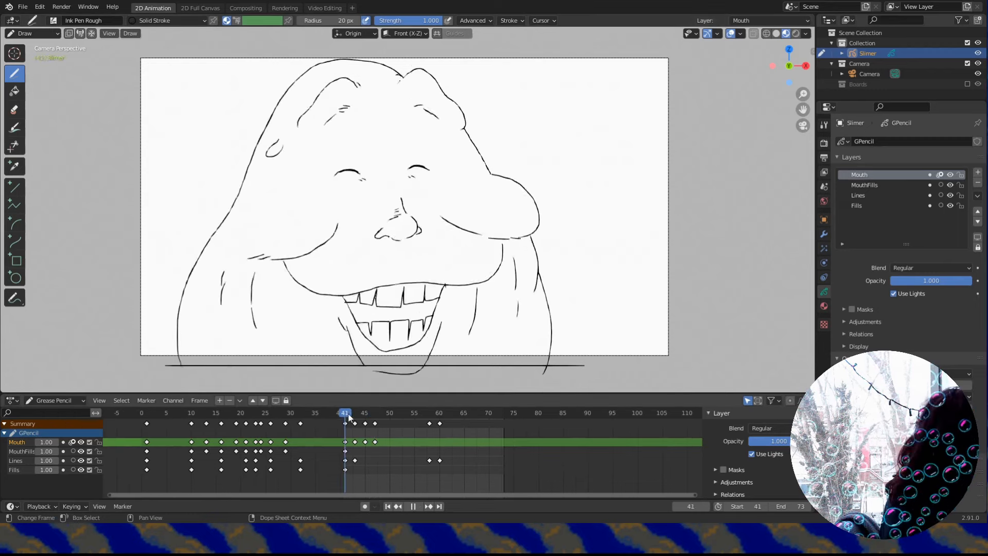
{"action": "key", "text": "space"}
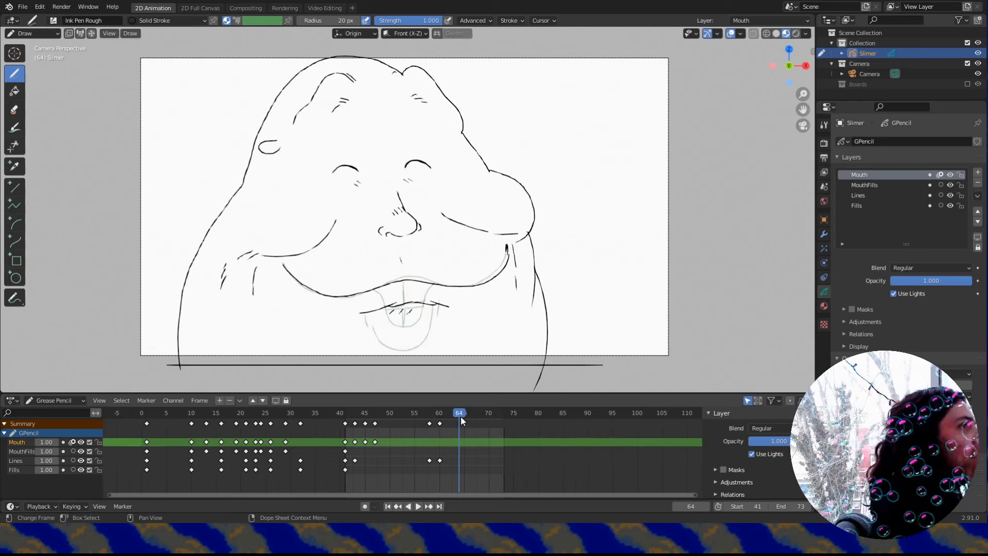
{"action": "left_click", "coordinate": [344, 416]}
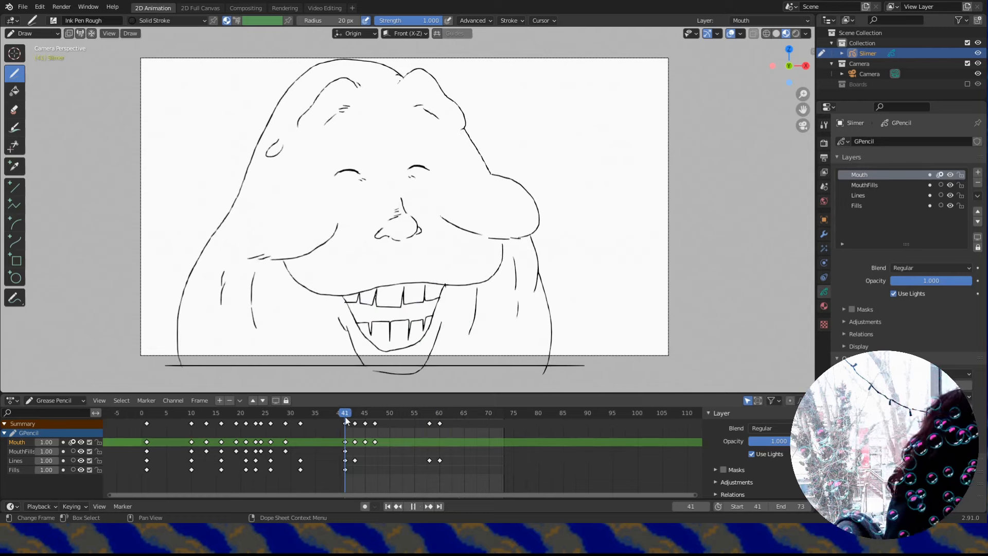
Fill the body with the Slimer-Green material on the Fills layer at frames 41, 43, 58 and 60.
{"action": "left_click", "coordinate": [865, 205]}
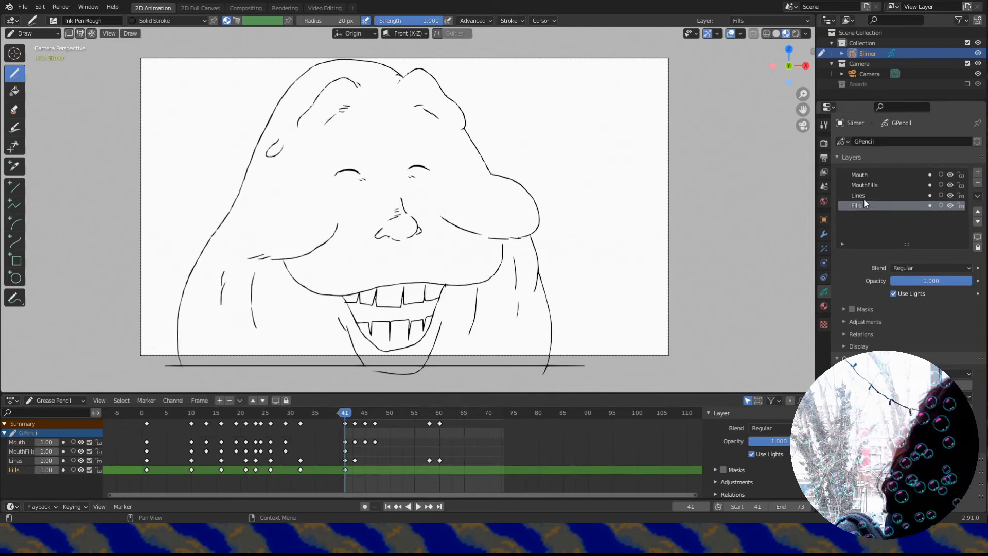
{"action": "left_click", "coordinate": [824, 305]}
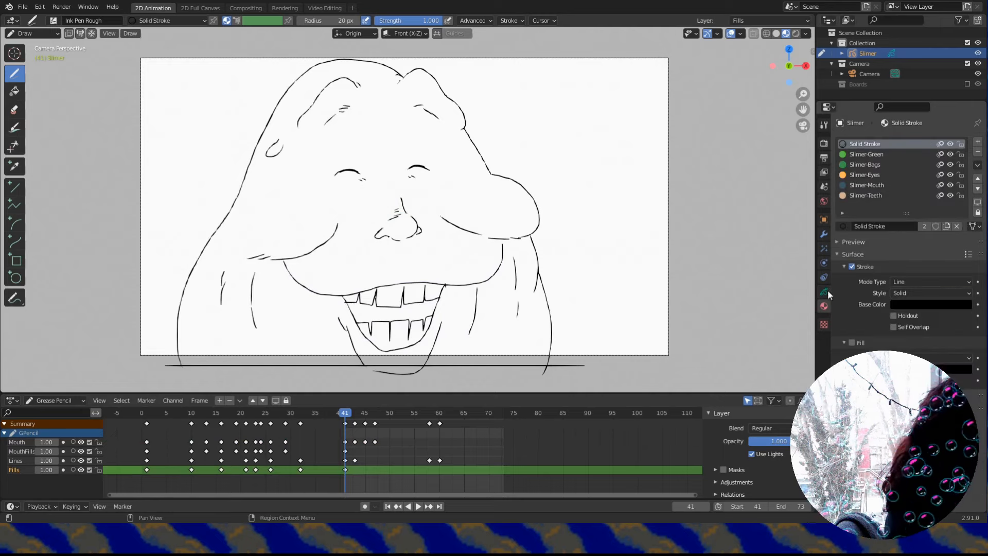
{"action": "left_click", "coordinate": [865, 155]}
{"action": "left_click", "coordinate": [14, 91]}
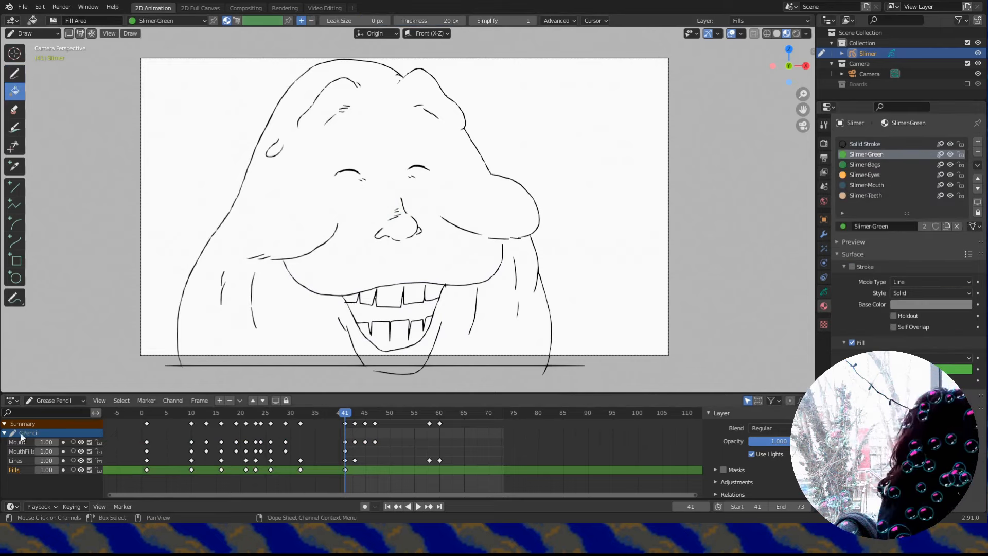
{"action": "middle_click_drag", "start_coordinate": [242, 241], "coordinate": [252, 258], "text": "shift"}
{"action": "left_click", "coordinate": [232, 315]}
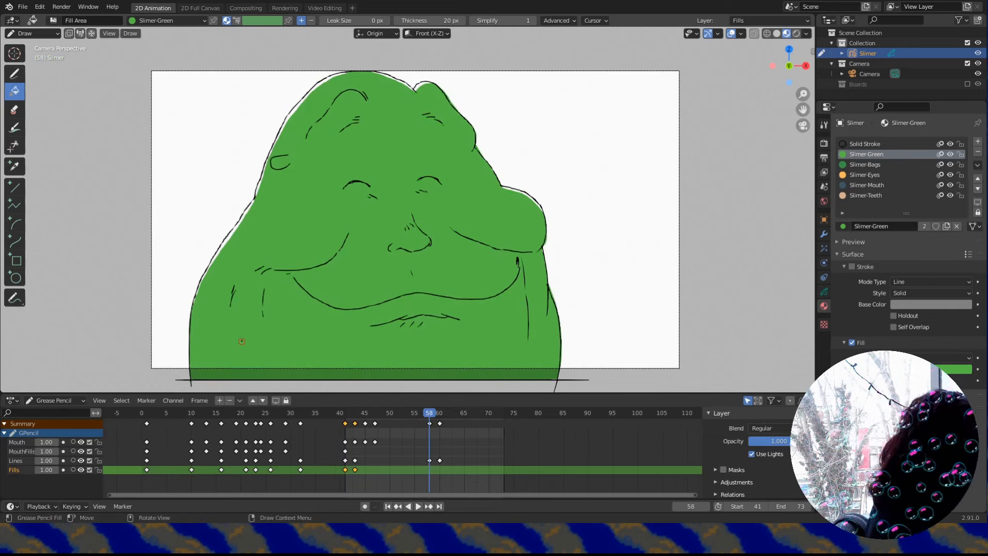
{"action": "left_click", "coordinate": [244, 335]}
{"action": "key", "text": "Up"}
{"action": "left_click", "coordinate": [271, 331]}
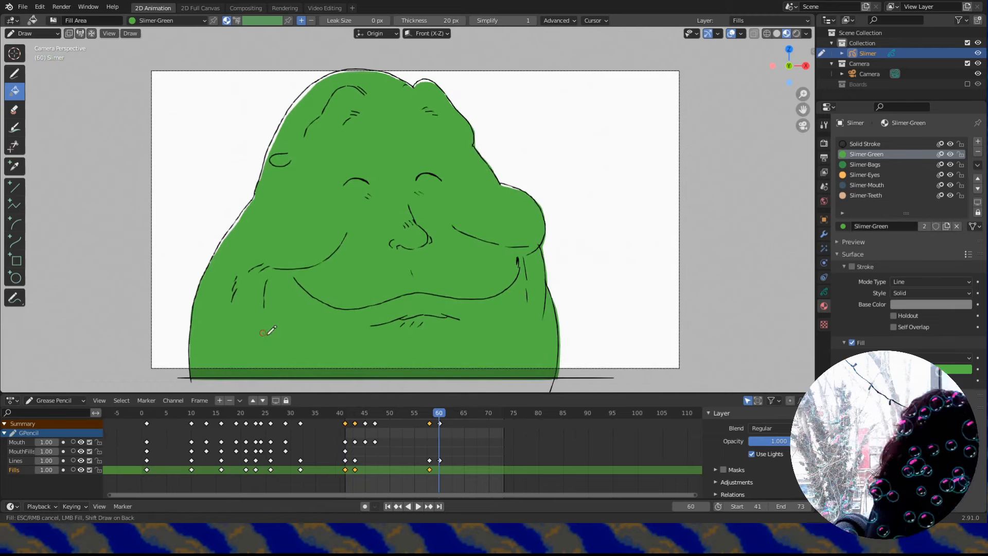
At frame 41, fill the bags around both closed eyes with the Slimer-Bags material, undoing any misplaced fill.
{"action": "left_click", "coordinate": [346, 414]}
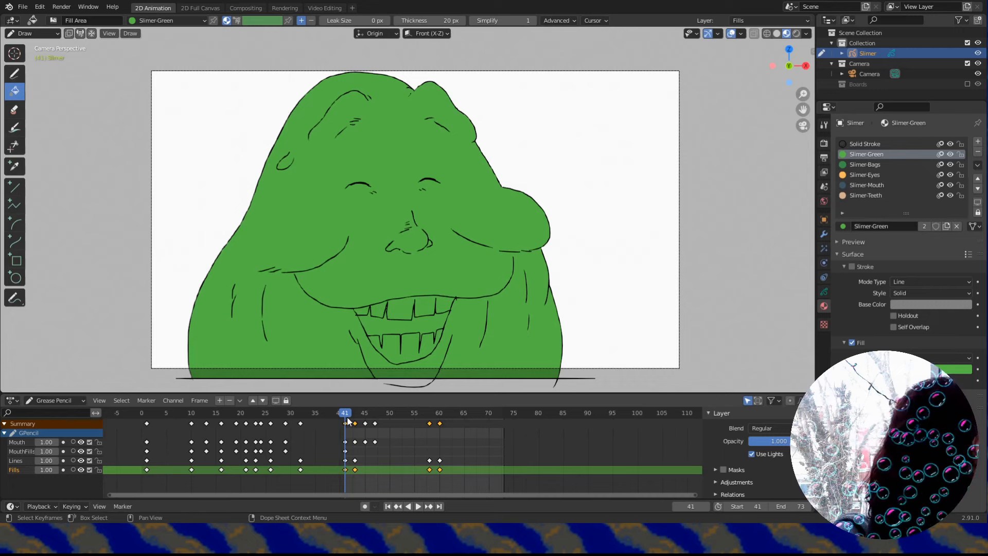
{"action": "left_click", "coordinate": [860, 164]}
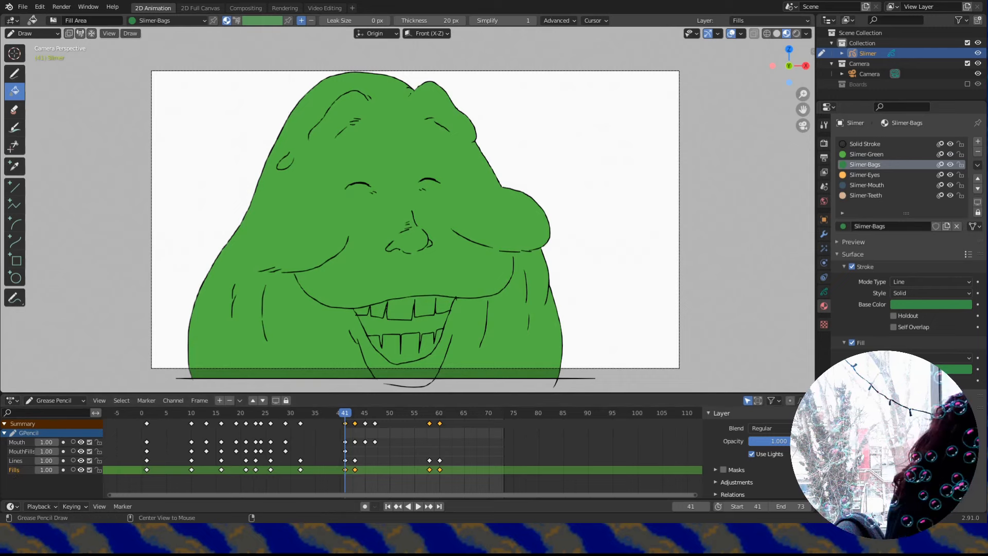
{"action": "left_click", "coordinate": [357, 187]}
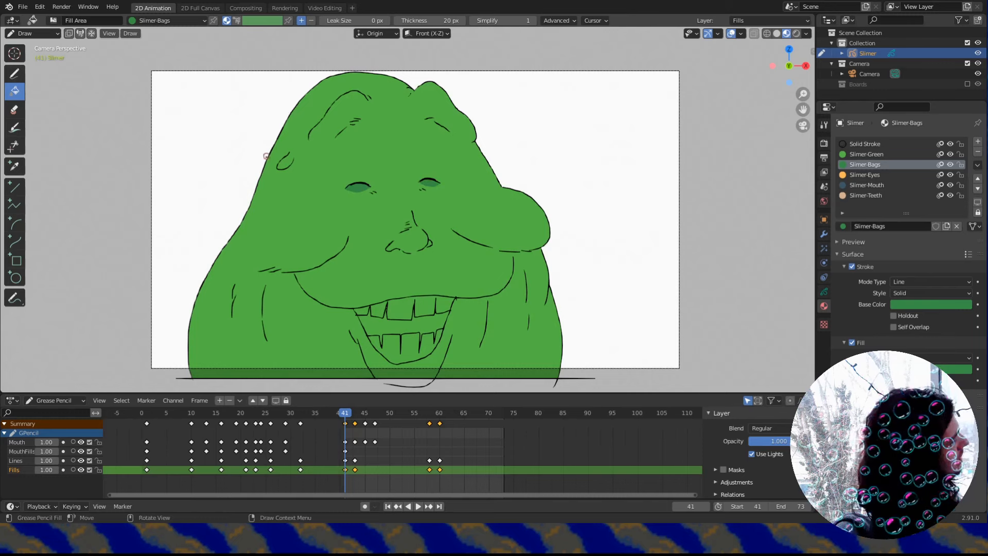
{"action": "key", "text": "ctrl+z"}
{"action": "key", "text": "ctrl+z"}
{"action": "key", "text": "ctrl+z"}
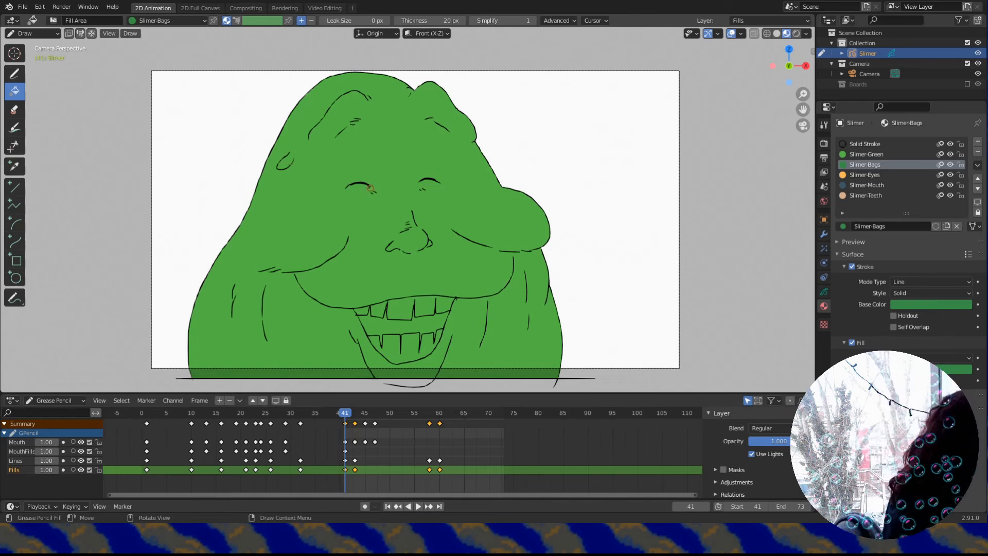
{"action": "left_click", "coordinate": [363, 189]}
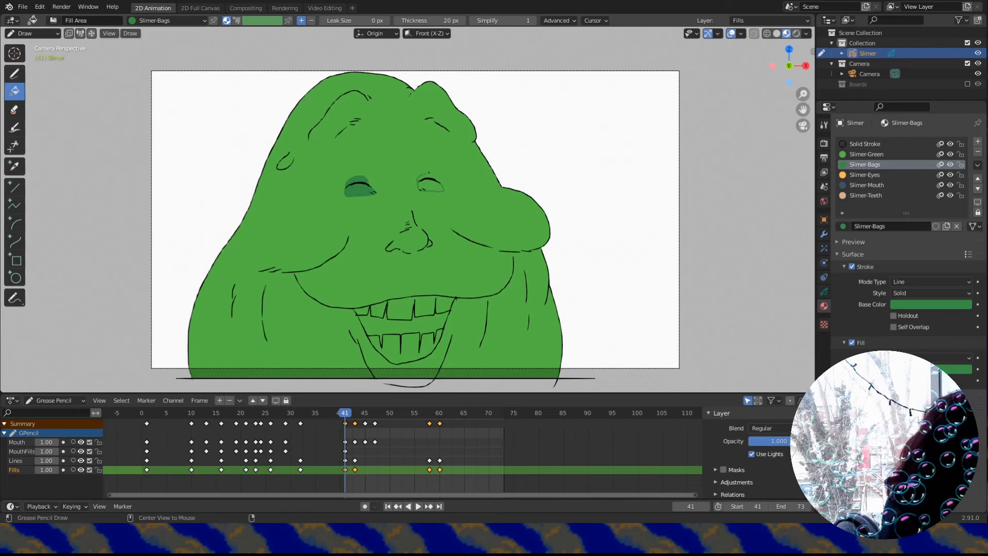
{"action": "left_click", "coordinate": [404, 209]}
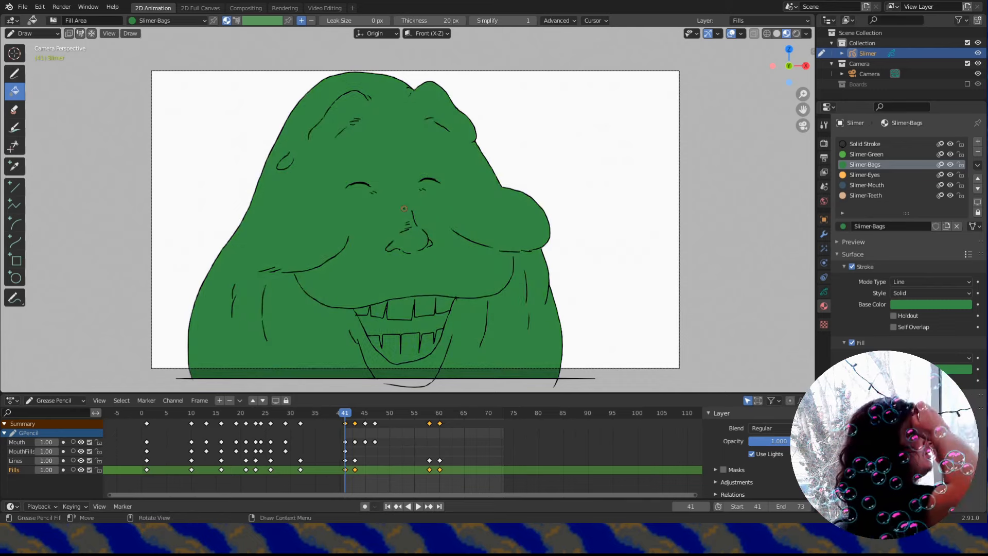
{"action": "key", "text": "ctrl+z"}
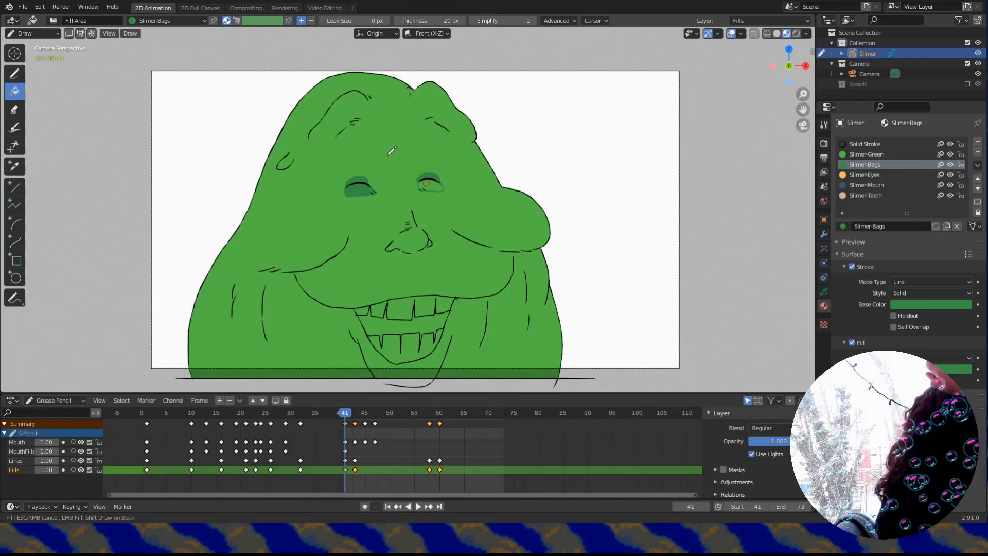
At frame 43, fill the bags below and above both closed eyes with the Slimer-Bags material on the Fills layer.
{"action": "left_click", "coordinate": [355, 413]}
{"action": "left_click", "coordinate": [823, 291]}
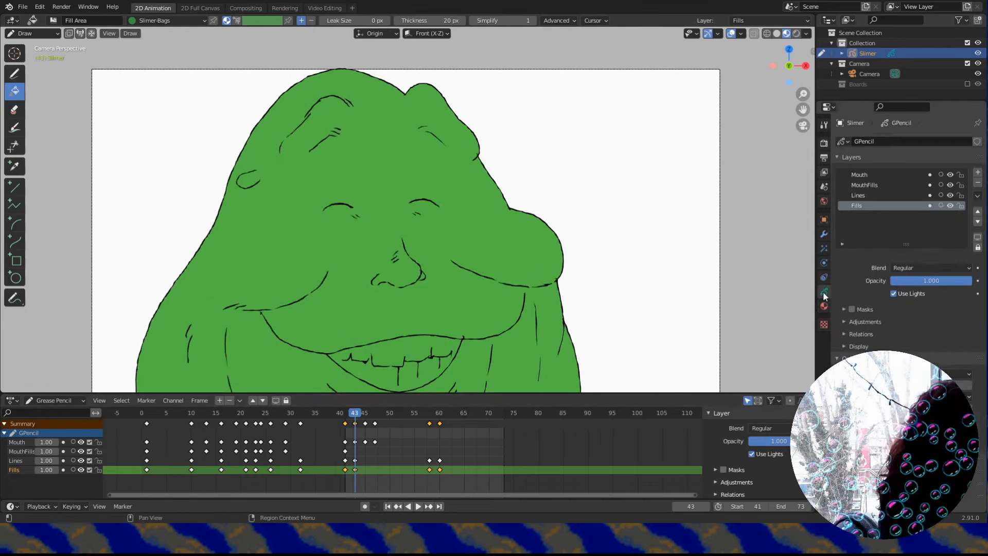
{"action": "left_click", "coordinate": [823, 305]}
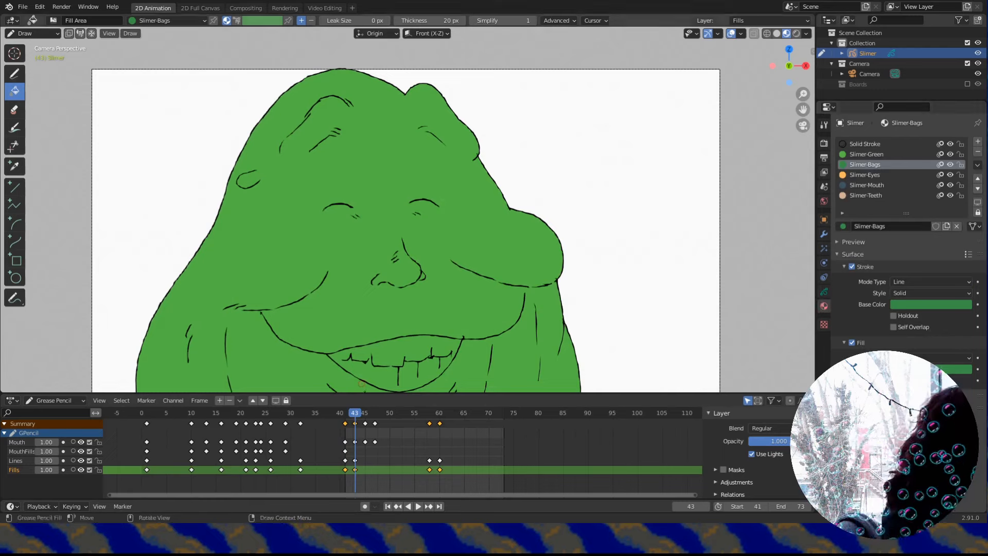
{"action": "key", "text": "Left"}
{"action": "left_click", "coordinate": [355, 418]}
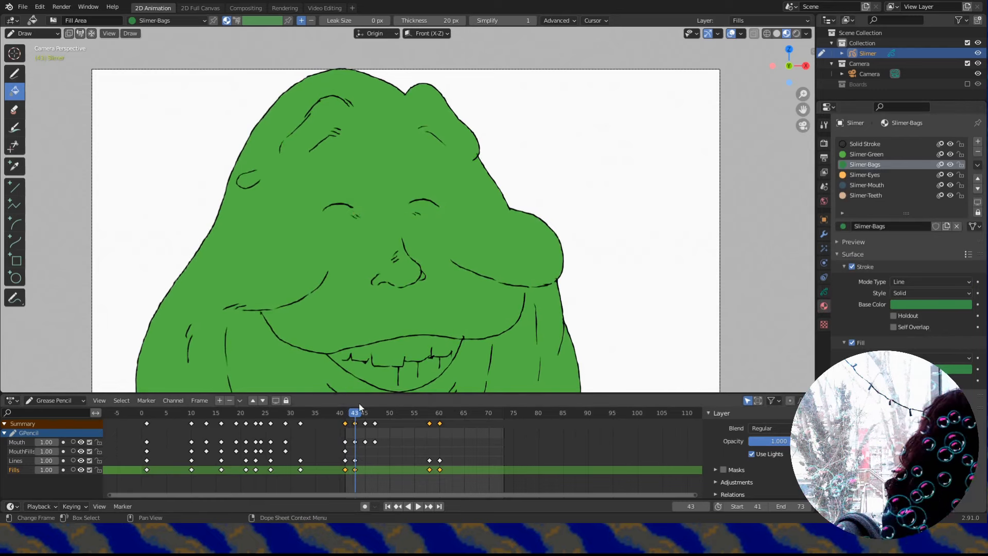
{"action": "left_click", "coordinate": [340, 212]}
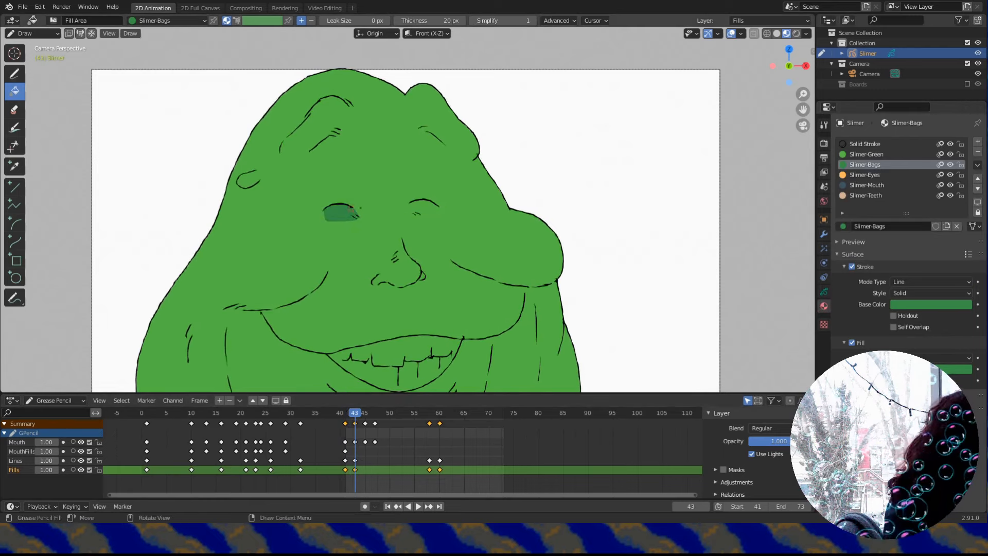
{"action": "left_click", "coordinate": [425, 209]}
{"action": "key", "text": "Left"}
{"action": "key", "text": "Right"}
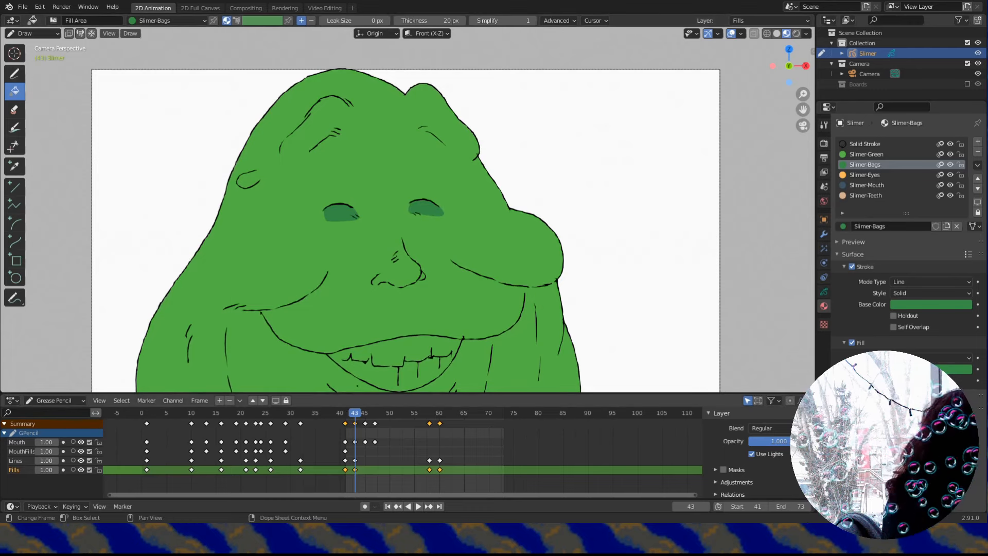
{"action": "left_click", "coordinate": [340, 200]}
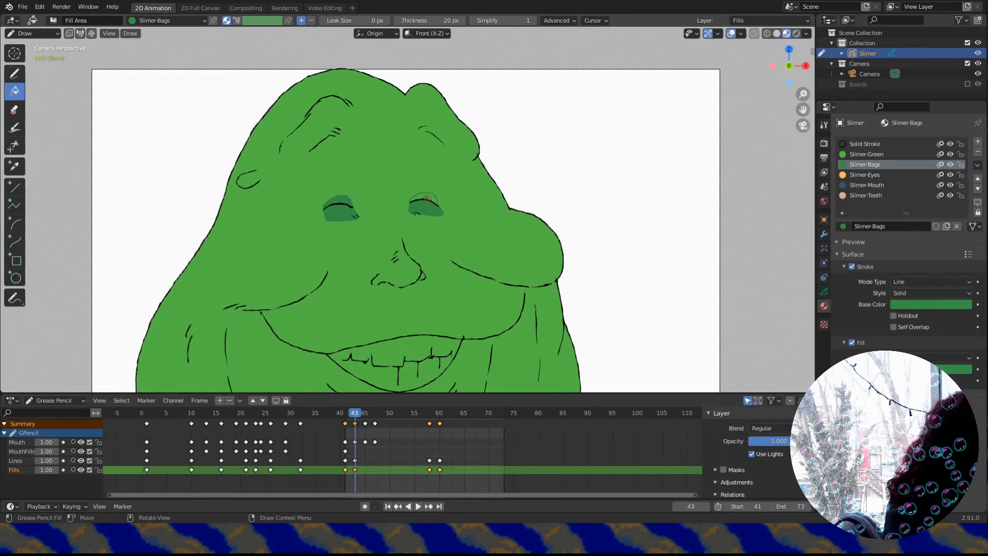
At frame 60, fill the bags around both closed eyes with the Slimer-Bags material.
{"action": "mouse_move", "coordinate": [353, 420]}
{"action": "left_mouse_down"}
{"action": "mouse_move", "coordinate": [345, 421]}
{"action": "mouse_move", "coordinate": [439, 419]}
{"action": "left_mouse_up"}
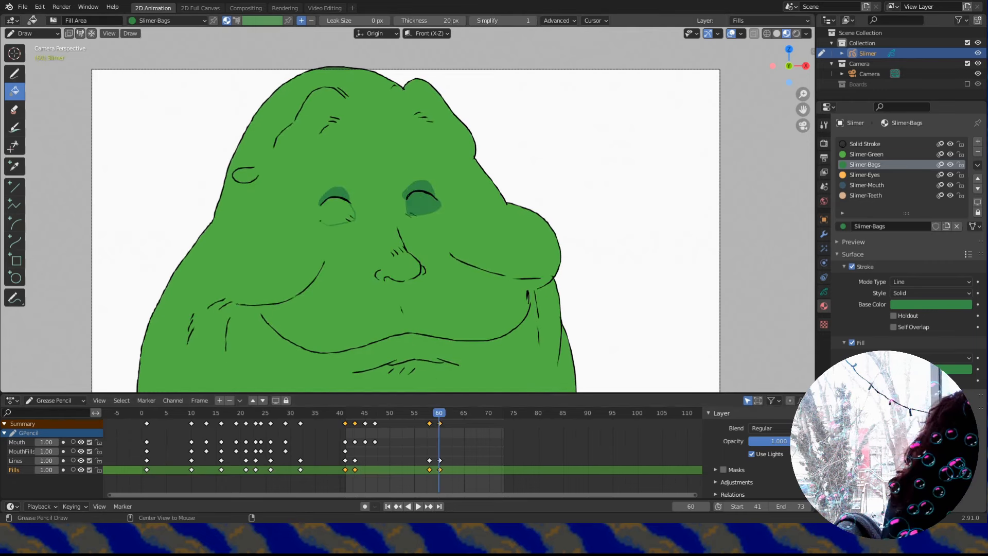
{"action": "left_click_drag", "start_coordinate": [320, 205], "coordinate": [351, 211], "text": "alt"}
{"action": "left_click", "coordinate": [339, 210]}
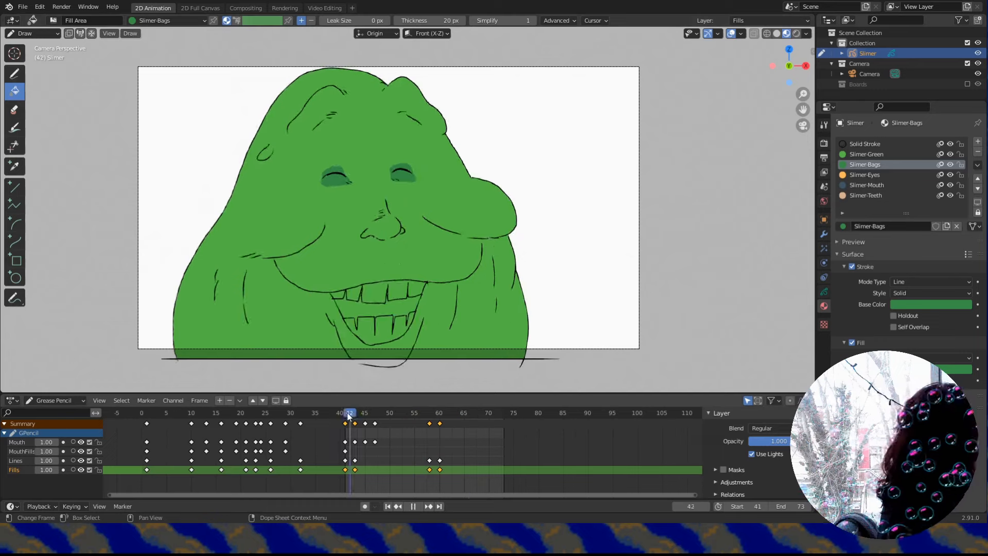
Play back and scrub the close-up from frame 41 to check the eye bag fills.
{"action": "mouse_move", "coordinate": [348, 415]}
{"action": "left_mouse_down"}
{"action": "mouse_move", "coordinate": [466, 419]}
{"action": "mouse_move", "coordinate": [487, 429]}
{"action": "mouse_move", "coordinate": [428, 424]}
{"action": "mouse_move", "coordinate": [456, 427]}
{"action": "left_mouse_up"}
{"action": "key", "text": "space"}
{"action": "left_click", "coordinate": [344, 414]}
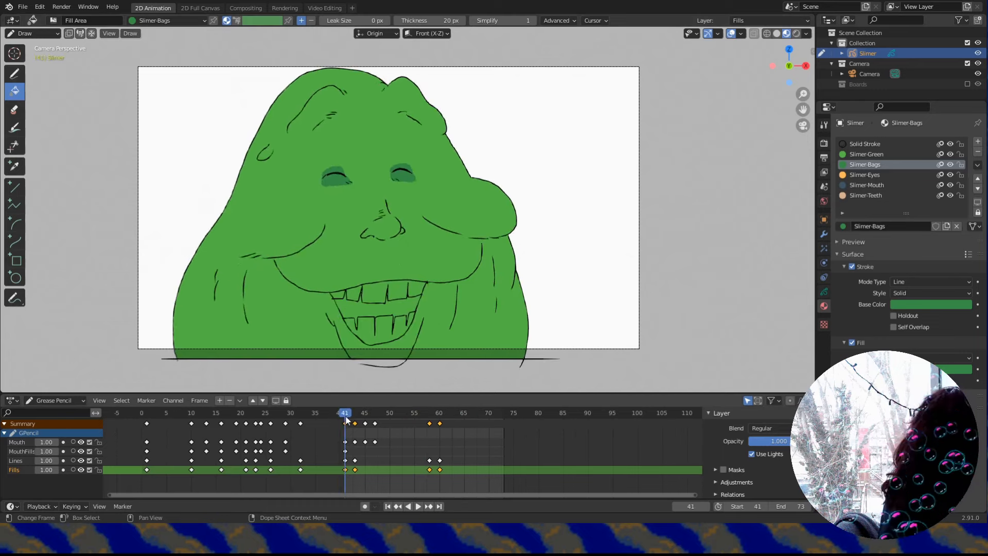
At frame 41, fill the dark mouth interior between the teeth with the Slimer-Mouth material on the MouthFills layer.
{"action": "left_click", "coordinate": [860, 185]}
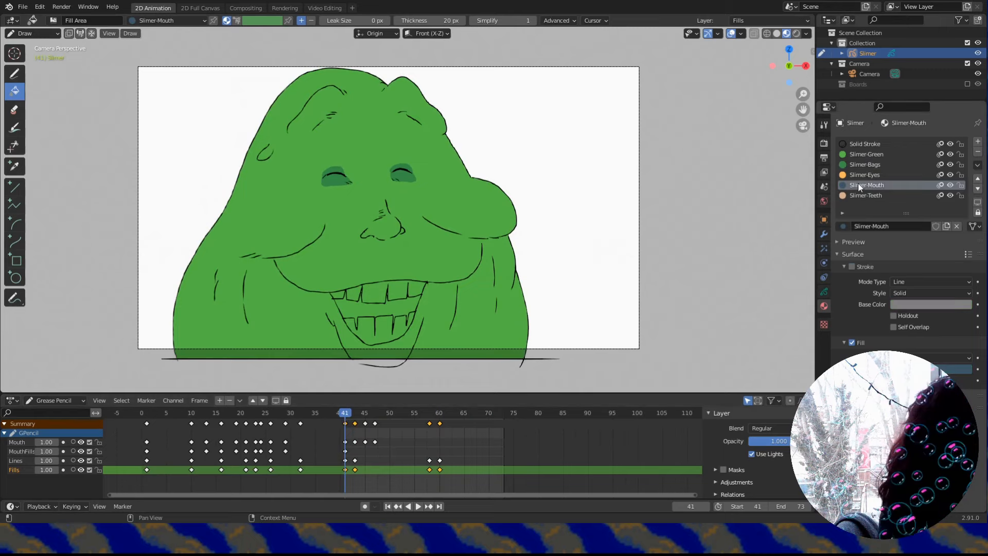
{"action": "left_click", "coordinate": [20, 451]}
{"action": "scroll", "coordinate": [337, 308], "scroll_direction": "up", "scroll_amount": 3}
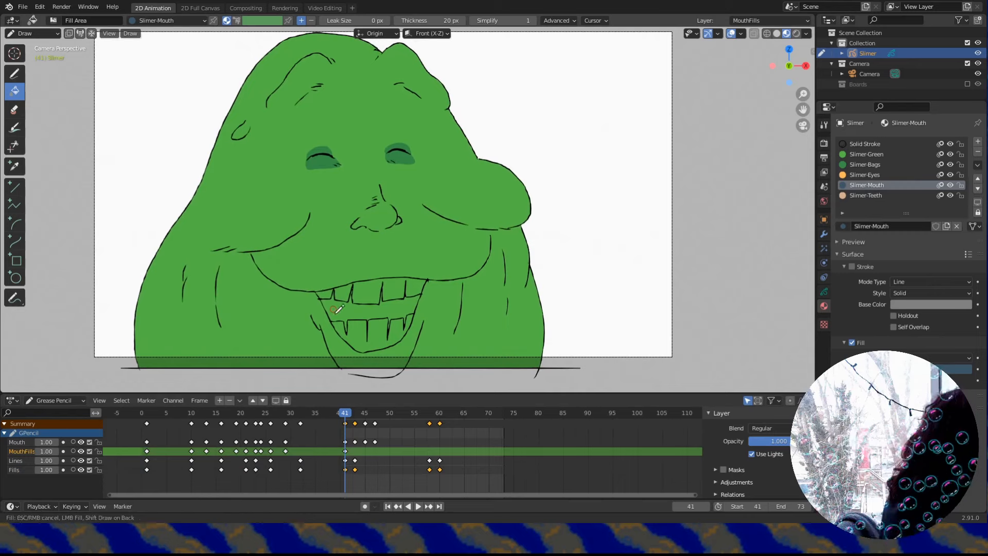
{"action": "left_click", "coordinate": [337, 309]}
Scrub between frames 41 and 58 to examine how the mouth fill lines up with each mouth drawing.
{"action": "key", "text": "Up"}
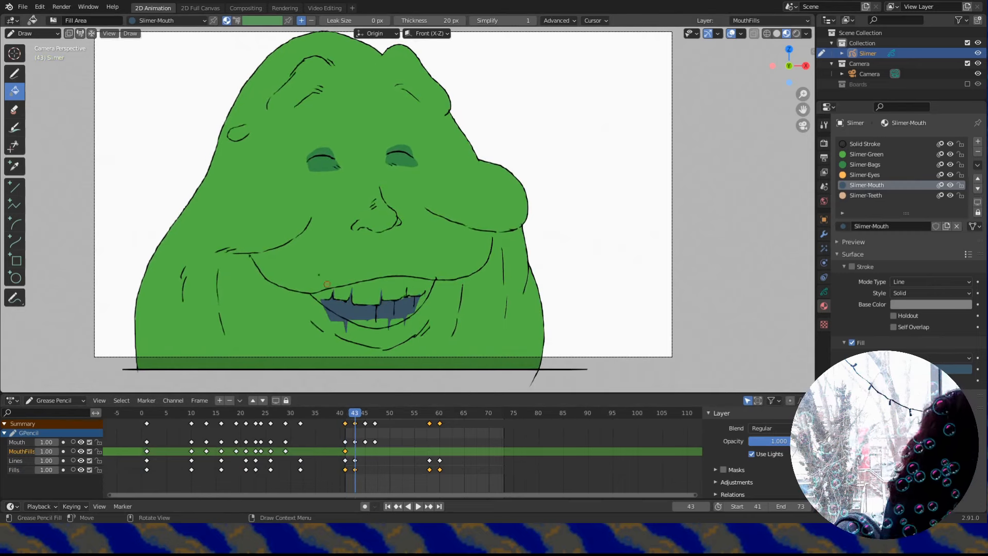
{"action": "left_click", "coordinate": [362, 417]}
{"action": "left_click_drag", "start_coordinate": [362, 417], "coordinate": [376, 417]}
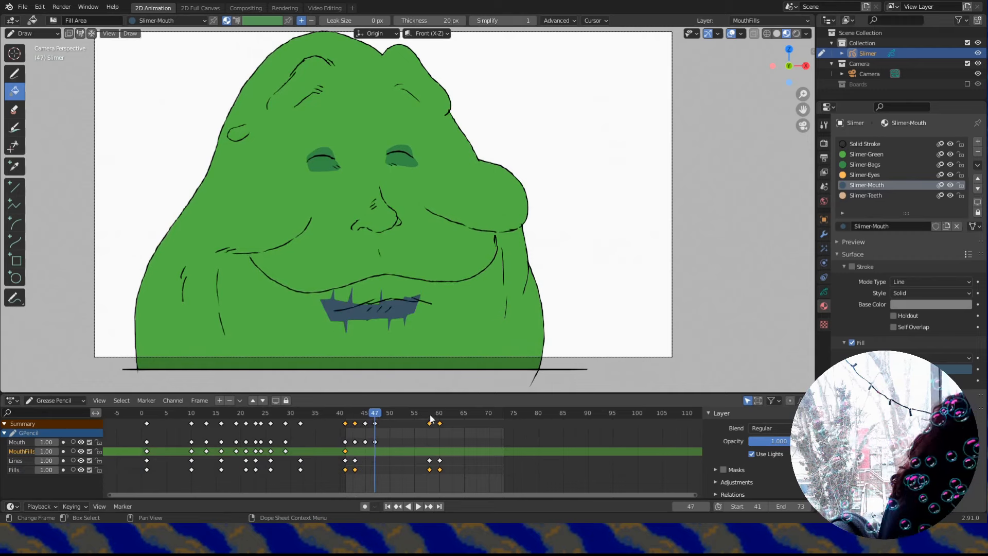
{"action": "left_click", "coordinate": [430, 418]}
{"action": "left_click", "coordinate": [355, 417]}
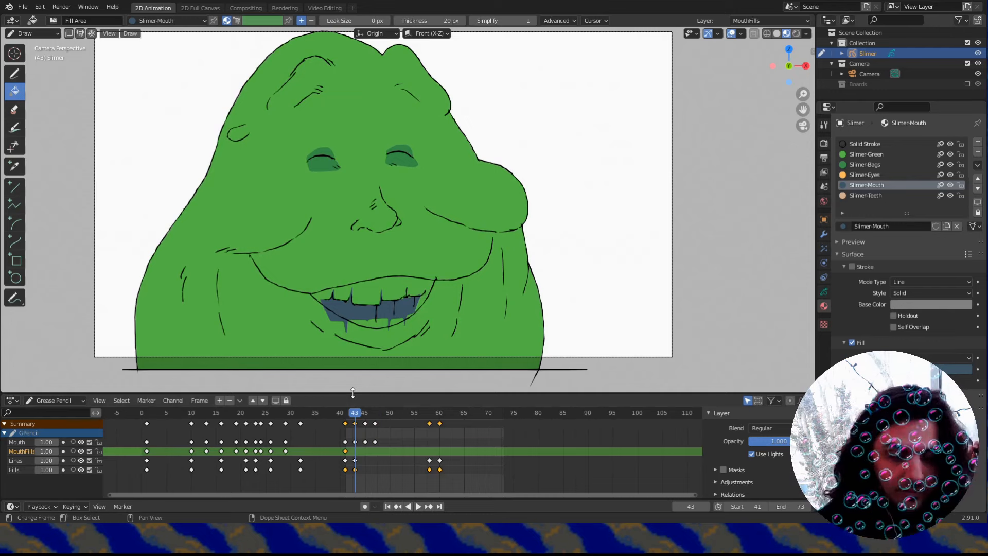
{"action": "left_click", "coordinate": [345, 415]}
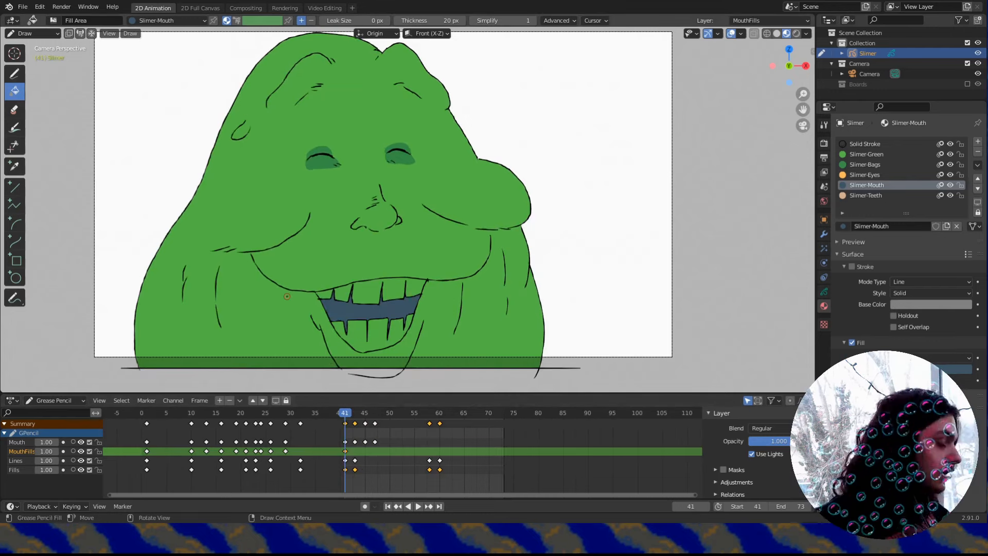
Try to jump between keyframes around frame 41 with the MouthFills layer active.
{"action": "key", "text": "Right"}
{"action": "key", "text": "Left"}
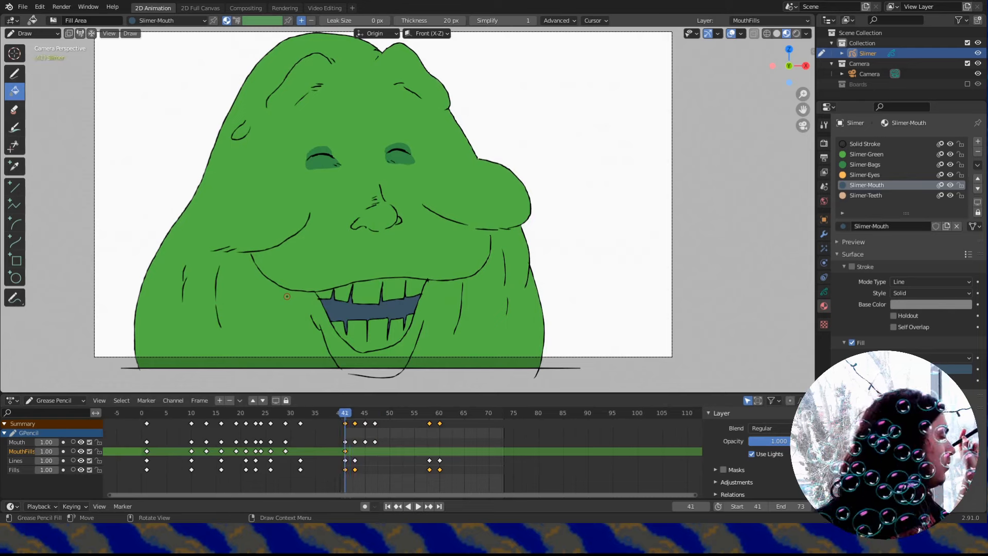
{"action": "key", "text": "Right"}
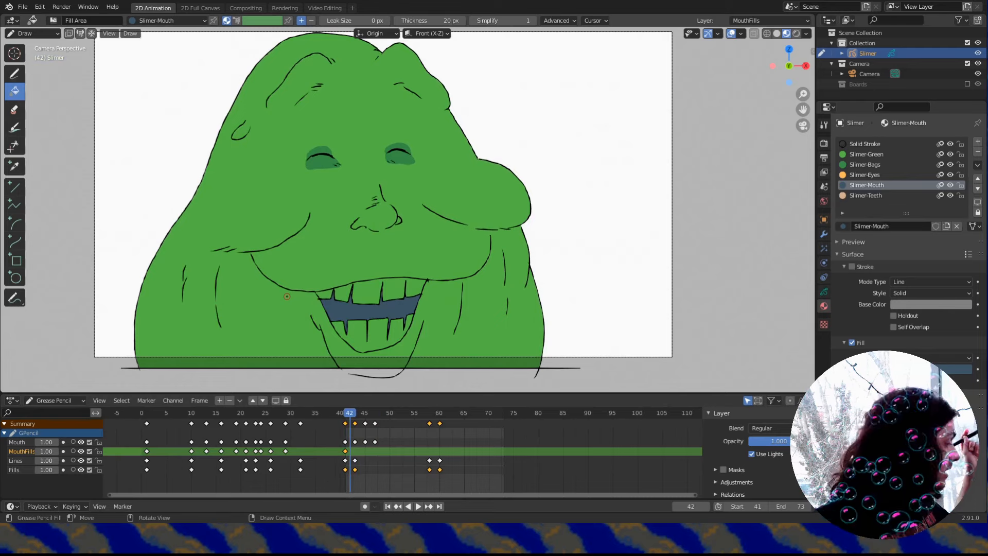
{"action": "key", "text": "Up"}
{"action": "key", "text": "Left"}
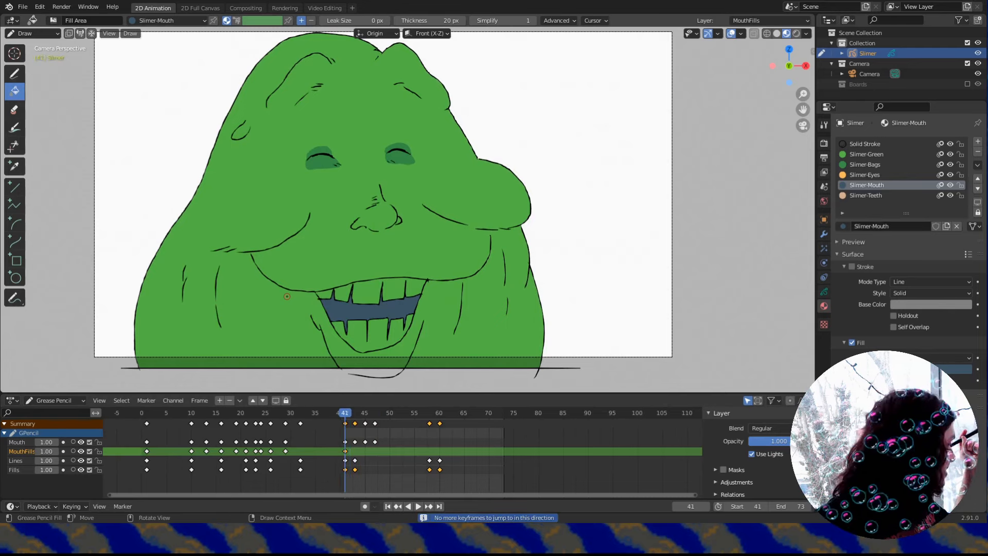
{"action": "key", "text": "Down"}
{"action": "key", "text": "Up"}
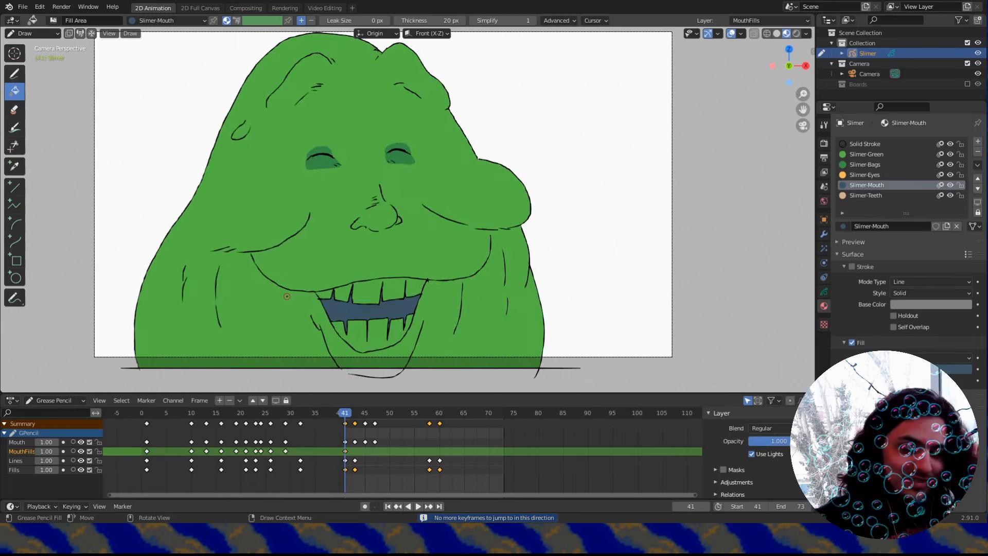
{"action": "key", "text": "Up"}
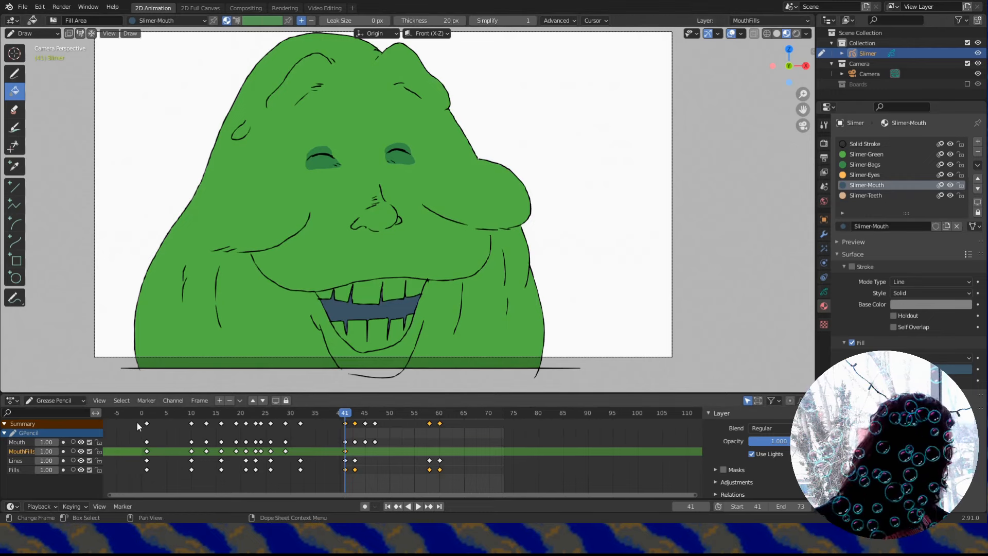
Turn off Only Keyframes from Selected Channels for the timeline and test jumping between keyframes at frames 41 and 43.
{"action": "left_click", "coordinate": [124, 404]}
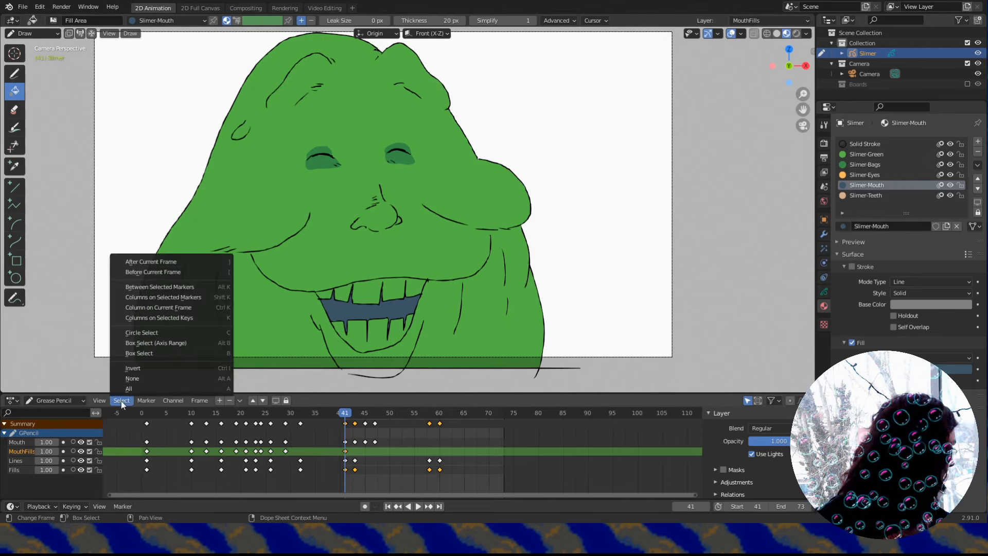
{"action": "left_click", "coordinate": [100, 506]}
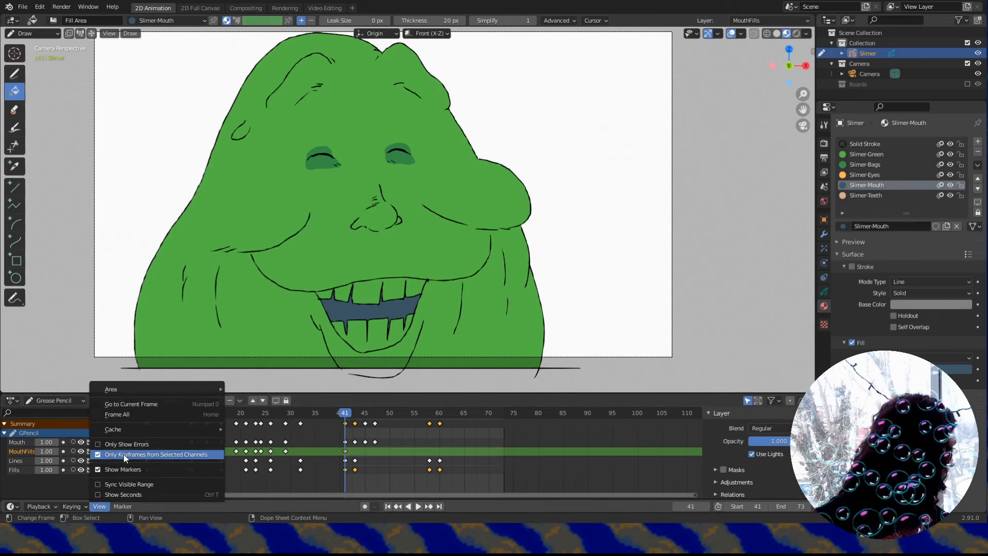
{"action": "left_click", "coordinate": [102, 454]}
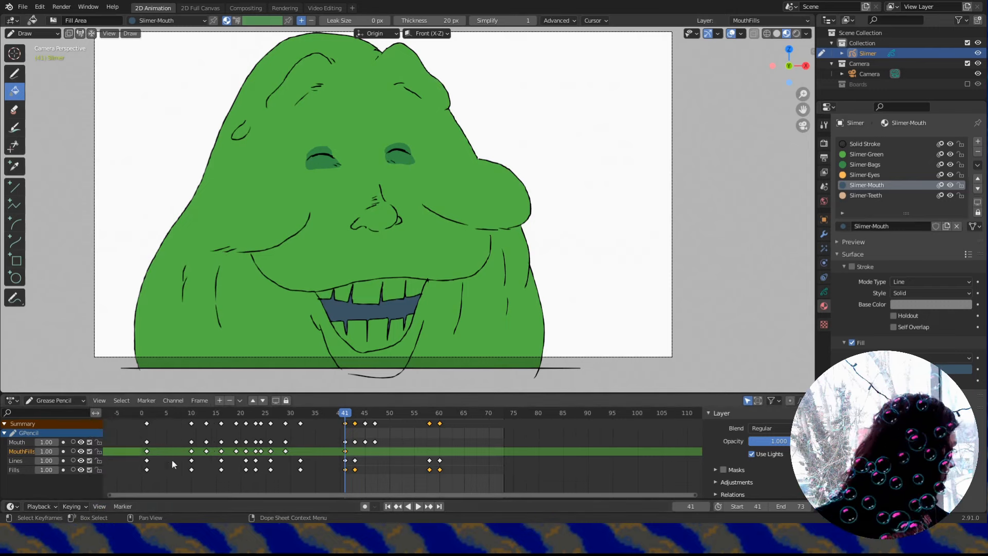
{"action": "key", "text": "Up"}
{"action": "key", "text": "Down"}
{"action": "key", "text": "Up"}
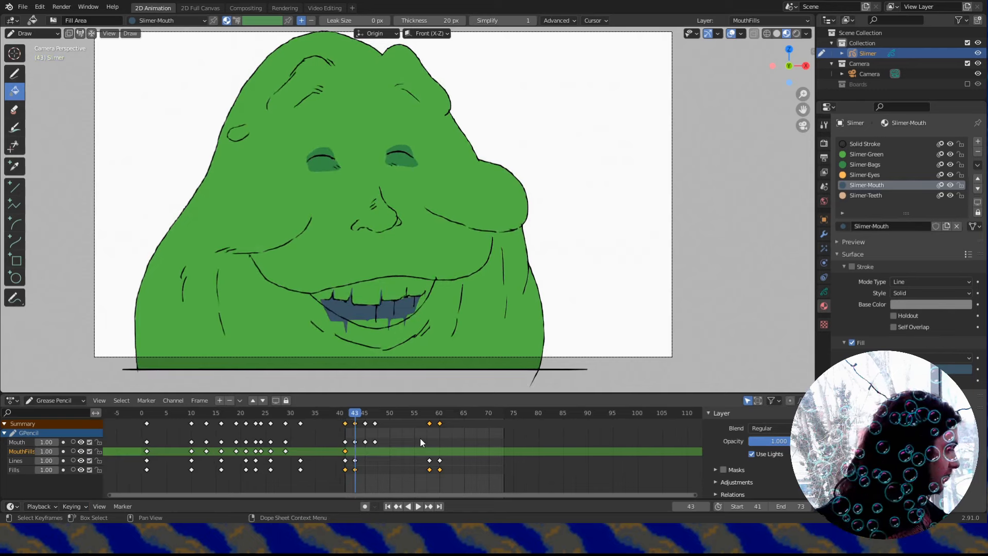
At frame 45, fill the gap between the teeth with the Slimer-Mouth material on the MouthFills layer.
{"action": "key", "text": "Up"}
{"action": "key", "text": "Up"}
{"action": "key", "text": "Down"}
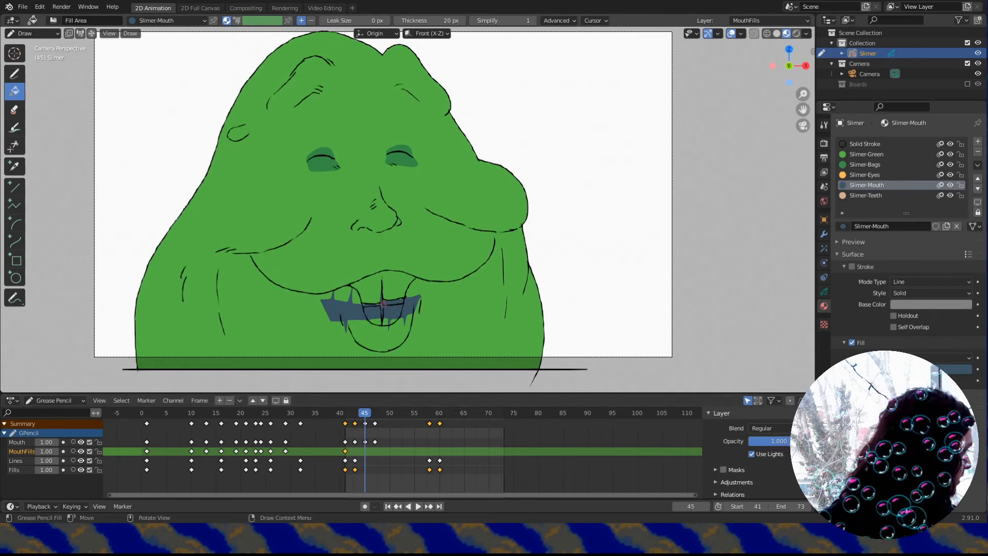
{"action": "left_click", "coordinate": [384, 304]}
Fill the upper and lower teeth with the Slimer-Teeth material on the MouthFills layer at frames 45, 43 and 41.
{"action": "key", "text": "Up"}
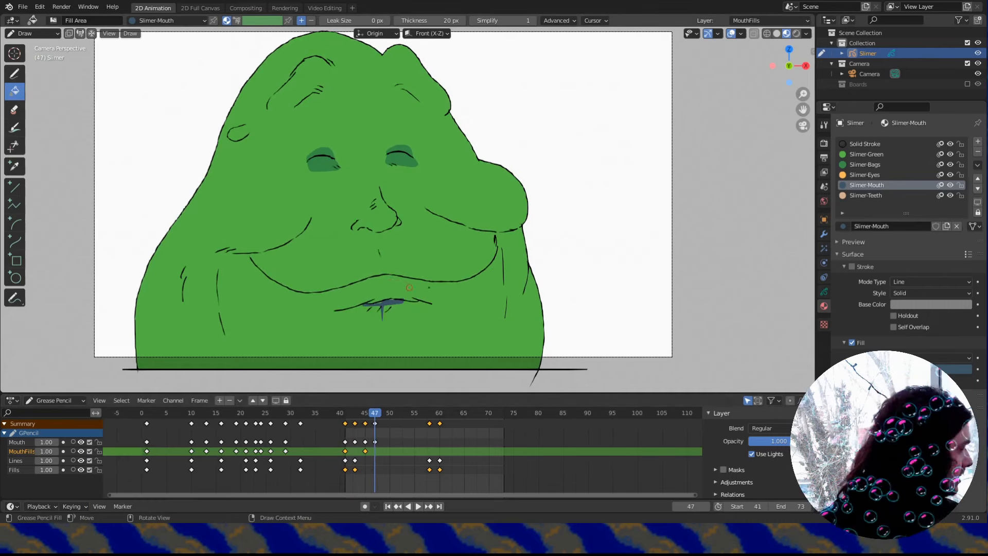
{"action": "left_click", "coordinate": [865, 195]}
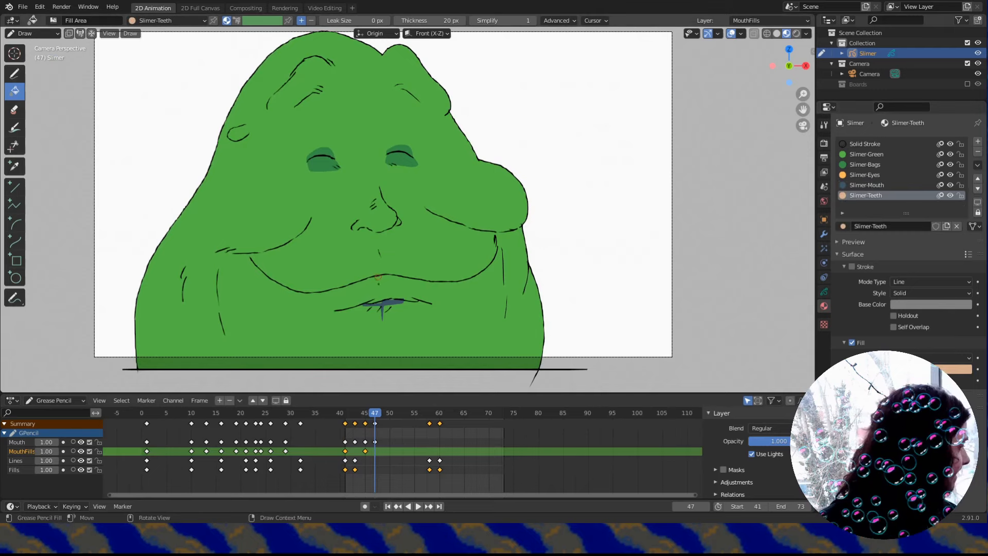
{"action": "key", "text": "Down"}
{"action": "left_click", "coordinate": [377, 292]}
{"action": "left_click", "coordinate": [372, 315]}
{"action": "left_click", "coordinate": [392, 313]}
{"action": "key", "text": "Down"}
{"action": "left_click", "coordinate": [371, 289]}
{"action": "key", "text": "Down"}
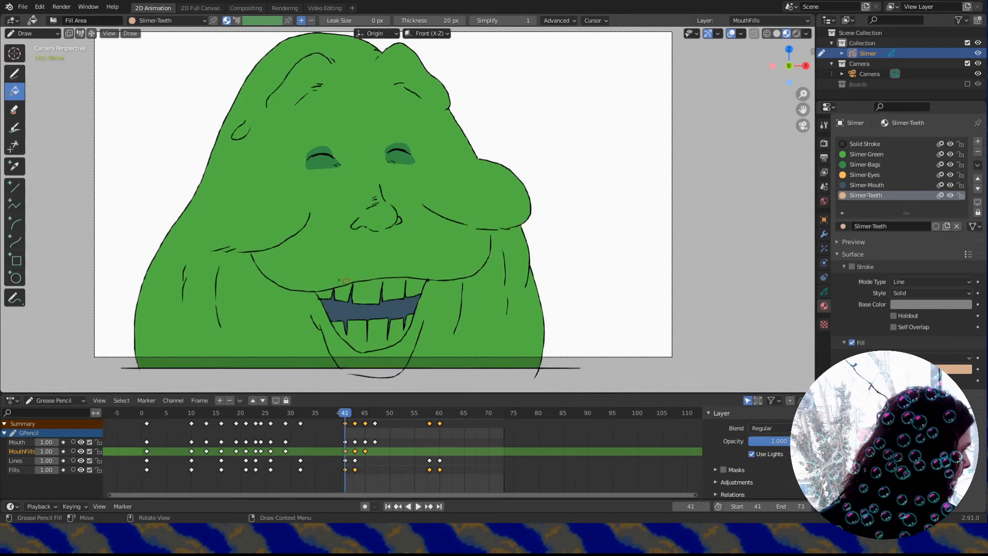
{"action": "left_click", "coordinate": [341, 293]}
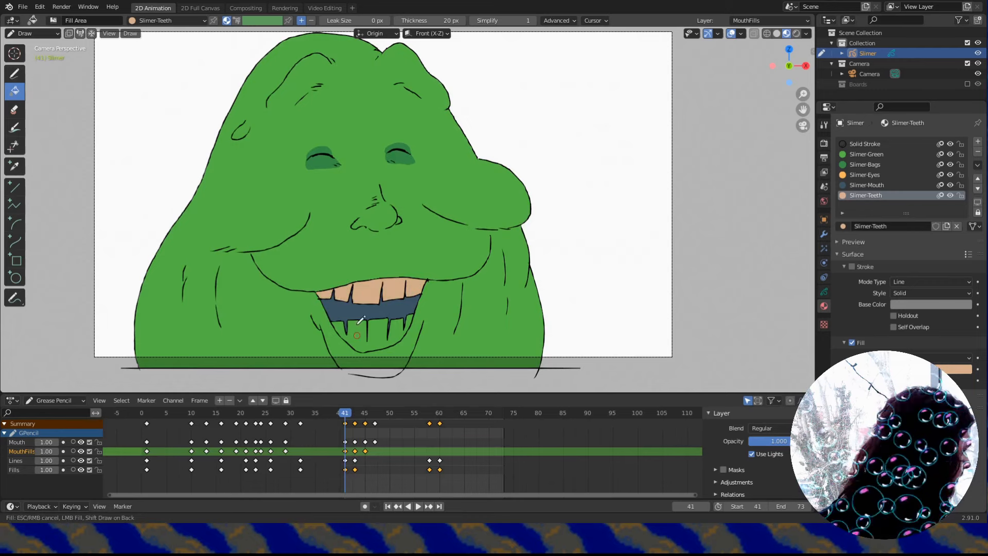
Insert a blank keyframe on the MouthFills layer at frame 47 to clear the fills from the closed mouth.
{"action": "key", "text": "Up"}
{"action": "key", "text": "Up"}
{"action": "key", "text": "Up"}
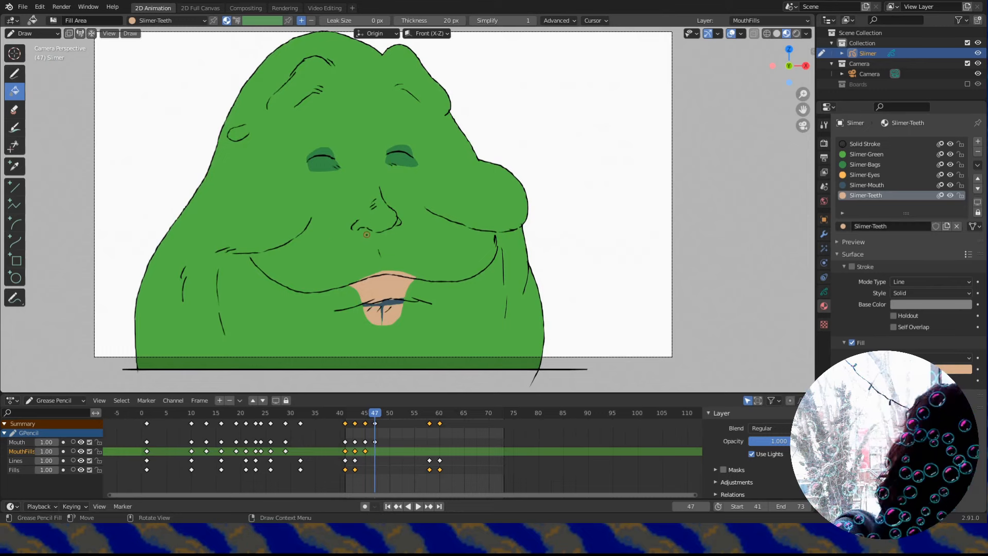
{"action": "key", "text": "shift+i"}
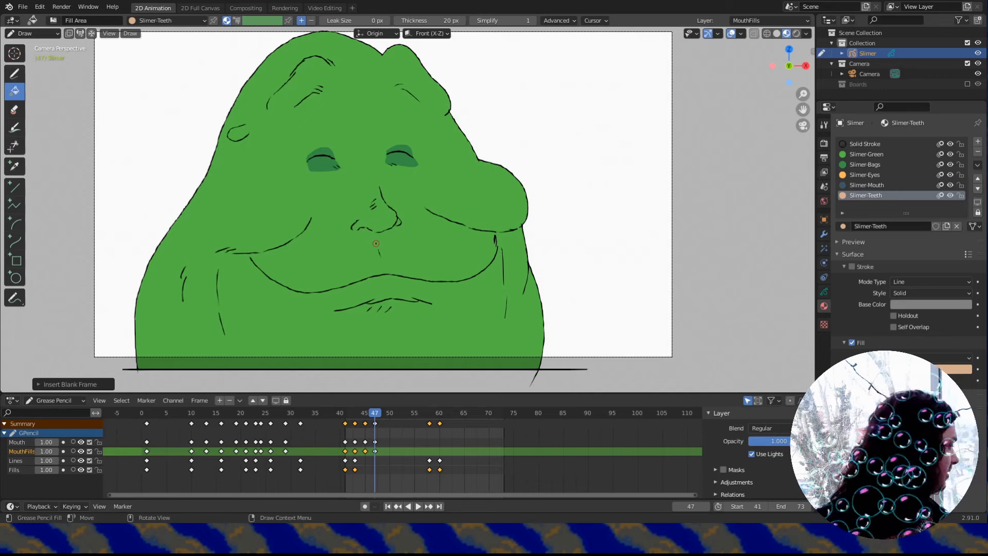
Play back the coloured close-up, return to frame 41 and save the Shot-2.blend file.
{"action": "left_click", "coordinate": [349, 415]}
{"action": "key", "text": "space"}
{"action": "left_click", "coordinate": [349, 420]}
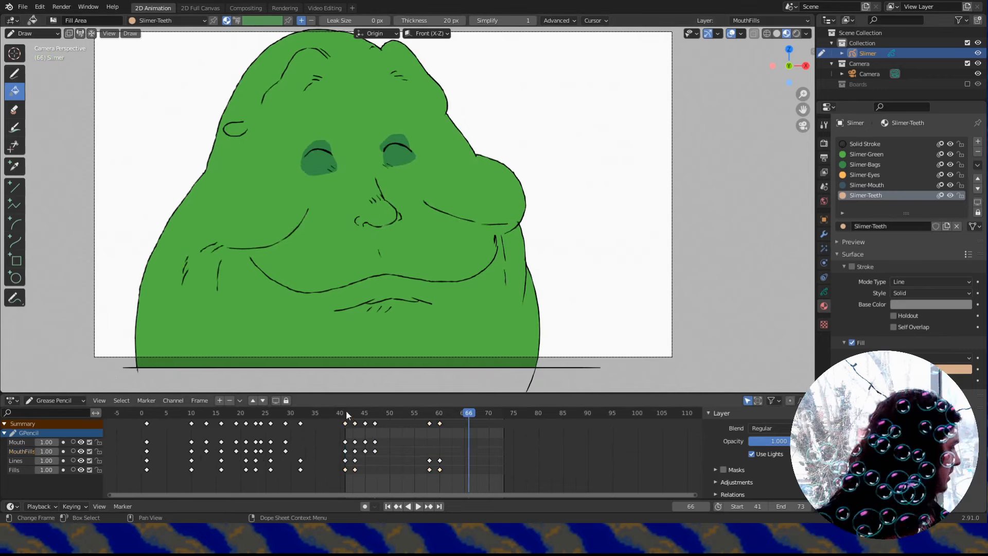
{"action": "left_click", "coordinate": [345, 413]}
{"action": "key", "text": "ctrl+s"}
{"action": "scroll", "coordinate": [415, 227], "scroll_direction": "down", "scroll_amount": 1}
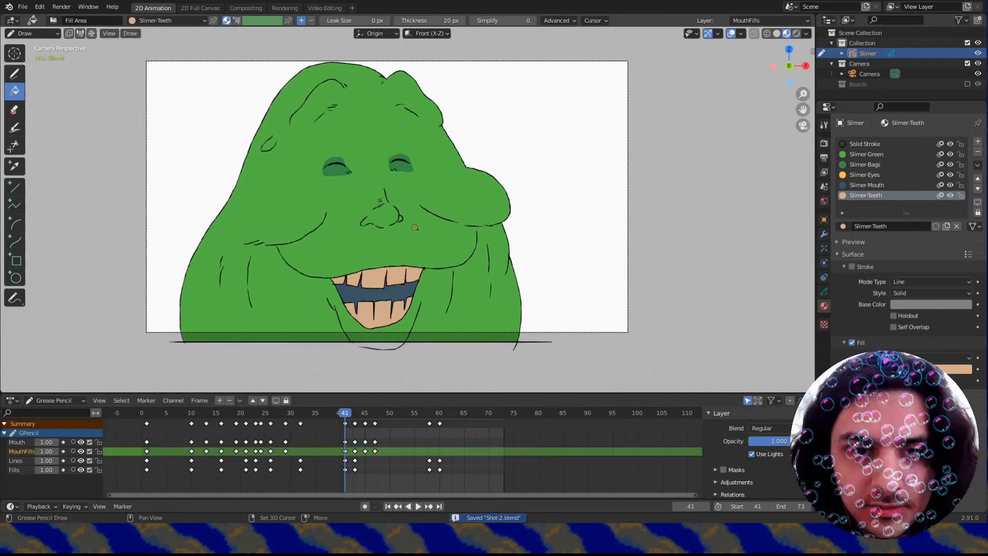
{"action": "middle_click_drag", "start_coordinate": [433, 235], "coordinate": [456, 236], "text": "shift"}
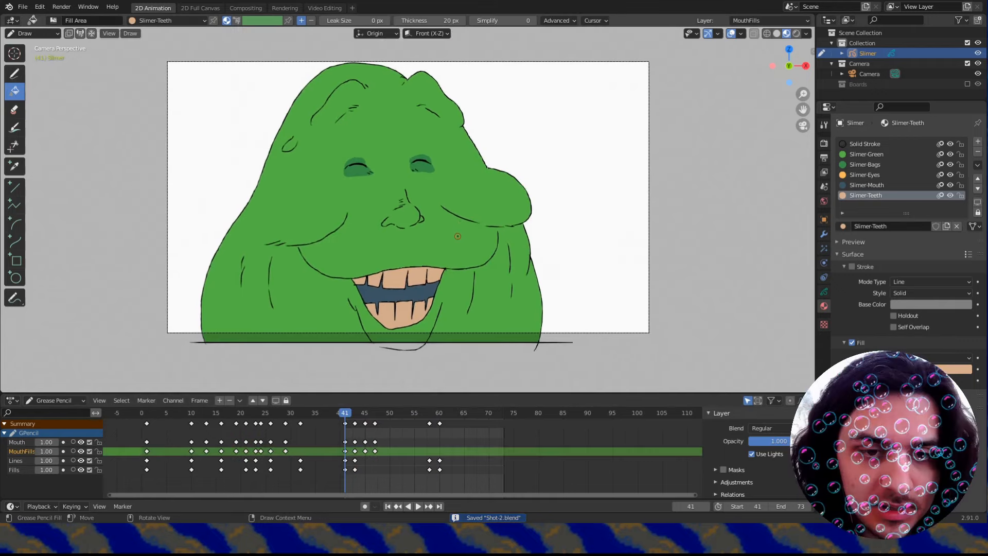
{"action": "scroll", "coordinate": [457, 236], "scroll_direction": "up", "scroll_amount": 1}
{"action": "scroll", "coordinate": [393, 449], "scroll_direction": "up", "scroll_amount": 6}
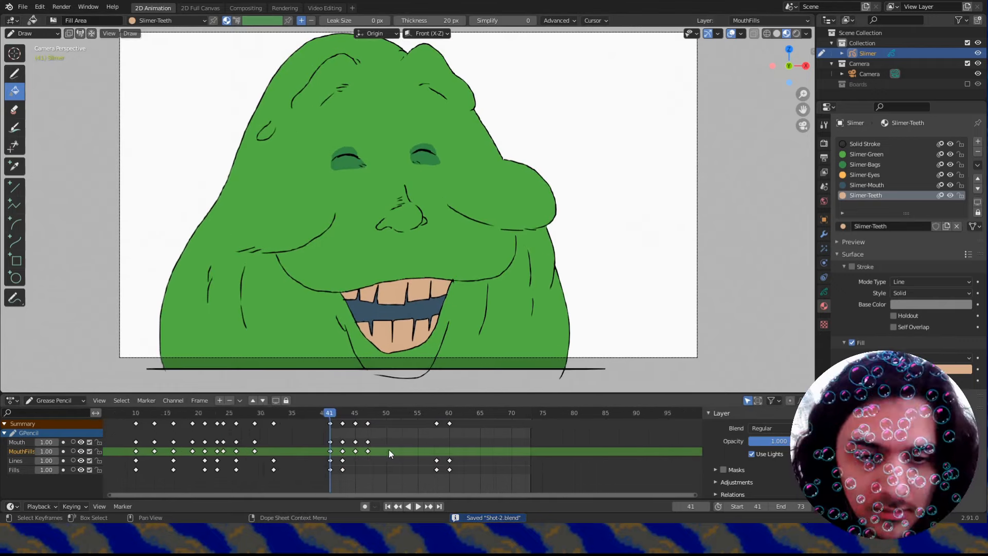
Lock the Mouth and MouthFills layers, and play and step through the body animation from frame 41.
{"action": "scroll", "coordinate": [357, 444], "scroll_direction": "down", "scroll_amount": 1}
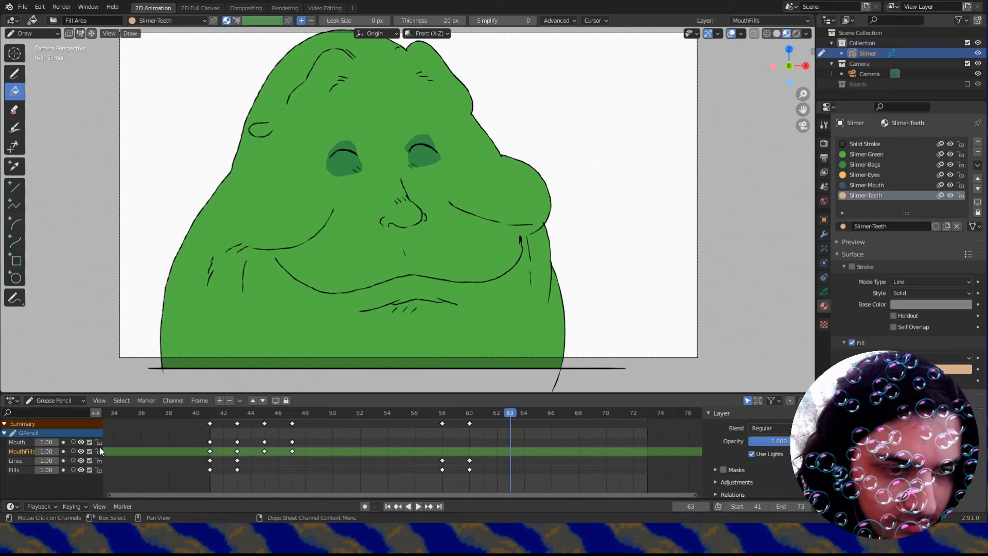
{"action": "left_click", "coordinate": [99, 451]}
{"action": "left_click", "coordinate": [98, 441]}
{"action": "left_click", "coordinate": [211, 414]}
{"action": "key", "text": "space"}
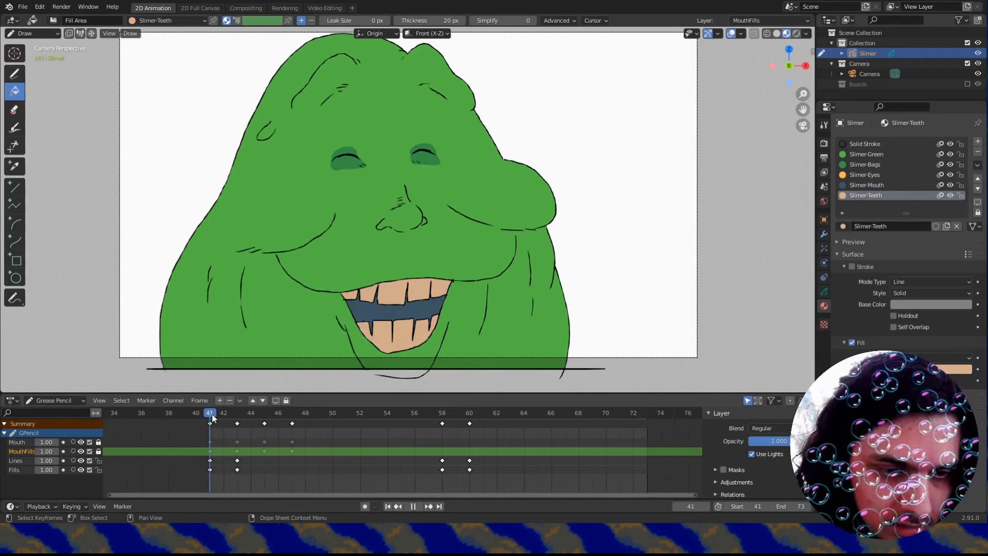
{"action": "middle_click_drag", "start_coordinate": [418, 249], "coordinate": [412, 256], "text": "shift"}
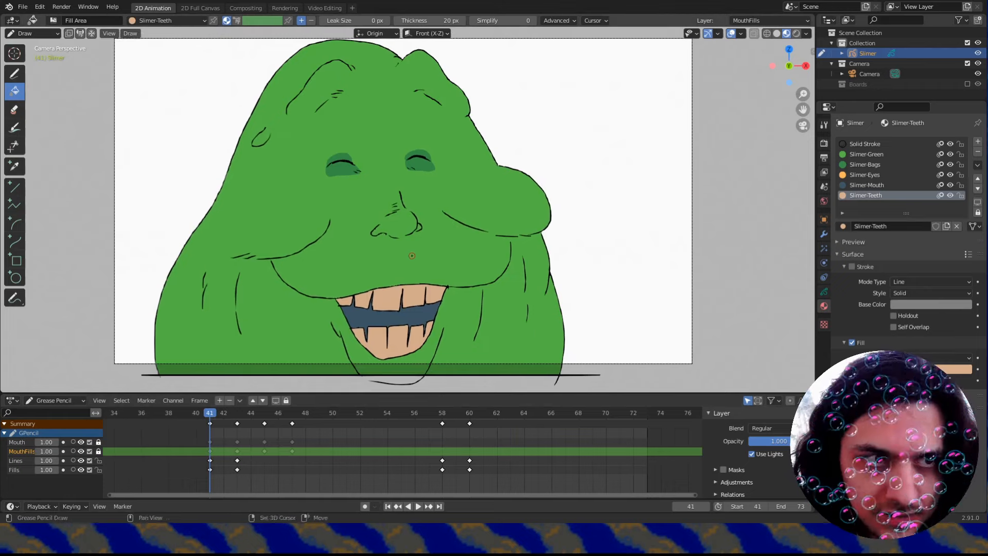
{"action": "key", "text": "space"}
{"action": "key", "text": "Escape"}
{"action": "key", "text": "Right"}
{"action": "key", "text": "Right"}
{"action": "key", "text": "Right"}
{"action": "key", "text": "Right"}
{"action": "key", "text": "Right"}
Duplicate the Lines and Fills keyframes of frame 41 to frame 47.
{"action": "right_click", "coordinate": [212, 425]}
{"action": "left_click", "coordinate": [210, 423]}
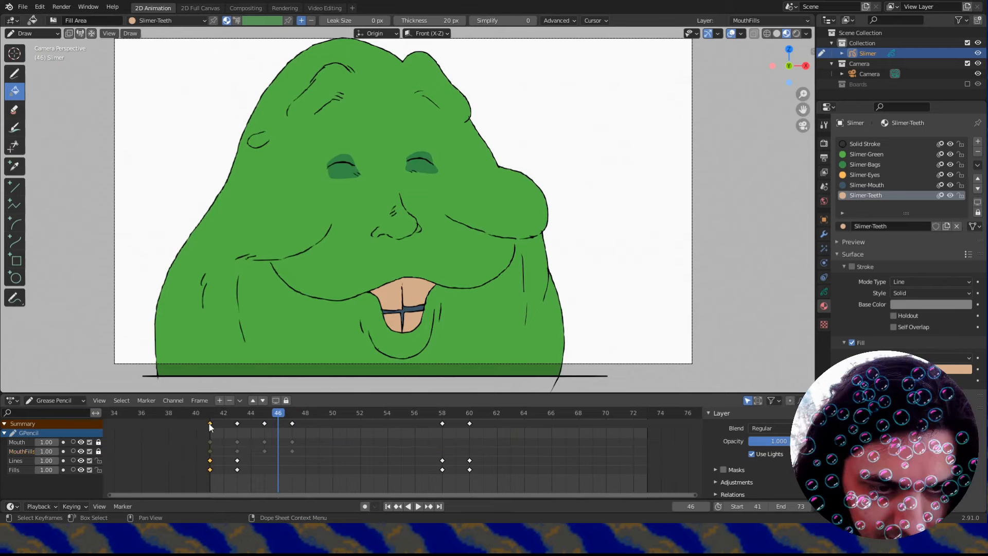
{"action": "key", "text": "shift+d"}
{"action": "left_click", "coordinate": [220, 444]}
{"action": "mouse_move", "coordinate": [215, 416]}
{"action": "left_mouse_down"}
{"action": "mouse_move", "coordinate": [266, 427]}
{"action": "mouse_move", "coordinate": [306, 426]}
{"action": "mouse_move", "coordinate": [250, 417]}
{"action": "mouse_move", "coordinate": [291, 415]}
{"action": "mouse_move", "coordinate": [242, 417]}
{"action": "mouse_move", "coordinate": [321, 417]}
{"action": "left_mouse_up"}
{"action": "key", "text": "g"}
{"action": "right_click", "coordinate": [298, 423]}
{"action": "key", "text": "g"}
{"action": "left_click", "coordinate": [283, 423]}
{"action": "key", "text": "g"}
{"action": "left_click", "coordinate": [265, 423]}
Duplicate the Lines and Fills keyframes of frame 43 to frame 53 and play back the result.
{"action": "left_click_drag", "start_coordinate": [227, 416], "coordinate": [346, 417]}
{"action": "left_click", "coordinate": [239, 416]}
{"action": "left_click", "coordinate": [238, 423]}
{"action": "key", "text": "shift+d"}
{"action": "left_click", "coordinate": [346, 432]}
{"action": "key", "text": "space"}
{"action": "left_click_drag", "start_coordinate": [297, 416], "coordinate": [374, 423]}
{"action": "left_click", "coordinate": [291, 415]}
{"action": "key", "text": "space"}
{"action": "left_click", "coordinate": [354, 412]}
{"action": "key", "text": "space"}
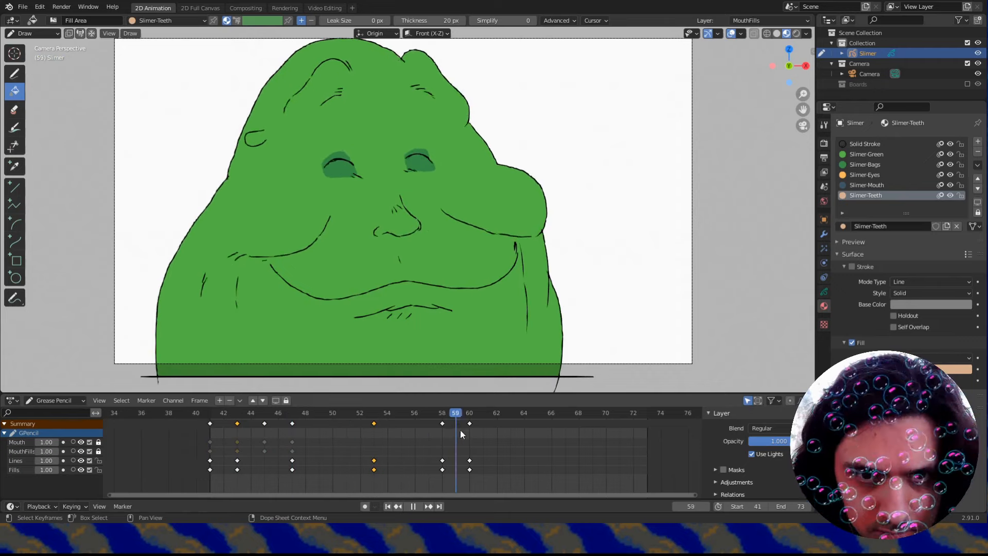
Duplicate the Lines and Fills keyframes of frame 58 to frame 65 and play back the shot.
{"action": "left_click", "coordinate": [442, 424]}
{"action": "key", "text": "shift+d"}
{"action": "left_click", "coordinate": [538, 446]}
{"action": "left_click", "coordinate": [454, 414]}
{"action": "key", "text": "space"}
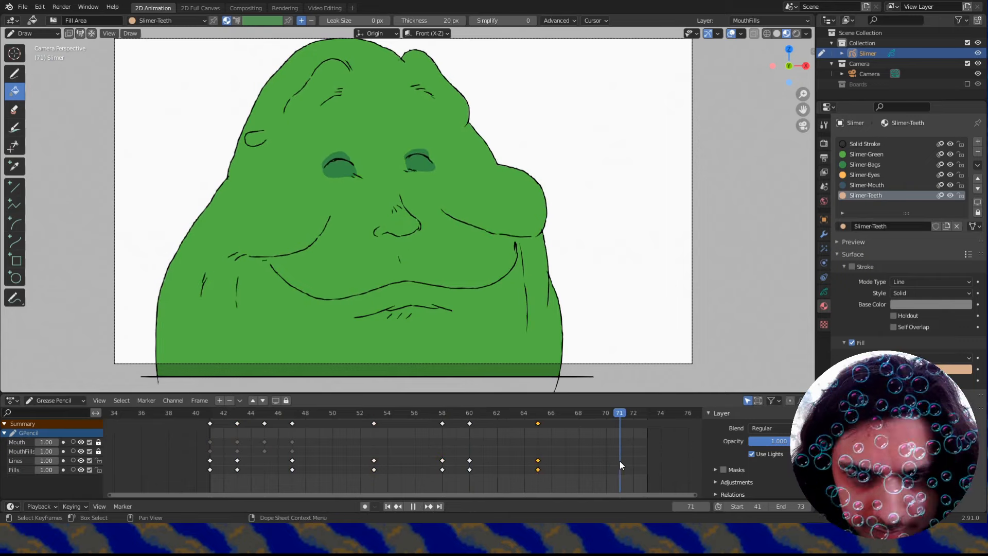
{"action": "key", "text": "space"}
{"action": "key", "text": "space"}
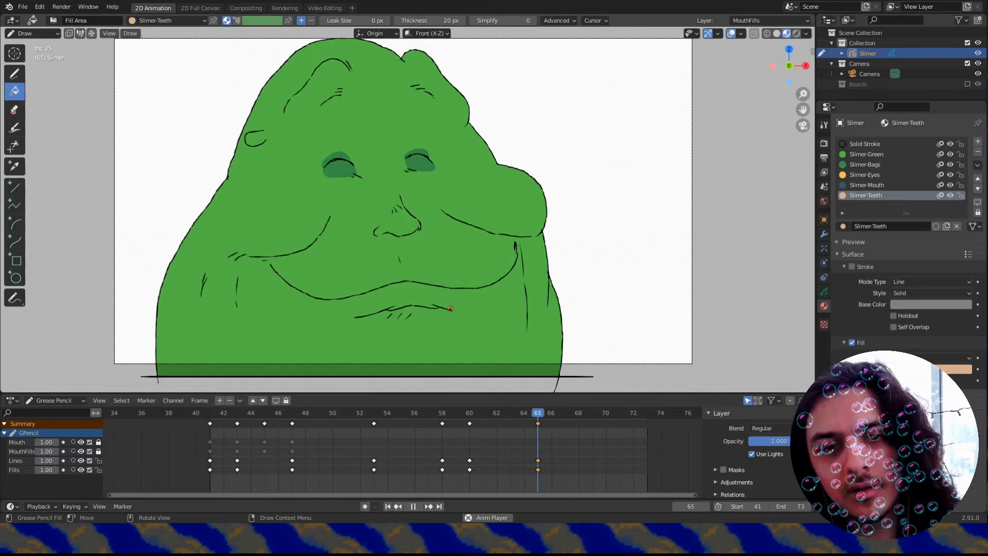
{"action": "key", "text": "Escape"}
At frame 60, switch Slimer to Edit Mode and select the lower eye-bag fill of the left-hand eye.
{"action": "left_click", "coordinate": [467, 417]}
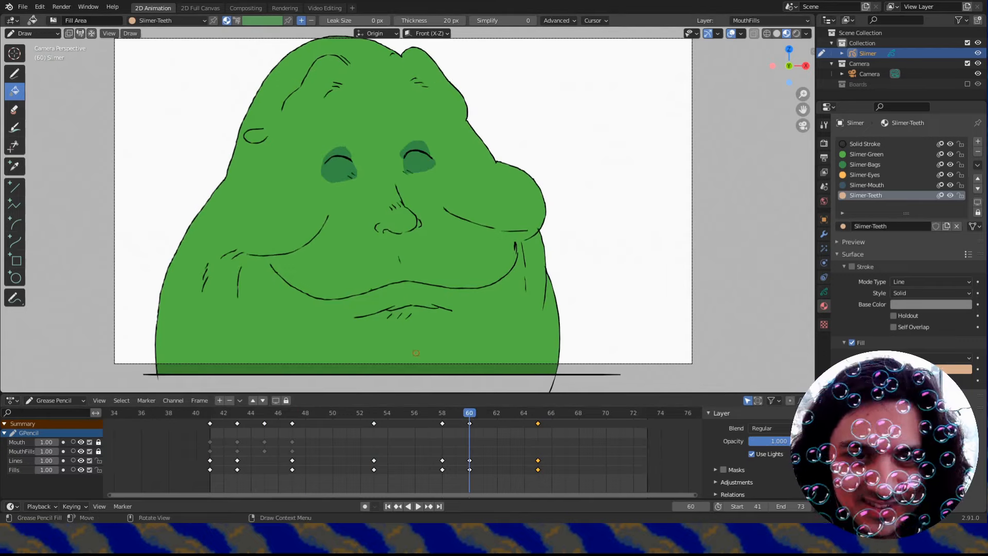
{"action": "scroll", "coordinate": [415, 264], "scroll_direction": "up", "scroll_amount": 1}
{"action": "middle_click_drag", "start_coordinate": [392, 191], "coordinate": [415, 240], "text": "shift"}
{"action": "scroll", "coordinate": [415, 239], "scroll_direction": "up", "scroll_amount": 2}
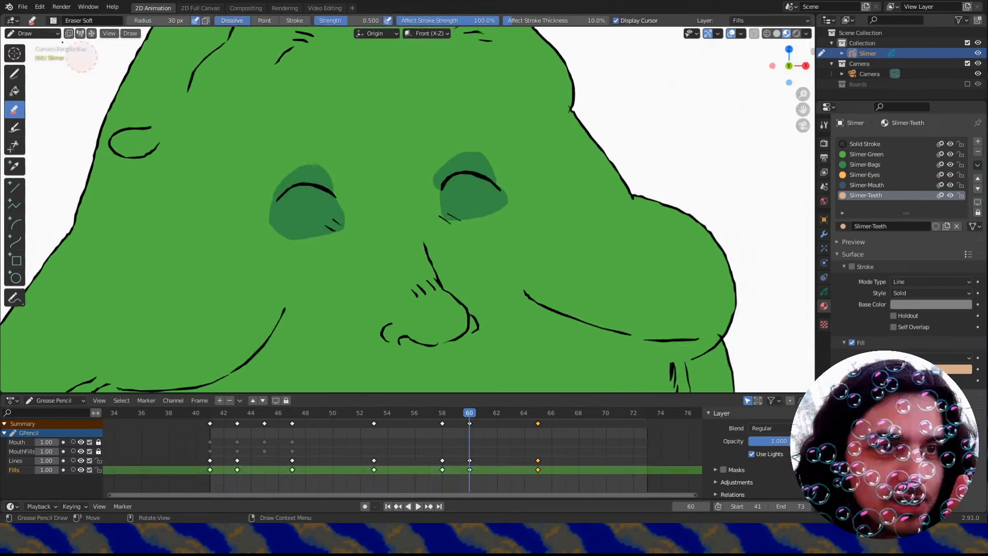
{"action": "left_click", "coordinate": [30, 34]}
{"action": "left_click", "coordinate": [31, 58]}
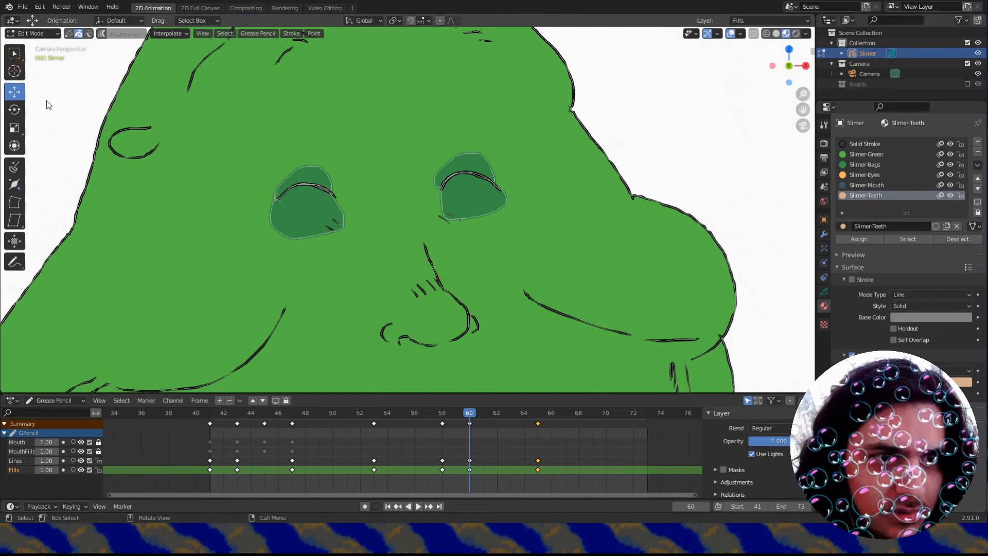
{"action": "left_click", "coordinate": [299, 245]}
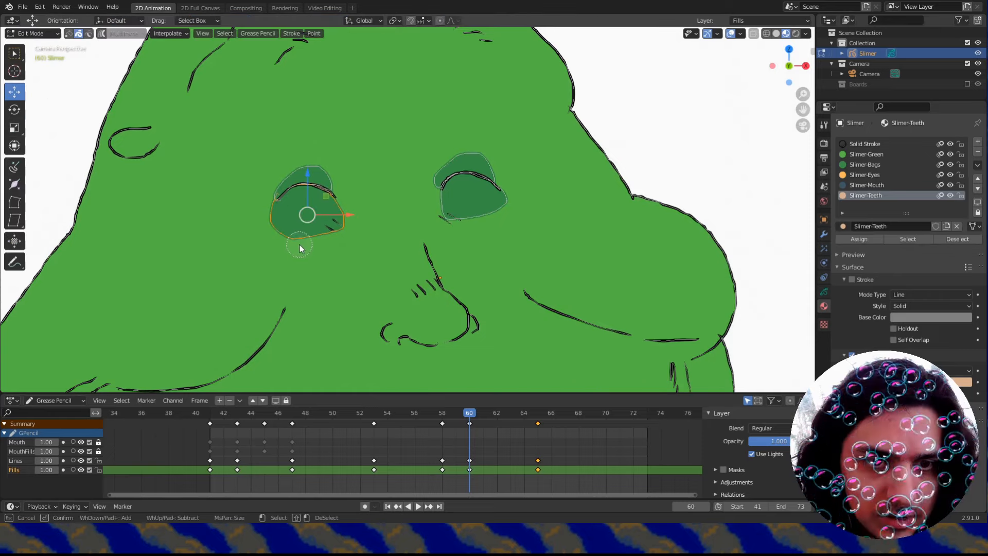
{"action": "right_click", "coordinate": [299, 245]}
Try to flatten the selected eye-bag fill and move it up, then undo these changes.
{"action": "key", "text": "s"}
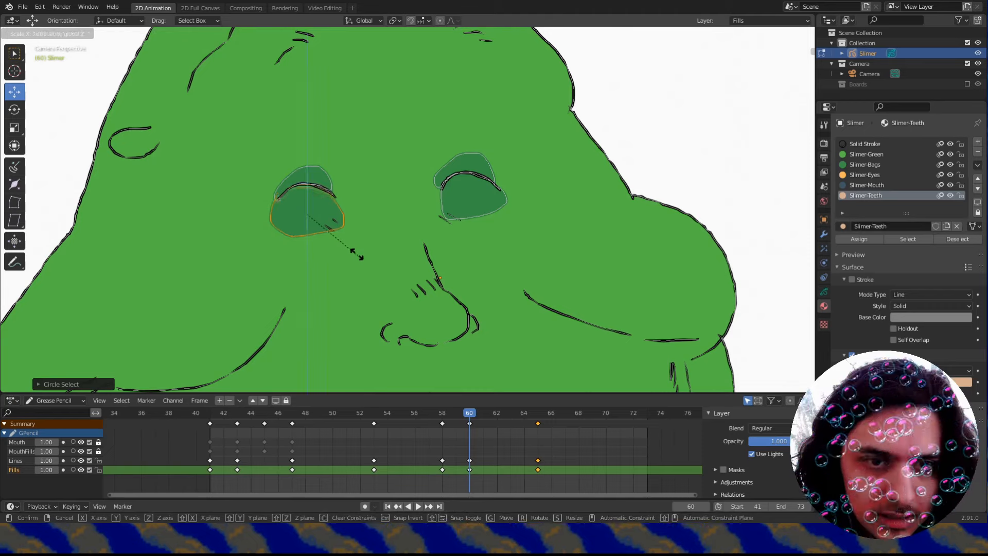
{"action": "left_click", "coordinate": [359, 249]}
{"action": "key", "text": "g"}
{"action": "left_click", "coordinate": [363, 187]}
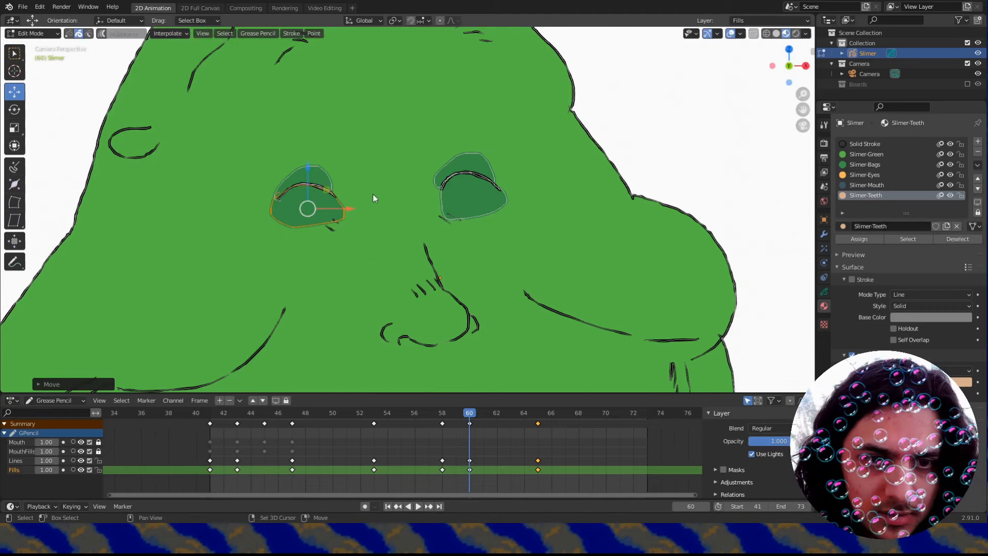
{"action": "key", "text": "a"}
{"action": "key", "text": "c"}
{"action": "right_click", "coordinate": [496, 238]}
{"action": "key", "text": "ctrl+z"}
{"action": "key", "text": "ctrl+z"}
{"action": "key", "text": "ctrl+z"}
{"action": "key", "text": "ctrl+z"}
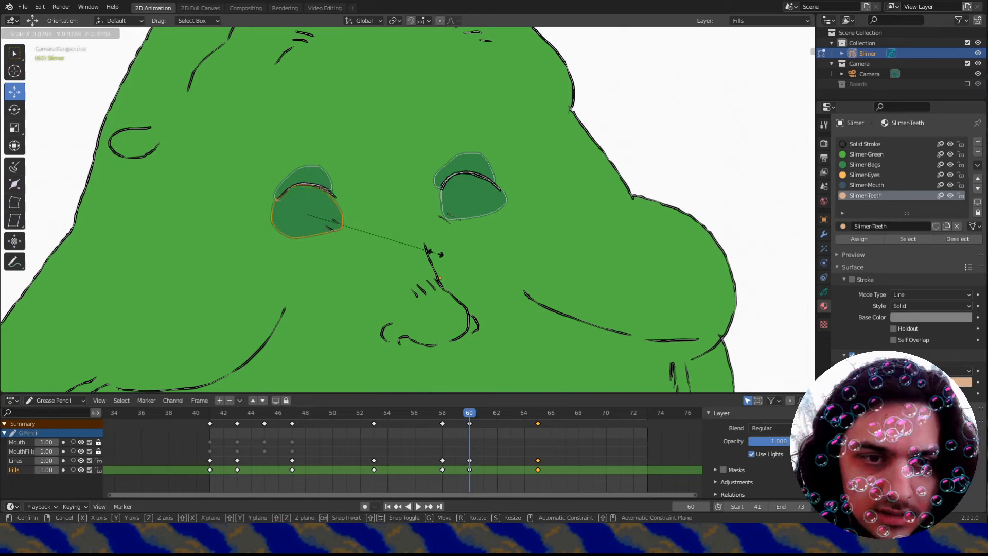
Scale the left-hand lower eye-bag fill down along Z and move it up against the closed eyelid.
{"action": "key", "text": "s"}
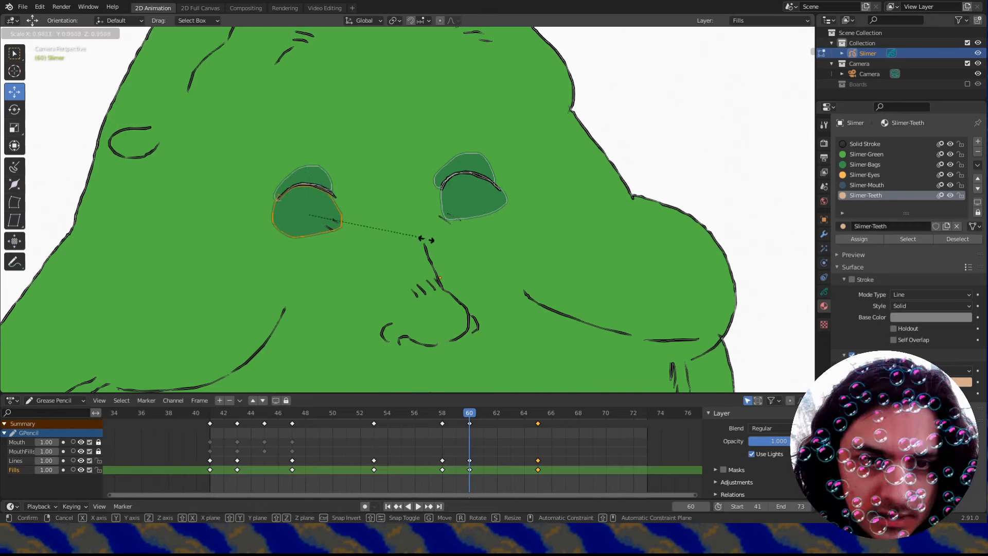
{"action": "key", "text": "z"}
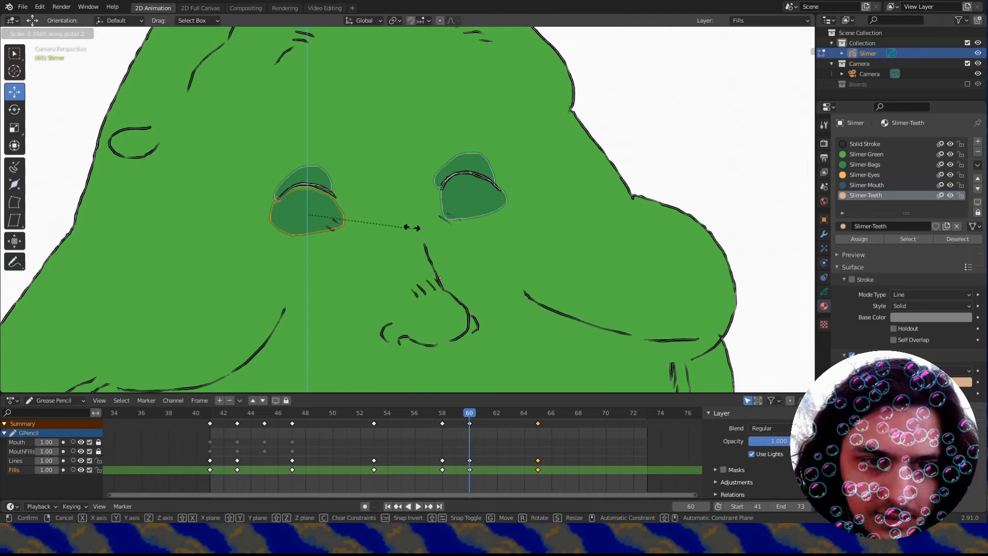
{"action": "left_click", "coordinate": [396, 222]}
{"action": "key", "text": "g"}
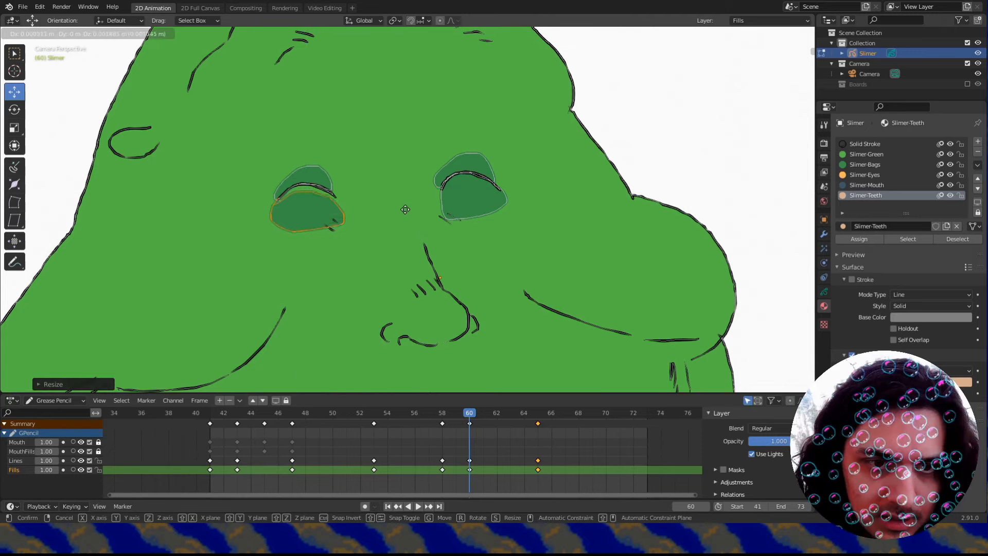
{"action": "left_click", "coordinate": [414, 141]}
Scale the right-hand eye's lower eye-bag fill down along Z and move it up under its eyelid line.
{"action": "key", "text": "a"}
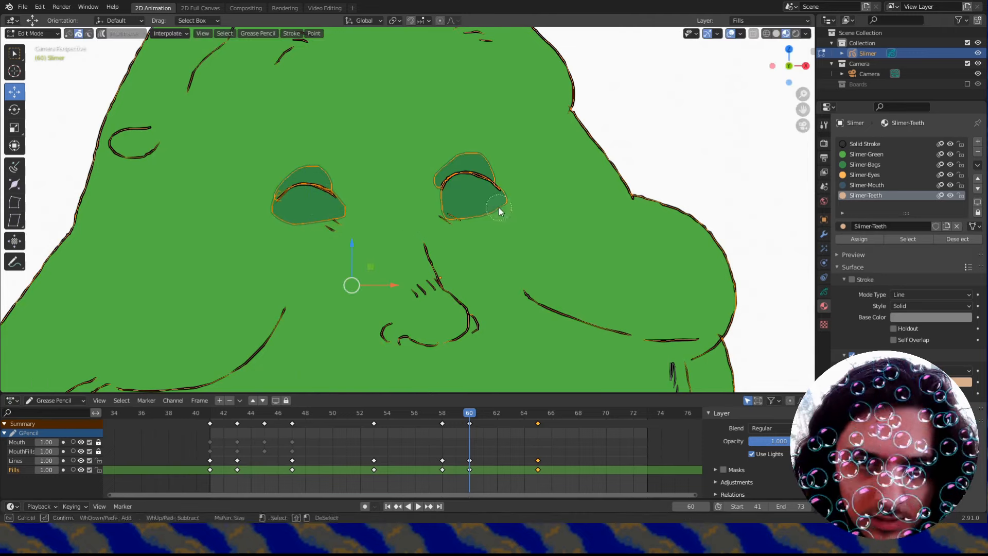
{"action": "key", "text": "alt+a"}
{"action": "key", "text": "c"}
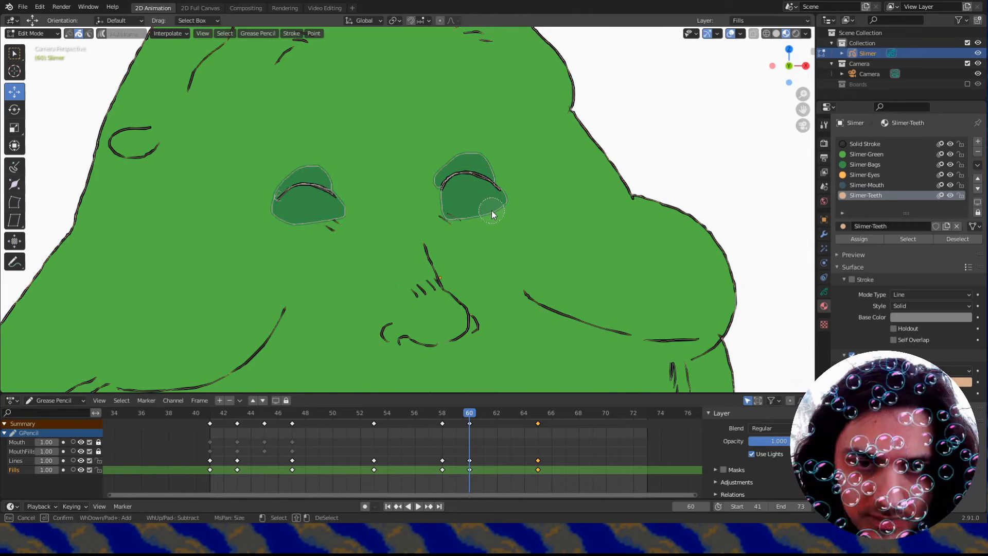
{"action": "left_click", "coordinate": [489, 212]}
{"action": "right_click", "coordinate": [556, 235]}
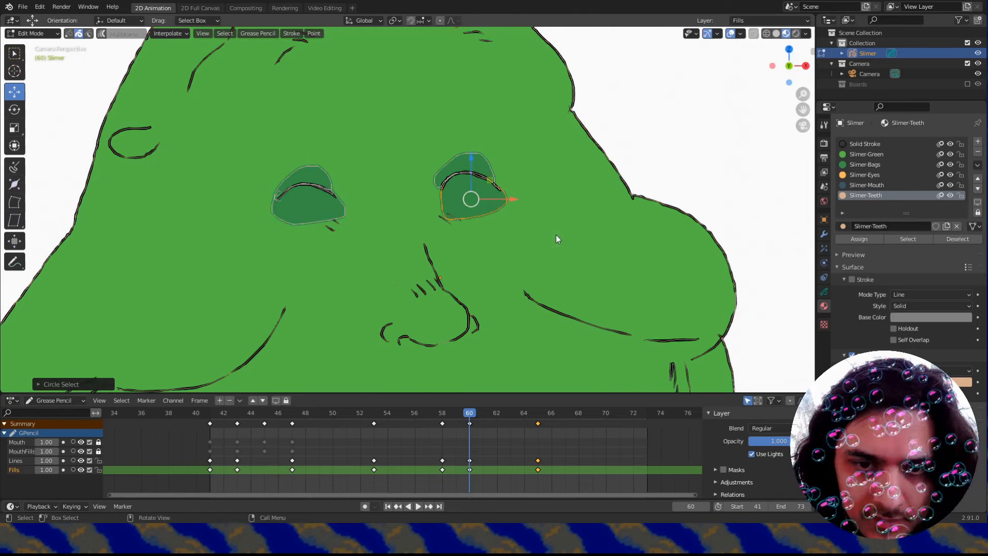
{"action": "key", "text": "s"}
{"action": "key", "text": "z"}
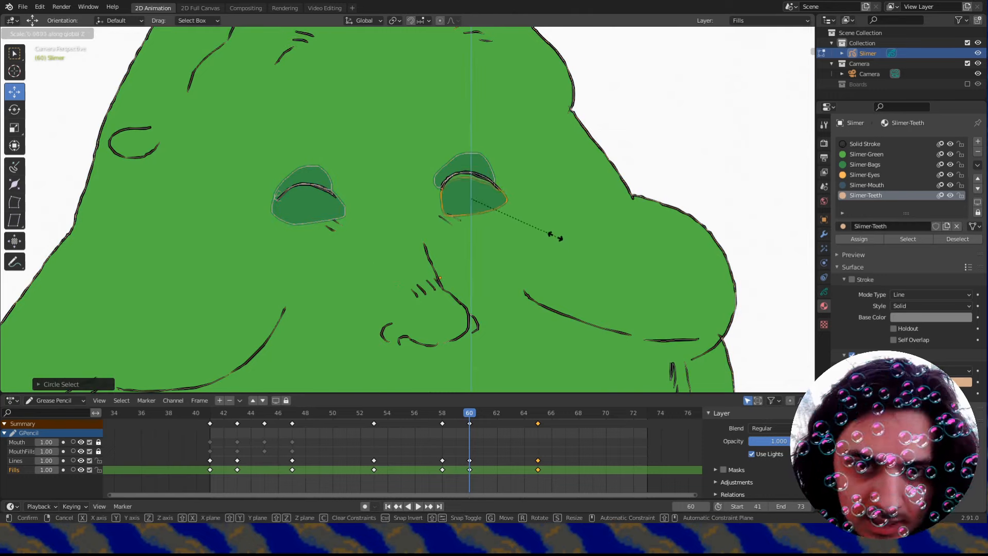
{"action": "left_click", "coordinate": [547, 232]}
{"action": "key", "text": "g"}
{"action": "key", "text": "z"}
{"action": "left_click", "coordinate": [544, 174]}
{"action": "key", "text": "g"}
{"action": "left_click", "coordinate": [508, 199]}
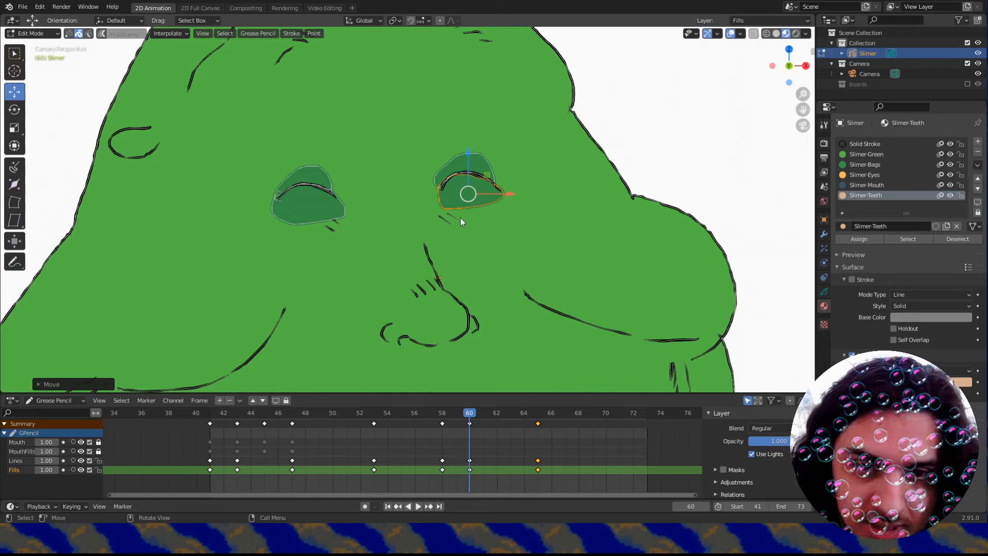
{"action": "key", "text": "r"}
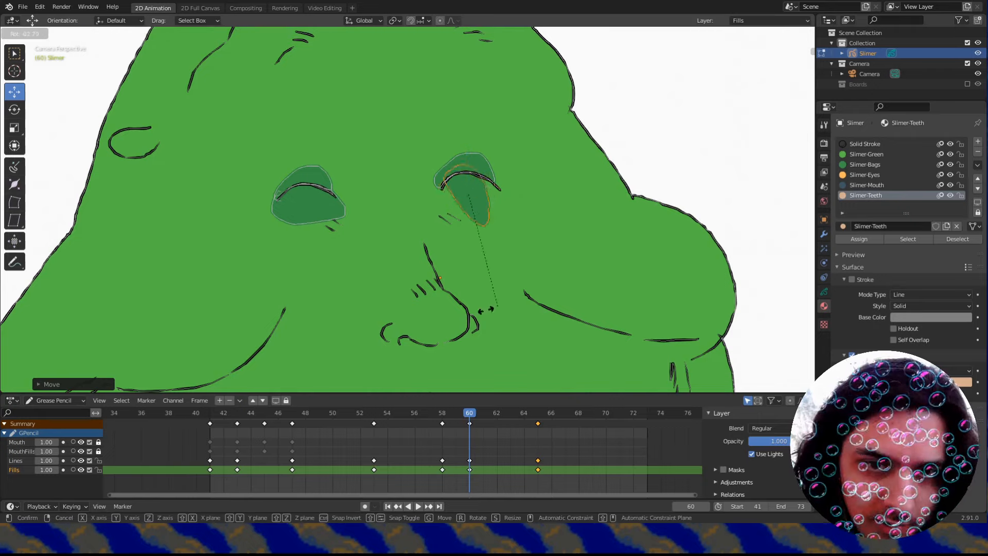
{"action": "right_click", "coordinate": [549, 214]}
Return Slimer to Draw mode and play back the shot with the corrected eye bags.
{"action": "scroll", "coordinate": [352, 208], "scroll_direction": "down", "scroll_amount": 2}
{"action": "left_click", "coordinate": [42, 34]}
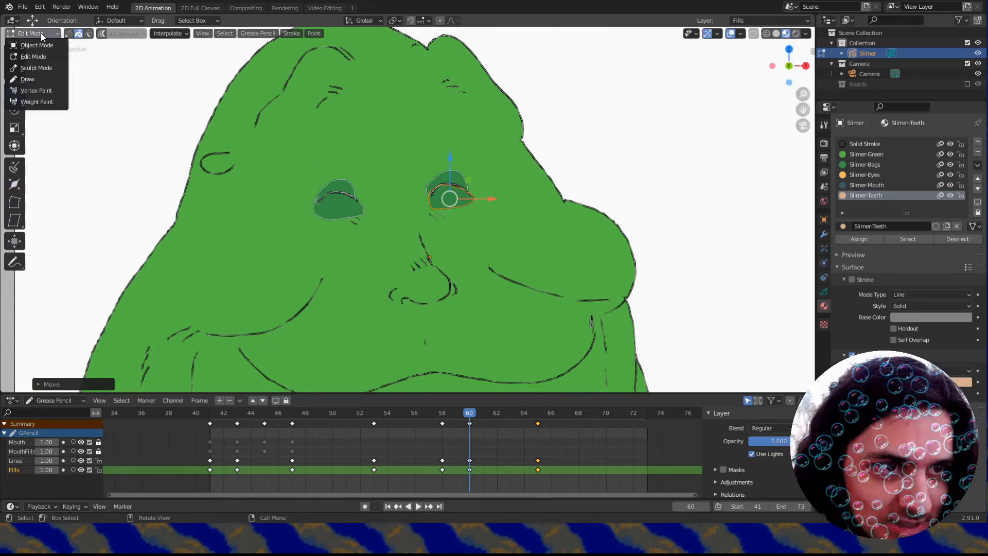
{"action": "left_click", "coordinate": [30, 83]}
{"action": "scroll", "coordinate": [367, 117], "scroll_direction": "down", "scroll_amount": 3}
{"action": "key", "text": "space"}
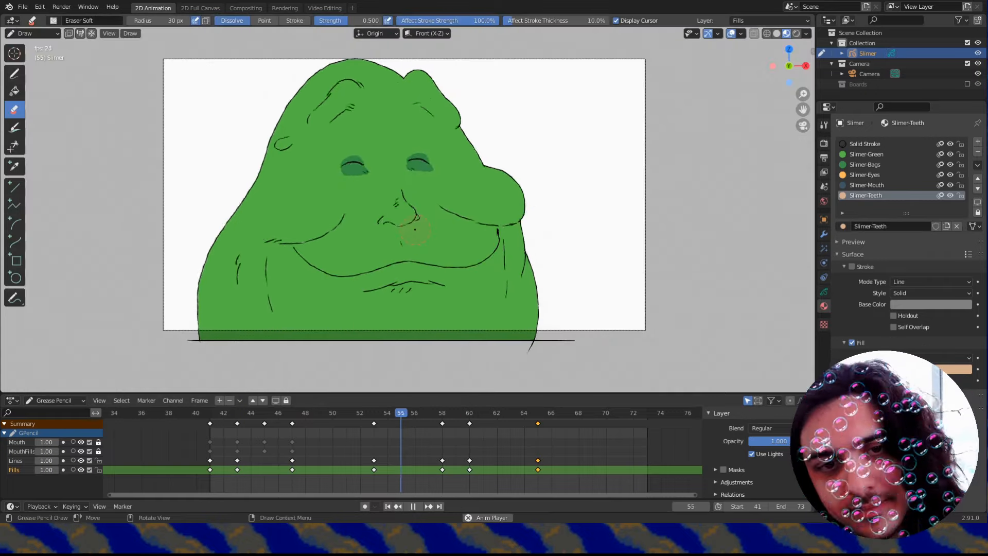
{"action": "key", "text": "Escape"}
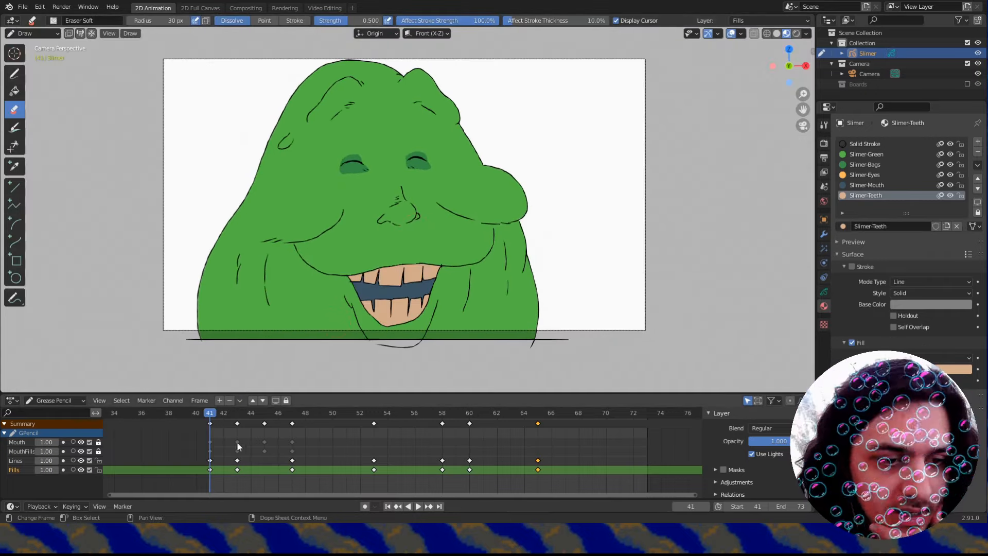
Unlock the Mouth and MouthFills layers and lock the Lines and Fills layers.
{"action": "mouse_move", "coordinate": [97, 461]}
{"action": "left_mouse_down"}
{"action": "mouse_move", "coordinate": [101, 472]}
{"action": "mouse_move", "coordinate": [99, 452]}
{"action": "left_mouse_up"}
{"action": "scroll", "coordinate": [253, 453], "scroll_direction": "up", "scroll_amount": 1}
{"action": "scroll", "coordinate": [241, 439], "scroll_direction": "up", "scroll_amount": 1}
Try to shift the Mouth and MouthFills keyframes of frames 41 to 47 eight frames later.
{"action": "left_click_drag", "start_coordinate": [220, 418], "coordinate": [271, 427]}
{"action": "left_click_drag", "start_coordinate": [344, 431], "coordinate": [200, 409]}
{"action": "key", "text": "g"}
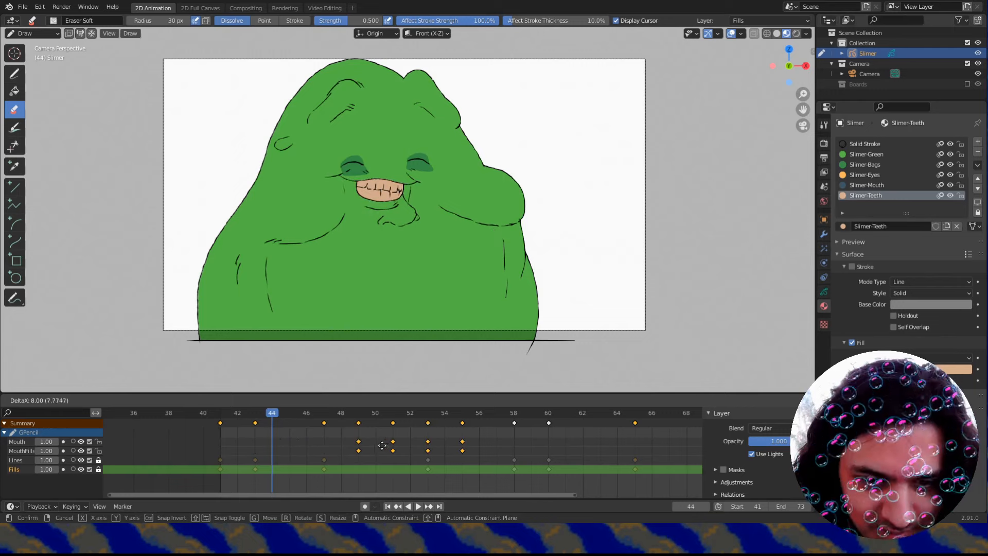
{"action": "right_click", "coordinate": [349, 451]}
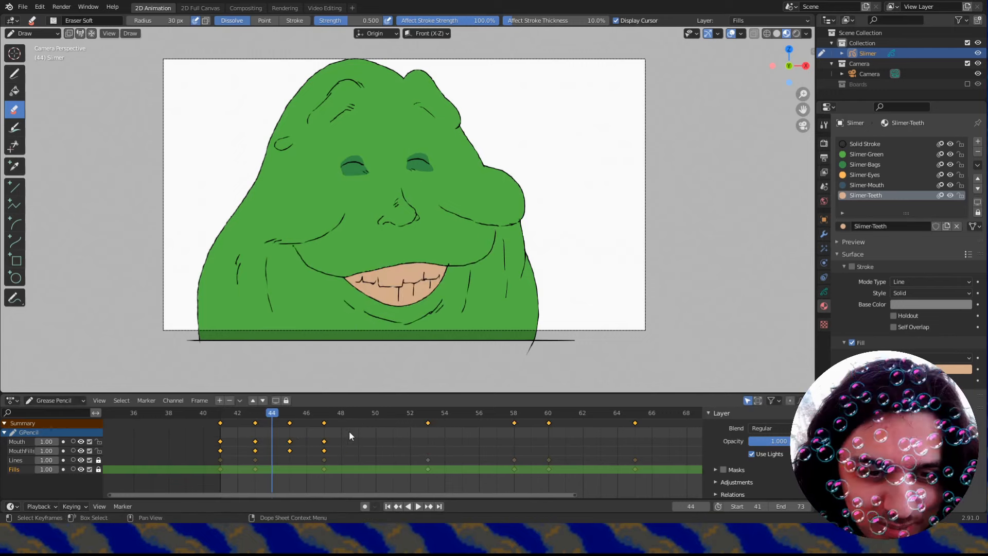
{"action": "left_click_drag", "start_coordinate": [348, 428], "coordinate": [189, 406]}
{"action": "key", "text": "g"}
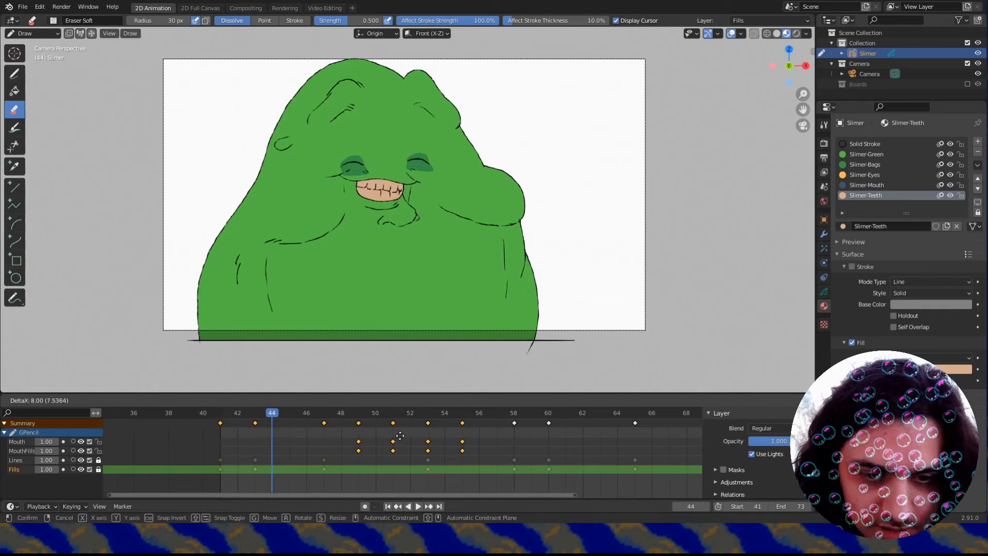
{"action": "left_click", "coordinate": [406, 439]}
{"action": "left_click_drag", "start_coordinate": [340, 418], "coordinate": [467, 426]}
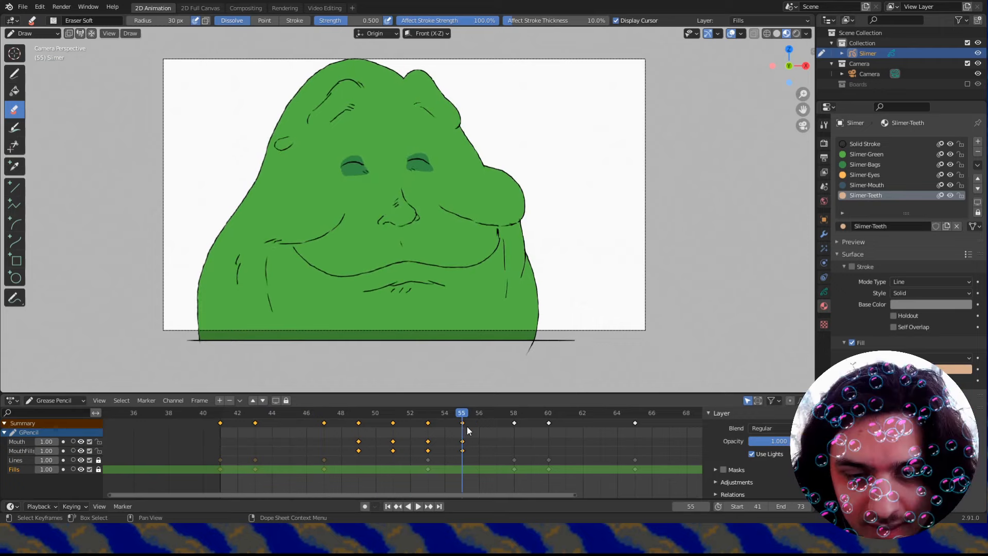
Move the last mouth keyframes to frame 53, duplicate the frame 43 mouth keyframes to frame 47, and play them back.
{"action": "left_click", "coordinate": [460, 424]}
{"action": "key", "text": "g"}
{"action": "left_click", "coordinate": [256, 423]}
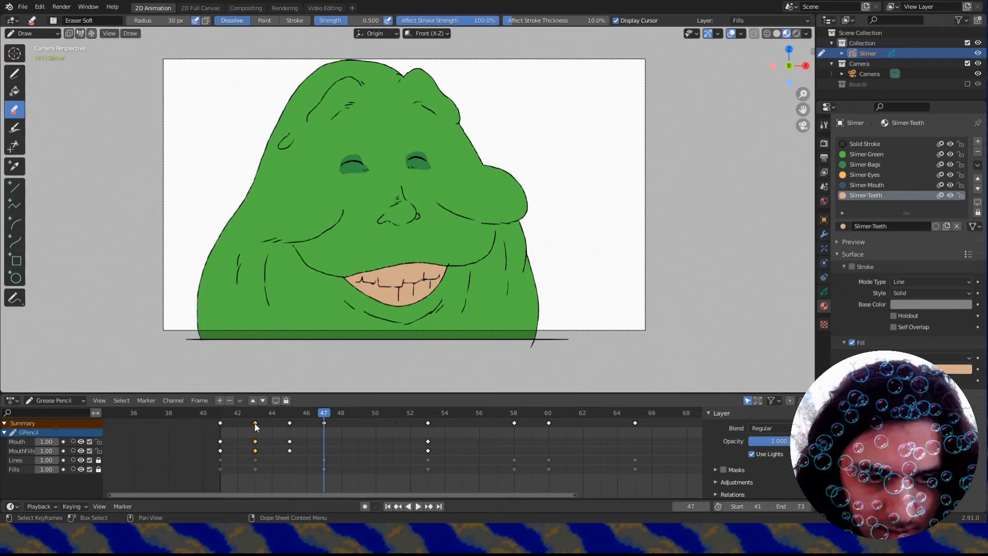
{"action": "key", "text": "shift+d"}
{"action": "left_click", "coordinate": [326, 427]}
{"action": "key", "text": "shift+Left"}
{"action": "key", "text": "space"}
{"action": "key", "text": "space"}
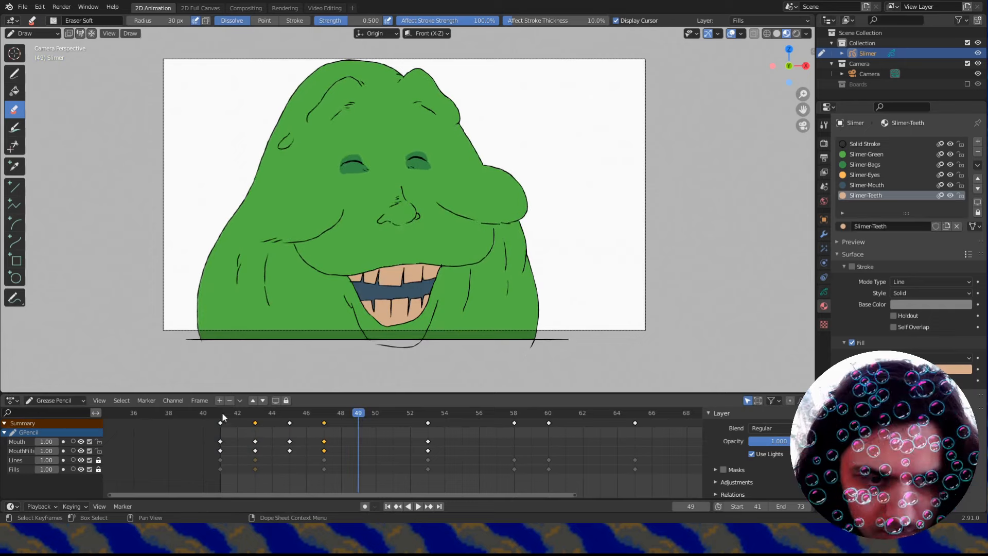
Duplicate the Mouth and MouthFills keyframes of frame 41 to frame 50.
{"action": "left_click", "coordinate": [221, 412]}
{"action": "left_click", "coordinate": [221, 423]}
{"action": "key", "text": "shift+d"}
{"action": "left_click", "coordinate": [357, 433]}
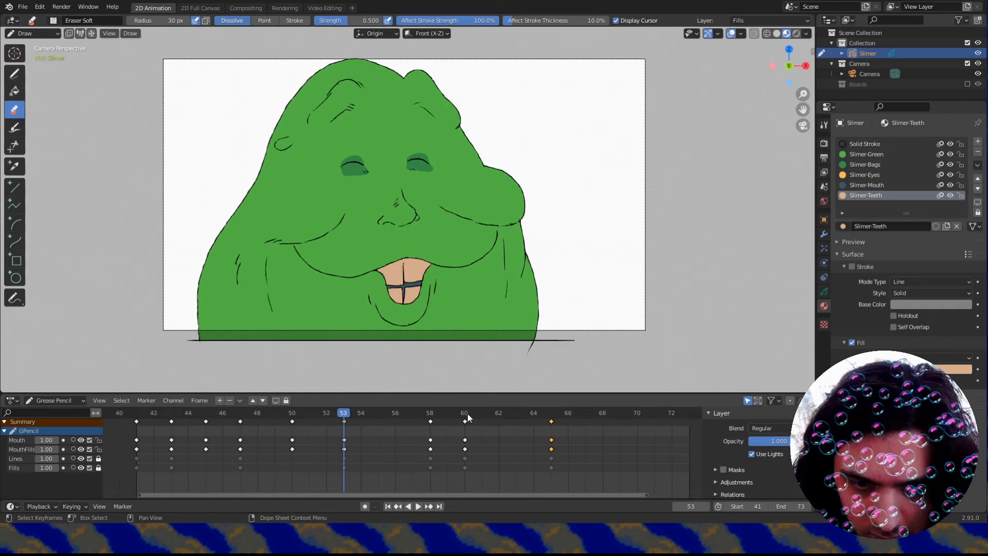
Duplicate the closed-teeth smile keyframes on Mouth and MouthFills to frame 70 and check them in the timeline.
{"action": "scroll", "coordinate": [592, 448], "scroll_direction": "down", "scroll_amount": 3}
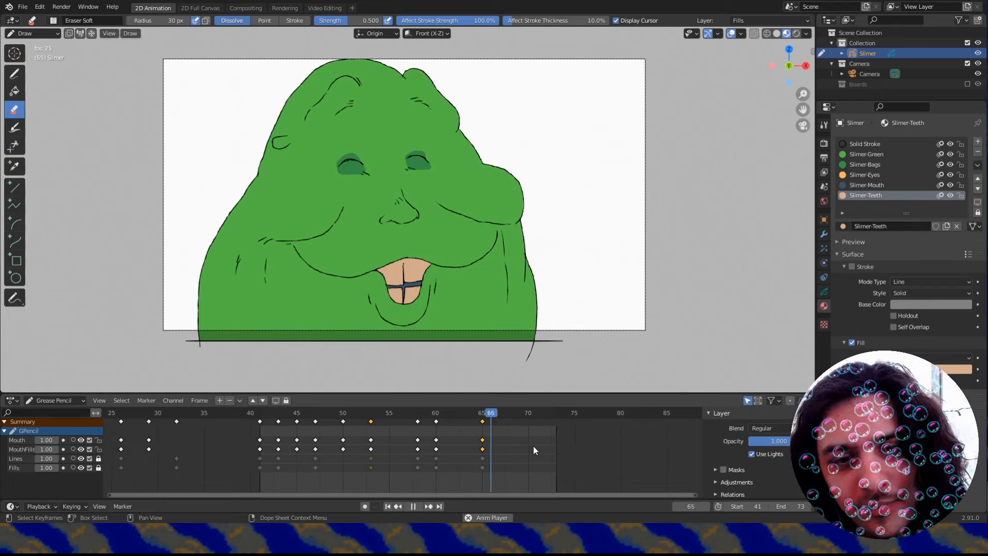
{"action": "key", "text": "Escape"}
{"action": "left_click_drag", "start_coordinate": [409, 409], "coordinate": [301, 419]}
{"action": "key", "text": "shift+d"}
{"action": "left_click", "coordinate": [522, 438]}
{"action": "left_click_drag", "start_coordinate": [490, 415], "coordinate": [532, 426]}
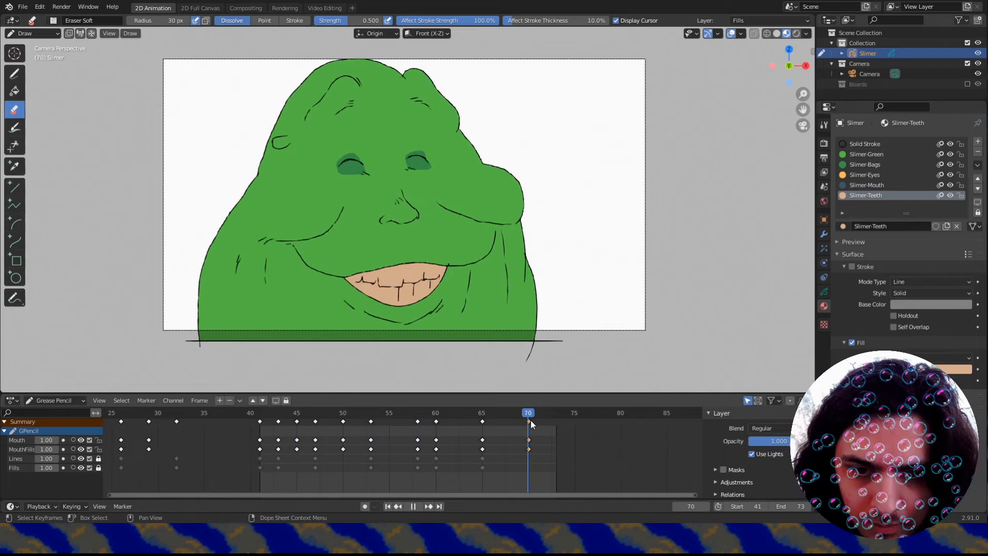
Play back the laughing close-up and compare the mouth position against the body between frames 57 and 60.
{"action": "key", "text": "space"}
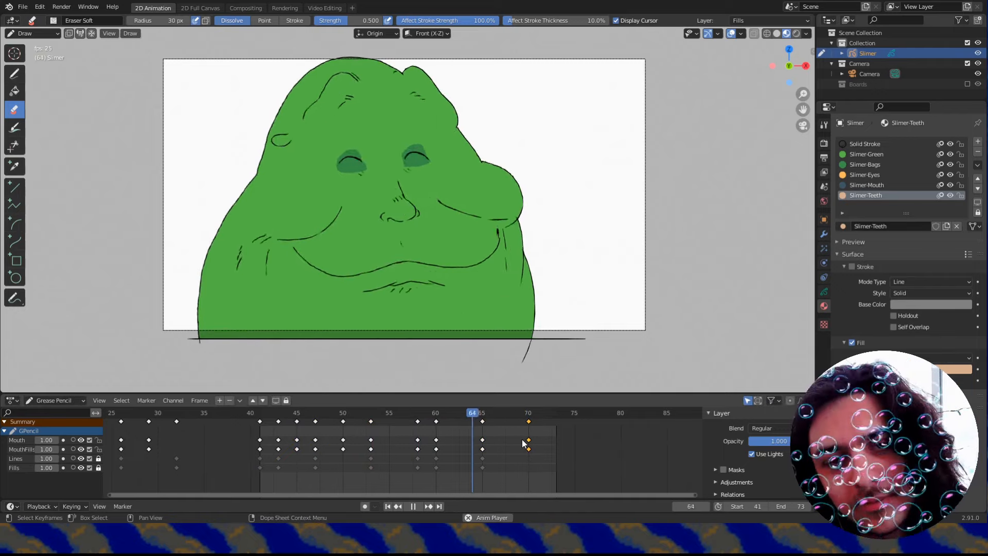
{"action": "key", "text": "Escape"}
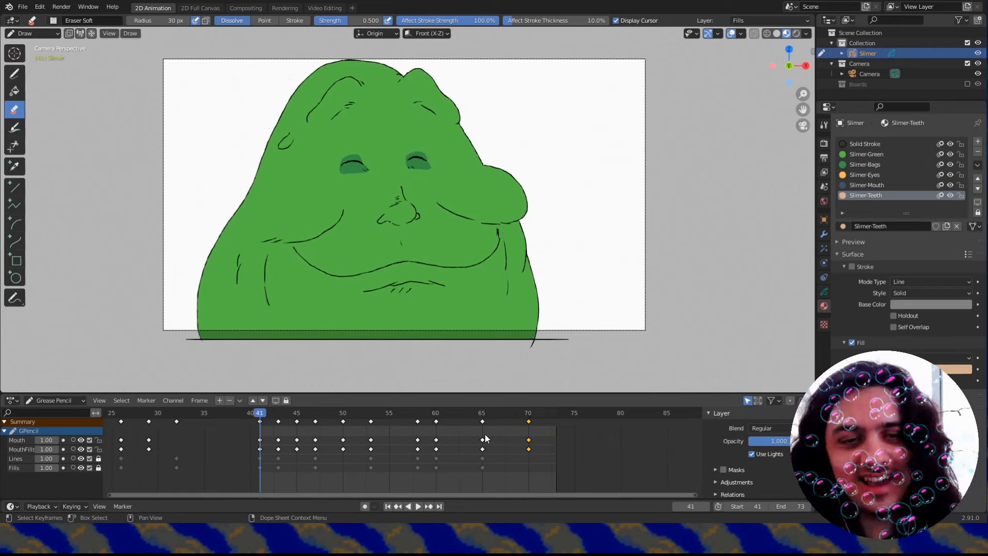
{"action": "left_click", "coordinate": [407, 410]}
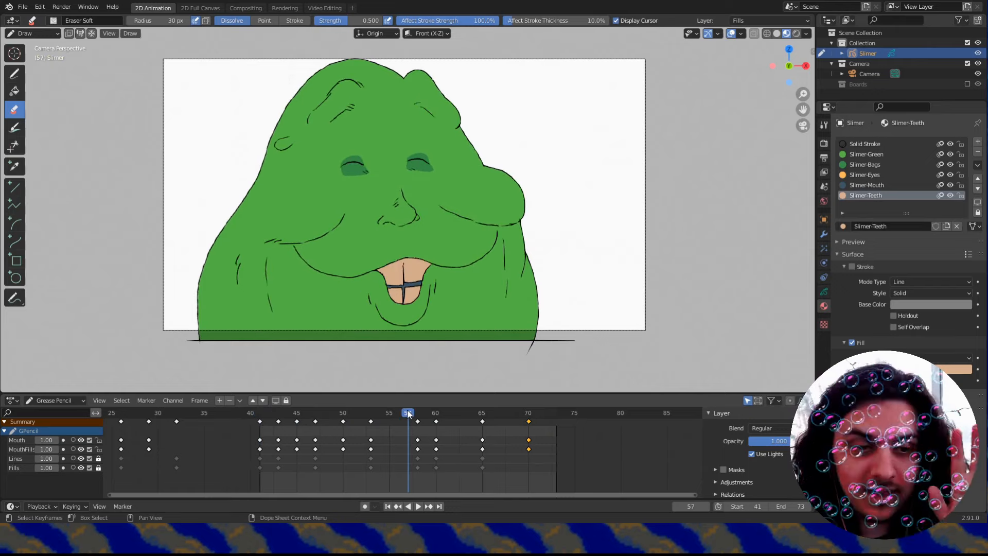
{"action": "key", "text": "Right"}
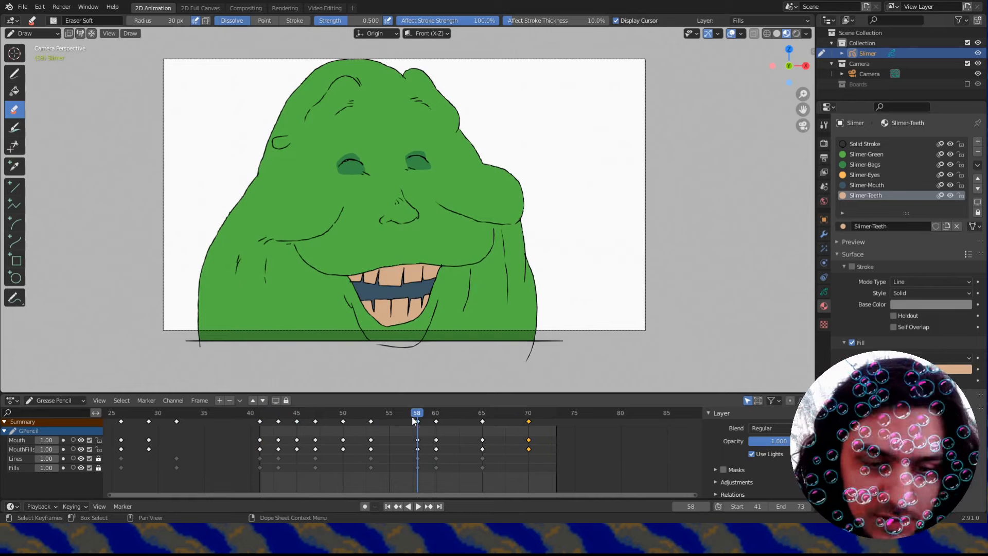
{"action": "scroll", "coordinate": [462, 452], "scroll_direction": "up", "scroll_amount": 3}
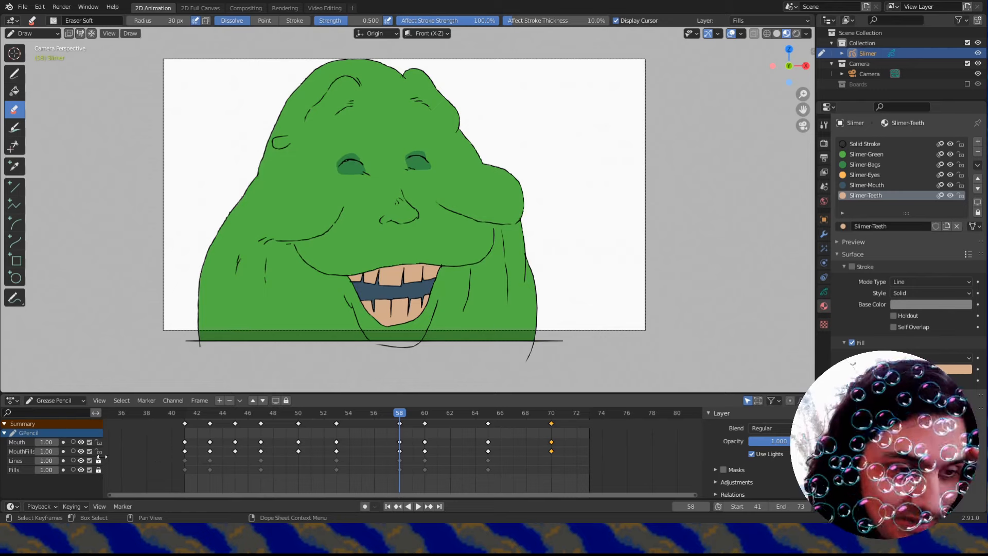
{"action": "key", "text": "Left"}
{"action": "key", "text": "Right"}
{"action": "key", "text": "Left"}
{"action": "key", "text": "Right"}
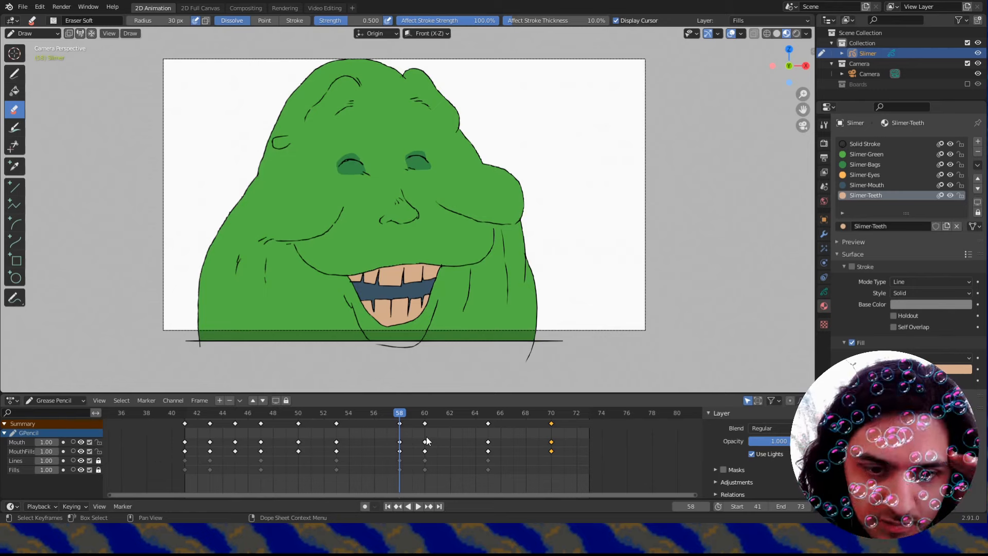
{"action": "left_click", "coordinate": [423, 412]}
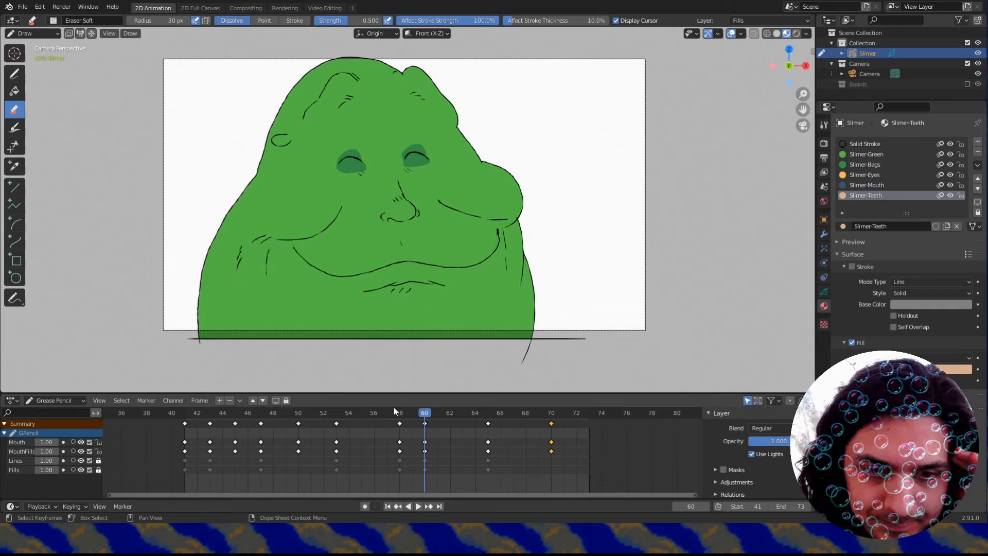
{"action": "left_click", "coordinate": [400, 414]}
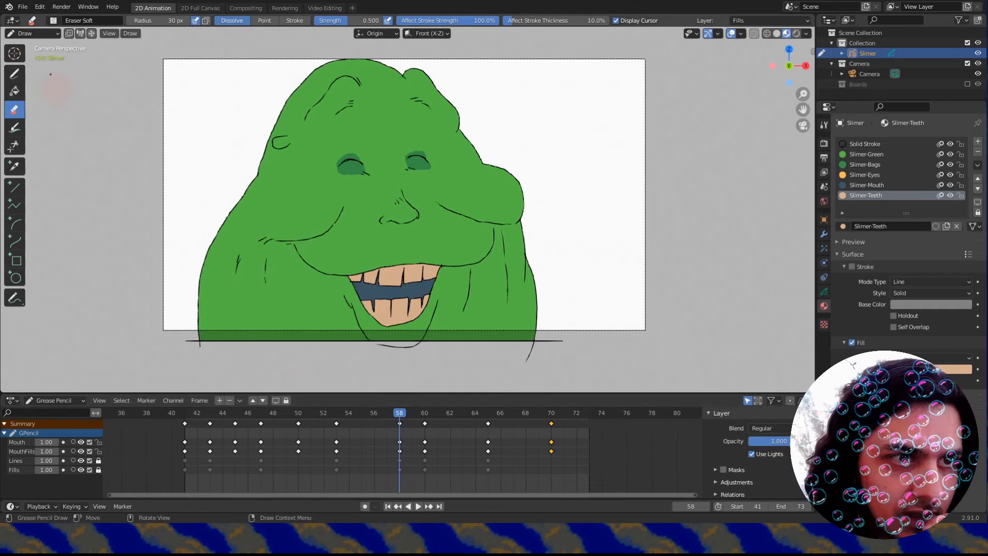
In Edit Mode, select all mouth strokes at frame 58 and move them slightly up on the face.
{"action": "left_click", "coordinate": [32, 33]}
{"action": "left_click", "coordinate": [36, 59]}
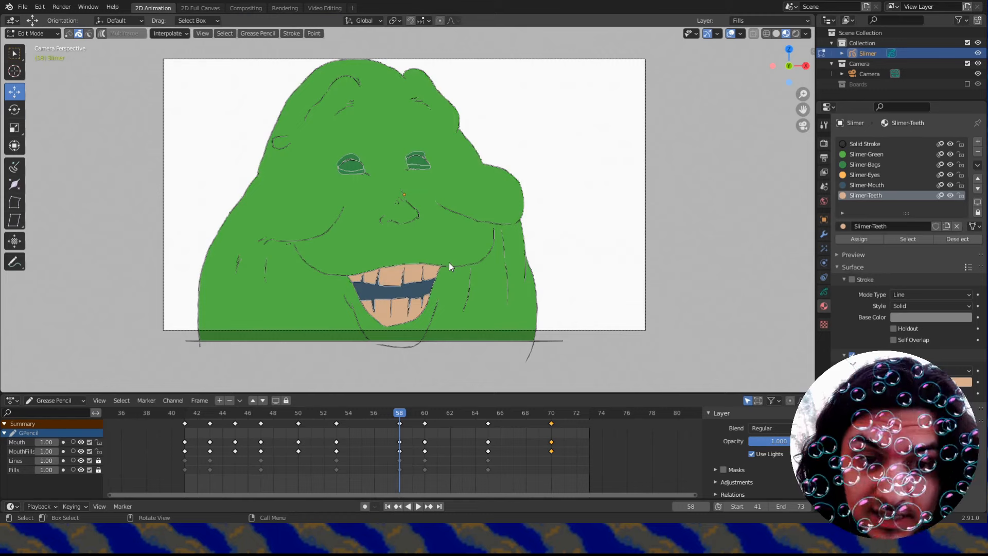
{"action": "key", "text": "a"}
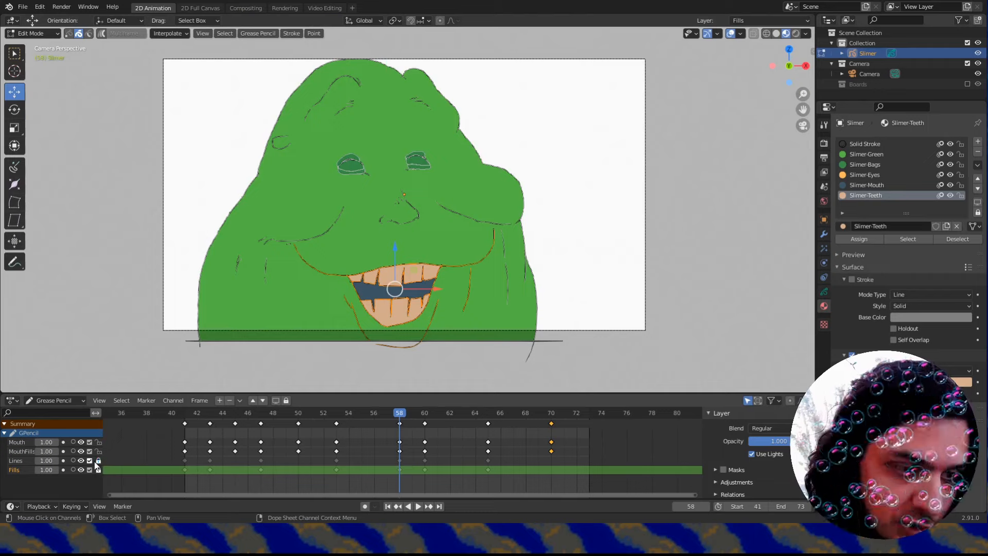
{"action": "scroll", "coordinate": [463, 278], "scroll_direction": "up", "scroll_amount": 4}
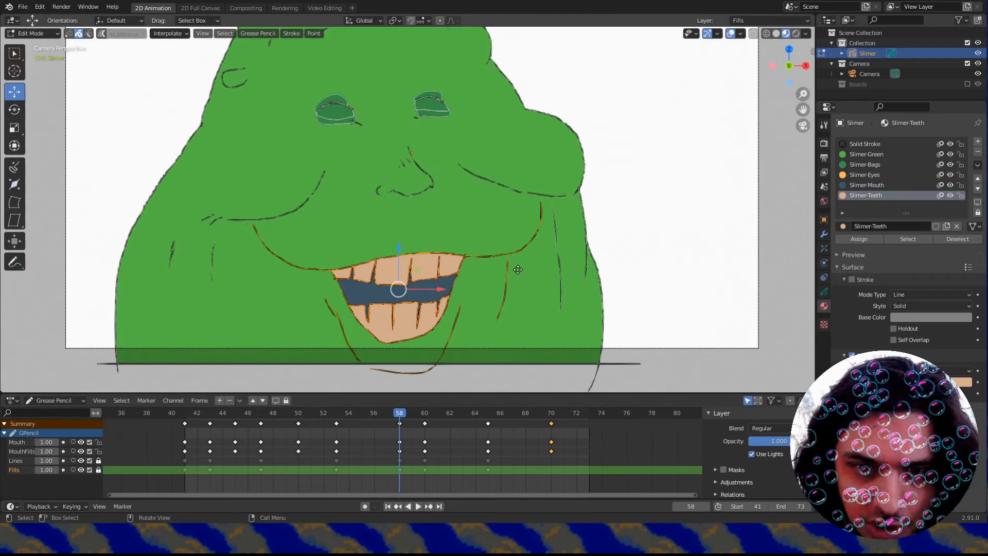
{"action": "key", "text": "g"}
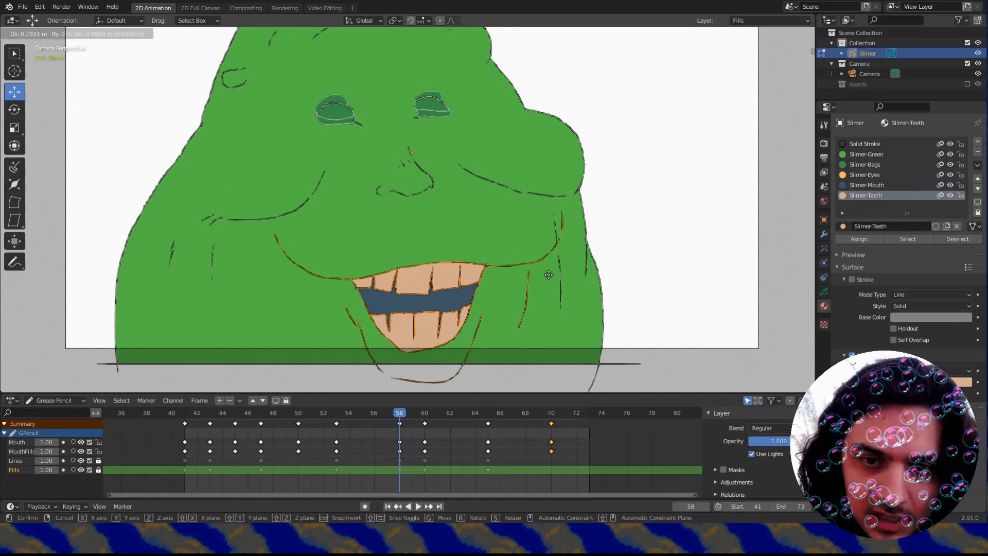
{"action": "left_click", "coordinate": [509, 272]}
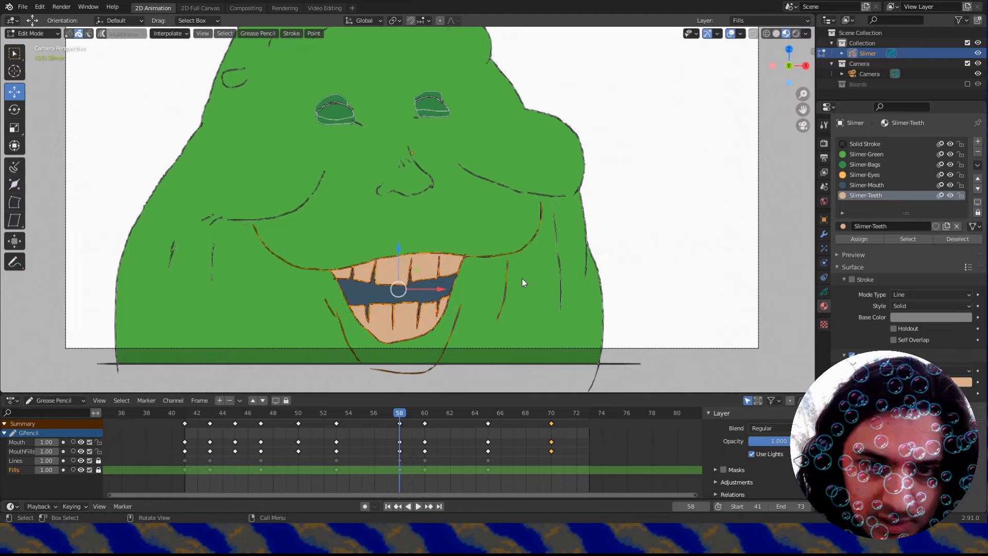
{"action": "key", "text": "g"}
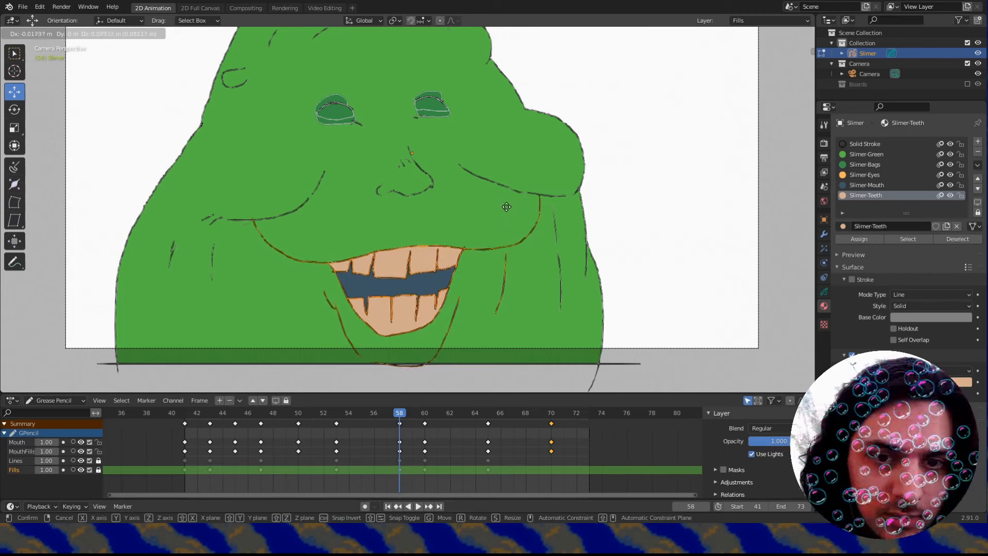
{"action": "left_click", "coordinate": [508, 212]}
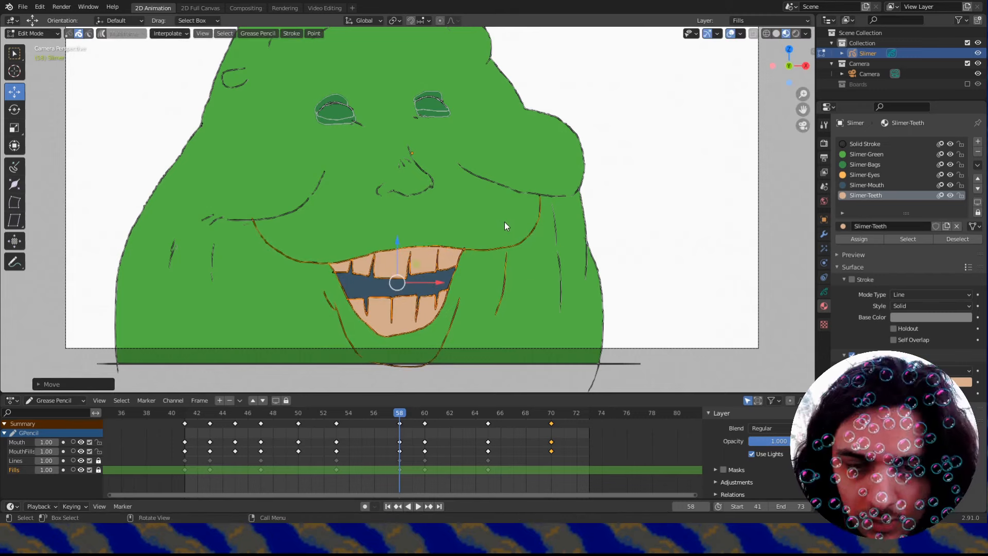
Move the closed-mouth strokes at frame 60 slightly up to follow the body pose.
{"action": "key", "text": "Up"}
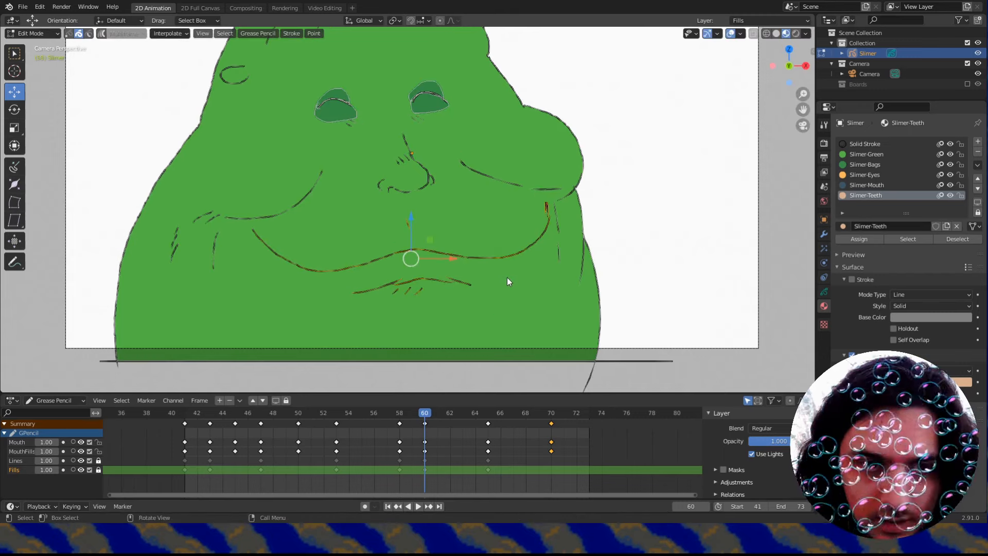
{"action": "key", "text": "g"}
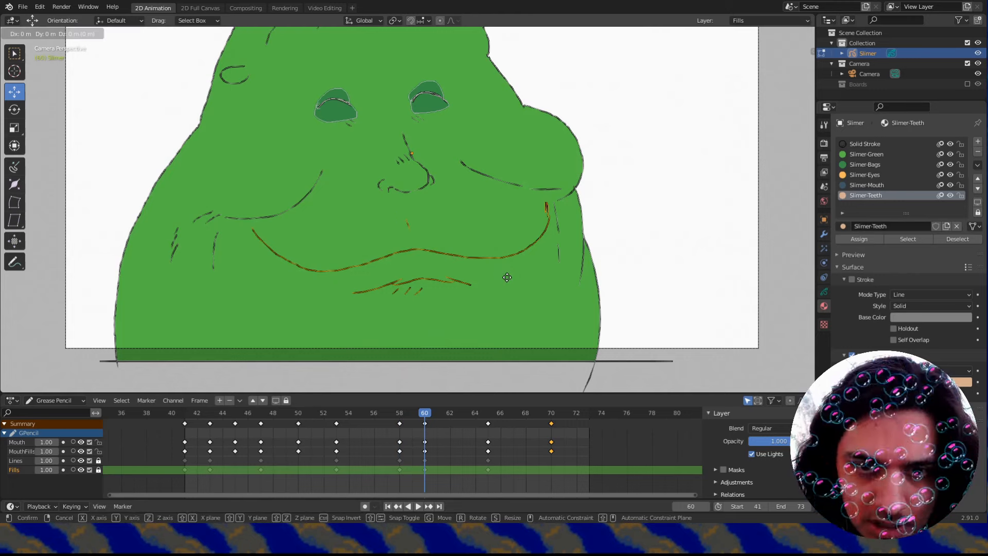
{"action": "left_click", "coordinate": [514, 175]}
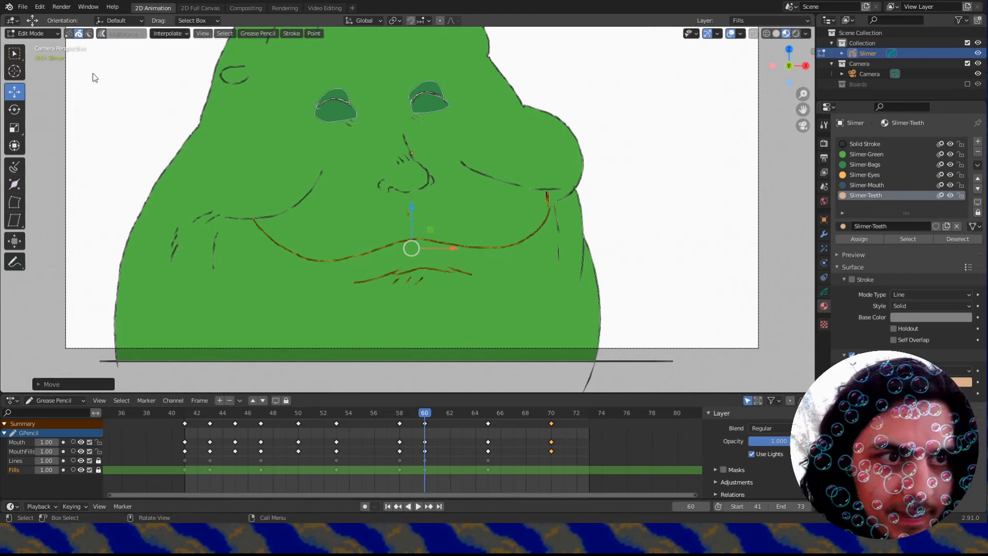
Try to raise the mouth strokes separately at frames 65 and 70, and undo both moves.
{"action": "left_click", "coordinate": [487, 412]}
{"action": "key", "text": "g"}
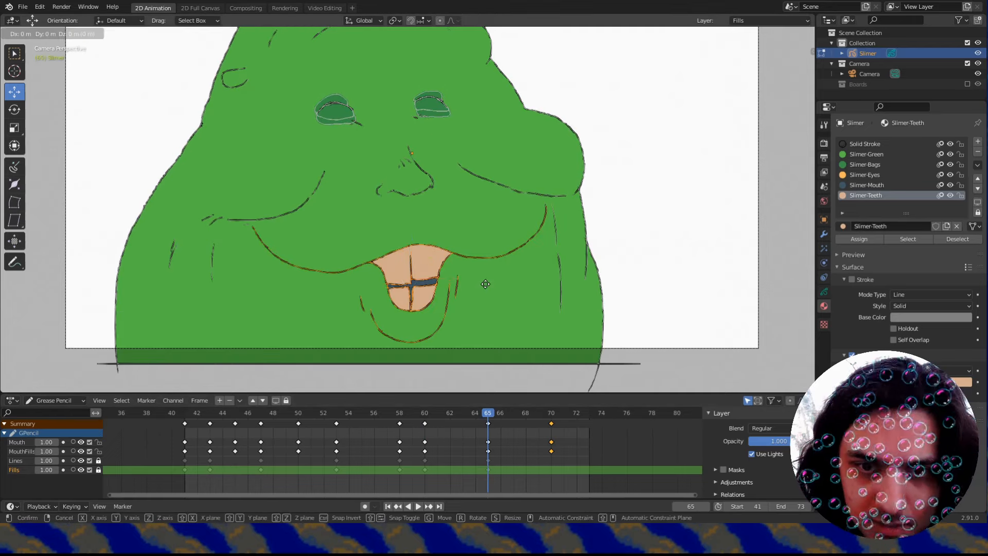
{"action": "left_click", "coordinate": [492, 218]}
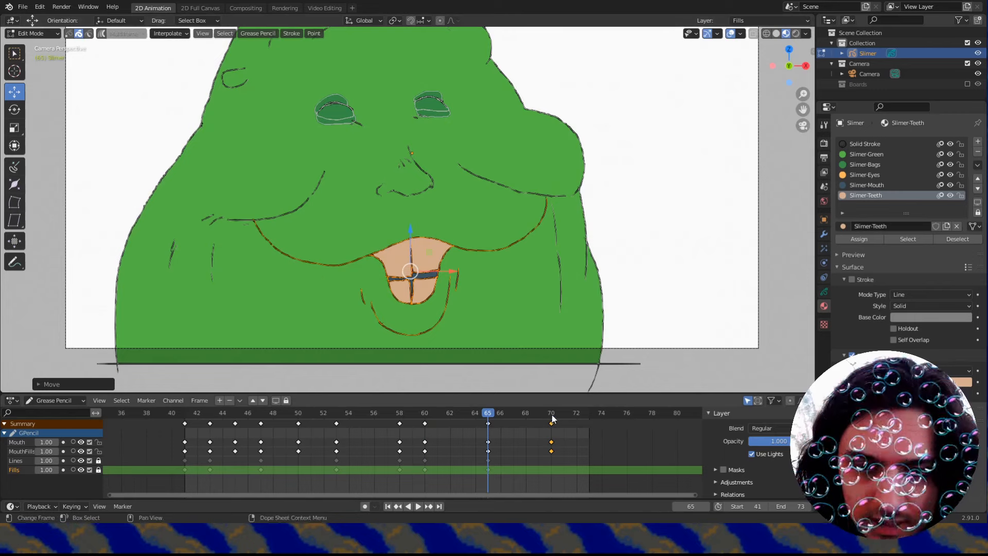
{"action": "key", "text": "Up"}
{"action": "key", "text": "g"}
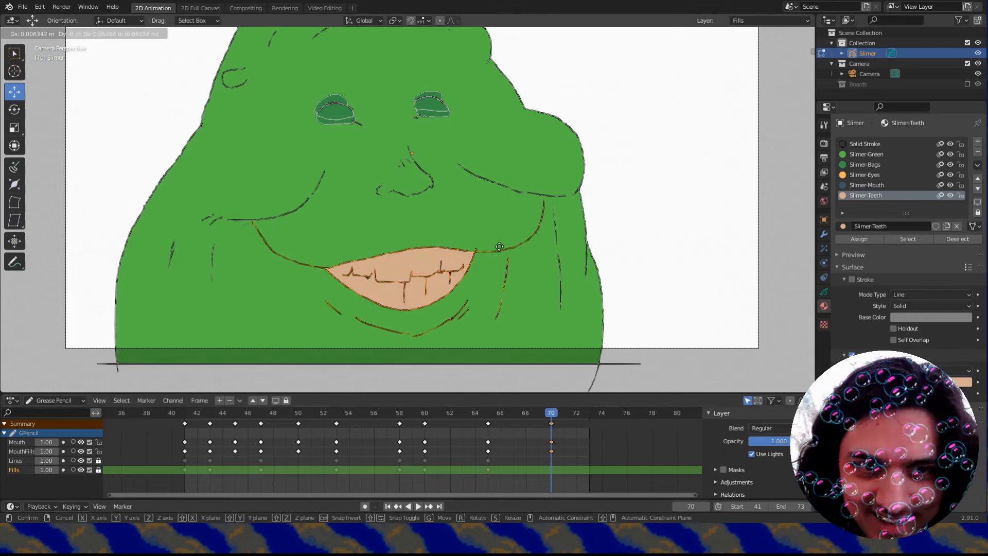
{"action": "left_click", "coordinate": [491, 218]}
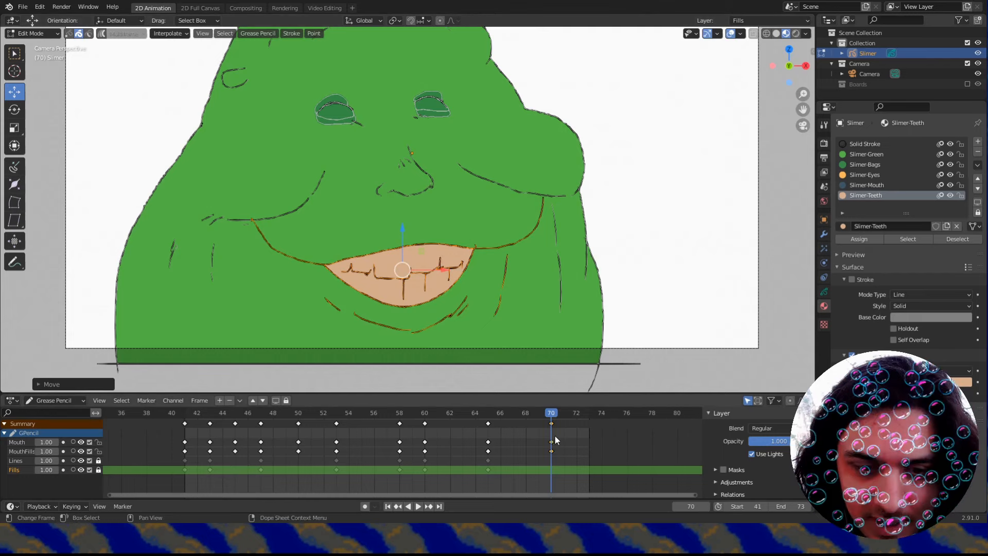
{"action": "key", "text": "ctrl+z"}
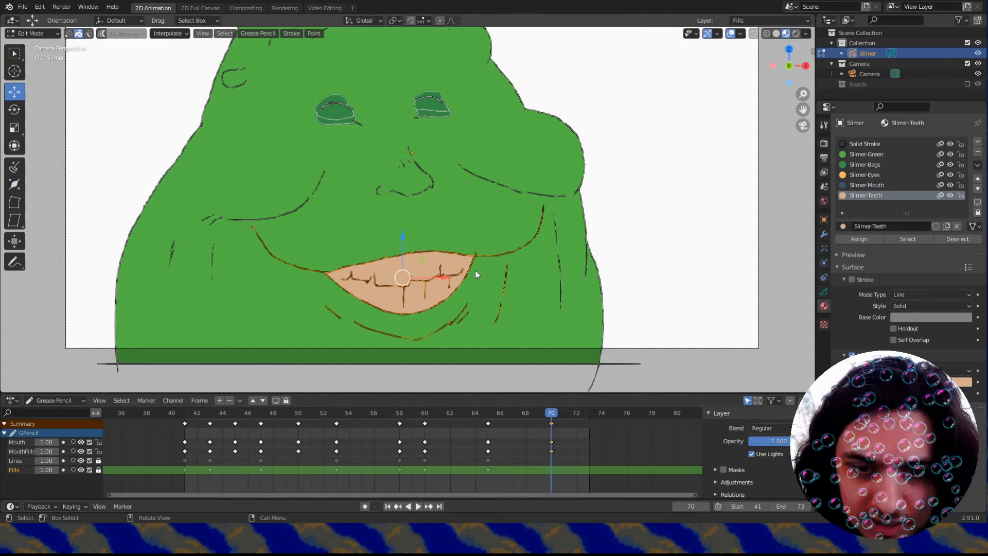
Enable multiframe editing and move the mouth strokes of the frame 65 and 70 keyframes slightly up together.
{"action": "key", "text": "Down"}
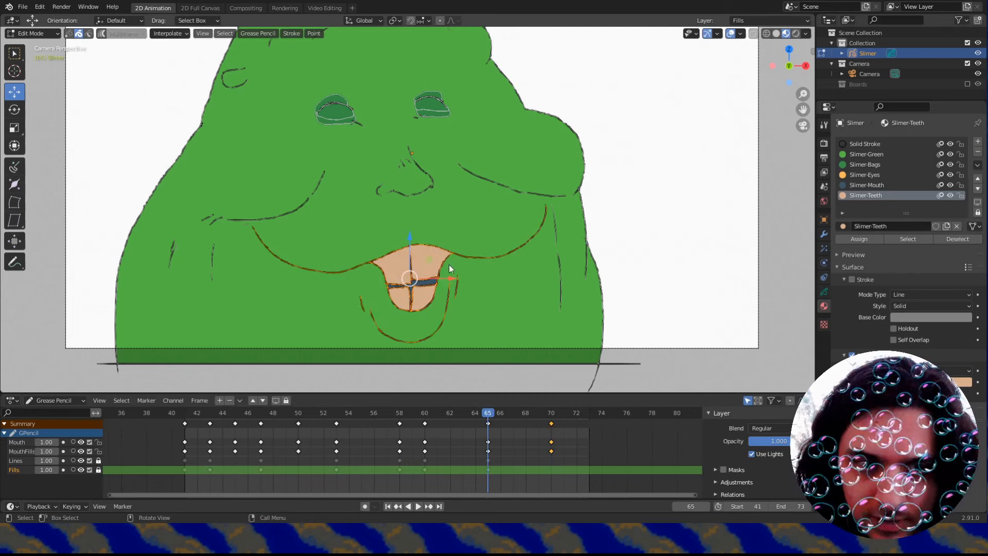
{"action": "left_click", "coordinate": [550, 413]}
{"action": "left_click", "coordinate": [489, 413]}
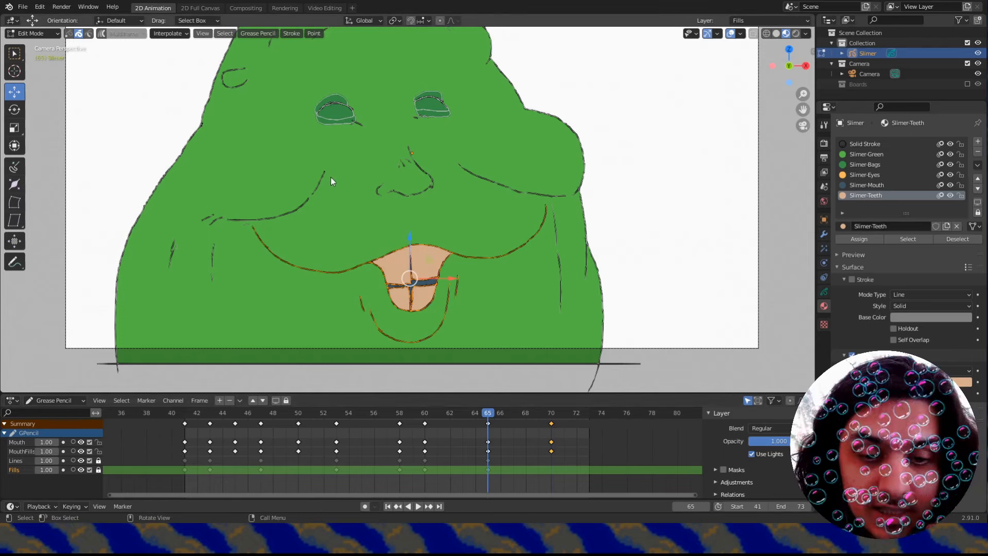
{"action": "left_click", "coordinate": [101, 33]}
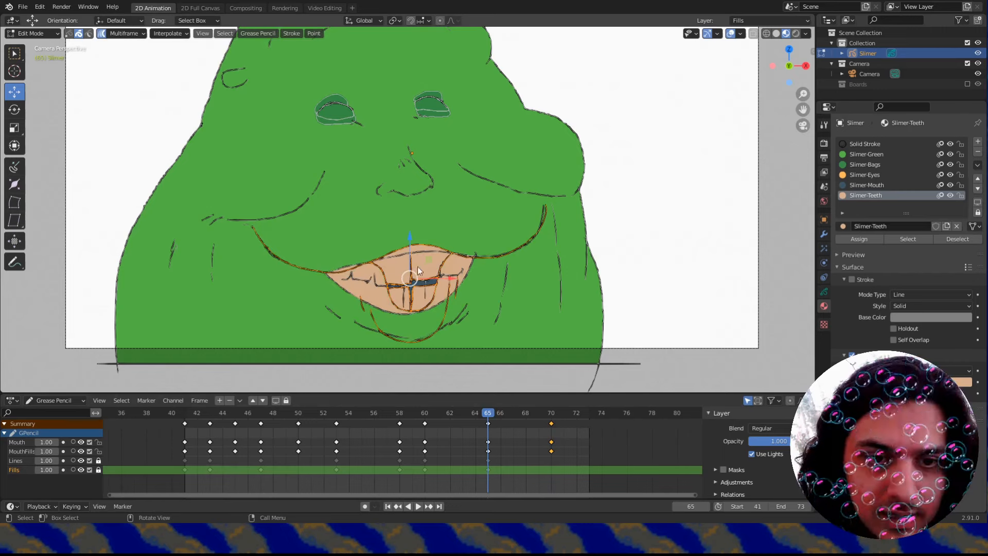
{"action": "left_click", "coordinate": [551, 427]}
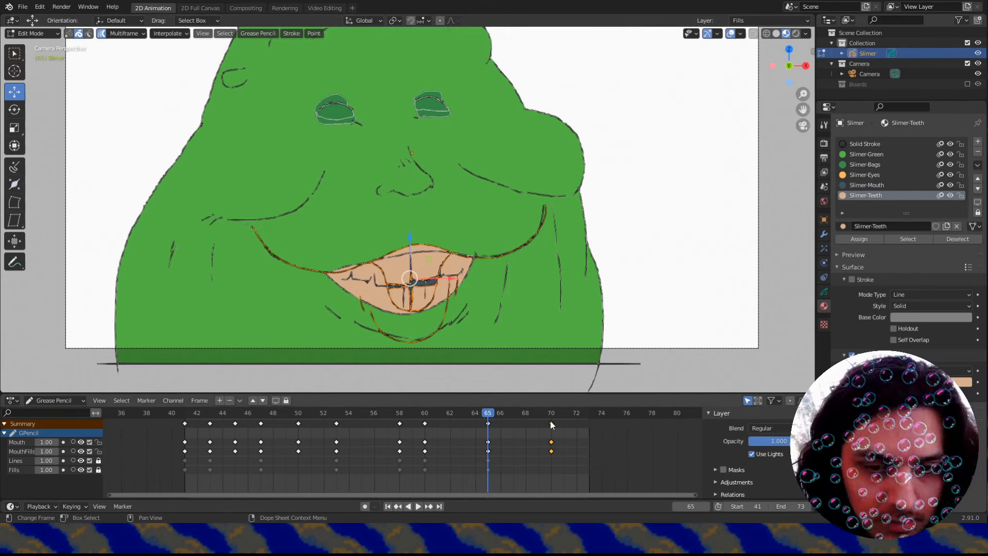
{"action": "left_click", "coordinate": [487, 424], "text": "shift"}
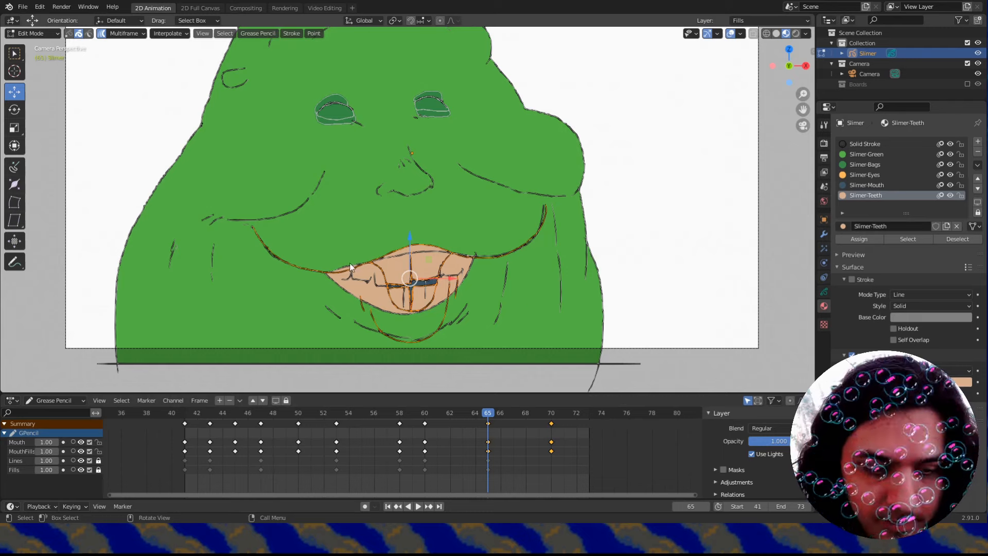
{"action": "key", "text": "a"}
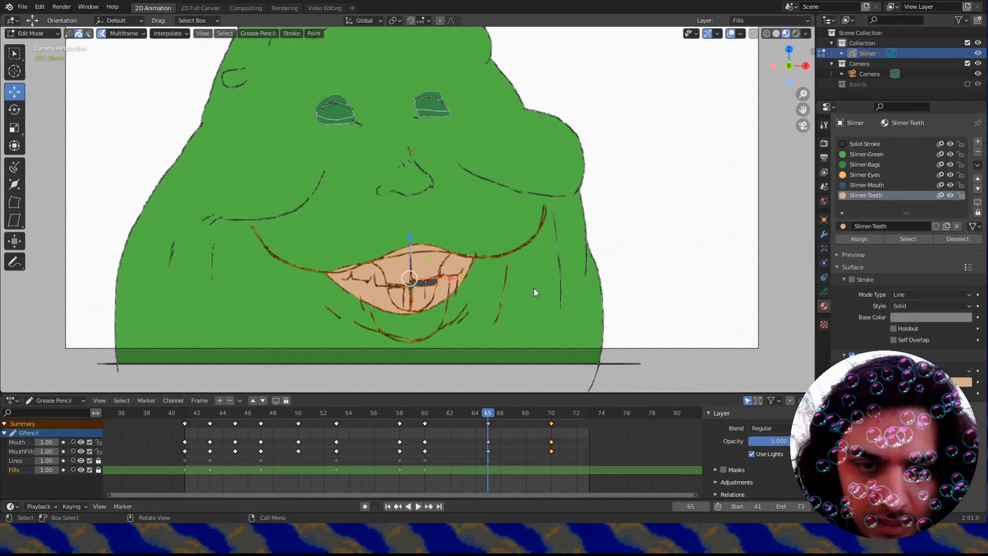
{"action": "key", "text": "g"}
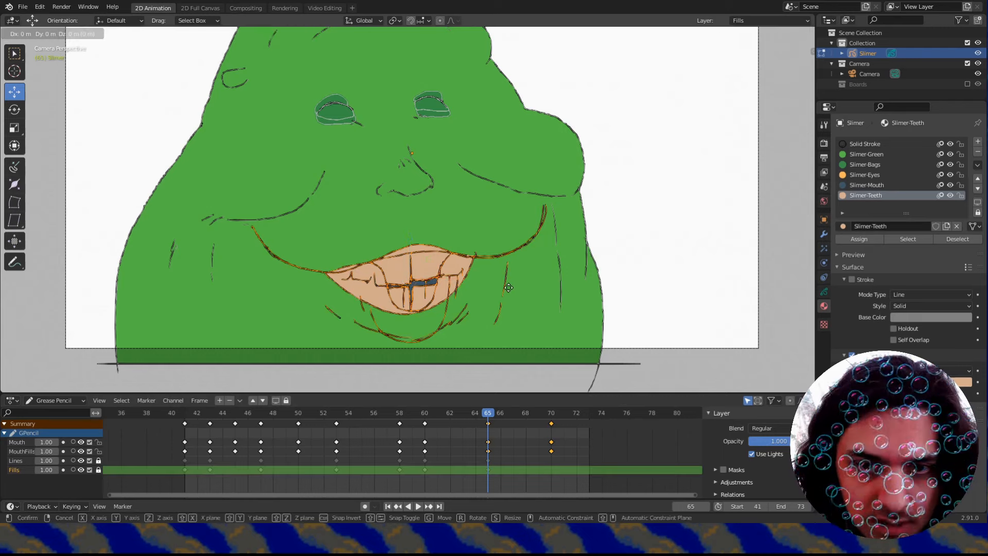
{"action": "left_click", "coordinate": [516, 198]}
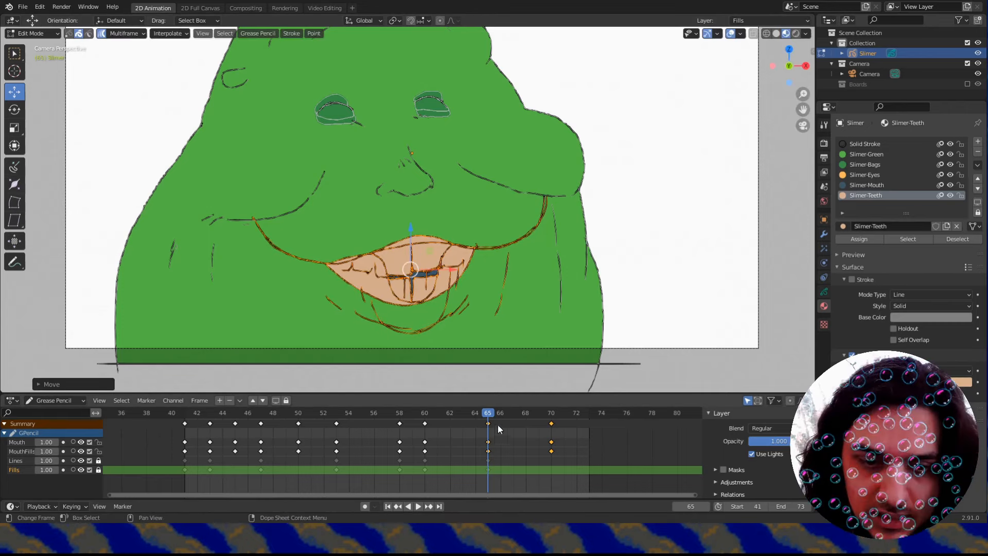
Return to Draw mode with multiframe editing off and play back the laughing close-up.
{"action": "left_click_drag", "start_coordinate": [477, 433], "coordinate": [564, 403]}
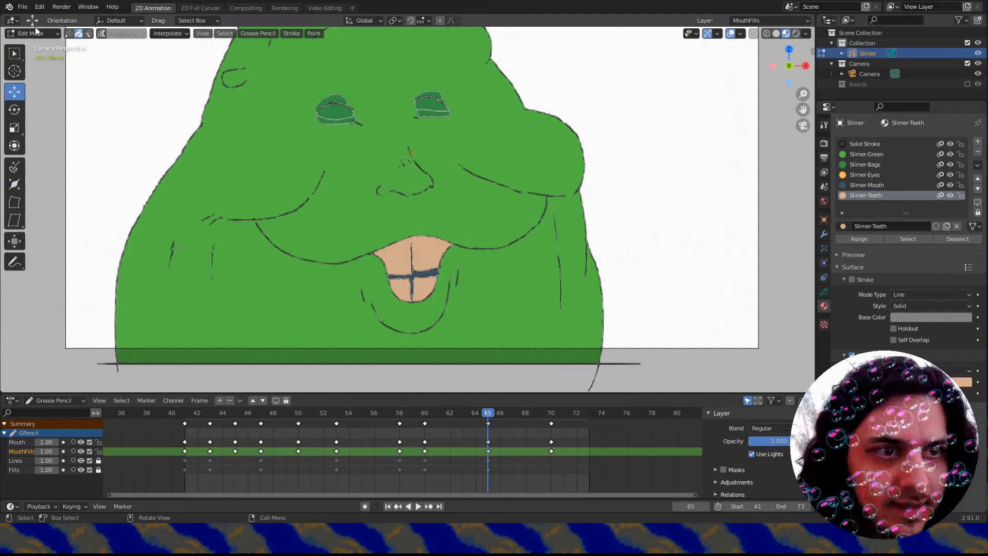
{"action": "left_click", "coordinate": [23, 34]}
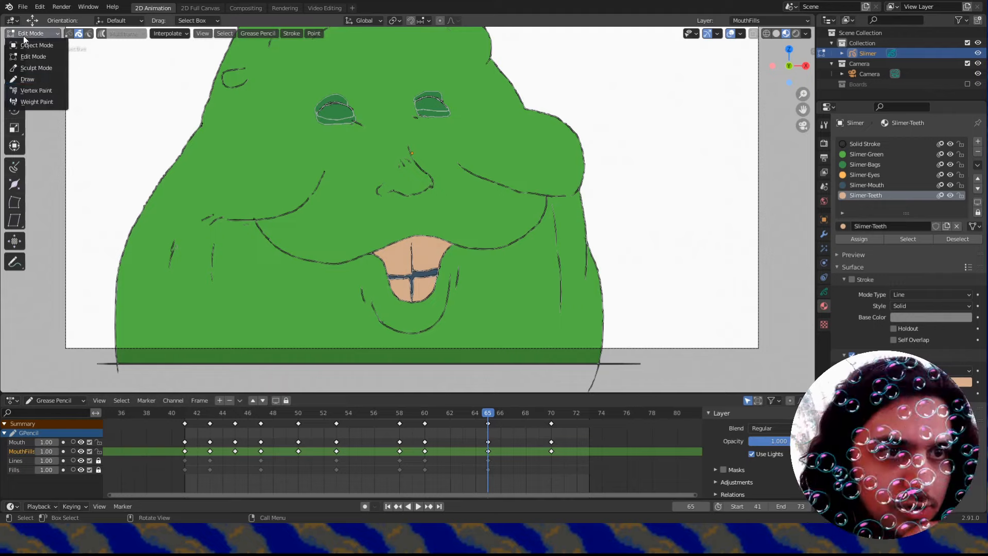
{"action": "left_click", "coordinate": [36, 70]}
{"action": "scroll", "coordinate": [460, 214], "scroll_direction": "down", "scroll_amount": 1}
{"action": "scroll", "coordinate": [461, 213], "scroll_direction": "down", "scroll_amount": 1}
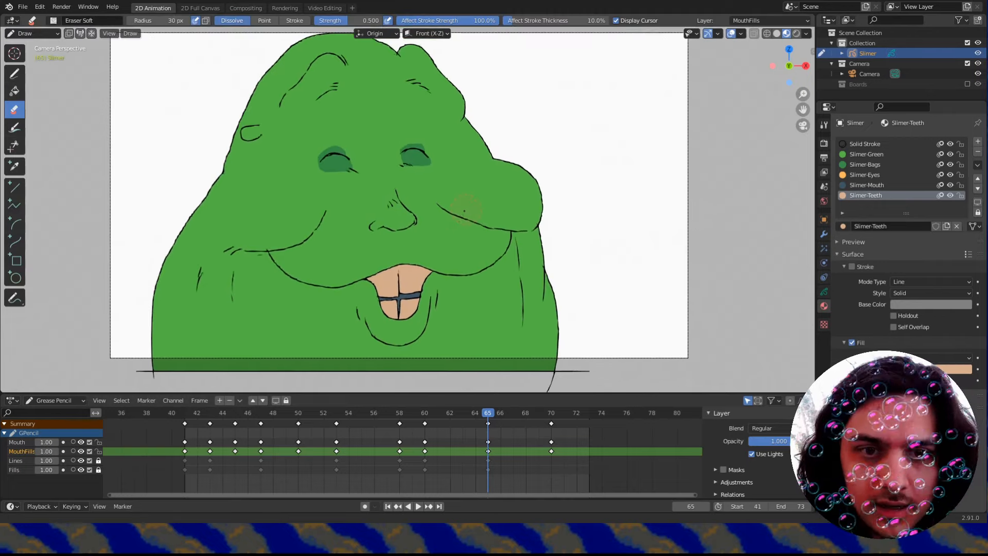
{"action": "key", "text": "shift+Left"}
{"action": "key", "text": "space"}
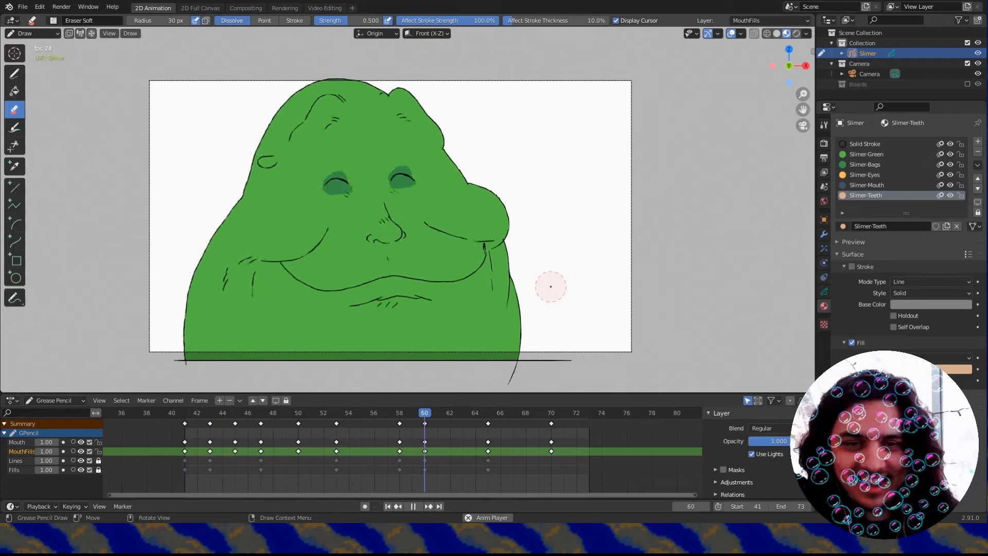
Stop the playback, save the laughing close-up, and open the earlier Slimer shot that runs from frame 1 to 40.
{"action": "key", "text": "Escape"}
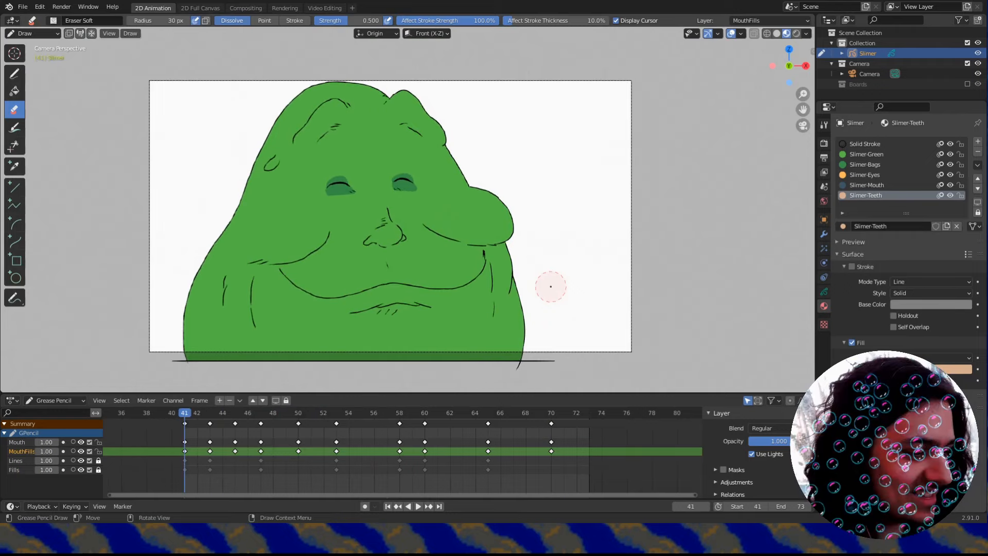
{"action": "key", "text": "ctrl+s"}
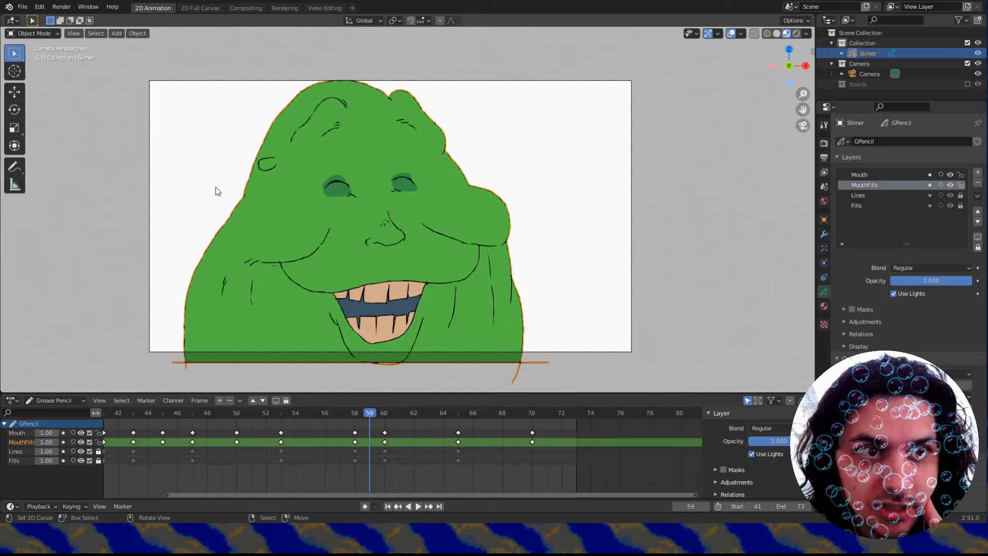
{"action": "left_click", "coordinate": [24, 7]}
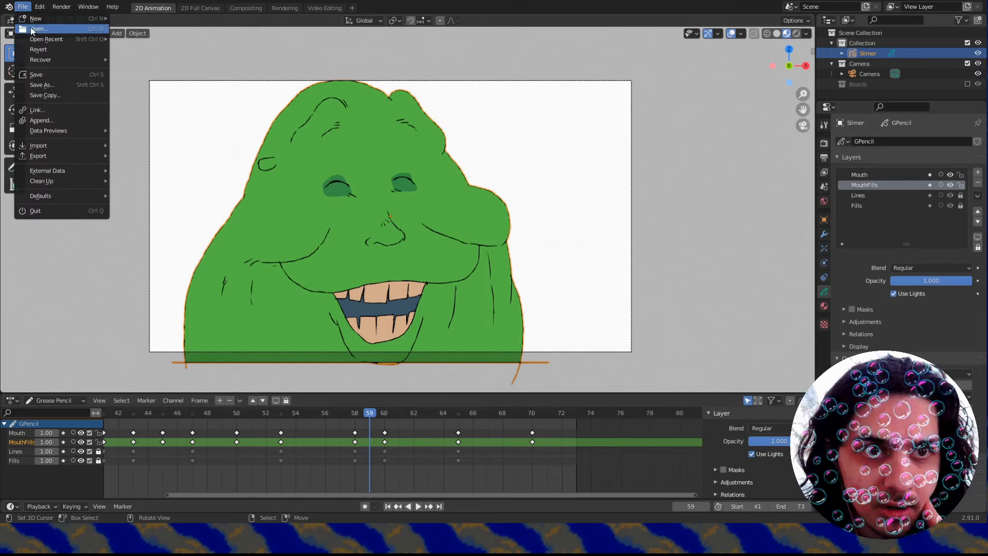
{"action": "left_click", "coordinate": [31, 30]}
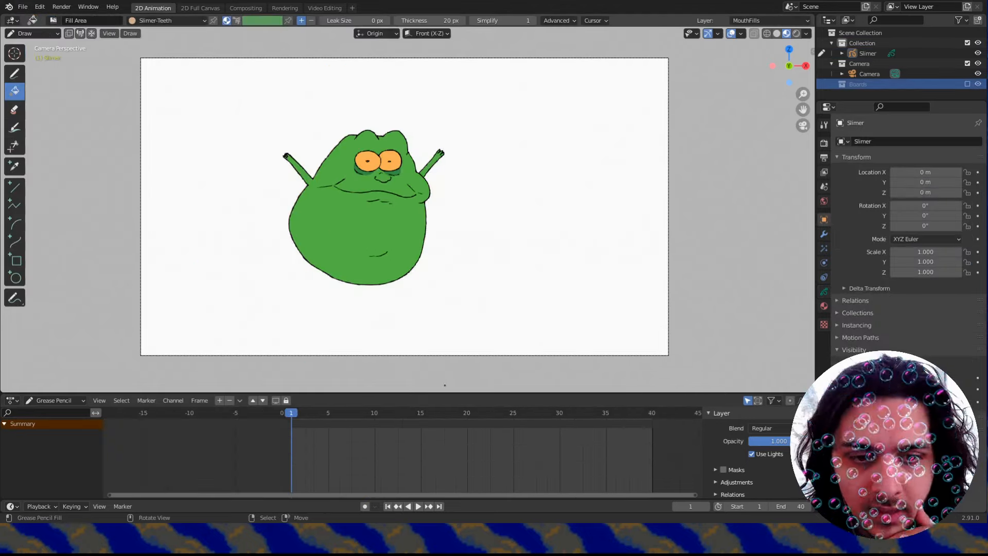
Scrub to the toothy grin pose at frame 16 and save the opened file as Shot-3.blend.
{"action": "left_click", "coordinate": [433, 449]}
{"action": "middle_click_drag", "start_coordinate": [449, 448], "coordinate": [381, 467]}
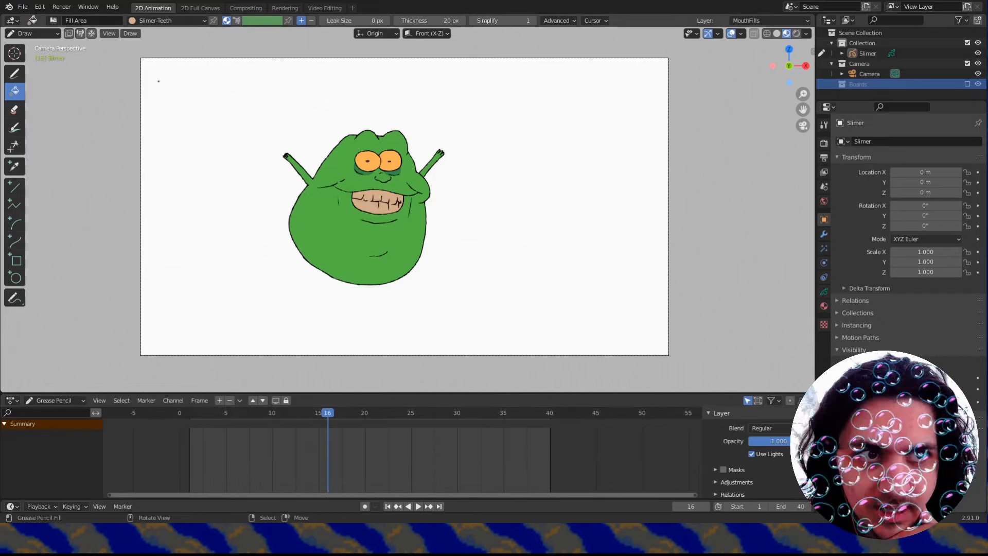
{"action": "left_click", "coordinate": [23, 6]}
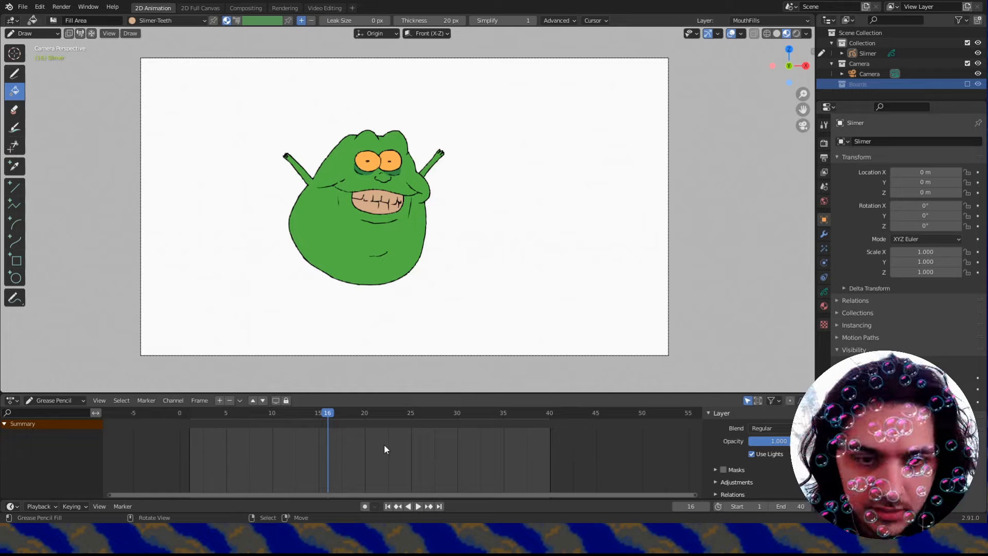
{"action": "key", "text": "ctrl+s"}
Enable the Boards collection, move its Boards object into Collection, and delete the emptied Boards collection.
{"action": "scroll", "coordinate": [420, 445], "scroll_direction": "down", "scroll_amount": 6}
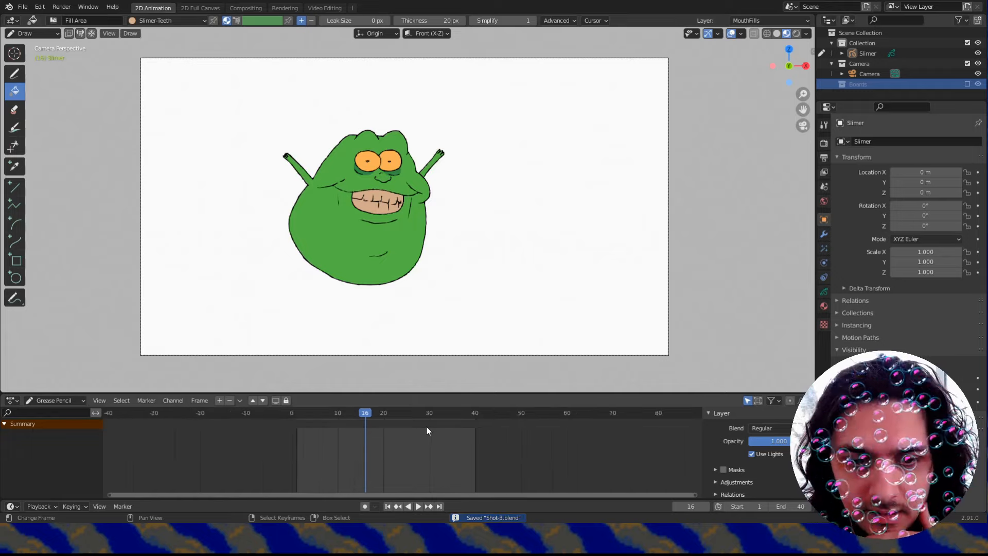
{"action": "left_click", "coordinate": [967, 84]}
{"action": "left_click", "coordinate": [834, 83]}
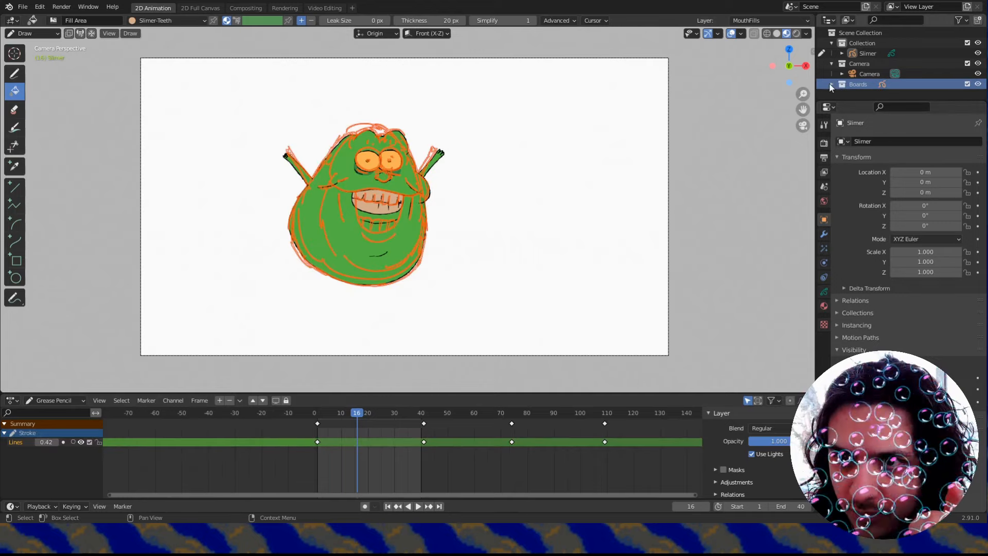
{"action": "scroll", "coordinate": [867, 78], "scroll_direction": "down", "scroll_amount": 1}
{"action": "mouse_move", "coordinate": [865, 91]}
{"action": "left_mouse_down"}
{"action": "mouse_move", "coordinate": [891, 63]}
{"action": "mouse_move", "coordinate": [887, 40]}
{"action": "left_mouse_up"}
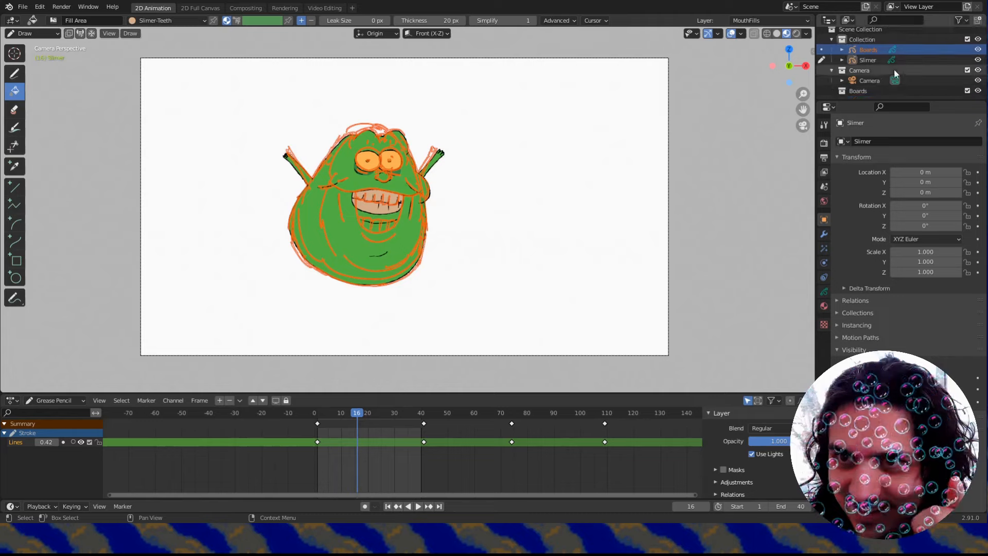
{"action": "right_click", "coordinate": [854, 90]}
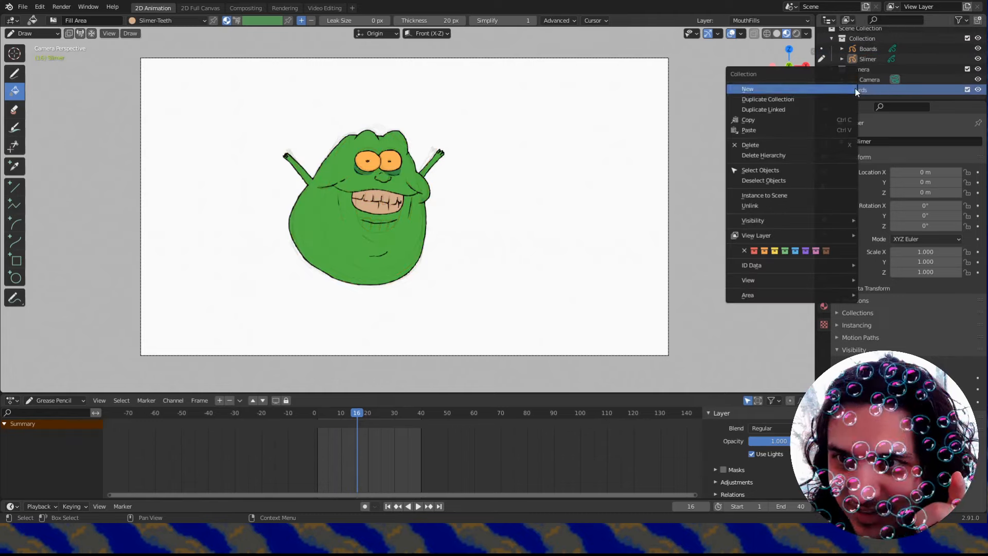
{"action": "left_click", "coordinate": [751, 145]}
{"action": "left_click", "coordinate": [868, 54]}
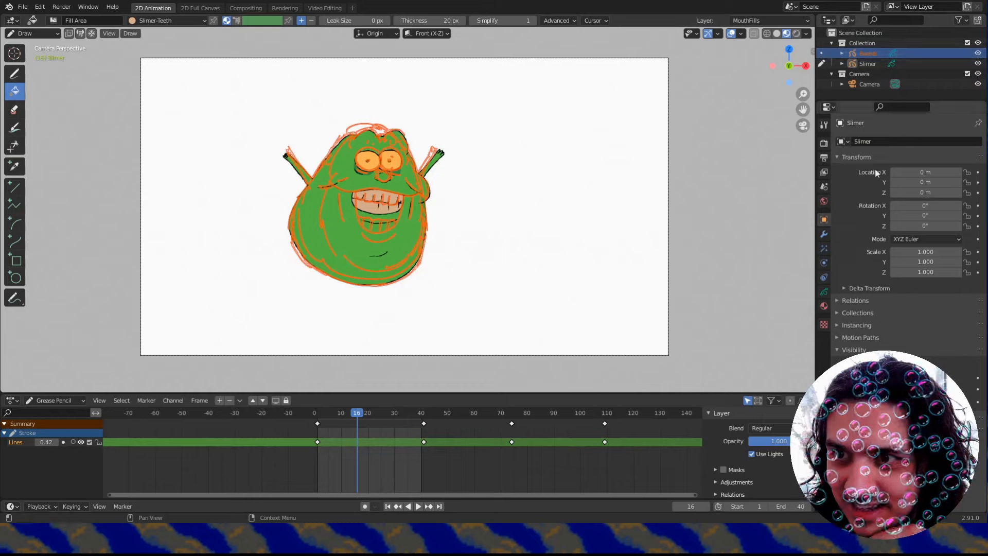
Go to the storyboard keyframe at frame 74 and set the scene's start frame to 74.
{"action": "middle_click_drag", "start_coordinate": [503, 424], "coordinate": [449, 453]}
{"action": "mouse_move", "coordinate": [449, 453]}
{"action": "left_mouse_down"}
{"action": "mouse_move", "coordinate": [557, 449]}
{"action": "mouse_move", "coordinate": [428, 443]}
{"action": "left_mouse_up"}
{"action": "key", "text": "Right"}
{"action": "key", "text": "Right"}
{"action": "key", "text": "Right"}
{"action": "key", "text": "Right"}
{"action": "key", "text": "Right"}
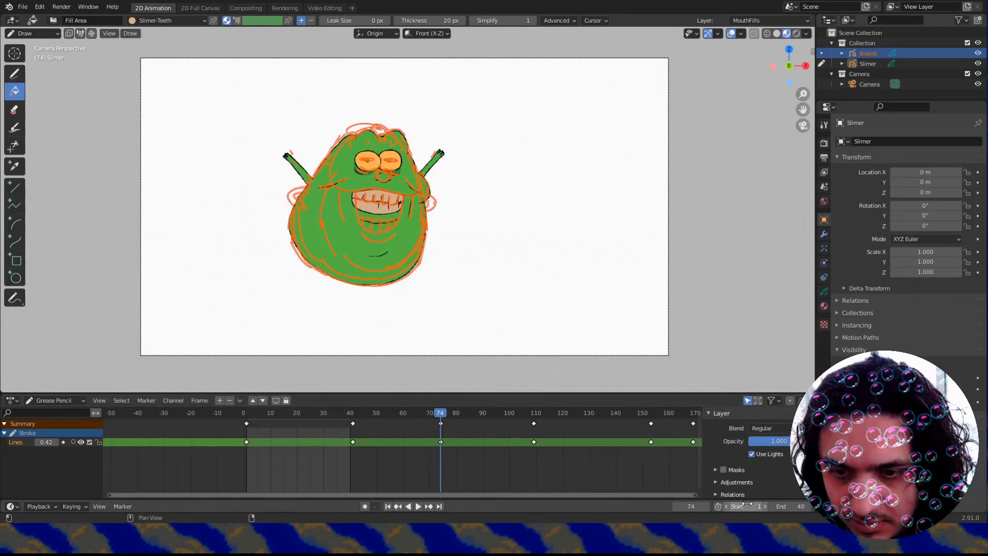
{"action": "type", "text": "74"}
Step to frame 152, near the end of the turning-pose board, and set the scene's end frame to 152.
{"action": "middle_click_drag", "start_coordinate": [546, 456], "coordinate": [502, 461]}
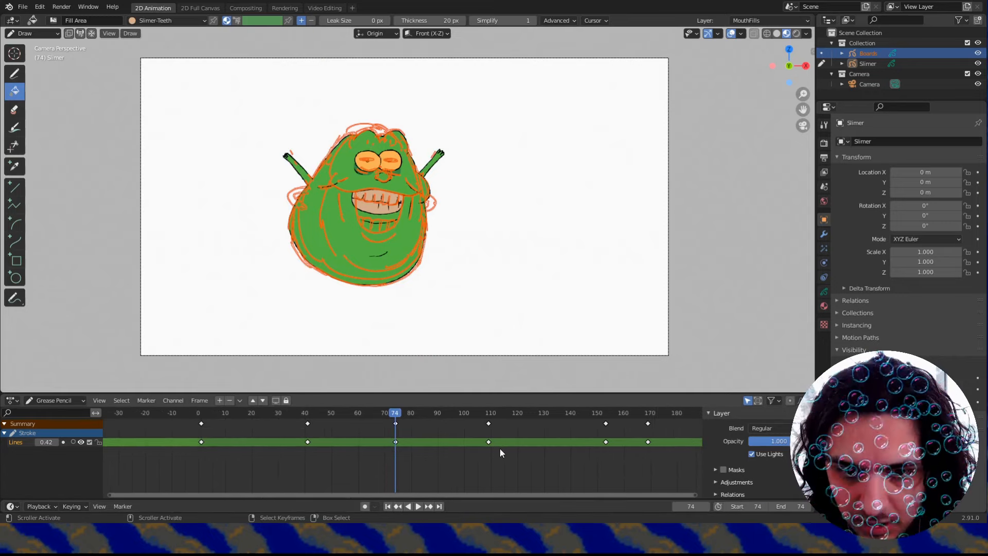
{"action": "key", "text": "Up"}
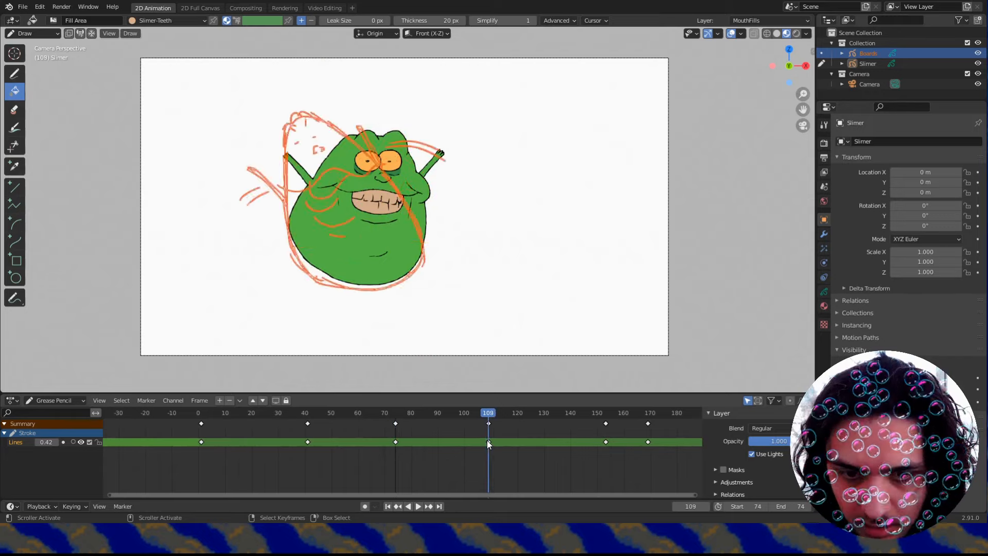
{"action": "key", "text": "Up"}
{"action": "key", "text": "Left"}
{"action": "key", "text": "Left"}
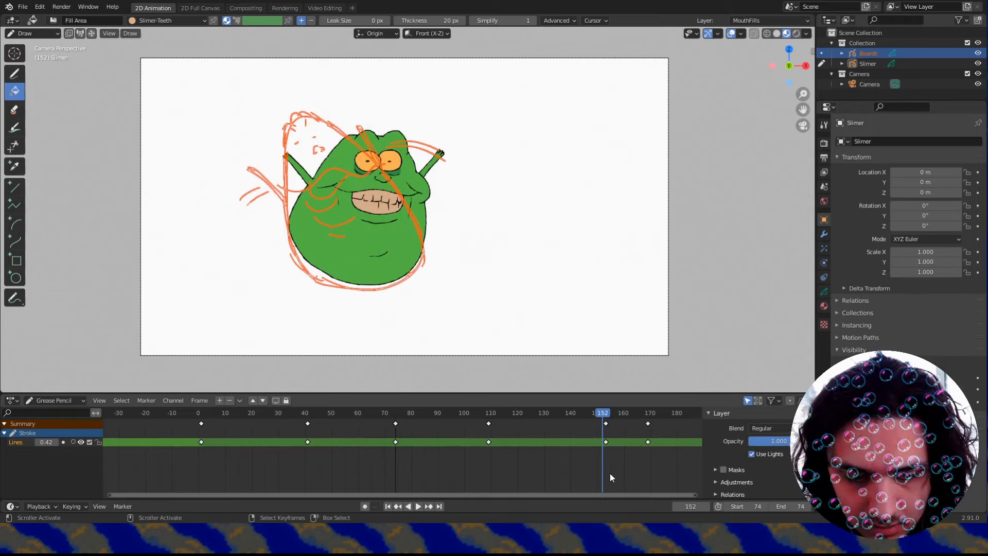
{"action": "key", "text": "ctrl+c"}
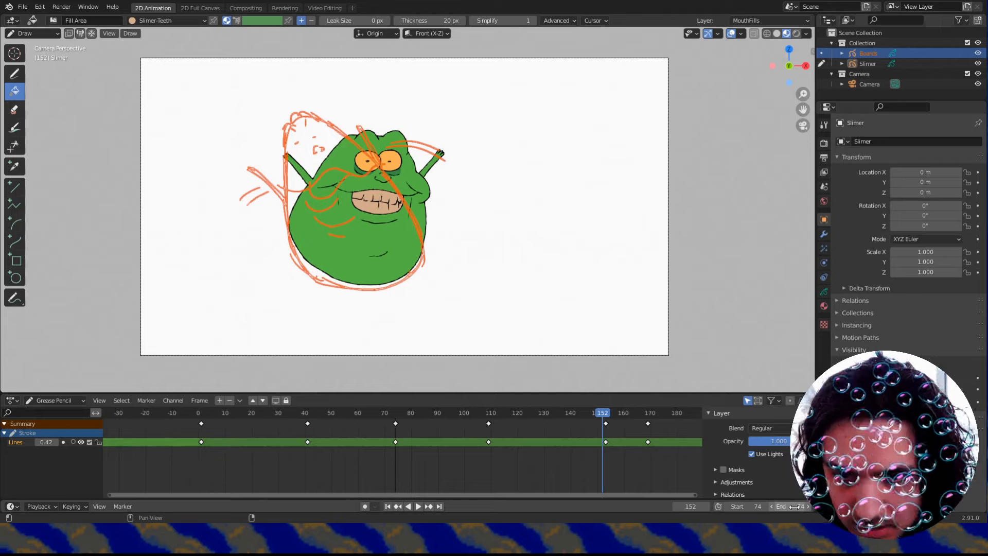
{"action": "key", "text": "ctrl+v"}
Play back the storyboard over the frame range 74 to 152, then return to the start frame.
{"action": "middle_click_drag", "start_coordinate": [558, 477], "coordinate": [474, 483]}
{"action": "key", "text": "shift+Left"}
{"action": "key", "text": "space"}
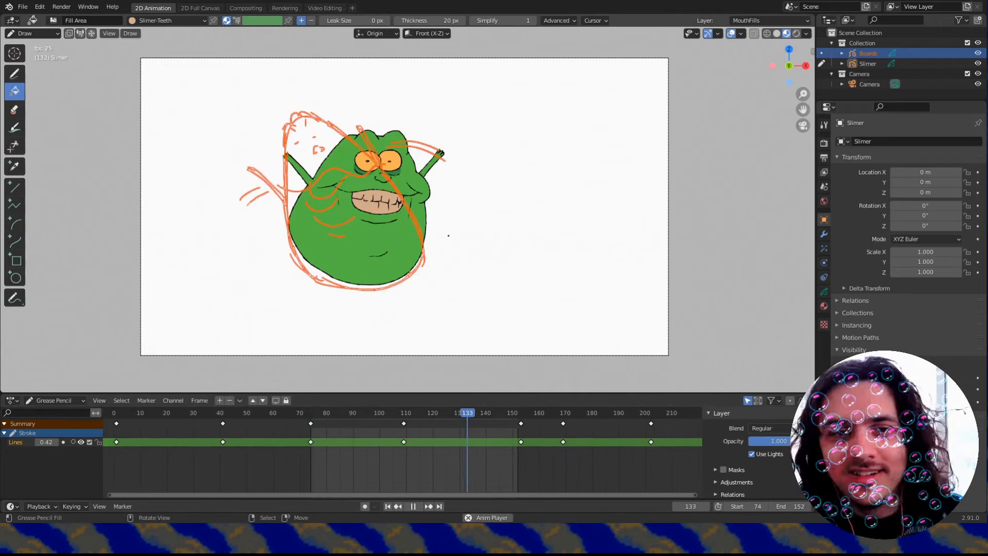
{"action": "key", "text": "Escape"}
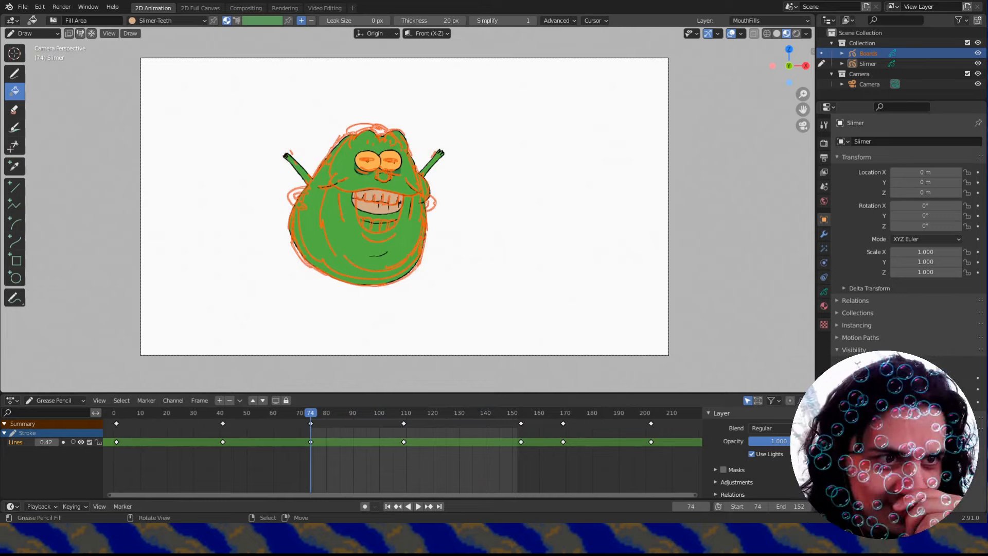
Switch the Slimer drawing from Draw mode to Object Mode.
{"action": "scroll", "coordinate": [432, 203], "scroll_direction": "down", "scroll_amount": 1}
{"action": "key", "text": "ctrl+Tab"}
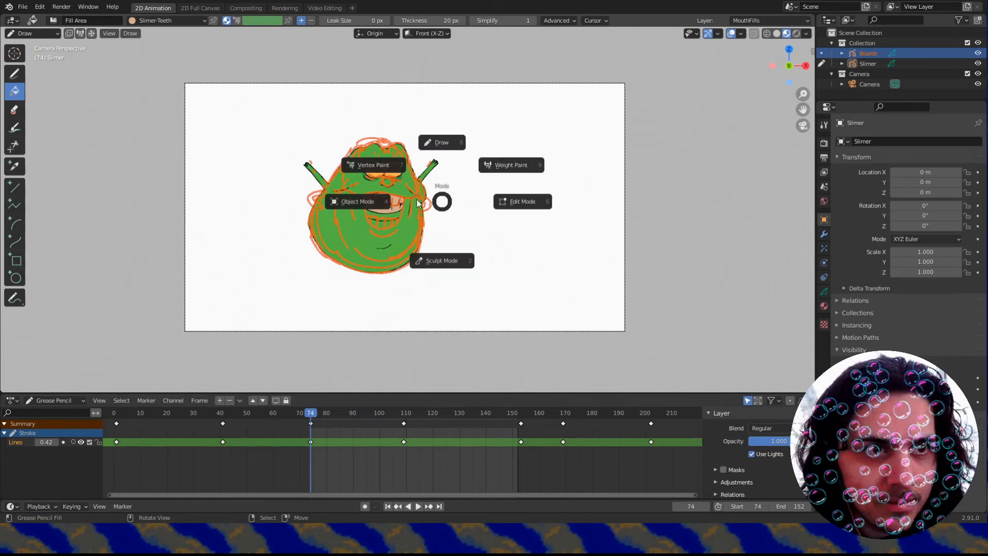
{"action": "left_click", "coordinate": [378, 199]}
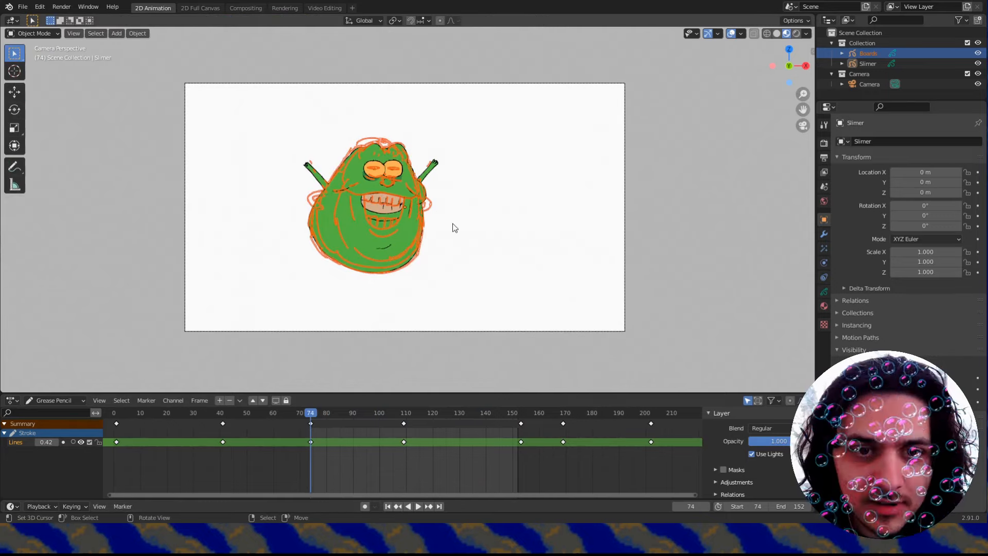
{"action": "scroll", "coordinate": [455, 227], "scroll_direction": "up", "scroll_amount": 1}
{"action": "left_click", "coordinate": [30, 33]}
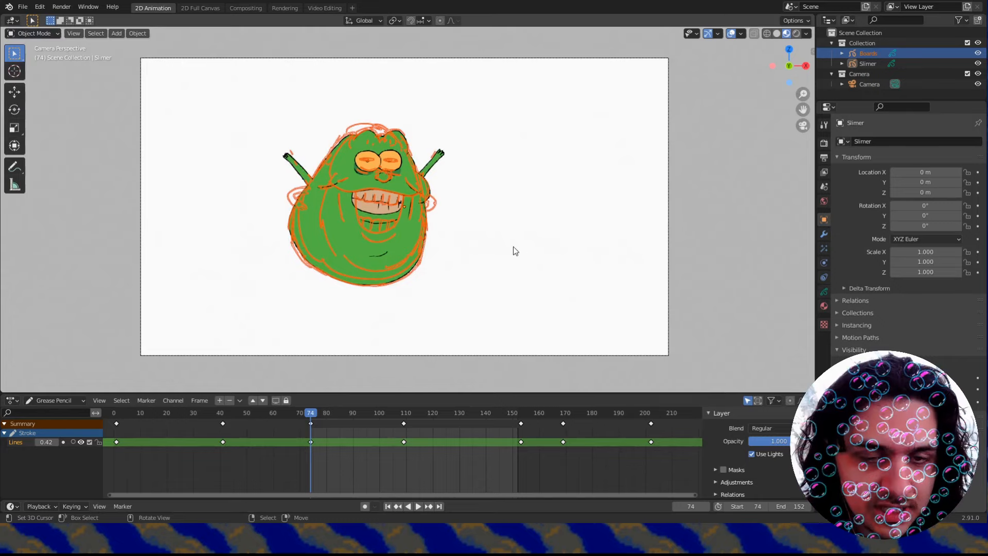
{"action": "key", "text": "ctrl+Tab"}
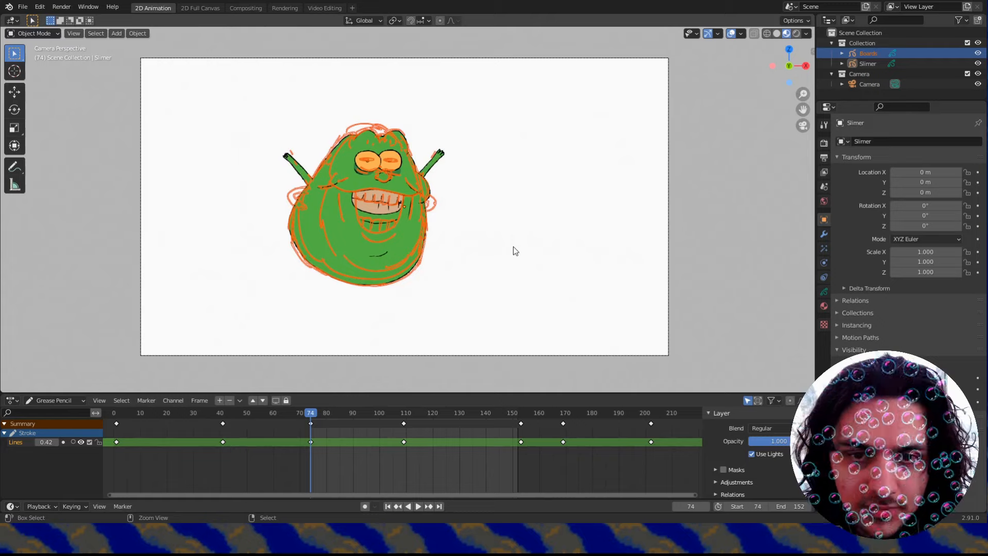
{"action": "key", "text": "ctrl+Tab"}
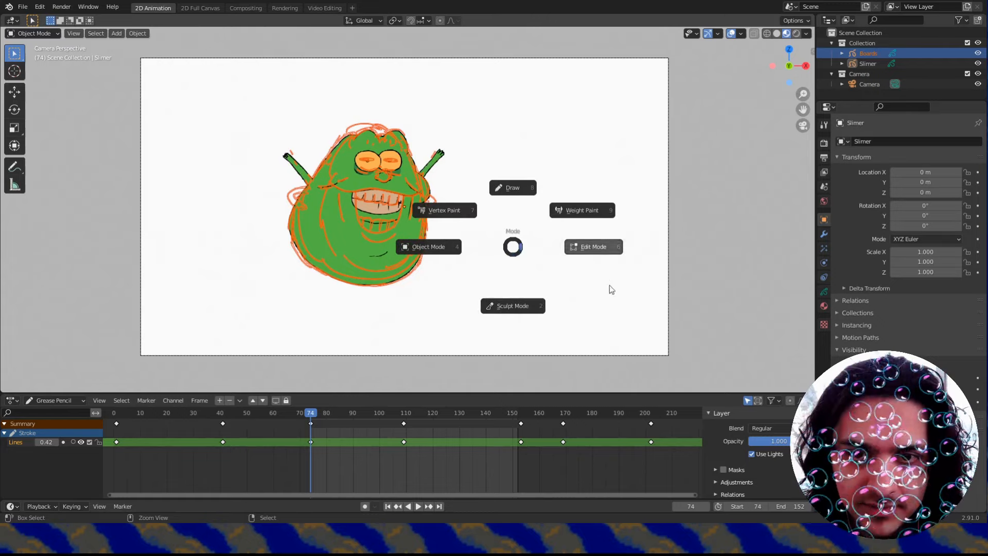
{"action": "left_click", "coordinate": [431, 249]}
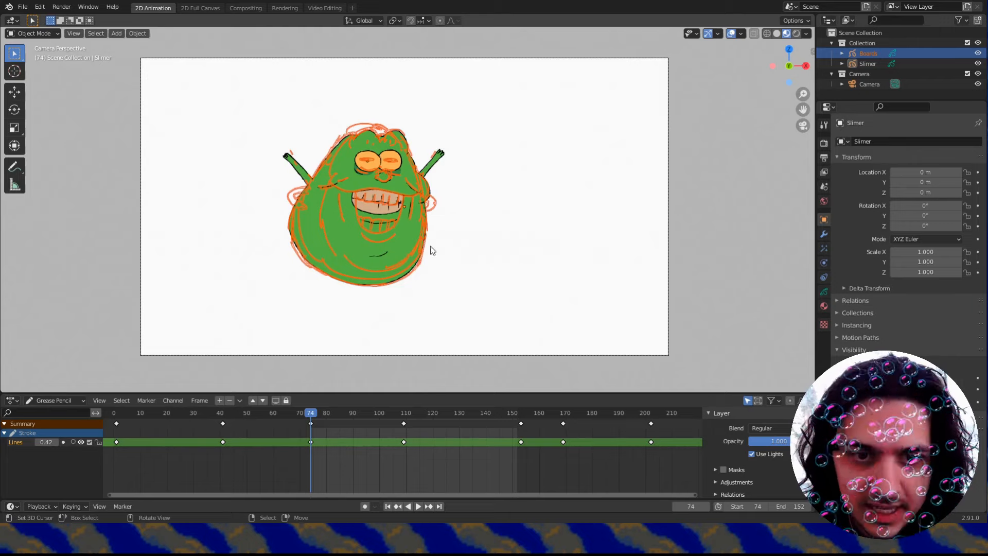
{"action": "scroll", "coordinate": [397, 208], "scroll_direction": "down", "scroll_amount": 1}
{"action": "scroll", "coordinate": [397, 208], "scroll_direction": "up", "scroll_amount": 1}
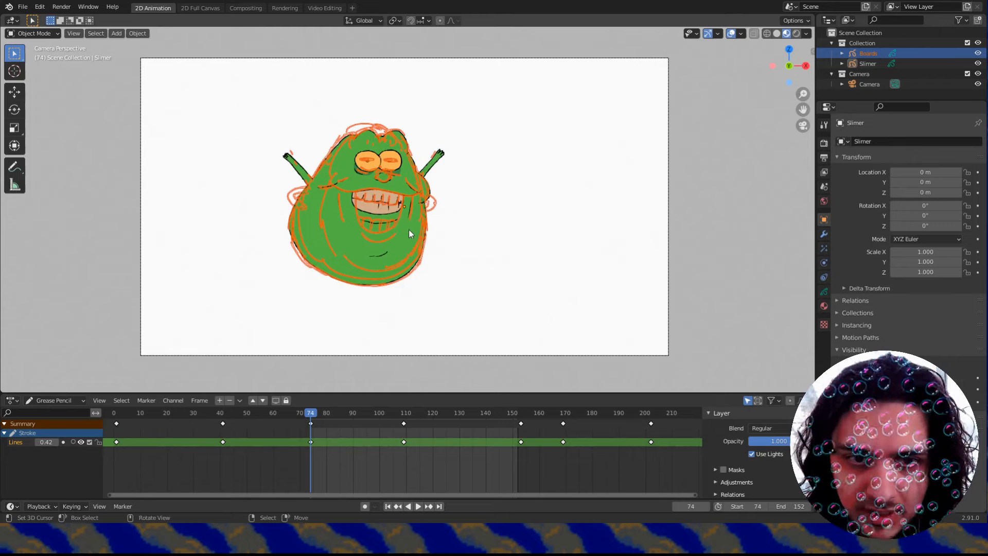
Select the Slimer object, show its Grease Pencil layers, and switch back to Draw mode.
{"action": "left_click", "coordinate": [409, 230]}
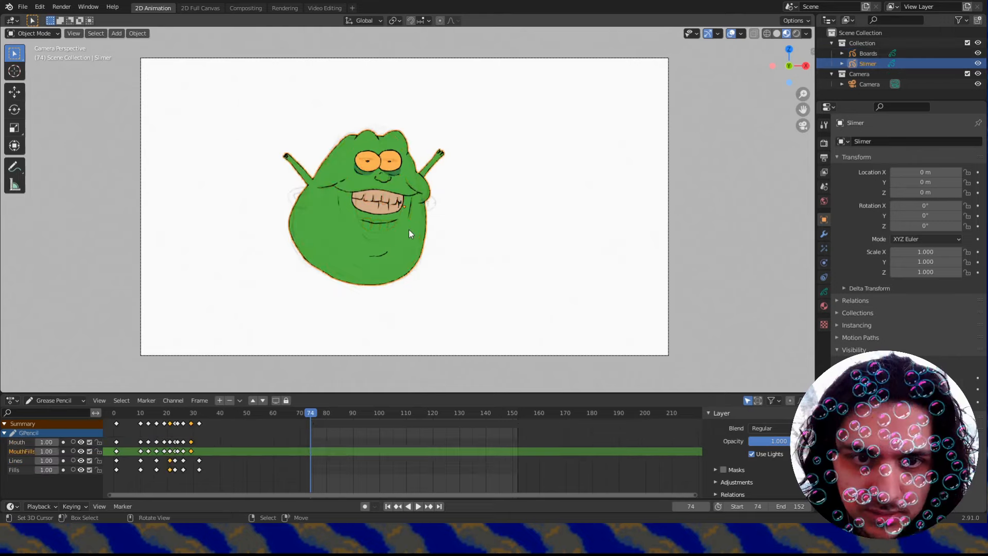
{"action": "left_click", "coordinate": [824, 291]}
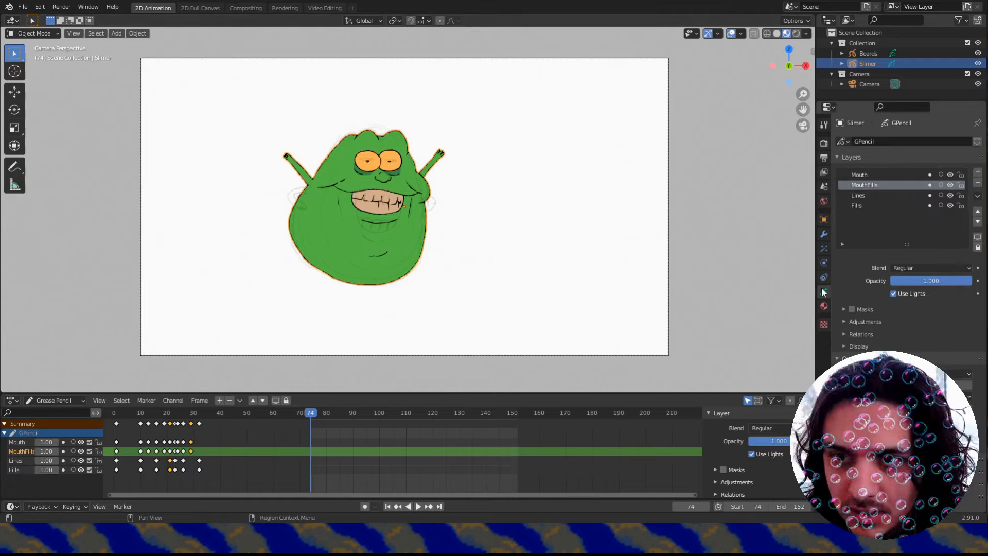
{"action": "key", "text": "ctrl+Tab"}
{"action": "key", "text": "Escape"}
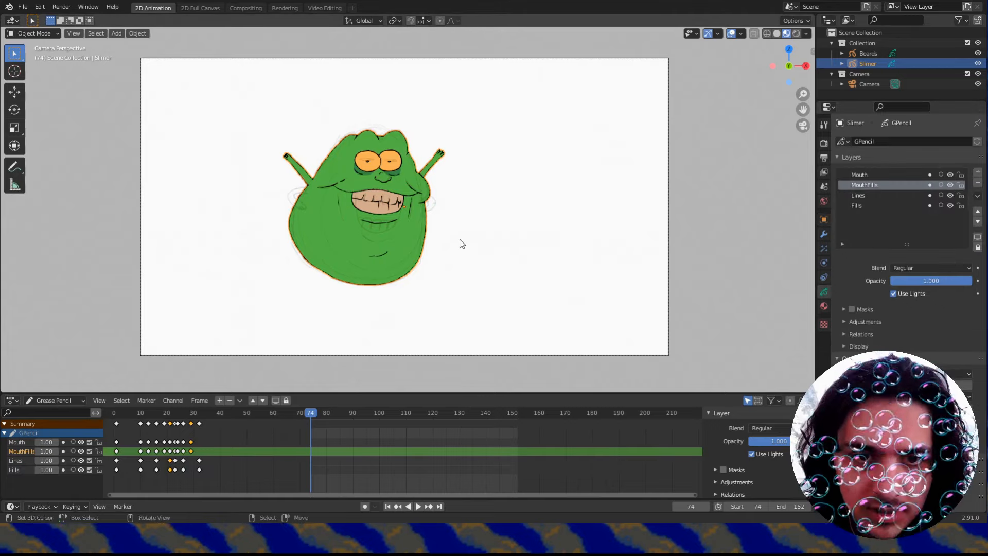
{"action": "key", "text": "ctrl+Tab"}
{"action": "left_click", "coordinate": [458, 186]}
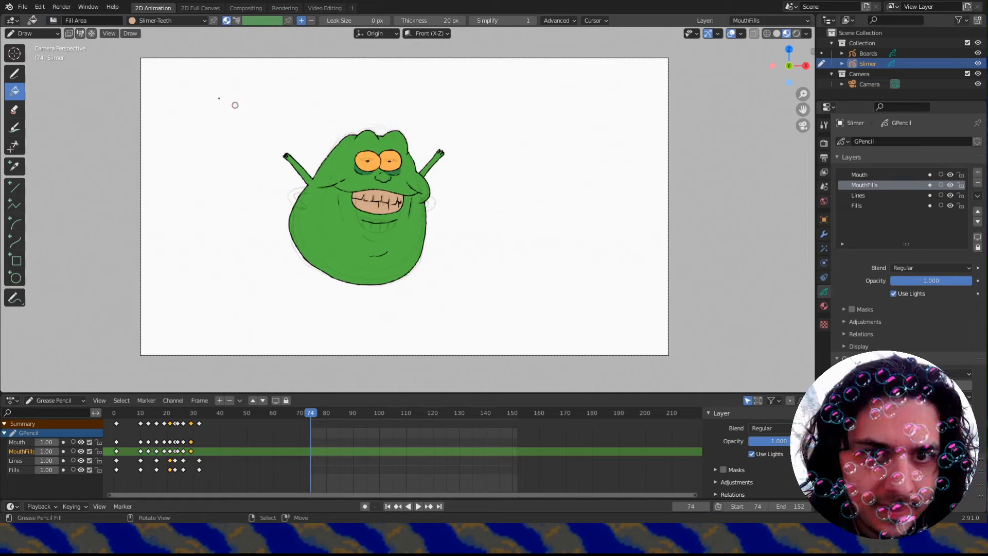
Insert a blank keyframe on all layers at frame 74 and turn on onion skinning for the Lines layer.
{"action": "left_click", "coordinate": [130, 34]}
{"action": "mouse_move", "coordinate": [149, 60]}
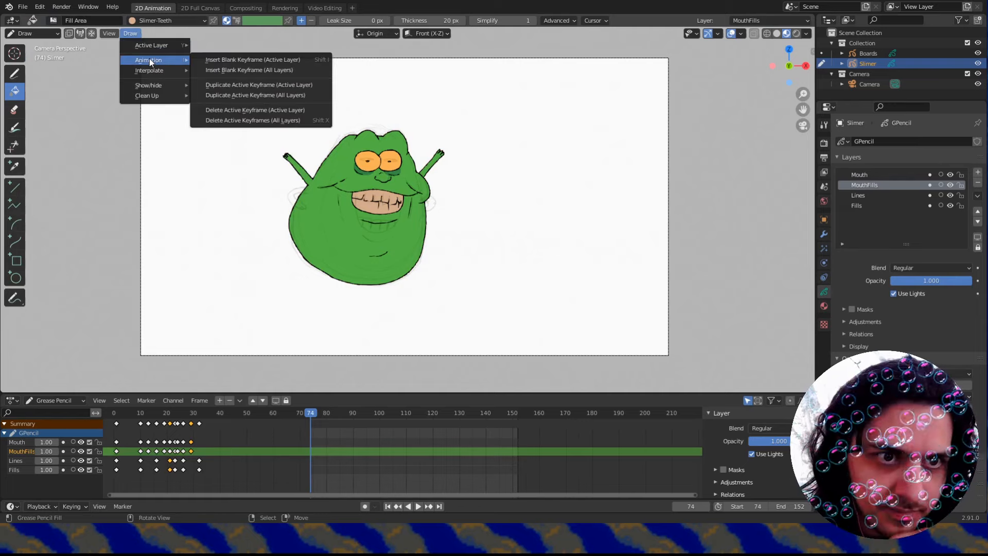
{"action": "left_click", "coordinate": [226, 72]}
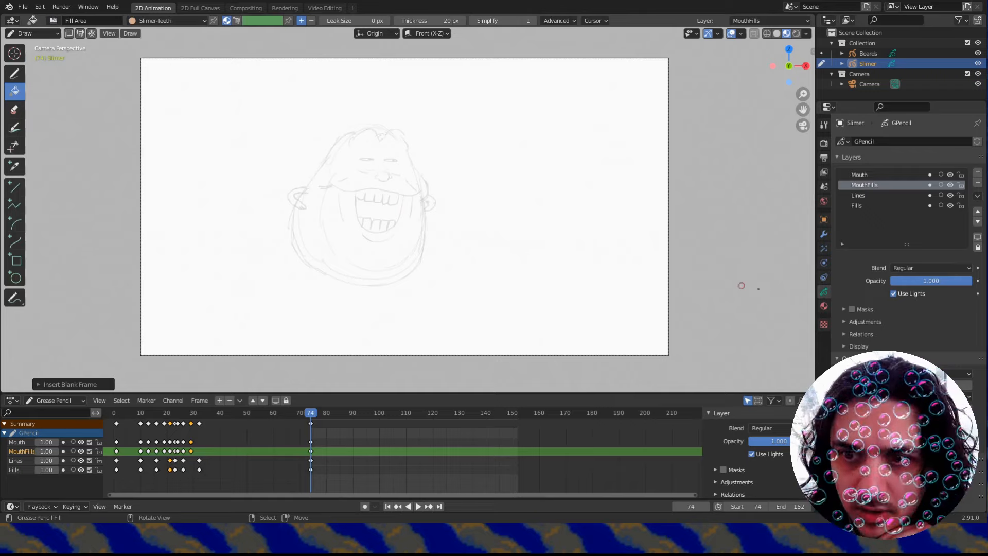
{"action": "left_click", "coordinate": [940, 195]}
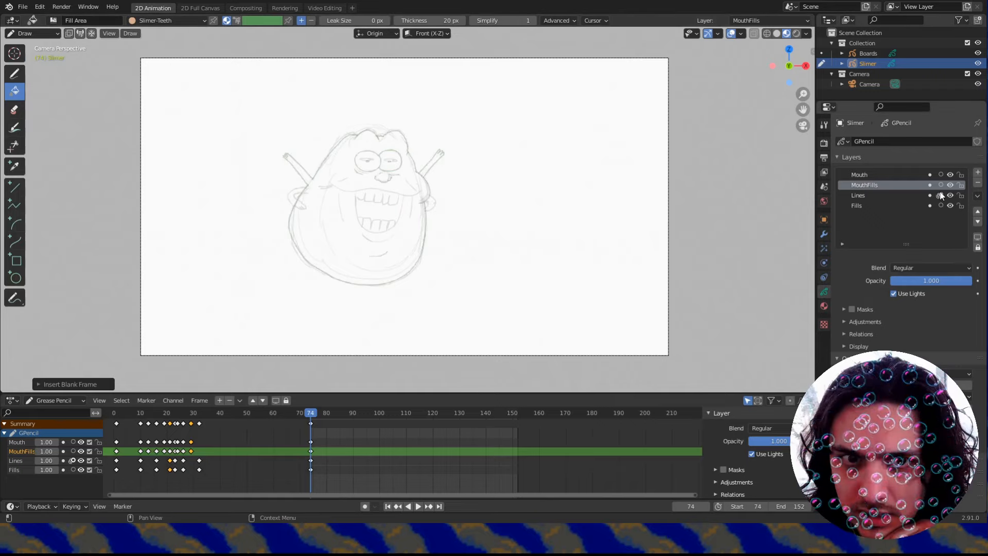
Activate the Draw tool with the Ink Pen Rough brush and assign it the Solid Stroke material.
{"action": "scroll", "coordinate": [432, 211], "scroll_direction": "up", "scroll_amount": 2}
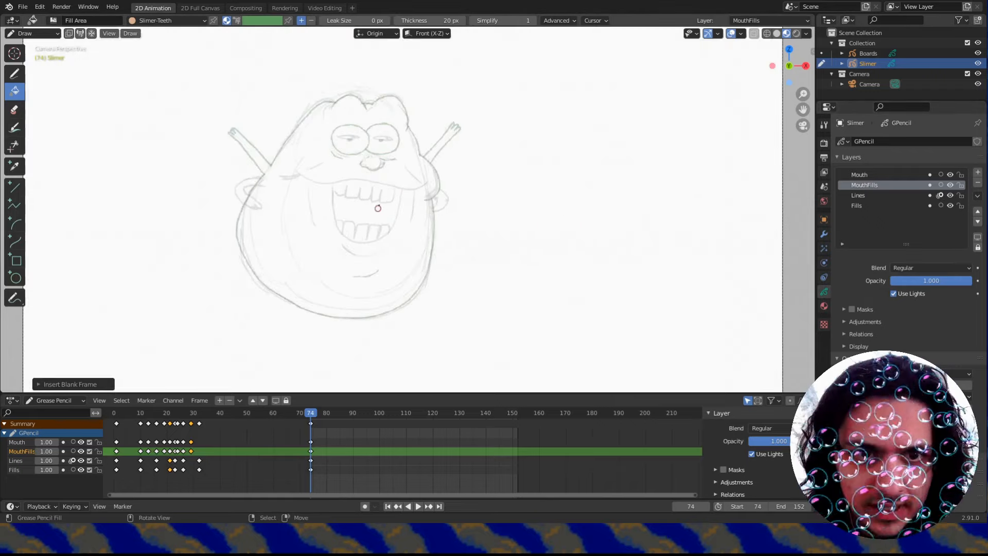
{"action": "left_click", "coordinate": [15, 74]}
{"action": "left_click", "coordinate": [153, 20]}
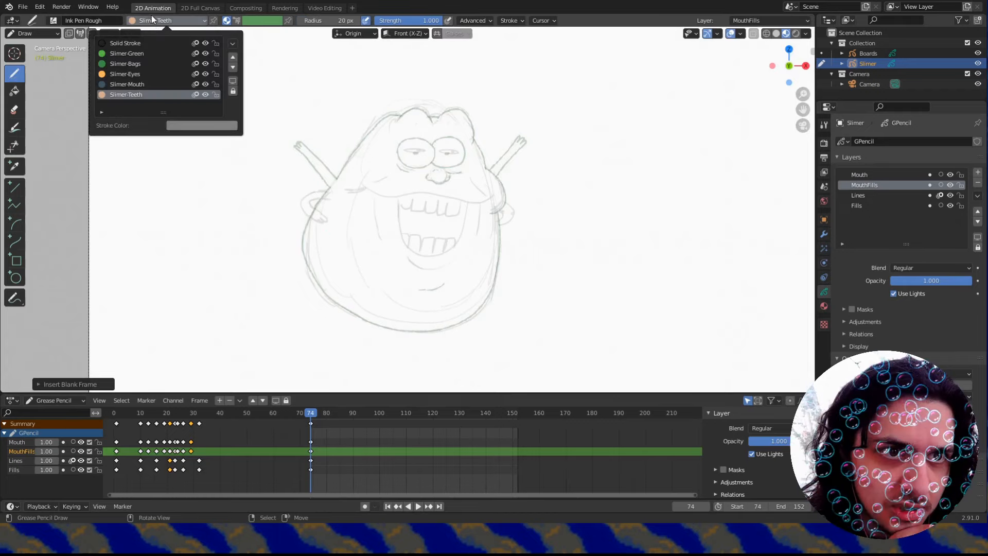
{"action": "left_click", "coordinate": [131, 44]}
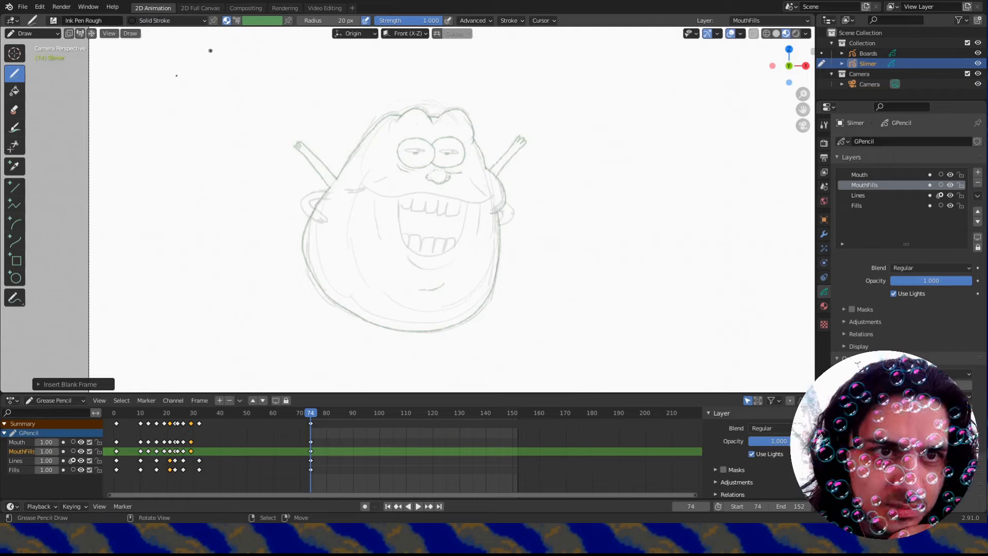
Trace Slimer's hands-on-hips pose on the Lines layer at frame 74 with the Solid Stroke material.
{"action": "left_click", "coordinate": [153, 20]}
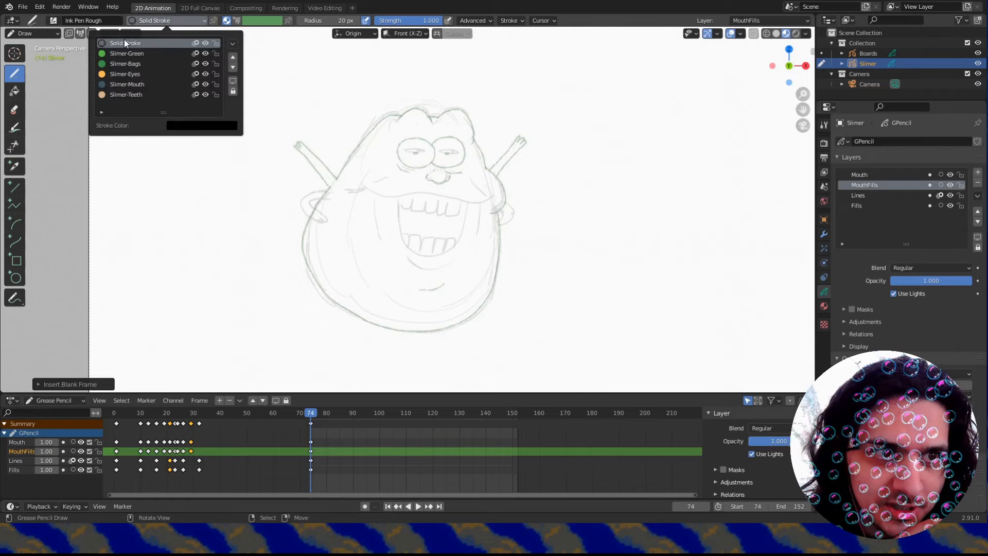
{"action": "scroll", "coordinate": [426, 218], "scroll_direction": "up", "scroll_amount": 1}
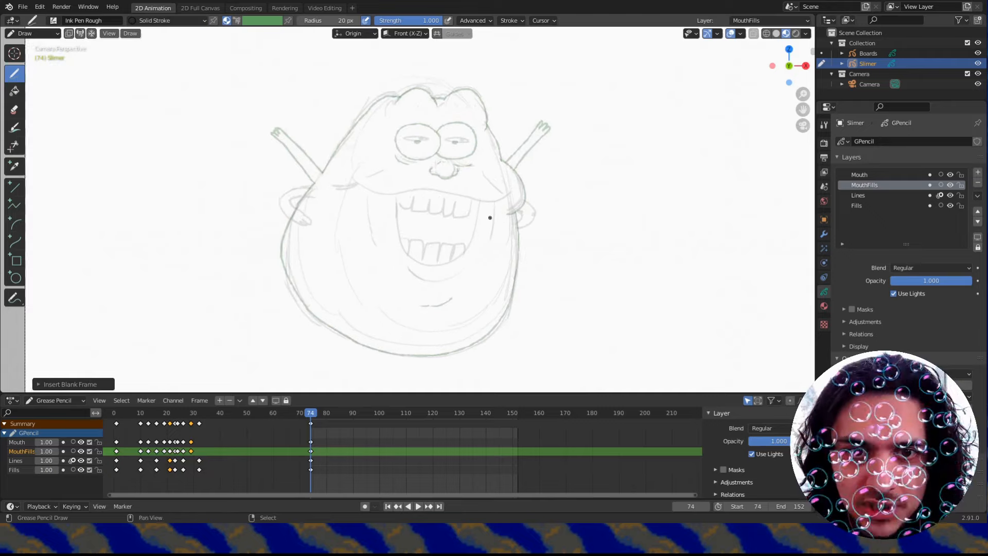
{"action": "middle_click_drag", "start_coordinate": [490, 217], "coordinate": [469, 220], "text": "shift"}
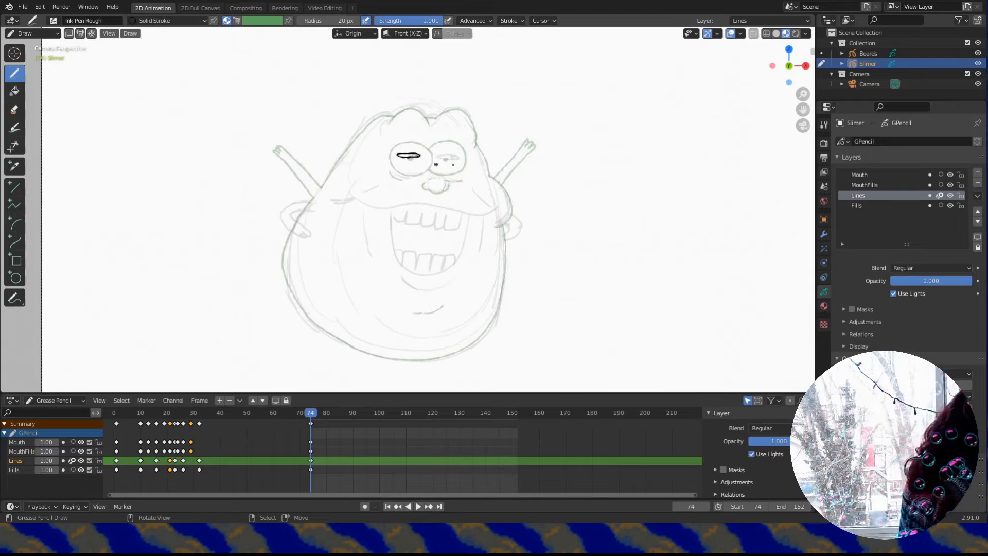
{"action": "left_click_drag", "start_coordinate": [437, 155], "coordinate": [457, 156]}
{"action": "left_click_drag", "start_coordinate": [397, 154], "coordinate": [419, 155]}
{"action": "left_click_drag", "start_coordinate": [389, 119], "coordinate": [427, 123]}
{"action": "mouse_move", "coordinate": [437, 116]}
{"action": "left_mouse_down"}
{"action": "mouse_move", "coordinate": [479, 337]}
{"action": "mouse_move", "coordinate": [332, 360]}
{"action": "mouse_move", "coordinate": [291, 208]}
{"action": "mouse_move", "coordinate": [394, 114]}
{"action": "left_mouse_up"}
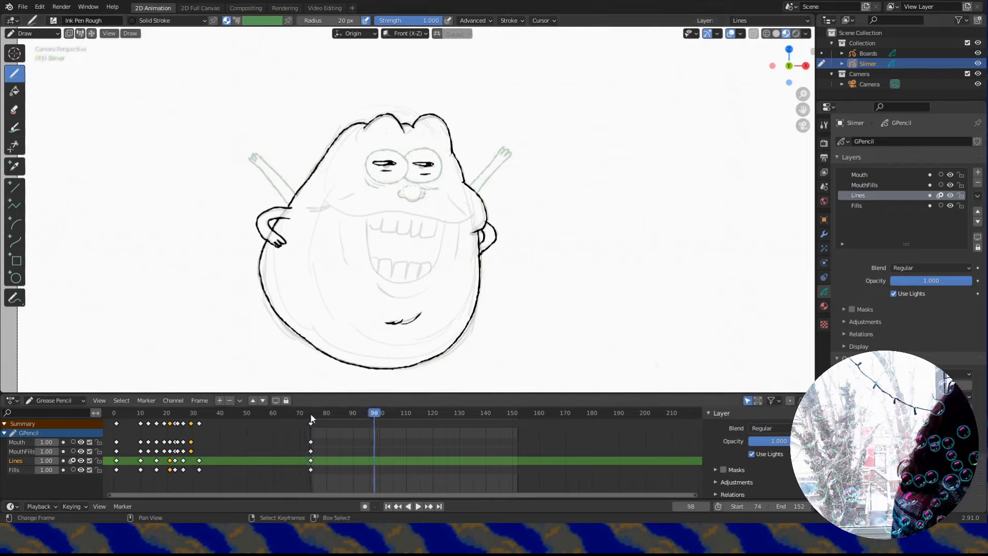
{"action": "key", "text": "Escape"}
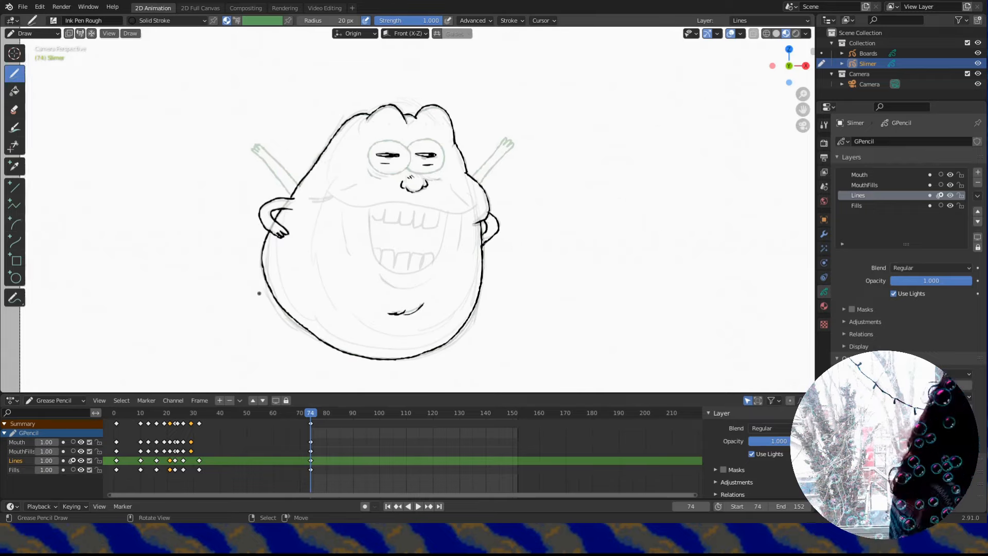
{"action": "middle_click_drag", "start_coordinate": [258, 293], "coordinate": [265, 297], "text": "shift"}
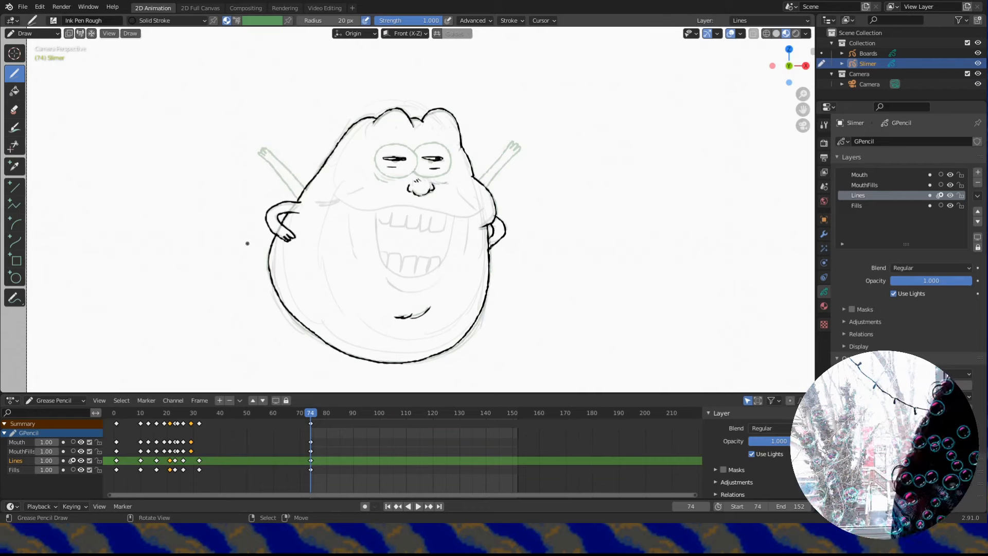
Go to frame 78 and draw Slimer's nearly closed eyes, nose and eye bags on the Lines layer.
{"action": "left_click", "coordinate": [318, 415]}
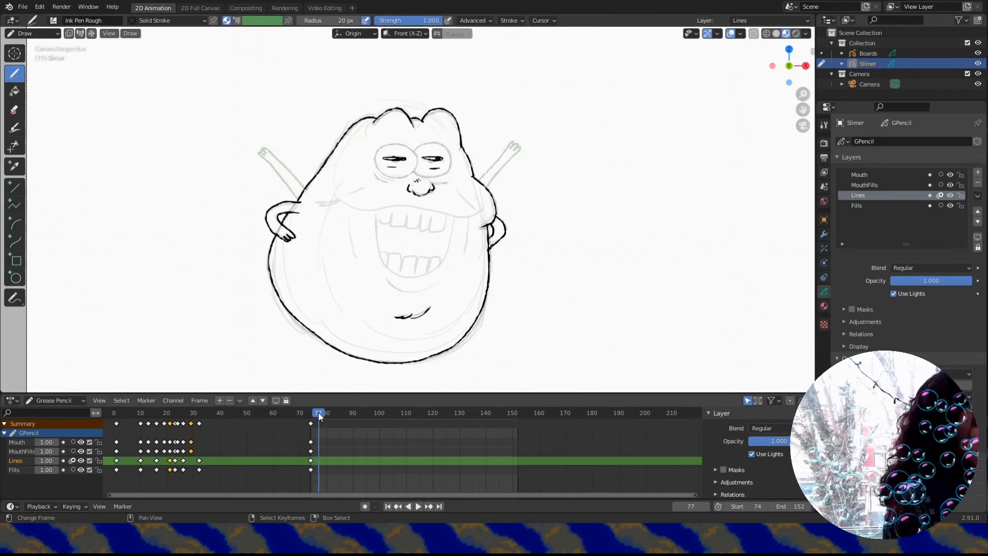
{"action": "left_click", "coordinate": [320, 415]}
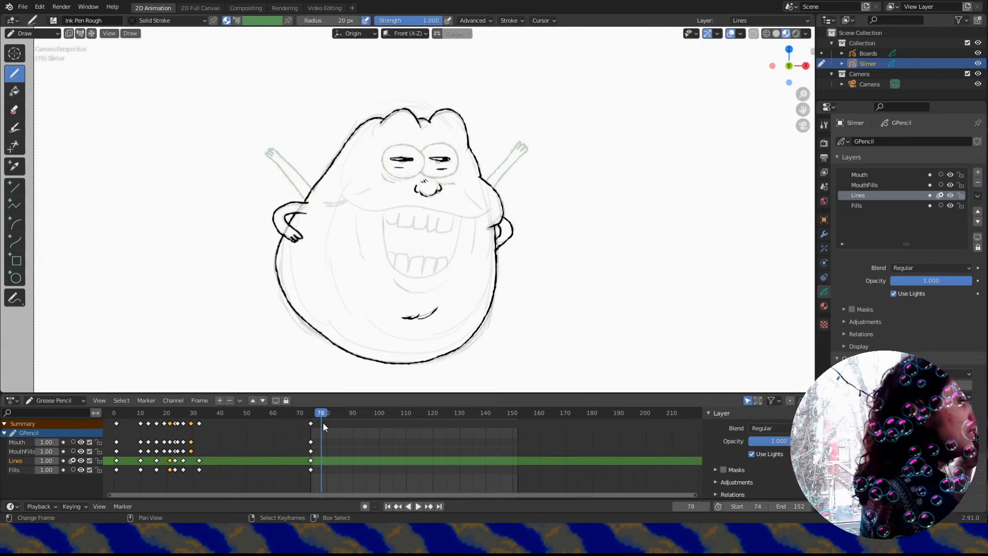
{"action": "left_click_drag", "start_coordinate": [390, 157], "coordinate": [414, 157]}
{"action": "left_click_drag", "start_coordinate": [430, 157], "coordinate": [451, 157]}
{"action": "left_click_drag", "start_coordinate": [421, 192], "coordinate": [437, 191]}
{"action": "left_click_drag", "start_coordinate": [419, 182], "coordinate": [419, 191]}
{"action": "left_click_drag", "start_coordinate": [438, 181], "coordinate": [438, 190]}
{"action": "left_click_drag", "start_coordinate": [423, 181], "coordinate": [404, 166]}
{"action": "left_click_drag", "start_coordinate": [436, 166], "coordinate": [446, 167]}
Hide the Boards object and draw Slimer's head, body, bent arms and belly crease at frame 78.
{"action": "left_click", "coordinate": [976, 53]}
{"action": "left_click_drag", "start_coordinate": [305, 199], "coordinate": [384, 118]}
{"action": "mouse_move", "coordinate": [381, 118]}
{"action": "left_mouse_down"}
{"action": "mouse_move", "coordinate": [426, 120]}
{"action": "mouse_move", "coordinate": [484, 225]}
{"action": "left_mouse_up"}
{"action": "left_click_drag", "start_coordinate": [304, 211], "coordinate": [301, 236]}
{"action": "mouse_move", "coordinate": [307, 199]}
{"action": "left_mouse_down"}
{"action": "mouse_move", "coordinate": [294, 241]}
{"action": "mouse_move", "coordinate": [296, 212]}
{"action": "left_mouse_up"}
{"action": "mouse_move", "coordinate": [283, 235]}
{"action": "left_mouse_down"}
{"action": "mouse_move", "coordinate": [439, 357]}
{"action": "mouse_move", "coordinate": [491, 222]}
{"action": "left_mouse_up"}
{"action": "left_click_drag", "start_coordinate": [501, 217], "coordinate": [495, 247]}
{"action": "left_click_drag", "start_coordinate": [496, 225], "coordinate": [491, 238]}
{"action": "left_click_drag", "start_coordinate": [437, 305], "coordinate": [405, 316]}
Show Boards again and trace the nose, mouth, folds and body outline of the leaning-back laughing pose at frame 109.
{"action": "mouse_move", "coordinate": [320, 415]}
{"action": "left_mouse_down"}
{"action": "mouse_move", "coordinate": [312, 415]}
{"action": "mouse_move", "coordinate": [409, 414]}
{"action": "left_mouse_up"}
{"action": "left_click", "coordinate": [977, 54]}
{"action": "key", "text": "Left"}
{"action": "key", "text": "Left"}
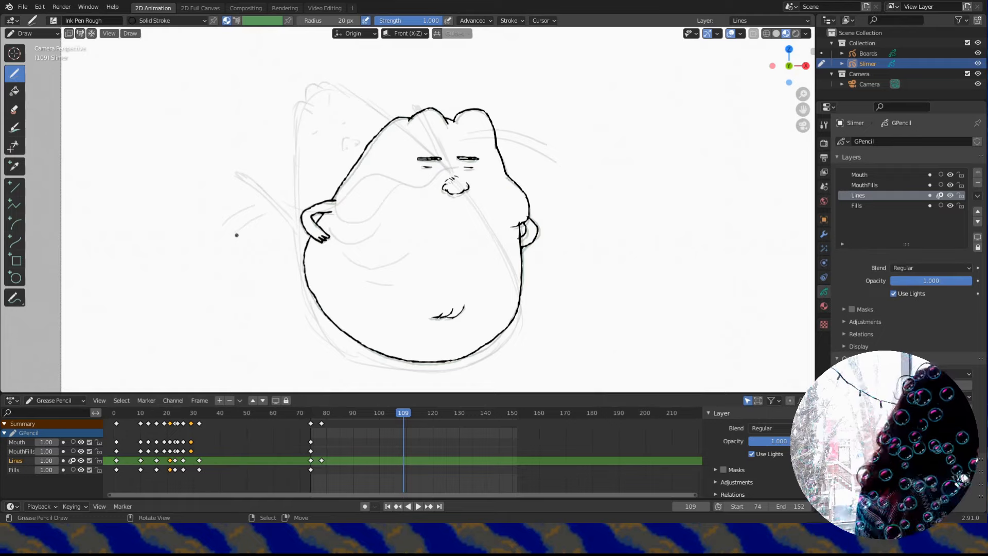
{"action": "middle_click_drag", "start_coordinate": [236, 235], "coordinate": [242, 241], "text": "shift"}
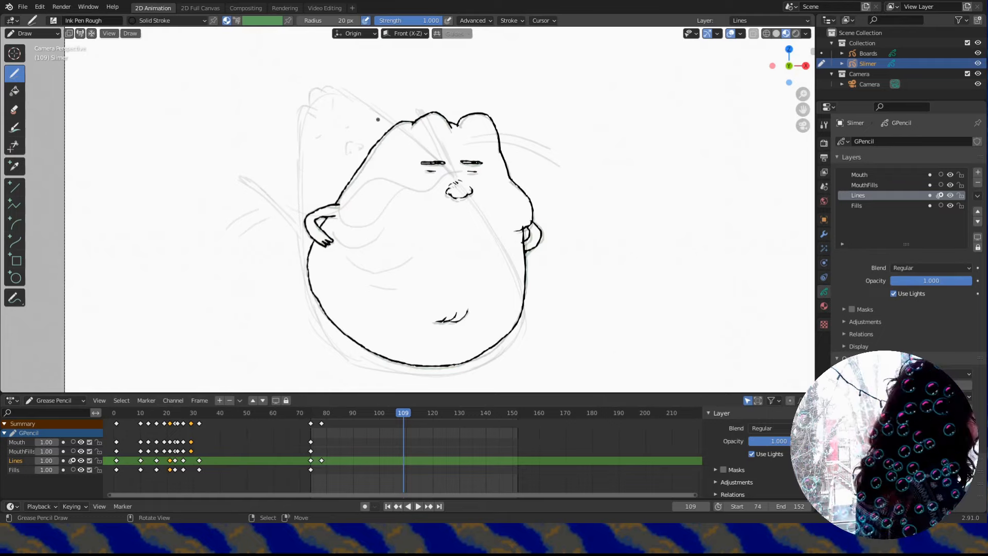
{"action": "left_click_drag", "start_coordinate": [342, 153], "coordinate": [362, 148]}
{"action": "left_click_drag", "start_coordinate": [297, 210], "coordinate": [445, 176]}
{"action": "left_click_drag", "start_coordinate": [337, 213], "coordinate": [405, 188]}
{"action": "left_click_drag", "start_coordinate": [331, 225], "coordinate": [389, 225]}
{"action": "mouse_move", "coordinate": [301, 263]}
{"action": "left_mouse_down"}
{"action": "mouse_move", "coordinate": [314, 109]}
{"action": "mouse_move", "coordinate": [443, 168]}
{"action": "left_mouse_up"}
Add the raised arms, head creases and closed eyes to the laughing pose at frame 109.
{"action": "mouse_move", "coordinate": [423, 114]}
{"action": "left_mouse_down"}
{"action": "mouse_move", "coordinate": [430, 370]}
{"action": "mouse_move", "coordinate": [244, 183]}
{"action": "left_mouse_up"}
{"action": "left_click_drag", "start_coordinate": [249, 179], "coordinate": [299, 229]}
{"action": "left_click_drag", "start_coordinate": [332, 96], "coordinate": [333, 107]}
{"action": "left_click_drag", "start_coordinate": [309, 112], "coordinate": [316, 117]}
{"action": "left_click_drag", "start_coordinate": [315, 138], "coordinate": [322, 135]}
{"action": "left_click_drag", "start_coordinate": [345, 129], "coordinate": [349, 127]}
Draw Slimer leaning to the opposite side with open mouth and raised arms at frame 115.
{"action": "mouse_move", "coordinate": [396, 414]}
{"action": "left_mouse_down"}
{"action": "mouse_move", "coordinate": [419, 418]}
{"action": "mouse_move", "coordinate": [411, 419]}
{"action": "left_mouse_up"}
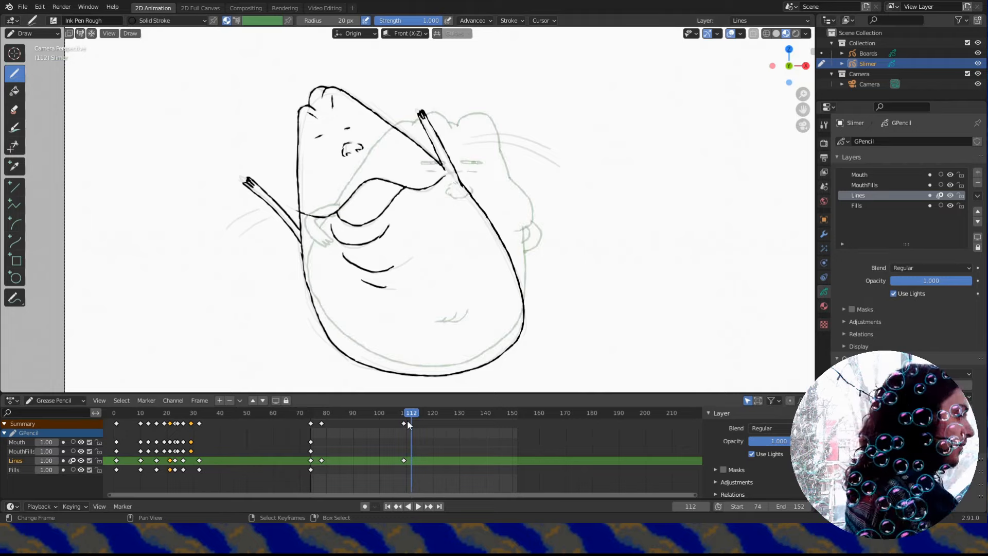
{"action": "mouse_move", "coordinate": [407, 427]}
{"action": "left_mouse_down"}
{"action": "mouse_move", "coordinate": [418, 427]}
{"action": "mouse_move", "coordinate": [408, 426]}
{"action": "mouse_move", "coordinate": [414, 419]}
{"action": "left_mouse_up"}
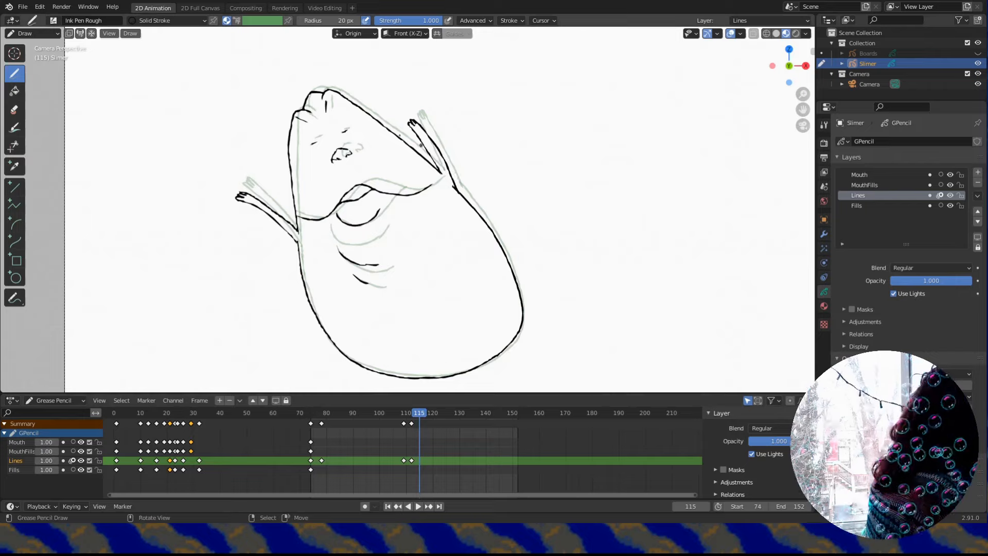
{"action": "left_click_drag", "start_coordinate": [524, 254], "coordinate": [321, 252]}
{"action": "left_click_drag", "start_coordinate": [337, 219], "coordinate": [501, 139]}
{"action": "left_click_drag", "start_coordinate": [378, 174], "coordinate": [515, 209]}
{"action": "left_click_drag", "start_coordinate": [404, 180], "coordinate": [486, 193]}
{"action": "left_click_drag", "start_coordinate": [322, 252], "coordinate": [338, 217]}
{"action": "left_click_drag", "start_coordinate": [521, 226], "coordinate": [523, 255]}
{"action": "mouse_move", "coordinate": [427, 100]}
{"action": "left_mouse_down", "text": "ctrl"}
{"action": "mouse_move", "coordinate": [385, 138]}
{"action": "mouse_move", "coordinate": [360, 185]}
{"action": "left_mouse_up", "text": "ctrl"}
{"action": "left_click_drag", "start_coordinate": [350, 196], "coordinate": [512, 154]}
Draw the closed-mouth variation of the opposite-leaning laughing pose at frame 117.
{"action": "key", "text": "Right"}
{"action": "key", "text": "Right"}
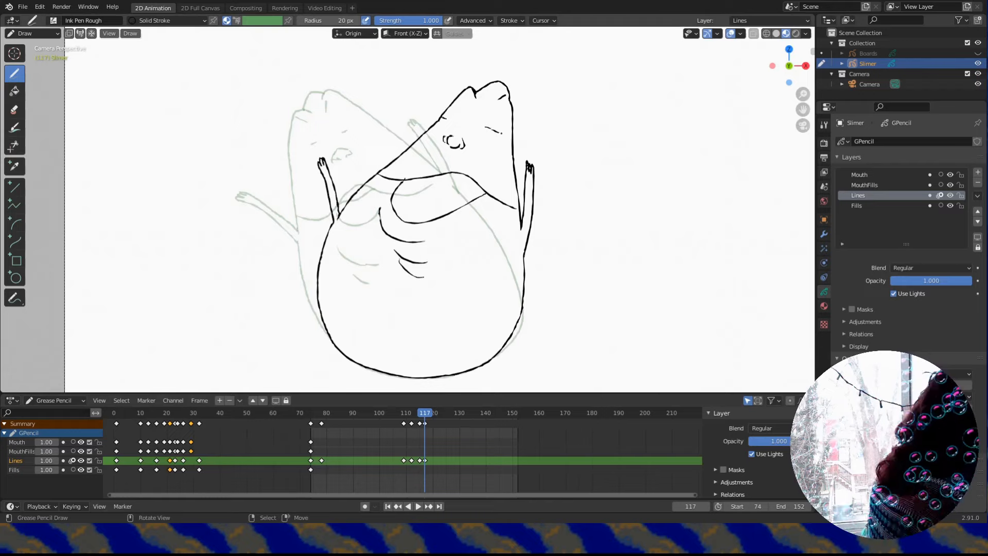
{"action": "left_click_drag", "start_coordinate": [452, 142], "coordinate": [471, 148]}
{"action": "left_click_drag", "start_coordinate": [539, 170], "coordinate": [524, 251]}
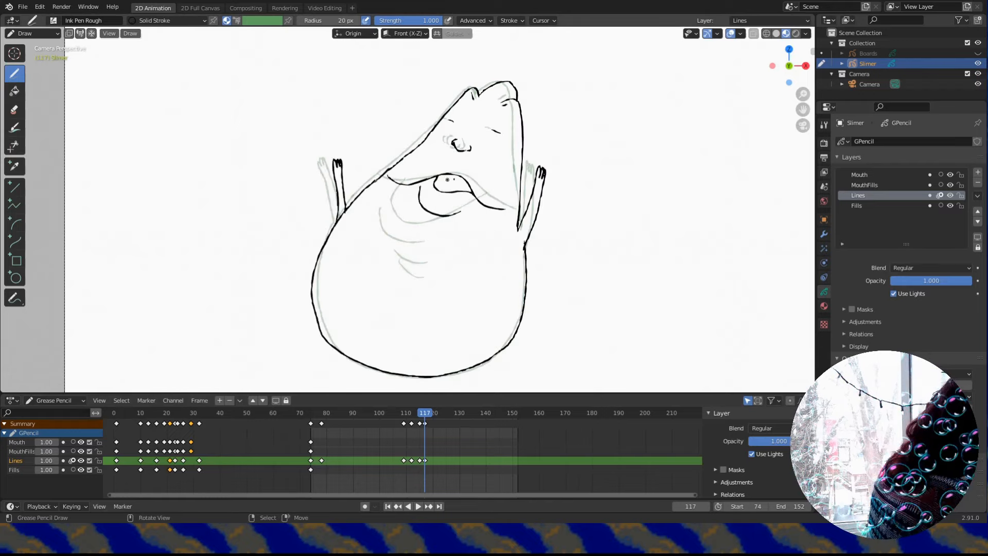
Go to frame 109, activate the Fills layer with the Slimer-Green material, and turn off onion skinning for the Lines layer.
{"action": "left_click", "coordinate": [407, 418]}
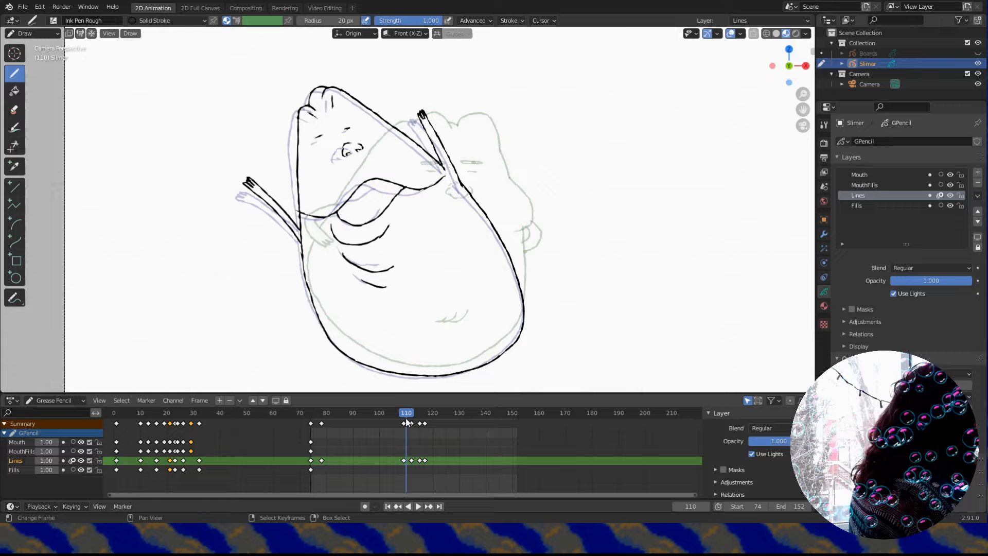
{"action": "left_click", "coordinate": [857, 206]}
{"action": "left_click", "coordinate": [824, 305]}
{"action": "left_click", "coordinate": [878, 152]}
{"action": "left_click", "coordinate": [823, 291]}
{"action": "left_click", "coordinate": [940, 195]}
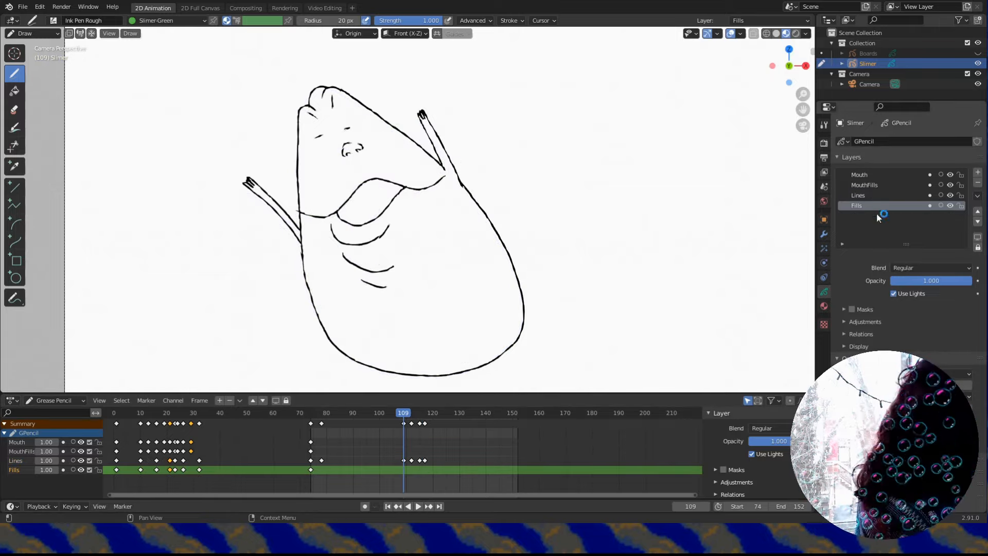
Fill Slimer's body and arms with Slimer-Green using the Fill tool on the laughing keyframes from frame 109 to 117.
{"action": "left_click", "coordinate": [14, 91]}
{"action": "left_click", "coordinate": [360, 154]}
{"action": "left_click", "coordinate": [391, 267]}
{"action": "left_click", "coordinate": [292, 223]}
{"action": "key", "text": "Up"}
{"action": "left_click", "coordinate": [99, 506]}
{"action": "left_click", "coordinate": [123, 454]}
{"action": "key", "text": "Up"}
{"action": "left_click", "coordinate": [341, 292]}
{"action": "key", "text": "Up"}
{"action": "left_click", "coordinate": [322, 270]}
Fill the open mouth of the laughing poses with the Slimer-Mouth material.
{"action": "key", "text": "Down"}
{"action": "key", "text": "Down"}
{"action": "left_click", "coordinate": [824, 306]}
{"action": "left_click", "coordinate": [866, 185]}
{"action": "left_click", "coordinate": [365, 200]}
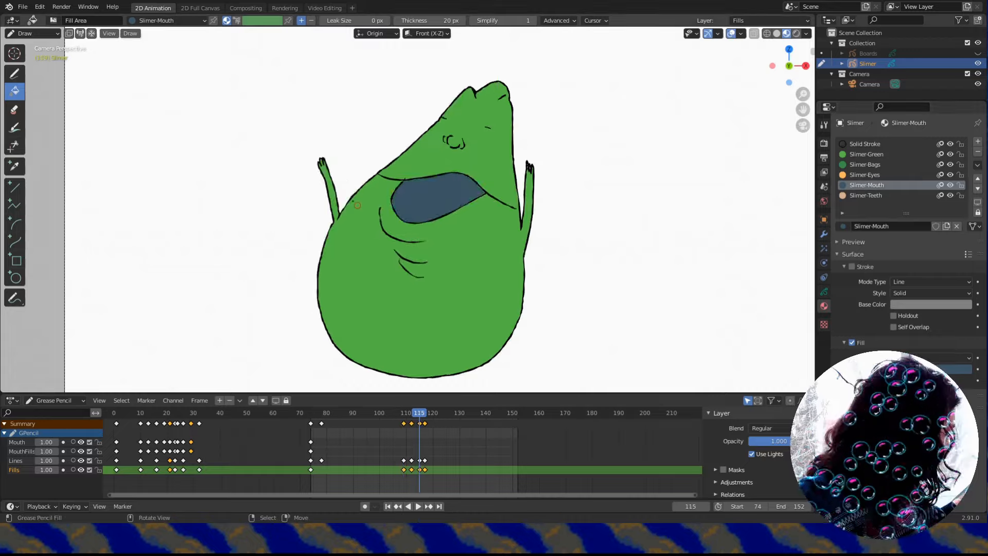
Fill the body of the hands-on-hips pose with the Slimer-Green material.
{"action": "key", "text": "Down"}
{"action": "left_click", "coordinate": [866, 154]}
{"action": "left_click", "coordinate": [453, 242]}
Fill both eyes of the hands-on-hips pose with the Slimer-Eyes material.
{"action": "left_click", "coordinate": [864, 175]}
{"action": "key", "text": "Down"}
{"action": "scroll", "coordinate": [417, 131], "scroll_direction": "up", "scroll_amount": 6}
{"action": "key", "text": "Up"}
{"action": "left_click", "coordinate": [481, 142]}
{"action": "left_click", "coordinate": [638, 140]}
{"action": "scroll", "coordinate": [638, 140], "scroll_direction": "down", "scroll_amount": 2}
Draw the bags under the eyes at frames 74 and 78 with the Slimer-Bags material.
{"action": "left_click", "coordinate": [864, 165]}
{"action": "key", "text": "Down"}
{"action": "left_click_drag", "start_coordinate": [351, 198], "coordinate": [538, 197], "text": "shift"}
{"action": "key", "text": "Up"}
{"action": "left_click_drag", "start_coordinate": [351, 198], "coordinate": [423, 199], "text": "shift"}
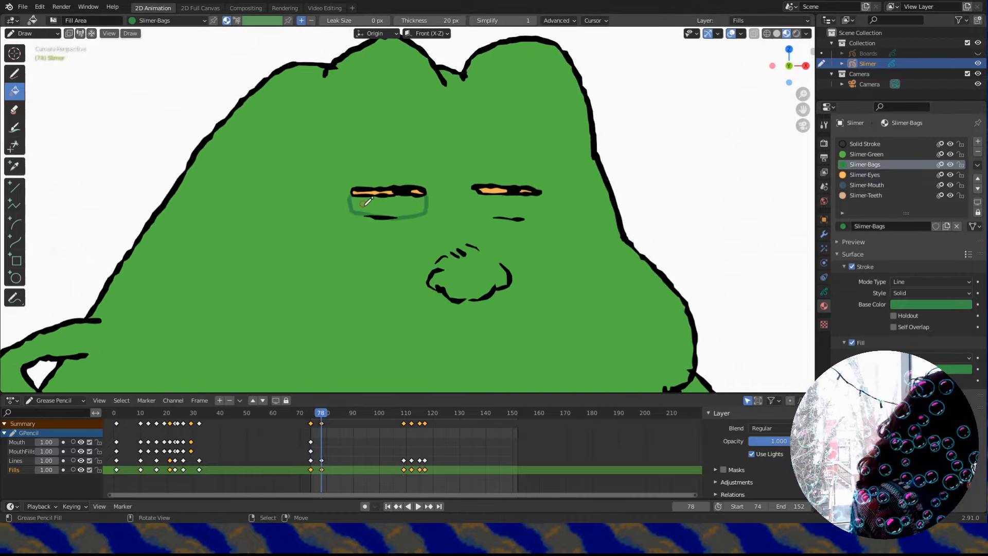
Review the coloured drawings and play the shot back from frame 74.
{"action": "left_click", "coordinate": [405, 420]}
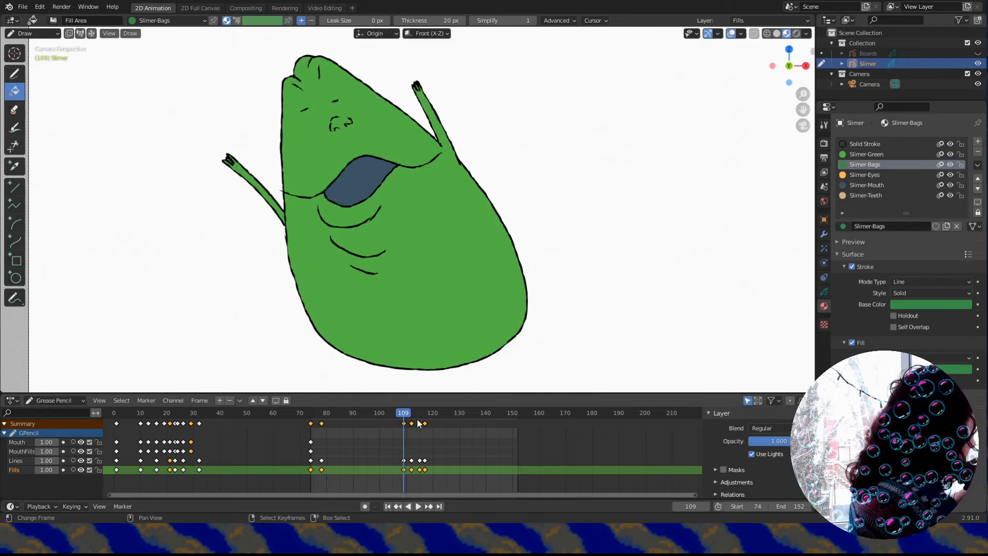
{"action": "left_click", "coordinate": [310, 421]}
{"action": "key", "text": "space"}
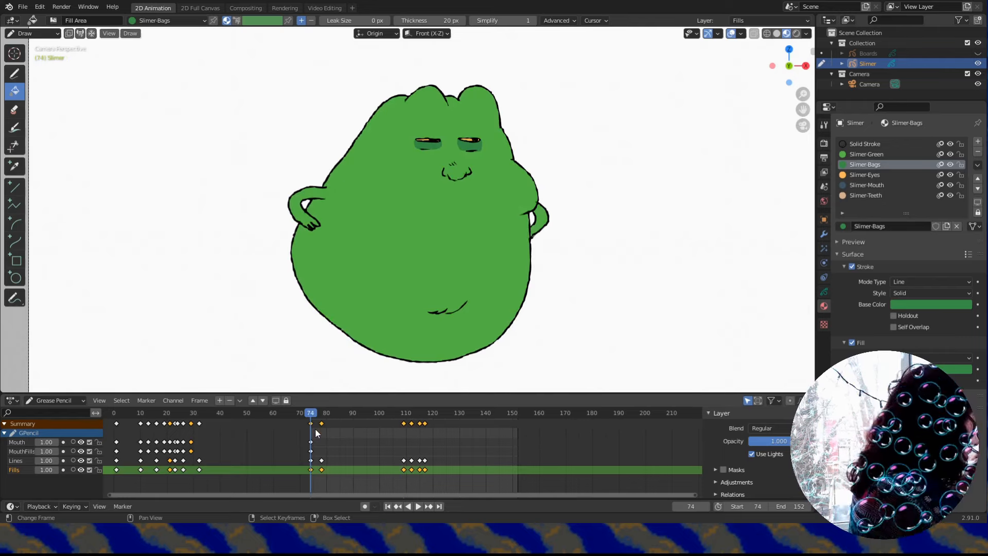
Duplicate the hands-on-hips keyframes on the Lines and Fills layers so the pose alternates at frames 80, 89 and 97.
{"action": "scroll", "coordinate": [315, 428], "scroll_direction": "up", "scroll_amount": 14}
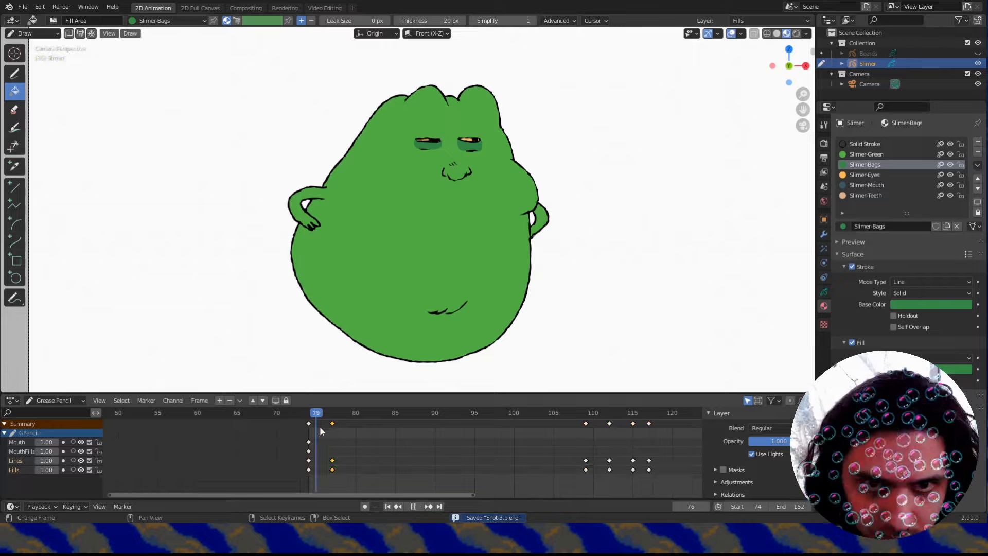
{"action": "key", "text": "shift+d"}
{"action": "left_click", "coordinate": [337, 427]}
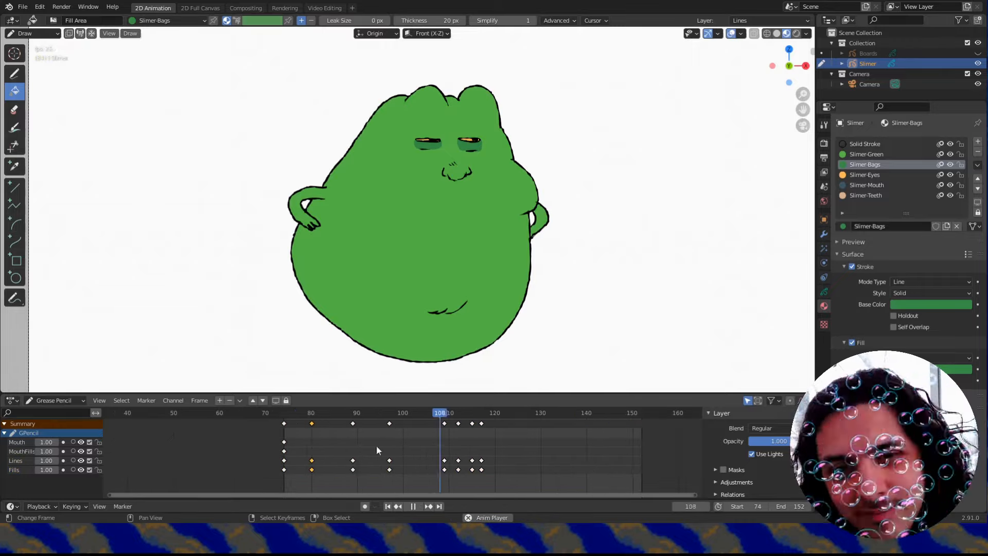
{"action": "key", "text": "space"}
Space the four laughing keyframes three frames apart at frames 109, 112, 115 and 118.
{"action": "scroll", "coordinate": [421, 440], "scroll_direction": "up", "scroll_amount": 9}
{"action": "middle_click_drag", "start_coordinate": [472, 436], "coordinate": [429, 435]}
{"action": "left_click", "coordinate": [455, 427]}
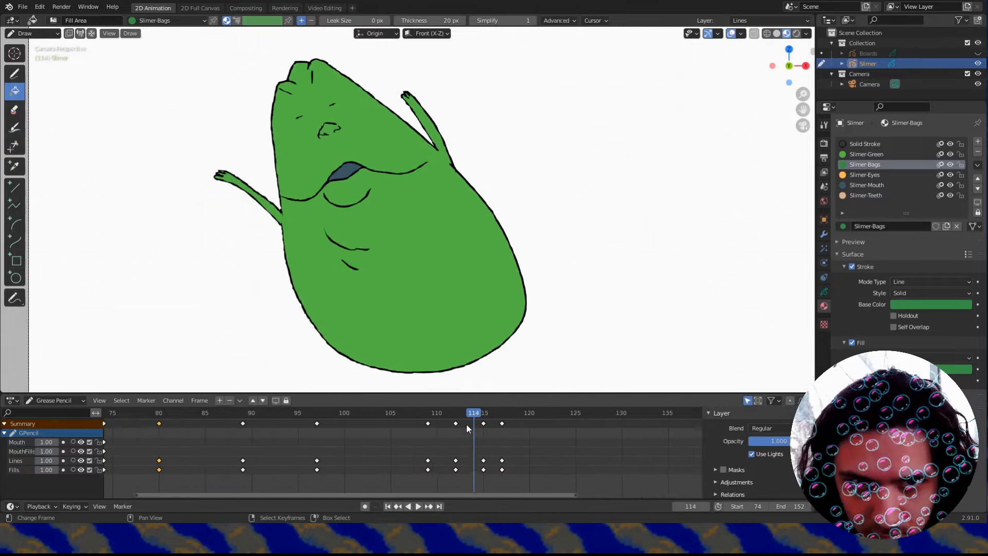
{"action": "right_click_drag", "start_coordinate": [483, 423], "coordinate": [473, 423]}
{"action": "left_click", "coordinate": [511, 431]}
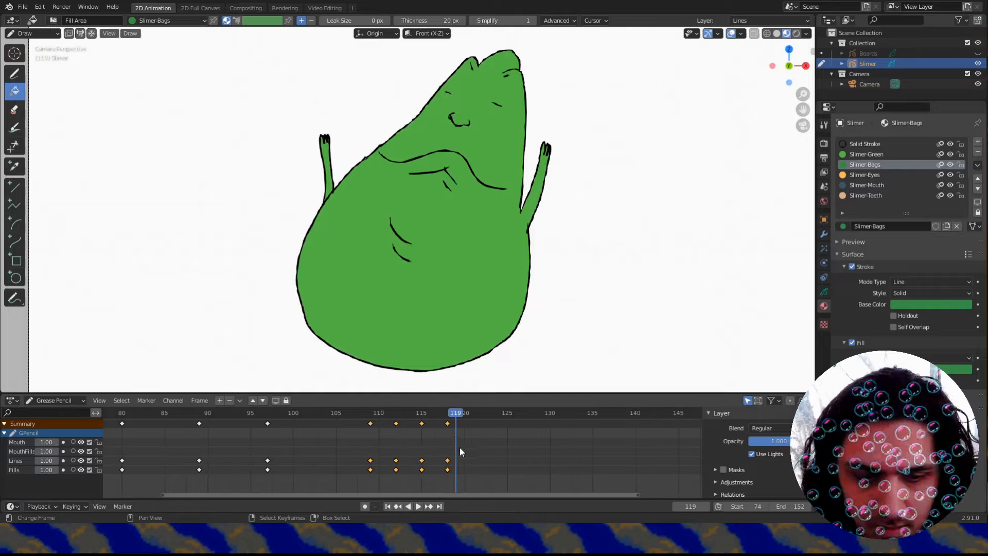
{"action": "key", "text": "space"}
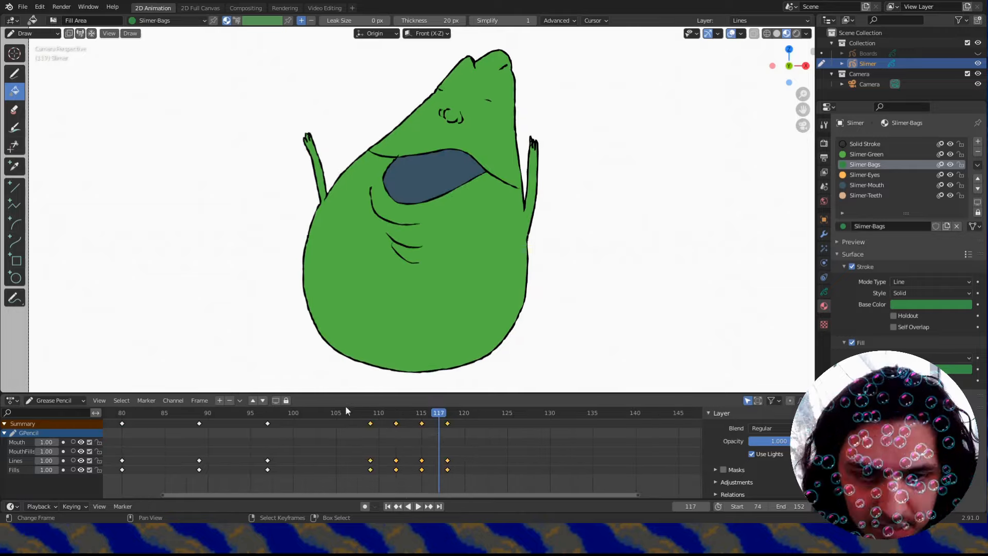
Extend the laughing cycle with duplicated keyframes two frames apart up to frame 131 and play it back.
{"action": "scroll", "coordinate": [384, 418], "scroll_direction": "down", "scroll_amount": 3}
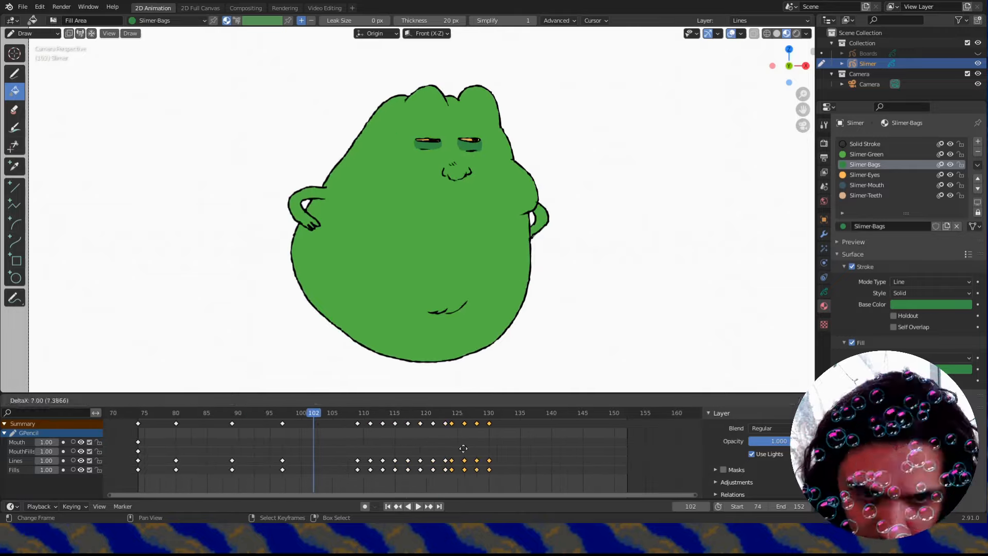
{"action": "key", "text": "Escape"}
{"action": "key", "text": "space"}
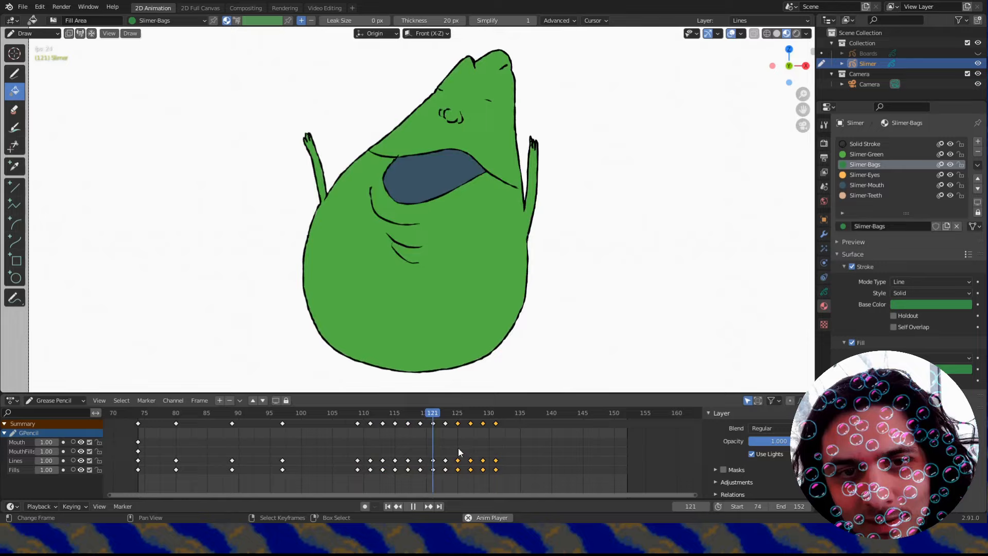
Duplicate the last four laughing keyframes to frames 133, 135, 137 and 139 and play the animation.
{"action": "key", "text": "Escape"}
{"action": "middle_click_drag", "start_coordinate": [479, 443], "coordinate": [471, 445]}
{"action": "key", "text": "shift+d"}
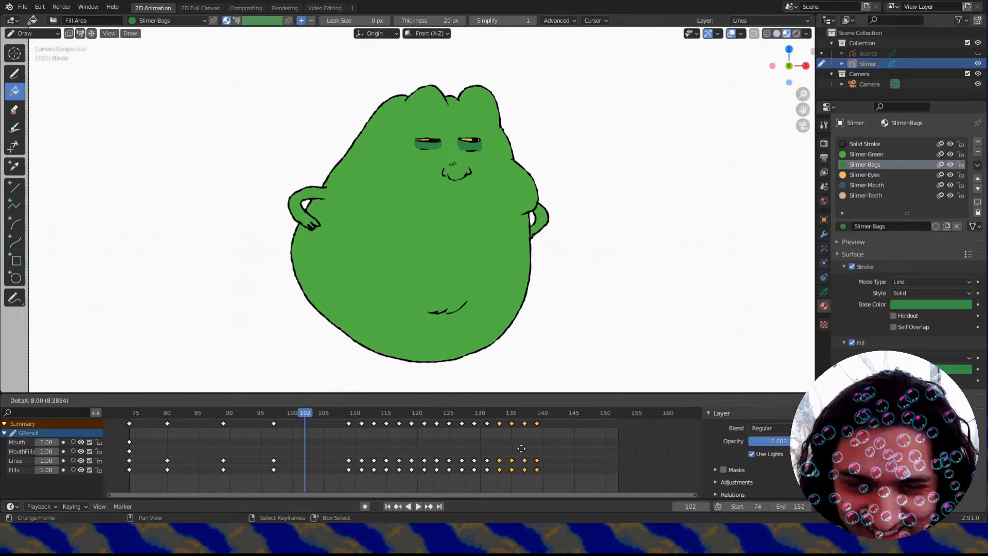
{"action": "left_click", "coordinate": [522, 444]}
{"action": "key", "text": "space"}
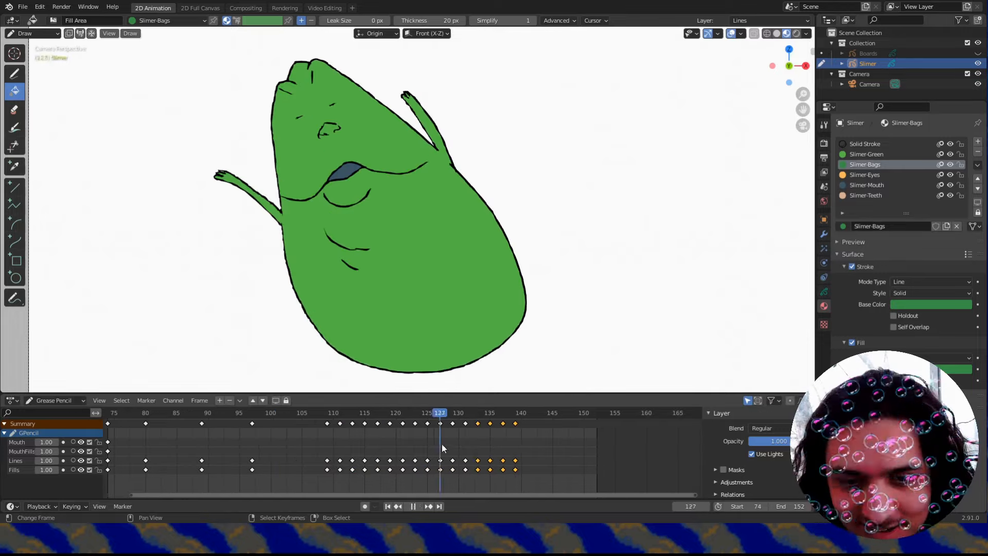
{"action": "key", "text": "space"}
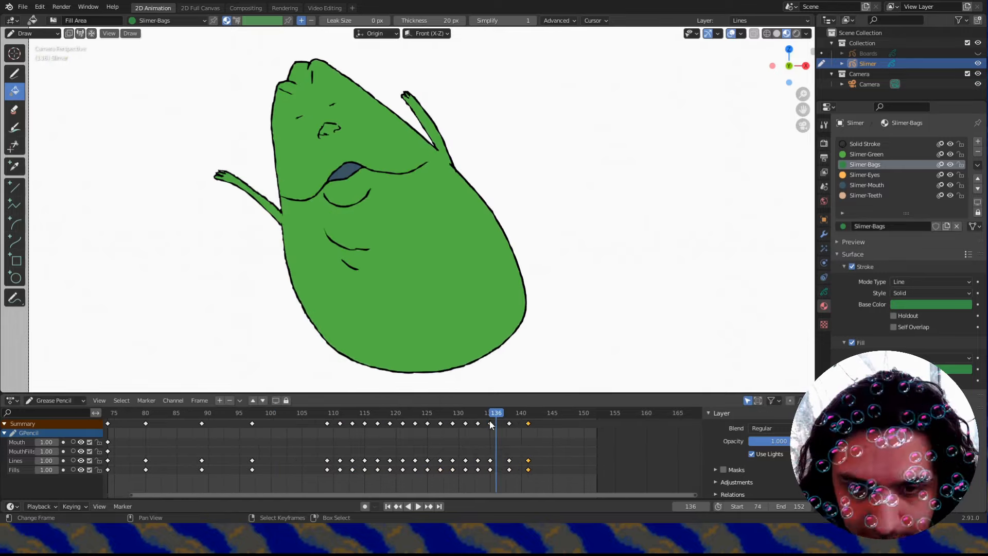
Spread the final laughing keyframes out toward frame 149 and play back the retimed laugh.
{"action": "key", "text": "space"}
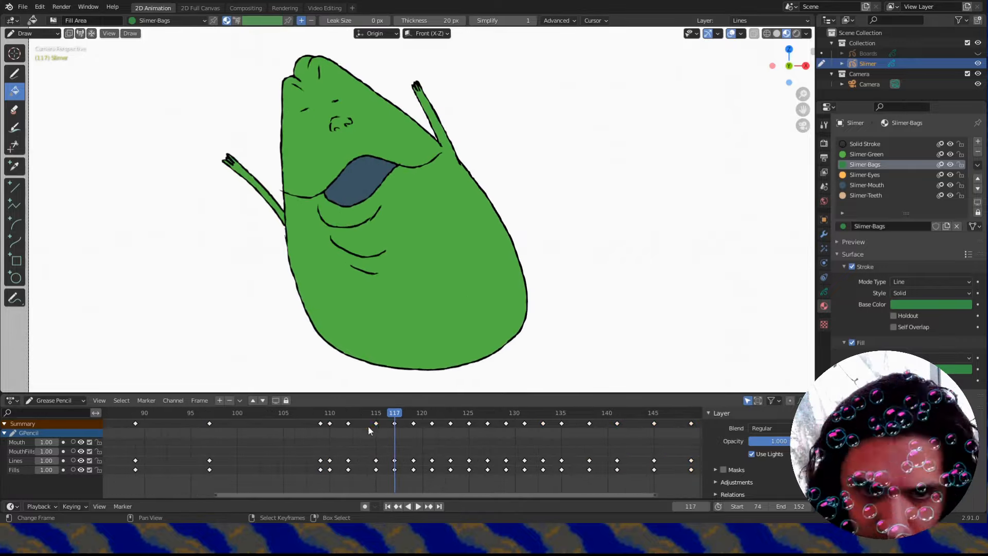
{"action": "key", "text": "space"}
{"action": "key", "text": "space"}
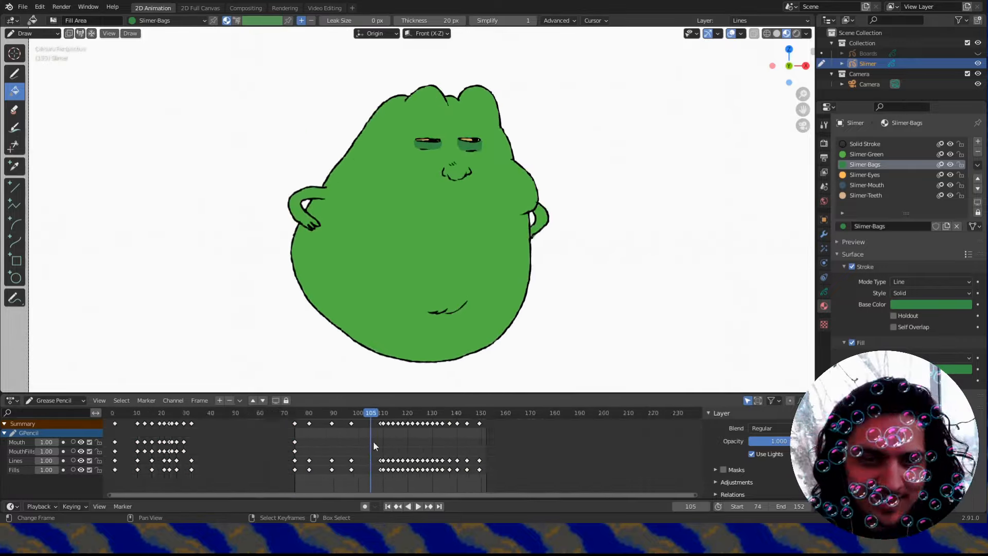
Return to frame 74 and inspect the earlier layer keyframes between frames 1 and 32.
{"action": "scroll", "coordinate": [374, 442], "scroll_direction": "up", "scroll_amount": 5}
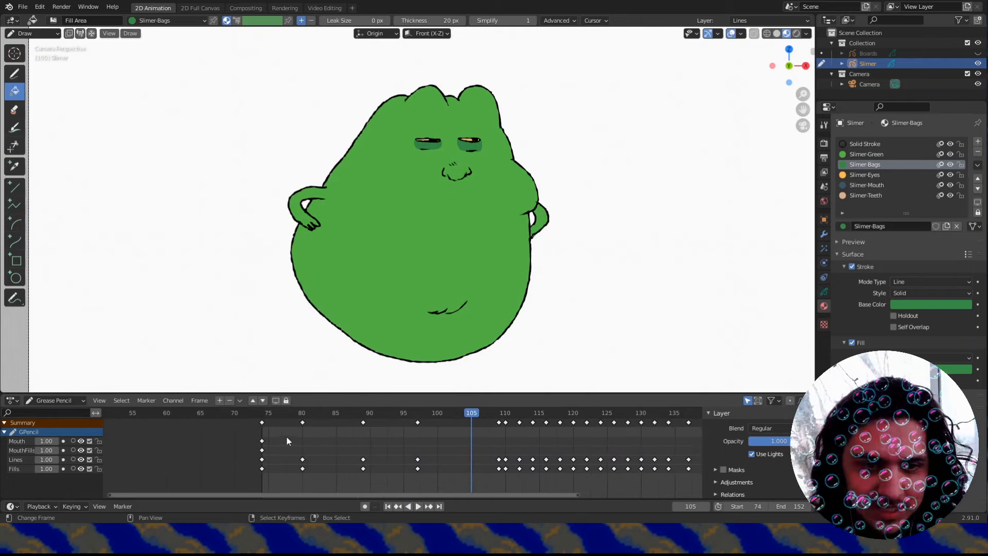
{"action": "left_click", "coordinate": [264, 424]}
{"action": "scroll", "coordinate": [250, 456], "scroll_direction": "down", "scroll_amount": 14}
{"action": "middle_click_drag", "start_coordinate": [286, 459], "coordinate": [354, 461]}
{"action": "scroll", "coordinate": [279, 441], "scroll_direction": "up", "scroll_amount": 6}
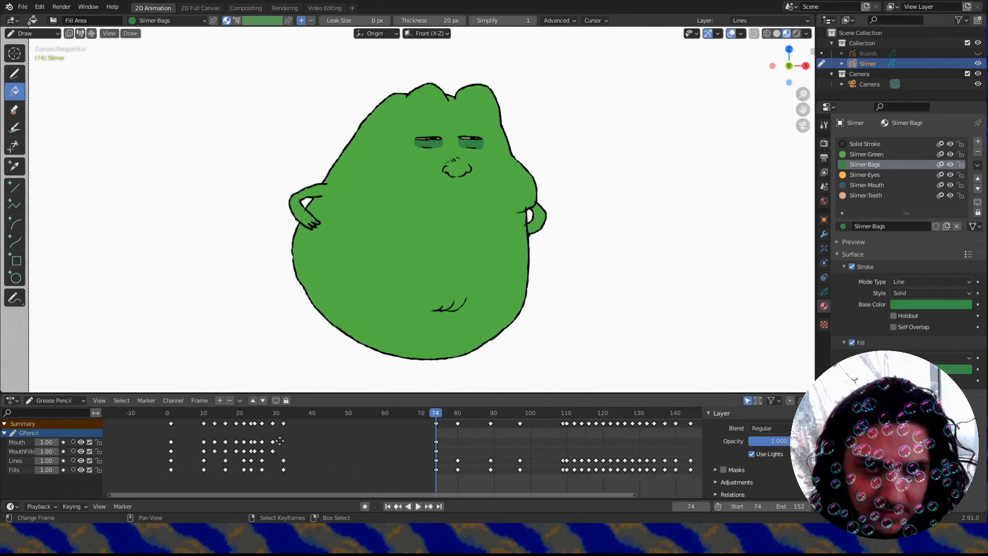
{"action": "middle_click_drag", "start_coordinate": [280, 441], "coordinate": [329, 463]}
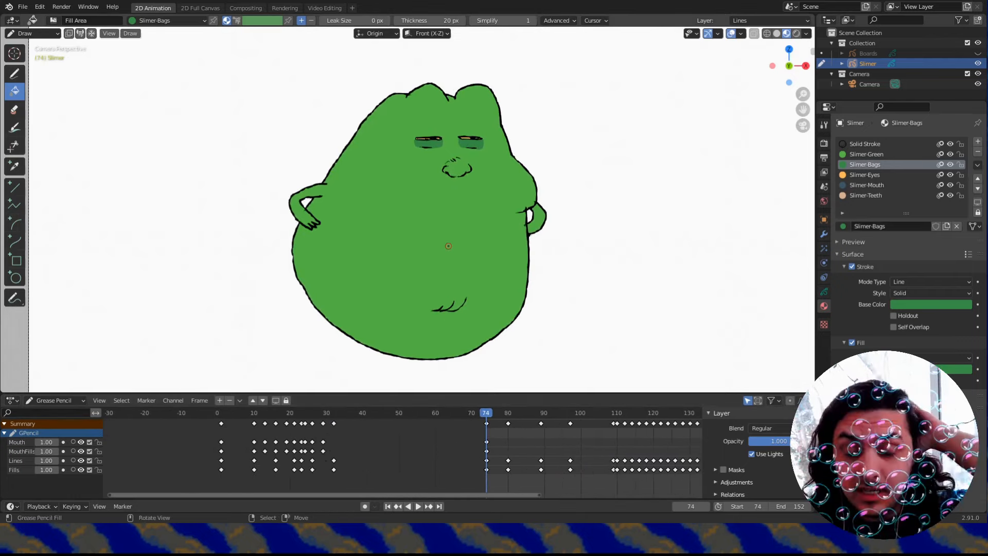
{"action": "scroll", "coordinate": [165, 465], "scroll_direction": "up", "scroll_amount": 2}
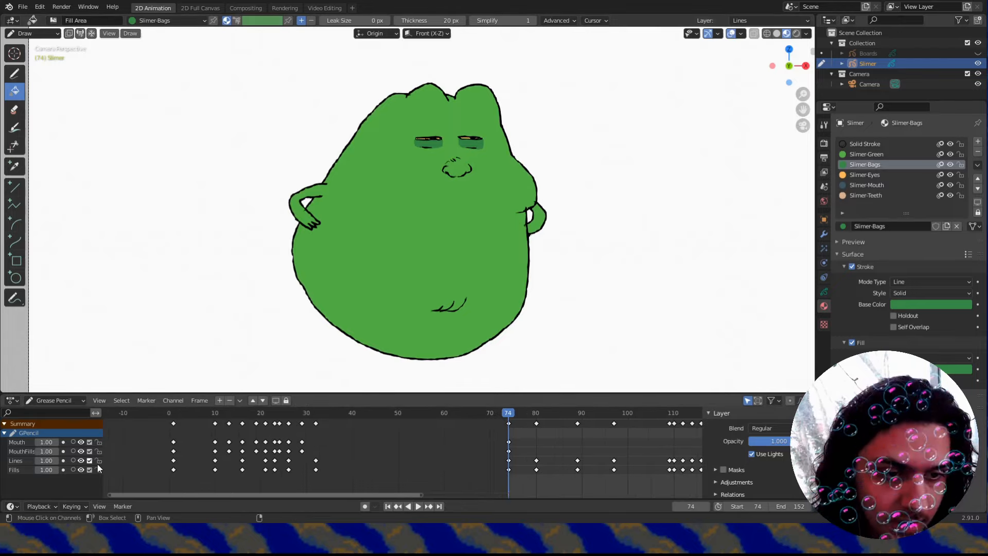
Duplicate the Mouth and MouthFills keyframes of frames 10 to 29 so the copies start at frame 54.
{"action": "scroll", "coordinate": [260, 434], "scroll_direction": "up", "scroll_amount": 2}
{"action": "left_click", "coordinate": [214, 436]}
{"action": "key", "text": "b"}
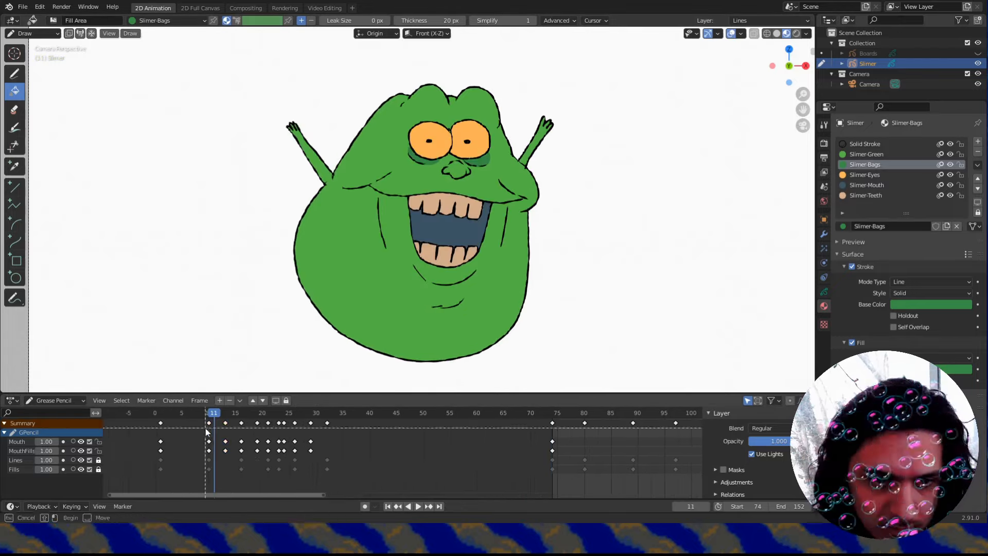
{"action": "left_click_drag", "start_coordinate": [203, 435], "coordinate": [331, 471]}
{"action": "key", "text": "shift+d"}
{"action": "left_click", "coordinate": [566, 442]}
Move the last copied mouth keyframes so they fall from frame 74 onward.
{"action": "scroll", "coordinate": [464, 434], "scroll_direction": "up", "scroll_amount": 5}
{"action": "left_click_drag", "start_coordinate": [464, 437], "coordinate": [443, 452]}
{"action": "left_click", "coordinate": [457, 463]}
{"action": "right_click_drag", "start_coordinate": [448, 449], "coordinate": [480, 449]}
{"action": "left_click", "coordinate": [385, 453]}
{"action": "middle_click_drag", "start_coordinate": [482, 448], "coordinate": [438, 471]}
Duplicate groups of Mouth and MouthFills keyframes along the timeline to cover the frames up to 97.
{"action": "key", "text": "shift+d"}
{"action": "left_click", "coordinate": [484, 465]}
{"action": "key", "text": "shift+d"}
{"action": "left_click", "coordinate": [465, 474]}
{"action": "left_click_drag", "start_coordinate": [466, 474], "coordinate": [422, 440]}
{"action": "key", "text": "shift+d"}
{"action": "key", "text": "space"}
{"action": "key", "text": "shift+d"}
{"action": "left_click", "coordinate": [497, 474]}
Duplicate Mouth and MouthFills keyframes to frames 100 and 105.
{"action": "left_click_drag", "start_coordinate": [502, 475], "coordinate": [366, 445]}
{"action": "key", "text": "shift+d"}
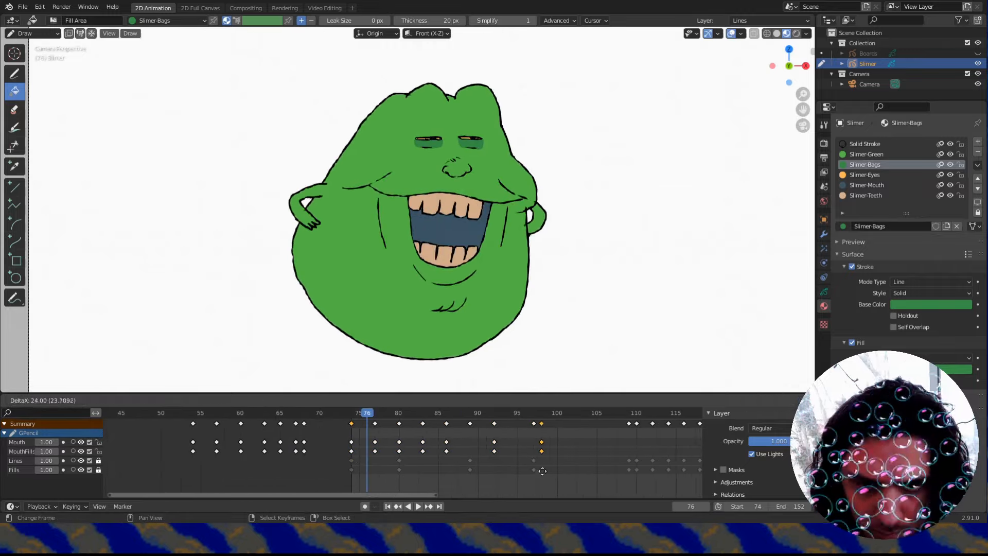
{"action": "left_click", "coordinate": [549, 471]}
{"action": "middle_click_drag", "start_coordinate": [548, 471], "coordinate": [498, 471]}
{"action": "left_click_drag", "start_coordinate": [498, 472], "coordinate": [406, 450]}
{"action": "key", "text": "shift+d"}
{"action": "key", "text": "space"}
{"action": "key", "text": "shift+d"}
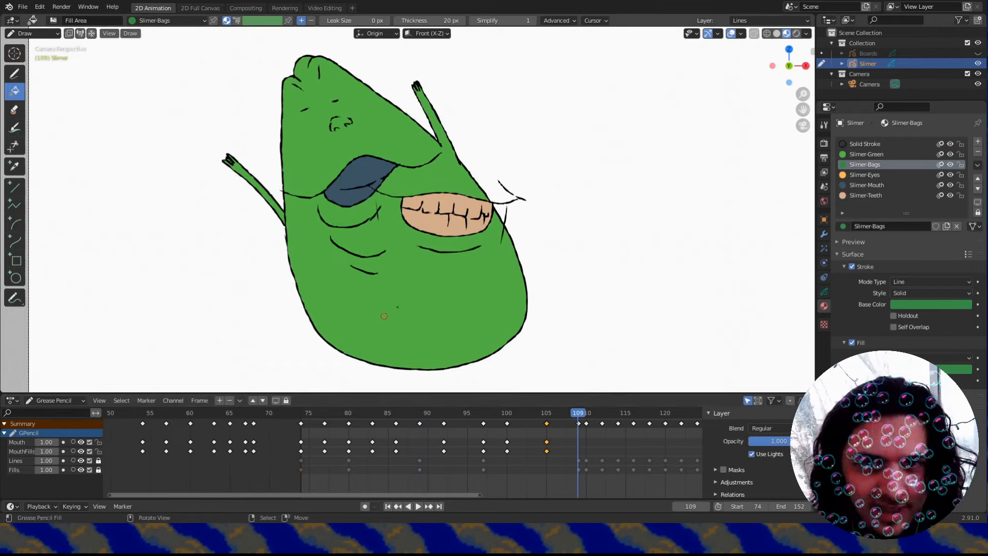
Insert blank keyframes at frame 109 on the MouthFills and Mouth layers and play the shot back.
{"action": "left_click", "coordinate": [513, 456]}
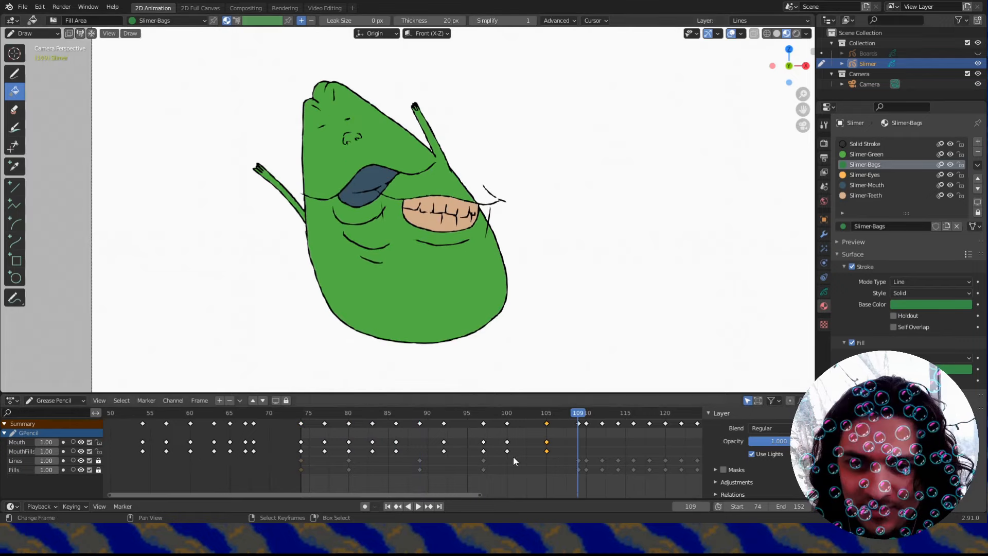
{"action": "left_click", "coordinate": [14, 453]}
{"action": "key", "text": "shift+i"}
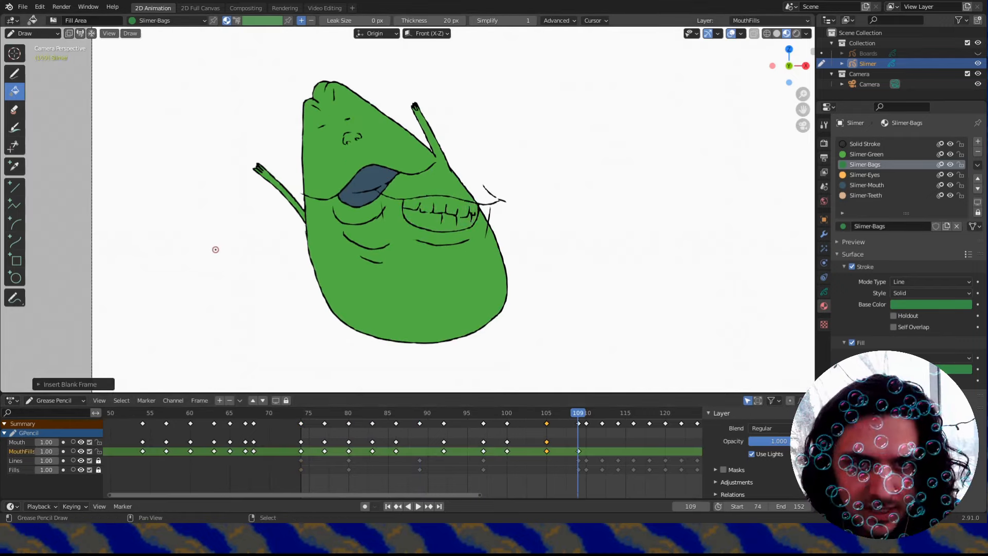
{"action": "left_click", "coordinate": [21, 443]}
{"action": "key", "text": "shift+i"}
{"action": "scroll", "coordinate": [542, 450], "scroll_direction": "down", "scroll_amount": 4}
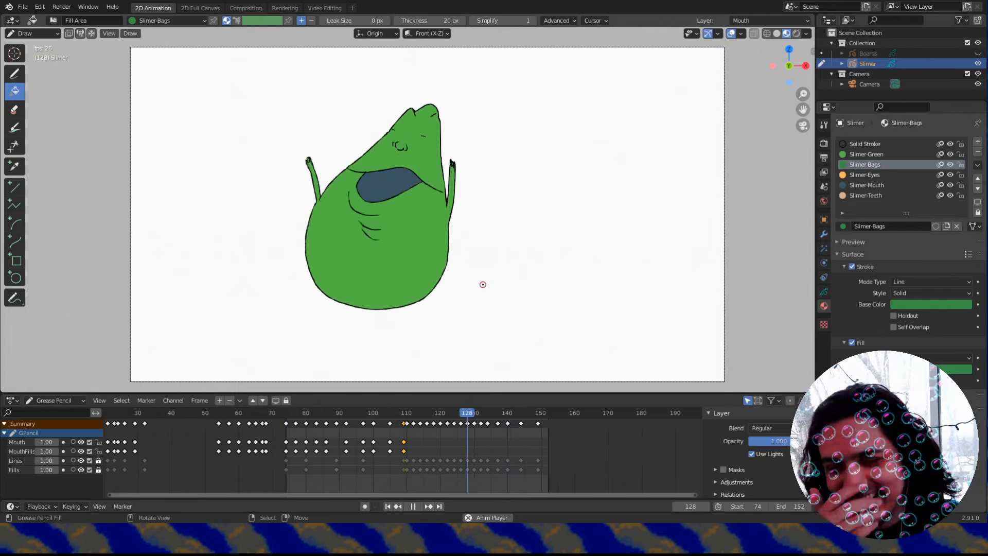
{"action": "key", "text": "Escape"}
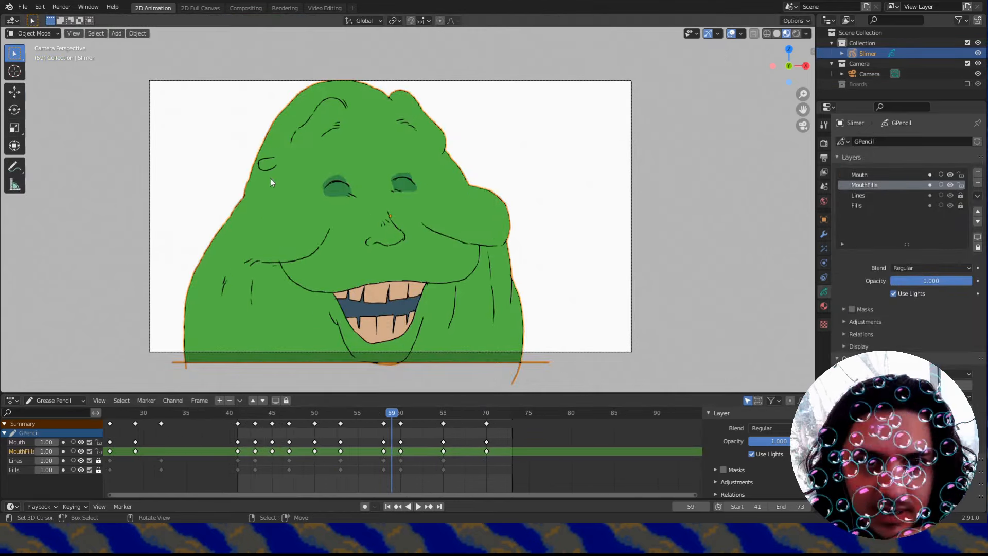
Set the playback range to frames 153 to 168 for the next board and preview it from the first frame.
{"action": "left_click", "coordinate": [62, 7]}
{"action": "left_click", "coordinate": [22, 8]}
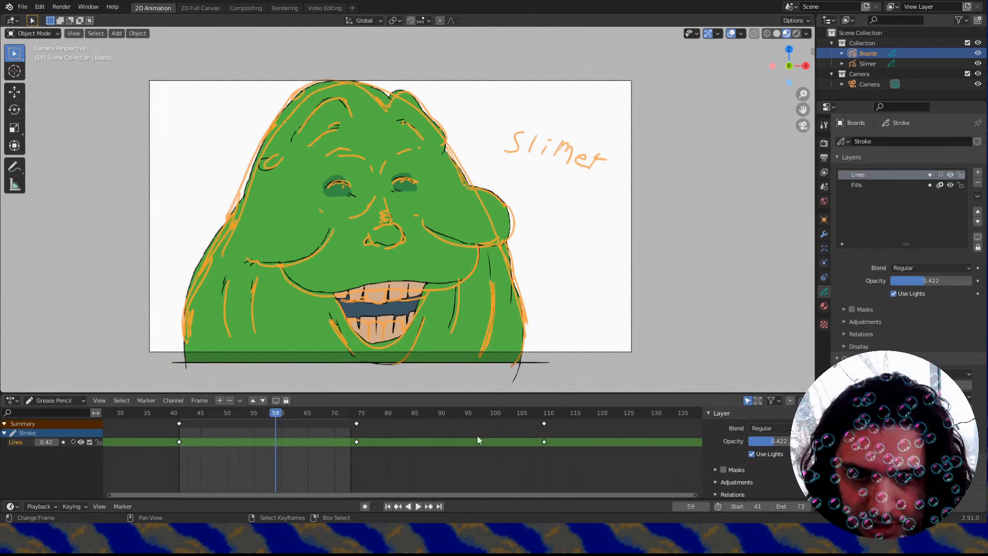
{"action": "mouse_move", "coordinate": [477, 436]}
{"action": "middle_mouse_down"}
{"action": "mouse_move", "coordinate": [339, 452]}
{"action": "mouse_move", "coordinate": [452, 438]}
{"action": "mouse_move", "coordinate": [407, 439]}
{"action": "middle_mouse_up"}
{"action": "left_click", "coordinate": [461, 439]}
{"action": "left_click", "coordinate": [534, 451]}
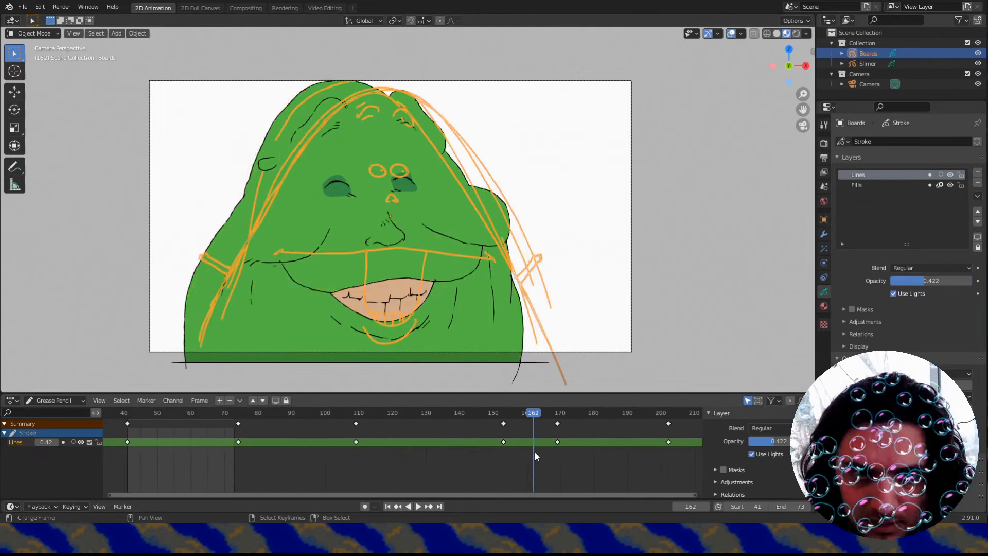
{"action": "middle_click_drag", "start_coordinate": [544, 454], "coordinate": [527, 455]}
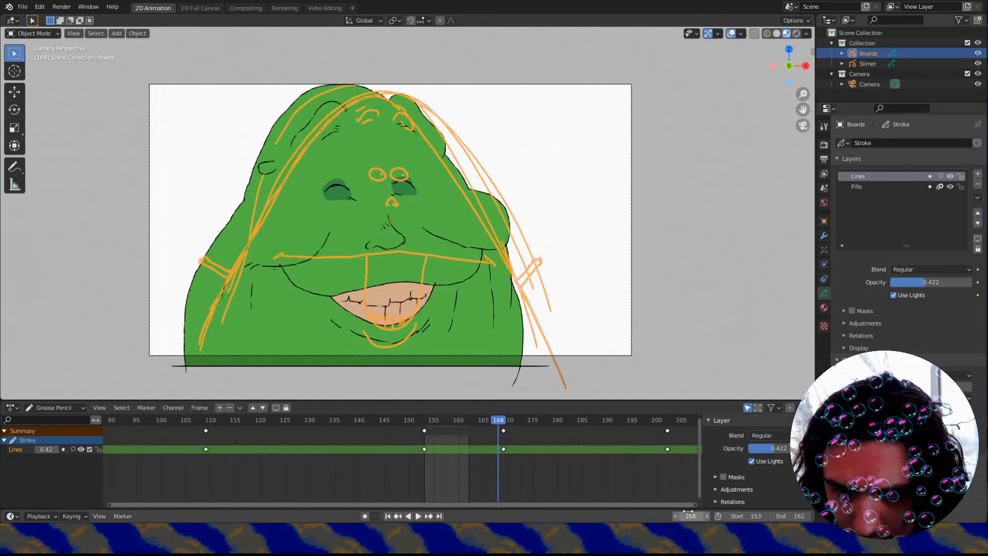
{"action": "left_click_drag", "start_coordinate": [794, 517], "coordinate": [802, 517]}
{"action": "key", "text": "shift+Left"}
{"action": "key", "text": "space"}
{"action": "key", "text": "Escape"}
{"action": "scroll", "coordinate": [484, 280], "scroll_direction": "down", "scroll_amount": 1}
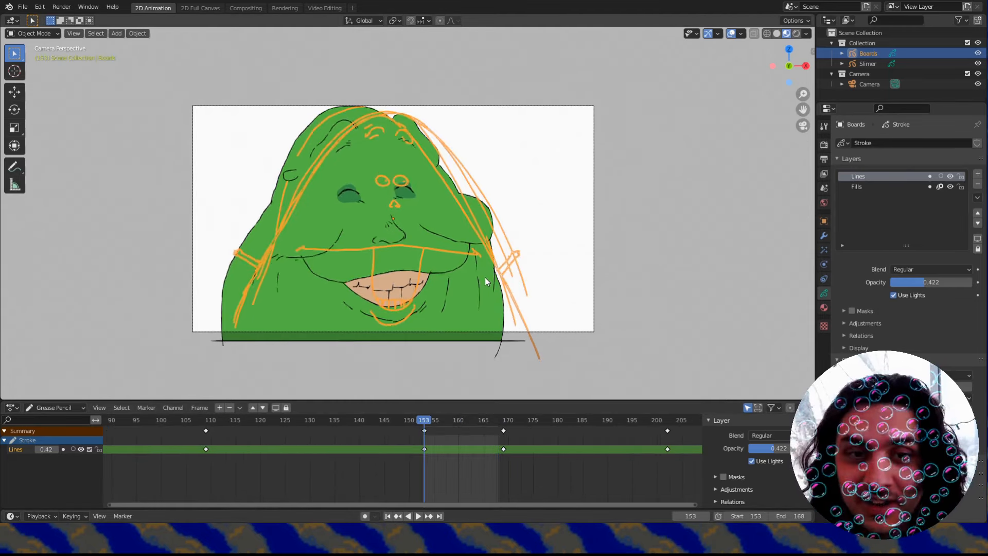
Put the Slimer object in Draw mode and insert a blank keyframe on all its layers at frame 153.
{"action": "left_click", "coordinate": [449, 226]}
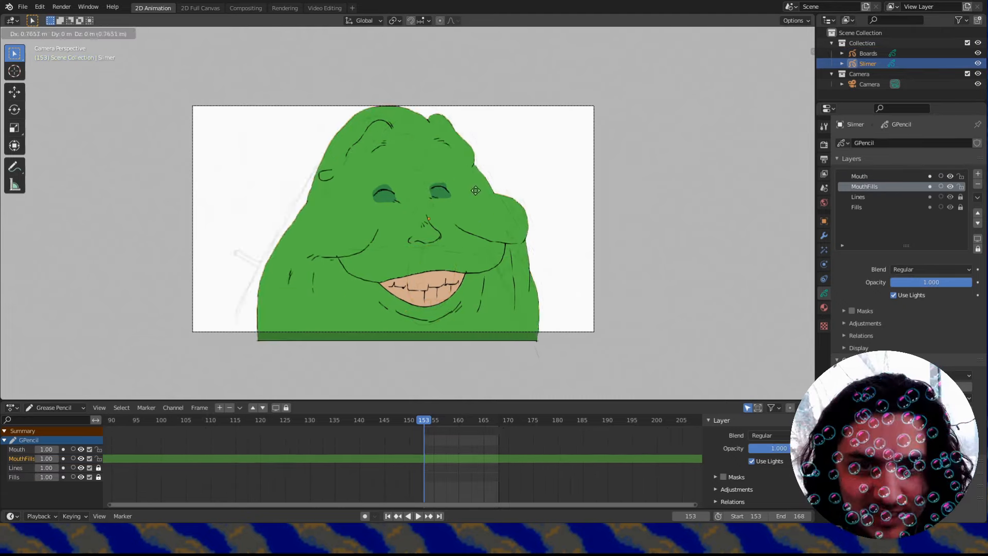
{"action": "scroll", "coordinate": [472, 274], "scroll_direction": "up", "scroll_amount": 1}
{"action": "key", "text": "ctrl+Tab"}
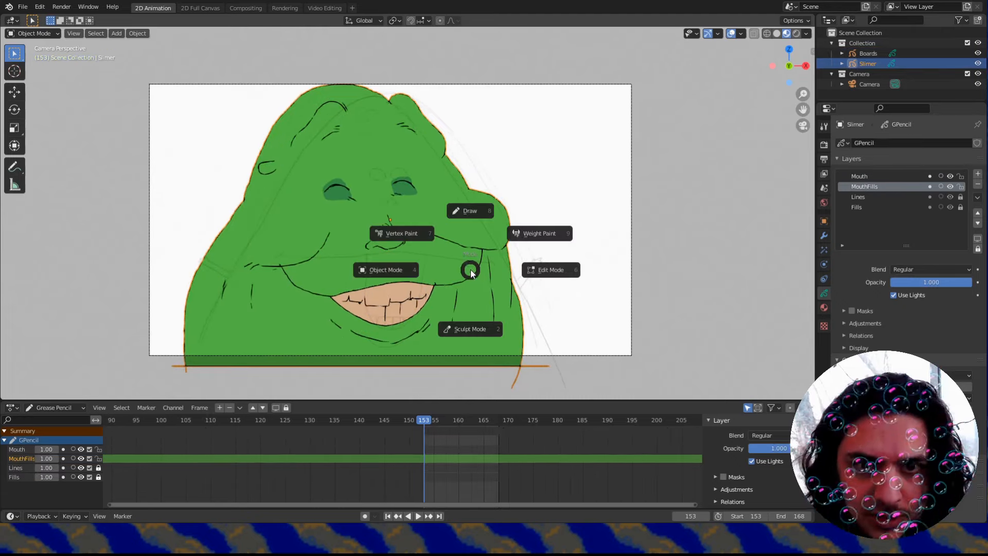
{"action": "left_click", "coordinate": [462, 212]}
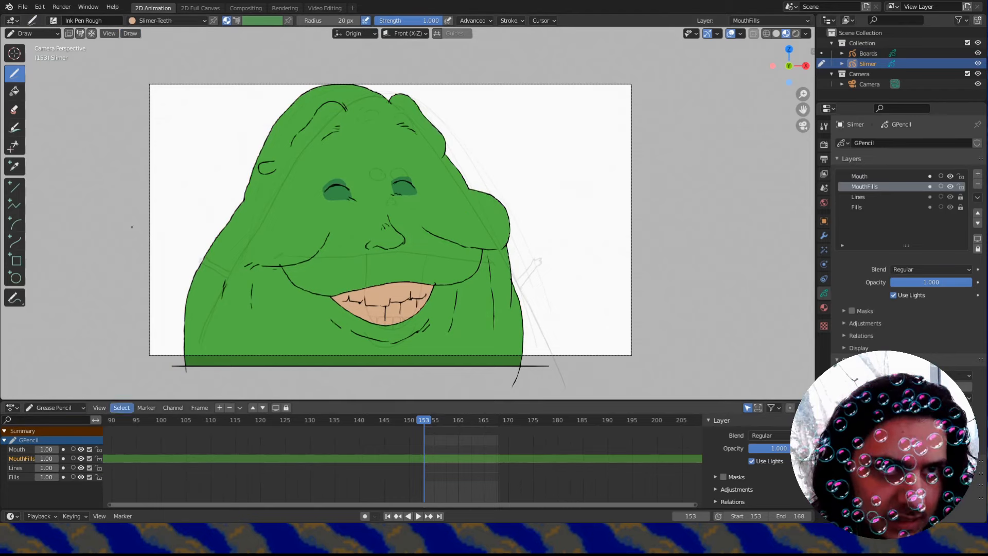
{"action": "left_click", "coordinate": [131, 35]}
{"action": "left_click", "coordinate": [232, 70]}
On the Lines layer, ink the ground line, cone-shaped body outline and both arms over the storyboard with the Solid Stroke material.
{"action": "left_click", "coordinate": [858, 196]}
{"action": "left_click", "coordinate": [823, 307]}
{"action": "left_click", "coordinate": [864, 145]}
{"action": "mouse_move", "coordinate": [608, 364]}
{"action": "left_mouse_down", "text": "alt"}
{"action": "mouse_move", "coordinate": [184, 365]}
{"action": "mouse_move", "coordinate": [228, 264]}
{"action": "mouse_move", "coordinate": [403, 114]}
{"action": "mouse_move", "coordinate": [485, 222]}
{"action": "mouse_move", "coordinate": [563, 375]}
{"action": "left_mouse_up", "text": "alt"}
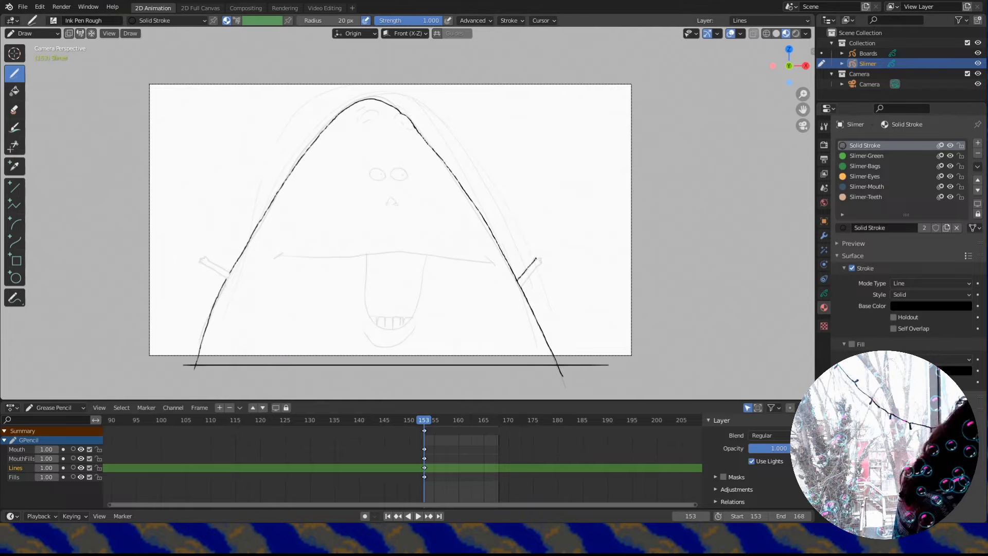
{"action": "left_click_drag", "start_coordinate": [537, 264], "coordinate": [521, 282]}
{"action": "left_click_drag", "start_coordinate": [226, 272], "coordinate": [225, 279]}
Ink the wide mouth line, the hanging open mouth, the chin curve and the lower teeth.
{"action": "scroll", "coordinate": [273, 252], "scroll_direction": "up", "scroll_amount": 1}
{"action": "mouse_move", "coordinate": [273, 251]}
{"action": "left_mouse_down"}
{"action": "mouse_move", "coordinate": [475, 254]}
{"action": "mouse_move", "coordinate": [512, 265]}
{"action": "left_mouse_up"}
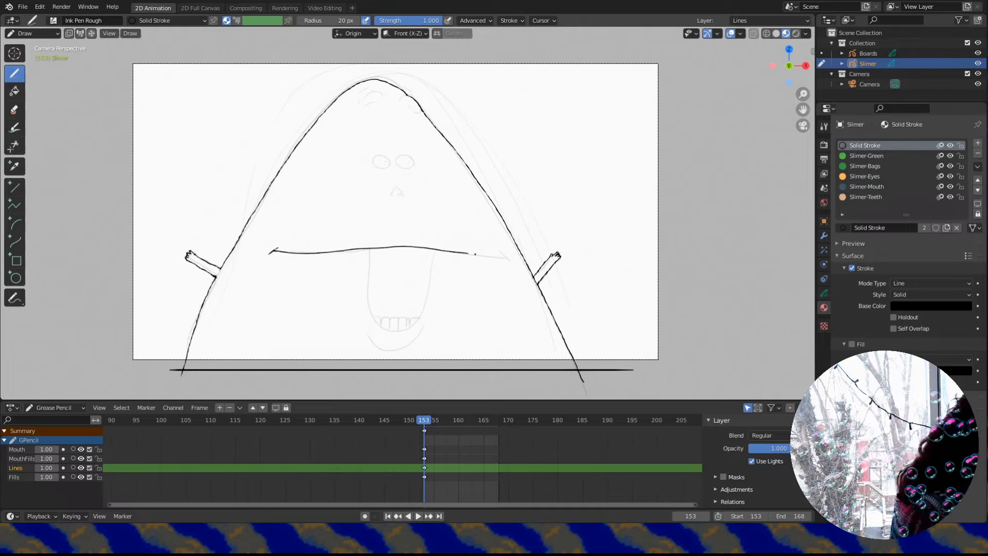
{"action": "left_click_drag", "start_coordinate": [368, 249], "coordinate": [433, 249]}
{"action": "scroll", "coordinate": [352, 216], "scroll_direction": "up", "scroll_amount": 2}
{"action": "mouse_move", "coordinate": [364, 335]}
{"action": "left_mouse_down"}
{"action": "mouse_move", "coordinate": [424, 327]}
{"action": "mouse_move", "coordinate": [423, 355]}
{"action": "left_mouse_up"}
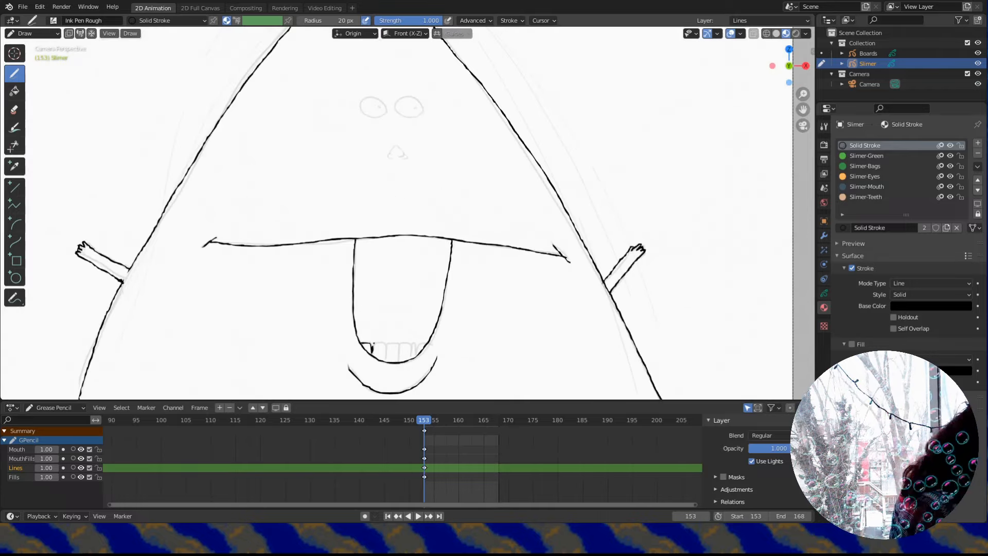
Ink the nose and both eyes with pupils on the face.
{"action": "middle_click_drag", "start_coordinate": [337, 209], "coordinate": [352, 300], "text": "shift"}
{"action": "left_click_drag", "start_coordinate": [404, 243], "coordinate": [419, 250]}
{"action": "left_click", "coordinate": [394, 197]}
{"action": "left_click_drag", "start_coordinate": [399, 193], "coordinate": [427, 187]}
{"action": "left_click", "coordinate": [429, 198]}
{"action": "scroll", "coordinate": [432, 213], "scroll_direction": "down", "scroll_amount": 1}
{"action": "scroll", "coordinate": [295, 196], "scroll_direction": "down", "scroll_amount": 1}
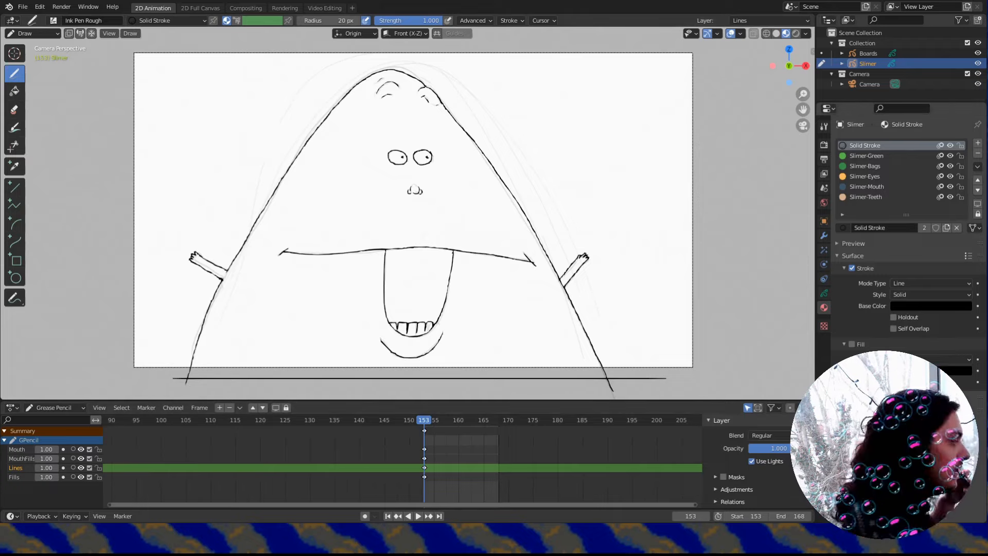
Insert a blank Lines keyframe at frame 157, with the Boards object hidden and onion skinning enabled for the Lines layer.
{"action": "key", "text": "Right"}
{"action": "key", "text": "Right"}
{"action": "key", "text": "Right"}
{"action": "key", "text": "Right"}
{"action": "key", "text": "shift+i"}
{"action": "left_click", "coordinate": [977, 53]}
{"action": "left_click", "coordinate": [72, 467]}
Retrace the mouth line, open mouth, chin curve and lower teeth on frame 157.
{"action": "scroll", "coordinate": [227, 278], "scroll_direction": "up", "scroll_amount": 1}
{"action": "left_click_drag", "start_coordinate": [282, 244], "coordinate": [540, 254]}
{"action": "mouse_move", "coordinate": [389, 241]}
{"action": "left_mouse_down"}
{"action": "mouse_move", "coordinate": [387, 289]}
{"action": "mouse_move", "coordinate": [458, 241]}
{"action": "left_mouse_up"}
{"action": "mouse_move", "coordinate": [443, 419]}
{"action": "left_mouse_down"}
{"action": "mouse_move", "coordinate": [433, 424]}
{"action": "mouse_move", "coordinate": [443, 424]}
{"action": "left_mouse_up"}
{"action": "left_click_drag", "start_coordinate": [384, 331], "coordinate": [448, 326]}
{"action": "left_click_drag", "start_coordinate": [394, 317], "coordinate": [439, 317]}
Retrace the ground line and both arms on frame 157, checking against the previous drawing.
{"action": "mouse_move", "coordinate": [182, 374]}
{"action": "left_mouse_down"}
{"action": "mouse_move", "coordinate": [218, 273]}
{"action": "mouse_move", "coordinate": [434, 77]}
{"action": "mouse_move", "coordinate": [569, 271]}
{"action": "mouse_move", "coordinate": [624, 385]}
{"action": "left_mouse_up"}
{"action": "left_click_drag", "start_coordinate": [570, 272], "coordinate": [597, 247]}
{"action": "left_click_drag", "start_coordinate": [225, 264], "coordinate": [189, 247]}
{"action": "left_click_drag", "start_coordinate": [444, 420], "coordinate": [443, 422]}
Retrace both eyes with pupils and the nose on frame 157.
{"action": "scroll", "coordinate": [387, 103], "scroll_direction": "up", "scroll_amount": 2}
{"action": "left_click_drag", "start_coordinate": [392, 185], "coordinate": [456, 175]}
{"action": "left_click", "coordinate": [453, 186]}
{"action": "left_click_drag", "start_coordinate": [427, 232], "coordinate": [428, 242]}
{"action": "left_click_drag", "start_coordinate": [432, 239], "coordinate": [440, 231]}
{"action": "left_click_drag", "start_coordinate": [444, 235], "coordinate": [440, 241]}
{"action": "scroll", "coordinate": [411, 90], "scroll_direction": "down", "scroll_amount": 2}
{"action": "key", "text": "Right"}
{"action": "key", "text": "Right"}
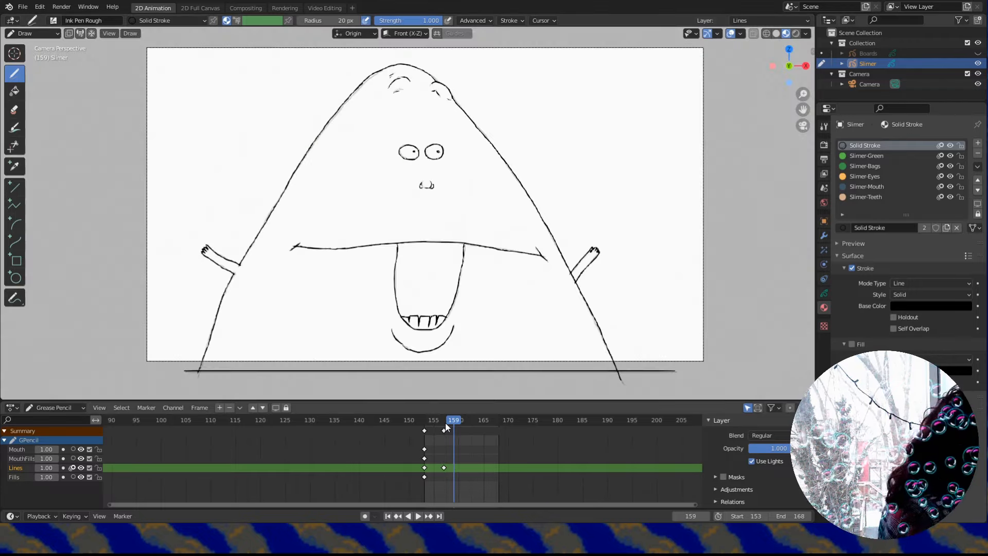
On the Fills layer, fill the body with Slimer-Green on frames 153 and 157.
{"action": "left_click", "coordinate": [16, 477]}
{"action": "key", "text": "shift+Left"}
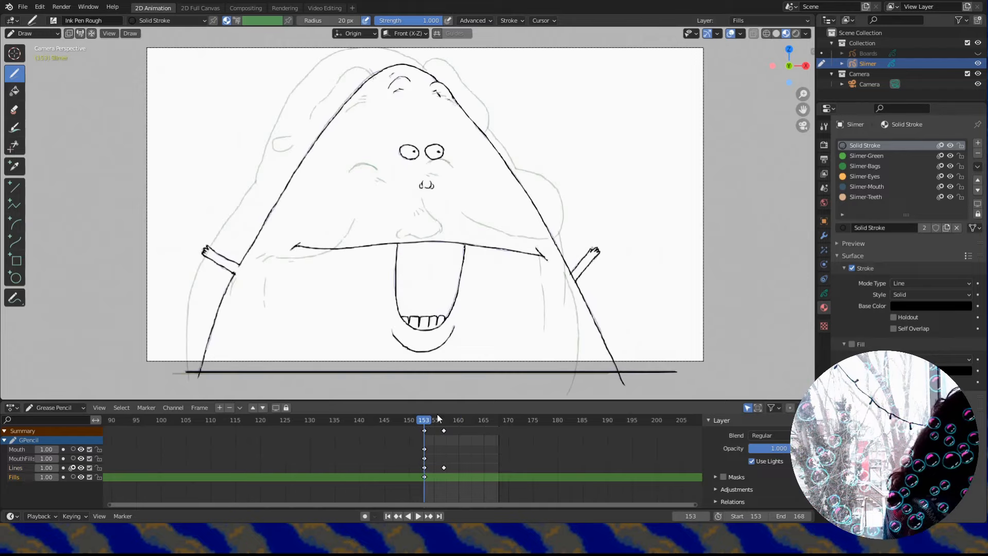
{"action": "left_click", "coordinate": [866, 156]}
{"action": "left_click", "coordinate": [14, 90]}
{"action": "left_click", "coordinate": [360, 200]}
{"action": "left_click", "coordinate": [444, 420]}
{"action": "left_click", "coordinate": [360, 200]}
Fill both eyes with the Slimer-Eyes material.
{"action": "left_click", "coordinate": [864, 175]}
{"action": "left_click", "coordinate": [432, 152]}
{"action": "left_click", "coordinate": [409, 152]}
{"action": "left_click", "coordinate": [424, 419]}
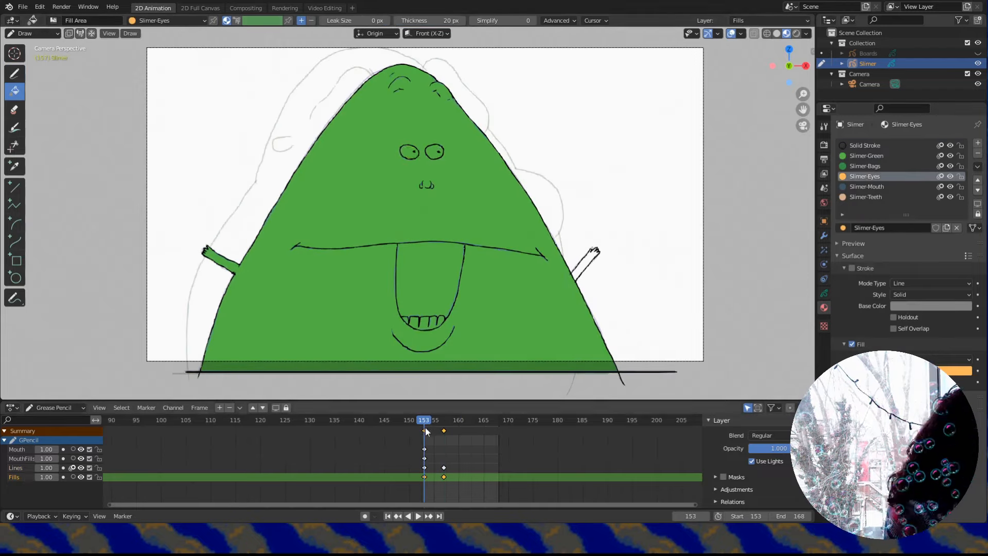
Fill the open mouth with Slimer-Mouth on frames 153 and 157 and the lower teeth with Slimer-Teeth.
{"action": "left_click", "coordinate": [864, 186]}
{"action": "left_click", "coordinate": [430, 278]}
{"action": "left_click", "coordinate": [444, 420]}
{"action": "left_click", "coordinate": [430, 278]}
{"action": "left_click", "coordinate": [864, 196]}
{"action": "left_click", "coordinate": [424, 420]}
{"action": "left_click", "coordinate": [423, 322]}
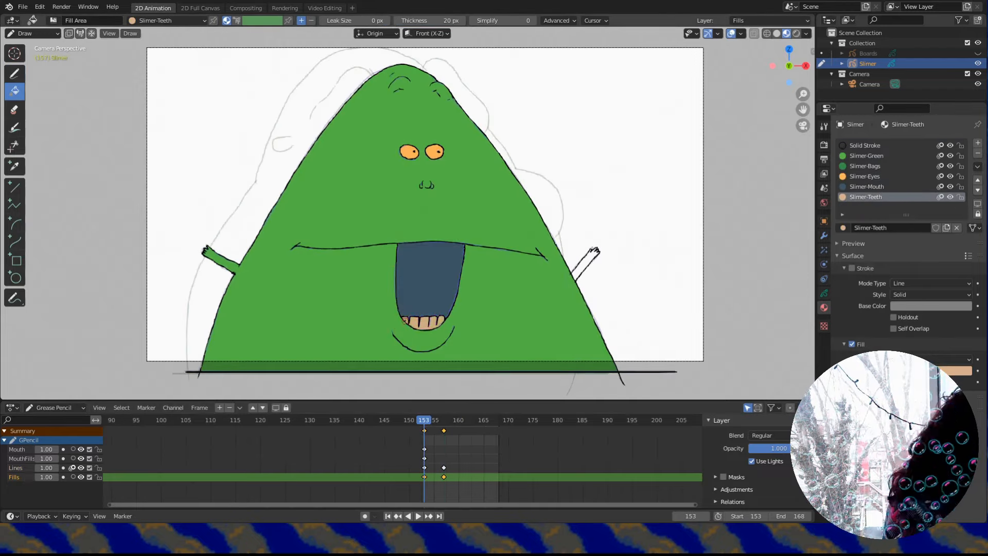
Fill the remaining unfilled arm with Slimer-Green.
{"action": "left_click", "coordinate": [847, 158]}
{"action": "left_click", "coordinate": [444, 420]}
{"action": "left_click", "coordinate": [584, 265]}
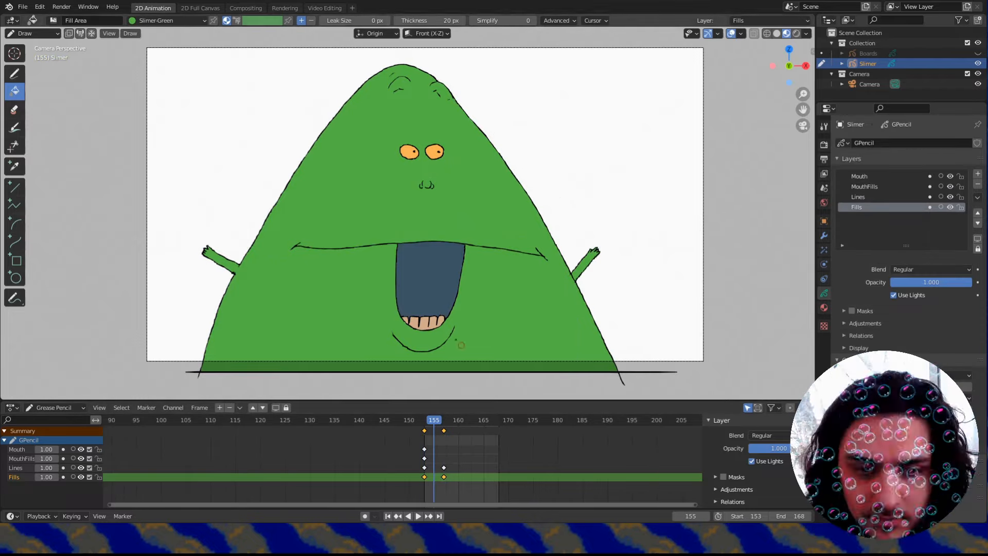
Retime and duplicate the Lines and Fills keyframes of the poses so they fall on frames 155, 156, 157 and 158.
{"action": "left_click_drag", "start_coordinate": [381, 430], "coordinate": [375, 432]}
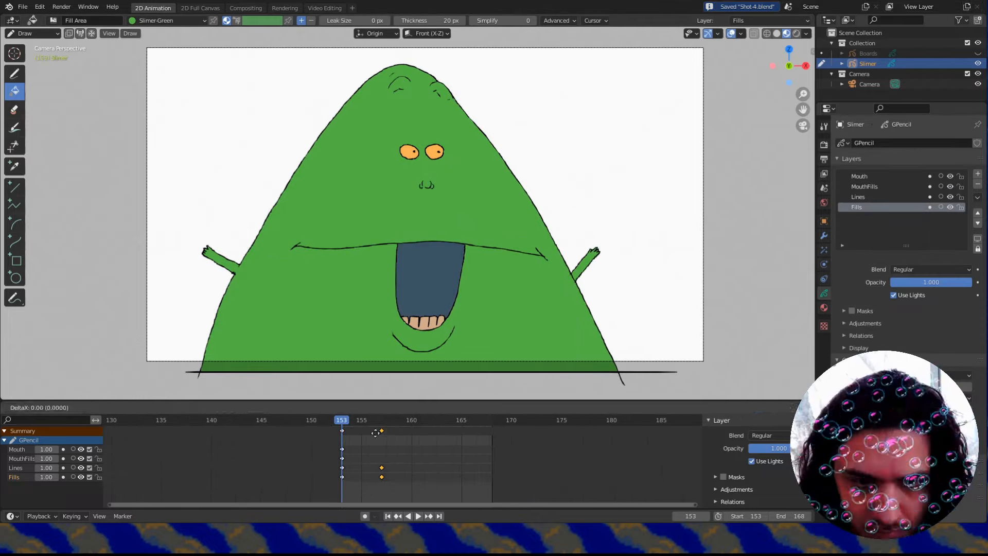
{"action": "left_click", "coordinate": [367, 432]}
{"action": "key", "text": "shift+d"}
{"action": "left_click", "coordinate": [388, 437]}
{"action": "key", "text": "g"}
{"action": "scroll", "coordinate": [381, 437], "scroll_direction": "up", "scroll_amount": 5}
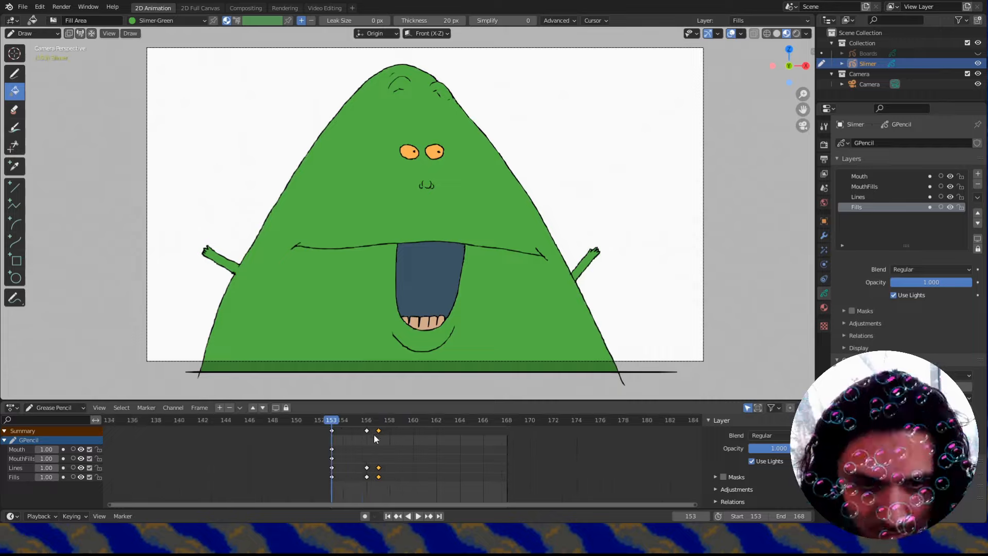
{"action": "left_click", "coordinate": [374, 436]}
{"action": "left_click", "coordinate": [360, 430], "text": "shift"}
{"action": "key", "text": "shift+d"}
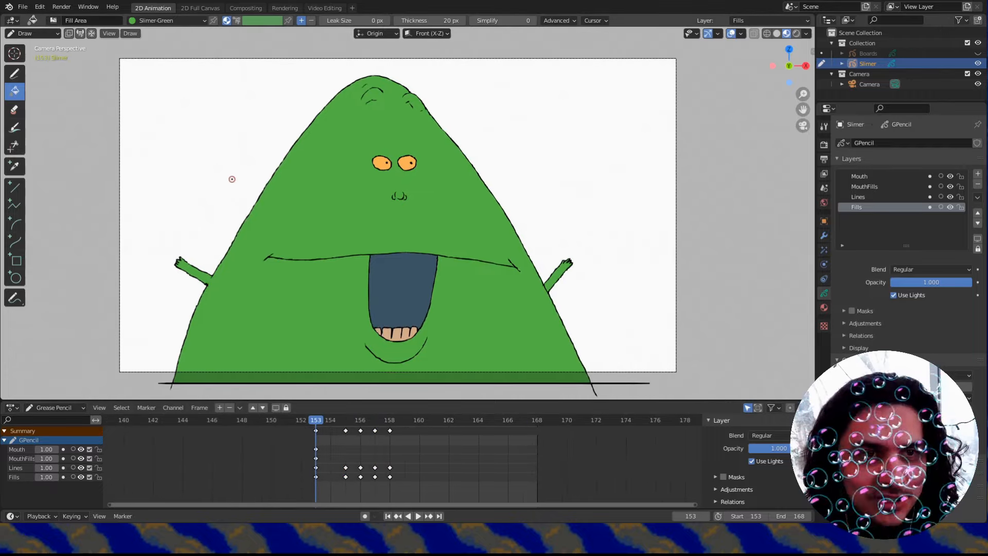
Save the current shot file, and save it again under the name Shot-5.blend.
{"action": "key", "text": "ctrl+s"}
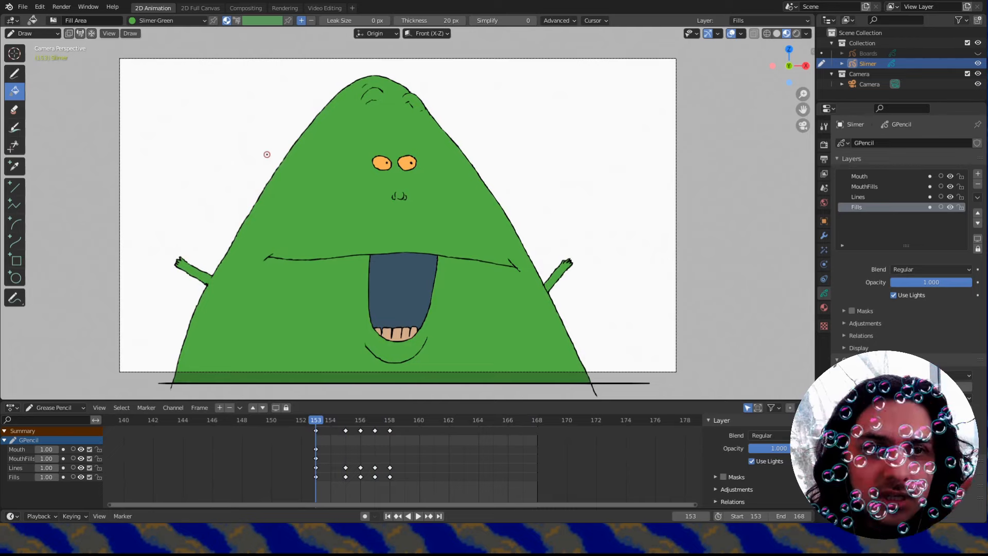
{"action": "left_click", "coordinate": [22, 7]}
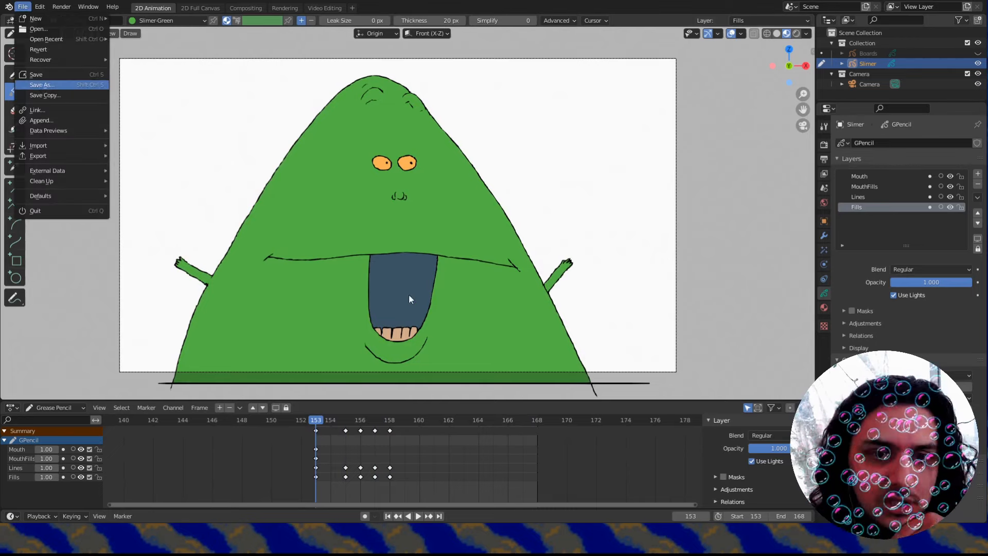
{"action": "key", "text": "ctrl+s"}
Show the Boards object, set the playback range to frames 169 to 223 and delete the Slimer object in Object Mode.
{"action": "middle_click_drag", "start_coordinate": [525, 476], "coordinate": [476, 472]}
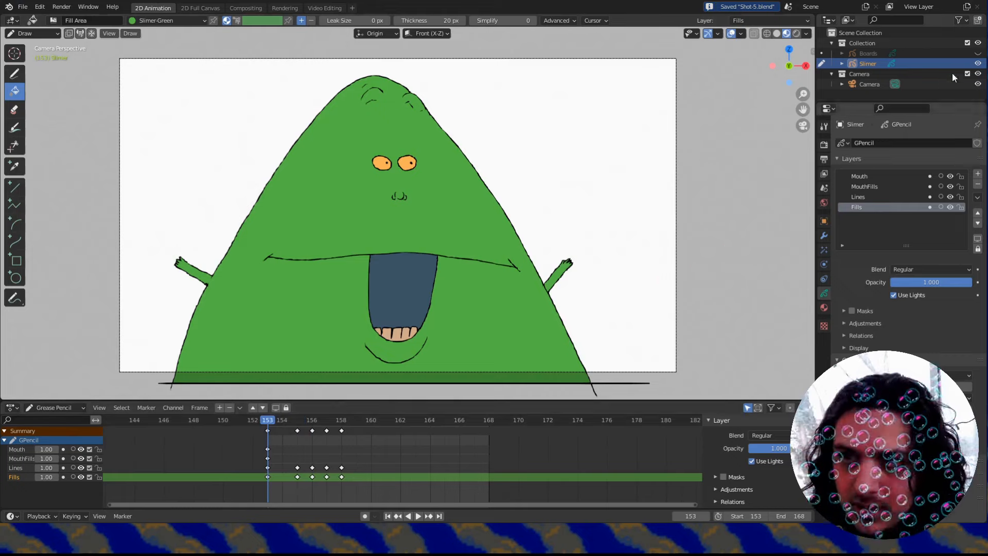
{"action": "left_click", "coordinate": [978, 53]}
{"action": "key", "text": "ctrl+Tab"}
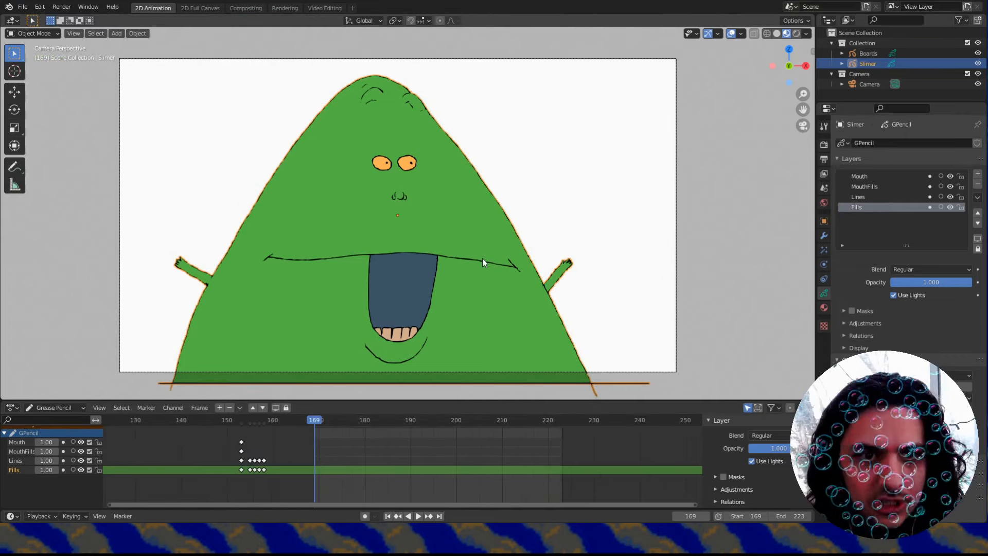
{"action": "key", "text": "x"}
{"action": "left_click", "coordinate": [448, 221]}
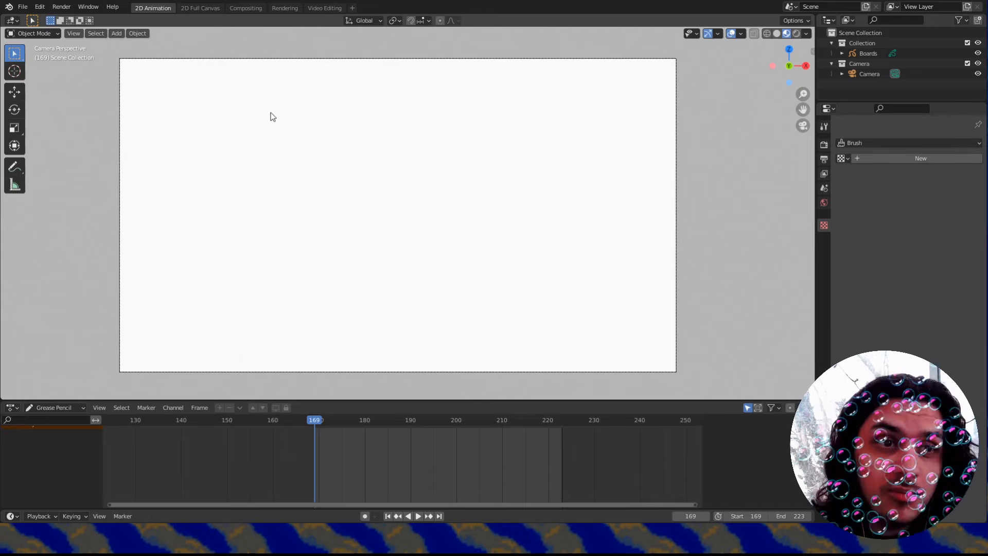
Find "images" among the add-ons in Preferences and enable Import-Export: Import Images as Planes.
{"action": "left_click", "coordinate": [22, 8]}
{"action": "mouse_move", "coordinate": [40, 7]}
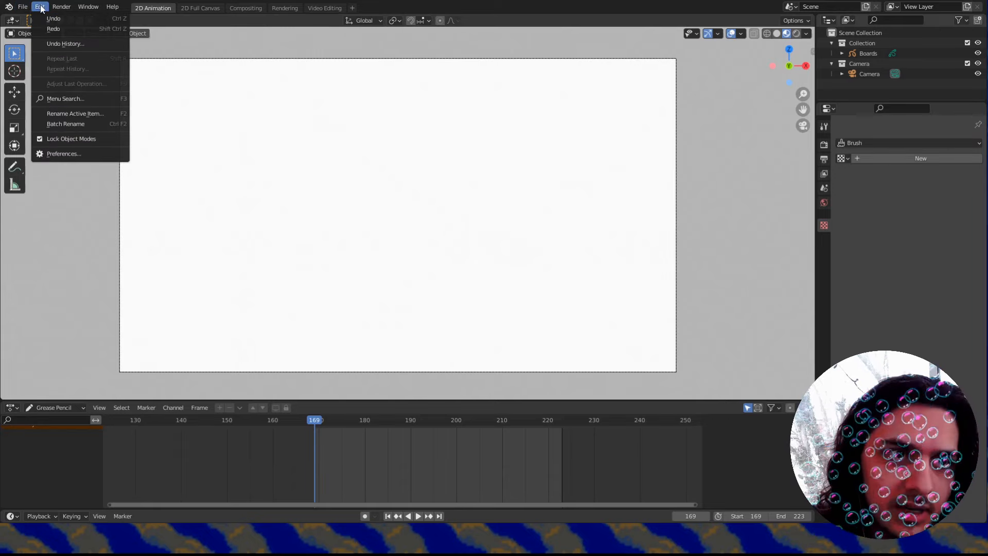
{"action": "left_click", "coordinate": [57, 154]}
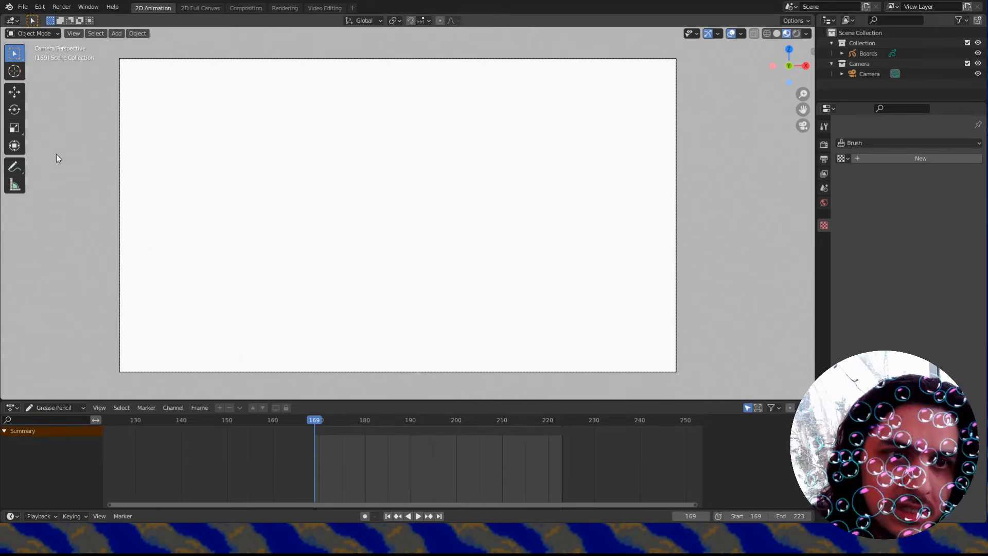
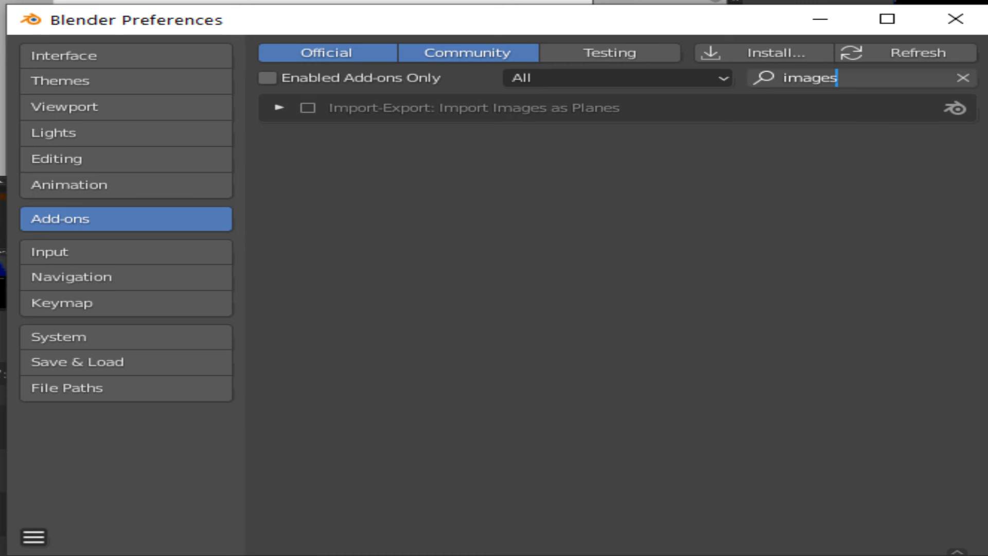
{"action": "left_click", "coordinate": [307, 108]}
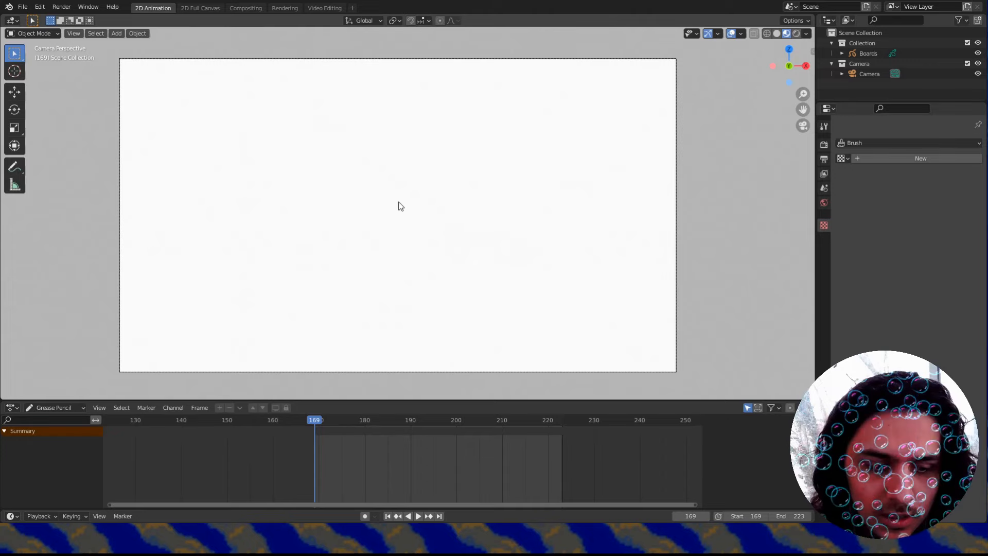
Import the portrait photo as an image plane and scale it up so it extends past the camera frame's lower edge.
{"action": "left_click", "coordinate": [117, 34]}
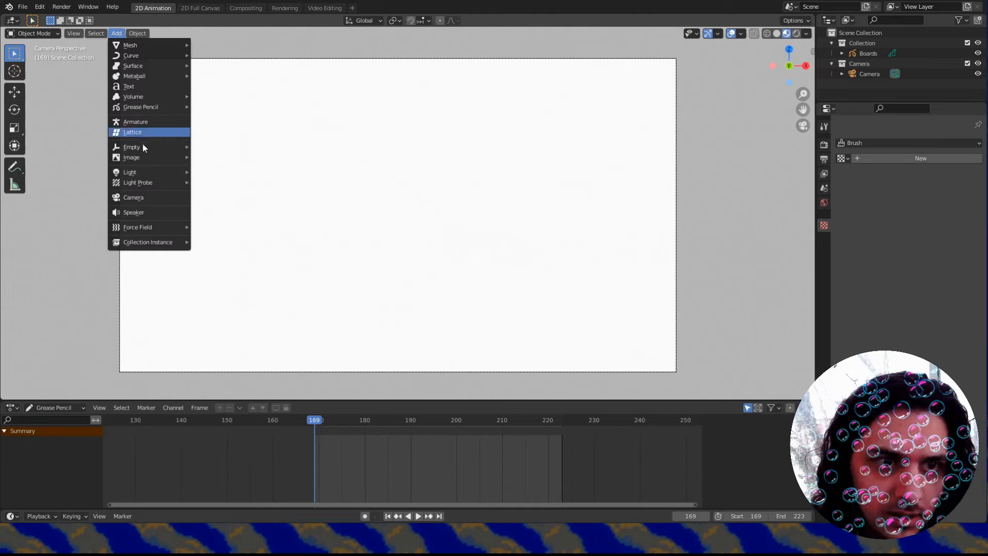
{"action": "mouse_move", "coordinate": [140, 156]}
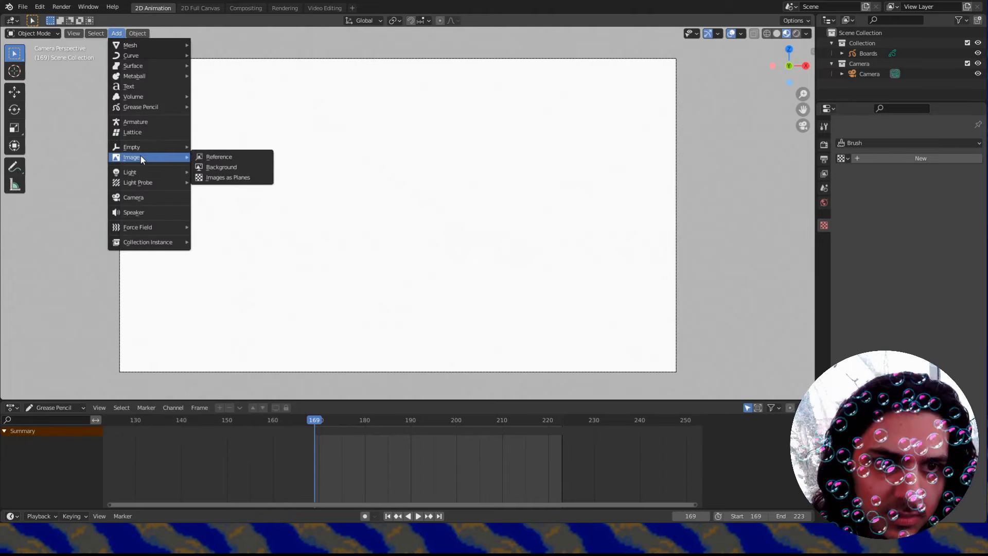
{"action": "left_click", "coordinate": [222, 179]}
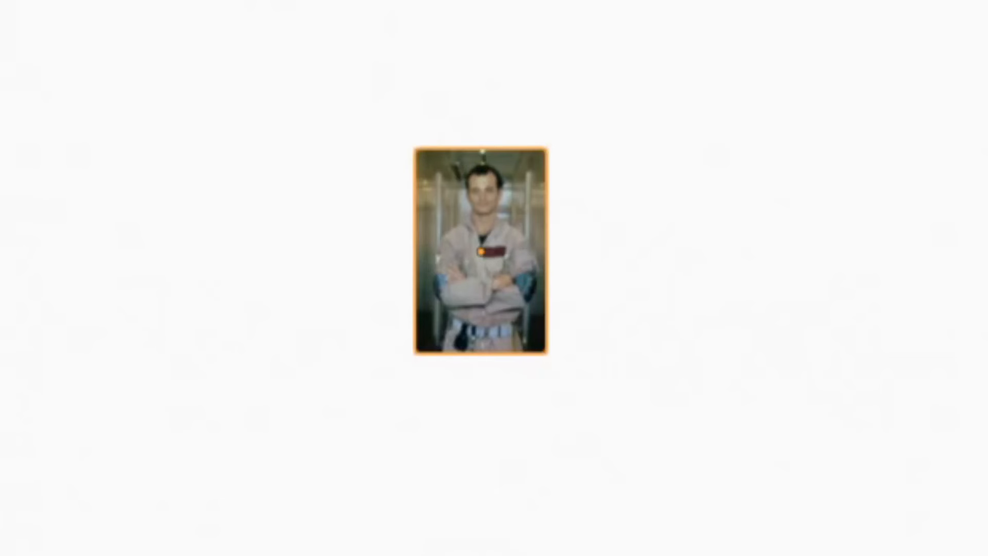
{"action": "key", "text": "s"}
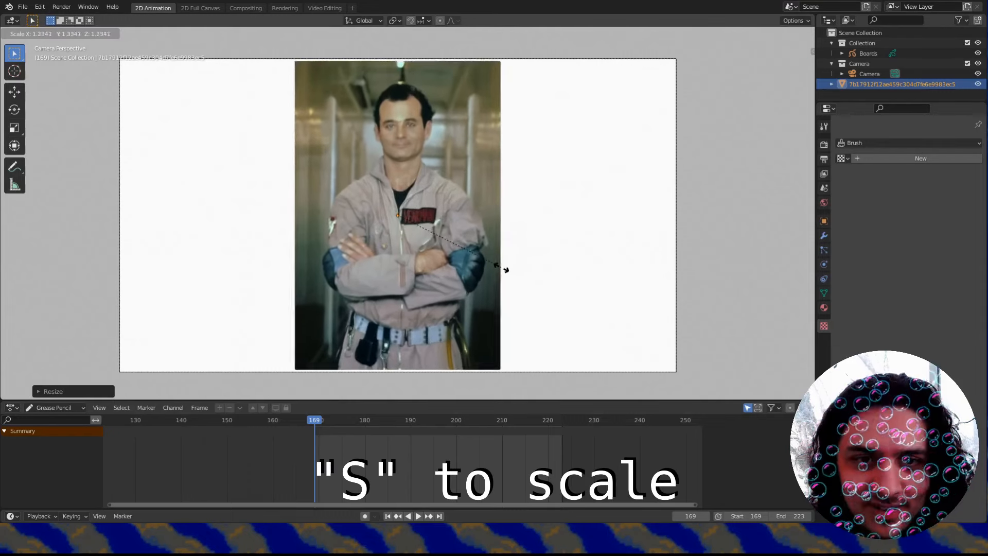
{"action": "left_click", "coordinate": [517, 272]}
{"action": "key", "text": "g"}
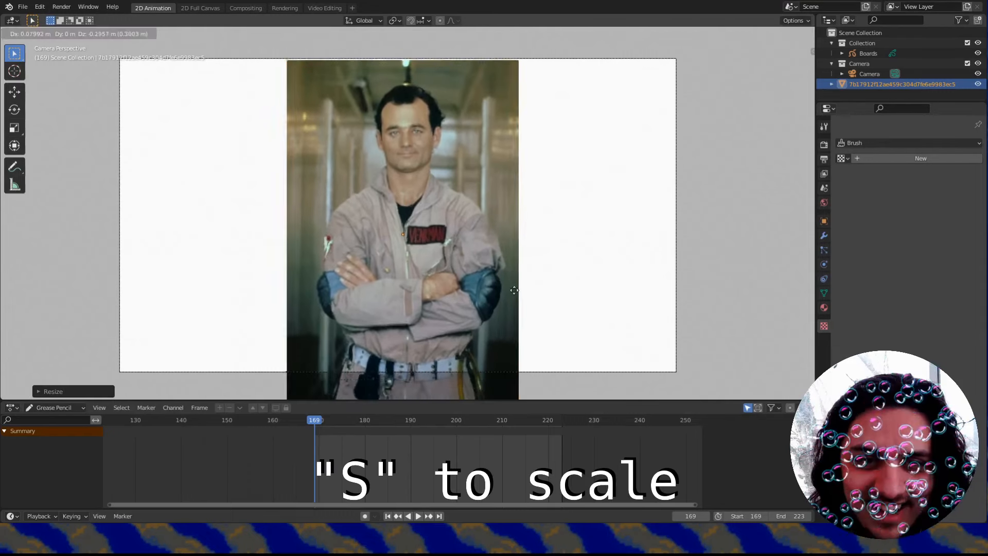
{"action": "left_click", "coordinate": [515, 296]}
Move the photo plane along the global X axis to the right edge of the camera frame.
{"action": "scroll", "coordinate": [440, 261], "scroll_direction": "down", "scroll_amount": 1}
{"action": "key", "text": "g"}
{"action": "key", "text": "x"}
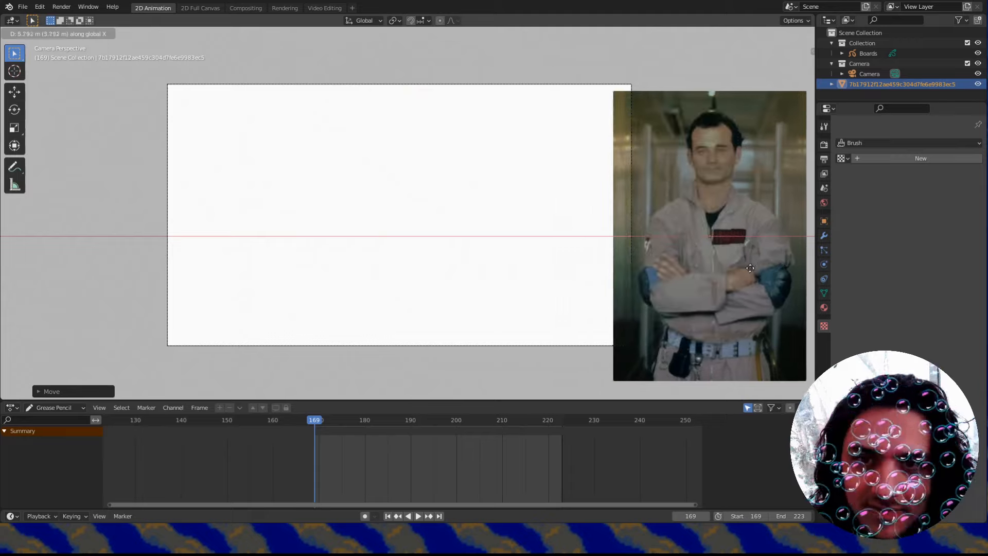
{"action": "left_click", "coordinate": [720, 260]}
{"action": "middle_click_drag", "start_coordinate": [678, 245], "coordinate": [638, 242], "text": "shift"}
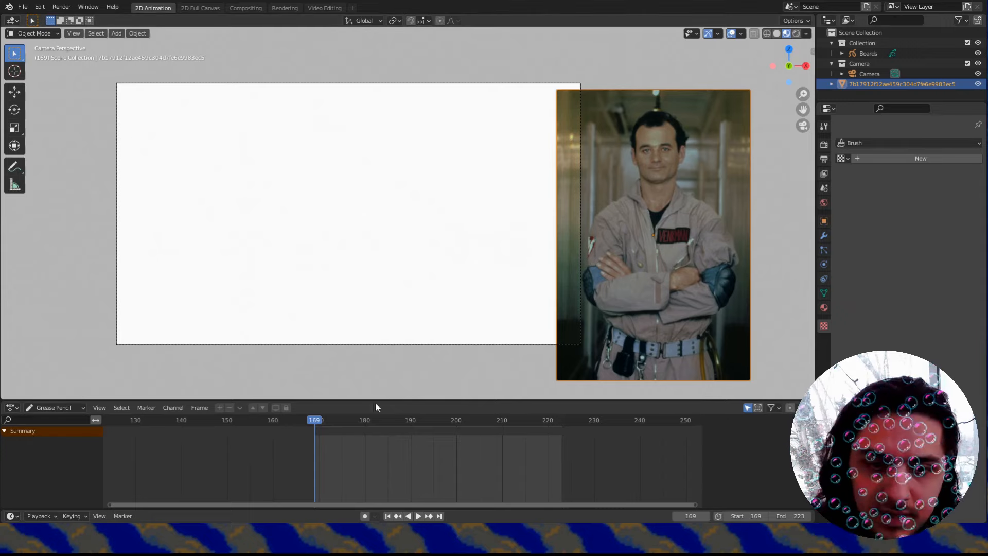
Turn on auto keying and shift the photo plane slightly to record its starting position at frame 169.
{"action": "left_click", "coordinate": [365, 516]}
{"action": "middle_click_drag", "start_coordinate": [455, 467], "coordinate": [417, 472]}
{"action": "scroll", "coordinate": [412, 455], "scroll_direction": "up", "scroll_amount": 8}
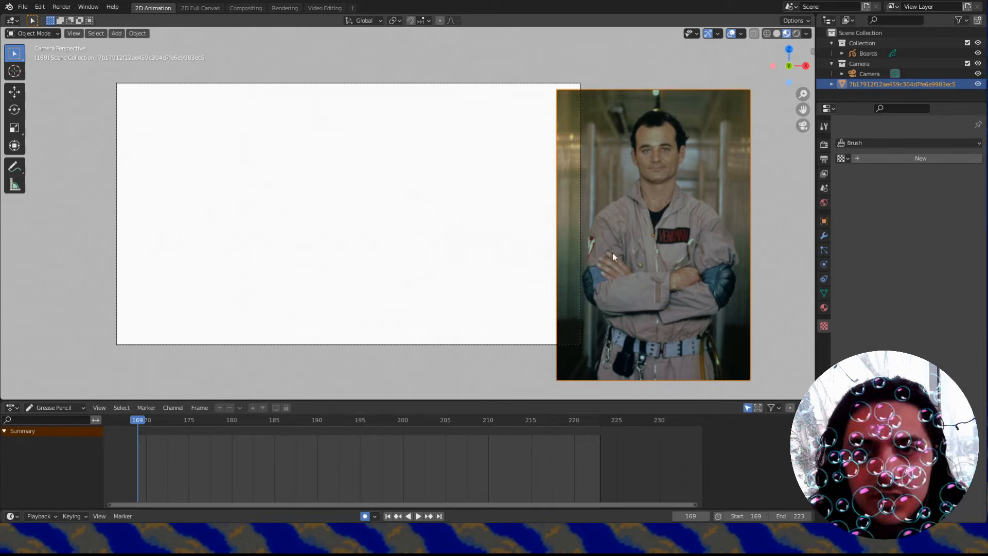
{"action": "key", "text": "g"}
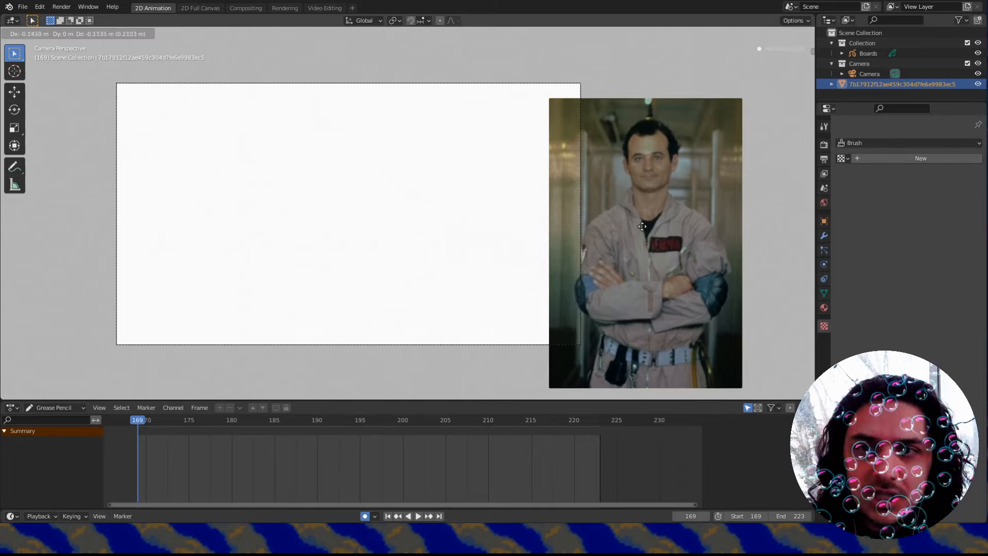
{"action": "left_click", "coordinate": [651, 224]}
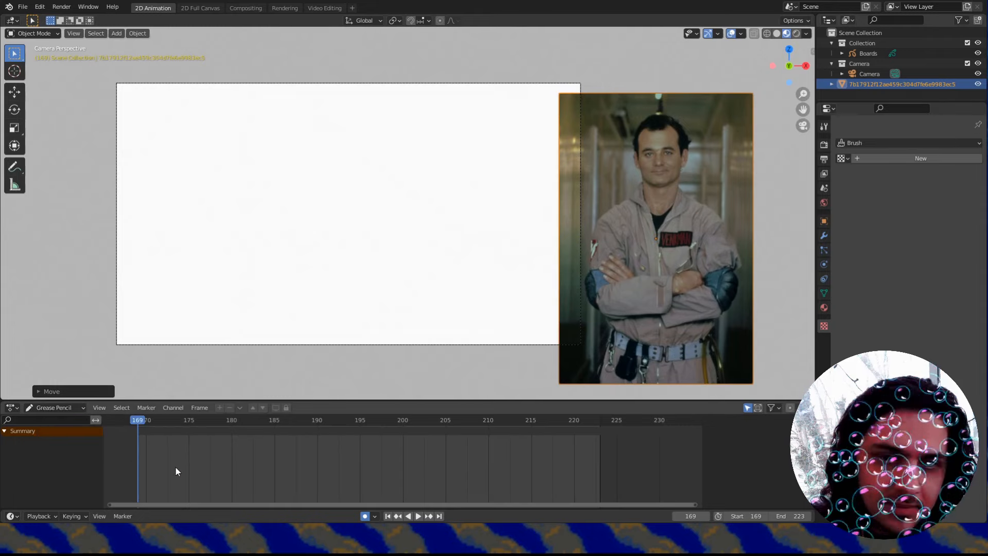
Switch the animation editor to Dope Sheet mode and rename the photo plane BillMurray.
{"action": "left_click", "coordinate": [62, 407]}
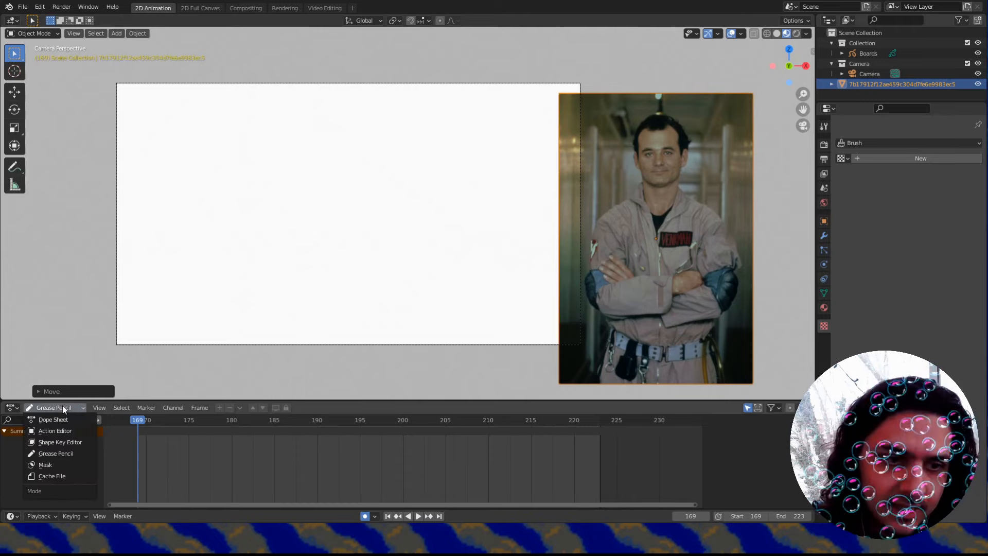
{"action": "left_click", "coordinate": [58, 420]}
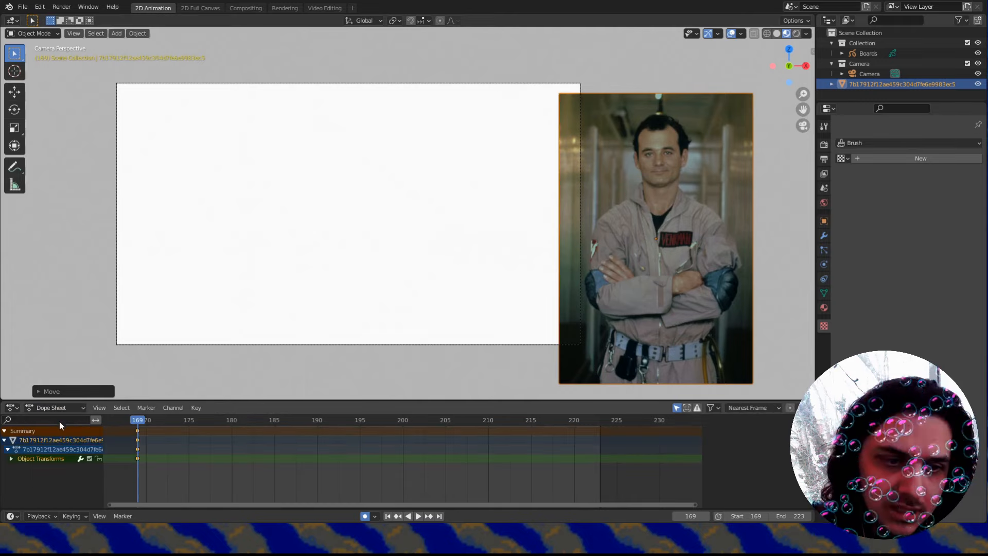
{"action": "middle_click_drag", "start_coordinate": [161, 444], "coordinate": [183, 466]}
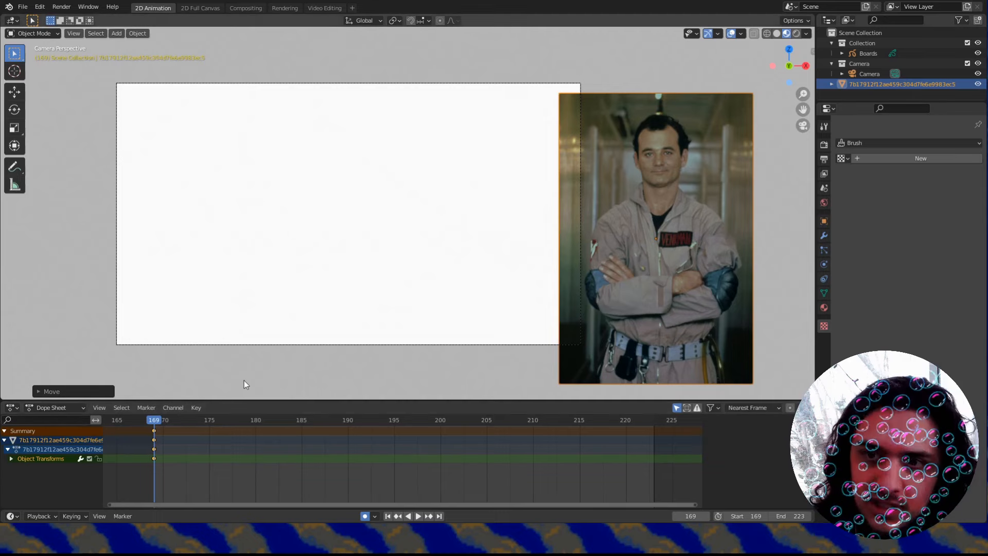
{"action": "double_click", "coordinate": [868, 80]}
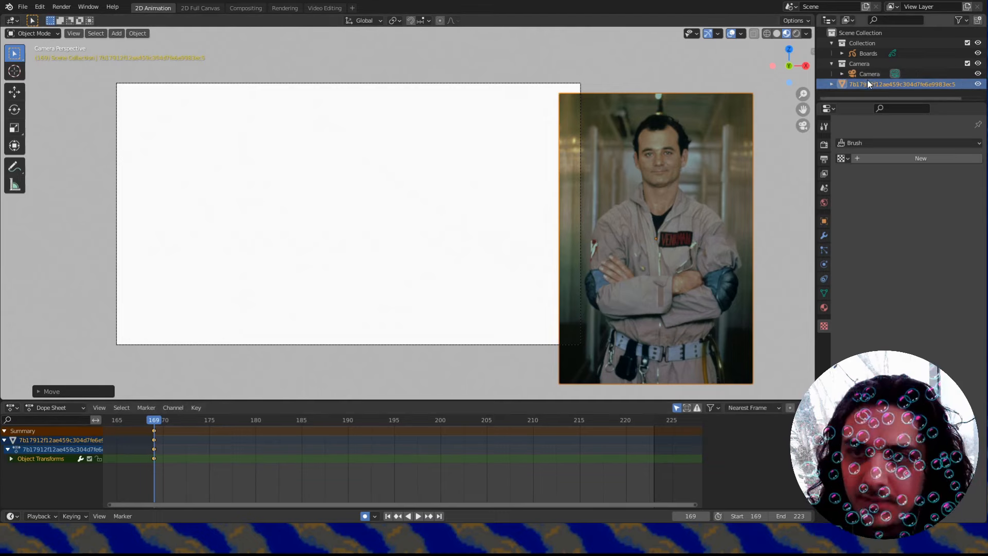
{"action": "type", "text": "BillMurray"}
{"action": "key", "text": "Return"}
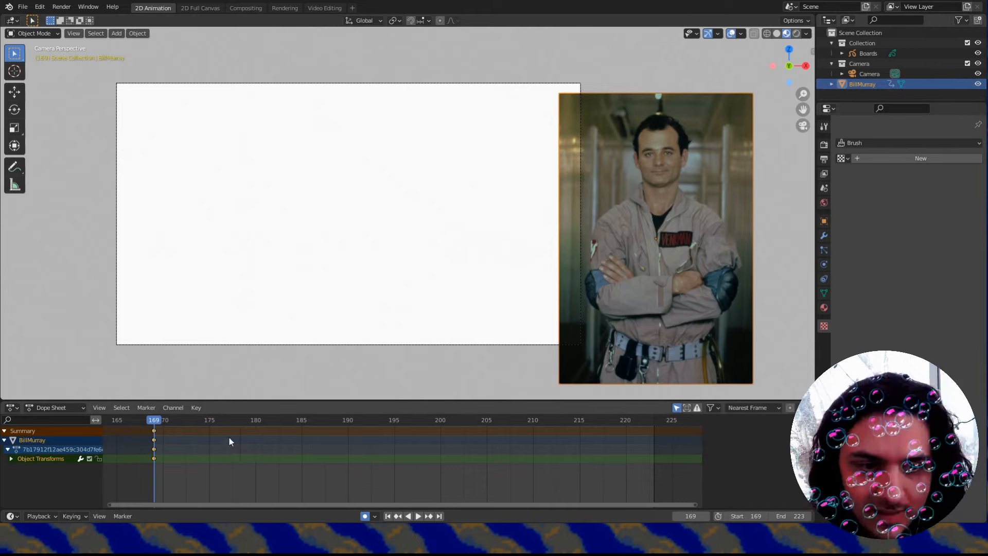
Move the photo slightly left at frame 171 and tilt it counterclockwise to key that pose.
{"action": "key", "text": "Right"}
{"action": "key", "text": "Right"}
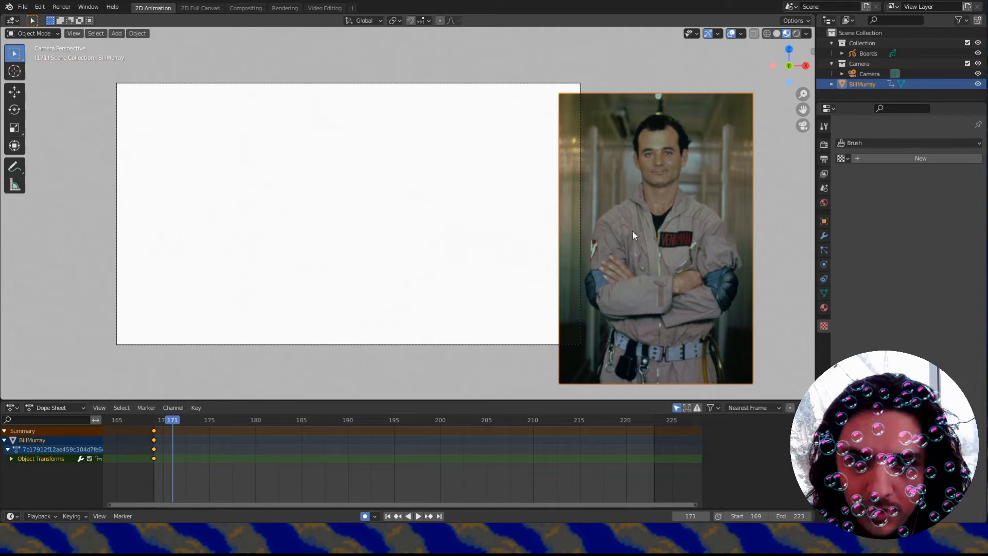
{"action": "key", "text": "g"}
{"action": "left_click", "coordinate": [637, 214]}
{"action": "key", "text": "r"}
{"action": "left_click", "coordinate": [730, 268]}
Move the photo slightly further left at frame 174 and tilt it clockwise to key that pose.
{"action": "key", "text": "Right"}
{"action": "key", "text": "Right"}
{"action": "key", "text": "Right"}
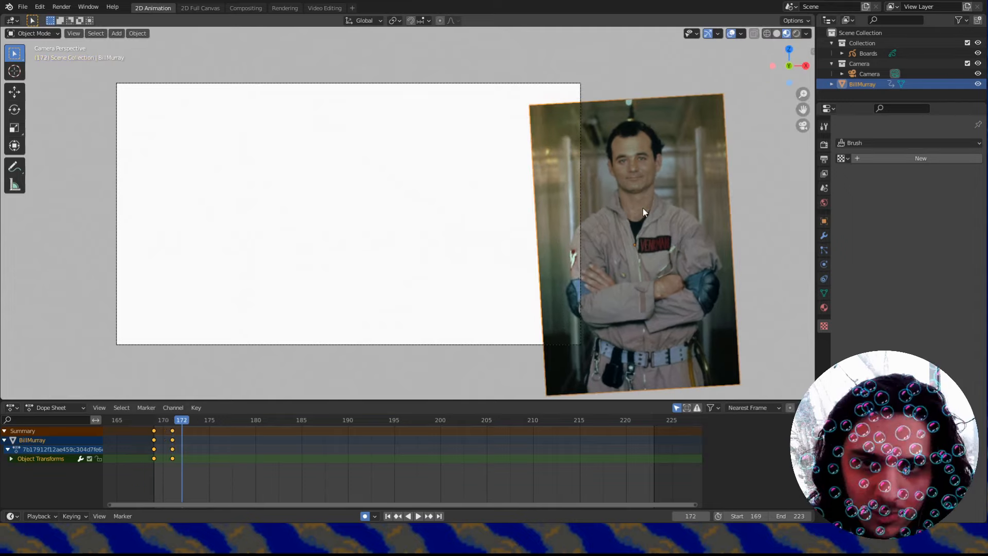
{"action": "key", "text": "g"}
{"action": "left_click", "coordinate": [513, 217]}
{"action": "key", "text": "r"}
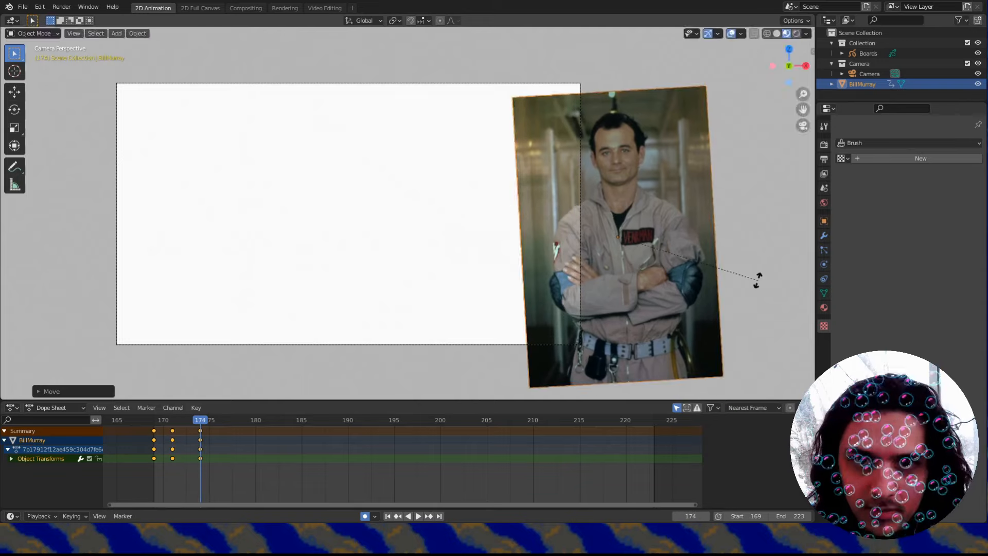
{"action": "left_click", "coordinate": [487, 293]}
Key the photo slightly further left at frame 177.
{"action": "key", "text": "Right"}
{"action": "key", "text": "Right"}
{"action": "key", "text": "Right"}
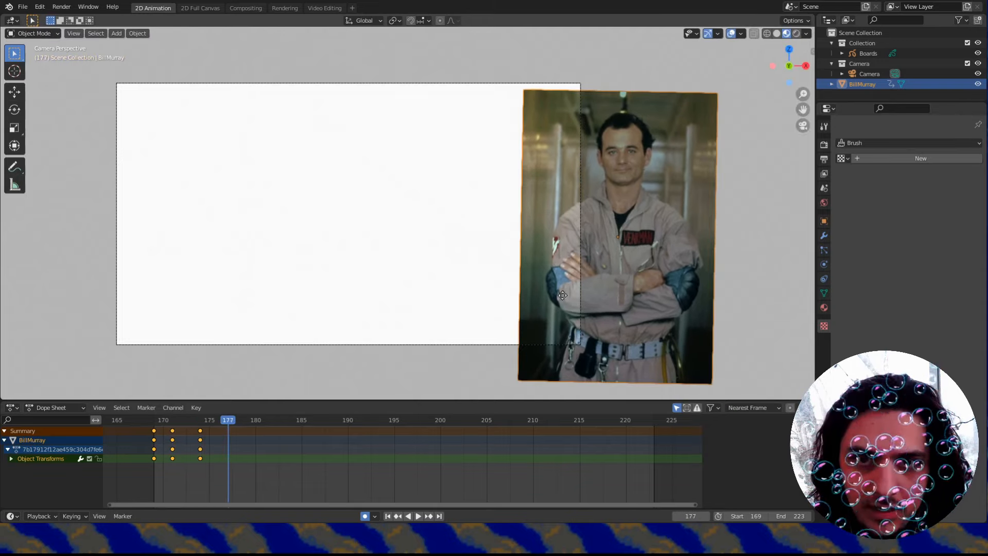
{"action": "key", "text": "g"}
{"action": "left_click", "coordinate": [419, 281]}
Move the photo further left and down at frame 180 and tilt it counterclockwise to key that pose.
{"action": "key", "text": "Right"}
{"action": "key", "text": "Right"}
{"action": "key", "text": "Right"}
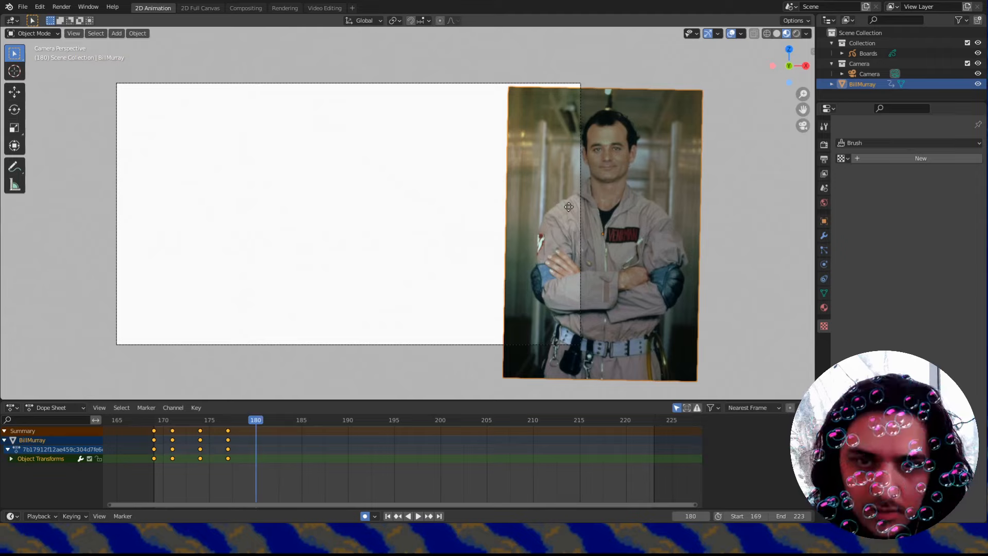
{"action": "key", "text": "g"}
{"action": "left_click", "coordinate": [401, 300]}
{"action": "key", "text": "r"}
{"action": "left_click", "coordinate": [521, 101]}
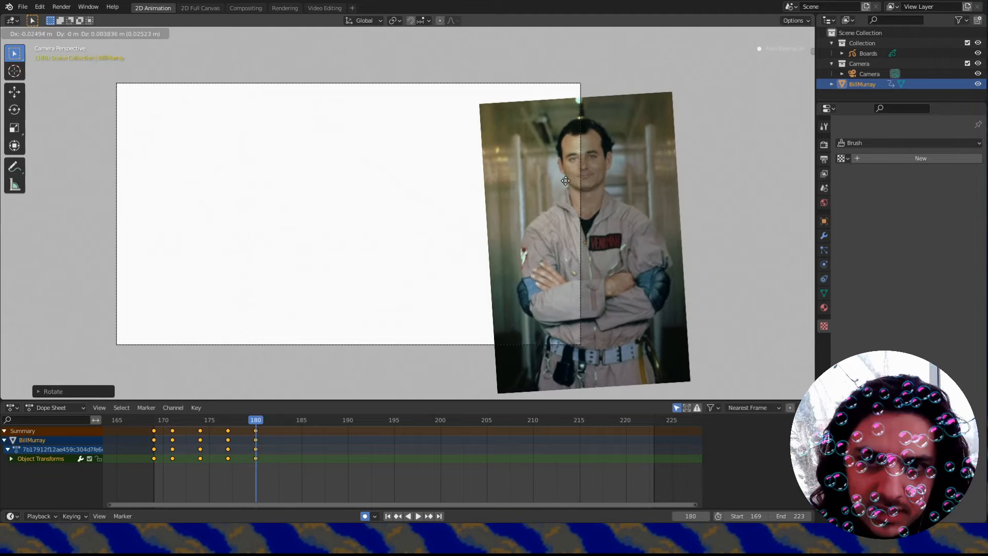
Step back to frame 169 and forward again to review the photo's keyed walking motion.
{"action": "key", "text": "Left"}
{"action": "key", "text": "Left"}
{"action": "key", "text": "Left"}
{"action": "key", "text": "Left"}
{"action": "key", "text": "Left"}
{"action": "key", "text": "Left"}
{"action": "key", "text": "Left"}
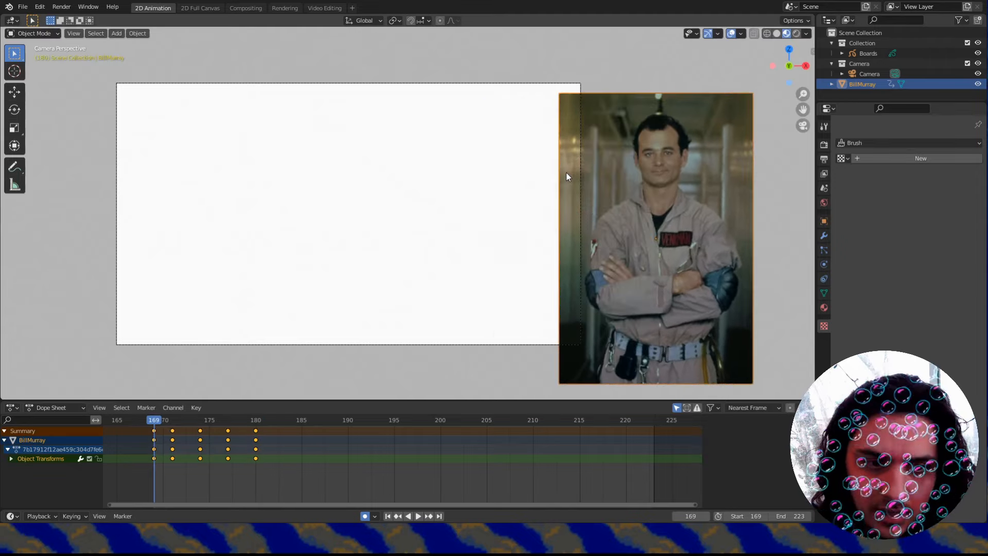
{"action": "key", "text": "Right"}
{"action": "key", "text": "Right"}
{"action": "key", "text": "Right"}
{"action": "key", "text": "Right"}
{"action": "key", "text": "Right"}
{"action": "key", "text": "Right"}
{"action": "key", "text": "Right"}
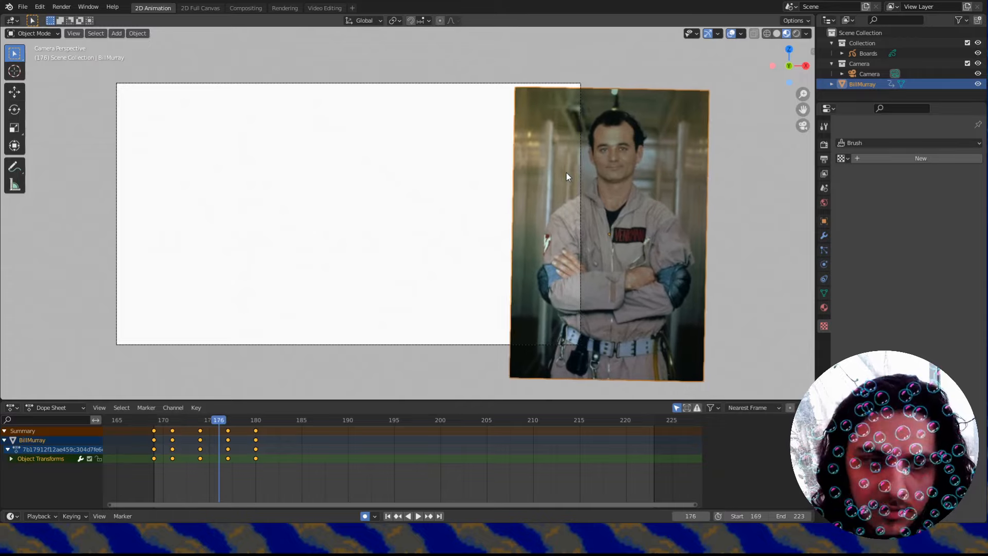
Move and rotate the photo at frame 183 to key its next walking pose.
{"action": "key", "text": "Right"}
{"action": "key", "text": "Right"}
{"action": "key", "text": "Right"}
{"action": "key", "text": "g"}
{"action": "left_click", "coordinate": [546, 176]}
{"action": "key", "text": "r"}
{"action": "left_click", "coordinate": [674, 229]}
Rotate the photo at frame 186 to key its next tilt.
{"action": "key", "text": "Right"}
{"action": "key", "text": "Right"}
{"action": "key", "text": "Right"}
{"action": "key", "text": "r"}
{"action": "left_click", "coordinate": [682, 307]}
Move the photo further into the camera frame and key it at frame 189.
{"action": "key", "text": "Right"}
{"action": "key", "text": "Right"}
{"action": "key", "text": "Right"}
{"action": "key", "text": "g"}
{"action": "left_click", "coordinate": [370, 335]}
Key a new position for the photo at frame 192.
{"action": "key", "text": "Right"}
{"action": "key", "text": "Right"}
{"action": "key", "text": "Right"}
{"action": "key", "text": "g"}
{"action": "left_click", "coordinate": [600, 209]}
Move and rotate the photo at frame 195 to key its next walking pose.
{"action": "key", "text": "Right"}
{"action": "key", "text": "Right"}
{"action": "key", "text": "Right"}
{"action": "key", "text": "g"}
{"action": "left_click", "coordinate": [585, 213]}
{"action": "key", "text": "r"}
{"action": "left_click", "coordinate": [455, 112]}
Move the photo further left at frame 198 and tilt it slightly clockwise to key that pose.
{"action": "key", "text": "Right"}
{"action": "key", "text": "Right"}
{"action": "key", "text": "Right"}
{"action": "key", "text": "g"}
{"action": "left_click", "coordinate": [372, 152]}
{"action": "key", "text": "r"}
{"action": "left_click", "coordinate": [365, 286]}
Move and rotate the photo at frame 201 to key its next walking pose.
{"action": "key", "text": "Right"}
{"action": "key", "text": "Right"}
{"action": "key", "text": "Right"}
{"action": "key", "text": "g"}
{"action": "left_click", "coordinate": [517, 320]}
{"action": "key", "text": "r"}
{"action": "left_click", "coordinate": [515, 323]}
Move the photo at frame 204 and tilt it clockwise to key that pose.
{"action": "key", "text": "Right"}
{"action": "key", "text": "Right"}
{"action": "key", "text": "Right"}
{"action": "key", "text": "g"}
{"action": "left_click", "coordinate": [485, 282]}
{"action": "key", "text": "r"}
{"action": "left_click", "coordinate": [595, 263]}
Move and rotate the photo at frames 207 and 210, ending with it nearly upright inside the camera frame.
{"action": "key", "text": "Right"}
{"action": "key", "text": "Right"}
{"action": "key", "text": "Right"}
{"action": "key", "text": "g"}
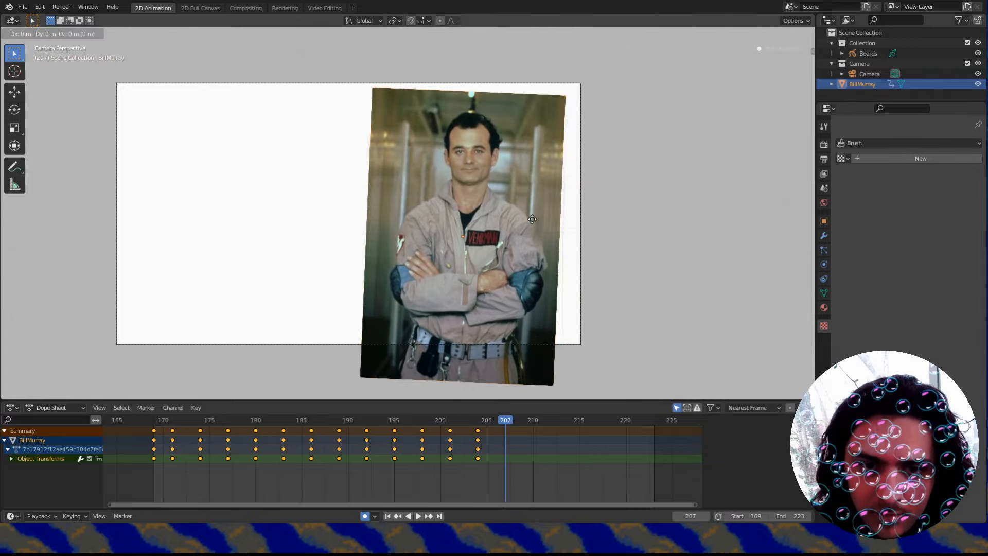
{"action": "left_click", "coordinate": [525, 222]}
{"action": "key", "text": "r"}
{"action": "left_click", "coordinate": [587, 239]}
{"action": "key", "text": "Right"}
{"action": "key", "text": "Right"}
{"action": "key", "text": "Right"}
Play back the shot from frame 169 to check the photo's walk into the frame.
{"action": "key", "text": "Home"}
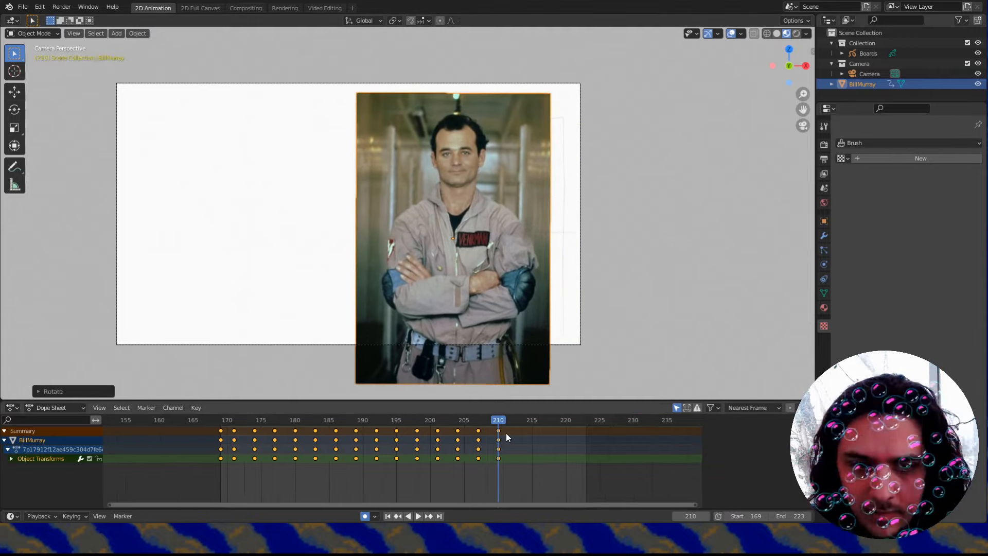
{"action": "key", "text": "shift+Left"}
{"action": "key", "text": "space"}
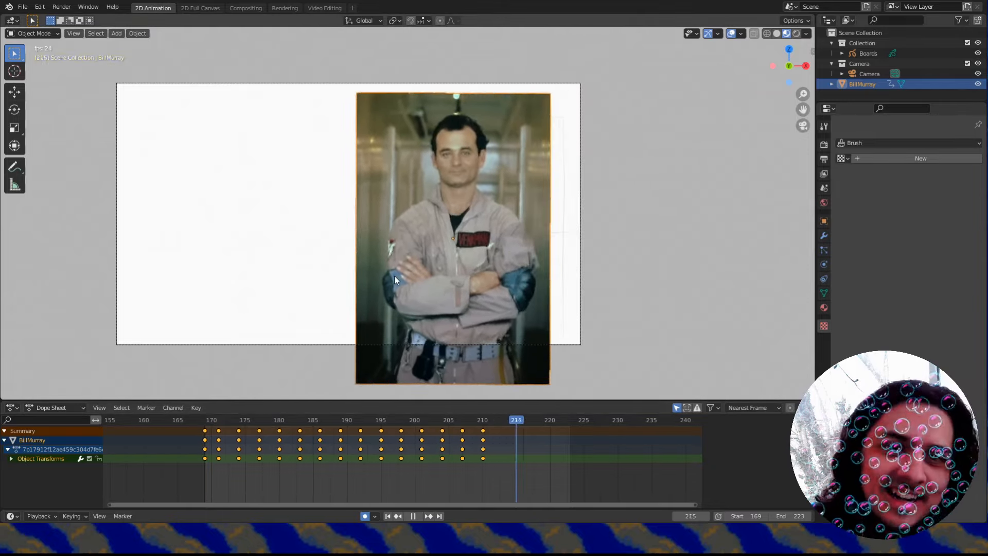
{"action": "key", "text": "Escape"}
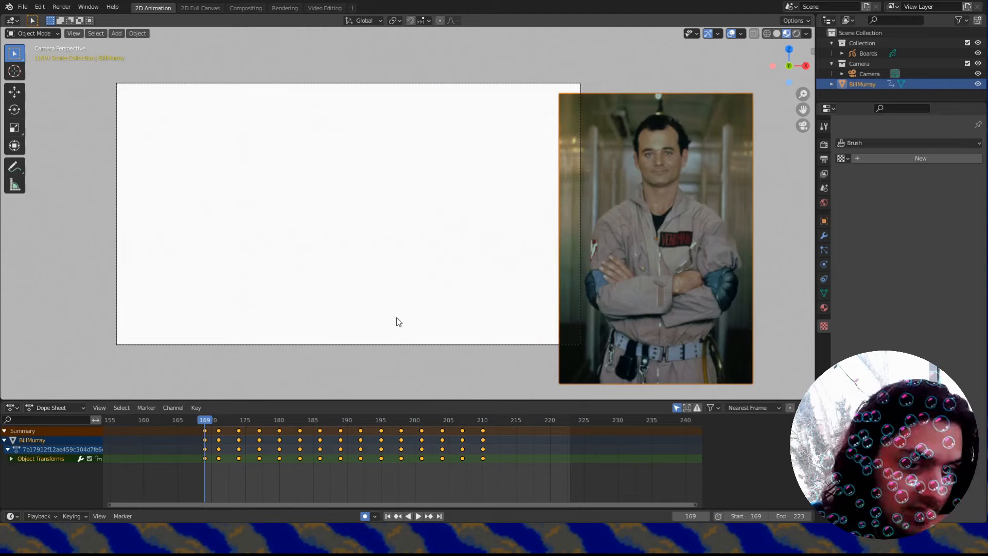
Check the in-between frames up to frame 176, and set the interpolation of all the BillMurray keyframes to Constant.
{"action": "middle_click_drag", "start_coordinate": [380, 454], "coordinate": [362, 466]}
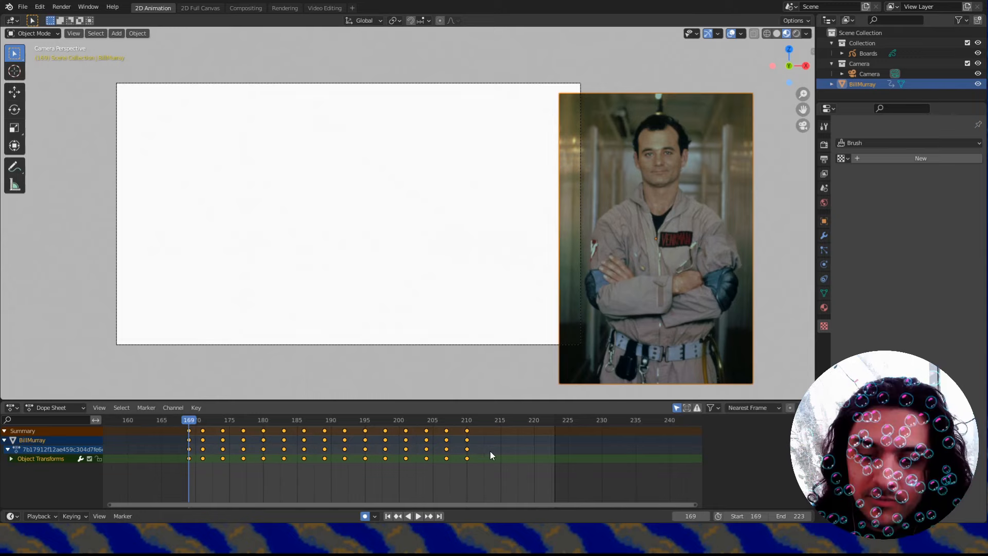
{"action": "key", "text": "Right"}
{"action": "key", "text": "Right"}
{"action": "key", "text": "Right"}
{"action": "key", "text": "Right"}
{"action": "key", "text": "Right"}
{"action": "key", "text": "Right"}
{"action": "key", "text": "Right"}
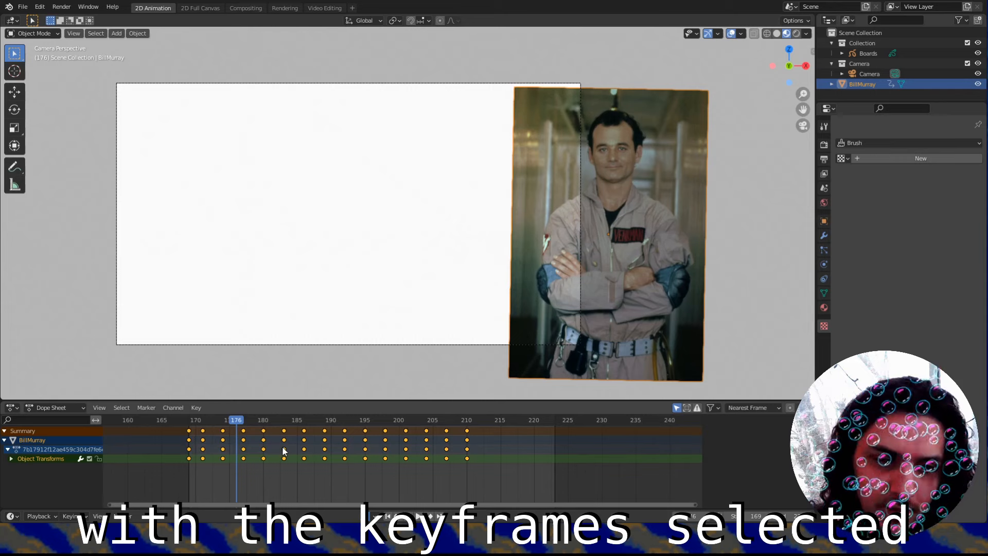
{"action": "key", "text": "t"}
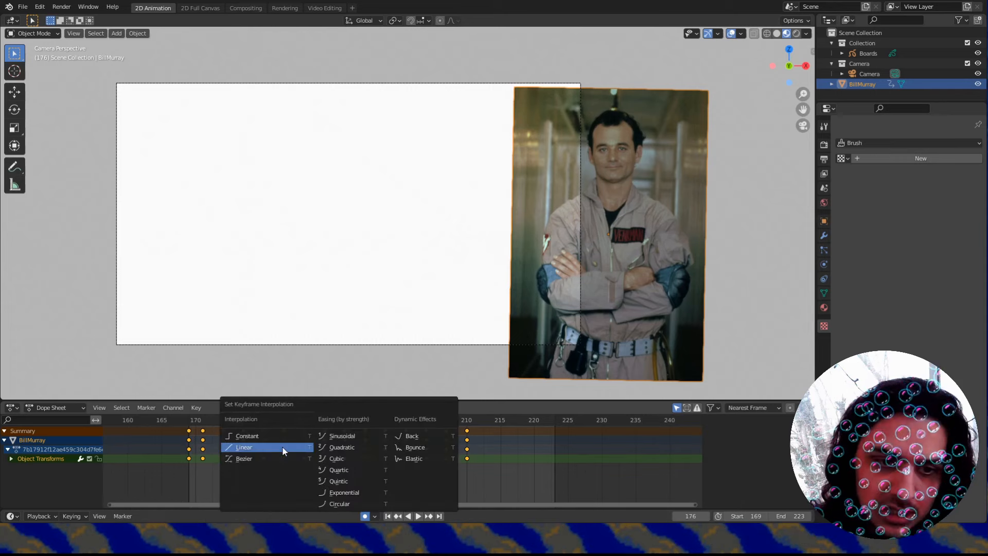
{"action": "left_click", "coordinate": [250, 440]}
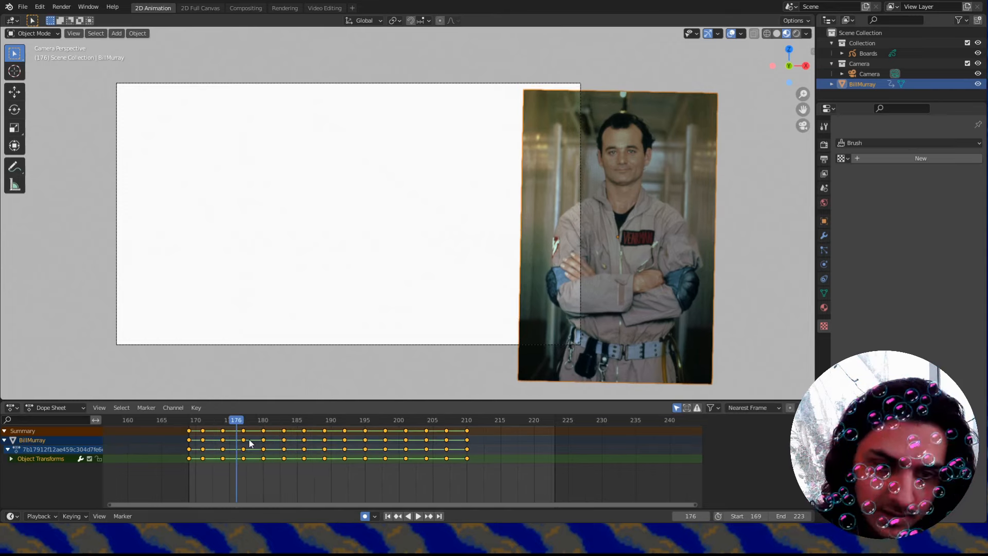
Play back the shot from frame 169 to check the stepped motion, with only the BillMurray image selected.
{"action": "key", "text": "shift+Left"}
{"action": "key", "text": "a"}
{"action": "key", "text": "space"}
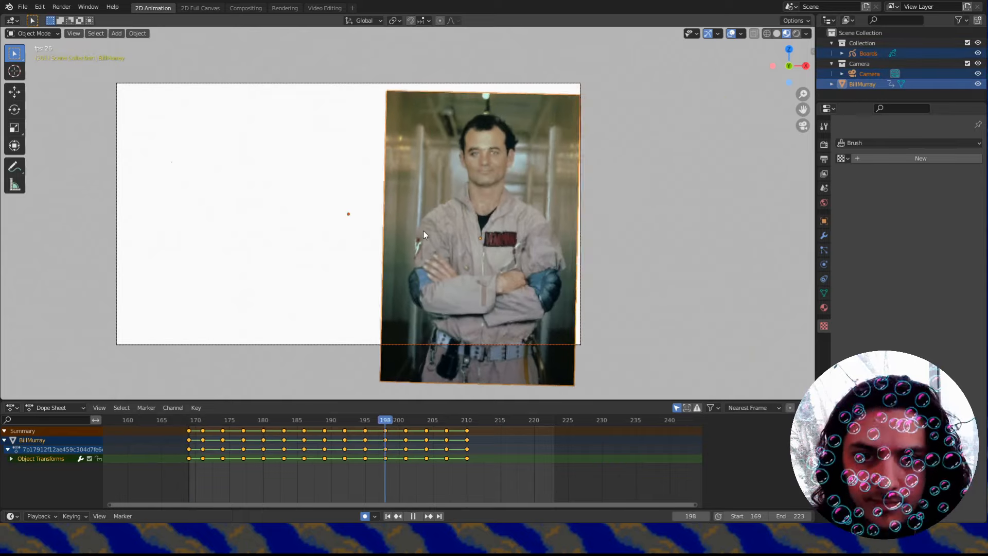
{"action": "key", "text": "Escape"}
{"action": "right_click", "coordinate": [650, 234]}
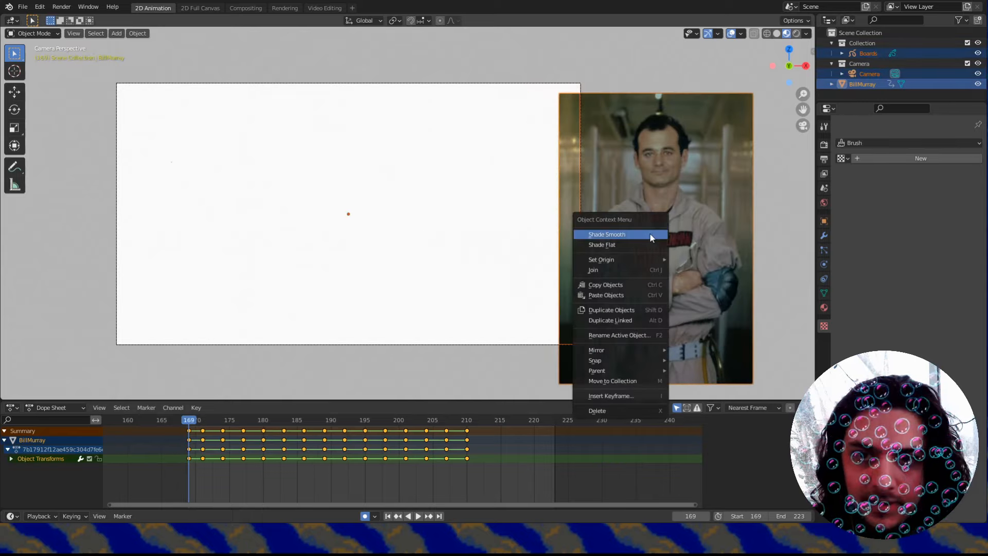
{"action": "left_click", "coordinate": [650, 216]}
{"action": "key", "text": "space"}
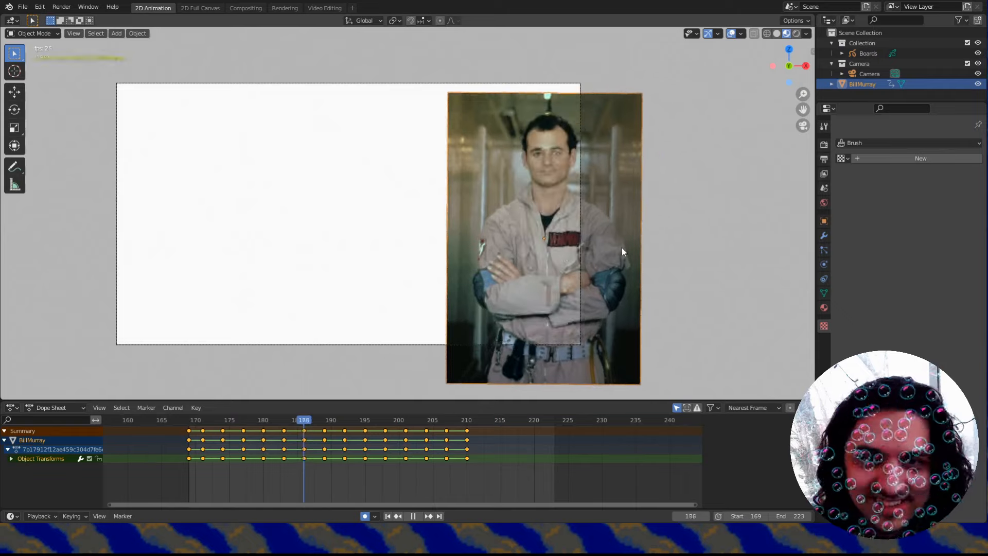
{"action": "key", "text": "Escape"}
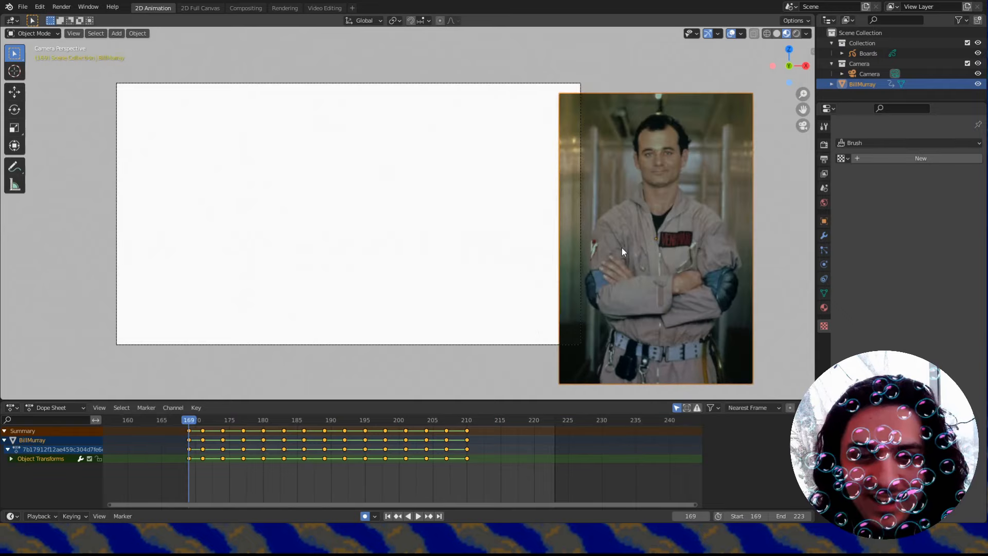
Save Shot-5.blend, and save it under the new name Shot-6.blend with the frame range set to 224–250.
{"action": "key", "text": "ctrl+s"}
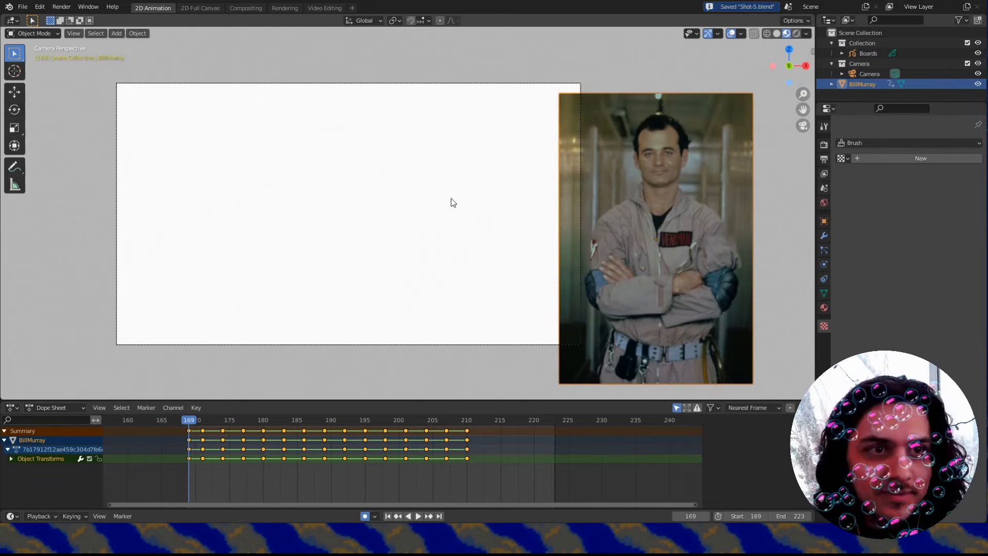
{"action": "left_click", "coordinate": [22, 7]}
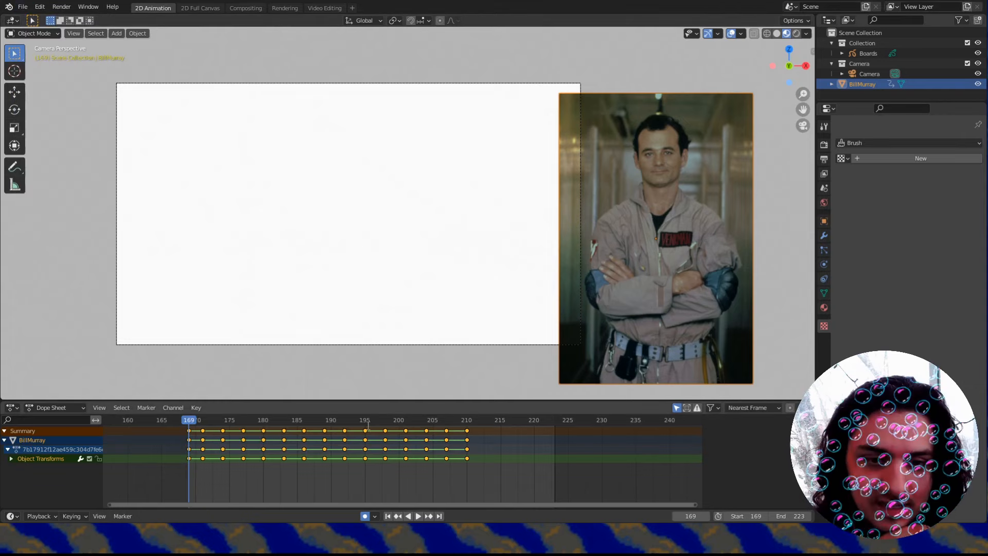
{"action": "key", "text": "ctrl+alt+s"}
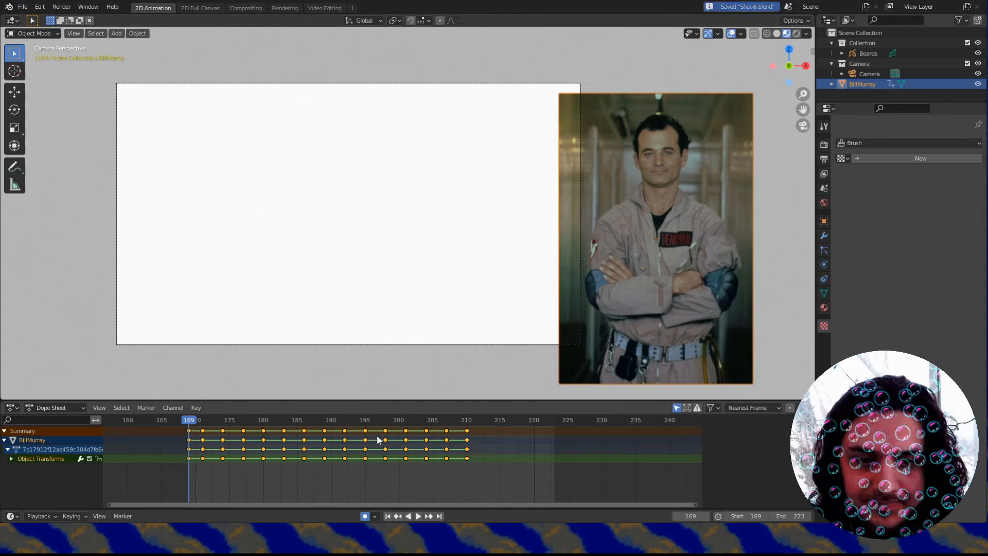
{"action": "scroll", "coordinate": [379, 458], "scroll_direction": "right", "scroll_amount": 2, "text": "ctrl"}
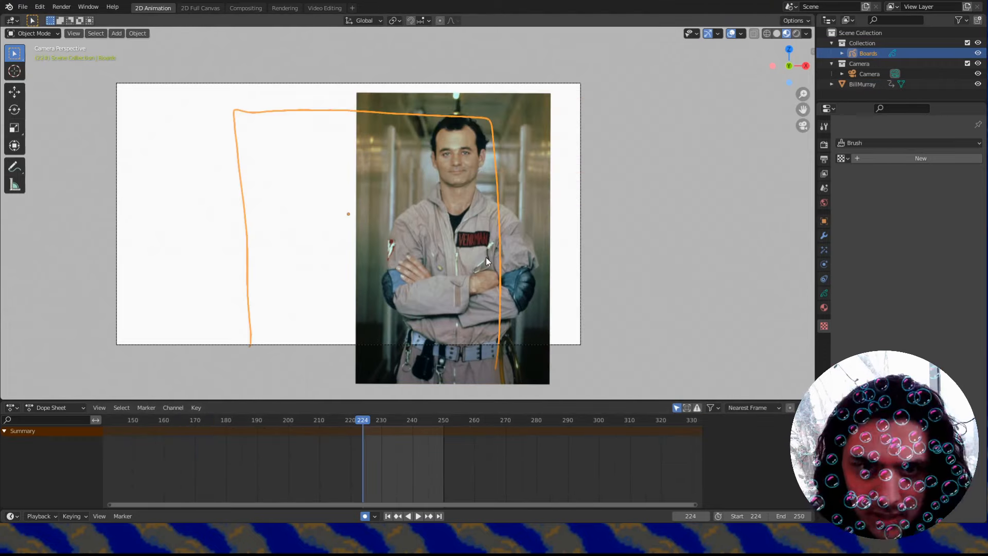
At frame 224, move and enlarge the BillMurray photo so it fills the sketched board outline in the middle of the camera frame.
{"action": "right_click", "coordinate": [547, 200]}
{"action": "left_click", "coordinate": [535, 211]}
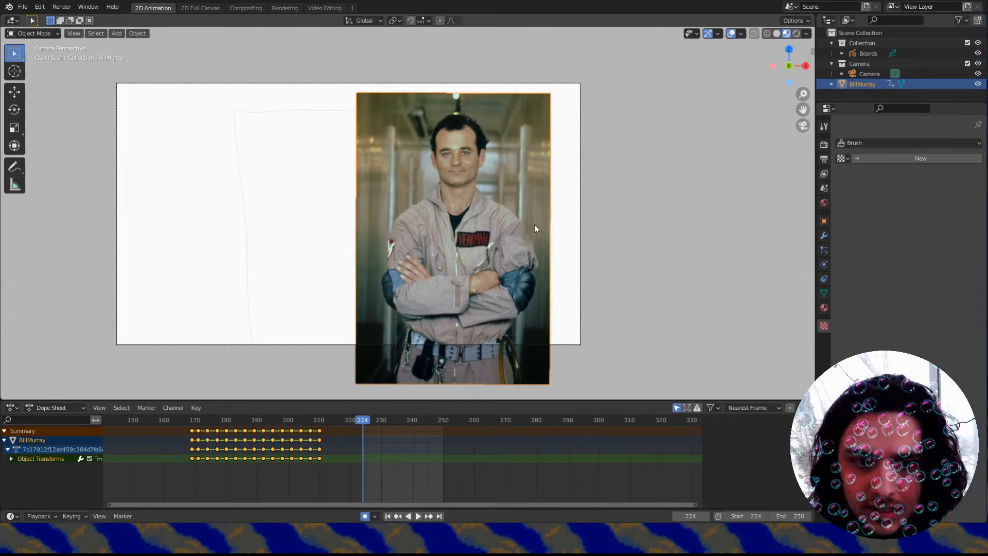
{"action": "key", "text": "g"}
{"action": "left_click", "coordinate": [462, 245]}
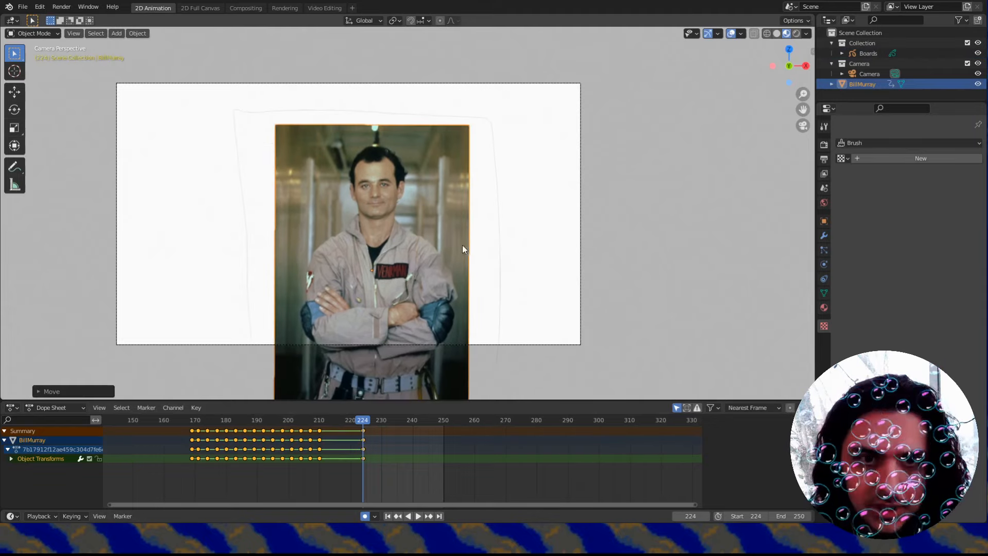
{"action": "key", "text": "s"}
{"action": "left_click", "coordinate": [540, 247]}
{"action": "key", "text": "g"}
{"action": "left_click", "coordinate": [533, 281]}
{"action": "key", "text": "s"}
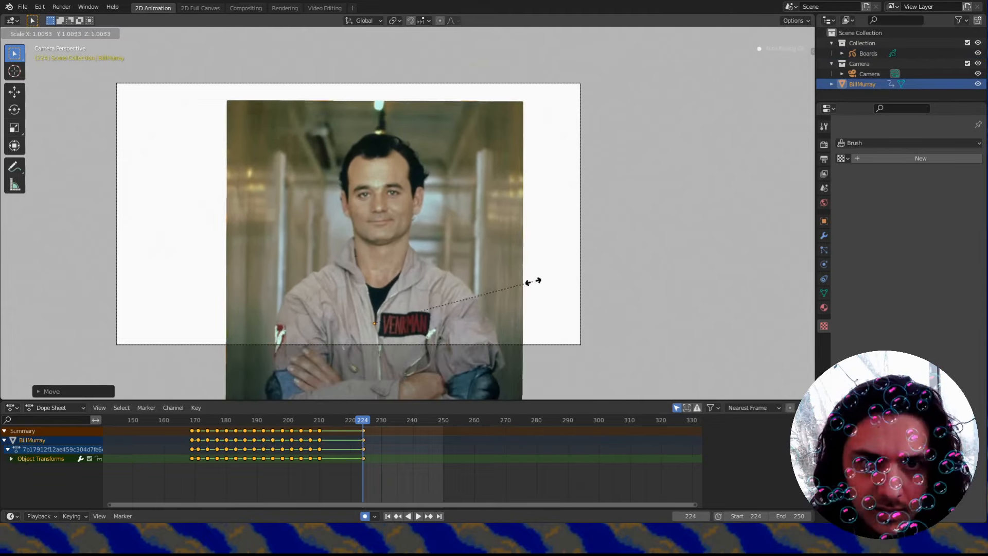
{"action": "left_click", "coordinate": [538, 281]}
Play back the shot from frame 224 to check the framing of the enlarged photo.
{"action": "key", "text": "space"}
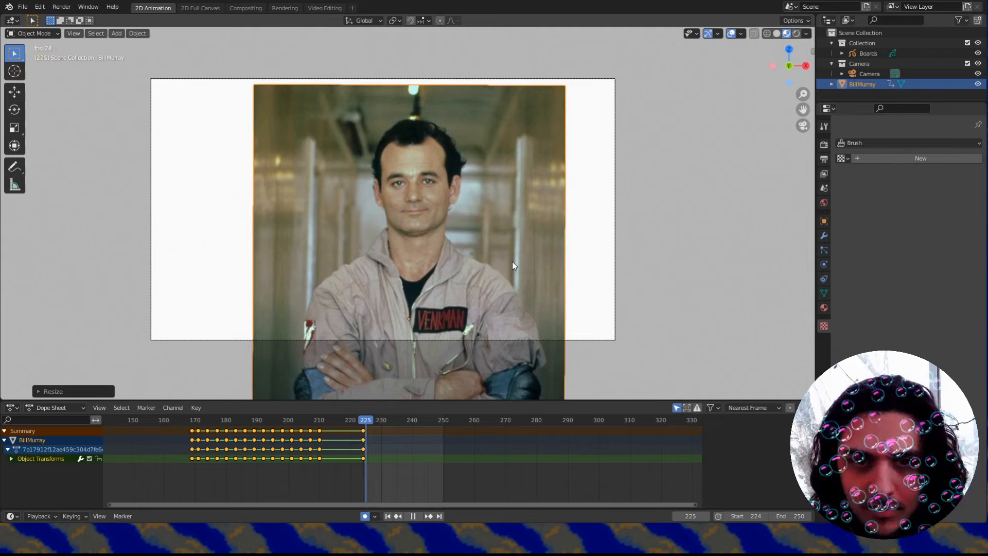
{"action": "key", "text": "Escape"}
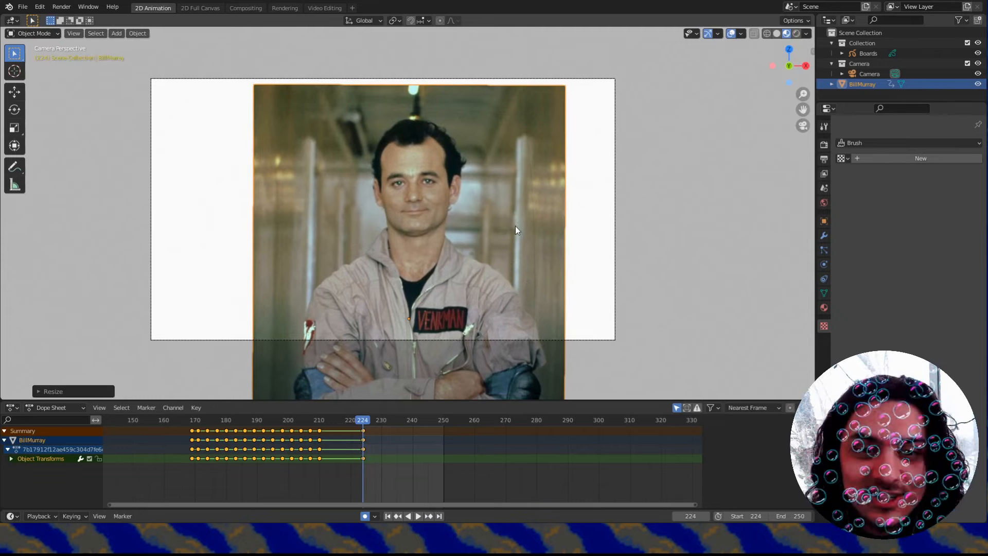
{"action": "scroll", "coordinate": [527, 239], "scroll_direction": "up", "scroll_amount": 1}
{"action": "key", "text": "space"}
{"action": "key", "text": "Escape"}
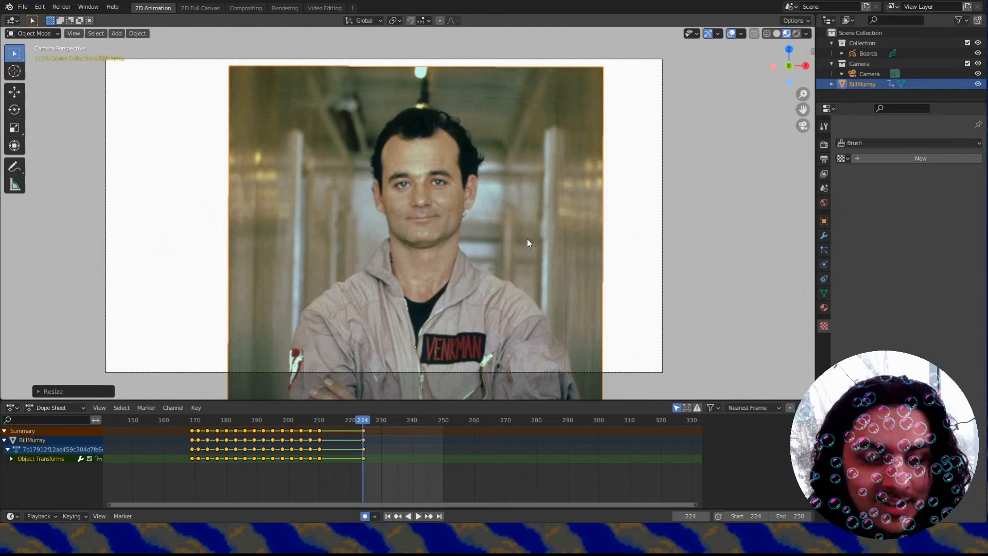
Save Shot-6.blend, and save it under the new name Shot-7.blend.
{"action": "key", "text": "ctrl+s"}
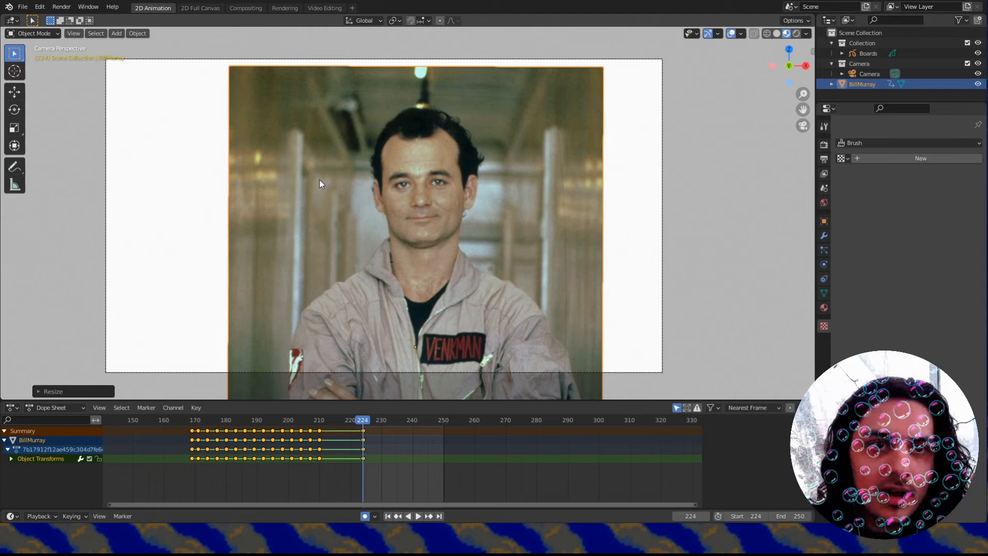
{"action": "left_click", "coordinate": [23, 6]}
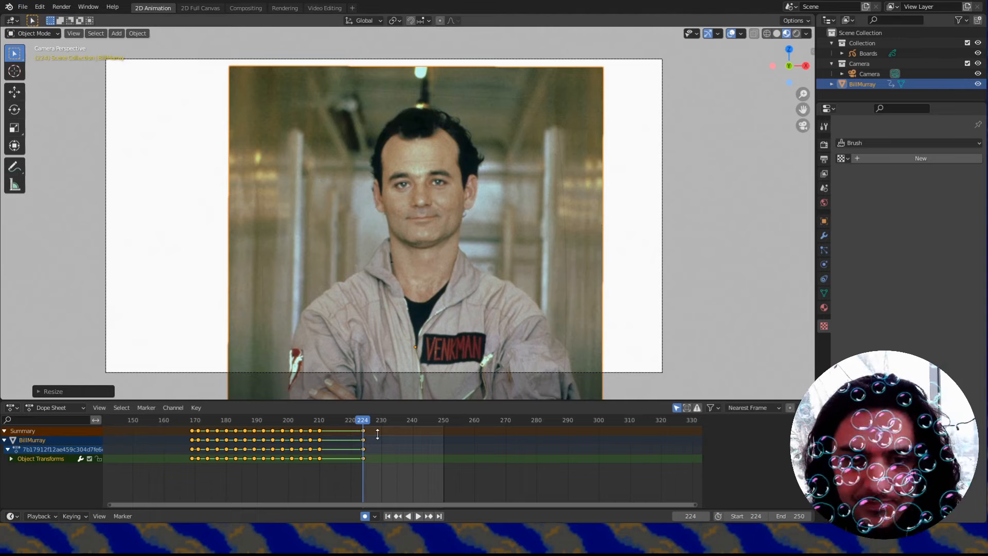
{"action": "key", "text": "ctrl+s"}
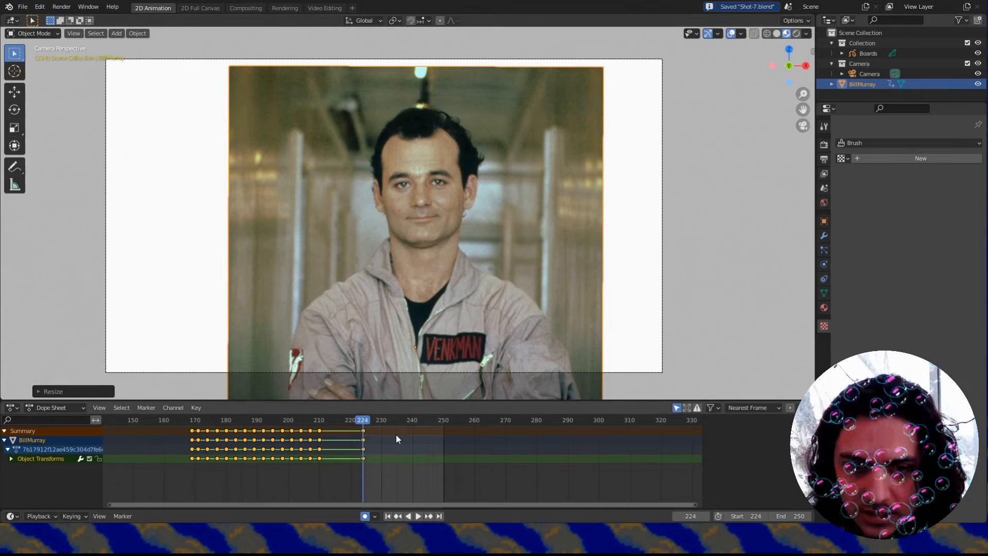
Set the frame range to 251–277, and at frame 277 shrink the BillMurray photo and move it into the sketched rectangle beside Slimer's outline.
{"action": "right_click", "coordinate": [379, 159]}
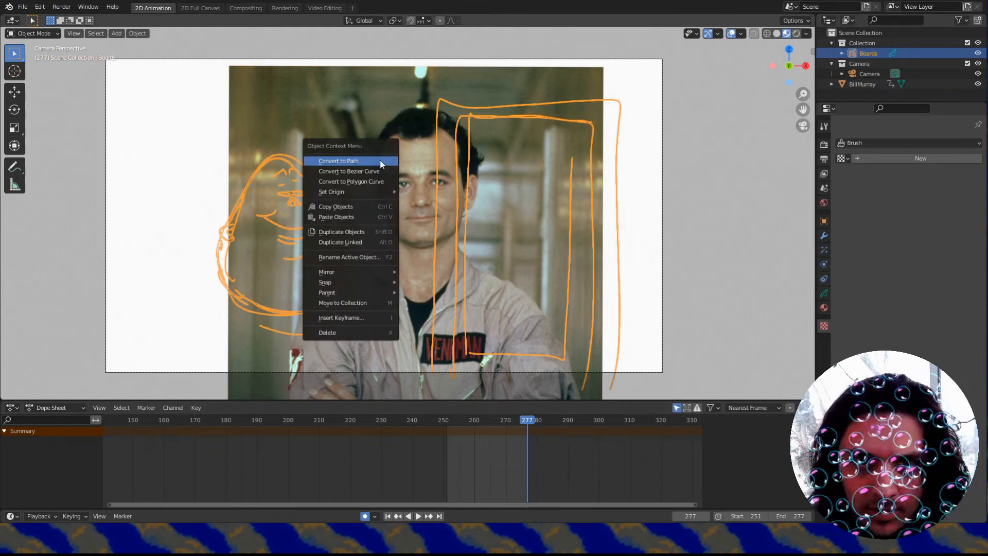
{"action": "left_click", "coordinate": [514, 199]}
{"action": "key", "text": "s"}
{"action": "left_click", "coordinate": [540, 314]}
{"action": "key", "text": "g"}
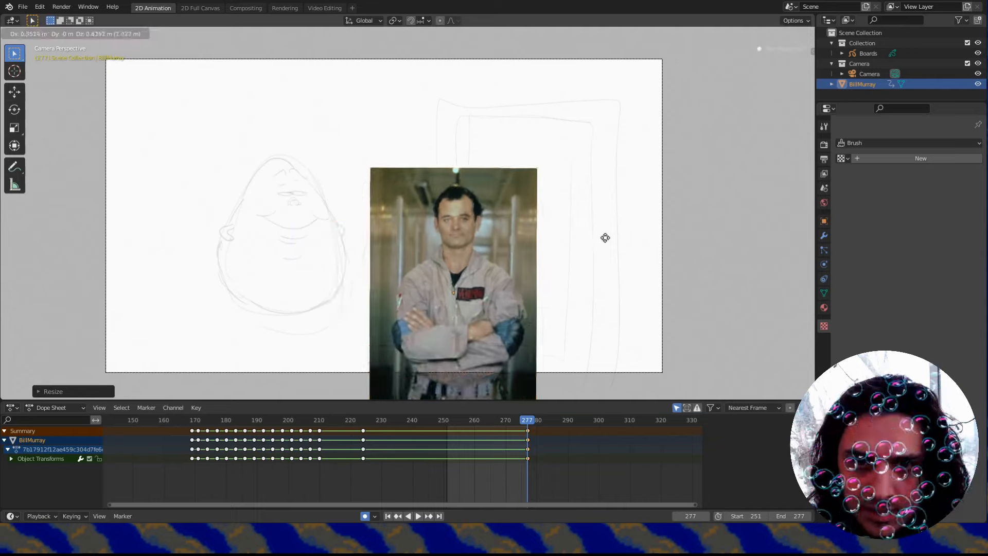
{"action": "left_click", "coordinate": [637, 217]}
Slightly enlarge and nudge the photo at frame 277 to match the sketched rectangle, and save Shot-7.blend.
{"action": "key", "text": "g"}
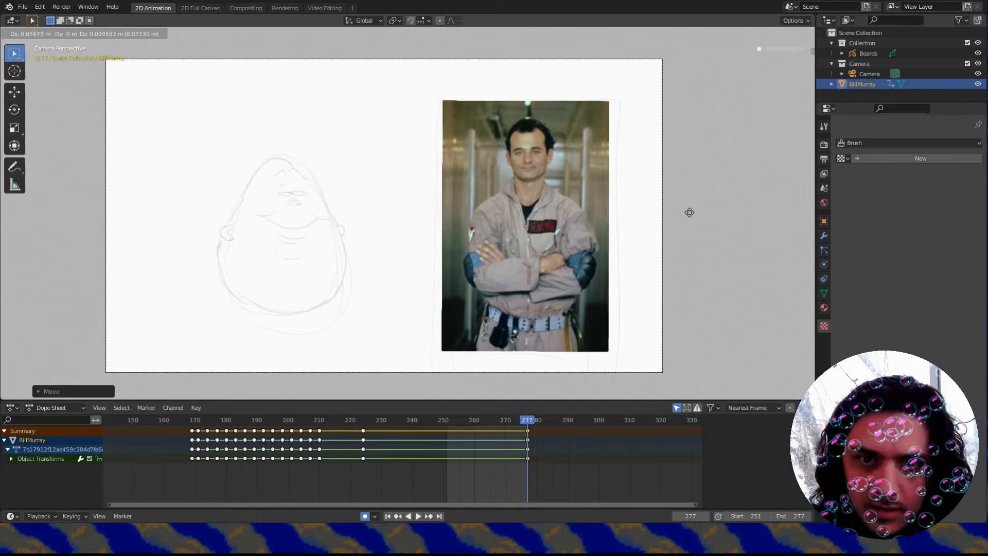
{"action": "left_click", "coordinate": [680, 224]}
{"action": "key", "text": "s"}
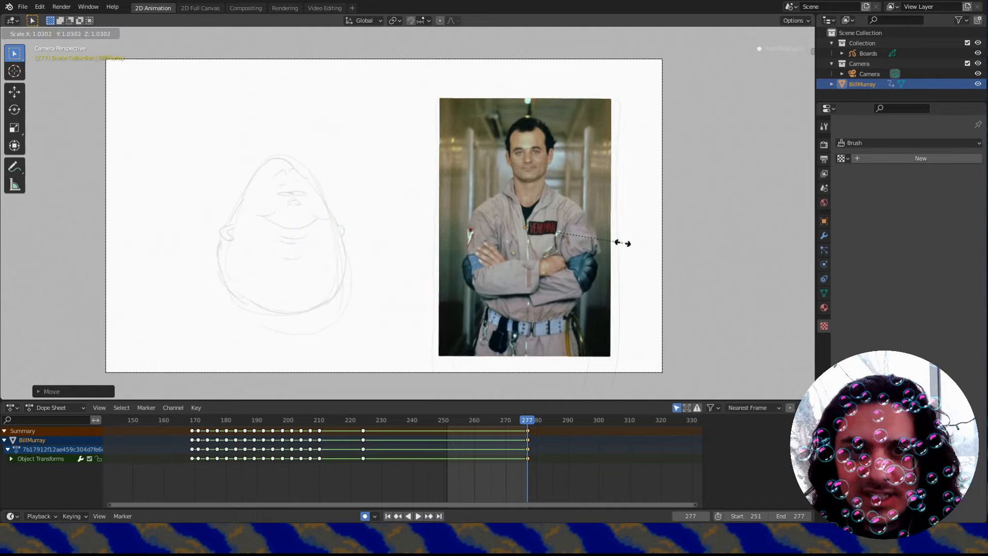
{"action": "left_click", "coordinate": [662, 251]}
{"action": "key", "text": "g"}
{"action": "left_click", "coordinate": [659, 242]}
{"action": "key", "text": "ctrl+s"}
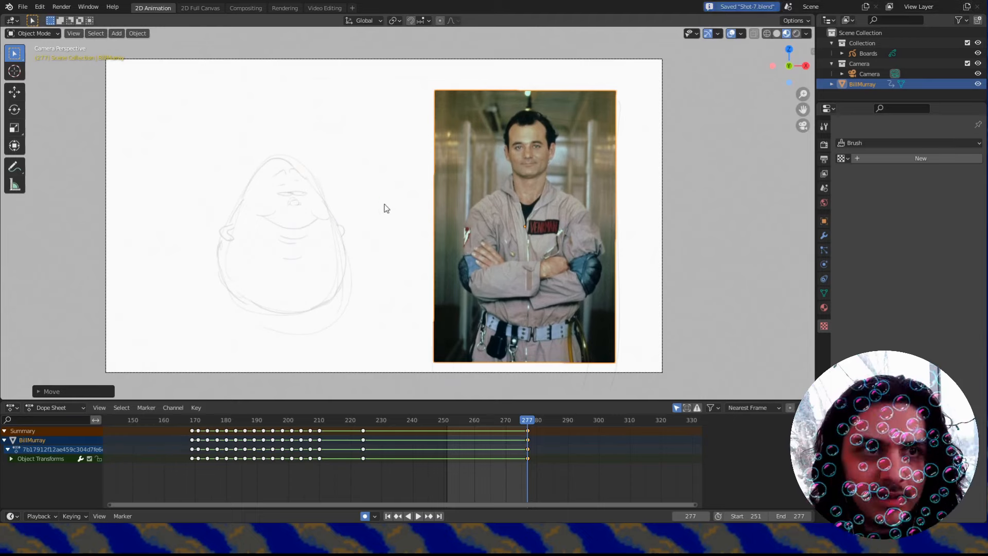
Open the Shot-1 file and copy the Slimer object in Object Mode.
{"action": "left_click", "coordinate": [22, 7]}
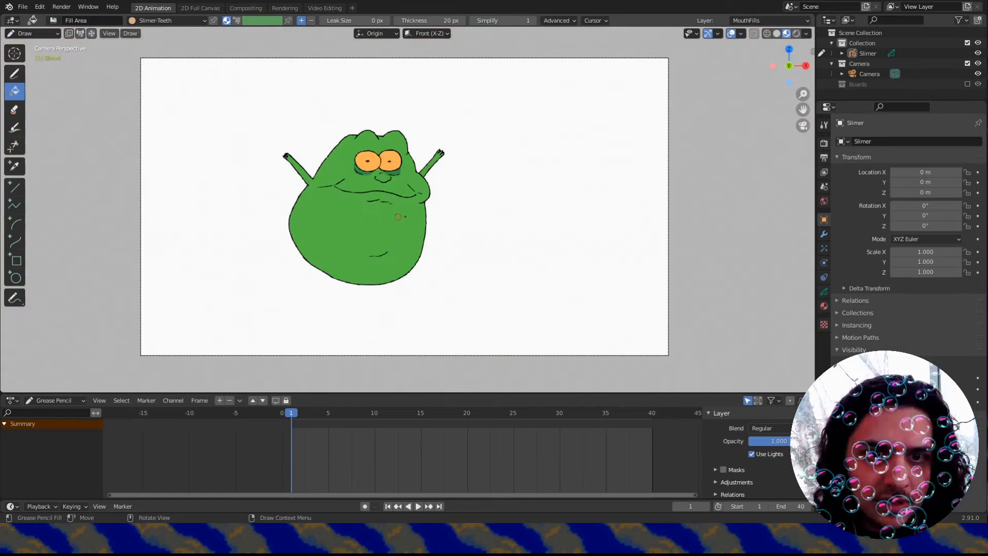
{"action": "key", "text": "ctrl+Tab"}
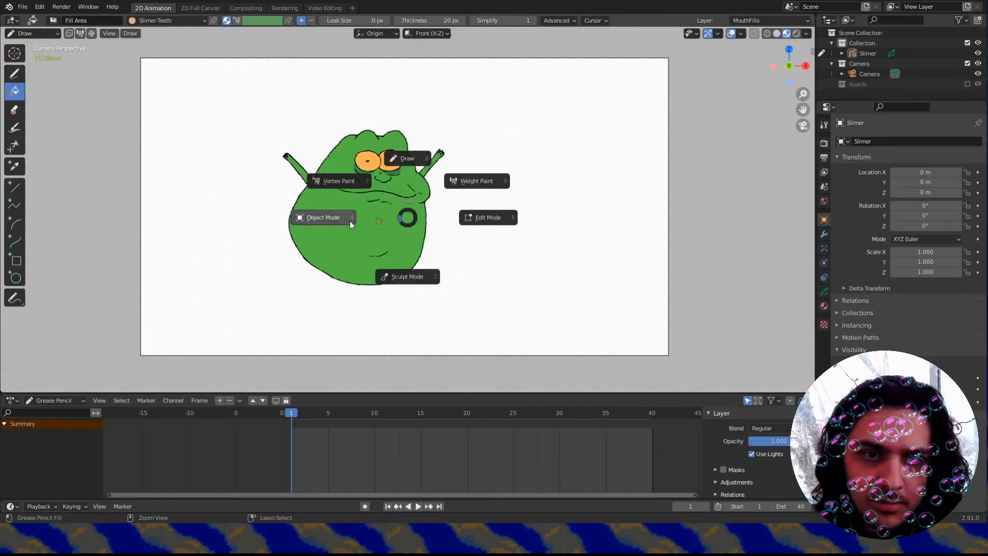
{"action": "left_click", "coordinate": [334, 222]}
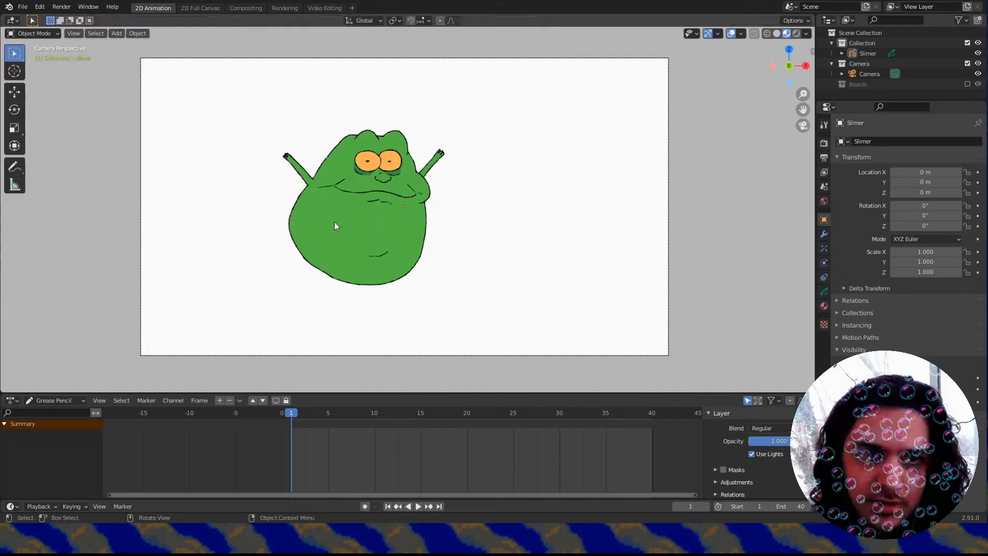
{"action": "left_click", "coordinate": [365, 177]}
{"action": "key", "text": "g"}
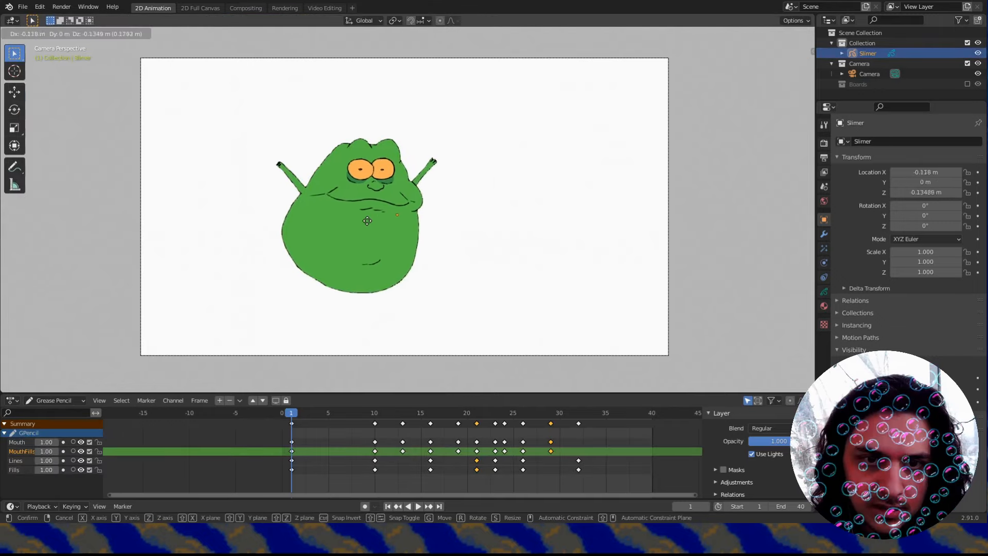
{"action": "right_click", "coordinate": [366, 220]}
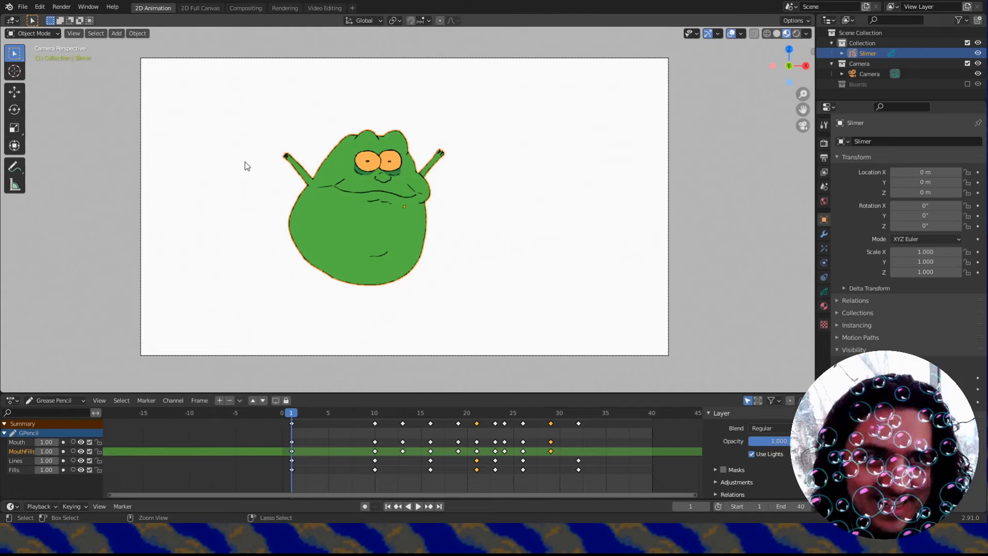
{"action": "key", "text": "ctrl+c"}
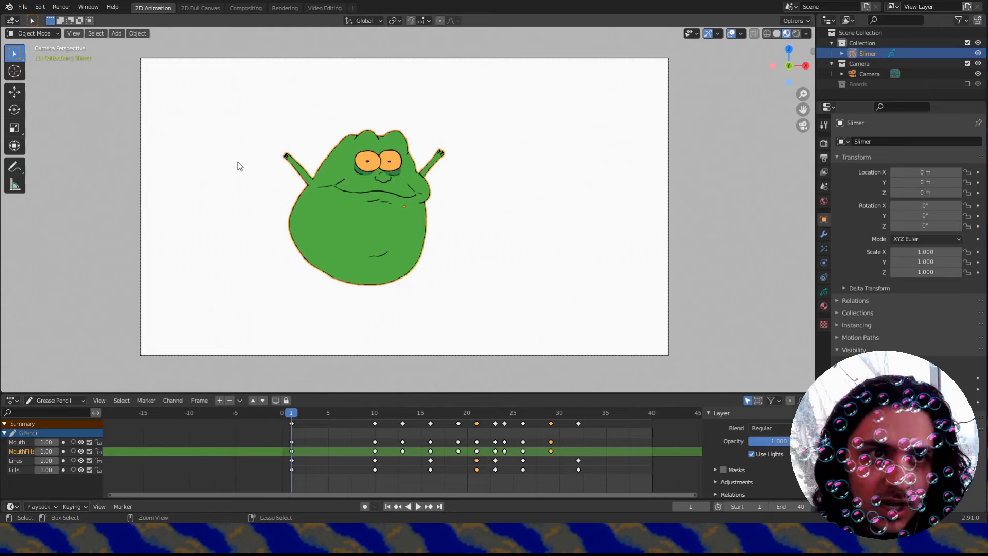
Reopen the Shot-7 file without saving the changes to Shot-1, and paste the copied Slimer object into it.
{"action": "left_click", "coordinate": [23, 6]}
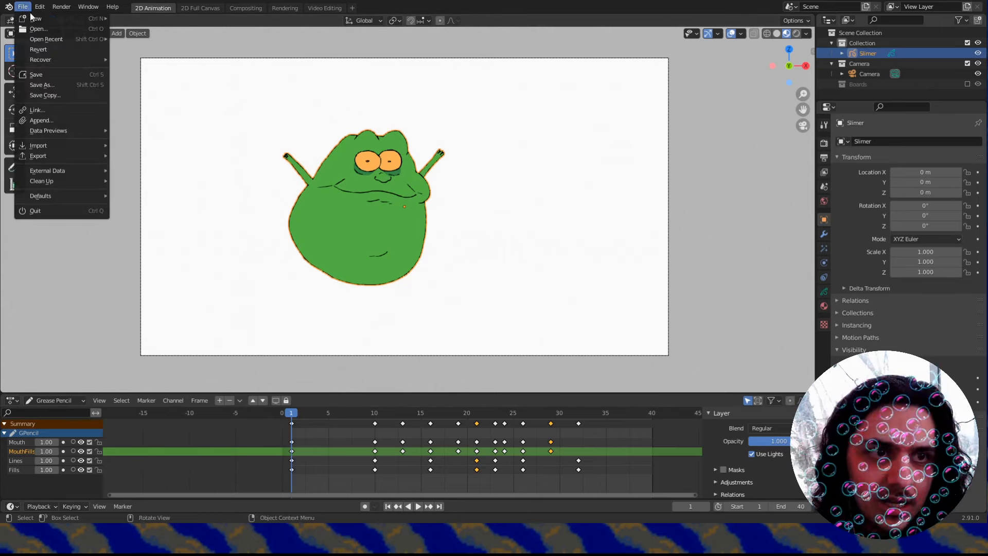
{"action": "left_click", "coordinate": [39, 29]}
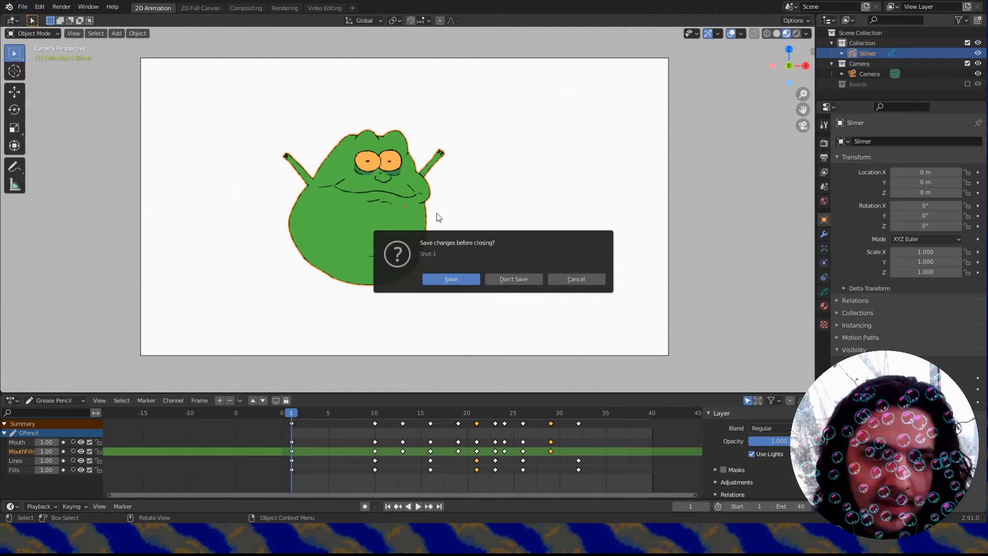
{"action": "left_click", "coordinate": [526, 275]}
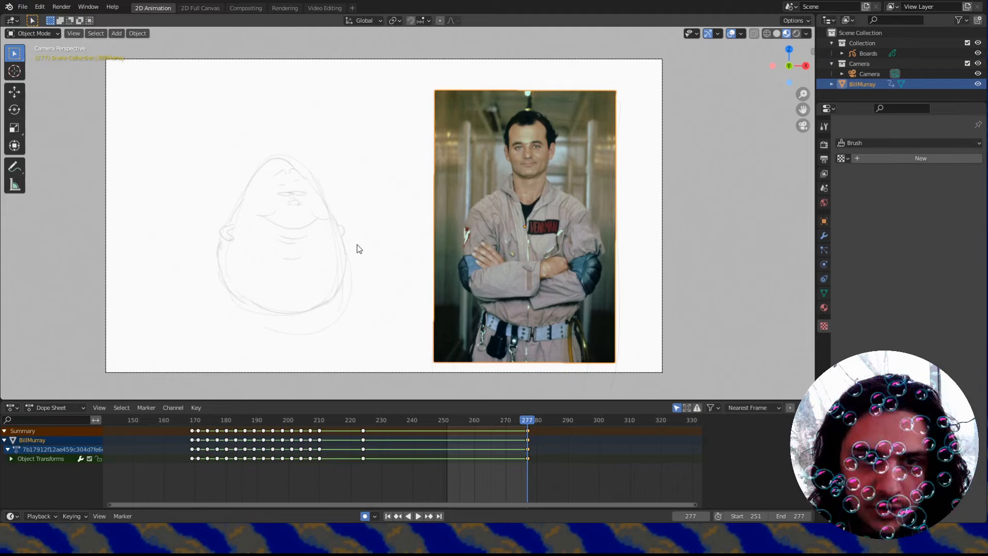
{"action": "key", "text": "ctrl+v"}
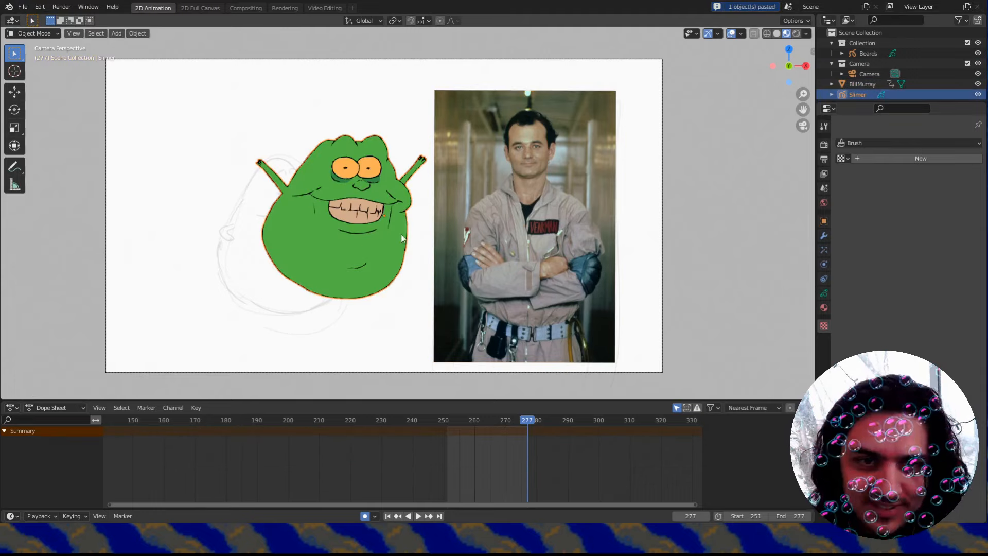
Move and scale Slimer down slightly at frame 277 so he matches his board sketch beside the photo.
{"action": "key", "text": "g"}
{"action": "left_click", "coordinate": [395, 252]}
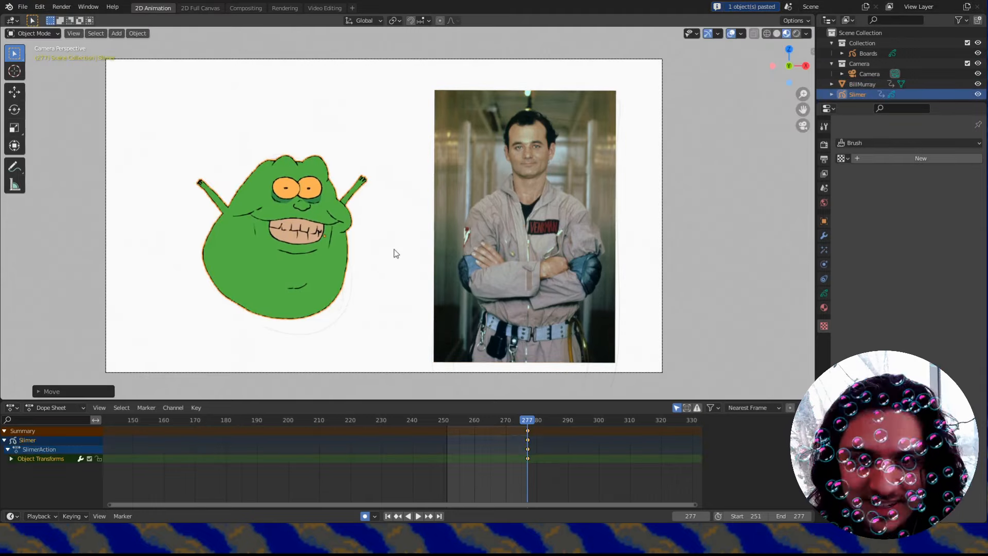
{"action": "key", "text": "s"}
{"action": "left_click", "coordinate": [427, 262]}
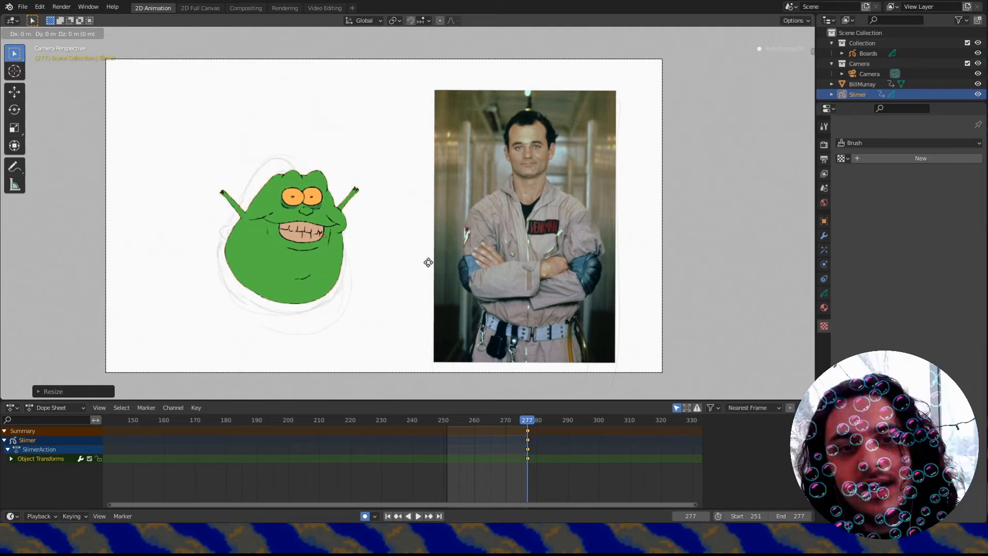
{"action": "key", "text": "g"}
{"action": "left_click", "coordinate": [371, 252]}
{"action": "key", "text": "s"}
{"action": "left_click", "coordinate": [419, 271]}
{"action": "key", "text": "g"}
{"action": "left_click", "coordinate": [430, 260]}
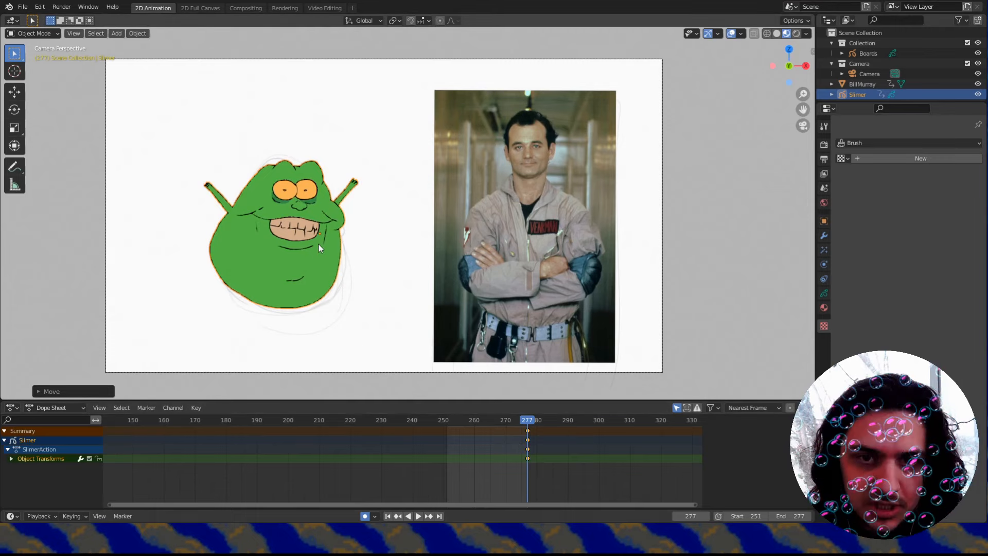
Turn off auto keying and delete Slimer's keyframes at frame 277, and go back to frame 251.
{"action": "left_click", "coordinate": [366, 516]}
{"action": "scroll", "coordinate": [517, 452], "scroll_direction": "up", "scroll_amount": 2}
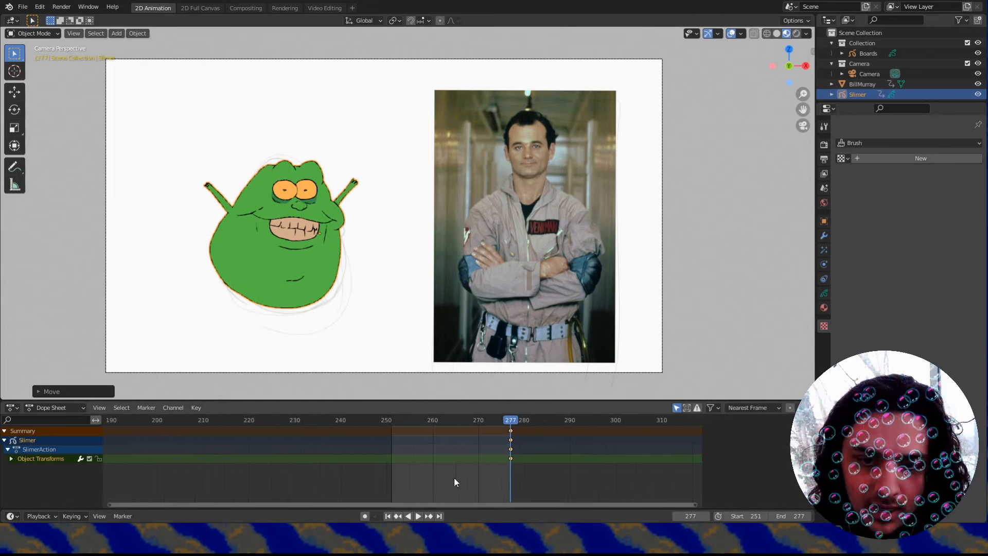
{"action": "key", "text": "x"}
{"action": "left_click", "coordinate": [514, 450]}
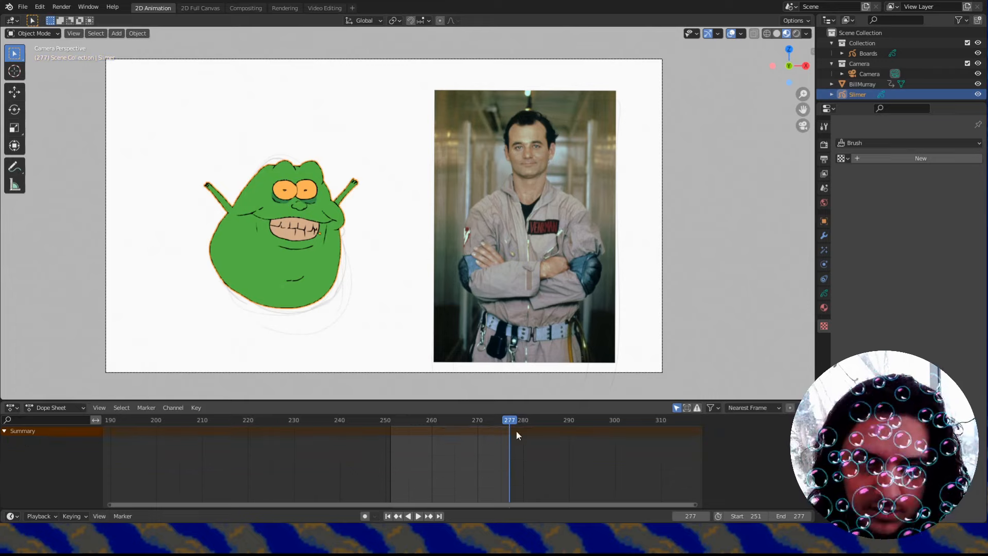
{"action": "key", "text": "g"}
{"action": "right_click", "coordinate": [374, 261]}
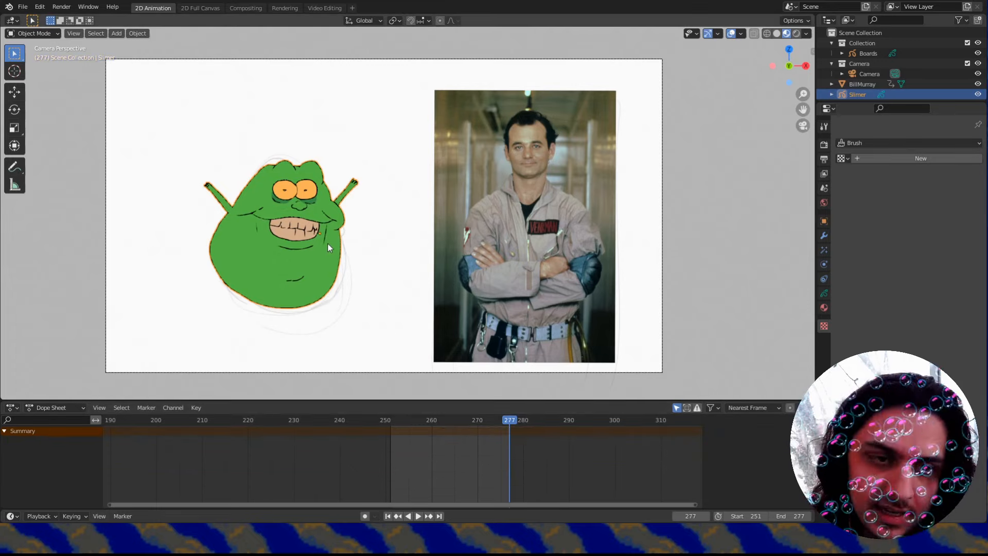
{"action": "key", "text": "shift+Left"}
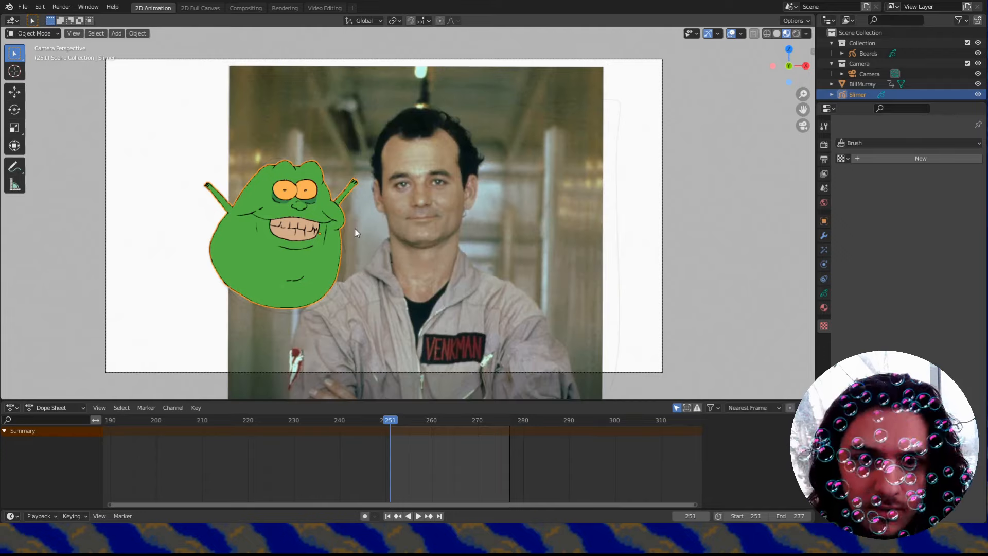
Move the photo's last keyframe from frame 277 to frame 251, return to frame 251, and save the file.
{"action": "left_click", "coordinate": [447, 123]}
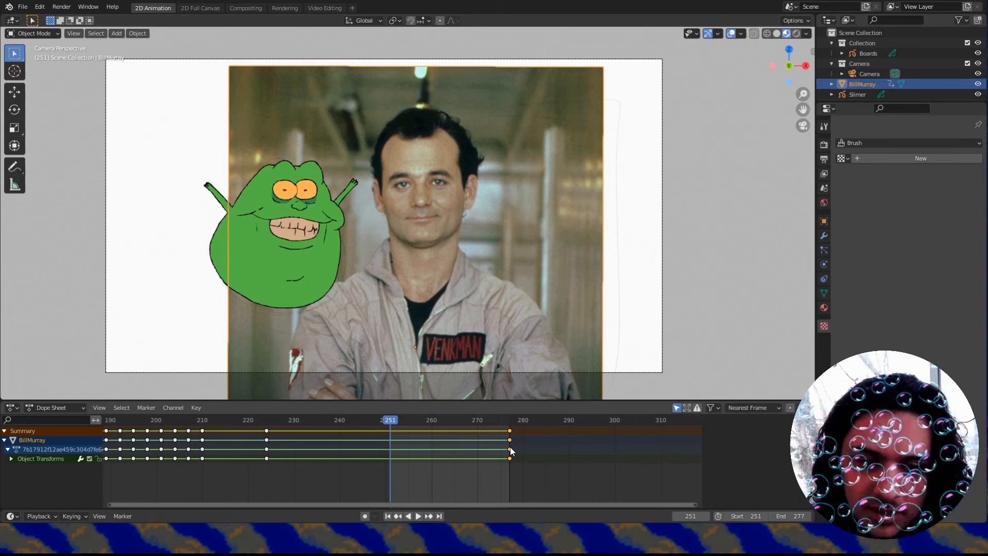
{"action": "left_click", "coordinate": [509, 421]}
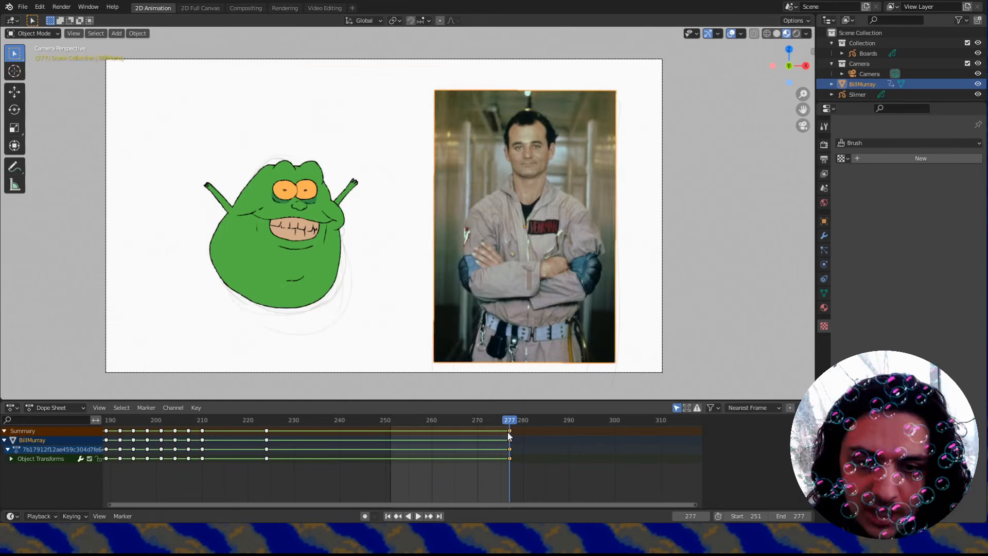
{"action": "right_click", "coordinate": [508, 432]}
{"action": "left_click", "coordinate": [532, 439]}
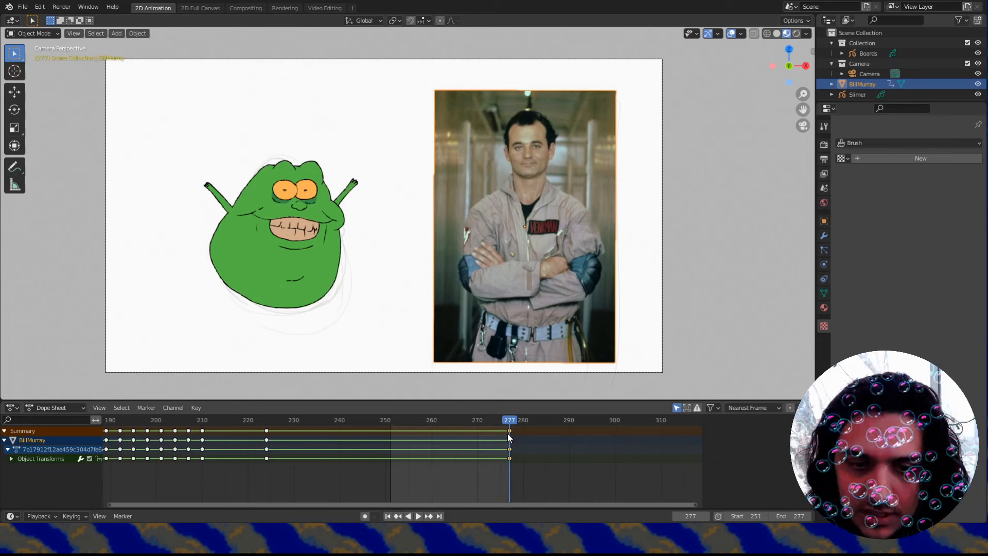
{"action": "key", "text": "g"}
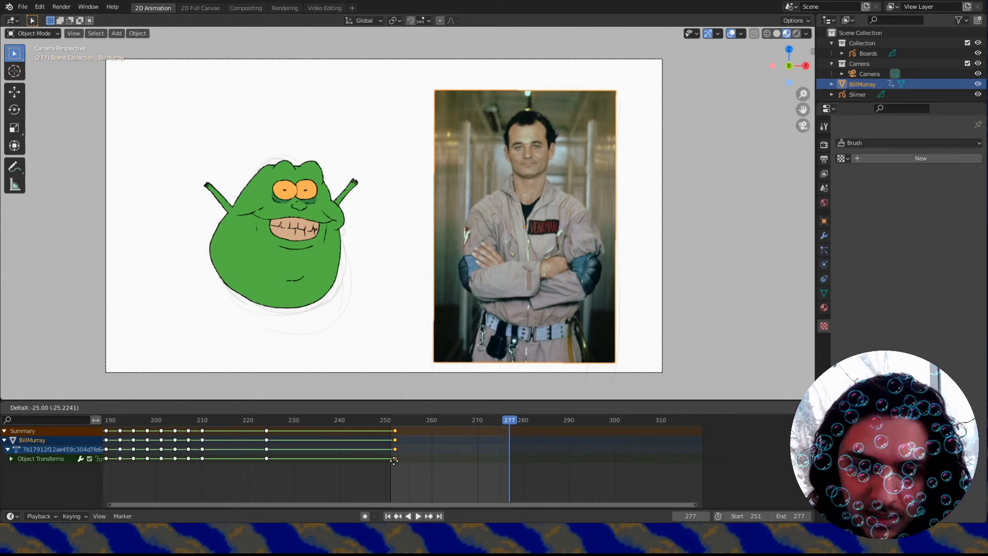
{"action": "left_click", "coordinate": [393, 460]}
{"action": "key", "text": "shift+Left"}
{"action": "key", "text": "shift+Right"}
{"action": "key", "text": "shift+Left"}
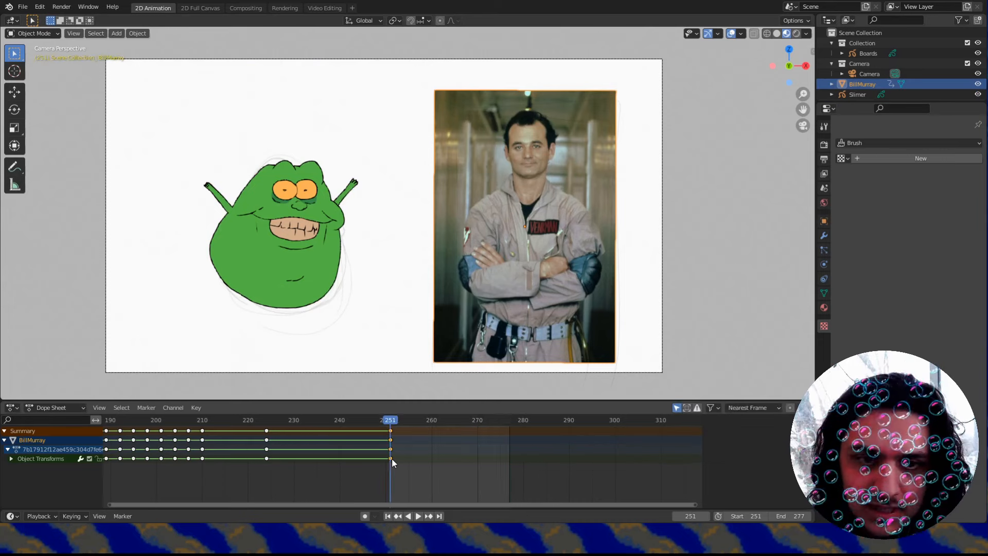
{"action": "key", "text": "ctrl+s"}
Insert a blank keyframe on all of Slimer's layers at frame 251 in Draw Mode, and show the Grease Pencil channels.
{"action": "left_click", "coordinate": [294, 218]}
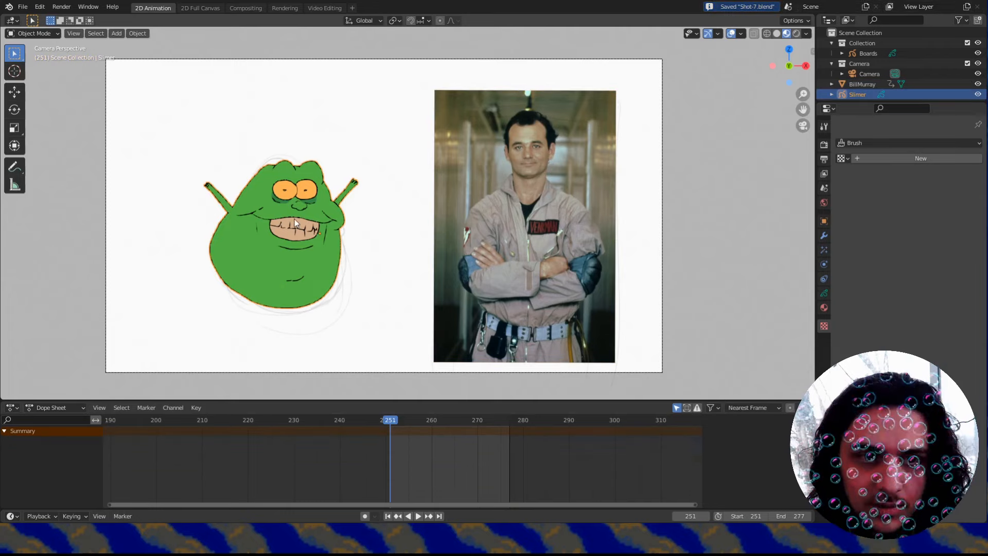
{"action": "key", "text": "ctrl+Tab"}
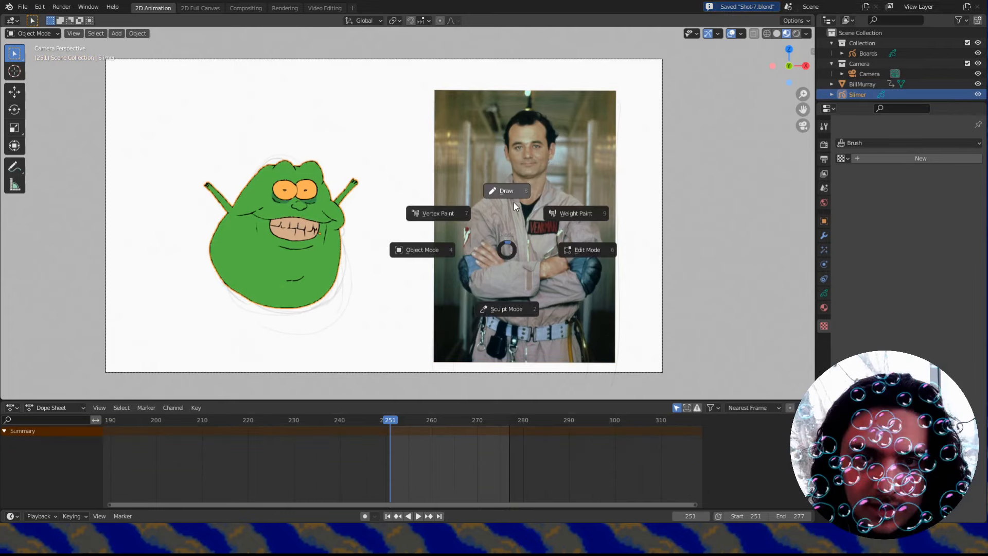
{"action": "left_click", "coordinate": [514, 202]}
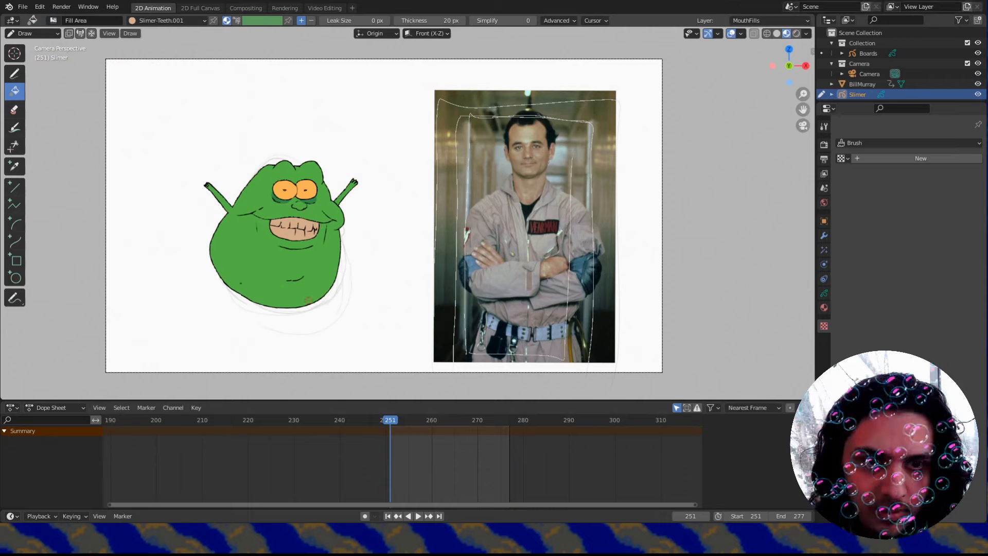
{"action": "left_click", "coordinate": [128, 34]}
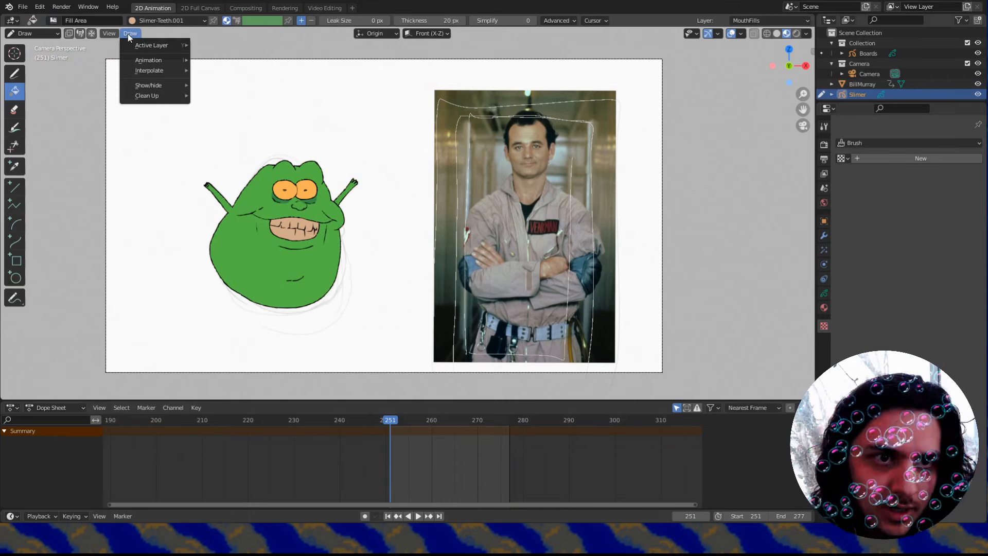
{"action": "mouse_move", "coordinate": [151, 60]}
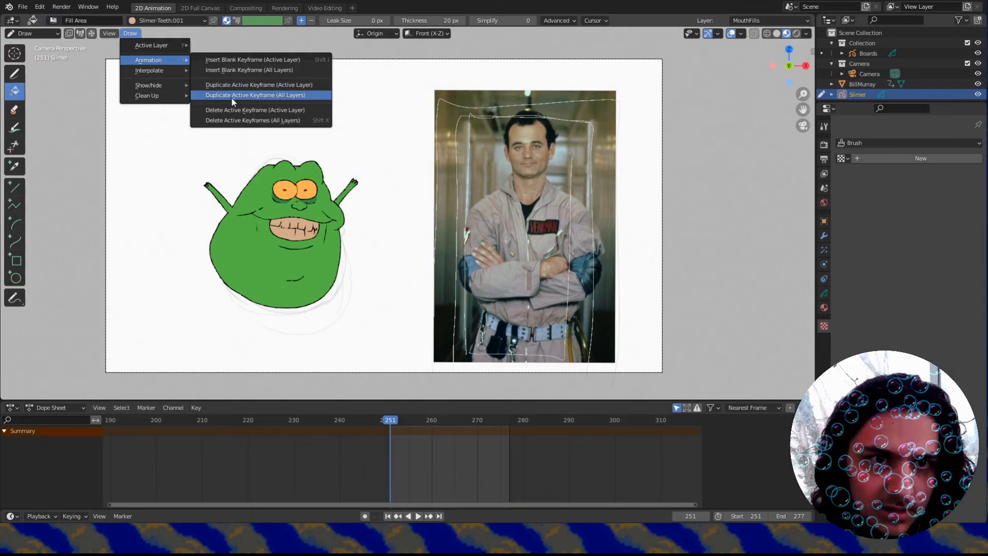
{"action": "left_click", "coordinate": [227, 71]}
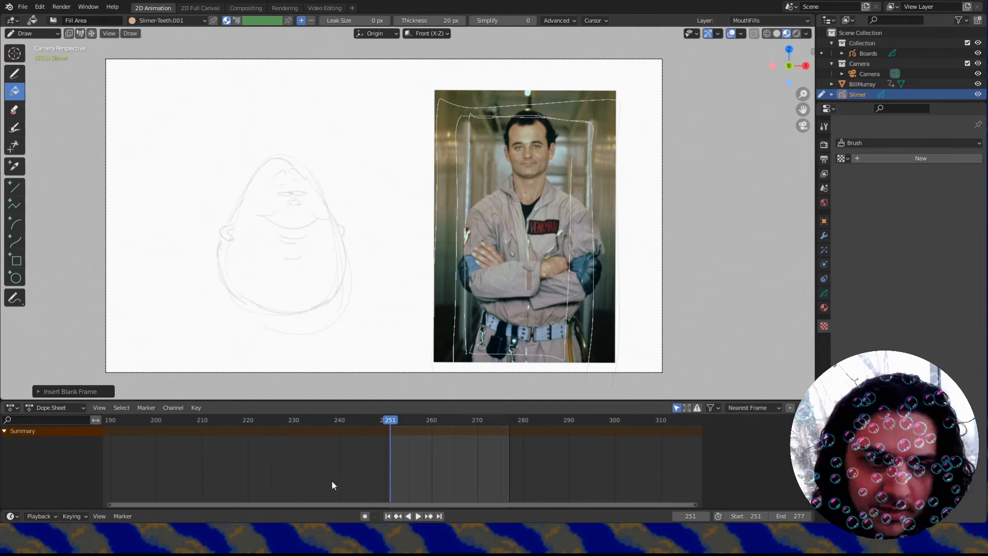
{"action": "left_click", "coordinate": [77, 409]}
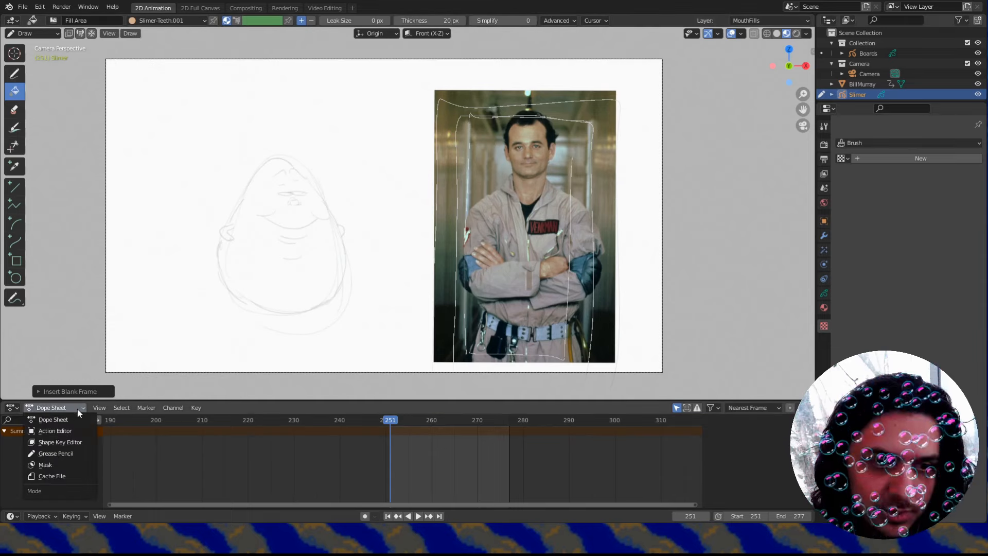
{"action": "left_click", "coordinate": [58, 453]}
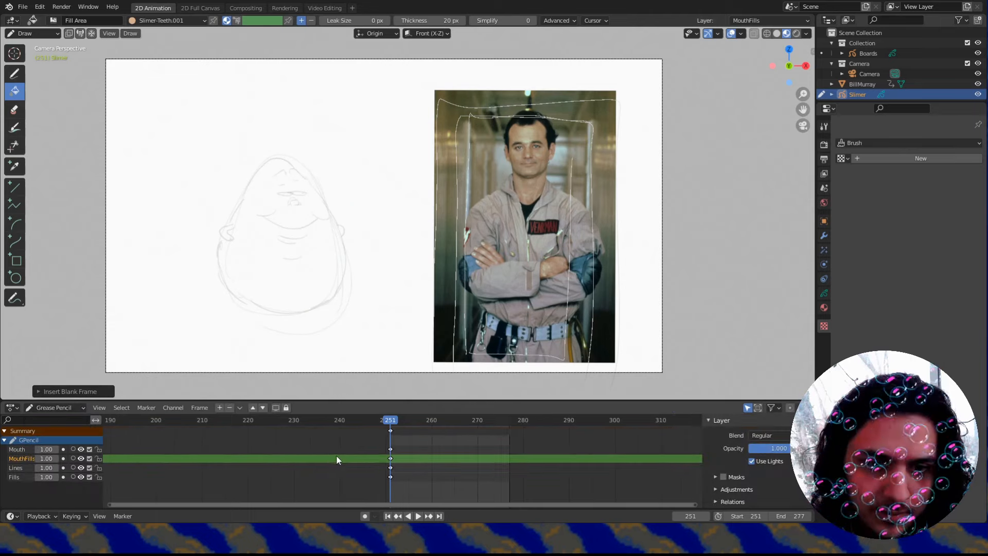
Trace Slimer's smiling mouth, chin creases, narrow eyes and nose over the board sketch with the Ink Pen Rough in Solid Stroke.001.
{"action": "scroll", "coordinate": [335, 455], "scroll_direction": "up", "scroll_amount": 4}
{"action": "left_click", "coordinate": [14, 73]}
{"action": "left_click", "coordinate": [155, 22]}
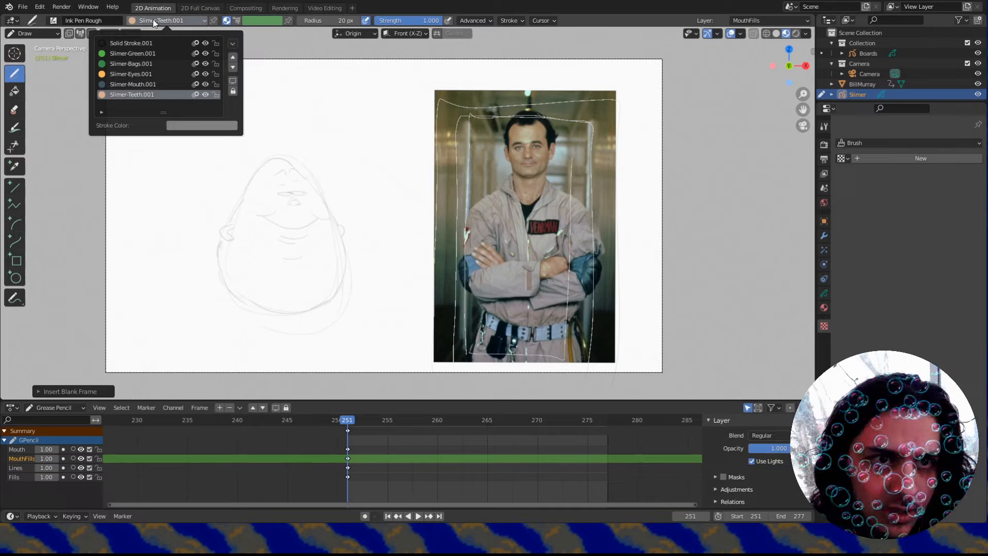
{"action": "left_click", "coordinate": [137, 44]}
{"action": "scroll", "coordinate": [262, 191], "scroll_direction": "up", "scroll_amount": 5}
{"action": "left_click_drag", "start_coordinate": [289, 212], "coordinate": [320, 204]}
{"action": "left_click_drag", "start_coordinate": [381, 204], "coordinate": [411, 218]}
{"action": "left_click_drag", "start_coordinate": [300, 213], "coordinate": [401, 216]}
{"action": "left_click_drag", "start_coordinate": [325, 245], "coordinate": [355, 255]}
{"action": "left_click_drag", "start_coordinate": [332, 253], "coordinate": [357, 260]}
{"action": "left_click_drag", "start_coordinate": [360, 254], "coordinate": [383, 248]}
{"action": "left_click_drag", "start_coordinate": [334, 282], "coordinate": [370, 280]}
{"action": "mouse_move", "coordinate": [344, 190]}
{"action": "left_mouse_down"}
{"action": "mouse_move", "coordinate": [366, 190]}
{"action": "mouse_move", "coordinate": [355, 173]}
{"action": "mouse_move", "coordinate": [379, 174]}
{"action": "left_mouse_up"}
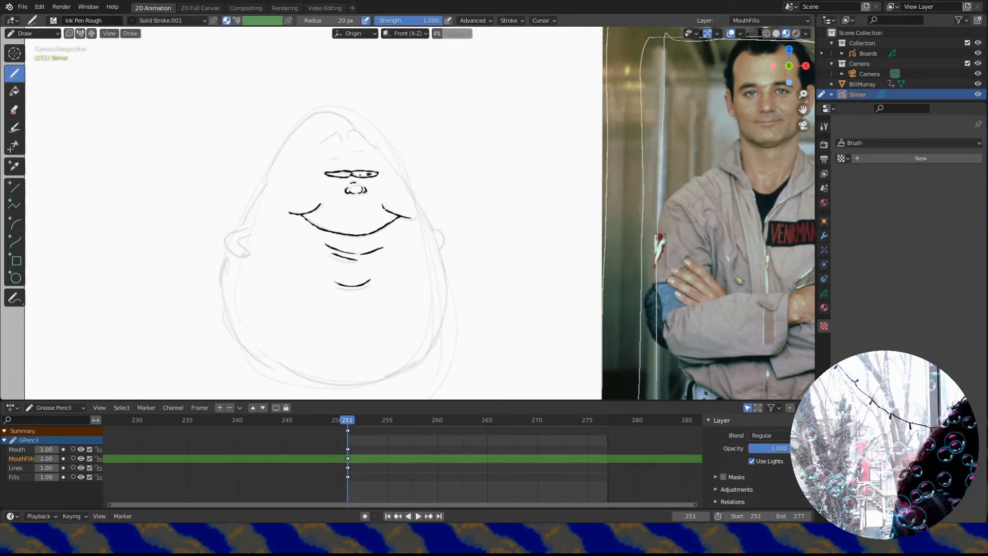
Ink Slimer's brow, egg-shaped body outline and the small arms at both sides over the board sketch.
{"action": "left_click_drag", "start_coordinate": [321, 144], "coordinate": [341, 140]}
{"action": "mouse_move", "coordinate": [348, 141]}
{"action": "left_mouse_down"}
{"action": "mouse_move", "coordinate": [376, 149]}
{"action": "mouse_move", "coordinate": [417, 200]}
{"action": "mouse_move", "coordinate": [443, 309]}
{"action": "mouse_move", "coordinate": [224, 303]}
{"action": "mouse_move", "coordinate": [228, 252]}
{"action": "left_mouse_up"}
{"action": "left_click_drag", "start_coordinate": [249, 234], "coordinate": [239, 258]}
{"action": "mouse_move", "coordinate": [238, 230]}
{"action": "left_mouse_down"}
{"action": "mouse_move", "coordinate": [255, 200]}
{"action": "mouse_move", "coordinate": [354, 130]}
{"action": "left_mouse_up"}
{"action": "left_click_drag", "start_coordinate": [432, 224], "coordinate": [439, 252]}
{"action": "scroll", "coordinate": [254, 186], "scroll_direction": "down", "scroll_amount": 1}
Fill Slimer's body with the Slimer-Green.001 material on the Fills layer.
{"action": "left_click", "coordinate": [823, 292]}
{"action": "left_click", "coordinate": [859, 198]}
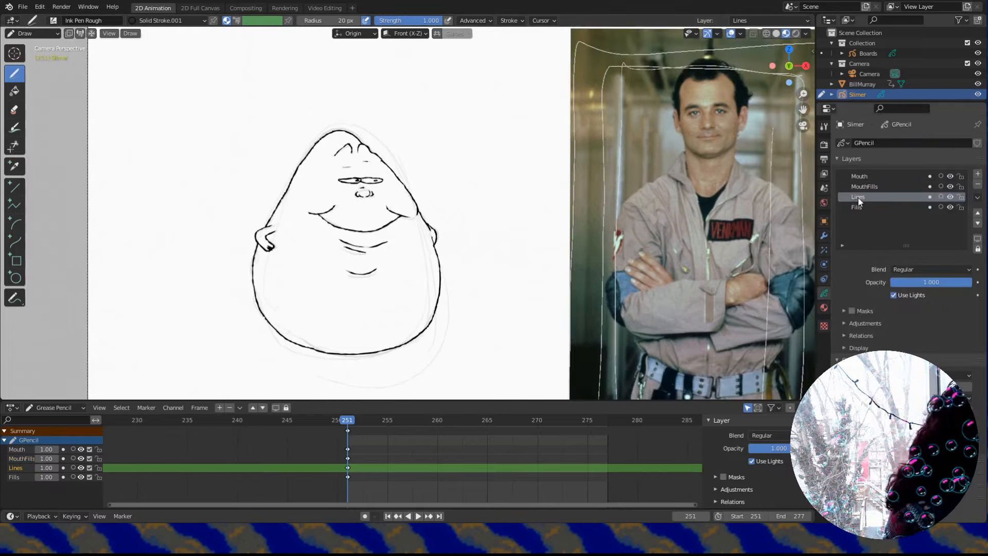
{"action": "left_click", "coordinate": [154, 21]}
{"action": "left_click", "coordinate": [146, 53]}
{"action": "left_click", "coordinate": [17, 478]}
{"action": "left_click", "coordinate": [298, 301]}
Fill both of Slimer's half-closed eyes with the Slimer-Eyes.001 material.
{"action": "left_click", "coordinate": [165, 21]}
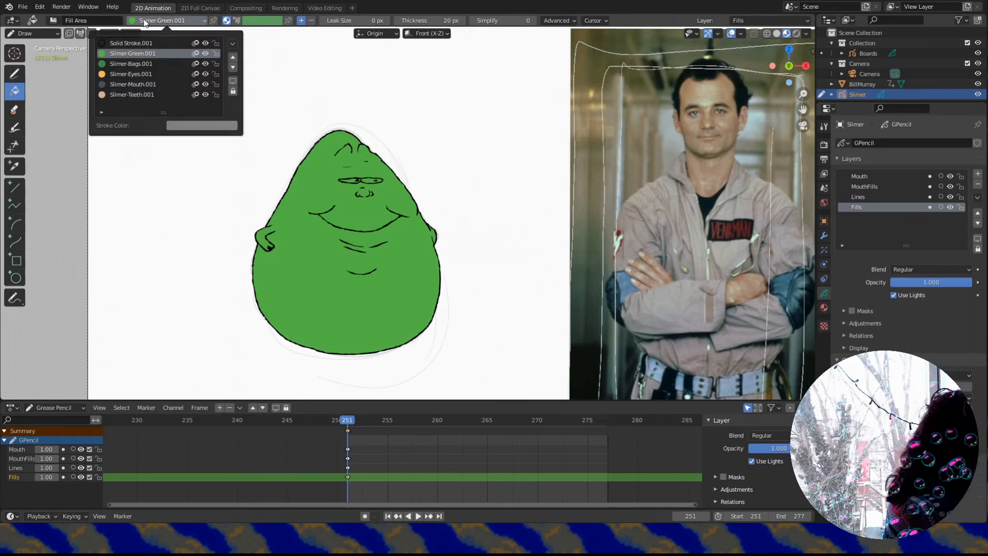
{"action": "left_click", "coordinate": [128, 75]}
{"action": "left_click", "coordinate": [350, 181]}
{"action": "left_click", "coordinate": [373, 181]}
{"action": "scroll", "coordinate": [191, 189], "scroll_direction": "down", "scroll_amount": 1}
{"action": "middle_click_drag", "start_coordinate": [190, 188], "coordinate": [228, 217], "text": "shift"}
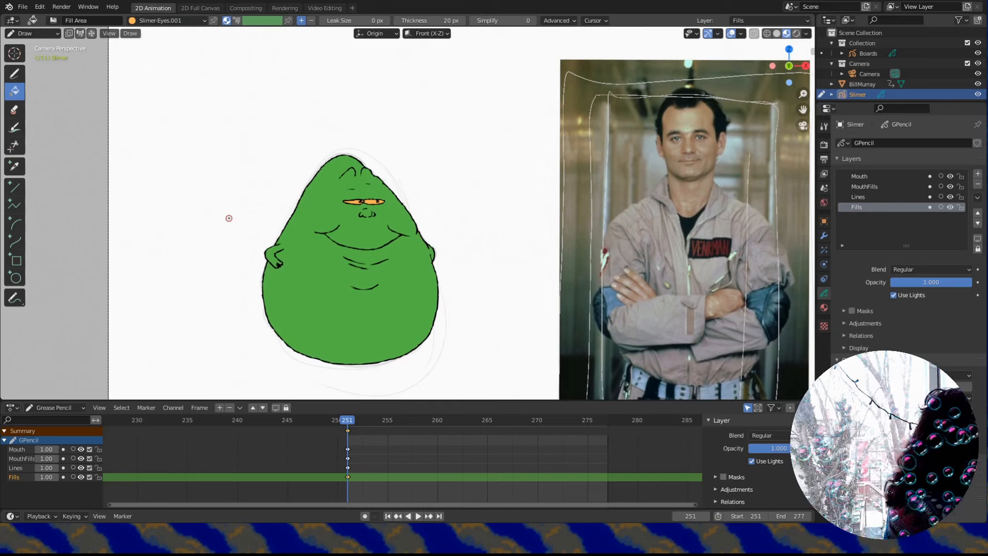
{"action": "scroll", "coordinate": [230, 229], "scroll_direction": "down", "scroll_amount": 1}
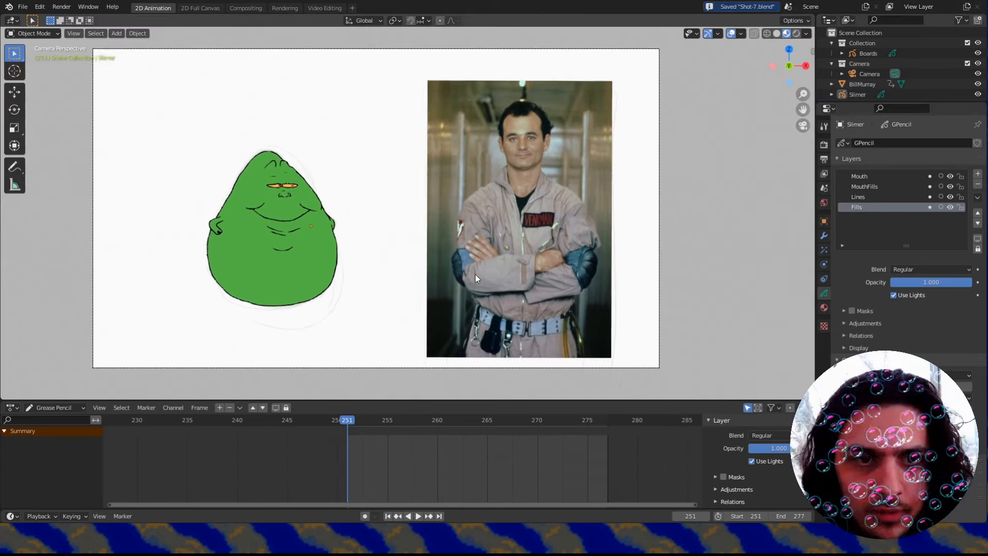
Play back Shot-7 from frame 251 and save the file.
{"action": "key", "text": "space"}
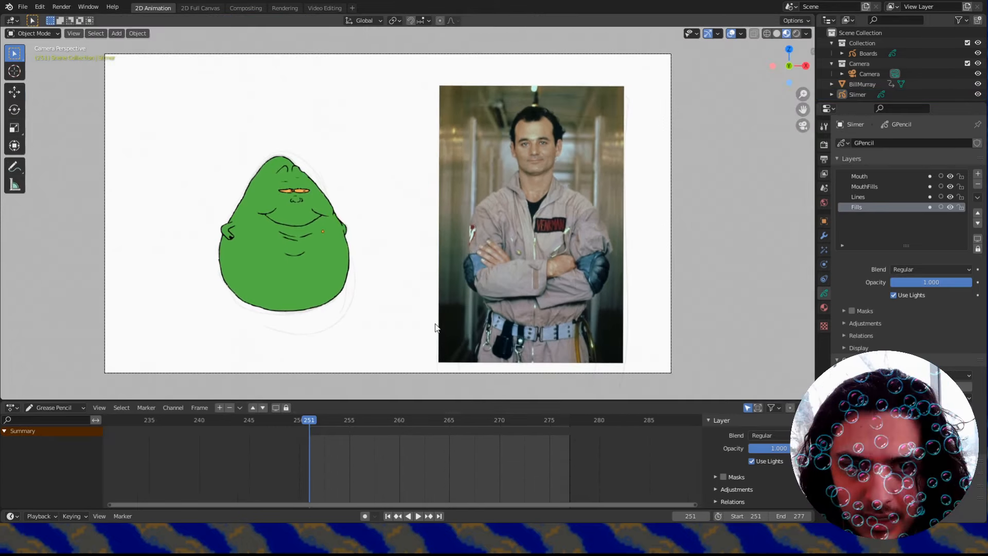
{"action": "key", "text": "Escape"}
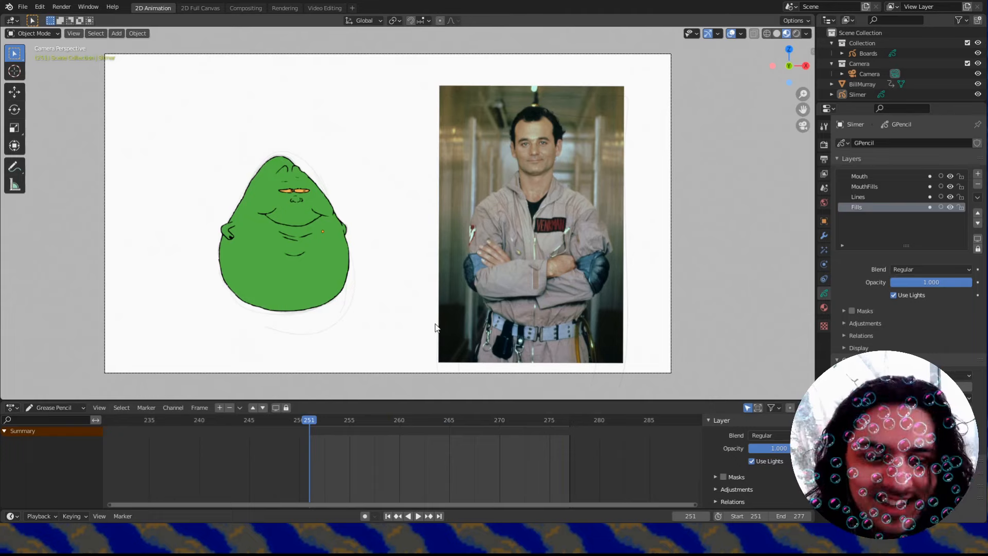
{"action": "key", "text": "ctrl+s"}
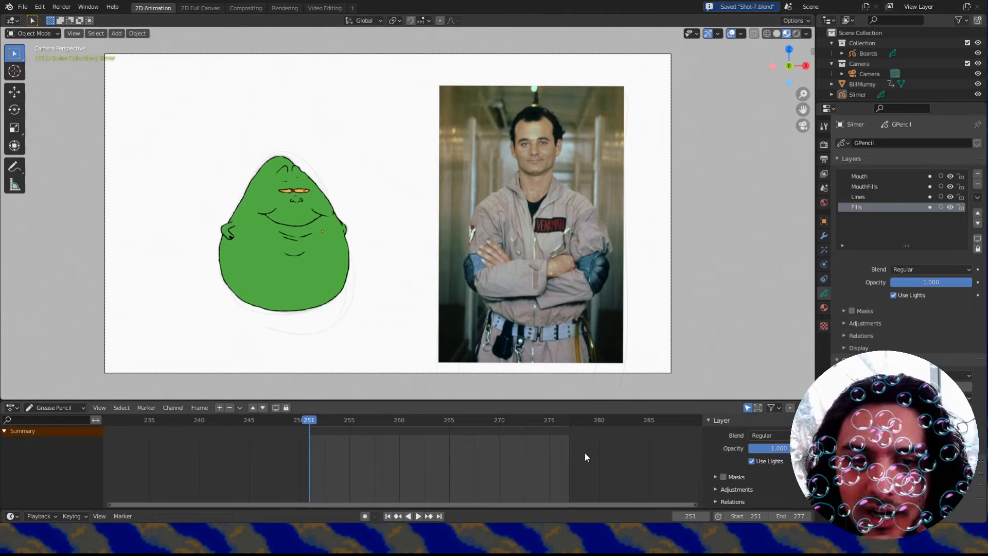
Open the file with the mountain-shaped Slimer and set it up for the next shot, with frame range 278 to 315 and the boards visible.
{"action": "left_click_drag", "start_coordinate": [568, 423], "coordinate": [587, 428]}
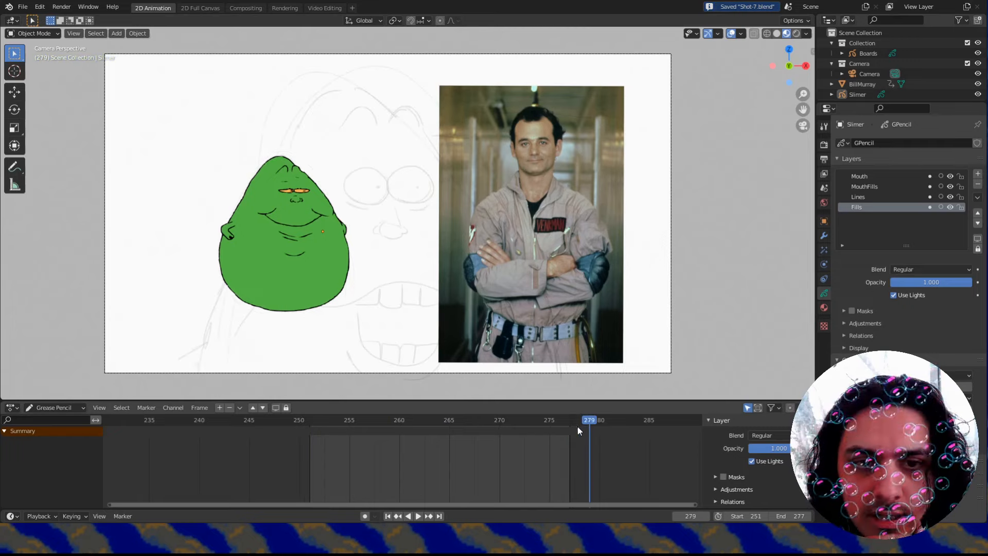
{"action": "left_click", "coordinate": [22, 6]}
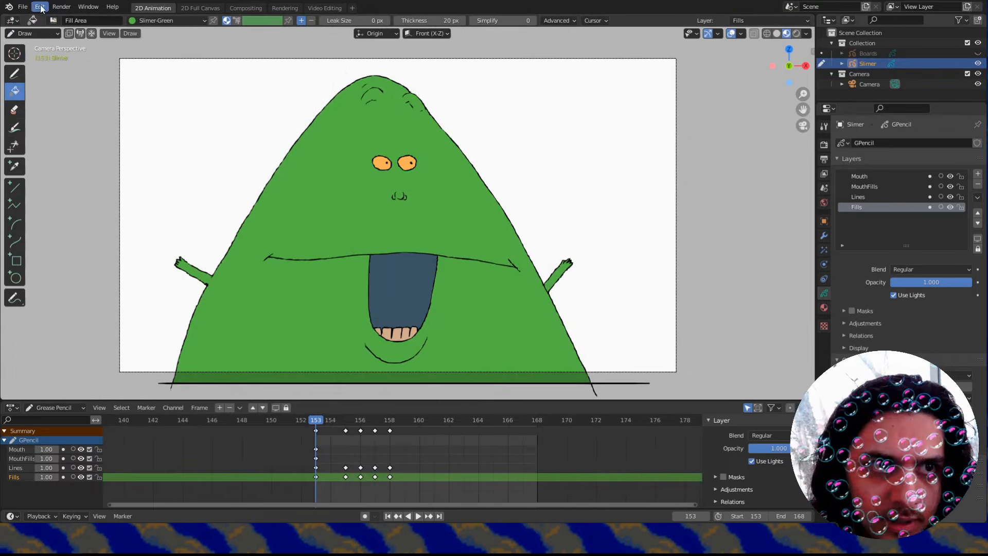
{"action": "left_click", "coordinate": [22, 7]}
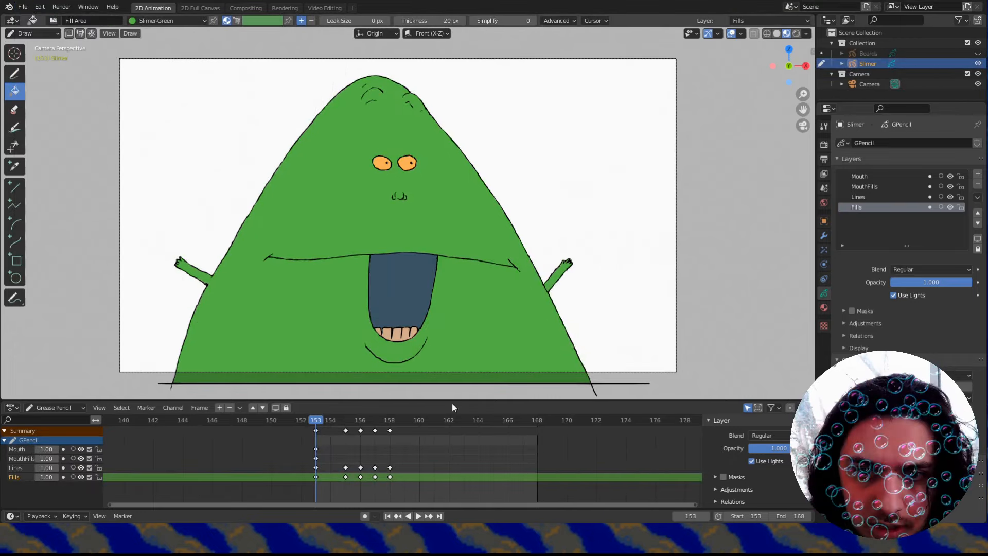
{"action": "key", "text": "ctrl+s"}
{"action": "scroll", "coordinate": [440, 477], "scroll_direction": "down", "scroll_amount": 5}
{"action": "middle_click_drag", "start_coordinate": [495, 476], "coordinate": [419, 497]}
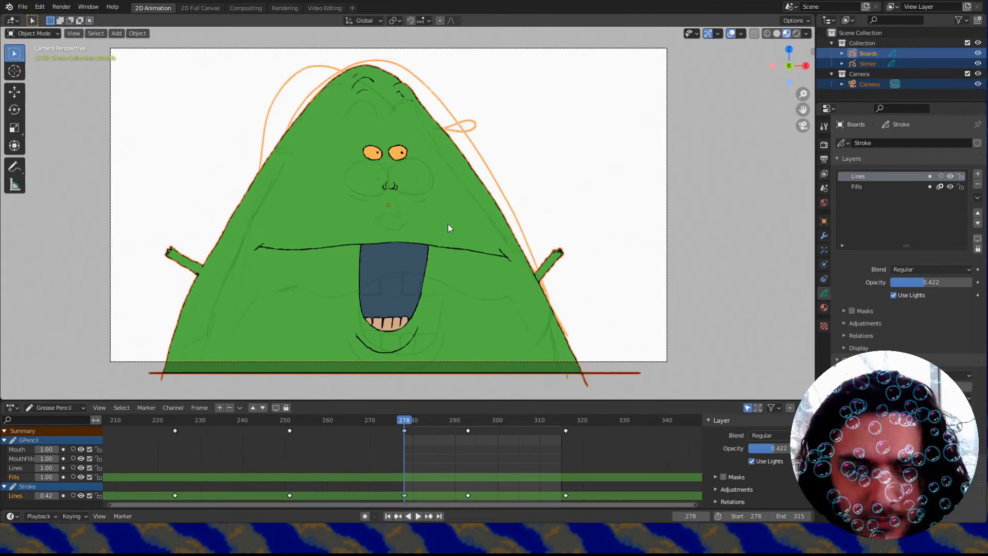
Select Slimer, enter Draw Mode, and insert a blank keyframe on all layers at frame 278.
{"action": "left_click", "coordinate": [448, 224]}
{"action": "key", "text": "ctrl+Tab"}
{"action": "left_click", "coordinate": [314, 156]}
{"action": "left_click", "coordinate": [130, 33]}
{"action": "mouse_move", "coordinate": [148, 60]}
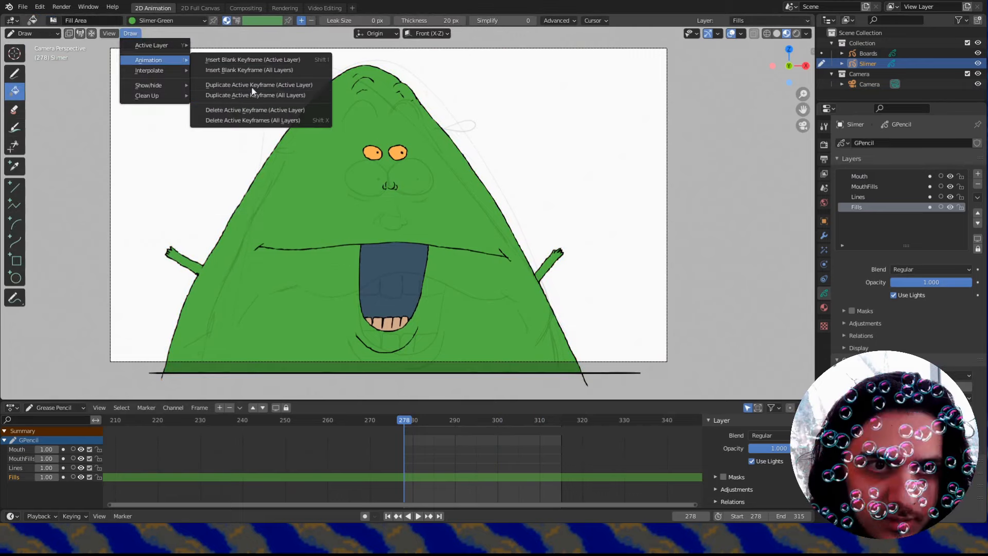
{"action": "left_click", "coordinate": [243, 71]}
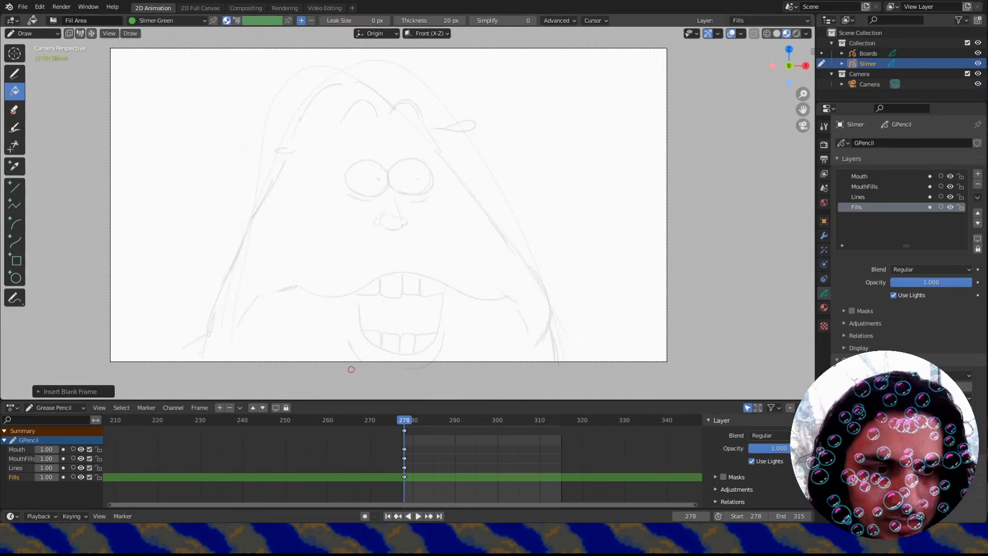
Ink the large wide-mouthed Slimer over the board sketch on the Lines layer with the Ink Pen Rough in Solid Stroke.
{"action": "left_click", "coordinate": [20, 466]}
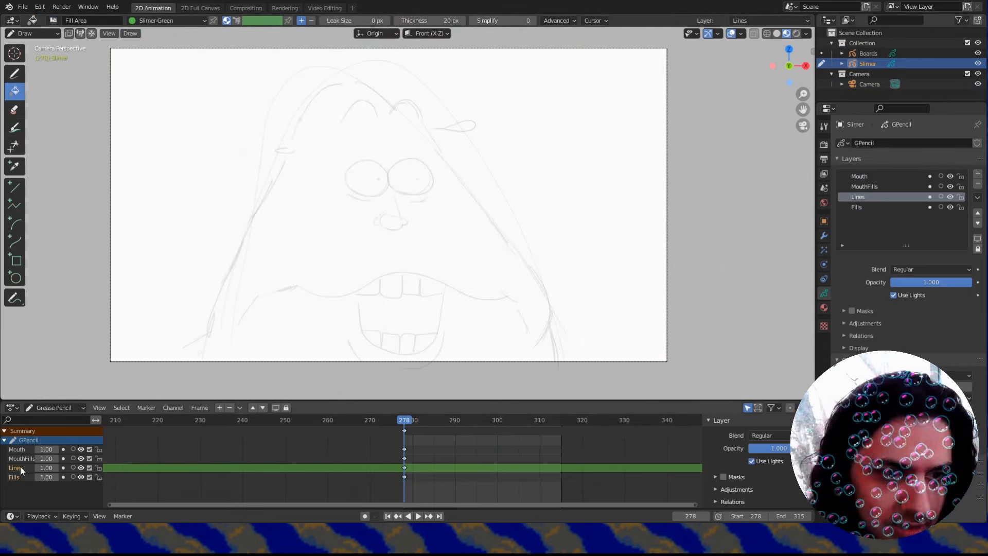
{"action": "left_click", "coordinate": [20, 76]}
{"action": "left_click", "coordinate": [155, 20]}
{"action": "left_click", "coordinate": [128, 43]}
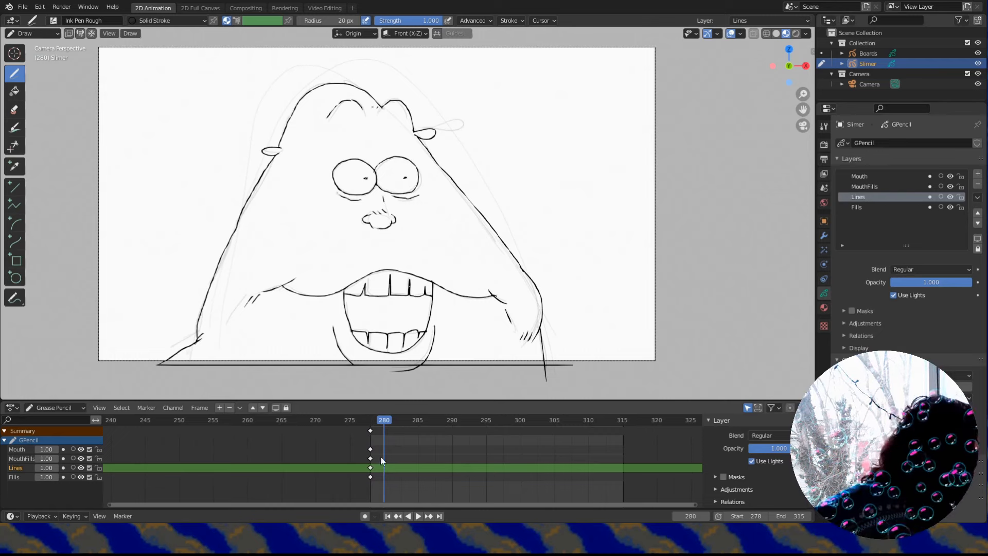
Move Slimer's new keyframes to frame 280 and insert a blank keyframe on all layers at frame 278.
{"action": "left_click_drag", "start_coordinate": [372, 431], "coordinate": [384, 441]}
{"action": "left_click", "coordinate": [370, 421]}
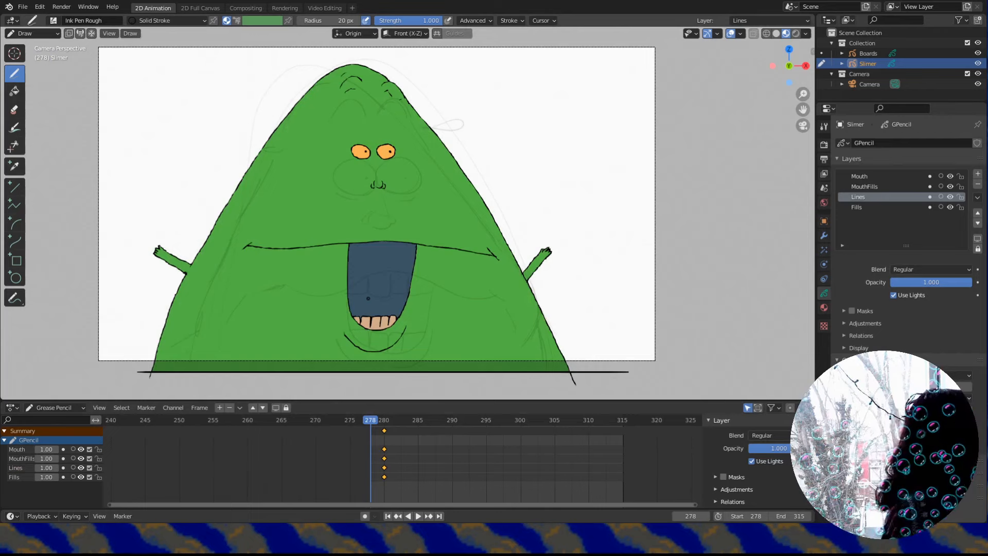
{"action": "left_click", "coordinate": [129, 34]}
{"action": "mouse_move", "coordinate": [151, 60]}
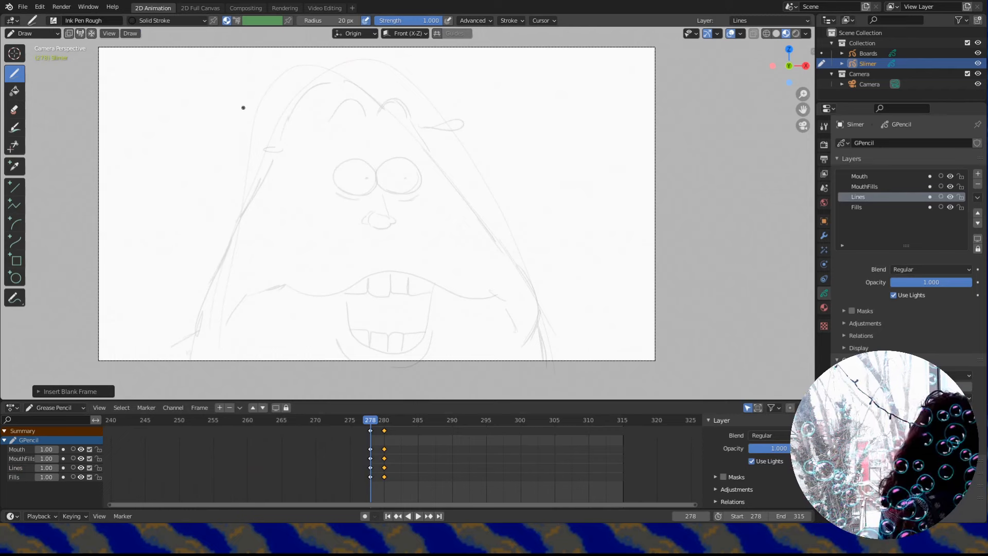
Turn on onion skinning for the Lines layer, hide the boards, and set Keyframes Before to 0.
{"action": "left_click", "coordinate": [73, 467]}
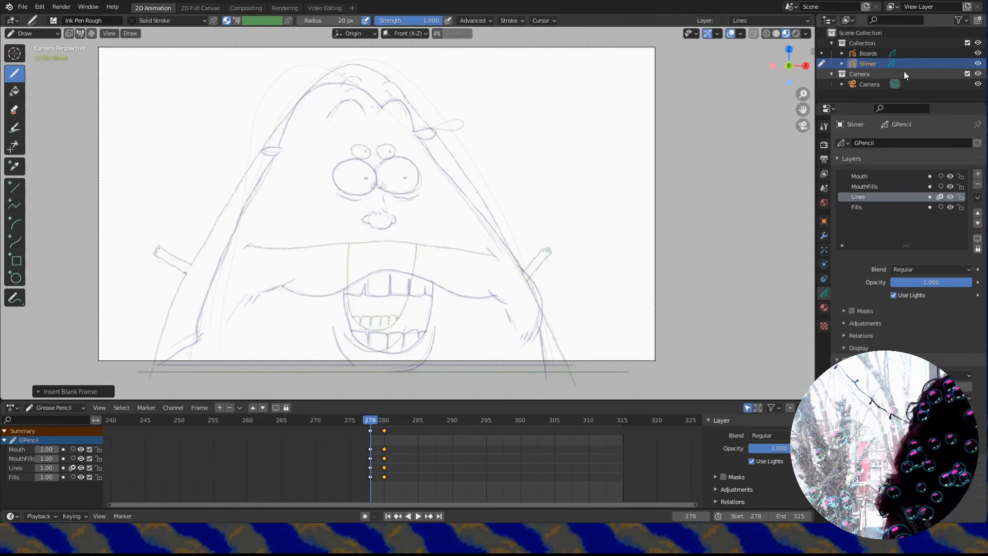
{"action": "left_click", "coordinate": [977, 54]}
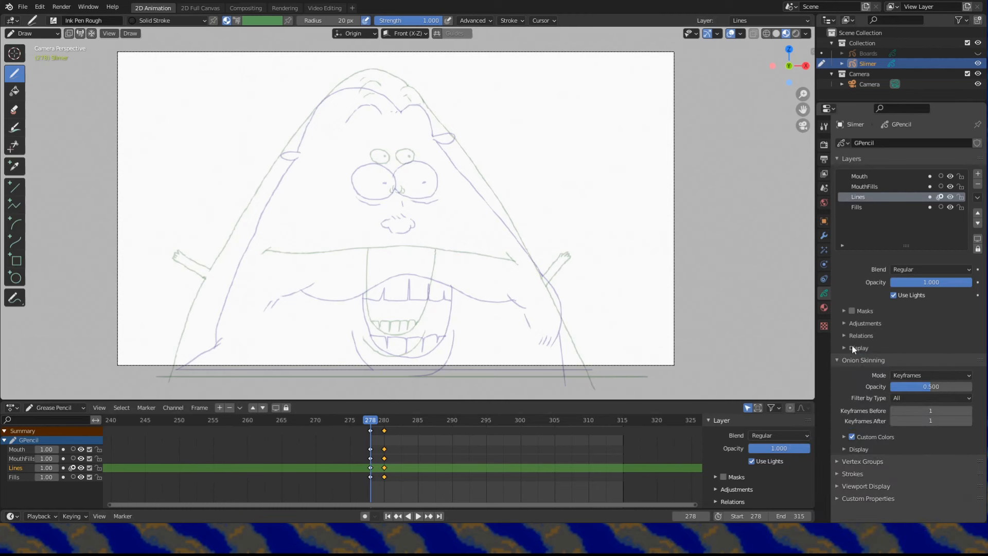
{"action": "left_click", "coordinate": [893, 410]}
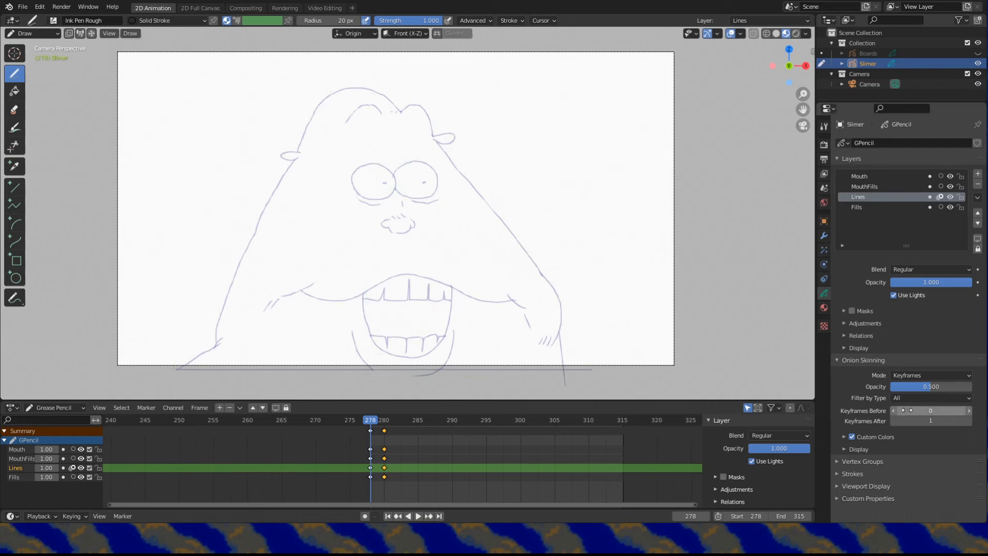
Ink Slimer's body outline and ears at frame 278 on the Lines layer, over the onion-skinned drawing.
{"action": "mouse_move", "coordinate": [160, 377]}
{"action": "left_mouse_down"}
{"action": "mouse_move", "coordinate": [627, 378]}
{"action": "mouse_move", "coordinate": [216, 341]}
{"action": "left_mouse_up"}
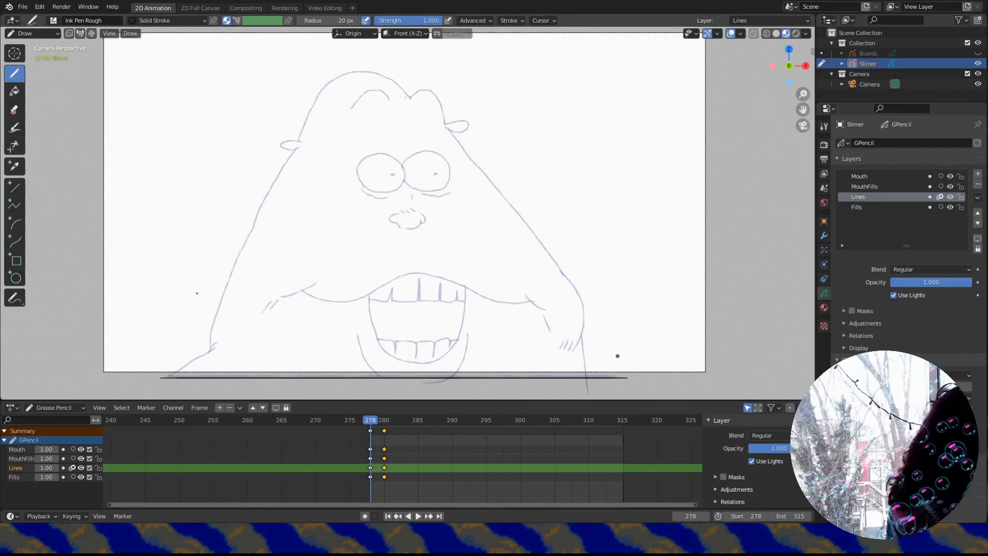
{"action": "mouse_move", "coordinate": [211, 344]}
{"action": "left_mouse_down"}
{"action": "mouse_move", "coordinate": [221, 296]}
{"action": "mouse_move", "coordinate": [294, 147]}
{"action": "left_mouse_up"}
{"action": "left_click_drag", "start_coordinate": [294, 146], "coordinate": [446, 127]}
{"action": "left_click_drag", "start_coordinate": [446, 127], "coordinate": [557, 263]}
{"action": "left_click_drag", "start_coordinate": [556, 263], "coordinate": [587, 393]}
Ink Slimer's cheeks, narrower toothy open mouth, chin, nose and wide eyes on the Lines layer at frame 278.
{"action": "mouse_move", "coordinate": [279, 295]}
{"action": "left_mouse_down"}
{"action": "mouse_move", "coordinate": [322, 274]}
{"action": "mouse_move", "coordinate": [528, 297]}
{"action": "left_mouse_up"}
{"action": "left_click_drag", "start_coordinate": [516, 284], "coordinate": [551, 305]}
{"action": "left_click_drag", "start_coordinate": [370, 291], "coordinate": [466, 283]}
{"action": "left_click_drag", "start_coordinate": [370, 427], "coordinate": [384, 427]}
{"action": "left_click_drag", "start_coordinate": [384, 427], "coordinate": [370, 427]}
{"action": "key", "text": "ctrl+z"}
{"action": "left_click_drag", "start_coordinate": [374, 288], "coordinate": [455, 276]}
{"action": "left_click_drag", "start_coordinate": [388, 316], "coordinate": [440, 315]}
{"action": "mouse_move", "coordinate": [401, 317]}
{"action": "left_mouse_down"}
{"action": "mouse_move", "coordinate": [401, 333]}
{"action": "mouse_move", "coordinate": [452, 328]}
{"action": "left_mouse_up"}
{"action": "mouse_move", "coordinate": [379, 293]}
{"action": "left_mouse_down"}
{"action": "mouse_move", "coordinate": [445, 293]}
{"action": "mouse_move", "coordinate": [374, 316]}
{"action": "left_mouse_up"}
{"action": "left_click_drag", "start_coordinate": [456, 288], "coordinate": [452, 309]}
{"action": "mouse_move", "coordinate": [399, 220]}
{"action": "left_mouse_down"}
{"action": "mouse_move", "coordinate": [423, 211]}
{"action": "mouse_move", "coordinate": [418, 204]}
{"action": "left_mouse_up"}
{"action": "left_click_drag", "start_coordinate": [401, 158], "coordinate": [403, 178]}
{"action": "mouse_move", "coordinate": [401, 157]}
{"action": "left_mouse_down"}
{"action": "mouse_move", "coordinate": [404, 180]}
{"action": "mouse_move", "coordinate": [388, 195]}
{"action": "left_mouse_up"}
{"action": "left_click_drag", "start_coordinate": [418, 191], "coordinate": [451, 191]}
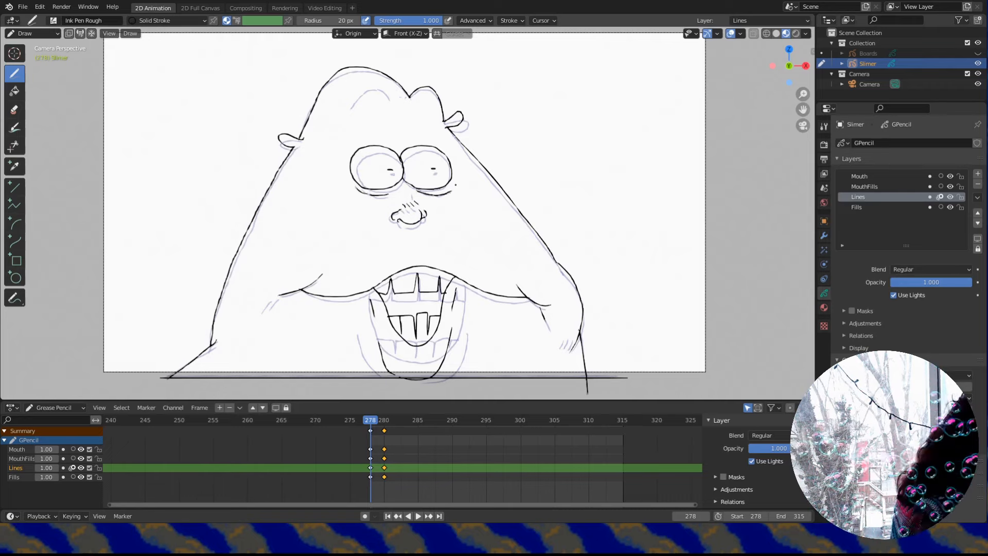
Show the boards at frame 293 and ink Slimer's body outline with head bumps on the Lines layer.
{"action": "left_click", "coordinate": [464, 423]}
{"action": "left_click", "coordinate": [370, 425]}
{"action": "left_click_drag", "start_coordinate": [370, 424], "coordinate": [462, 448]}
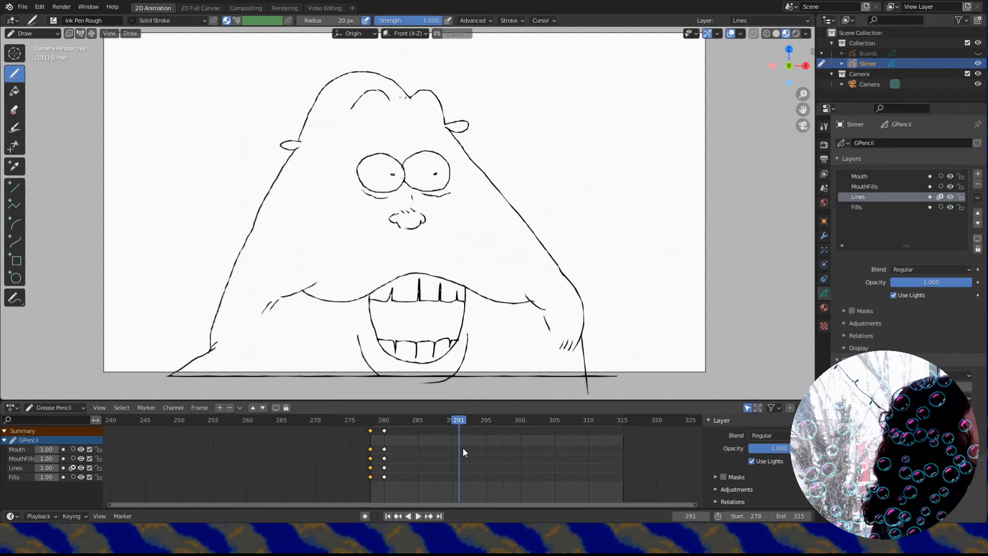
{"action": "left_click", "coordinate": [977, 53]}
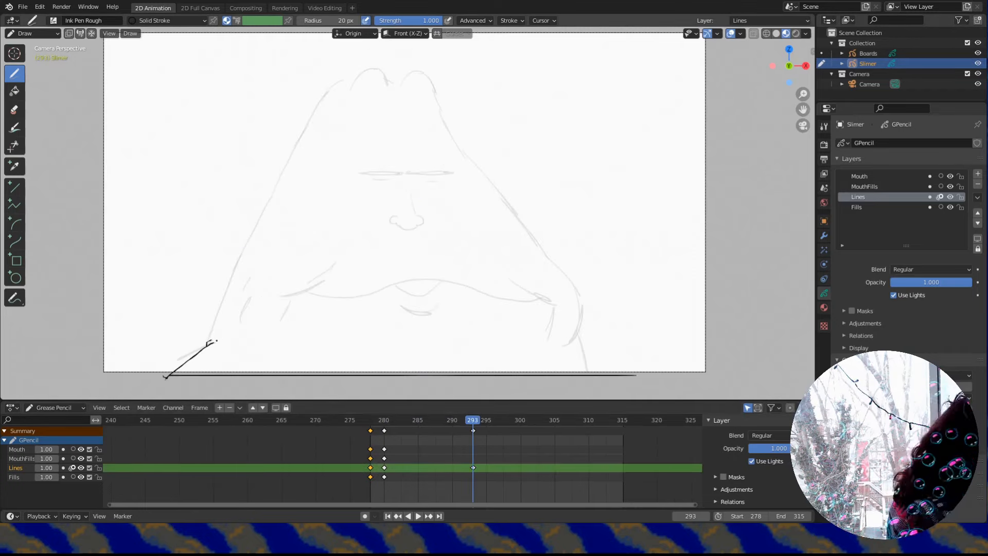
{"action": "mouse_move", "coordinate": [210, 340]}
{"action": "left_mouse_down"}
{"action": "mouse_move", "coordinate": [355, 78]}
{"action": "mouse_move", "coordinate": [363, 71]}
{"action": "mouse_move", "coordinate": [387, 85]}
{"action": "left_mouse_up"}
{"action": "left_click_drag", "start_coordinate": [386, 79], "coordinate": [402, 83]}
{"action": "left_click_drag", "start_coordinate": [402, 83], "coordinate": [437, 107]}
{"action": "left_click_drag", "start_coordinate": [436, 100], "coordinate": [449, 134]}
{"action": "mouse_move", "coordinate": [449, 133]}
{"action": "left_mouse_down"}
{"action": "mouse_move", "coordinate": [548, 254]}
{"action": "mouse_move", "coordinate": [584, 352]}
{"action": "left_mouse_up"}
Ink Slimer's cheek folds, arm creases, nearly closed mouth and squinting eyes at frame 293.
{"action": "left_click_drag", "start_coordinate": [339, 257], "coordinate": [278, 298]}
{"action": "left_click_drag", "start_coordinate": [580, 333], "coordinate": [587, 391]}
{"action": "left_click_drag", "start_coordinate": [303, 290], "coordinate": [560, 302]}
{"action": "left_click_drag", "start_coordinate": [396, 283], "coordinate": [448, 282]}
{"action": "left_click_drag", "start_coordinate": [392, 305], "coordinate": [443, 309]}
{"action": "left_click_drag", "start_coordinate": [283, 298], "coordinate": [266, 311]}
{"action": "left_click_drag", "start_coordinate": [359, 173], "coordinate": [403, 175]}
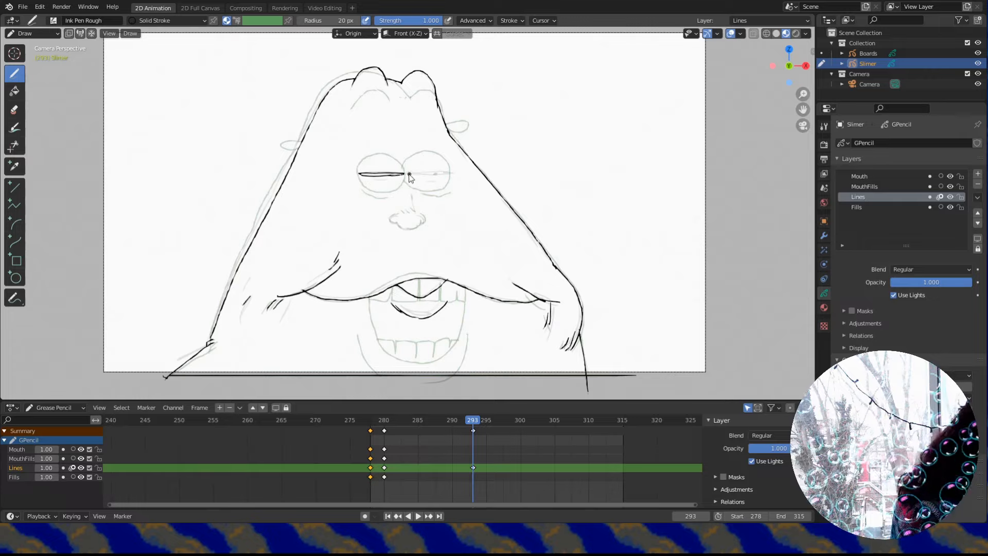
Ink the squinting Slimer on the Lines layer at frame 306 over the onion skin, with a slightly deeper mouth opening.
{"action": "left_click_drag", "start_coordinate": [473, 439], "coordinate": [561, 439]}
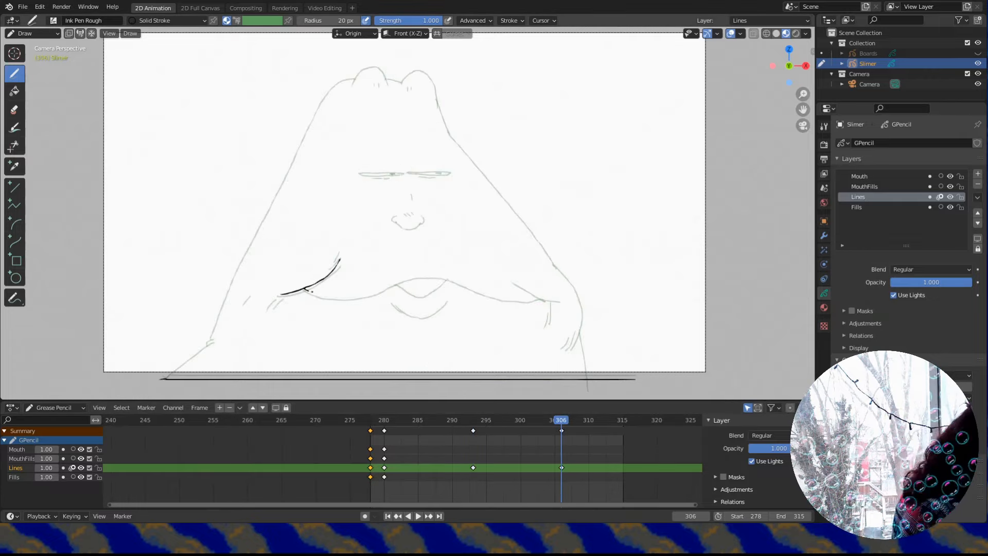
{"action": "left_click_drag", "start_coordinate": [305, 289], "coordinate": [549, 301]}
{"action": "left_click_drag", "start_coordinate": [511, 281], "coordinate": [565, 303]}
{"action": "left_click_drag", "start_coordinate": [549, 302], "coordinate": [545, 326]}
{"action": "left_click_drag", "start_coordinate": [399, 283], "coordinate": [446, 277]}
{"action": "left_click_drag", "start_coordinate": [445, 295], "coordinate": [411, 323]}
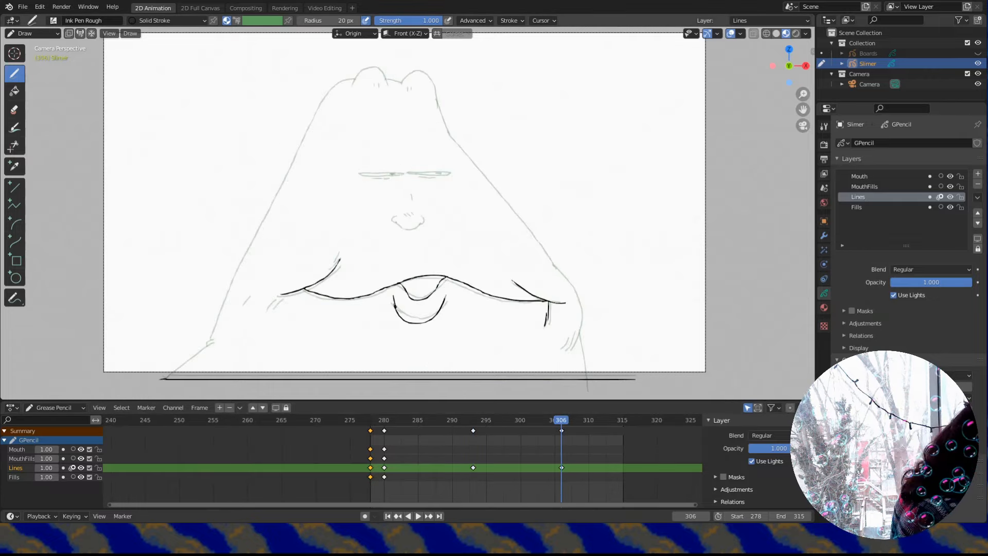
{"action": "mouse_move", "coordinate": [210, 340]}
{"action": "left_mouse_down"}
{"action": "mouse_move", "coordinate": [420, 72]}
{"action": "mouse_move", "coordinate": [589, 391]}
{"action": "left_mouse_up"}
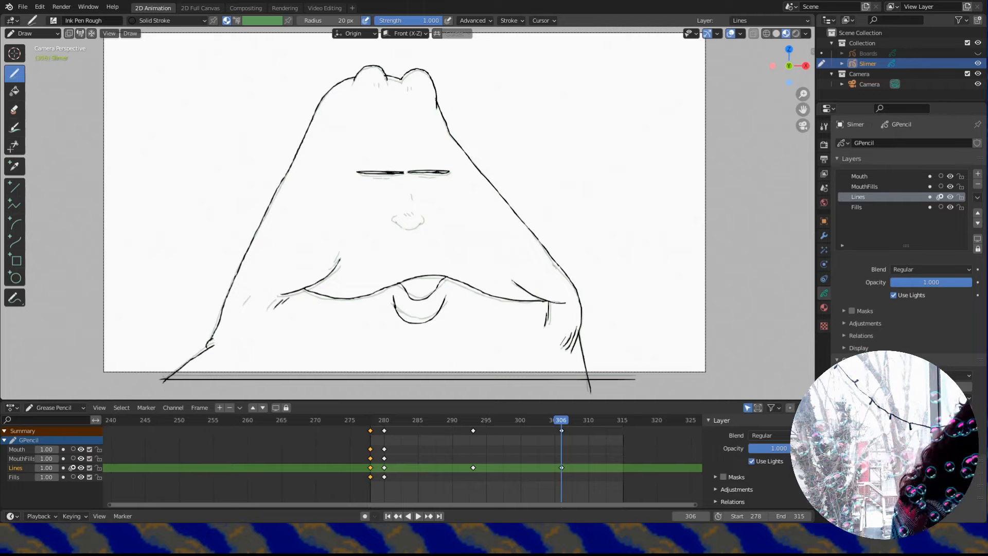
{"action": "left_click_drag", "start_coordinate": [555, 431], "coordinate": [608, 437]}
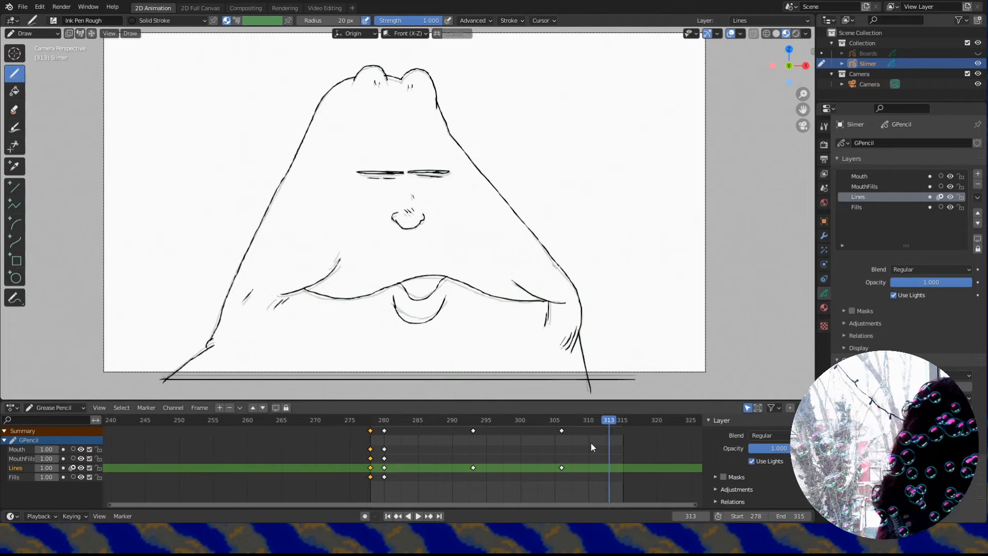
Fill Slimer's body, eyes, mouth and teeth on the Fills layer using Slimer-Green, Slimer-Eyes, Slimer-Mouth and Slimer-Teeth.
{"action": "left_click", "coordinate": [856, 206]}
{"action": "left_click", "coordinate": [823, 307]}
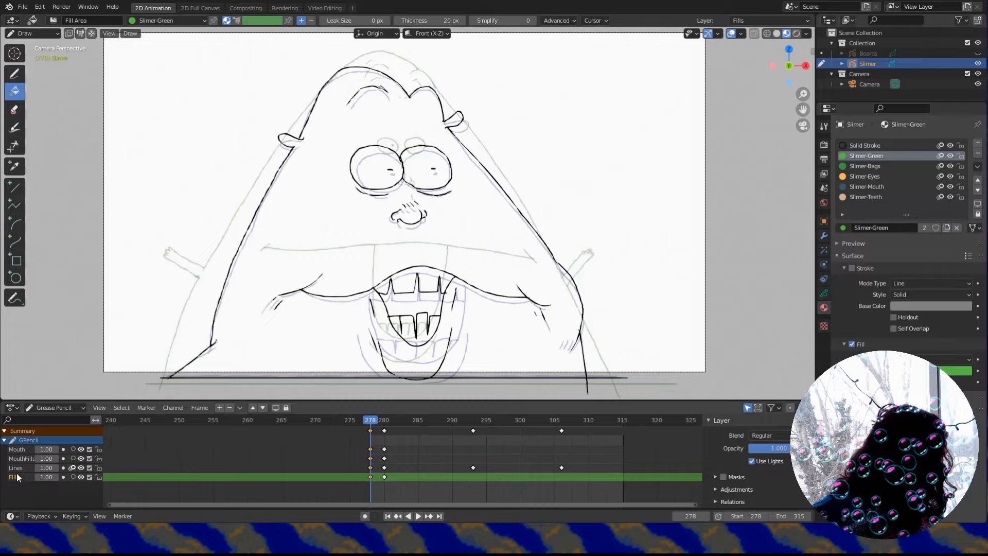
{"action": "left_click", "coordinate": [276, 261]}
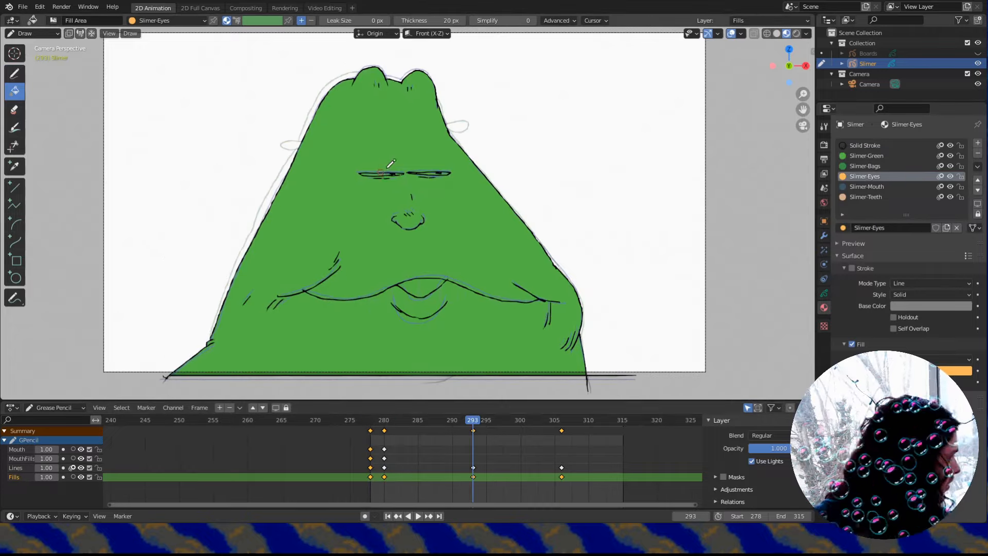
{"action": "key", "text": "Up"}
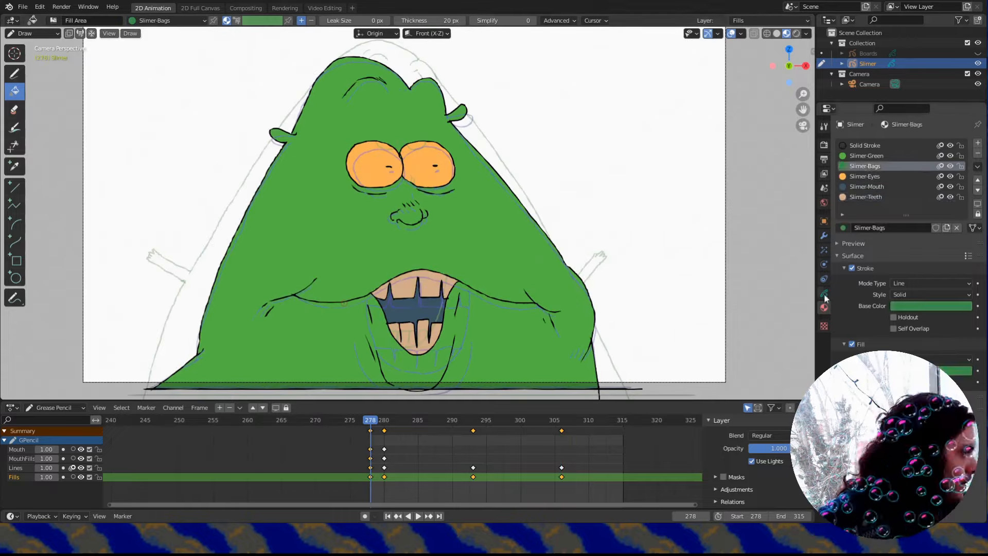
Fill the bags under Slimer's eyes with Slimer-Bags on the drawings from frame 278 through 306.
{"action": "left_click", "coordinate": [824, 293]}
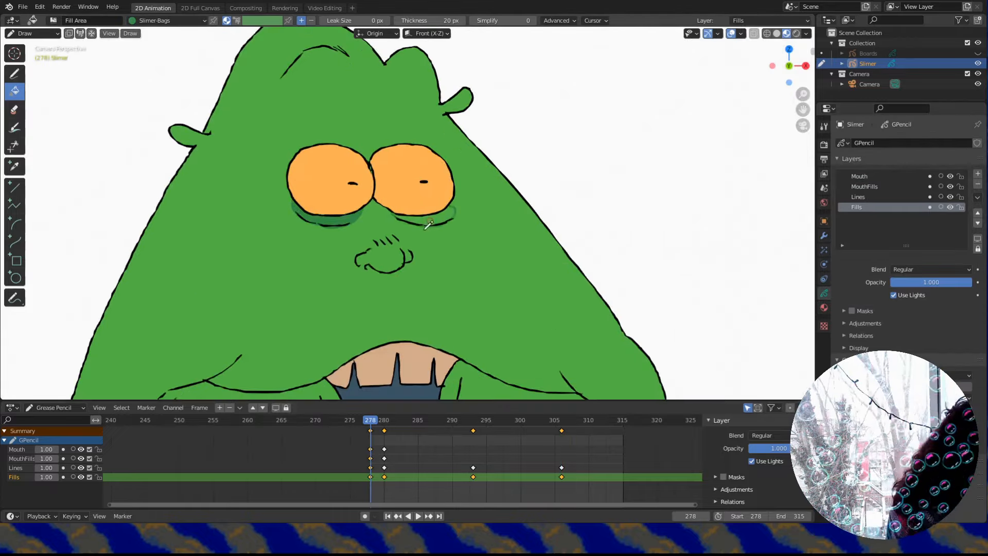
{"action": "key", "text": "Up"}
{"action": "key", "text": "Up"}
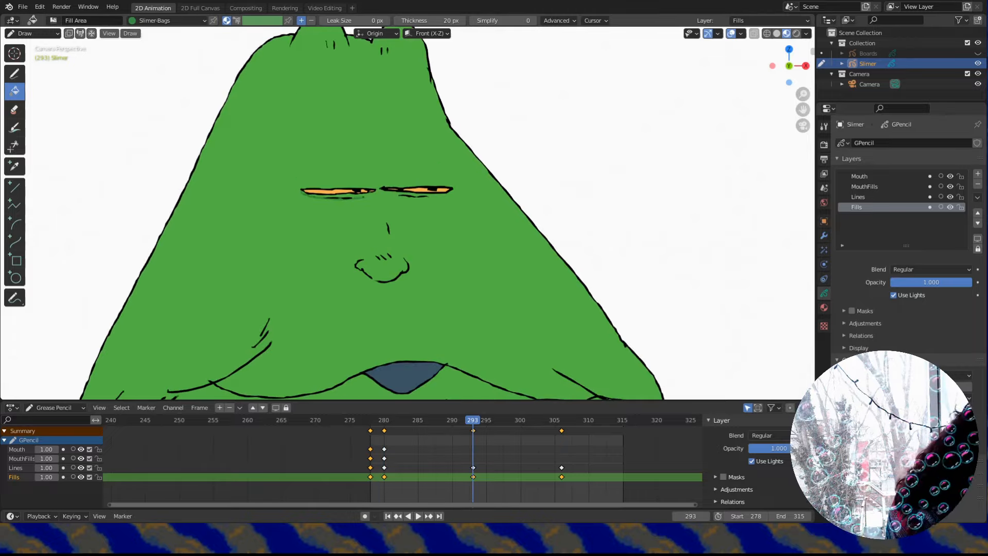
{"action": "key", "text": "Up"}
{"action": "scroll", "coordinate": [386, 222], "scroll_direction": "down", "scroll_amount": 4}
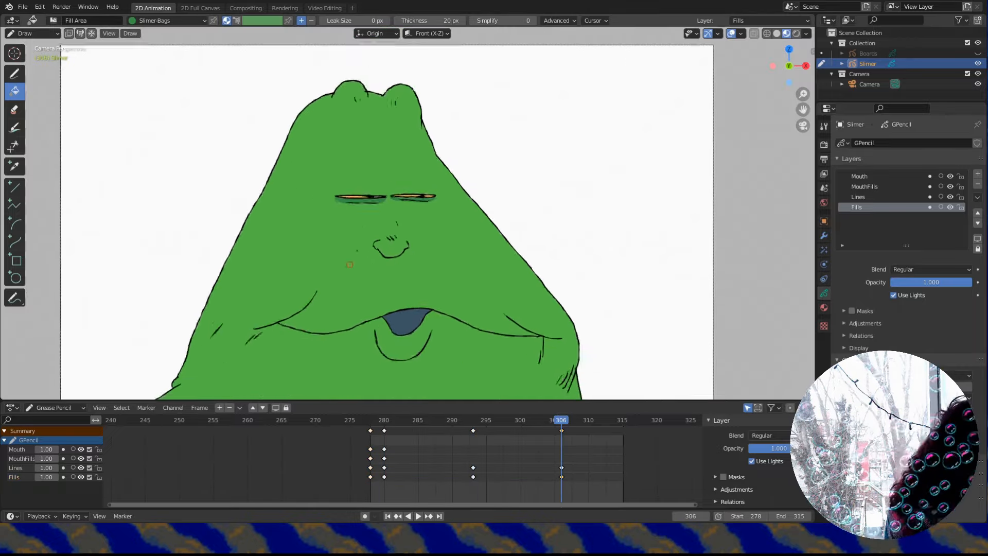
Move Slimer's frame 306 keyframes to frame 295 and duplicate the frame 293 keyframes to frame 300.
{"action": "key", "text": "space"}
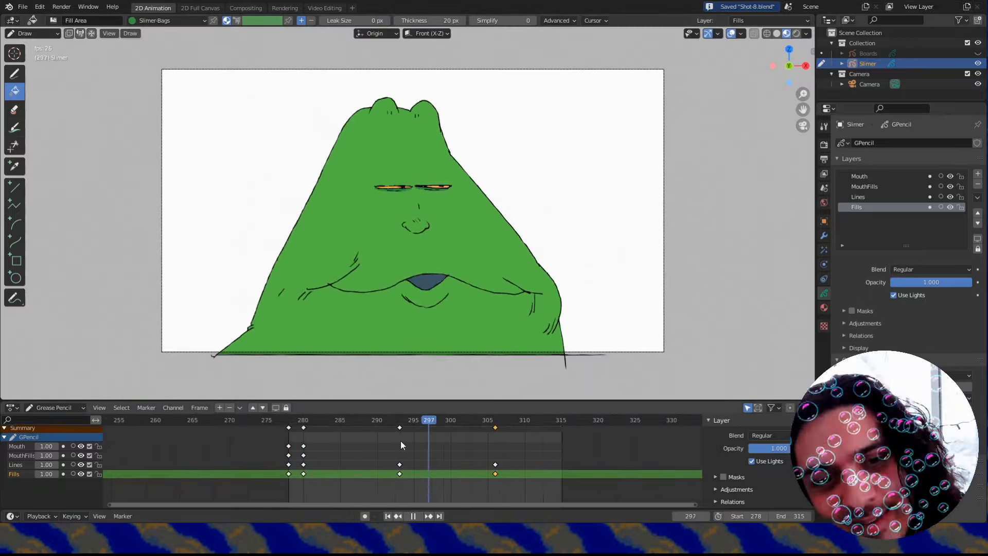
{"action": "key", "text": "Escape"}
{"action": "key", "text": "space"}
{"action": "key", "text": "space"}
{"action": "left_click_drag", "start_coordinate": [497, 430], "coordinate": [394, 430]}
{"action": "key", "text": "Down"}
{"action": "key", "text": "shift+d"}
{"action": "left_click", "coordinate": [459, 430]}
{"action": "left_click_drag", "start_coordinate": [460, 430], "coordinate": [442, 430]}
Duplicate the frame 295 keyframes to frame 307 and the frame 300 keyframes to frame 312, checking the playback.
{"action": "key", "text": "space"}
{"action": "key", "text": "space"}
{"action": "left_click", "coordinate": [395, 431]}
{"action": "key", "text": "shift+d"}
{"action": "left_click", "coordinate": [509, 430]}
{"action": "left_click_drag", "start_coordinate": [507, 422], "coordinate": [532, 425]}
{"action": "left_click", "coordinate": [441, 430]}
{"action": "key", "text": "shift+d"}
{"action": "left_click", "coordinate": [553, 430]}
{"action": "key", "text": "space"}
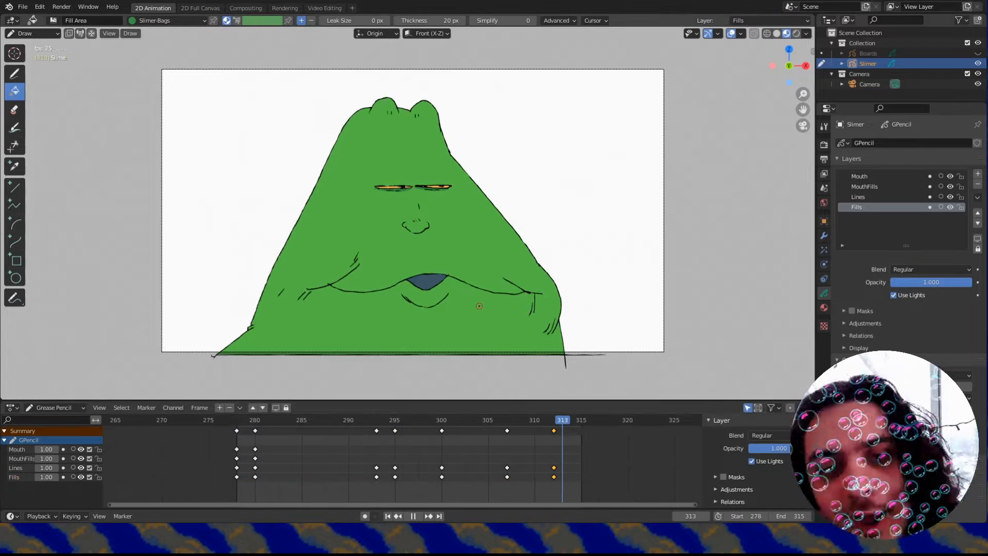
Try extra duplicates of the shot's opening keyframes, play back the timing, and undo them.
{"action": "key", "text": "shift+Left"}
{"action": "scroll", "coordinate": [231, 454], "scroll_direction": "up", "scroll_amount": 7}
{"action": "key", "text": "Escape"}
{"action": "middle_click_drag", "start_coordinate": [232, 454], "coordinate": [335, 434]}
{"action": "left_click", "coordinate": [333, 430]}
{"action": "key", "text": "shift+d"}
{"action": "left_click", "coordinate": [314, 437]}
{"action": "key", "text": "shift+d"}
{"action": "left_click", "coordinate": [344, 440]}
{"action": "key", "text": "space"}
{"action": "scroll", "coordinate": [397, 443], "scroll_direction": "down", "scroll_amount": 5}
{"action": "middle_click_drag", "start_coordinate": [397, 443], "coordinate": [314, 444]}
{"action": "key", "text": "Escape"}
{"action": "key", "text": "ctrl+z"}
{"action": "key", "text": "ctrl+z"}
{"action": "key", "text": "ctrl+z"}
{"action": "scroll", "coordinate": [329, 446], "scroll_direction": "down", "scroll_amount": 7}
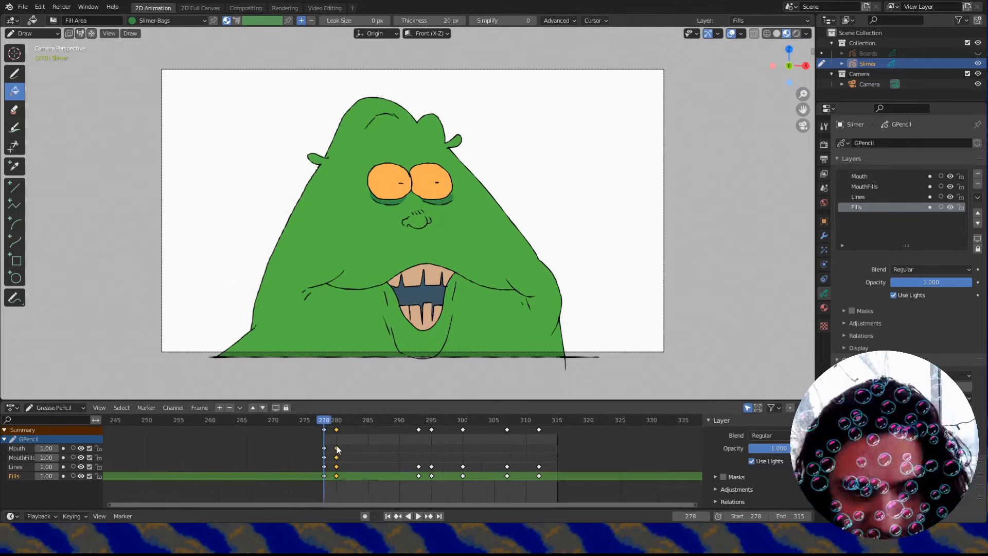
Play back the retimed shot and save the file.
{"action": "key", "text": "space"}
{"action": "key", "text": "Escape"}
{"action": "key", "text": "ctrl+s"}
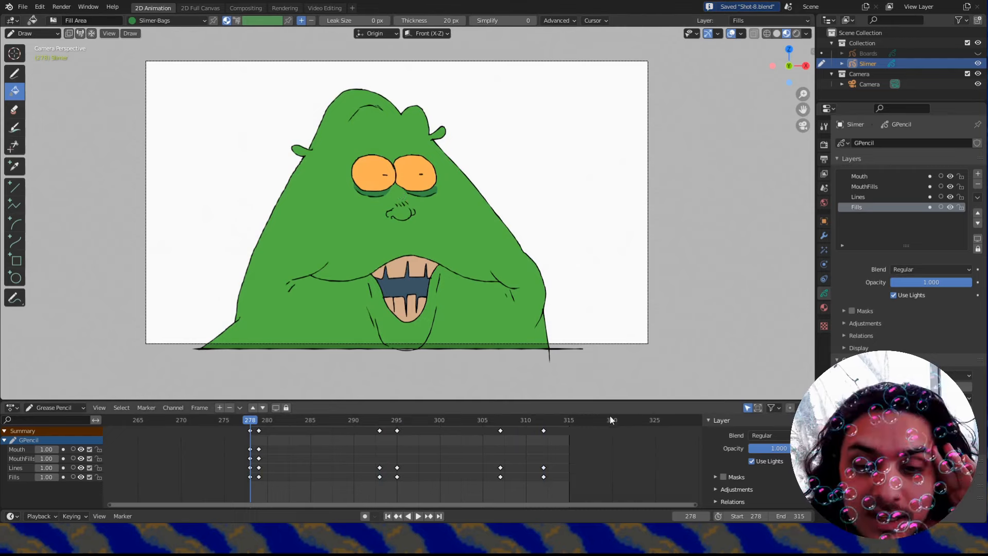
Show the boards, preview the next shot's board at frame 318, and save Shot-8.blend.
{"action": "left_click_drag", "start_coordinate": [573, 422], "coordinate": [595, 425]}
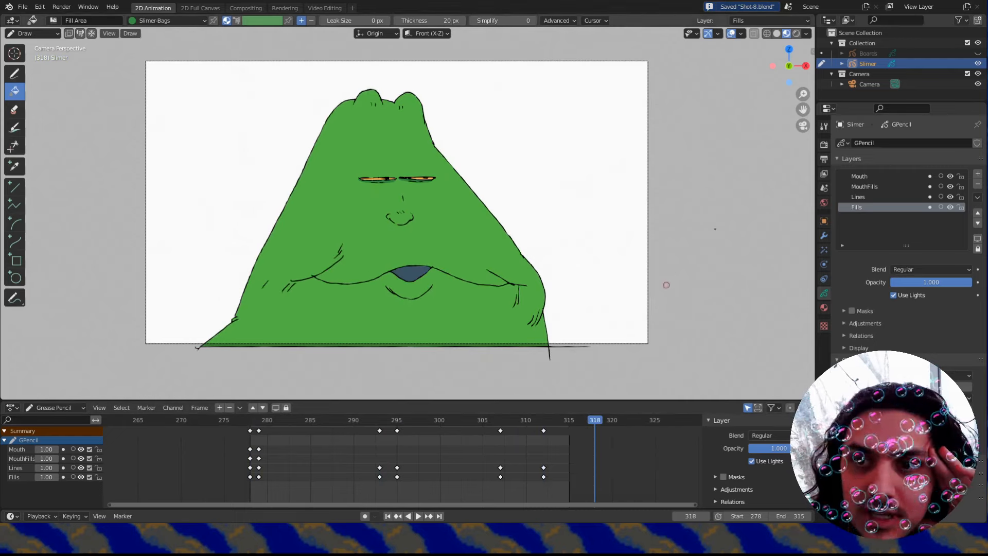
{"action": "left_click", "coordinate": [978, 53]}
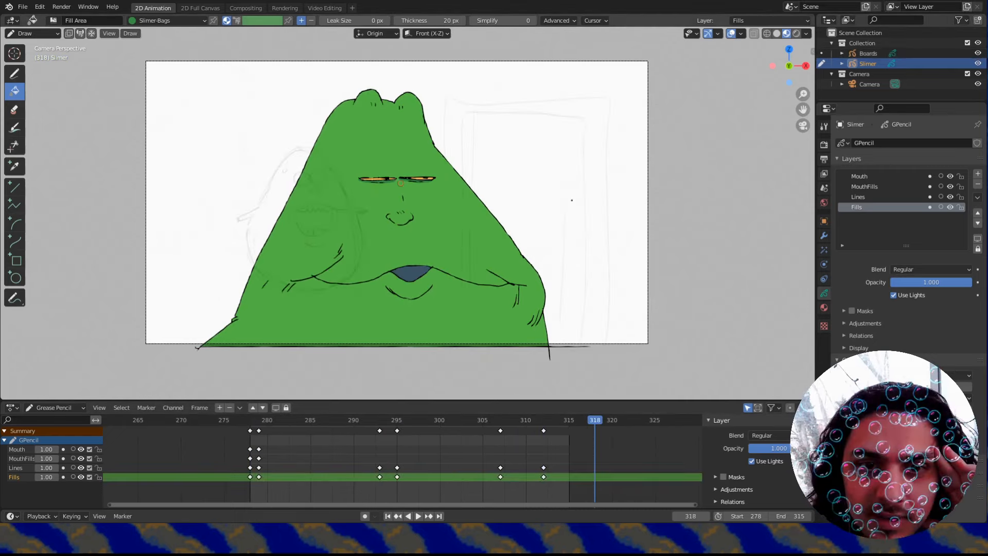
{"action": "key", "text": "ctrl+s"}
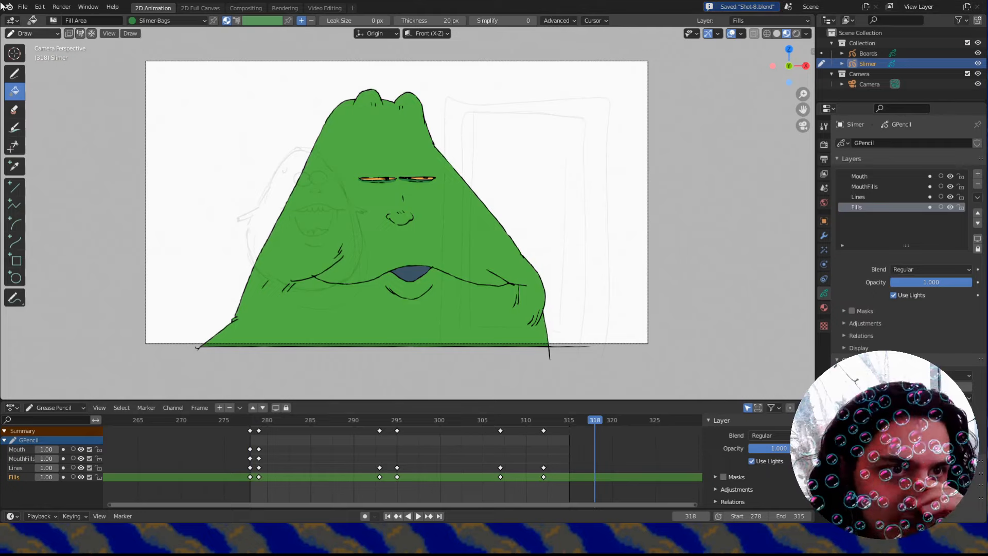
Open the next shot's scene, put Slimer in Draw Mode, and insert a blank keyframe on all layers at frame 316.
{"action": "left_click", "coordinate": [22, 6]}
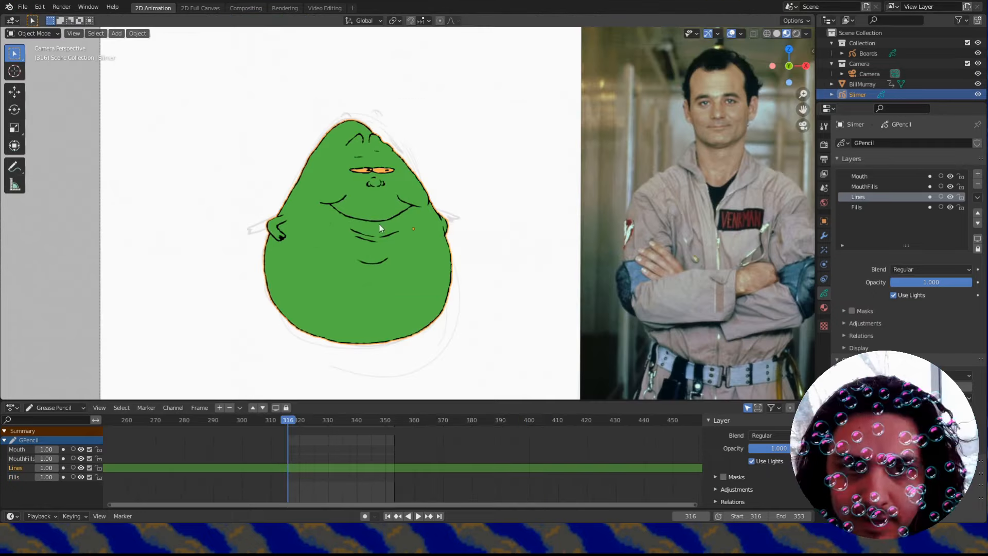
{"action": "key", "text": "ctrl+Tab"}
{"action": "left_click", "coordinate": [391, 222]}
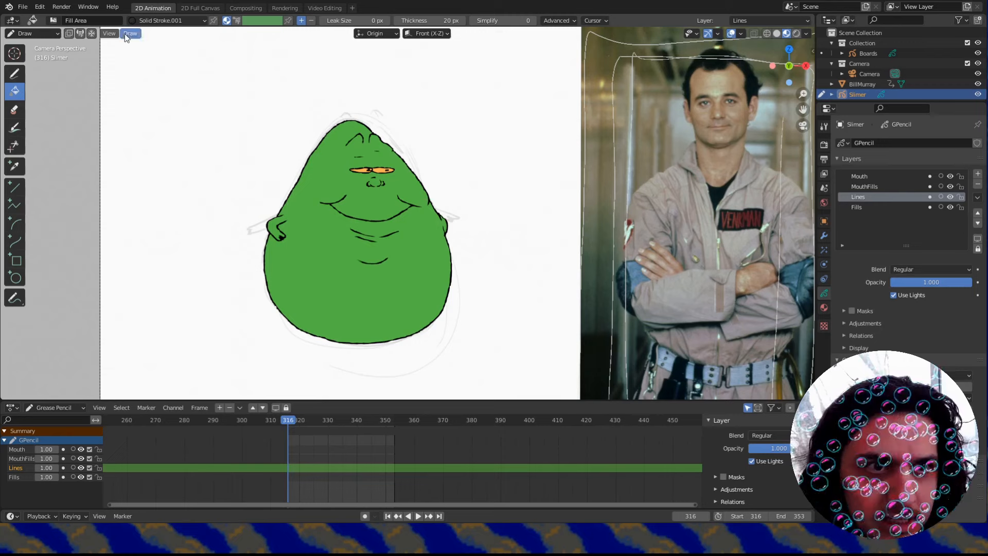
{"action": "left_click", "coordinate": [130, 33]}
{"action": "mouse_move", "coordinate": [139, 60]}
{"action": "left_click", "coordinate": [236, 69]}
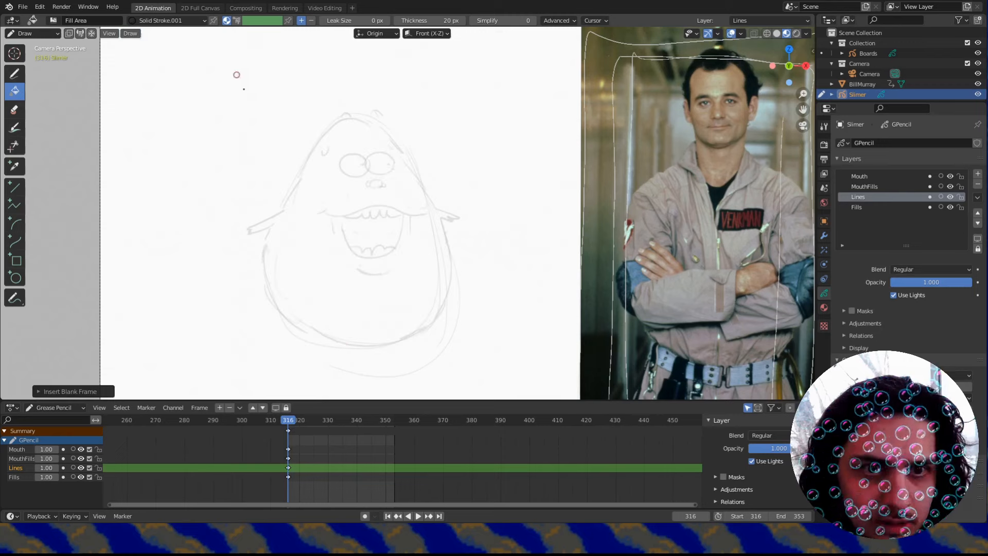
Ink Slimer's body outline, head bumps and arms over the board with Ink Pen Rough in Solid Stroke.001.
{"action": "left_click", "coordinate": [15, 74]}
{"action": "left_click", "coordinate": [152, 22]}
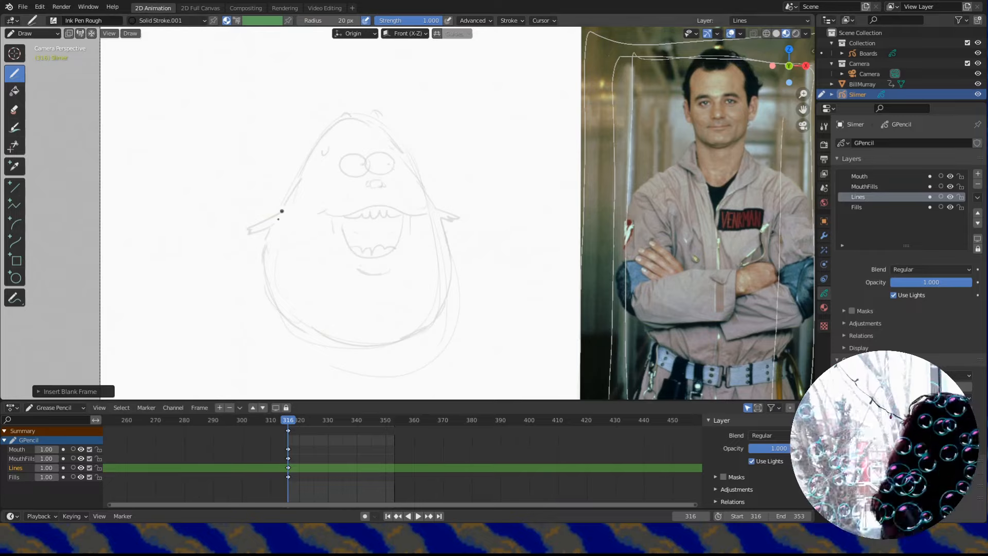
{"action": "scroll", "coordinate": [282, 211], "scroll_direction": "up", "scroll_amount": 1}
{"action": "left_click_drag", "start_coordinate": [255, 227], "coordinate": [217, 247]}
{"action": "mouse_move", "coordinate": [219, 252]}
{"action": "left_mouse_down"}
{"action": "mouse_move", "coordinate": [251, 241]}
{"action": "mouse_move", "coordinate": [323, 124]}
{"action": "left_mouse_up"}
{"action": "left_click_drag", "start_coordinate": [322, 124], "coordinate": [338, 124]}
{"action": "mouse_move", "coordinate": [337, 121]}
{"action": "left_mouse_down"}
{"action": "mouse_move", "coordinate": [356, 122]}
{"action": "mouse_move", "coordinate": [439, 242]}
{"action": "mouse_move", "coordinate": [232, 302]}
{"action": "left_mouse_up"}
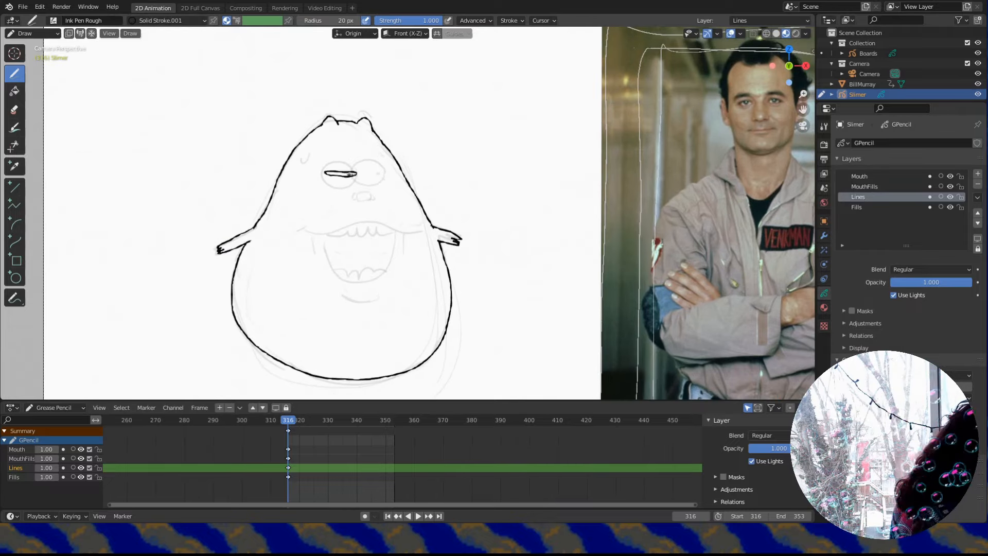
Ink Slimer's squinting eyes, nose and sweat drop on the Lines layer at frame 316.
{"action": "left_click_drag", "start_coordinate": [387, 175], "coordinate": [390, 174]}
{"action": "left_click", "coordinate": [346, 175]}
{"action": "left_click", "coordinate": [379, 174]}
{"action": "mouse_move", "coordinate": [380, 174]}
{"action": "middle_mouse_down", "text": "shift"}
{"action": "mouse_move", "coordinate": [345, 169]}
{"action": "mouse_move", "coordinate": [327, 146]}
{"action": "middle_mouse_up", "text": "shift"}
{"action": "middle_click_drag", "start_coordinate": [179, 255], "coordinate": [166, 265], "text": "shift"}
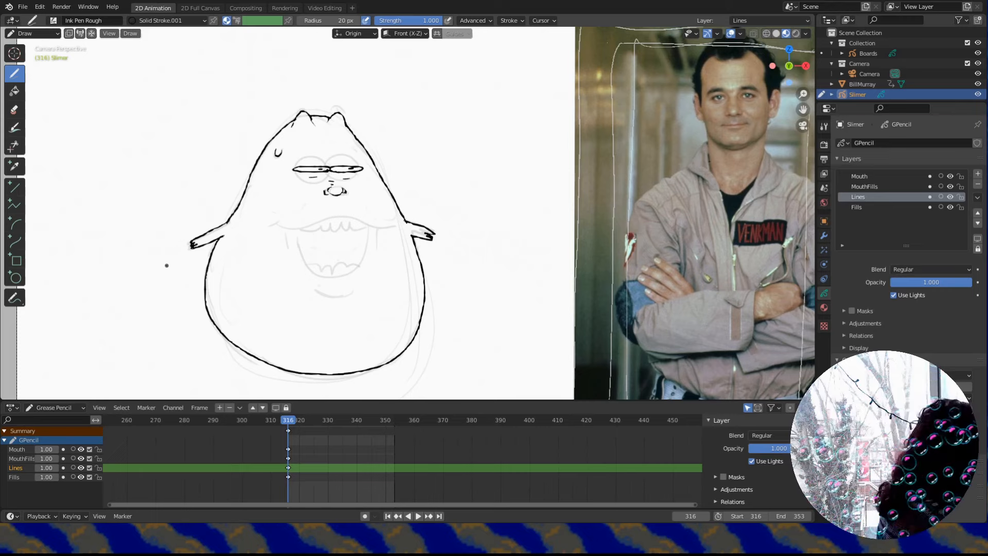
Ink Slimer's wide open mouth with teeth, cheek lines and chin on the Mouth layer at frame 316.
{"action": "scroll", "coordinate": [293, 480], "scroll_direction": "up", "scroll_amount": 3}
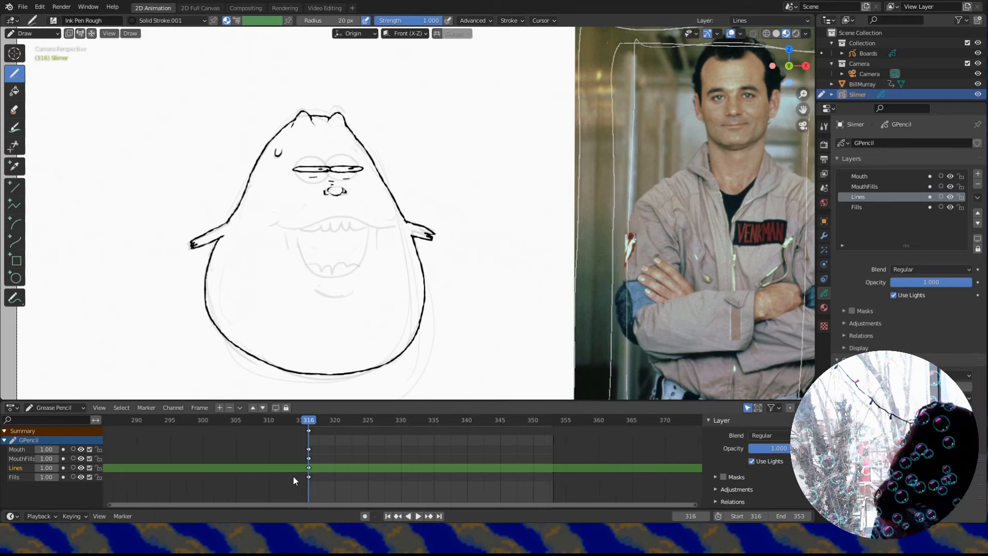
{"action": "left_click", "coordinate": [20, 449]}
{"action": "scroll", "coordinate": [309, 216], "scroll_direction": "up", "scroll_amount": 1}
{"action": "middle_click_drag", "start_coordinate": [309, 216], "coordinate": [301, 237], "text": "shift"}
{"action": "left_click_drag", "start_coordinate": [231, 251], "coordinate": [394, 254]}
{"action": "left_click_drag", "start_coordinate": [268, 252], "coordinate": [349, 248]}
{"action": "left_click_drag", "start_coordinate": [364, 253], "coordinate": [360, 282]}
{"action": "left_click_drag", "start_coordinate": [252, 251], "coordinate": [258, 282]}
{"action": "left_click_drag", "start_coordinate": [281, 314], "coordinate": [342, 323]}
{"action": "left_click_drag", "start_coordinate": [279, 295], "coordinate": [343, 294]}
{"action": "left_click_drag", "start_coordinate": [290, 256], "coordinate": [349, 250]}
Insert a blank Mouth keyframe at frame 317, turn on its onion skinning, hide the boards, and draw a flatter mouth.
{"action": "left_click", "coordinate": [315, 421]}
{"action": "key", "text": "shift+i"}
{"action": "left_click", "coordinate": [73, 449]}
{"action": "left_click", "coordinate": [977, 53]}
{"action": "left_click_drag", "start_coordinate": [242, 246], "coordinate": [379, 249]}
{"action": "left_click_drag", "start_coordinate": [268, 253], "coordinate": [352, 251]}
{"action": "left_click_drag", "start_coordinate": [272, 279], "coordinate": [344, 278]}
Insert a blank Mouth keyframe at frame 319 and draw a small pursed mouth.
{"action": "left_click", "coordinate": [328, 422]}
{"action": "mouse_move", "coordinate": [363, 251]}
{"action": "left_mouse_down"}
{"action": "mouse_move", "coordinate": [362, 271]}
{"action": "mouse_move", "coordinate": [311, 280]}
{"action": "left_mouse_up"}
{"action": "key", "text": "shift+i"}
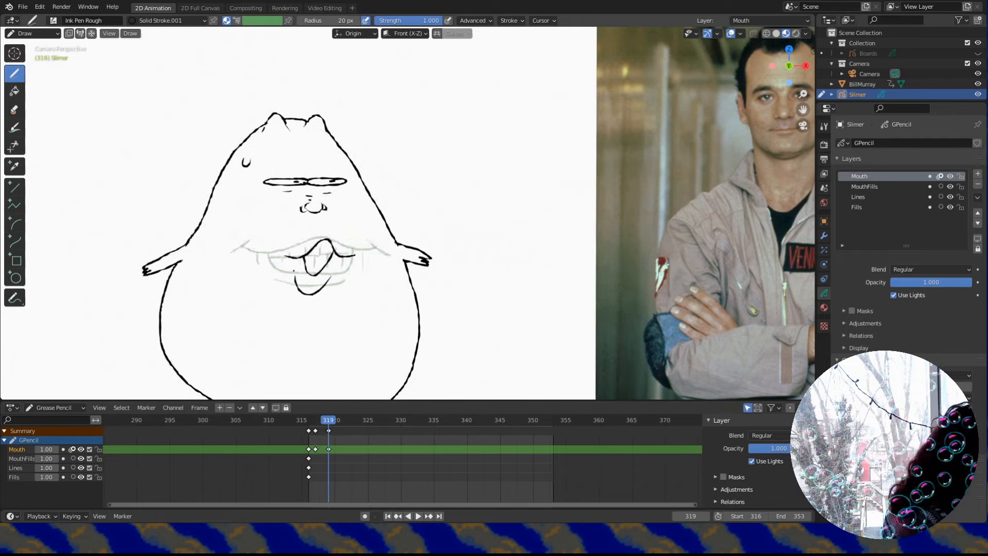
Add a small belly crease to Slimer on the Lines layer at frame 316.
{"action": "left_click", "coordinate": [308, 422]}
{"action": "left_click", "coordinate": [15, 467]}
{"action": "middle_click_drag", "start_coordinate": [292, 321], "coordinate": [323, 291], "text": "shift"}
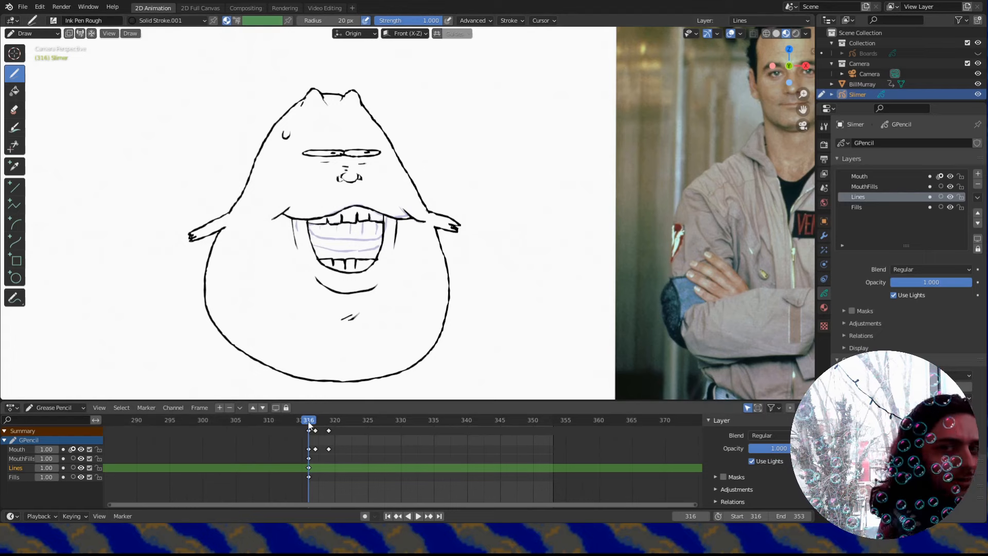
Ink a second version of Slimer's body and face on the Lines layer at frame 321, and play it back.
{"action": "left_click", "coordinate": [338, 424]}
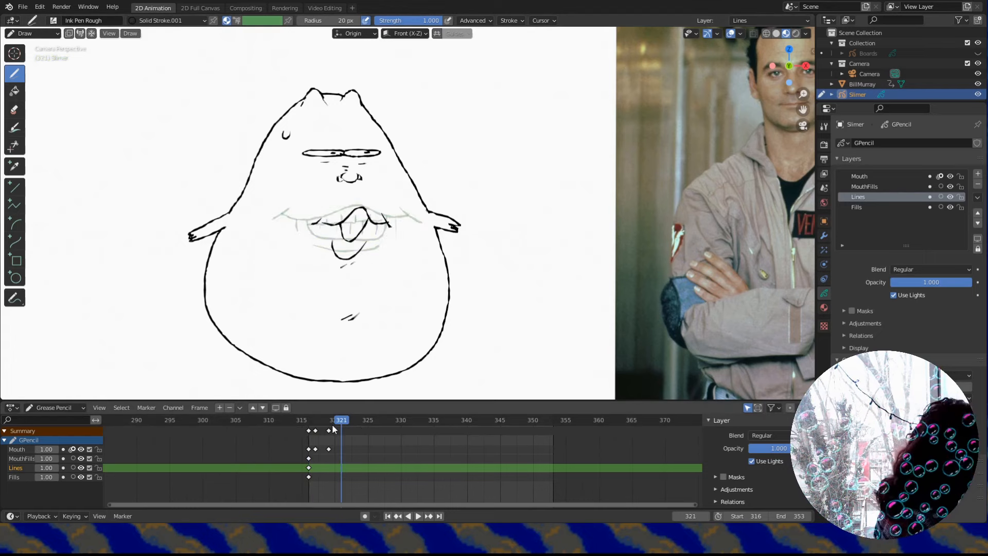
{"action": "key", "text": "space"}
{"action": "key", "text": "space"}
{"action": "mouse_move", "coordinate": [230, 209]}
{"action": "left_mouse_down"}
{"action": "mouse_move", "coordinate": [289, 107]}
{"action": "mouse_move", "coordinate": [284, 134]}
{"action": "left_mouse_up"}
{"action": "left_click_drag", "start_coordinate": [360, 102], "coordinate": [430, 212]}
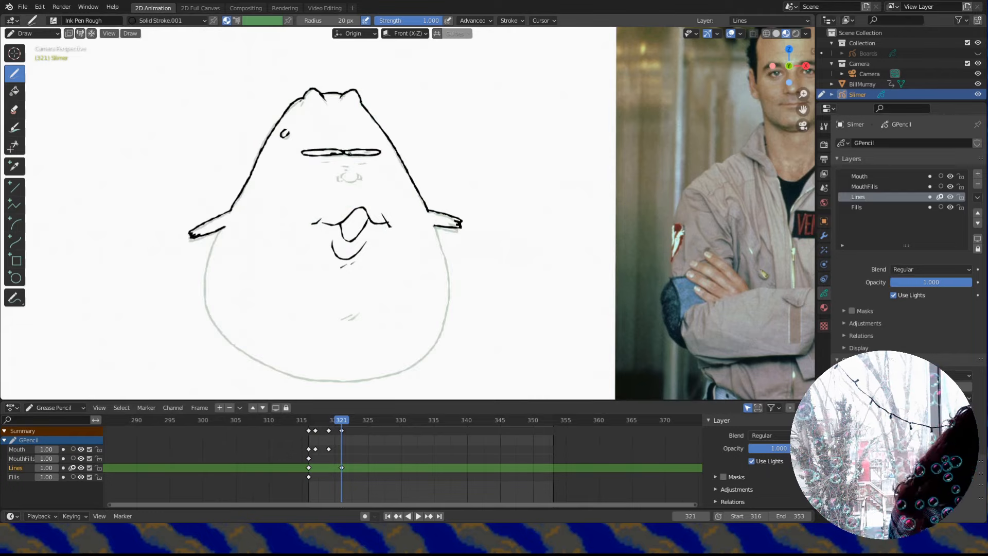
{"action": "mouse_move", "coordinate": [441, 246]}
{"action": "left_mouse_down"}
{"action": "mouse_move", "coordinate": [269, 368]}
{"action": "mouse_move", "coordinate": [208, 279]}
{"action": "left_mouse_up"}
{"action": "left_click", "coordinate": [15, 109]}
{"action": "left_click", "coordinate": [14, 74]}
{"action": "mouse_move", "coordinate": [263, 361]}
{"action": "left_mouse_down"}
{"action": "mouse_move", "coordinate": [203, 313]}
{"action": "mouse_move", "coordinate": [266, 365]}
{"action": "left_mouse_up"}
{"action": "left_click", "coordinate": [316, 422]}
{"action": "key", "text": "space"}
{"action": "key", "text": "space"}
Fill Slimer's body with Slimer-Green on the Fills layer at frames 316 and 321, and color the eyes with Slimer-Eyes.
{"action": "left_click", "coordinate": [309, 476]}
{"action": "left_click", "coordinate": [824, 307]}
{"action": "left_click", "coordinate": [871, 155]}
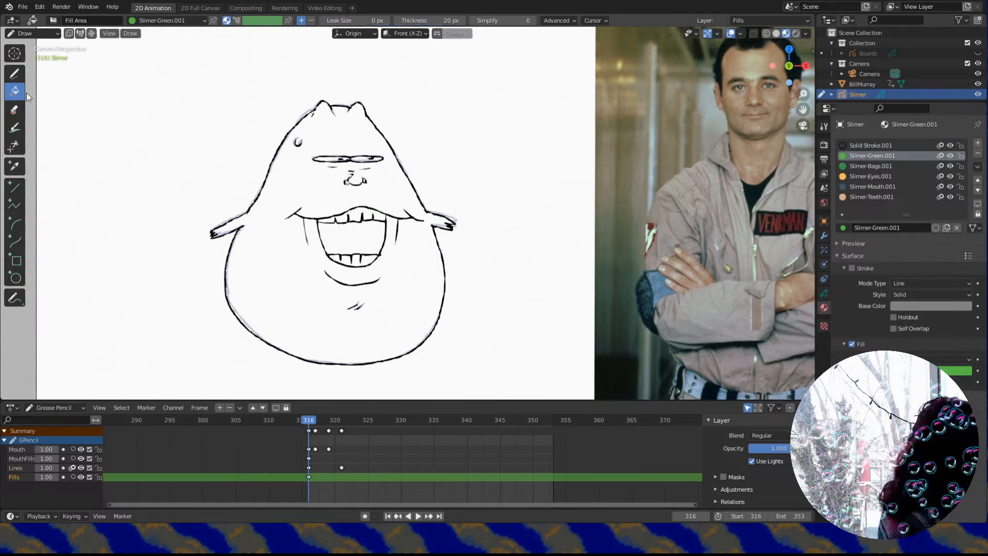
{"action": "left_click", "coordinate": [15, 90]}
{"action": "left_click", "coordinate": [241, 272]}
{"action": "key", "text": "Right"}
{"action": "key", "text": "Right"}
{"action": "key", "text": "Right"}
{"action": "key", "text": "Right"}
{"action": "key", "text": "Right"}
{"action": "key", "text": "Down"}
{"action": "left_click", "coordinate": [327, 159]}
{"action": "left_click", "coordinate": [367, 158]}
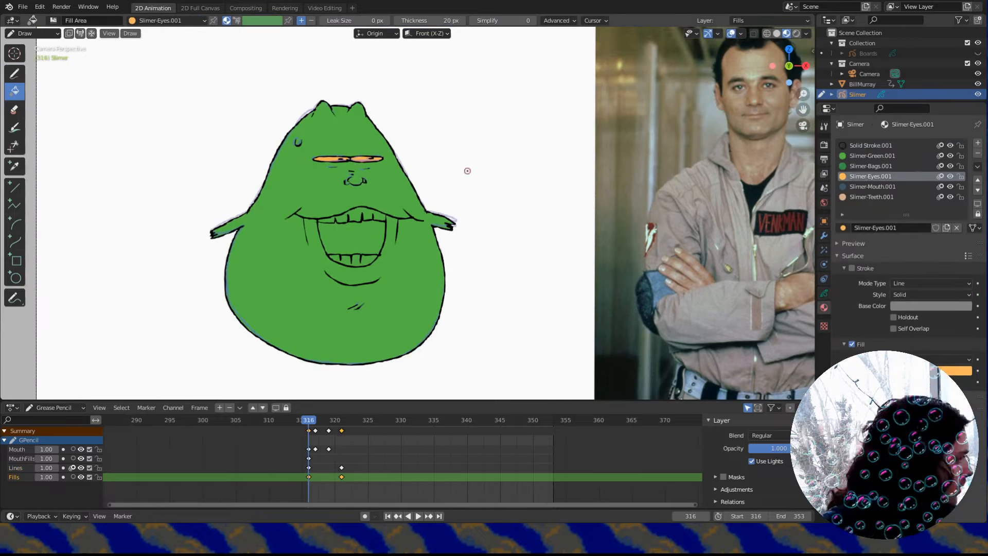
Fill Slimer's mouth openings with Slimer-Mouth on the MouthFills layer, including the pursed mouth at frame 319.
{"action": "left_click", "coordinate": [872, 186]}
{"action": "left_click", "coordinate": [26, 457]}
{"action": "key", "text": "Right"}
{"action": "key", "text": "Right"}
{"action": "key", "text": "Right"}
{"action": "left_click", "coordinate": [356, 217]}
{"action": "key", "text": "ctrl+z"}
{"action": "middle_click_drag", "start_coordinate": [356, 216], "coordinate": [366, 229], "text": "shift"}
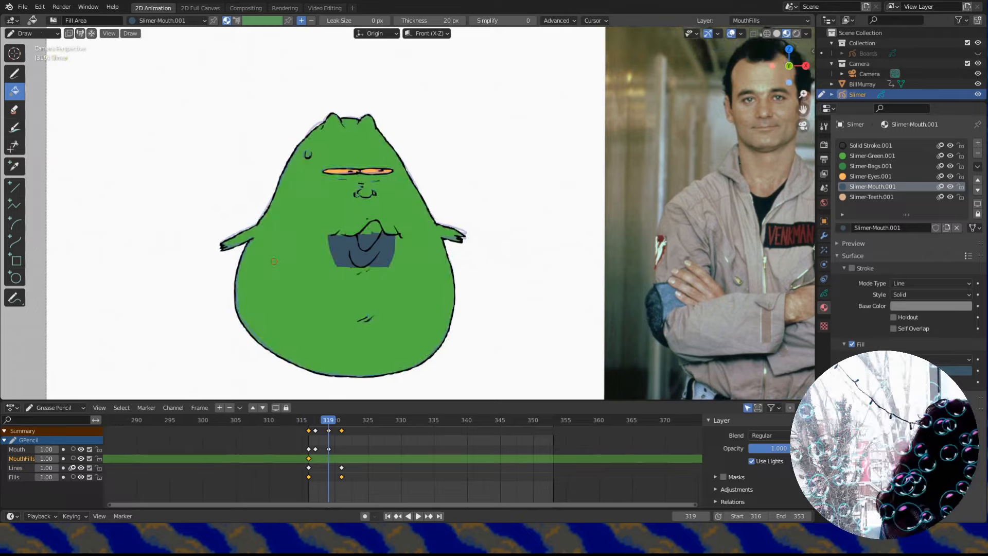
{"action": "scroll", "coordinate": [366, 228], "scroll_direction": "up", "scroll_amount": 1}
{"action": "left_click", "coordinate": [407, 239]}
Fill Slimer's teeth with Slimer-Teeth on the MouthFills layer and save the file.
{"action": "left_click", "coordinate": [871, 197]}
{"action": "mouse_move", "coordinate": [344, 420]}
{"action": "left_mouse_down"}
{"action": "mouse_move", "coordinate": [310, 427]}
{"action": "mouse_move", "coordinate": [381, 422]}
{"action": "left_mouse_up"}
{"action": "left_click", "coordinate": [402, 235]}
{"action": "left_click", "coordinate": [398, 290]}
{"action": "key", "text": "ctrl+s"}
Leave Draw mode, retime Slimer's first mouth keyframes, duplicate them along the timeline, and check the timing in playback.
{"action": "key", "text": "ctrl+Tab"}
{"action": "key", "text": "shift+Left"}
{"action": "scroll", "coordinate": [419, 468], "scroll_direction": "up", "scroll_amount": 2}
{"action": "left_click_drag", "start_coordinate": [308, 421], "coordinate": [330, 427]}
{"action": "left_click_drag", "start_coordinate": [98, 448], "coordinate": [73, 477]}
{"action": "left_click_drag", "start_coordinate": [331, 430], "coordinate": [323, 430]}
{"action": "left_click_drag", "start_coordinate": [324, 420], "coordinate": [300, 420]}
{"action": "key", "text": "shift+d"}
{"action": "key", "text": "space"}
{"action": "left_click", "coordinate": [332, 430]}
{"action": "key", "text": "shift+d"}
{"action": "key", "text": "space"}
Lock the Lines and Fills layers, adjust the spacing of the mouth keyframes, and play the animation.
{"action": "left_click_drag", "start_coordinate": [478, 430], "coordinate": [292, 420]}
{"action": "left_click_drag", "start_coordinate": [98, 448], "coordinate": [98, 458]}
{"action": "left_click_drag", "start_coordinate": [98, 468], "coordinate": [98, 476]}
{"action": "scroll", "coordinate": [338, 455], "scroll_direction": "up", "scroll_amount": 4}
{"action": "key", "text": "Right"}
{"action": "key", "text": "Right"}
{"action": "key", "text": "Right"}
{"action": "key", "text": "Right"}
{"action": "key", "text": "Right"}
{"action": "middle_click_drag", "start_coordinate": [338, 455], "coordinate": [395, 455]}
{"action": "left_click_drag", "start_coordinate": [282, 430], "coordinate": [348, 430]}
{"action": "left_click_drag", "start_coordinate": [308, 430], "coordinate": [269, 430]}
{"action": "left_click_drag", "start_coordinate": [273, 421], "coordinate": [347, 429]}
{"action": "key", "text": "space"}
Duplicate sets of Mouth and MouthFills keyframes further along the timeline, up to frame 336.
{"action": "left_click", "coordinate": [269, 430]}
{"action": "key", "text": "shift+d"}
{"action": "left_click", "coordinate": [375, 428]}
{"action": "left_click", "coordinate": [322, 430]}
{"action": "key", "text": "shift+d"}
{"action": "left_click", "coordinate": [427, 435]}
{"action": "left_click", "coordinate": [349, 430]}
{"action": "key", "text": "shift+d"}
{"action": "left_click", "coordinate": [415, 433]}
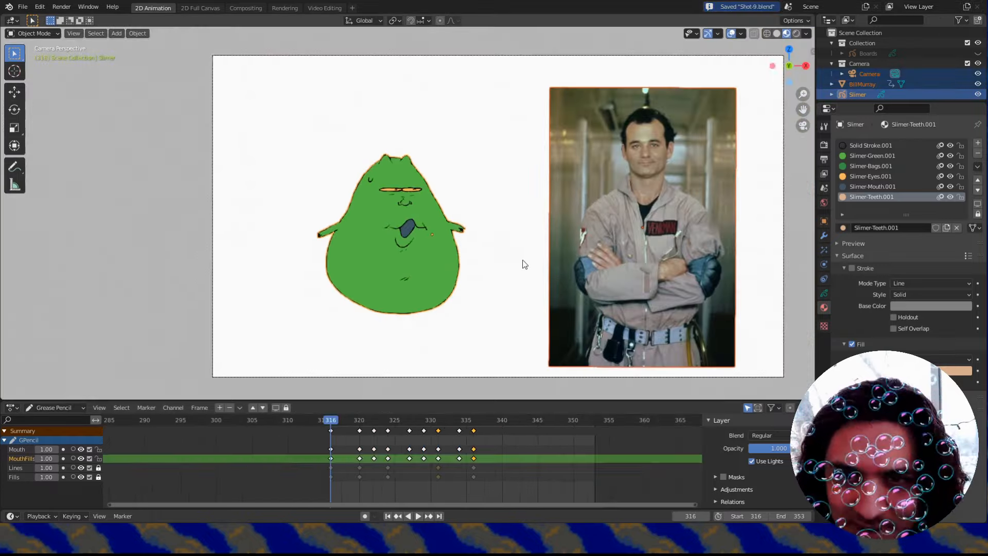
Deselect all objects, play back the shot from frame 316, and save the file.
{"action": "middle_click_drag", "start_coordinate": [525, 262], "coordinate": [446, 255], "text": "shift"}
{"action": "key", "text": "alt+a"}
{"action": "scroll", "coordinate": [477, 248], "scroll_direction": "up", "scroll_amount": 1}
{"action": "key", "text": "space"}
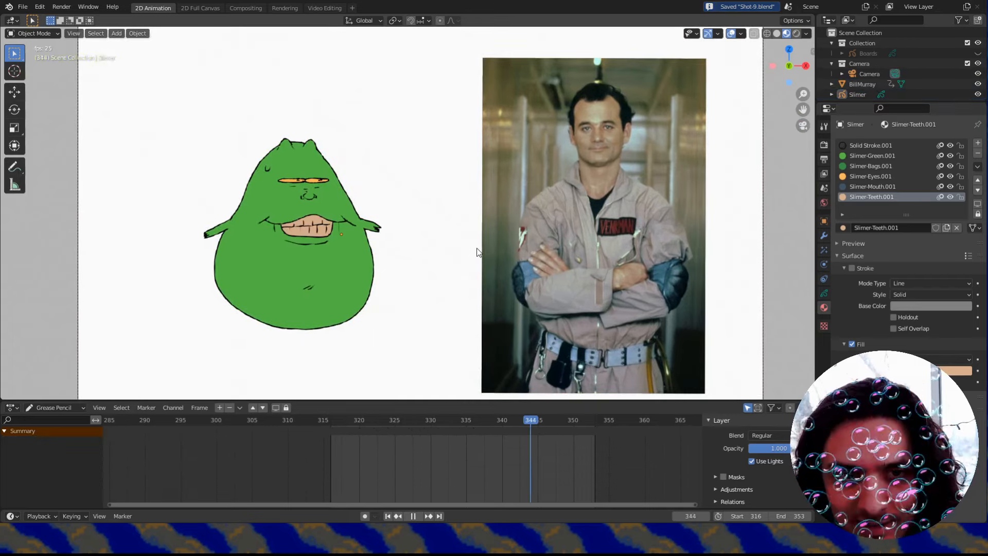
{"action": "key", "text": "Escape"}
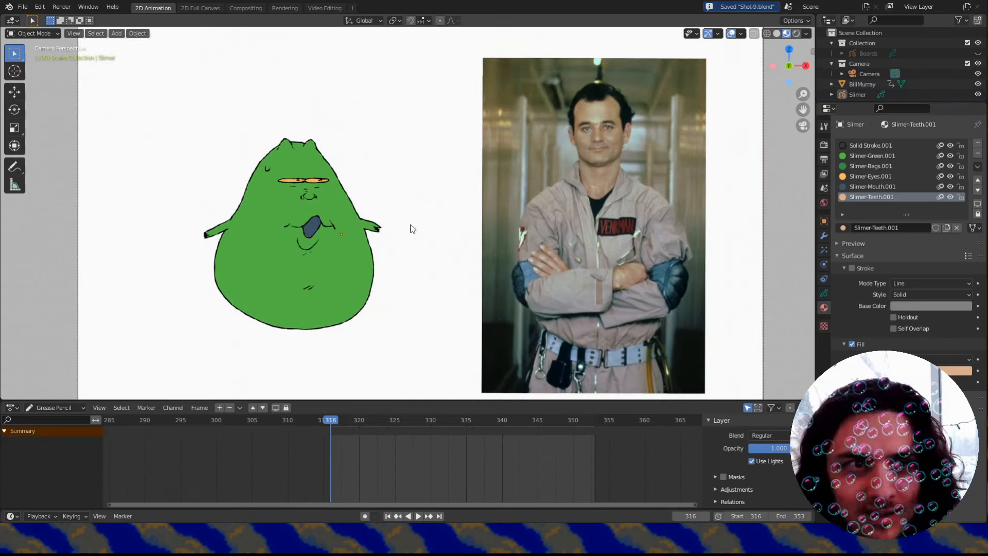
{"action": "scroll", "coordinate": [383, 220], "scroll_direction": "down", "scroll_amount": 1}
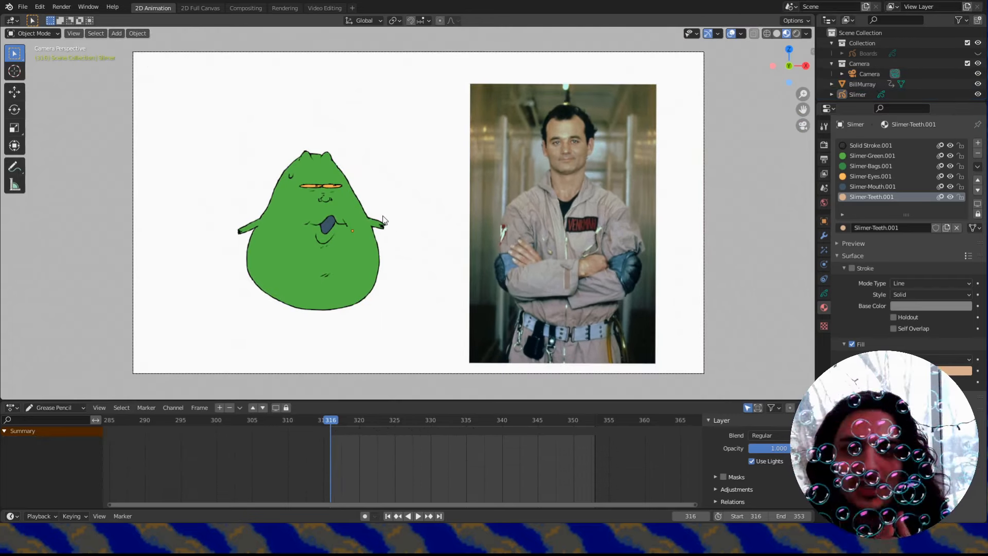
{"action": "key", "text": "ctrl+s"}
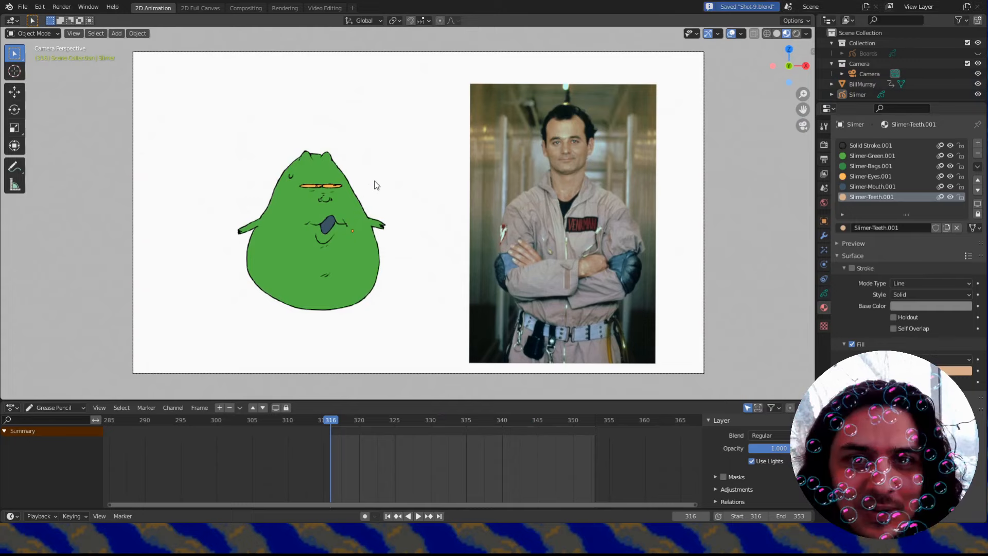
Switch to the shot starting at frame 354, then enlarge and reposition the BillMurray image in the camera view.
{"action": "left_click", "coordinate": [23, 7]}
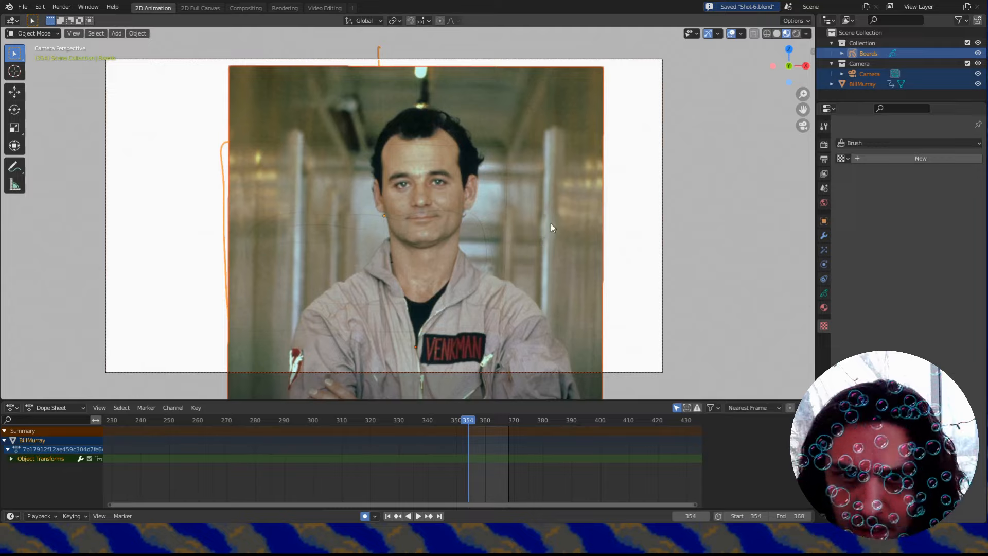
{"action": "left_click", "coordinate": [593, 211]}
{"action": "key", "text": "s"}
{"action": "left_click", "coordinate": [560, 259]}
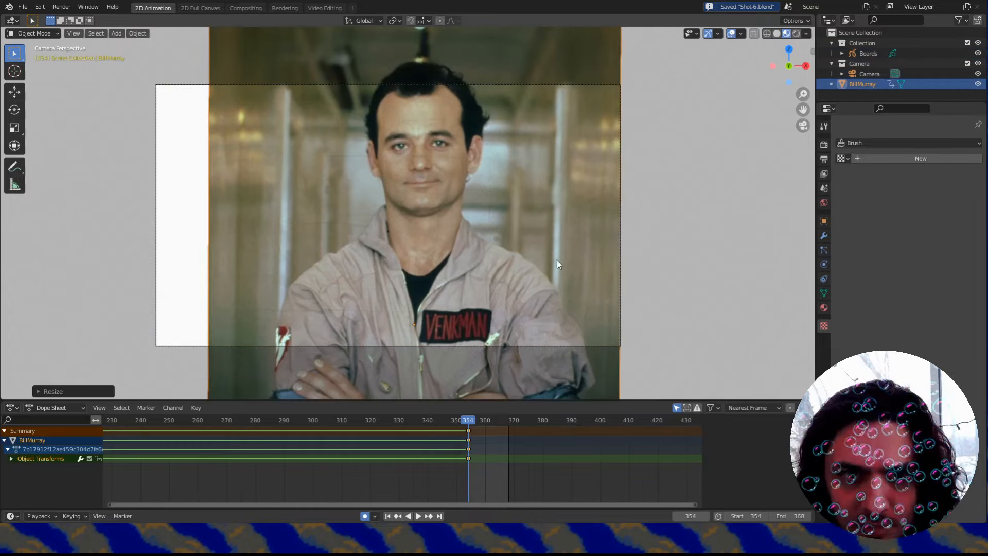
{"action": "key", "text": "g"}
{"action": "left_click", "coordinate": [579, 249]}
{"action": "key", "text": "s"}
{"action": "left_click", "coordinate": [563, 275]}
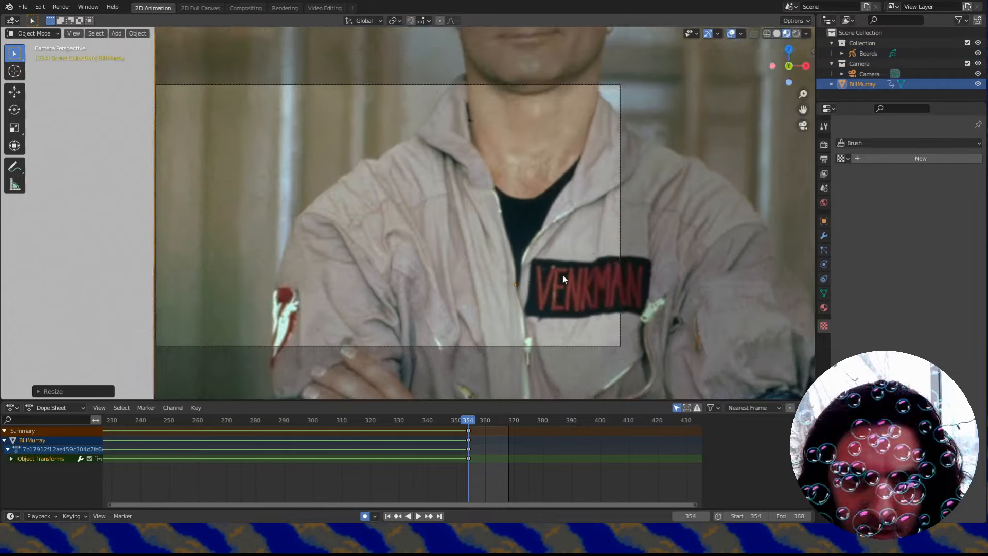
Move and rescale the BillMurray image until the torso and crossed arms are framed, and save the file.
{"action": "key", "text": "g"}
{"action": "left_click", "coordinate": [598, 151]}
{"action": "key", "text": "s"}
{"action": "left_click", "coordinate": [585, 286]}
{"action": "key", "text": "g"}
{"action": "left_click", "coordinate": [588, 294]}
{"action": "key", "text": "ctrl+s"}
{"action": "scroll", "coordinate": [401, 274], "scroll_direction": "up", "scroll_amount": 1}
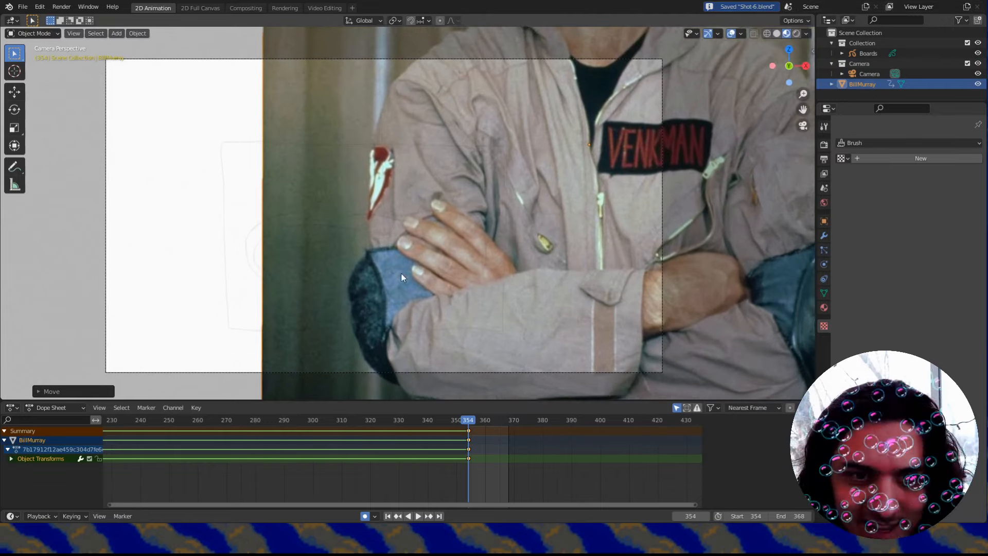
{"action": "middle_click_drag", "start_coordinate": [401, 274], "coordinate": [417, 270], "text": "shift"}
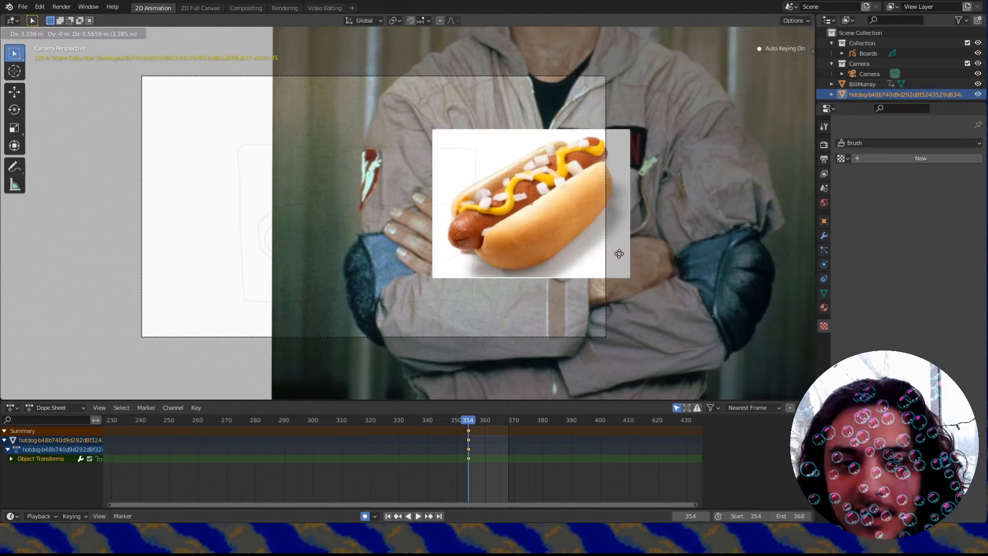
Place the hotdog image over the crossed arms, then select the BillMurray image too and move both together.
{"action": "left_click", "coordinate": [617, 252]}
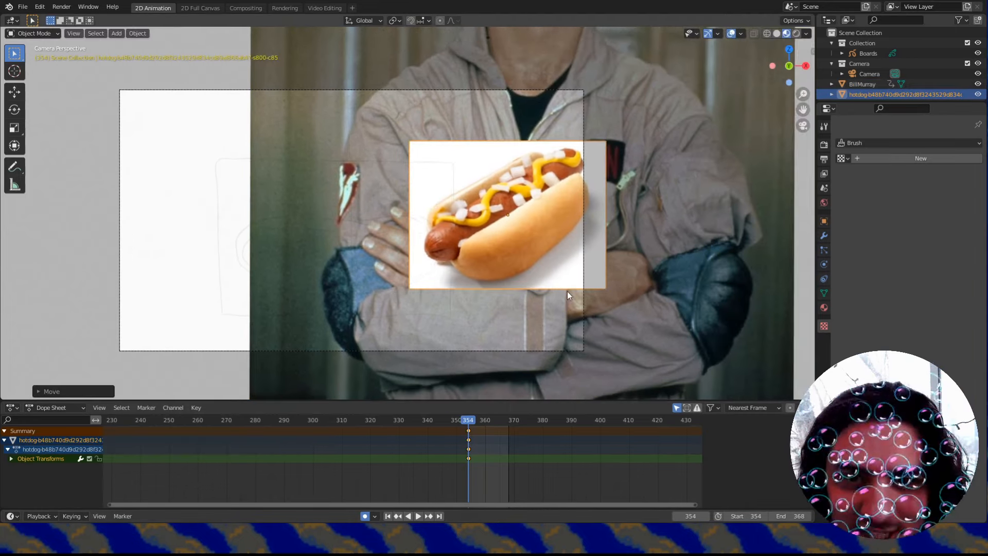
{"action": "scroll", "coordinate": [612, 284], "scroll_direction": "down", "scroll_amount": 1}
{"action": "left_click", "coordinate": [655, 253], "text": "shift"}
{"action": "key", "text": "g"}
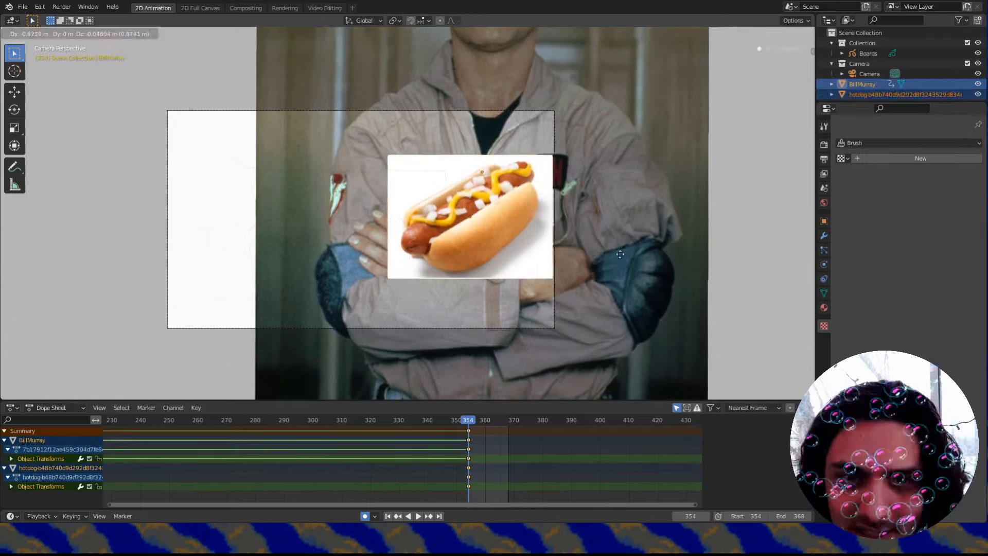
{"action": "left_click", "coordinate": [444, 267]}
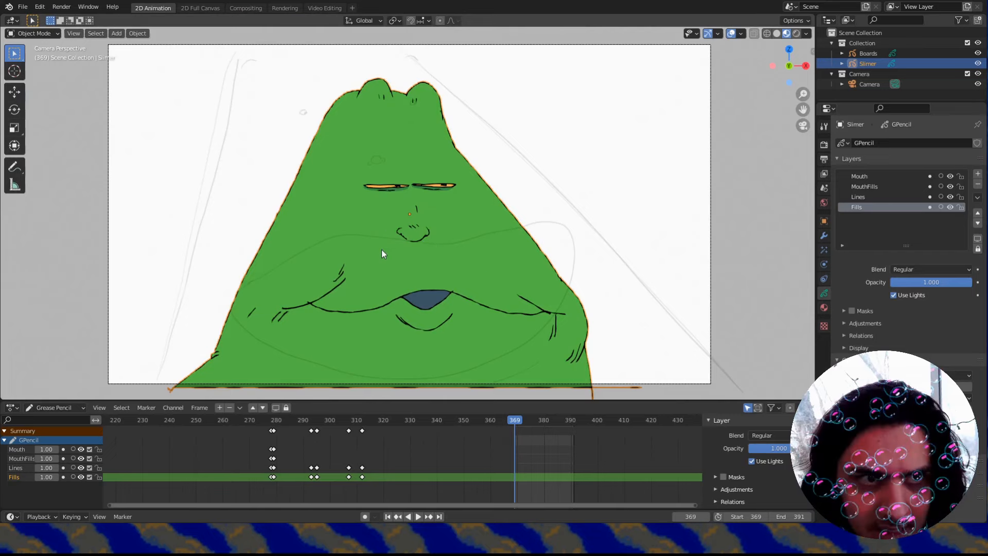
Put Slimer in Draw mode in the shot starting at frame 369 and insert a blank keyframe on all layers.
{"action": "key", "text": "ctrl+Tab"}
{"action": "left_click", "coordinate": [380, 211]}
{"action": "left_click", "coordinate": [129, 34]}
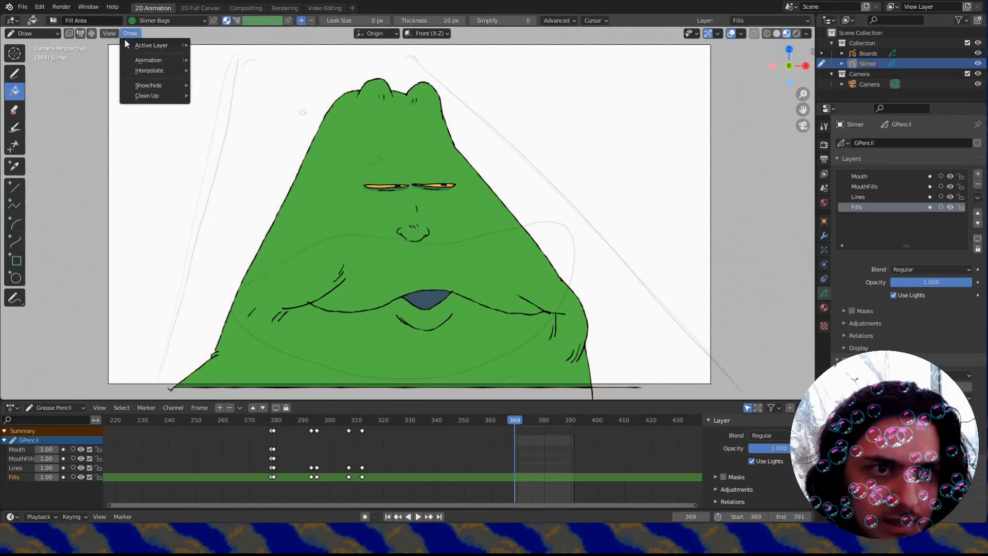
{"action": "mouse_move", "coordinate": [150, 57]}
{"action": "left_click", "coordinate": [249, 72]}
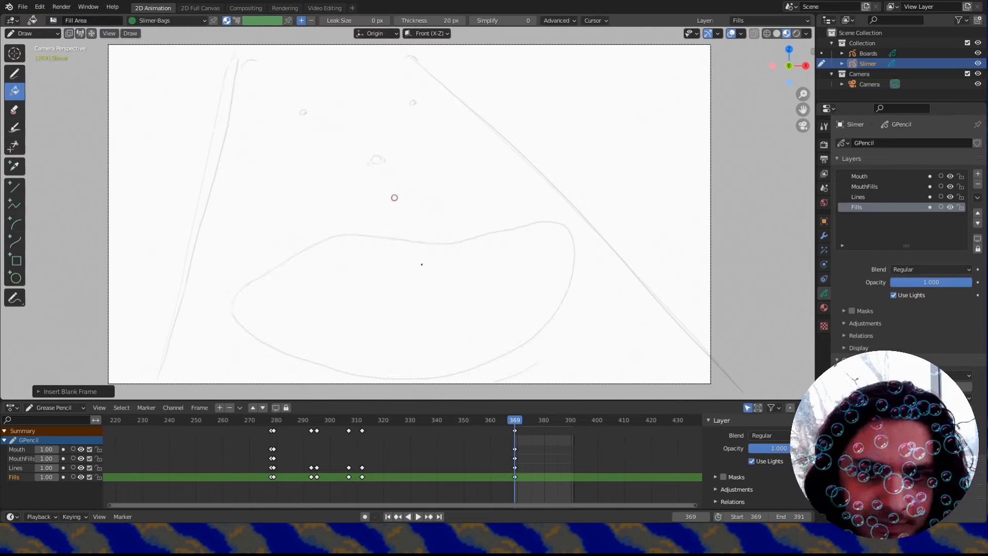
Ink Slimer's base, sloping sides, wide mouth and chin crease on the Lines layer at frame 369, erasing the stray mouth-corner ink.
{"action": "left_click", "coordinate": [867, 197]}
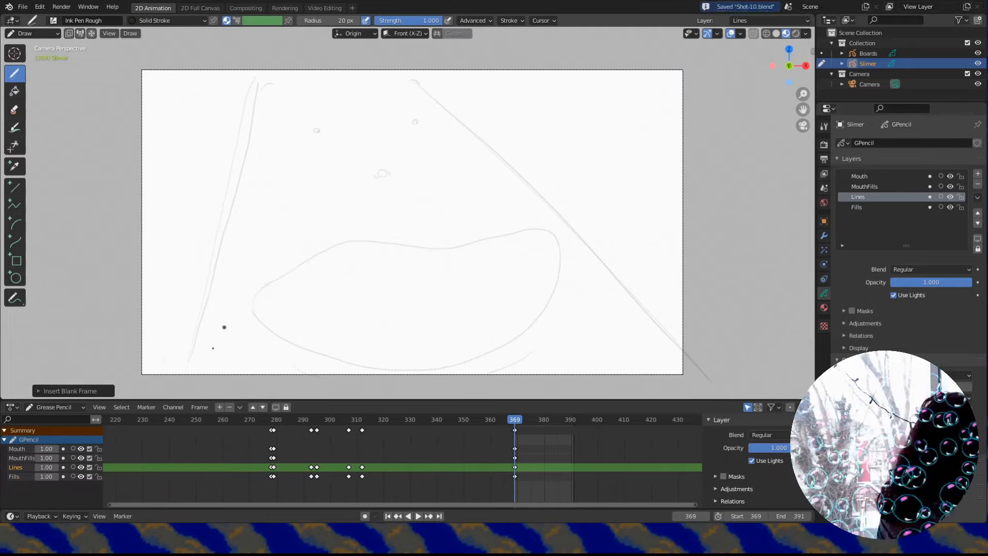
{"action": "mouse_move", "coordinate": [164, 382]}
{"action": "left_mouse_down"}
{"action": "mouse_move", "coordinate": [723, 382]}
{"action": "mouse_move", "coordinate": [260, 66]}
{"action": "left_mouse_up"}
{"action": "mouse_move", "coordinate": [392, 66]}
{"action": "left_mouse_down"}
{"action": "mouse_move", "coordinate": [596, 257]}
{"action": "mouse_move", "coordinate": [723, 398]}
{"action": "left_mouse_up"}
{"action": "mouse_move", "coordinate": [252, 312]}
{"action": "left_mouse_down"}
{"action": "mouse_move", "coordinate": [308, 263]}
{"action": "mouse_move", "coordinate": [489, 355]}
{"action": "mouse_move", "coordinate": [255, 306]}
{"action": "left_mouse_up"}
{"action": "left_click_drag", "start_coordinate": [539, 343], "coordinate": [469, 379]}
{"action": "left_click", "coordinate": [14, 109]}
{"action": "left_click_drag", "start_coordinate": [241, 291], "coordinate": [255, 310]}
Ink Slimer's nose, two tiny eyes and head crease at frame 369, and play back the shot.
{"action": "left_click", "coordinate": [14, 75]}
{"action": "left_click_drag", "start_coordinate": [377, 175], "coordinate": [389, 175]}
{"action": "left_click_drag", "start_coordinate": [315, 129], "coordinate": [318, 133]}
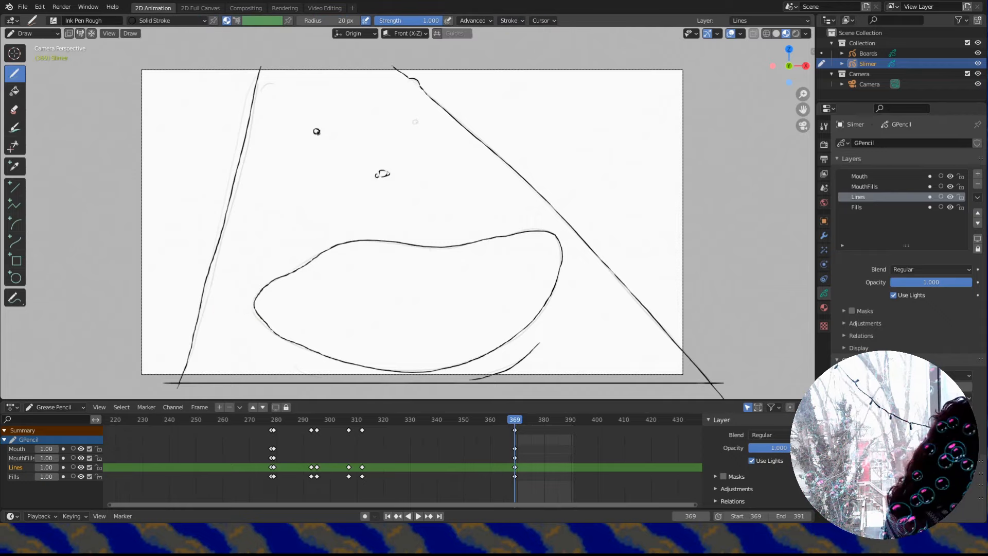
{"action": "left_click_drag", "start_coordinate": [414, 121], "coordinate": [415, 124]}
{"action": "left_click_drag", "start_coordinate": [263, 92], "coordinate": [279, 85]}
{"action": "key", "text": "space"}
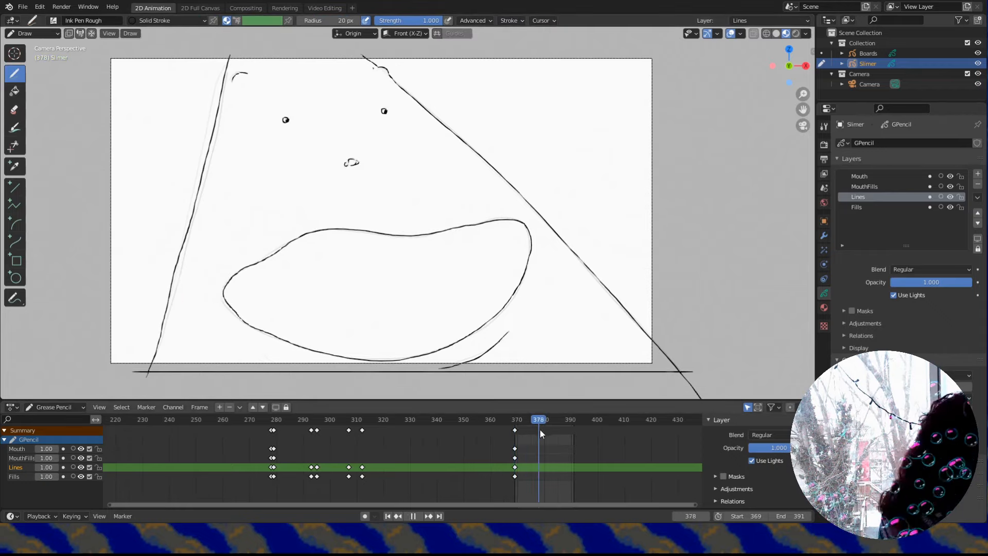
{"action": "key", "text": "space"}
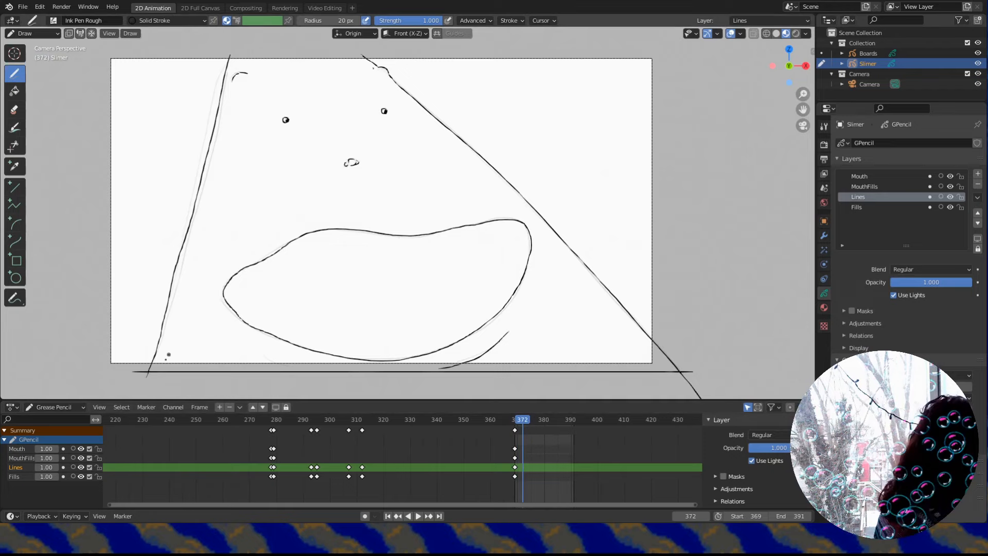
Insert a blank Lines keyframe at frame 372, hide the boards, turn on onion skinning, and redraw Slimer's base, sides and top.
{"action": "key", "text": "shift+i"}
{"action": "left_click_drag", "start_coordinate": [138, 372], "coordinate": [703, 372]}
{"action": "left_click", "coordinate": [976, 53]}
{"action": "left_click", "coordinate": [940, 196]}
{"action": "left_click_drag", "start_coordinate": [145, 379], "coordinate": [232, 51]}
{"action": "mouse_move", "coordinate": [224, 52]}
{"action": "left_mouse_down"}
{"action": "mouse_move", "coordinate": [397, 52]}
{"action": "mouse_move", "coordinate": [685, 378]}
{"action": "left_mouse_up"}
Redraw Slimer's wide mouth, chin crease, nose, eyes and head crease on the Lines layer at frame 372.
{"action": "left_click_drag", "start_coordinate": [236, 313], "coordinate": [464, 337]}
{"action": "left_click_drag", "start_coordinate": [439, 368], "coordinate": [509, 330]}
{"action": "left_click_drag", "start_coordinate": [346, 164], "coordinate": [355, 166]}
{"action": "left_click_drag", "start_coordinate": [283, 118], "coordinate": [287, 121]}
{"action": "left_click_drag", "start_coordinate": [382, 110], "coordinate": [385, 113]}
{"action": "left_click_drag", "start_coordinate": [233, 83], "coordinate": [248, 73]}
Fill Slimer's body with Slimer-Green on the Fills layer at frames 369 and 372.
{"action": "left_click", "coordinate": [823, 307]}
{"action": "left_click", "coordinate": [866, 155]}
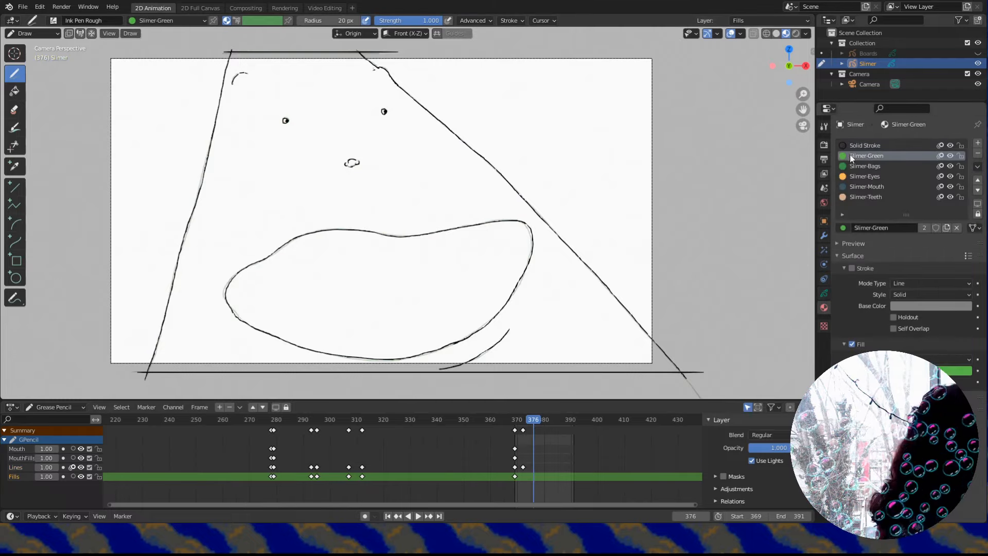
{"action": "left_click", "coordinate": [14, 91]}
{"action": "key", "text": "shift+Left"}
{"action": "left_click", "coordinate": [207, 299]}
{"action": "key", "text": "Up"}
{"action": "left_click", "coordinate": [296, 192]}
Fill both of Slimer's eyes with Slimer-Eyes at frames 372 and 369.
{"action": "left_click", "coordinate": [864, 176]}
{"action": "left_click", "coordinate": [285, 120]}
{"action": "left_click", "coordinate": [384, 112]}
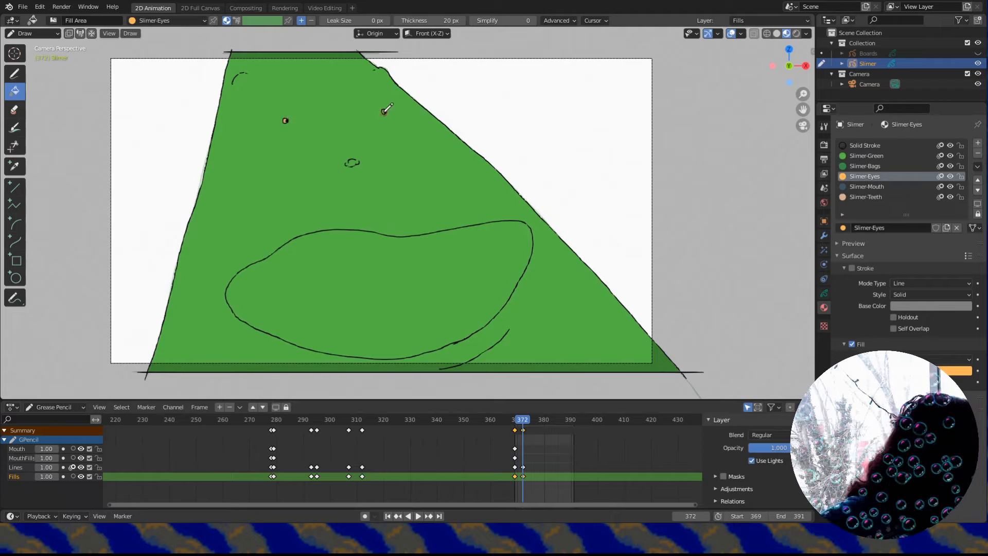
{"action": "key", "text": "Down"}
{"action": "left_click", "coordinate": [285, 119]}
{"action": "left_click", "coordinate": [384, 110]}
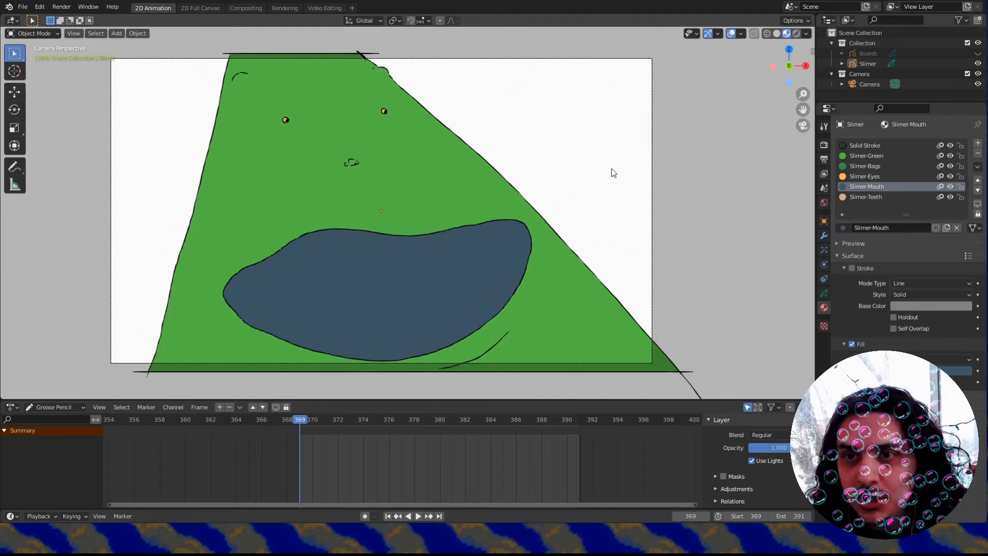
Try deleting the Boards object from the scene, then undo the deletion.
{"action": "left_click", "coordinate": [911, 53]}
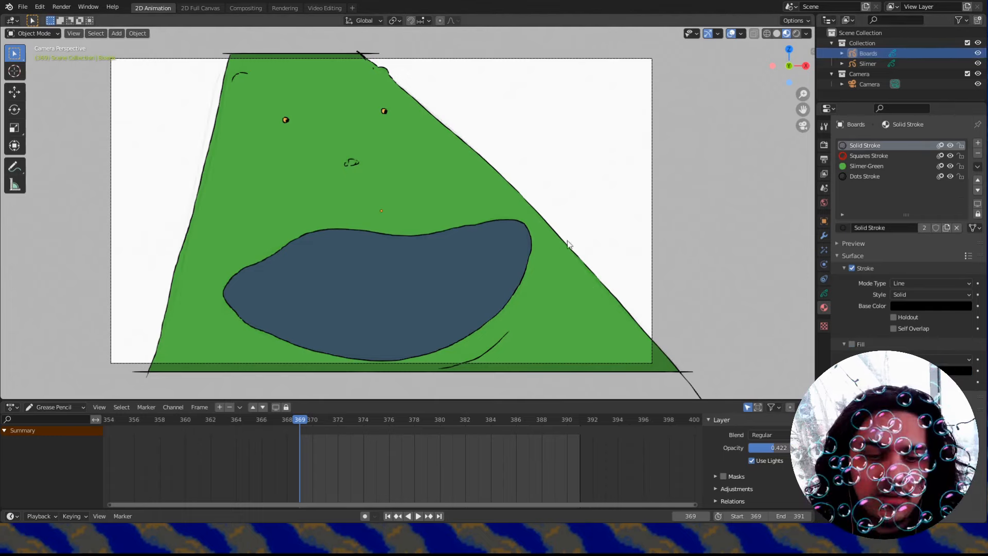
{"action": "left_click", "coordinate": [857, 52]}
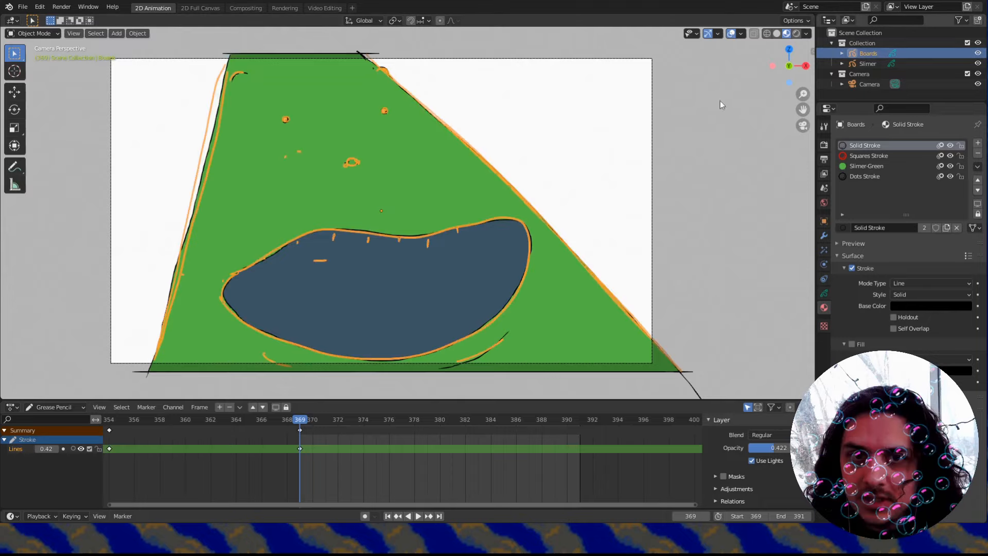
{"action": "key", "text": "g"}
{"action": "key", "text": "Escape"}
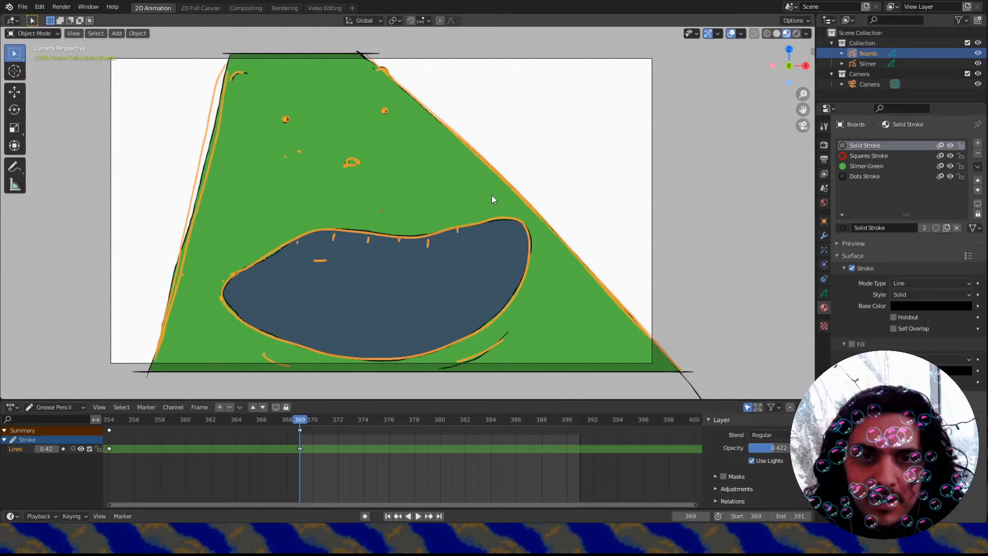
{"action": "key", "text": "x"}
{"action": "left_click", "coordinate": [492, 196]}
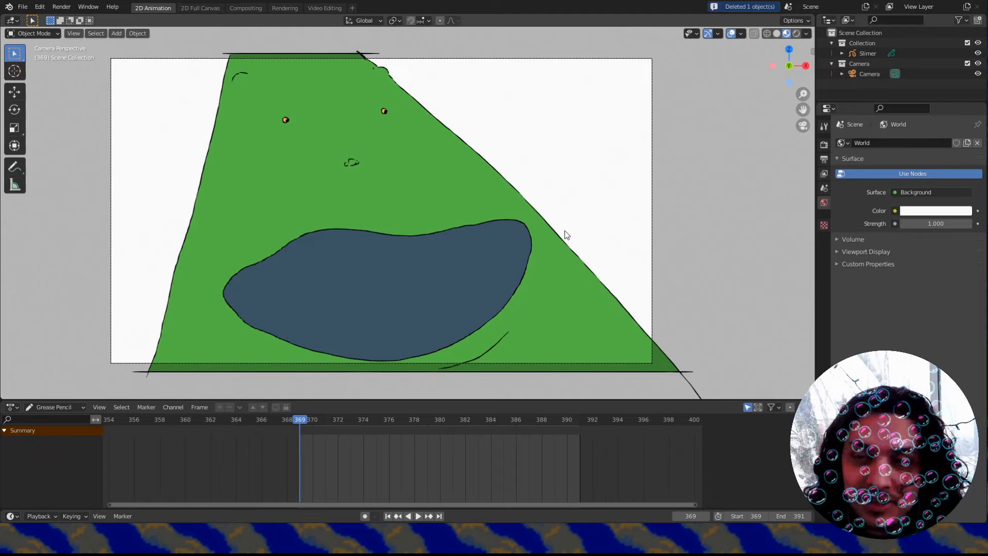
{"action": "key", "text": "ctrl+z"}
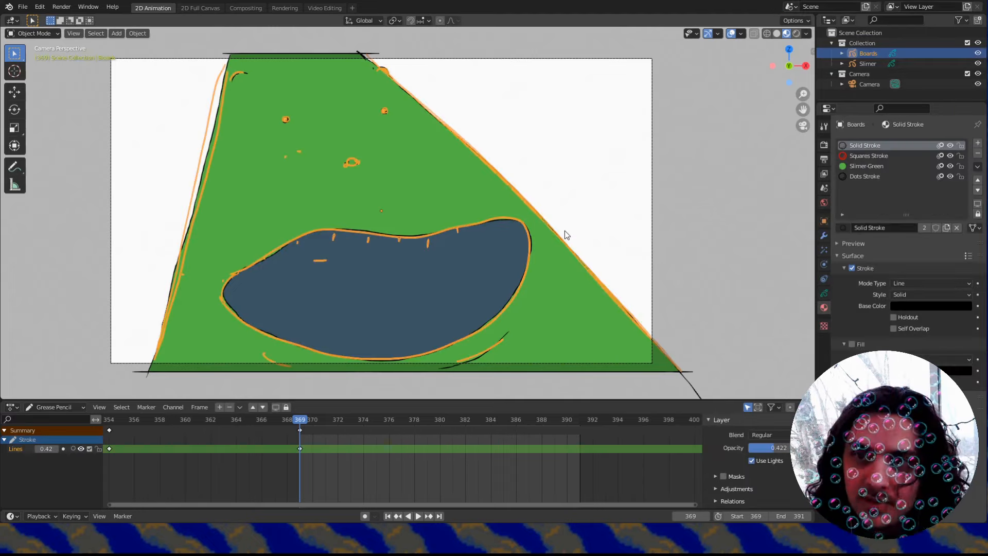
Turn off the Boards object's visibility in renders while keeping it shown in viewports.
{"action": "left_click", "coordinate": [536, 218]}
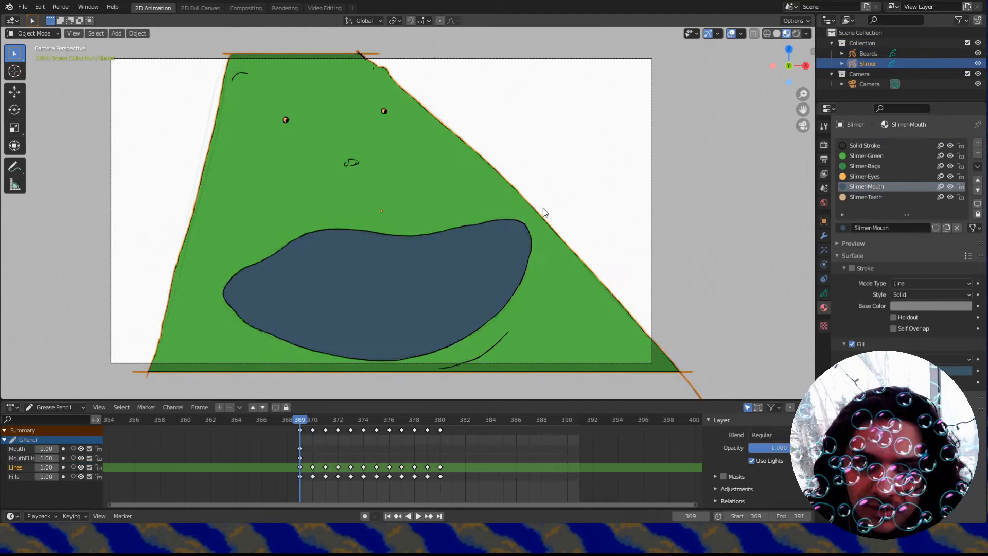
{"action": "left_click", "coordinate": [526, 222]}
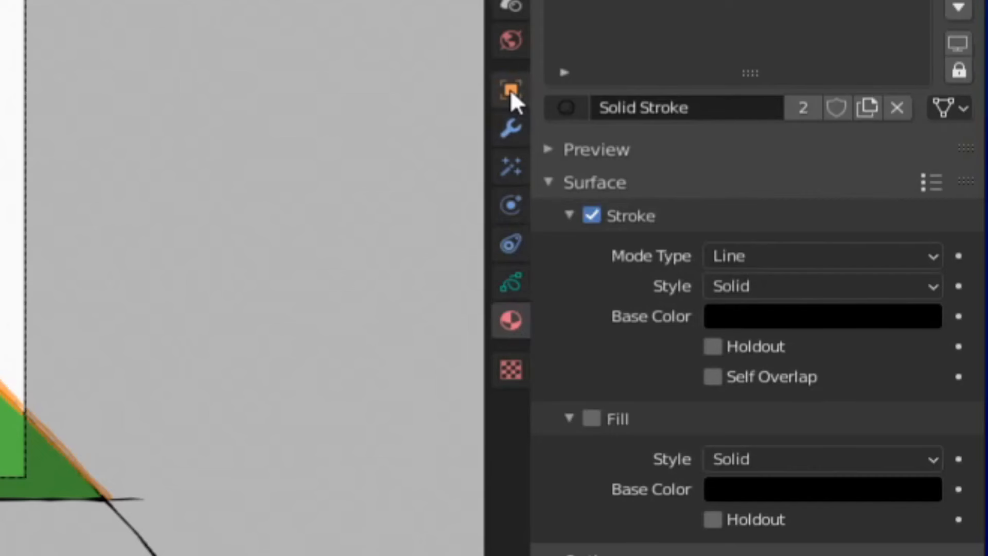
{"action": "left_click", "coordinate": [823, 221]}
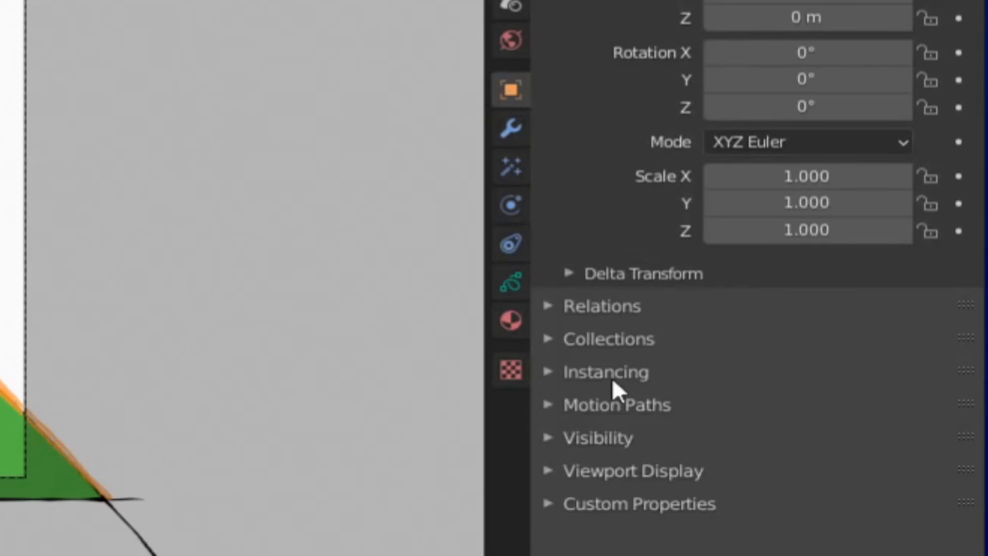
{"action": "left_click", "coordinate": [595, 438]}
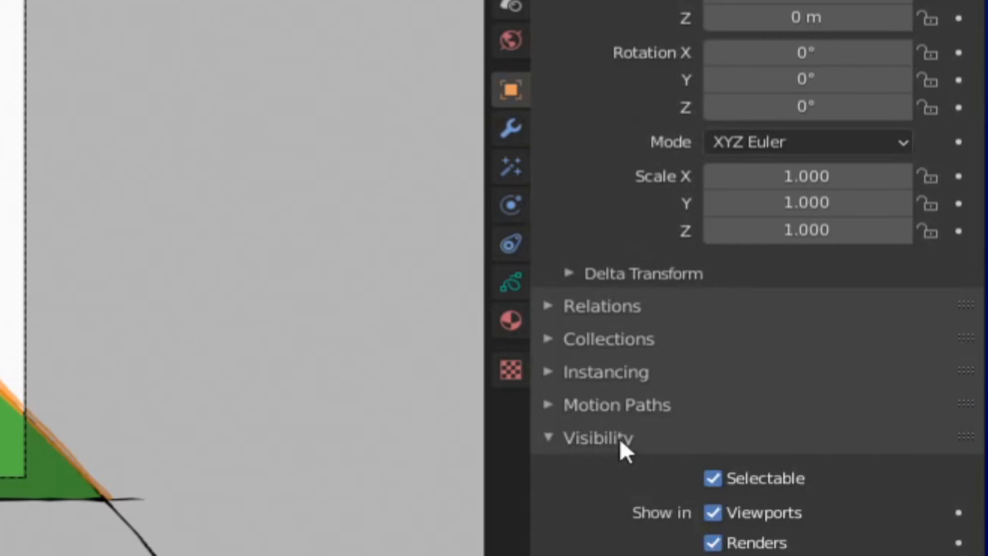
{"action": "left_click", "coordinate": [714, 542]}
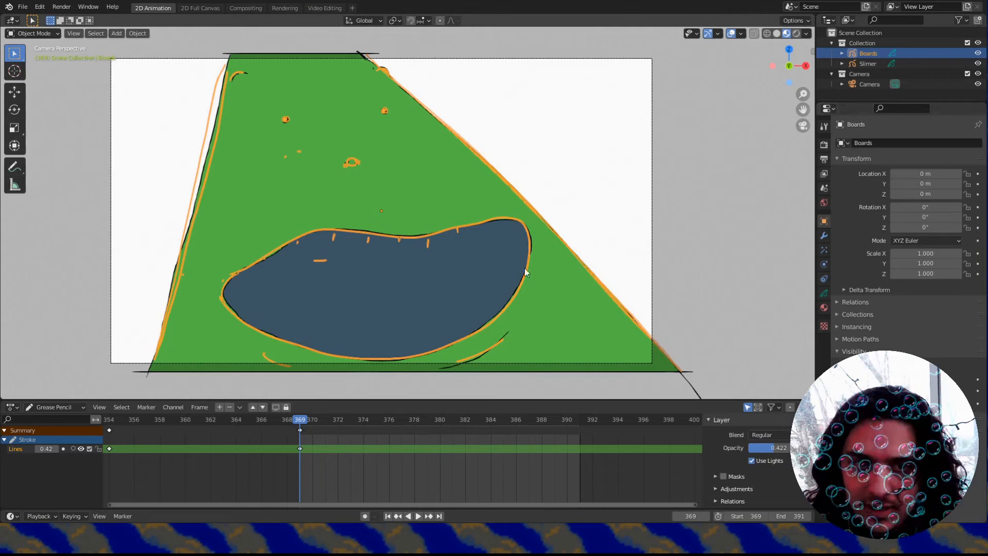
Hide the Boards object in the viewport and save the Slimer animation file.
{"action": "key", "text": "alt+a"}
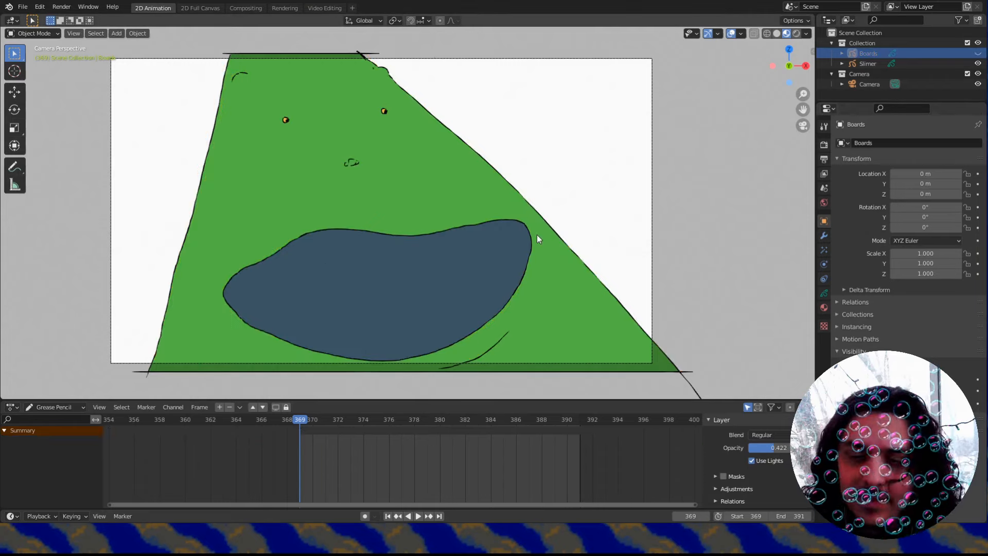
{"action": "key", "text": "ctrl+s"}
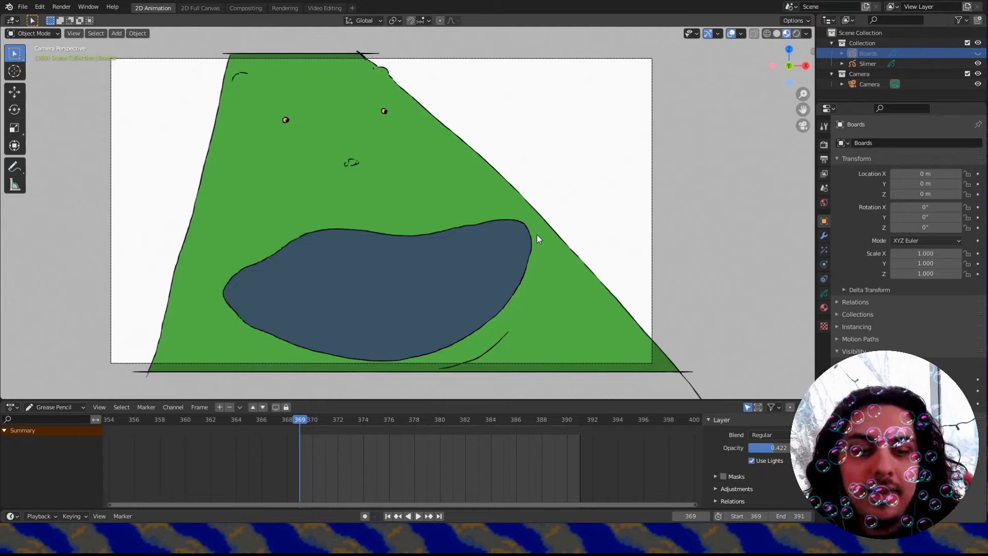
{"action": "key", "text": "ctrl+s"}
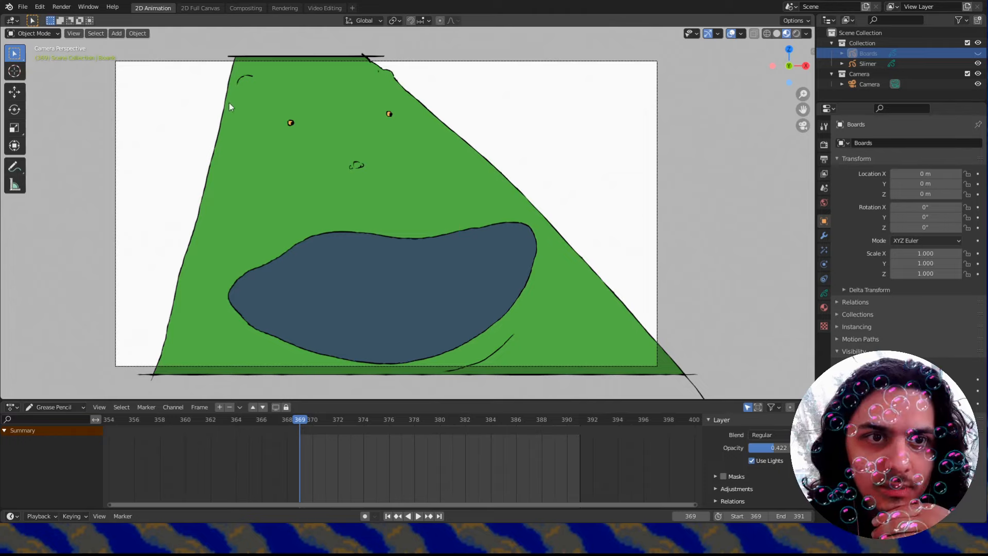
Create a new 2D Animation file and enable compositing nodes in its Compositing workspace.
{"action": "left_click", "coordinate": [23, 6]}
{"action": "mouse_move", "coordinate": [36, 19]}
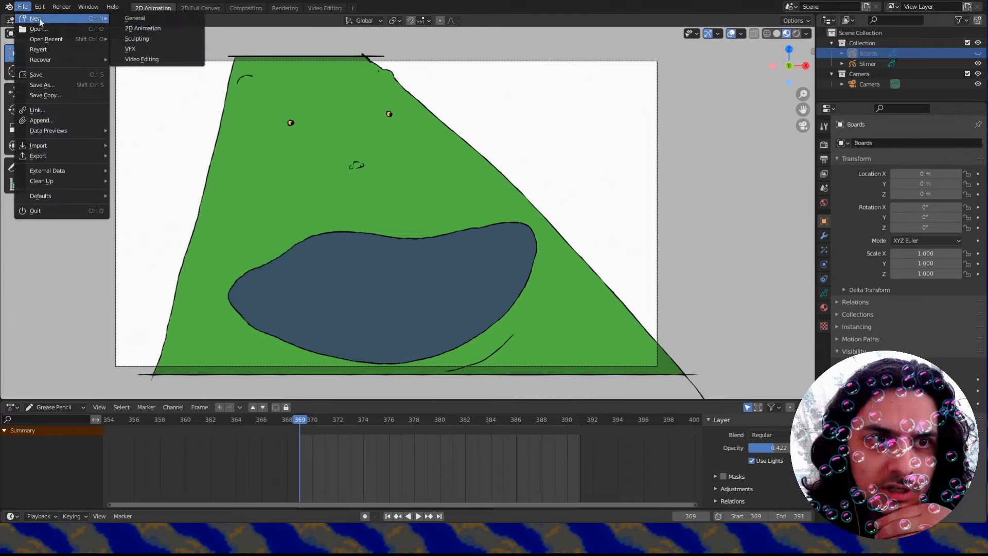
{"action": "left_click", "coordinate": [148, 29]}
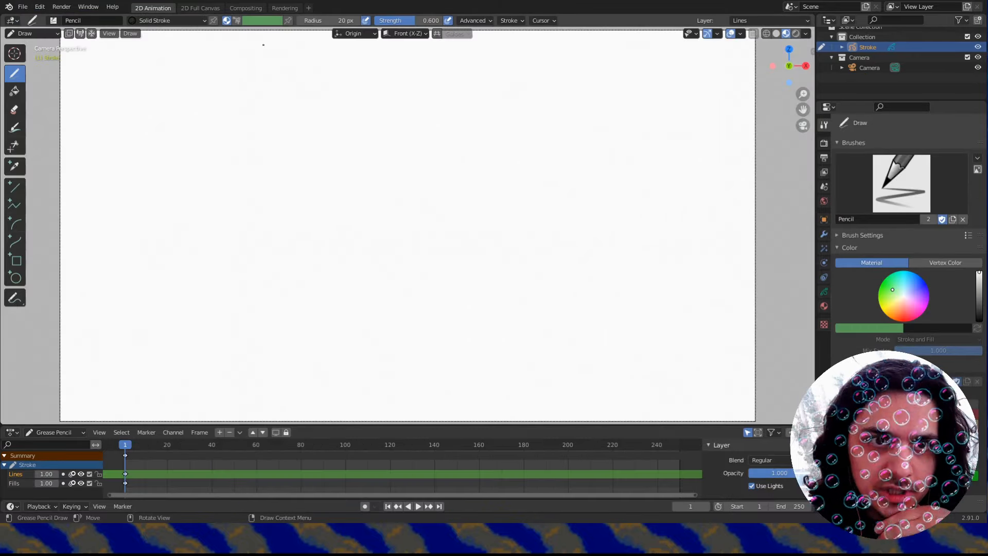
{"action": "left_click", "coordinate": [246, 9]}
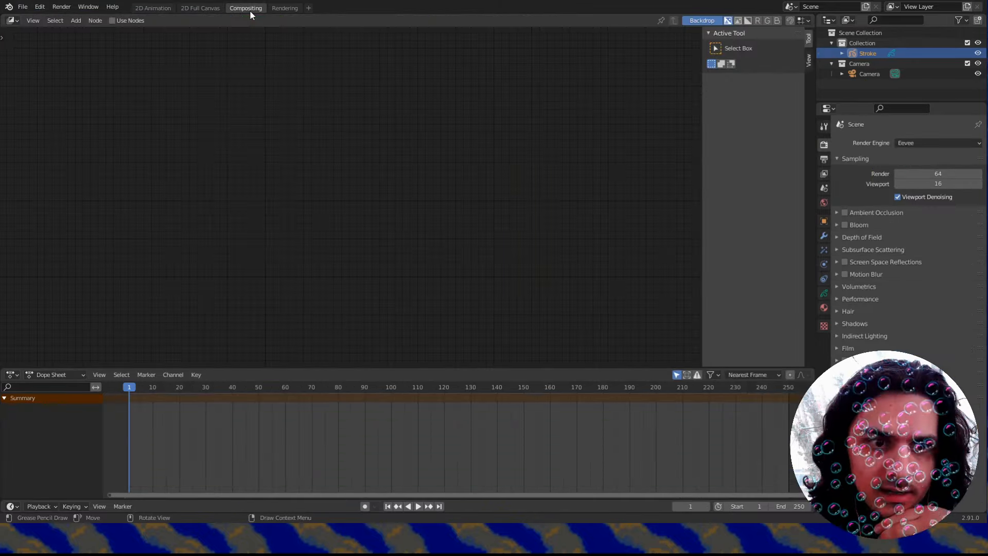
{"action": "left_click", "coordinate": [132, 20]}
{"action": "key", "text": "Home"}
Spread the Render Layers and Composite nodes apart and delete the Render Layers node.
{"action": "left_click", "coordinate": [323, 126]}
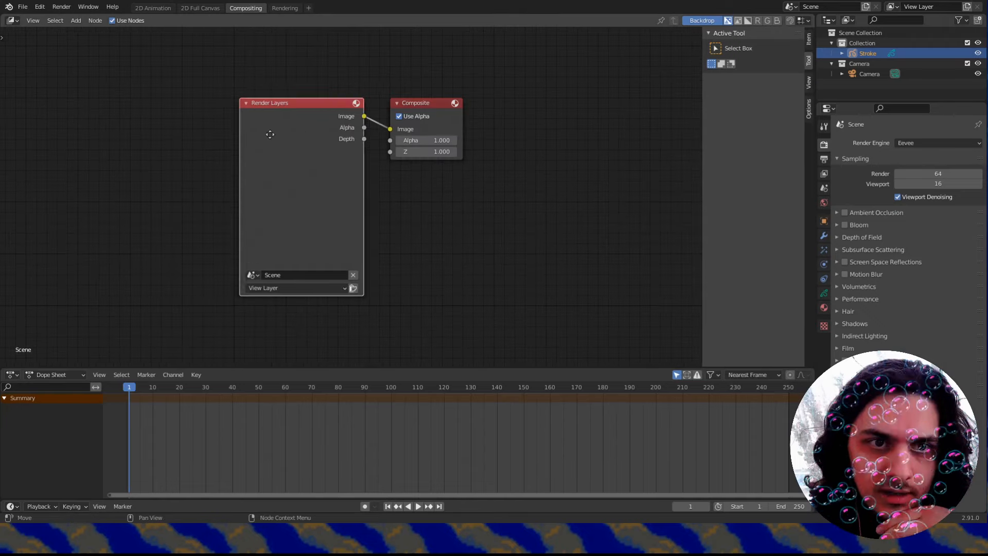
{"action": "left_click_drag", "start_coordinate": [270, 135], "coordinate": [171, 122]}
{"action": "left_click_drag", "start_coordinate": [434, 104], "coordinate": [581, 163]}
{"action": "left_click", "coordinate": [176, 135]}
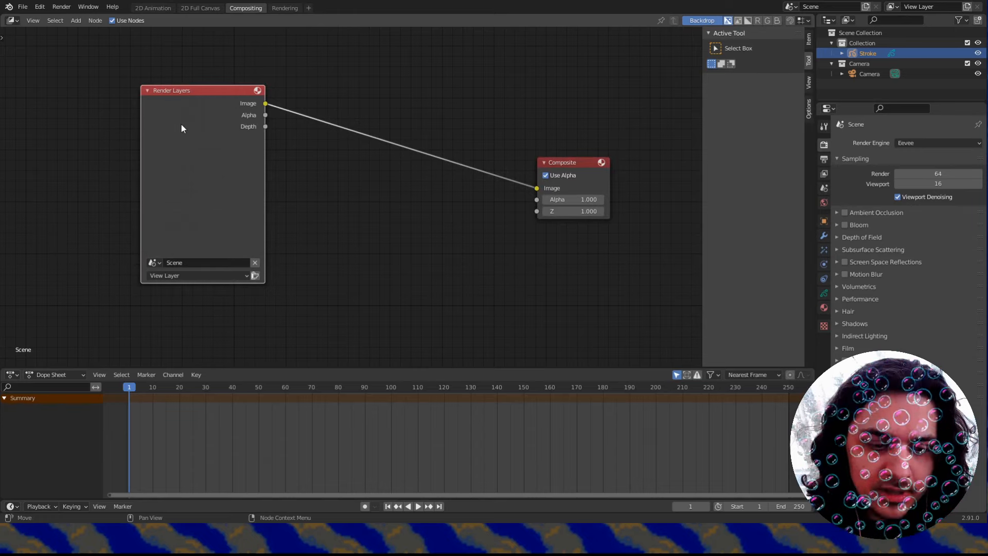
{"action": "key", "text": "x"}
Add an Image input node and load the rendered PNG sequence from D:\Renders\Hotdog\ starting at frame0001.png.
{"action": "left_click", "coordinate": [76, 20]}
{"action": "mouse_move", "coordinate": [93, 48]}
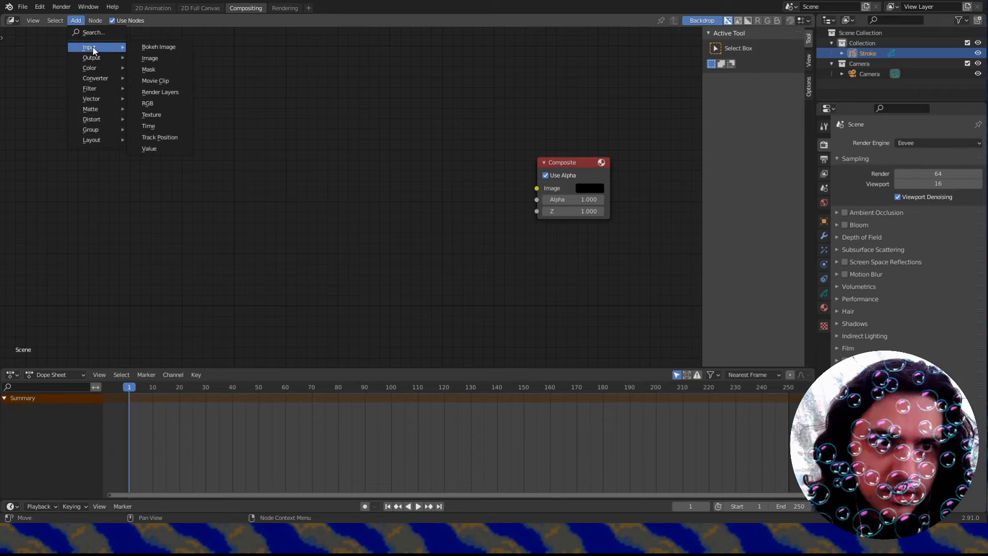
{"action": "left_click", "coordinate": [152, 62]}
{"action": "left_click", "coordinate": [203, 137]}
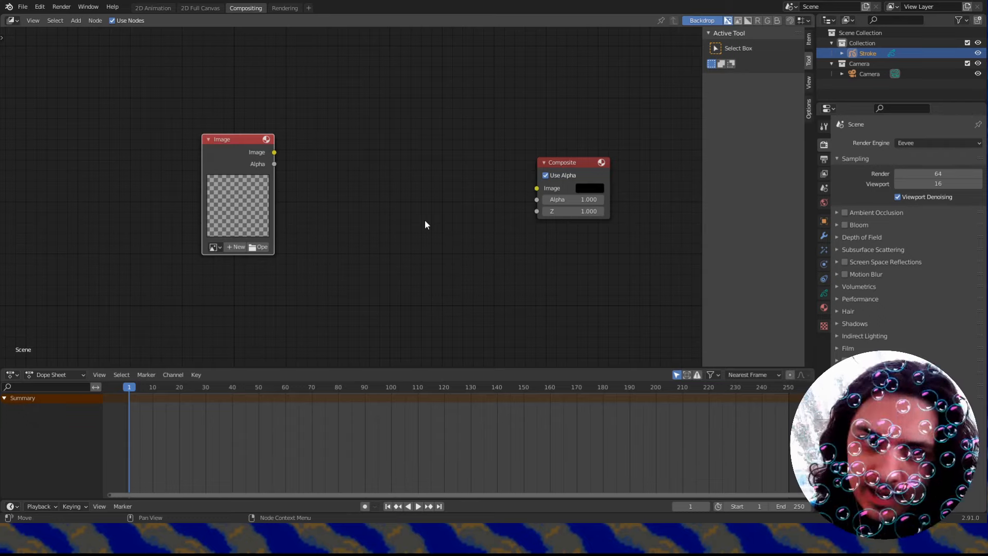
{"action": "left_click_drag", "start_coordinate": [218, 151], "coordinate": [203, 125]}
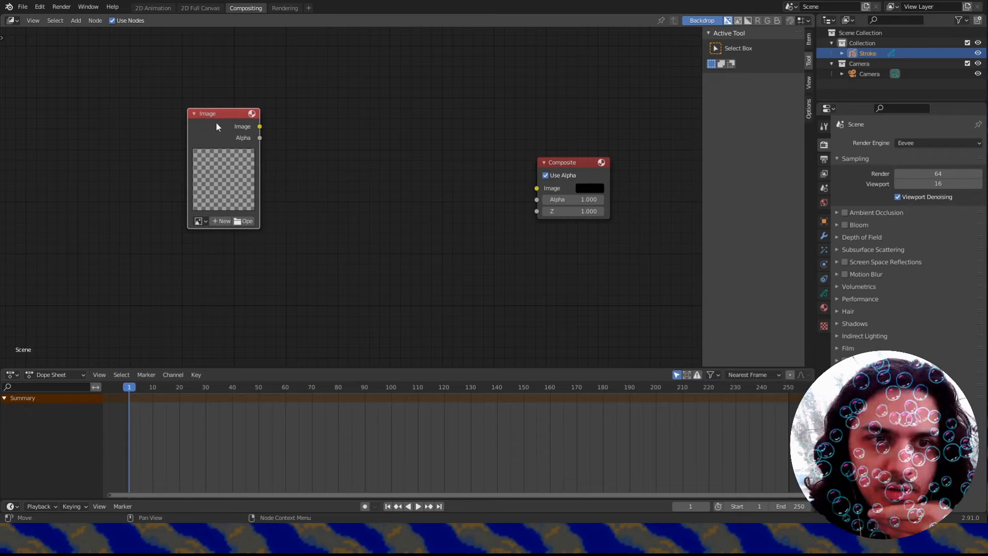
{"action": "left_click", "coordinate": [249, 222]}
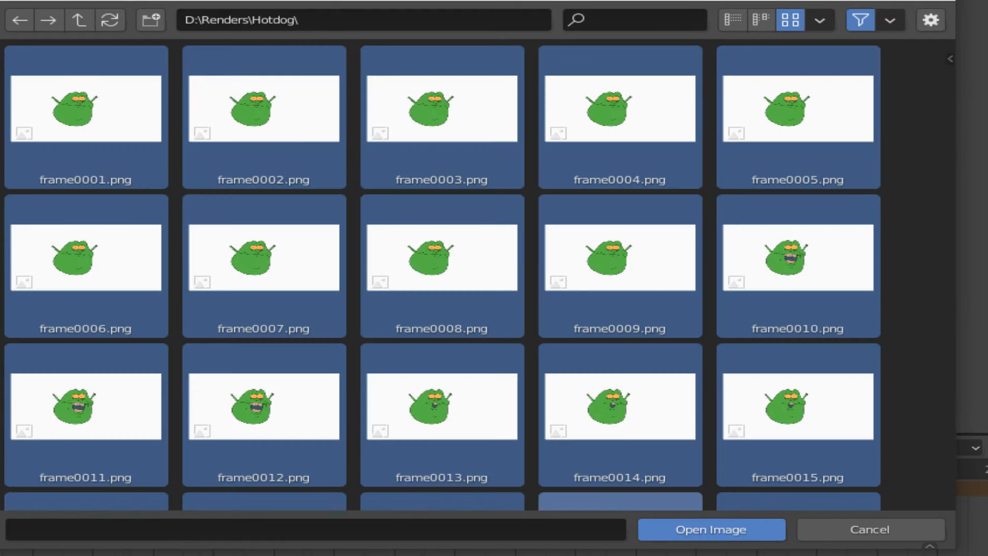
{"action": "key", "text": "Return"}
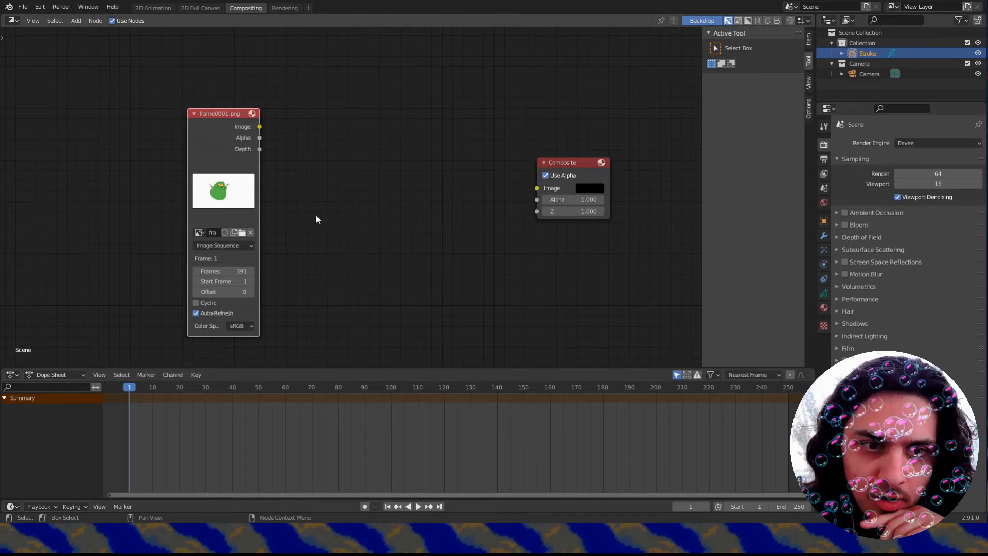
{"action": "mouse_move", "coordinate": [208, 123]}
{"action": "left_mouse_down"}
{"action": "mouse_move", "coordinate": [219, 107]}
{"action": "mouse_move", "coordinate": [214, 126]}
{"action": "left_mouse_up"}
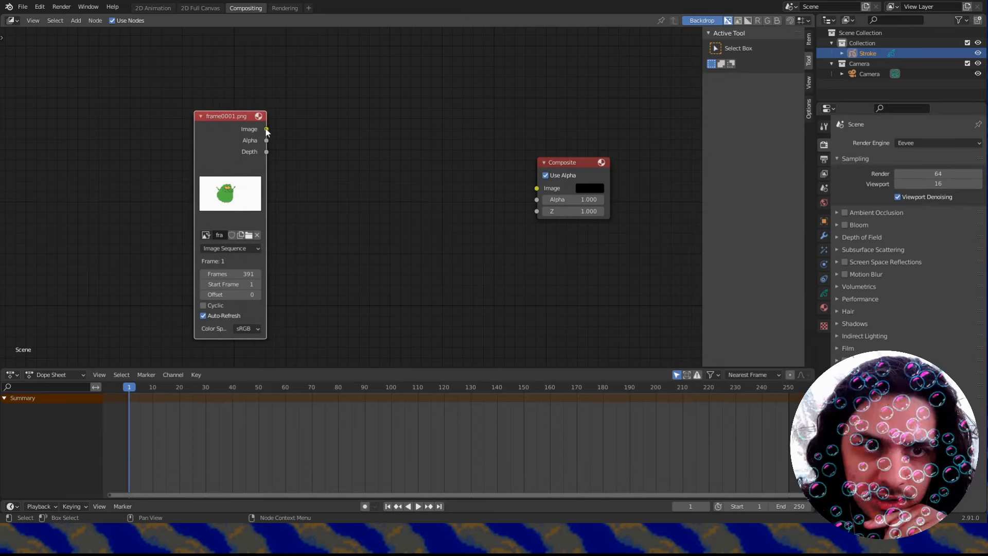
Link the image sequence's Image output to the Composite node and to a new Viewer node below it.
{"action": "left_click_drag", "start_coordinate": [266, 129], "coordinate": [541, 185]}
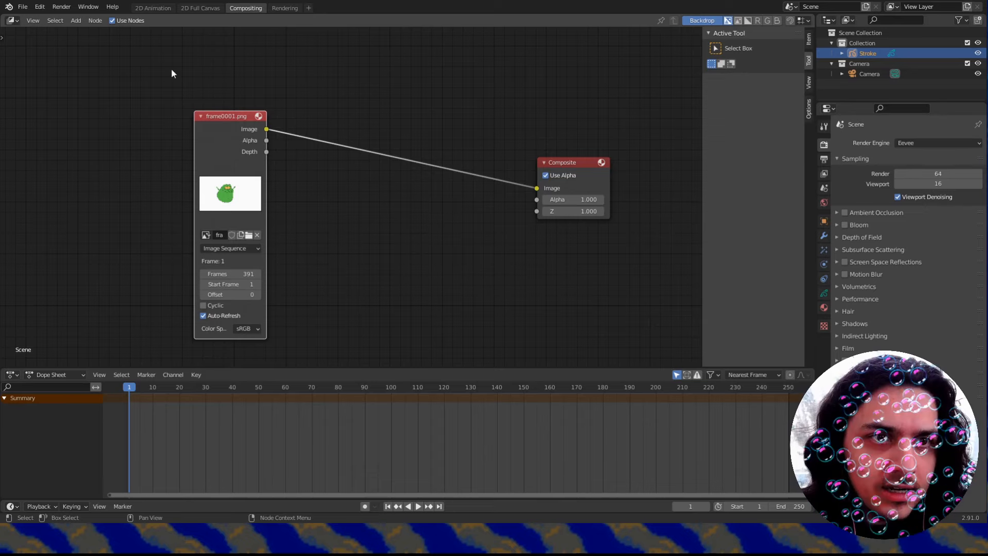
{"action": "left_click", "coordinate": [93, 21]}
{"action": "mouse_move", "coordinate": [75, 21]}
{"action": "mouse_move", "coordinate": [96, 61]}
{"action": "left_click", "coordinate": [150, 102]}
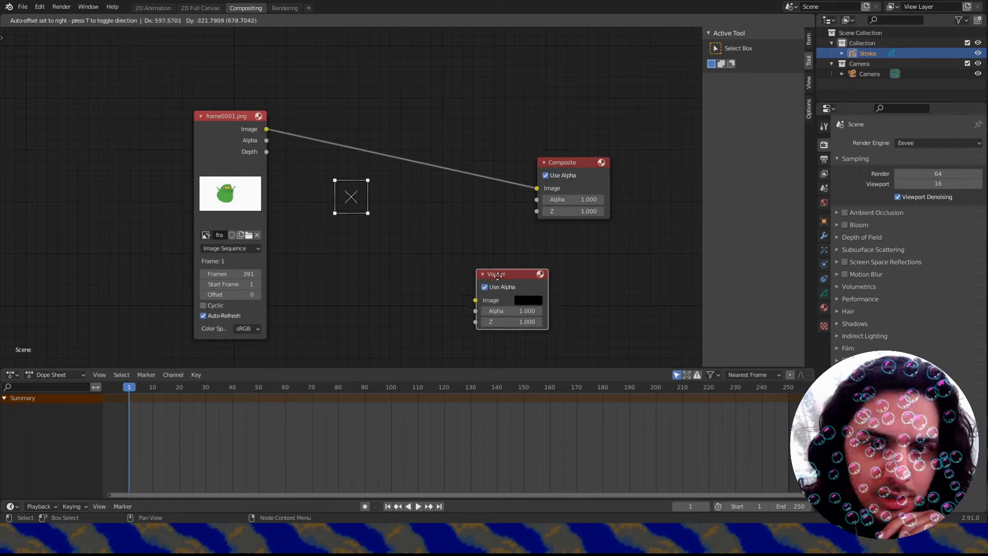
{"action": "left_click_drag", "start_coordinate": [266, 129], "coordinate": [538, 264]}
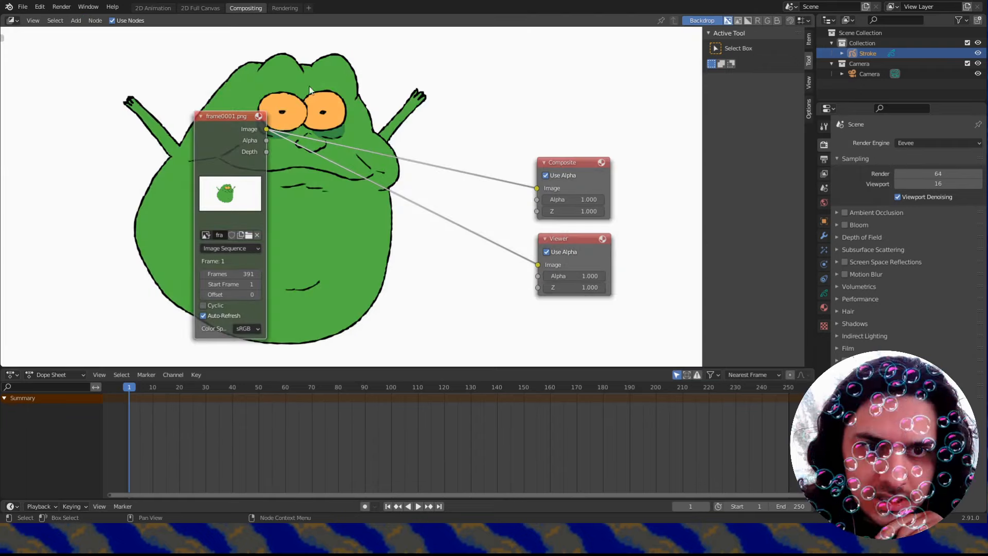
Shrink the compositor backdrop until the whole frame fits, and move the image sequence node clear of Slimer.
{"action": "middle_click_drag", "start_coordinate": [395, 152], "coordinate": [372, 137]}
{"action": "scroll", "coordinate": [372, 137], "scroll_direction": "up", "scroll_amount": 2}
{"action": "scroll", "coordinate": [372, 136], "scroll_direction": "down", "scroll_amount": 2}
{"action": "middle_click_drag", "start_coordinate": [370, 189], "coordinate": [360, 178]}
{"action": "scroll", "coordinate": [380, 242], "scroll_direction": "up", "scroll_amount": 2}
{"action": "scroll", "coordinate": [373, 225], "scroll_direction": "down", "scroll_amount": 3}
{"action": "scroll", "coordinate": [372, 226], "scroll_direction": "up", "scroll_amount": 3}
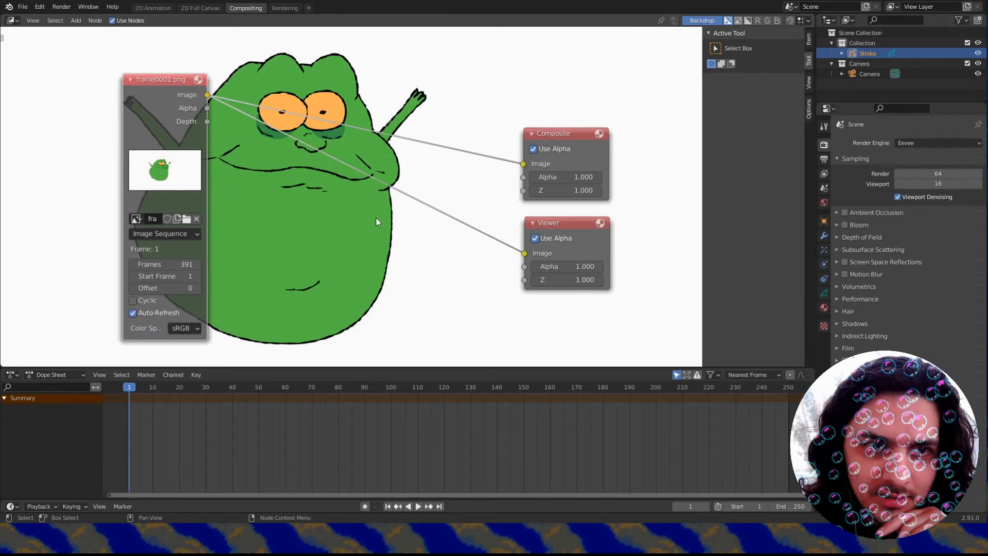
{"action": "scroll", "coordinate": [370, 205], "scroll_direction": "down", "scroll_amount": 1}
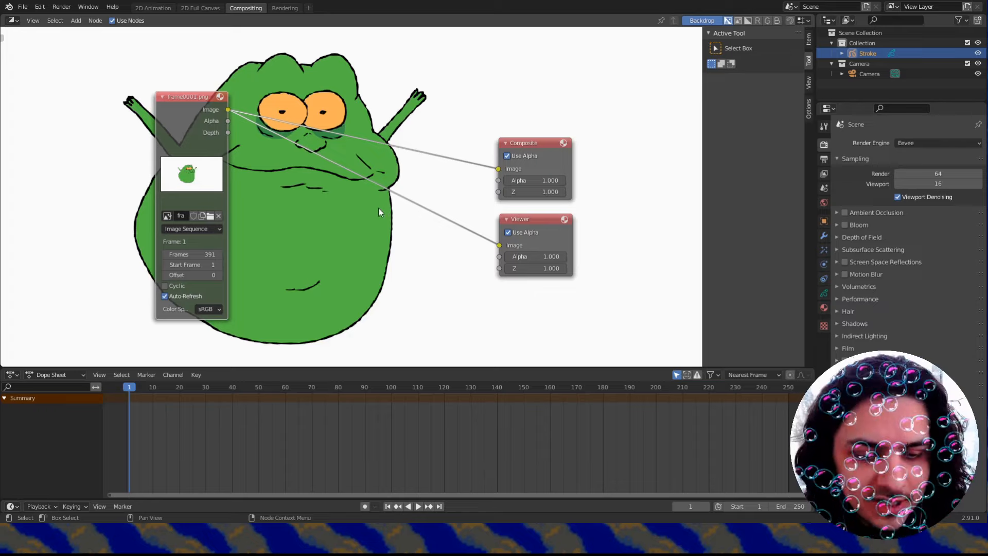
{"action": "key", "text": "v"}
{"action": "key", "text": "v"}
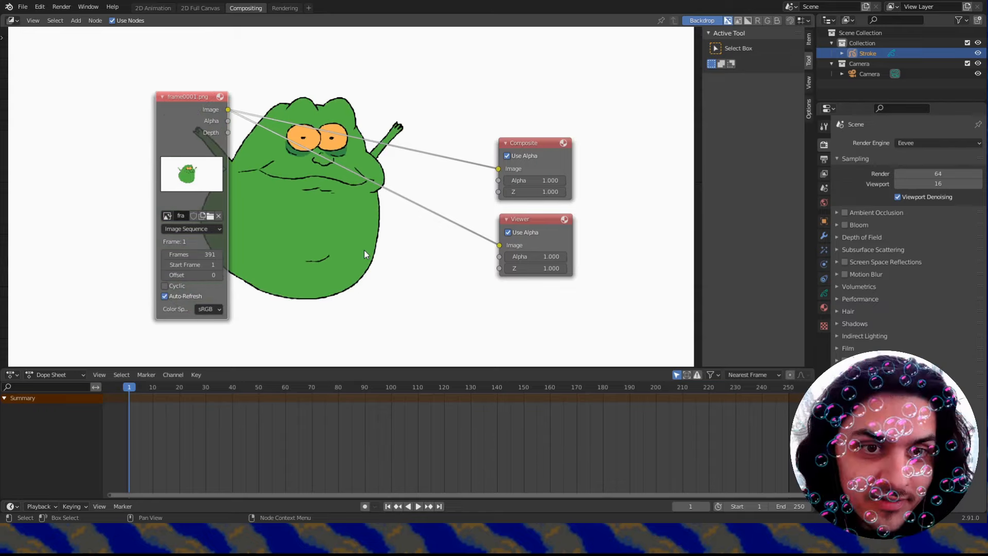
{"action": "key", "text": "v"}
{"action": "key", "text": "alt+v"}
{"action": "key", "text": "alt+v"}
{"action": "key", "text": "v"}
{"action": "key", "text": "v"}
{"action": "key", "text": "v"}
{"action": "key", "text": "alt+v"}
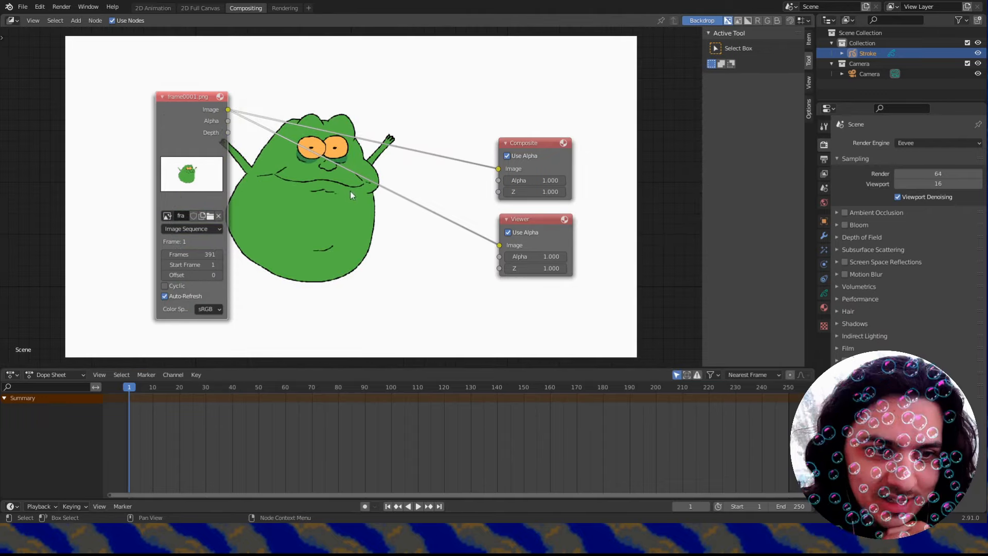
{"action": "left_click_drag", "start_coordinate": [186, 110], "coordinate": [125, 102]}
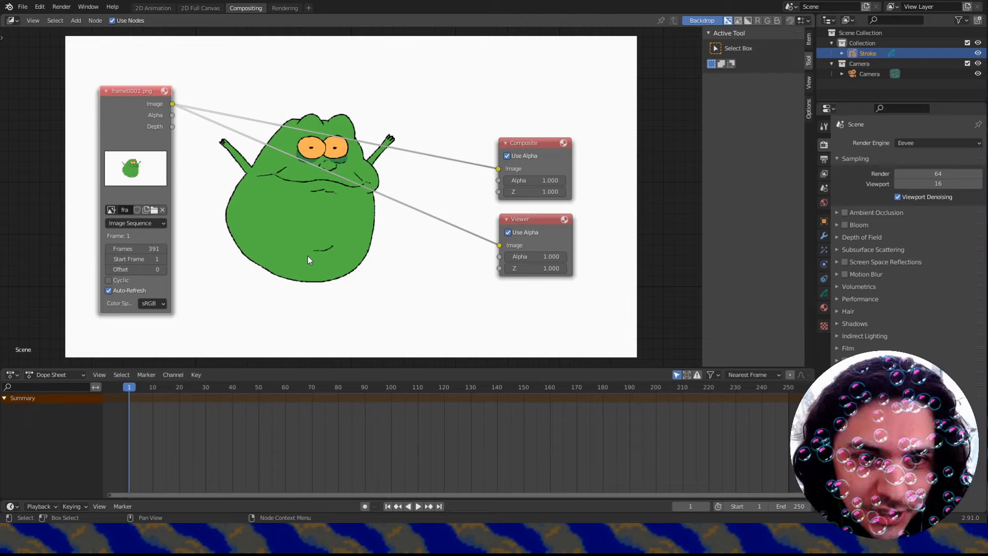
Add a Blur filter node and route the image sequence through it into the Viewer node.
{"action": "left_click", "coordinate": [75, 20]}
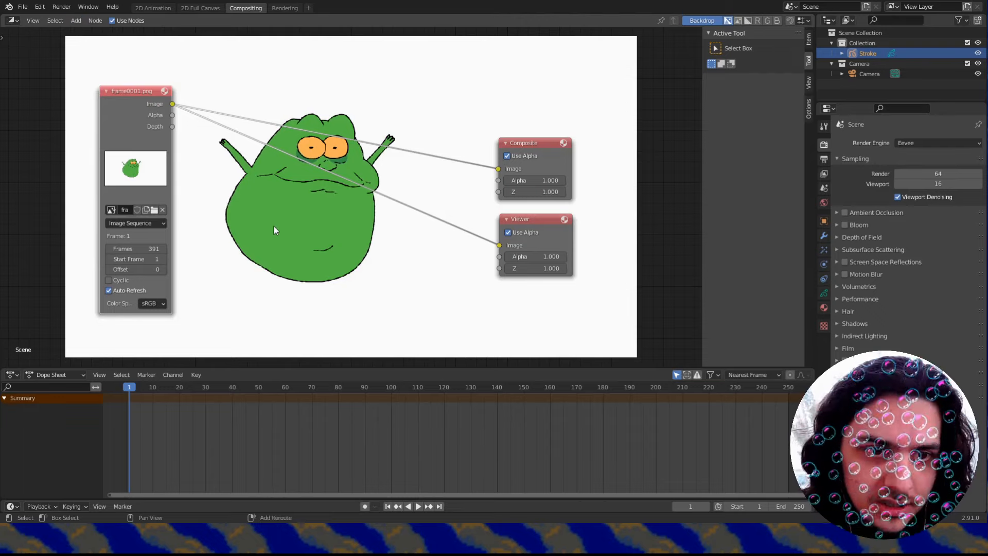
{"action": "key", "text": "shift+a"}
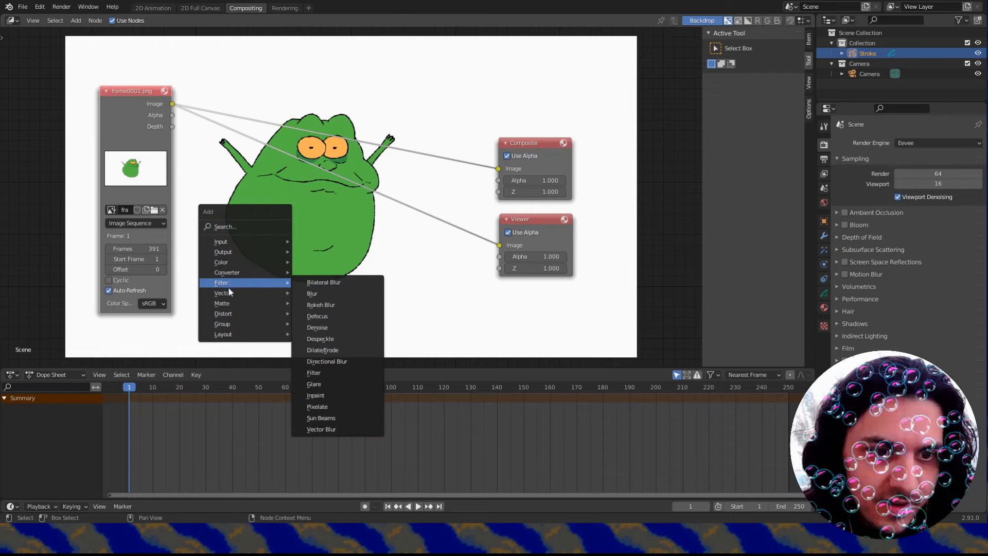
{"action": "mouse_move", "coordinate": [226, 295]}
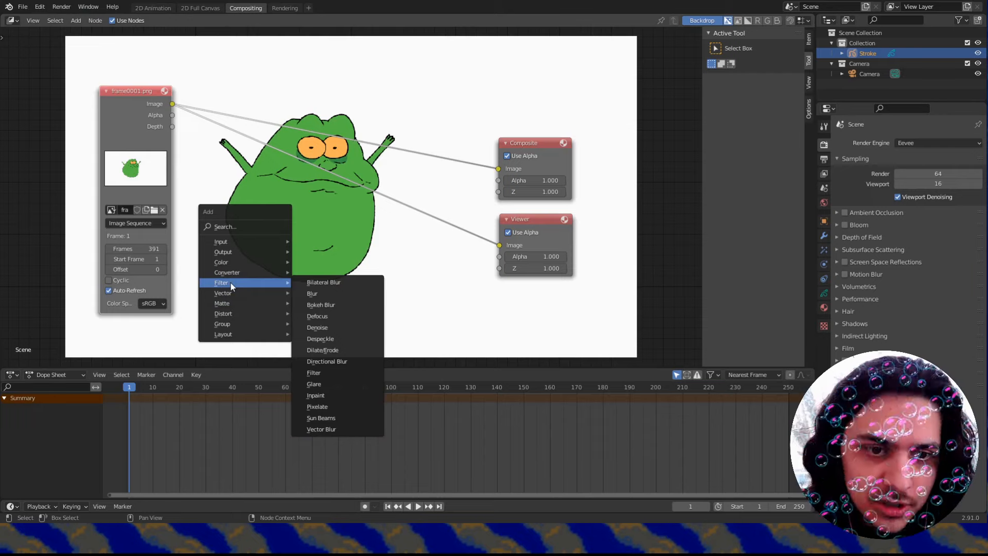
{"action": "left_click", "coordinate": [310, 293]}
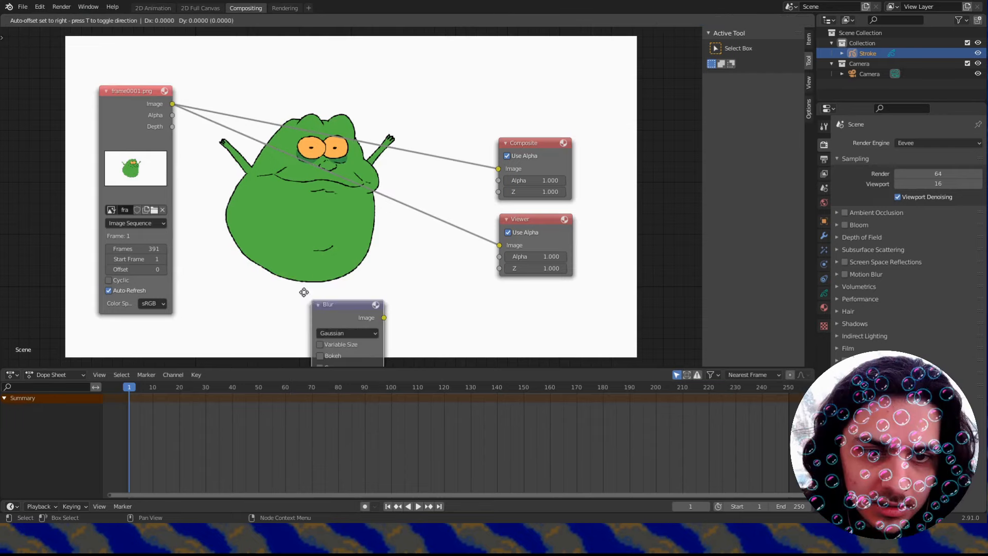
{"action": "left_click", "coordinate": [241, 198]}
{"action": "left_click_drag", "start_coordinate": [172, 103], "coordinate": [236, 326]}
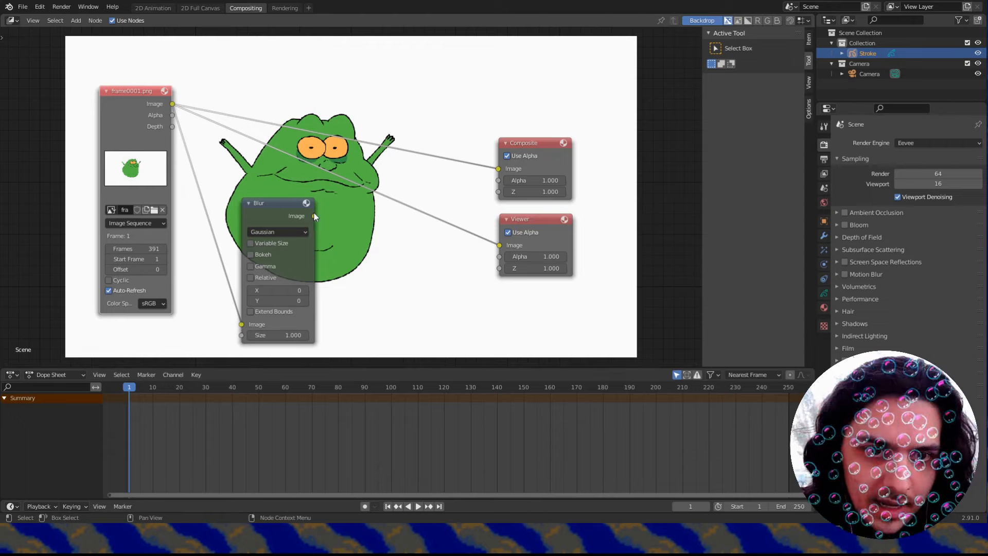
{"action": "left_click_drag", "start_coordinate": [314, 216], "coordinate": [499, 245]}
{"action": "left_click_drag", "start_coordinate": [275, 206], "coordinate": [271, 203]}
Set the Blur node's X and Y size to 10.
{"action": "left_click", "coordinate": [272, 286]}
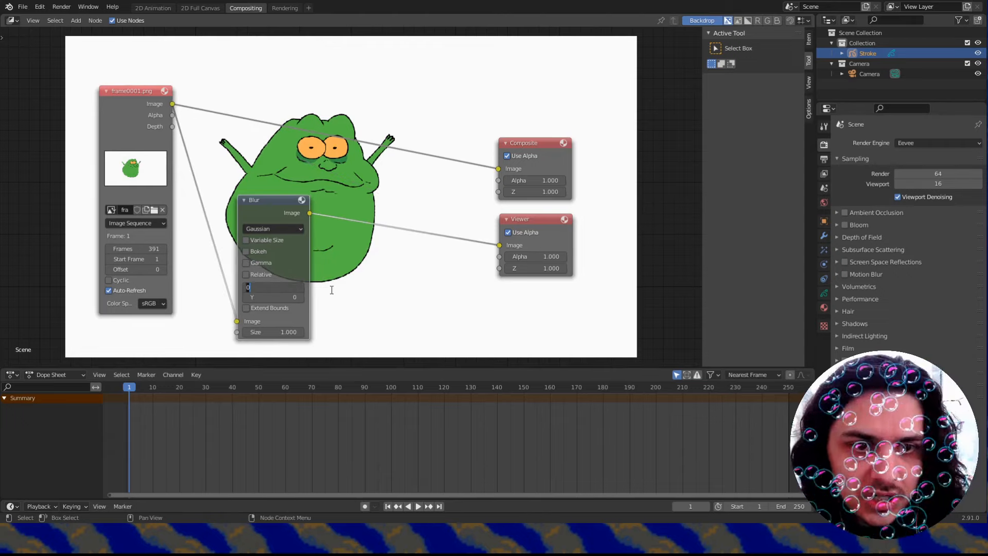
{"action": "type", "text": "10"}
{"action": "key", "text": "Return"}
{"action": "left_click", "coordinate": [294, 298]}
{"action": "type", "text": "10"}
{"action": "key", "text": "Return"}
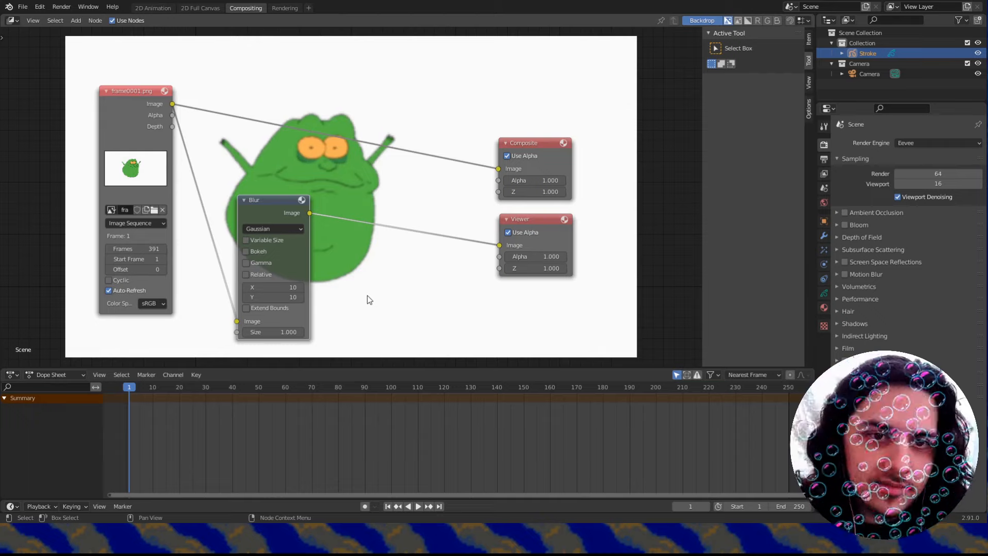
Set the Blur node's X and Y size to 20.
{"action": "left_click", "coordinate": [298, 286]}
{"action": "type", "text": "20"}
{"action": "key", "text": "Tab"}
{"action": "type", "text": "20"}
{"action": "key", "text": "Return"}
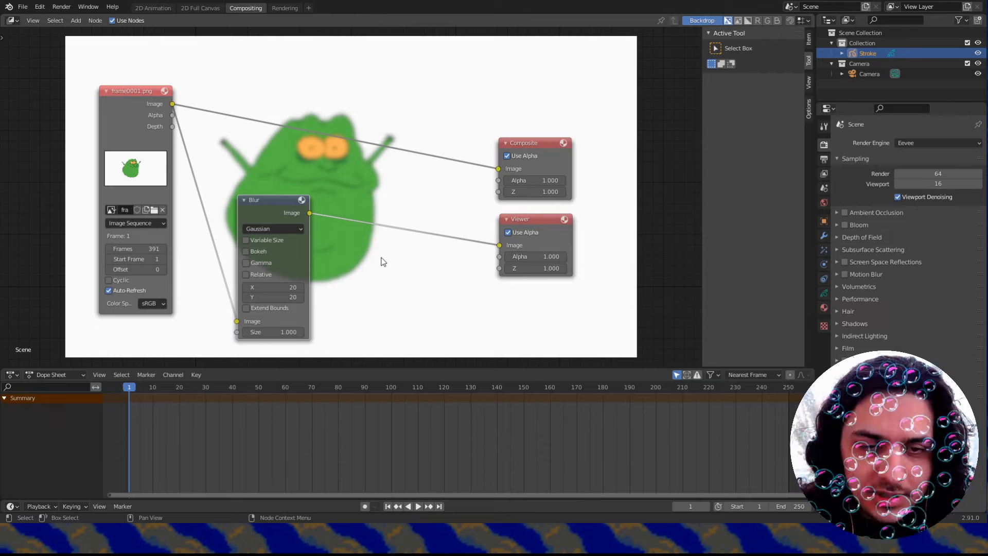
Insert a Mix color node before the Viewer, combining the original image as first input with the blurred image as second.
{"action": "key", "text": "shift+a"}
{"action": "mouse_move", "coordinate": [365, 234]}
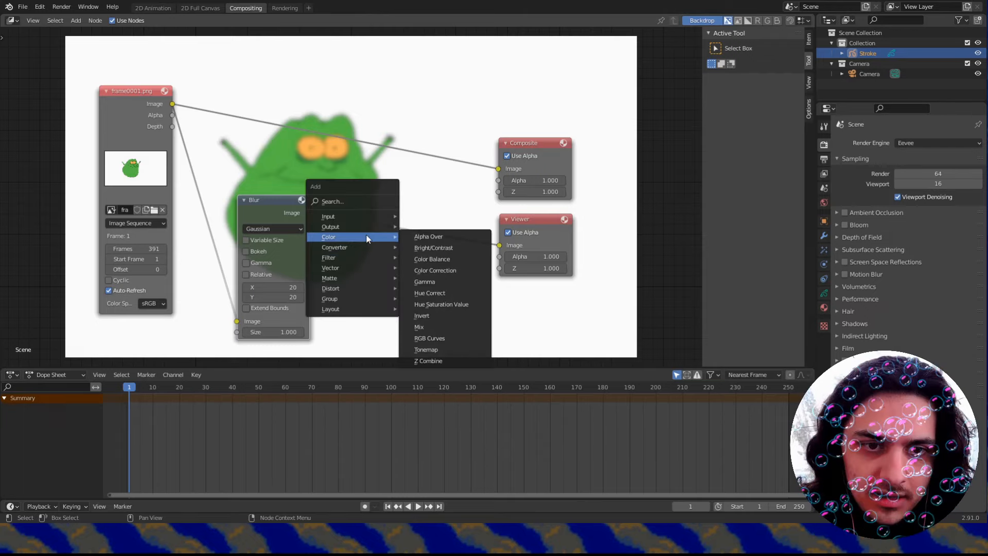
{"action": "left_click", "coordinate": [426, 327]}
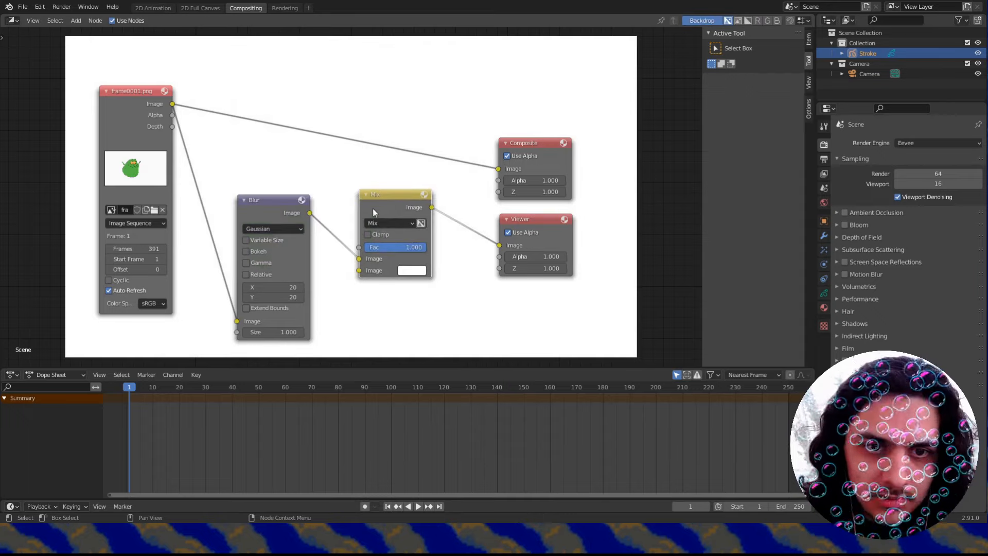
{"action": "left_click", "coordinate": [375, 104]}
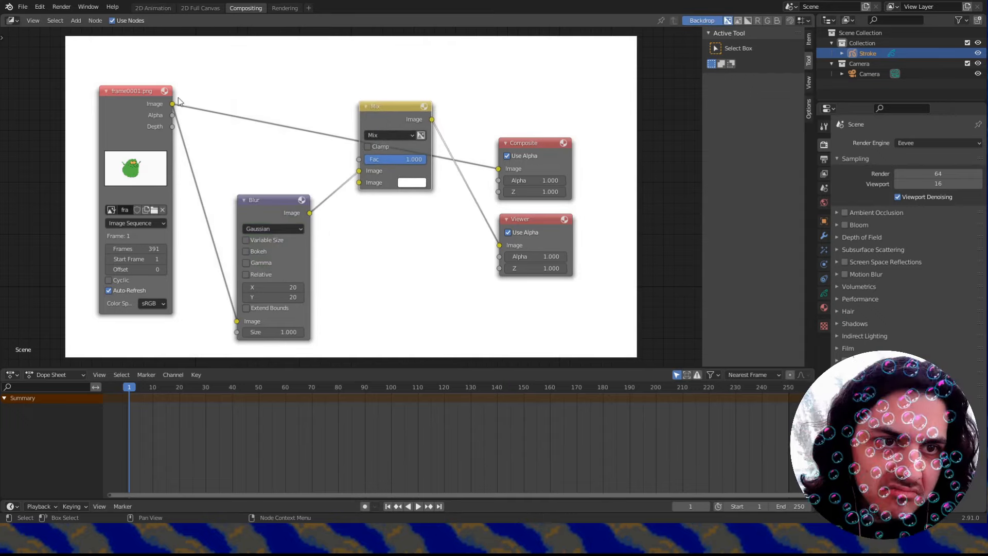
{"action": "left_click_drag", "start_coordinate": [173, 105], "coordinate": [359, 167]}
{"action": "left_click_drag", "start_coordinate": [285, 200], "coordinate": [283, 208]}
{"action": "left_click_drag", "start_coordinate": [383, 131], "coordinate": [381, 203]}
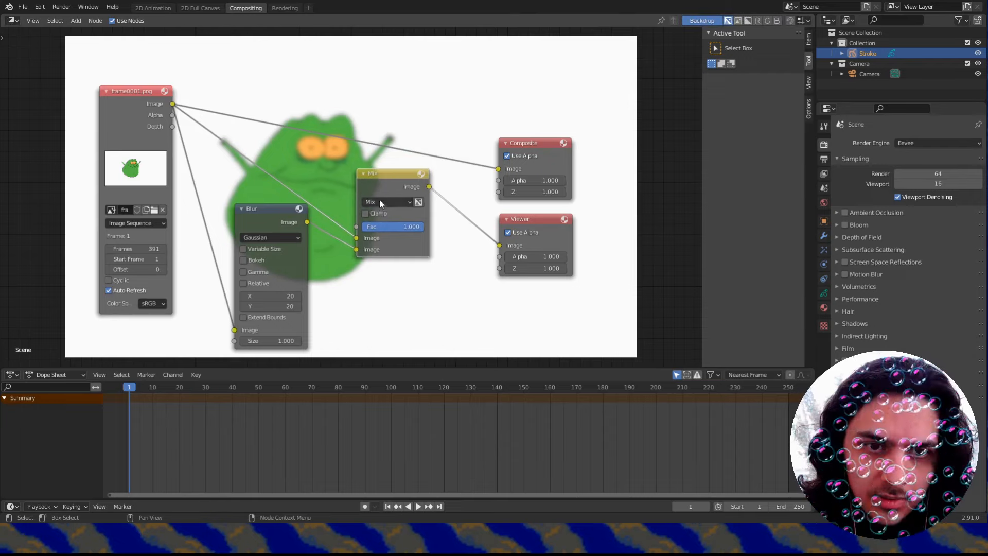
Set the Mix node's blending mode to Overlay and connect its output to the Composite node's image input.
{"action": "left_click", "coordinate": [380, 201]}
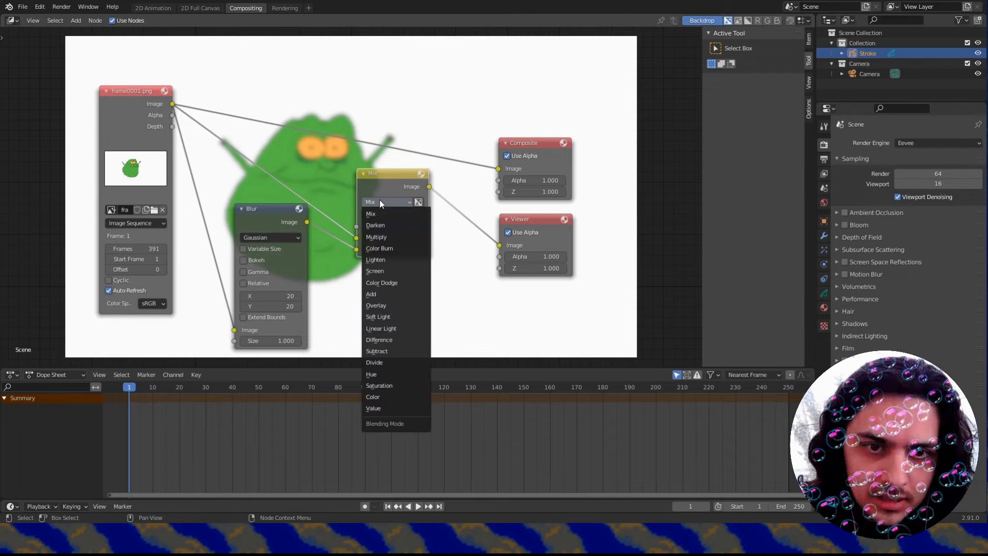
{"action": "left_click", "coordinate": [391, 305]}
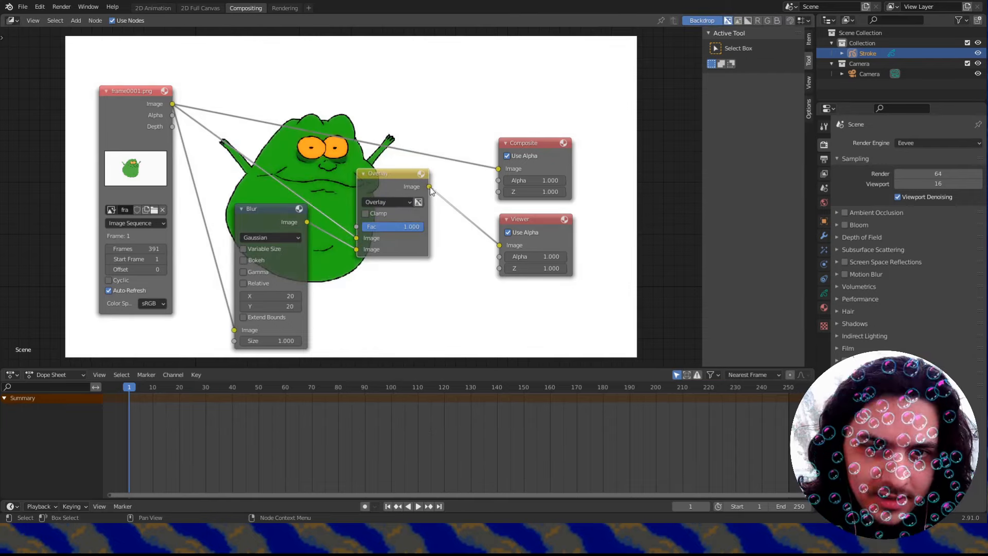
{"action": "left_click_drag", "start_coordinate": [429, 187], "coordinate": [518, 155]}
{"action": "key", "text": "Escape"}
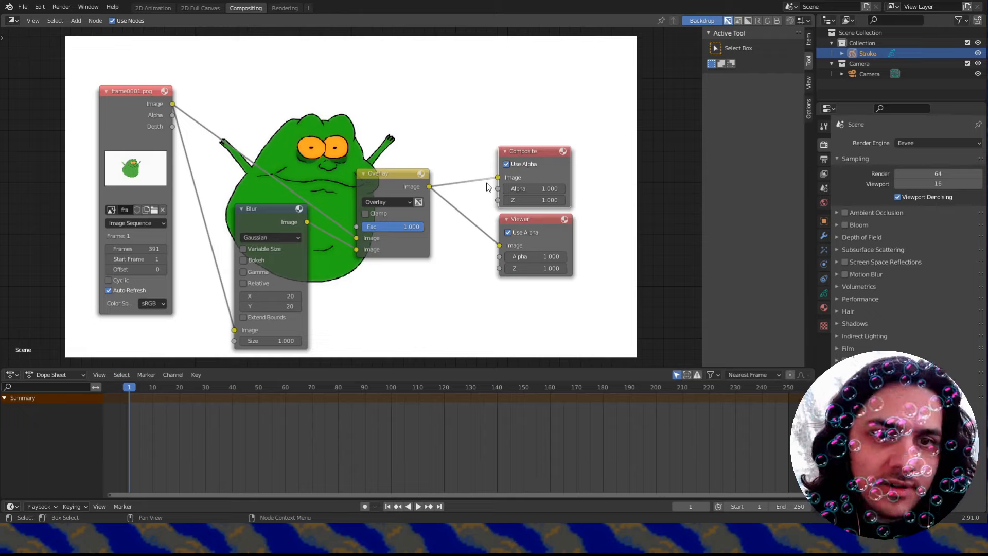
Spread the Overlay node apart from the Composite and Viewer nodes to make room between them.
{"action": "left_click_drag", "start_coordinate": [385, 177], "coordinate": [380, 189]}
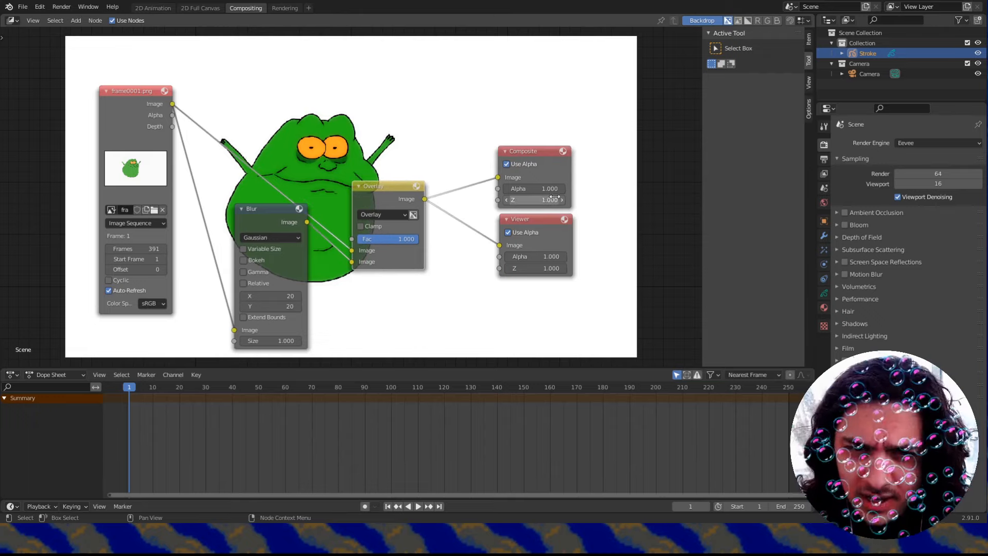
{"action": "left_click_drag", "start_coordinate": [504, 216], "coordinate": [584, 204]}
{"action": "left_click_drag", "start_coordinate": [526, 151], "coordinate": [612, 150]}
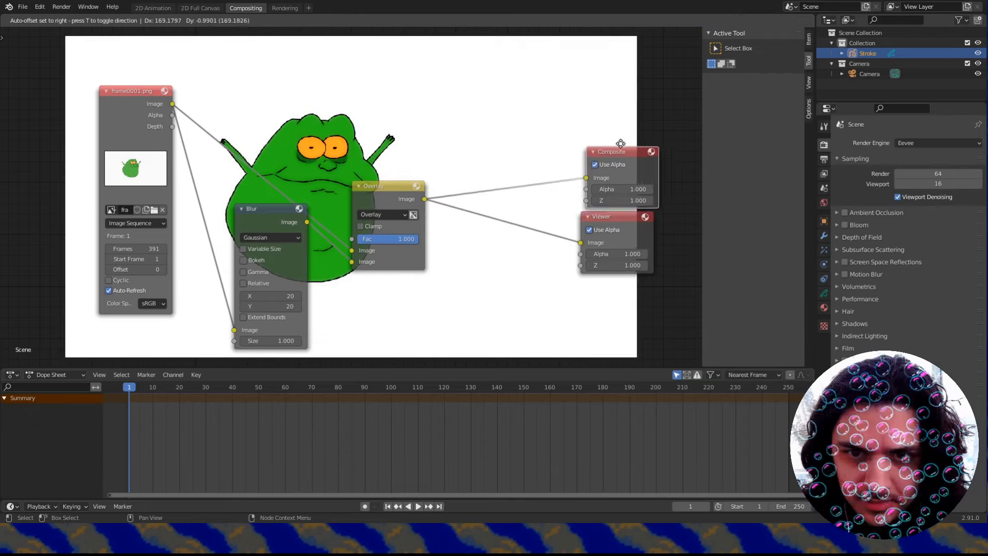
{"action": "left_click_drag", "start_coordinate": [411, 195], "coordinate": [392, 162]}
Add an RGB Curves node after the Overlay node and feed its output into both the Composite and Viewer nodes.
{"action": "key", "text": "shift+a"}
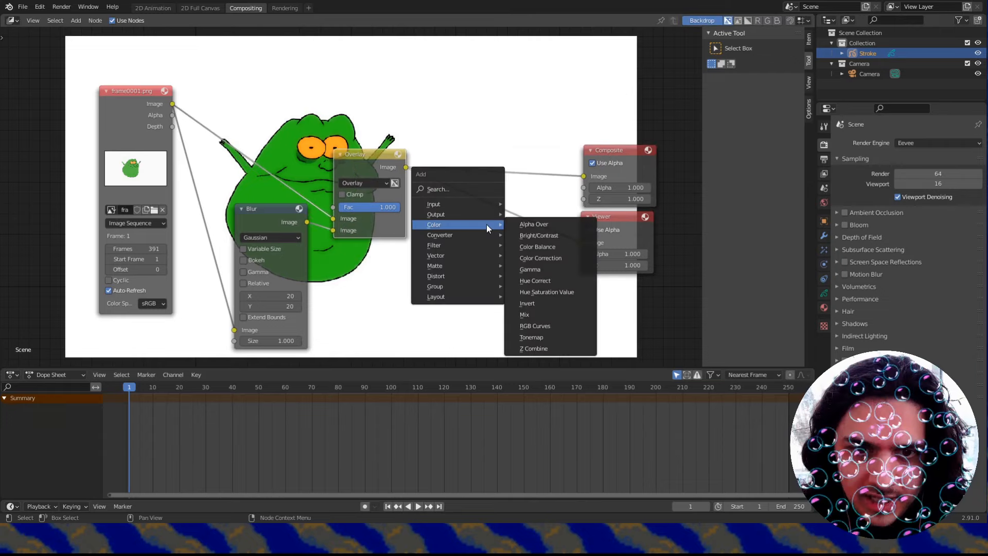
{"action": "mouse_move", "coordinate": [451, 225]}
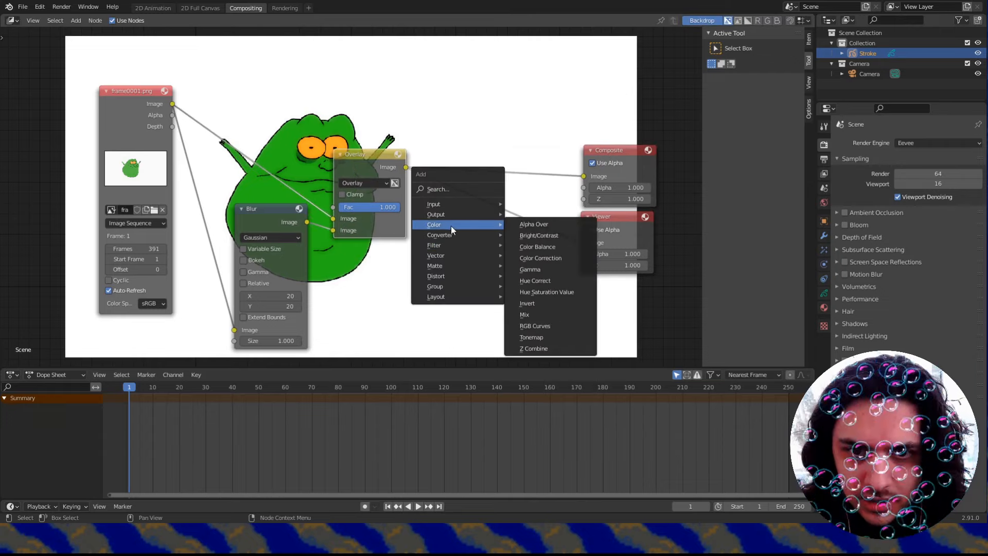
{"action": "left_click", "coordinate": [534, 325]}
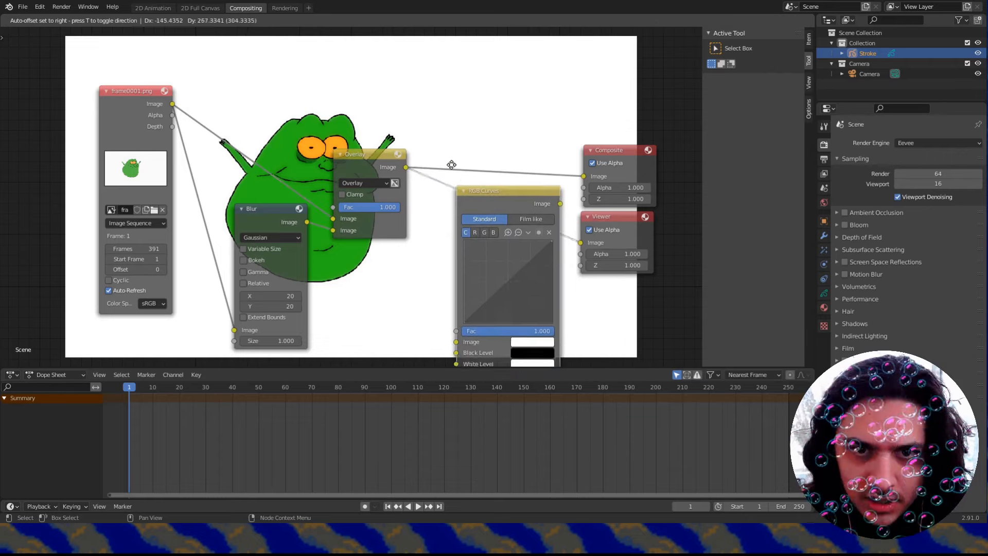
{"action": "left_click", "coordinate": [450, 112]}
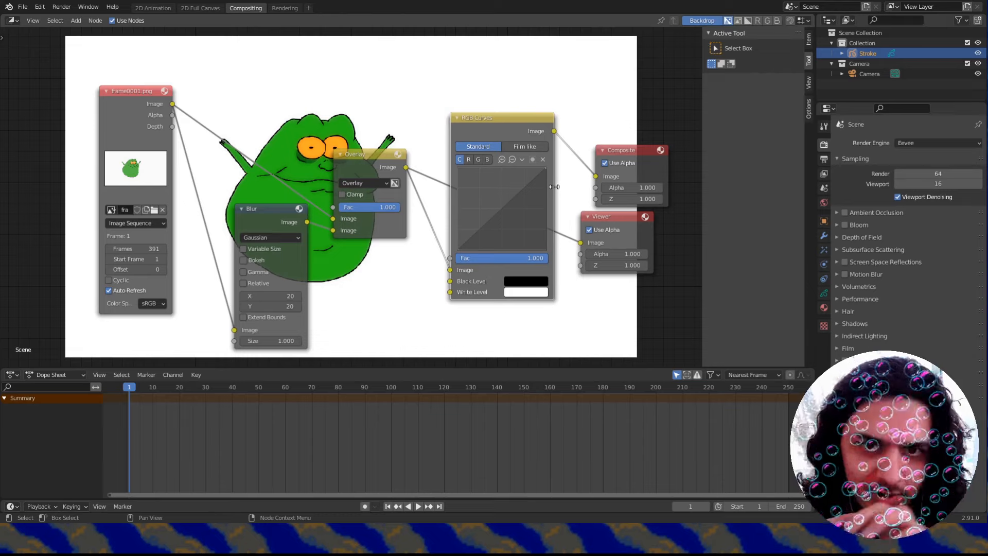
{"action": "left_click_drag", "start_coordinate": [554, 131], "coordinate": [581, 242]}
{"action": "left_click_drag", "start_coordinate": [499, 126], "coordinate": [496, 134]}
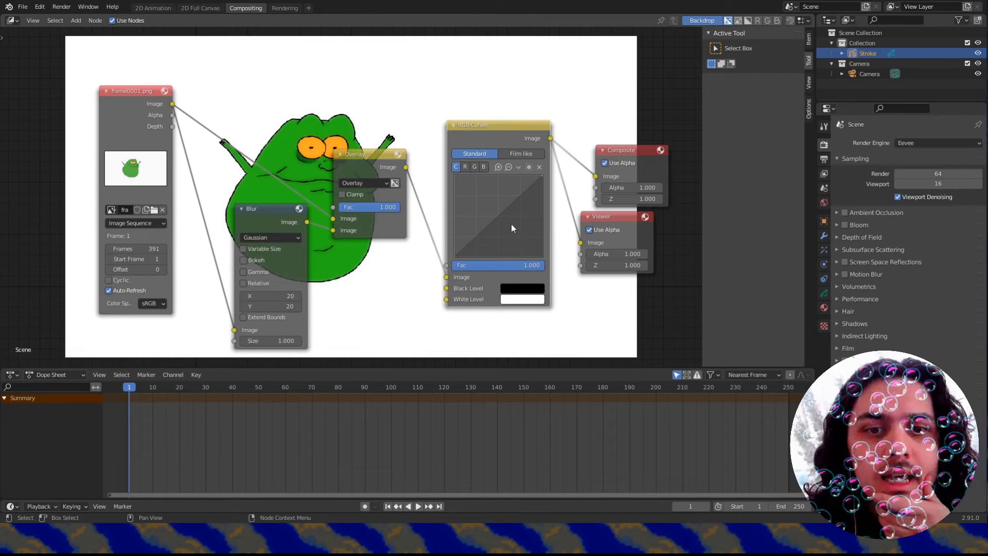
Shape the combined RGB curve into an S with points at about X 0.294, Y 0.175 and X 0.606, Y 0.781.
{"action": "left_click_drag", "start_coordinate": [477, 230], "coordinate": [480, 242]}
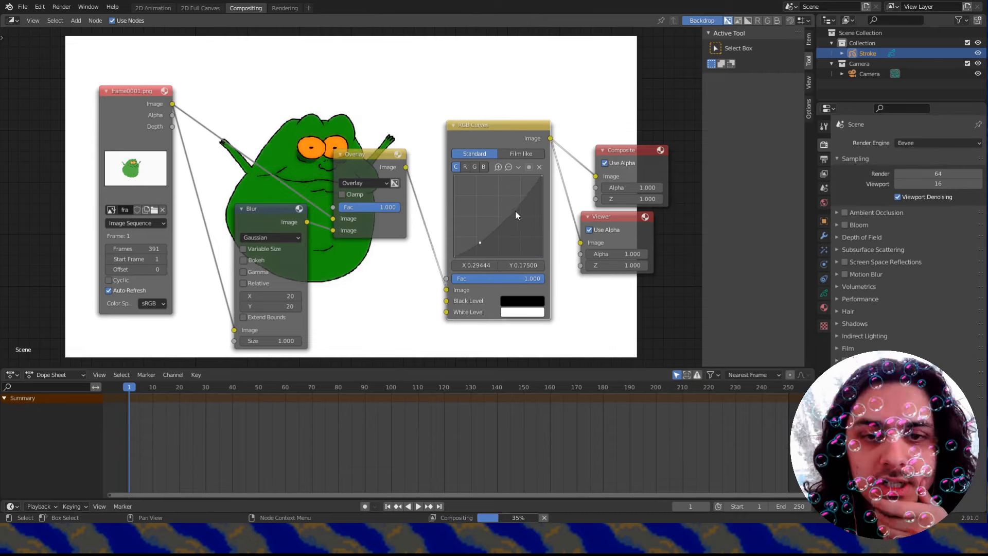
{"action": "left_click_drag", "start_coordinate": [520, 209], "coordinate": [507, 193]}
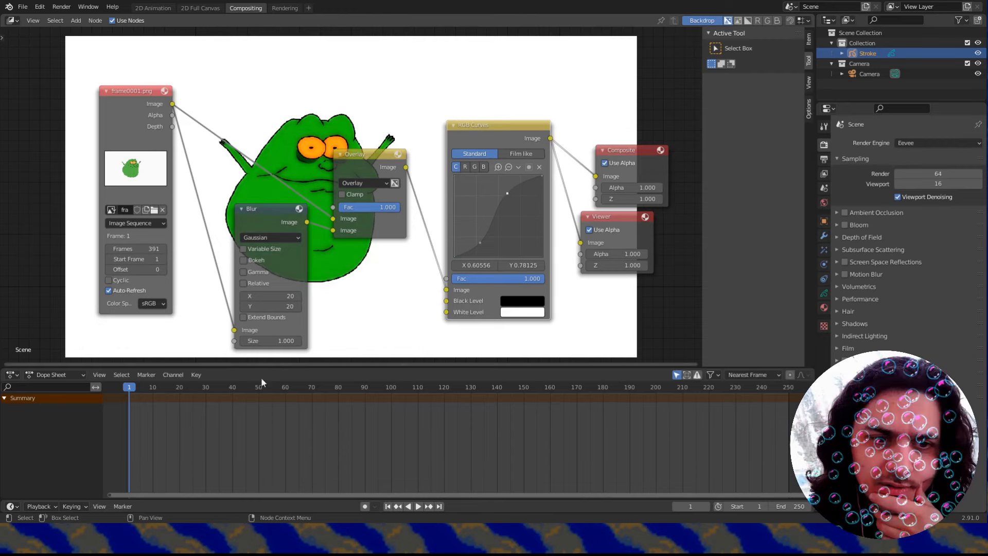
Examine the composited effect at several points of the animation, including frames 33, 136 and 199.
{"action": "left_click", "coordinate": [213, 390]}
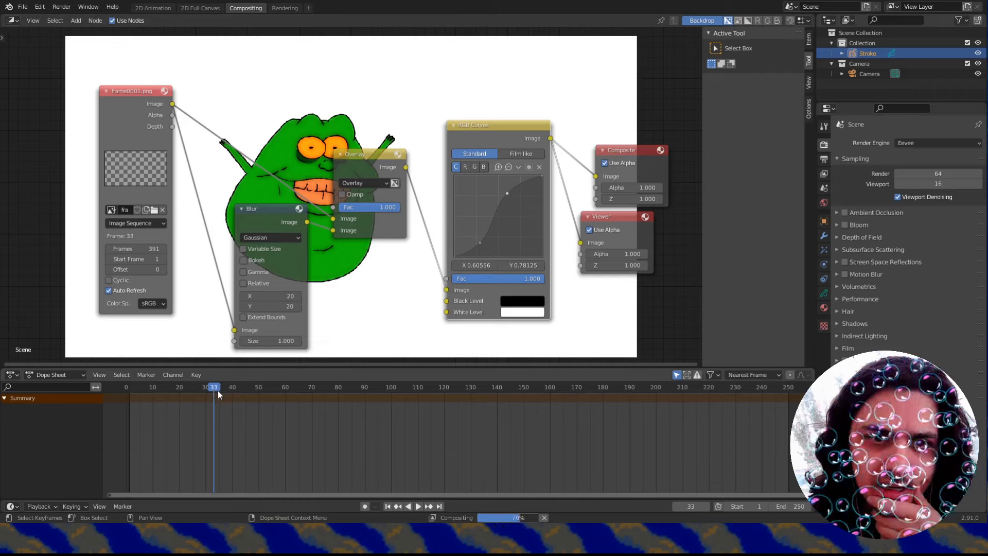
{"action": "left_click", "coordinate": [325, 390]}
{"action": "scroll", "coordinate": [455, 422], "scroll_direction": "down", "scroll_amount": 5}
{"action": "scroll", "coordinate": [454, 422], "scroll_direction": "up", "scroll_amount": 1}
{"action": "middle_click_drag", "start_coordinate": [414, 423], "coordinate": [293, 404]}
{"action": "scroll", "coordinate": [308, 403], "scroll_direction": "down", "scroll_amount": 1}
{"action": "left_click", "coordinate": [354, 387]}
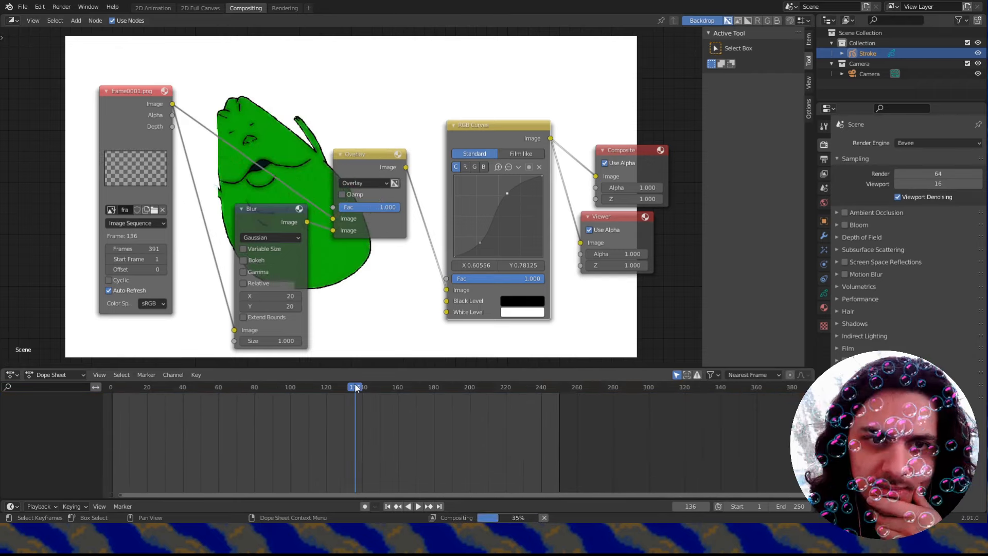
{"action": "left_click", "coordinate": [468, 383]}
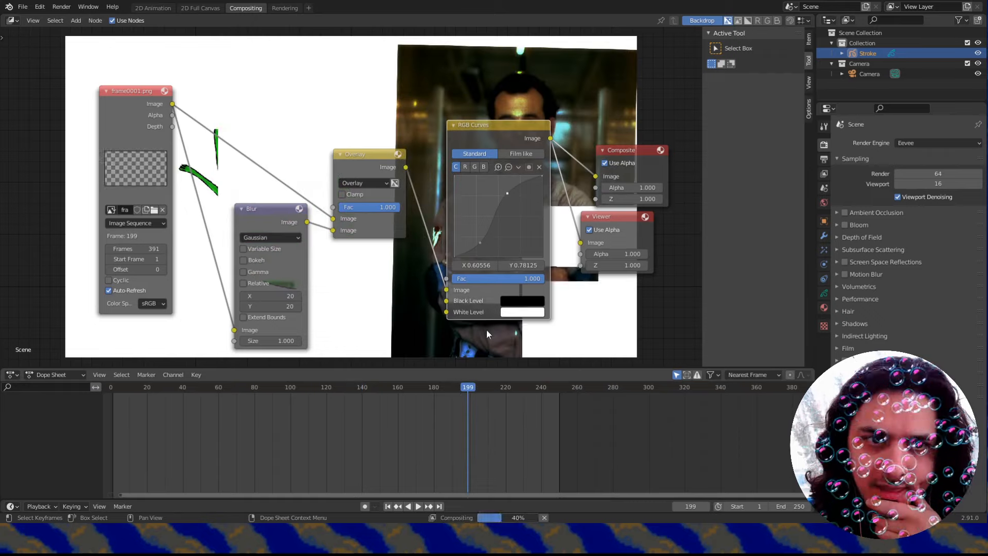
Raise the blue channel curve with a point at about X 0.283, Y 0.713, and check the result at frame 123.
{"action": "middle_click_drag", "start_coordinate": [531, 171], "coordinate": [405, 161]}
{"action": "left_click", "coordinate": [364, 146]}
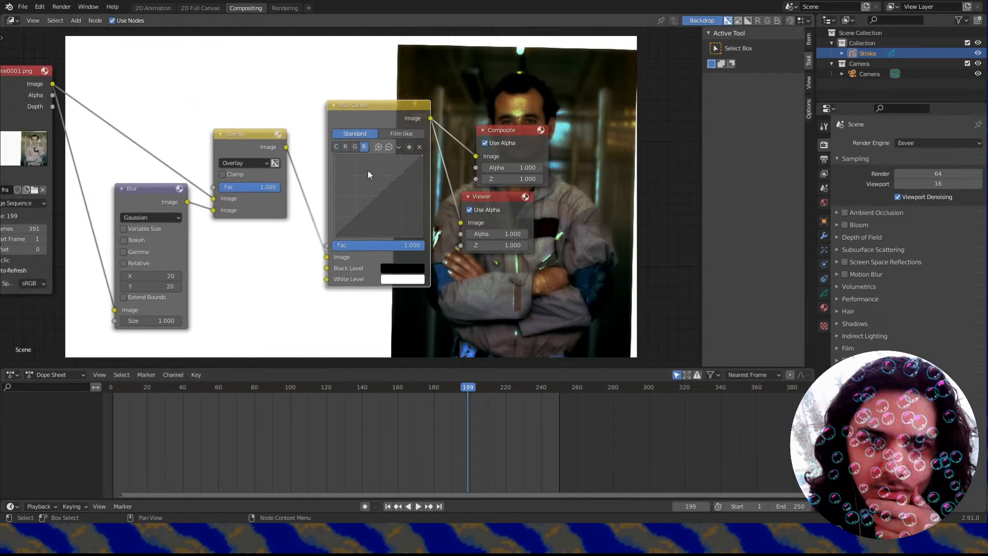
{"action": "left_click_drag", "start_coordinate": [359, 213], "coordinate": [357, 178]}
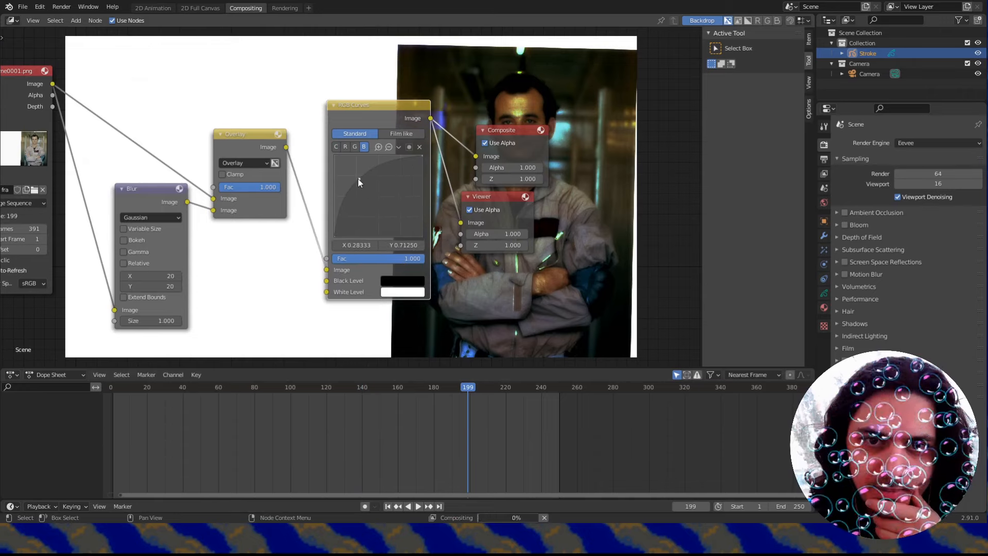
{"action": "left_click", "coordinate": [333, 385]}
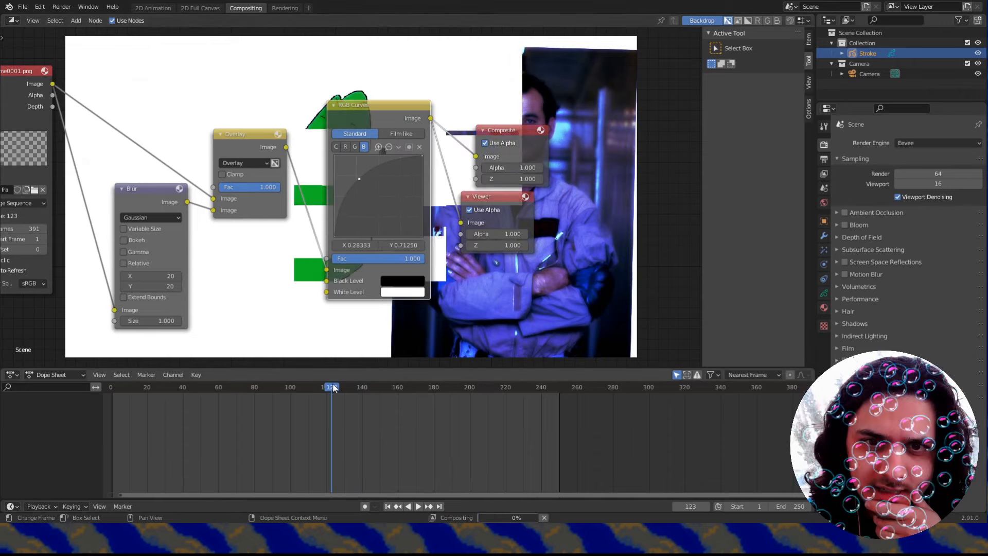
Copy the image sequence's frame count of 391 into the scene's end frame and go to the last frame.
{"action": "mouse_move", "coordinate": [320, 257]}
{"action": "middle_mouse_down"}
{"action": "mouse_move", "coordinate": [341, 218]}
{"action": "mouse_move", "coordinate": [346, 166]}
{"action": "mouse_move", "coordinate": [362, 175]}
{"action": "middle_mouse_up"}
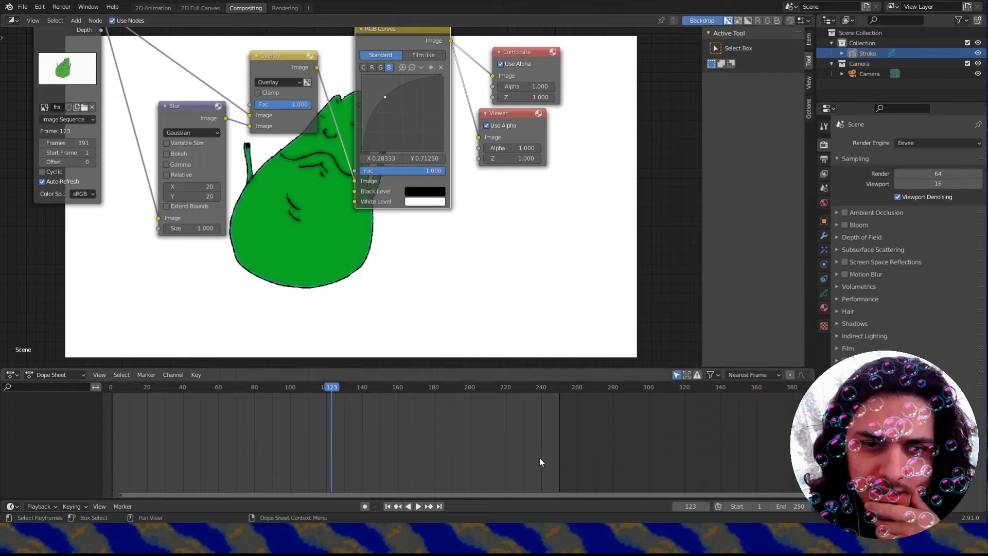
{"action": "scroll", "coordinate": [505, 445], "scroll_direction": "down", "scroll_amount": 5}
{"action": "middle_click_drag", "start_coordinate": [482, 444], "coordinate": [463, 453]}
{"action": "middle_click_drag", "start_coordinate": [187, 264], "coordinate": [242, 286]}
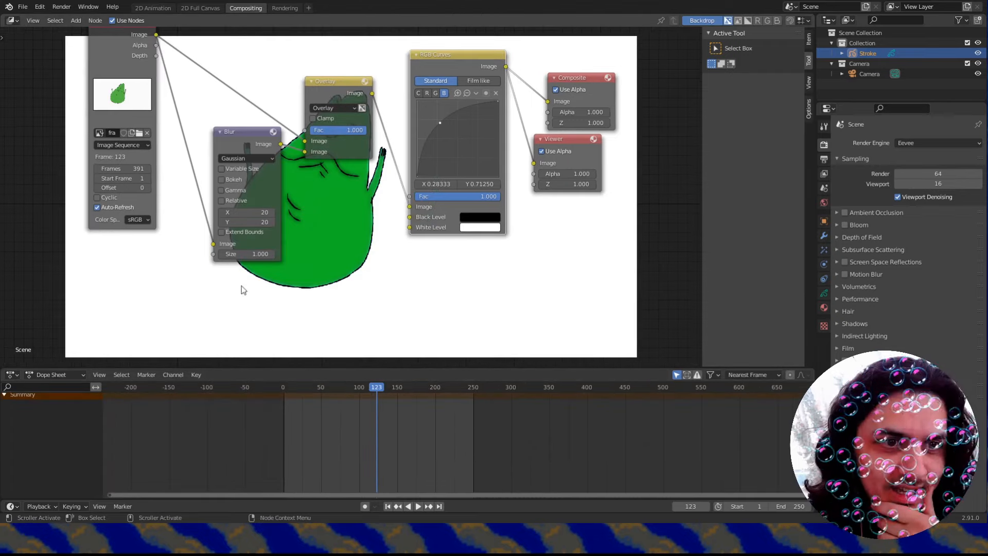
{"action": "scroll", "coordinate": [154, 169], "scroll_direction": "up", "scroll_amount": 3}
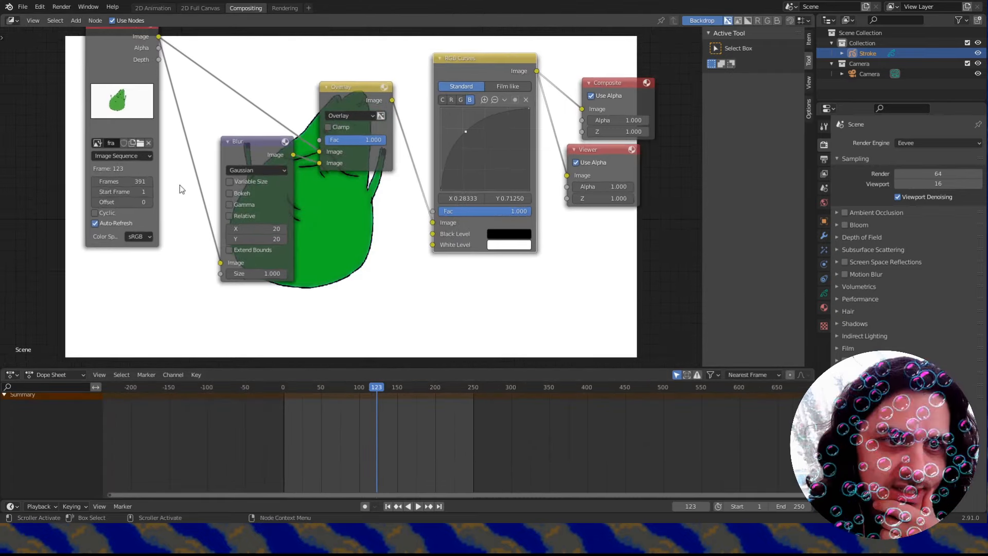
{"action": "left_click_drag", "start_coordinate": [114, 55], "coordinate": [118, 80]}
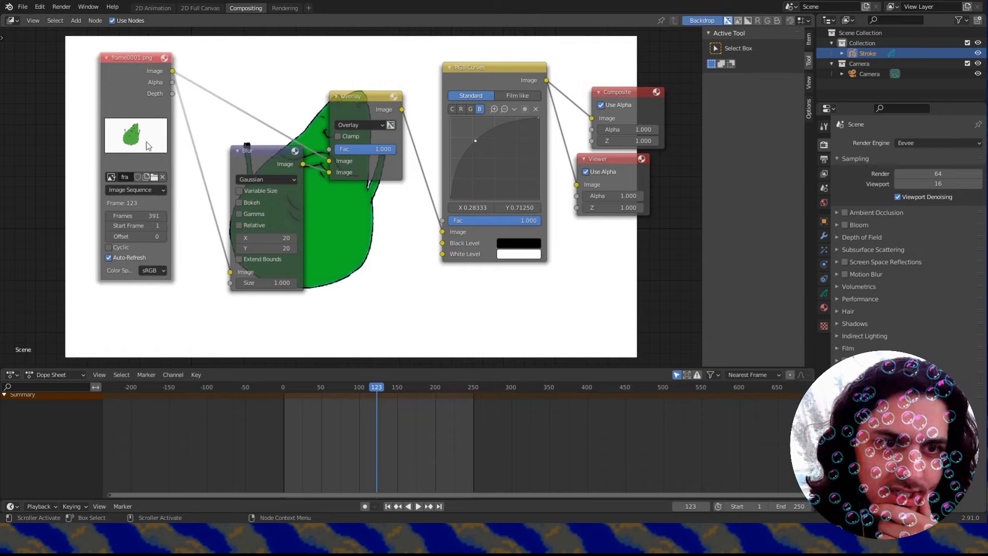
{"action": "key", "text": "ctrl+c"}
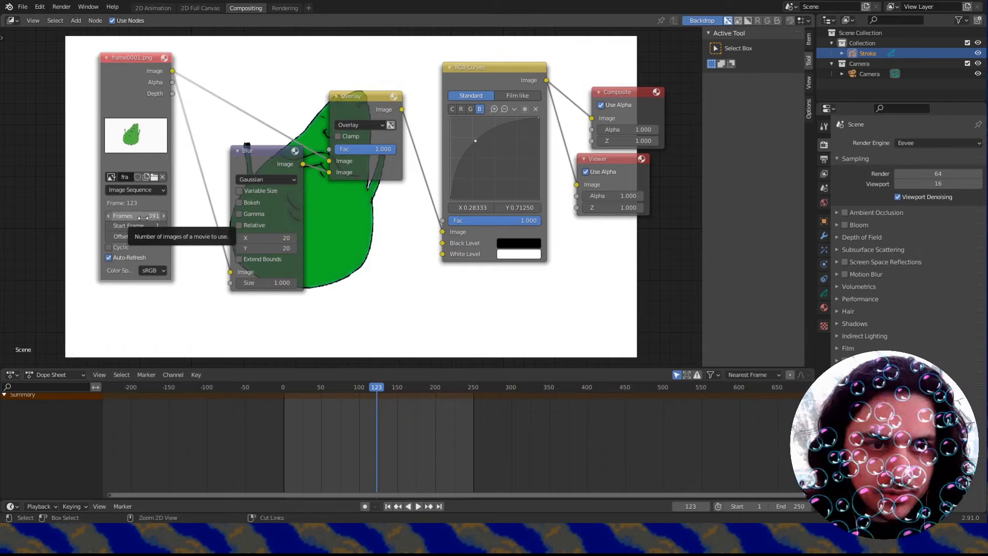
{"action": "key", "text": "ctrl+v"}
{"action": "scroll", "coordinate": [498, 417], "scroll_direction": "down", "scroll_amount": 2}
{"action": "key", "text": "shift+Right"}
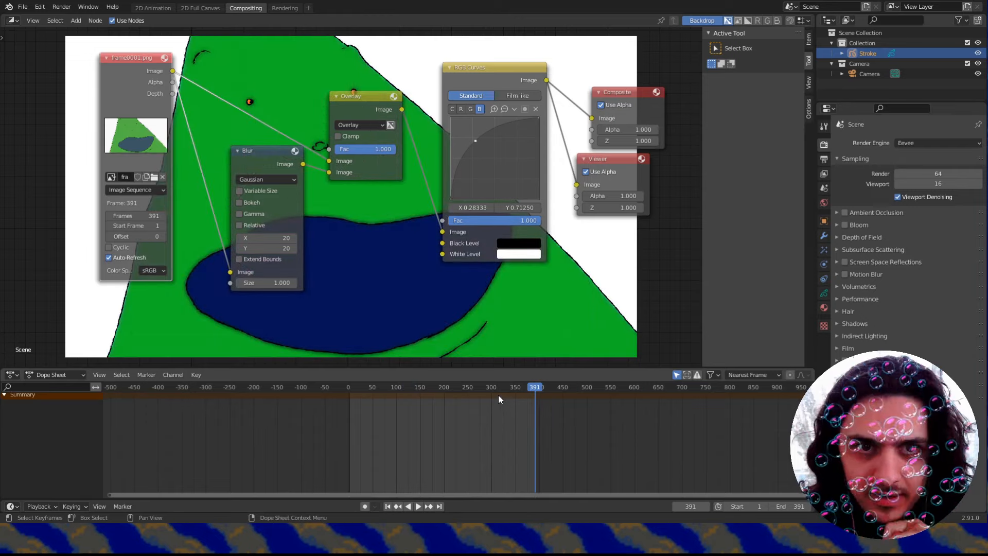
Check the composited result at frames 299 and 152.
{"action": "left_click", "coordinate": [491, 387]}
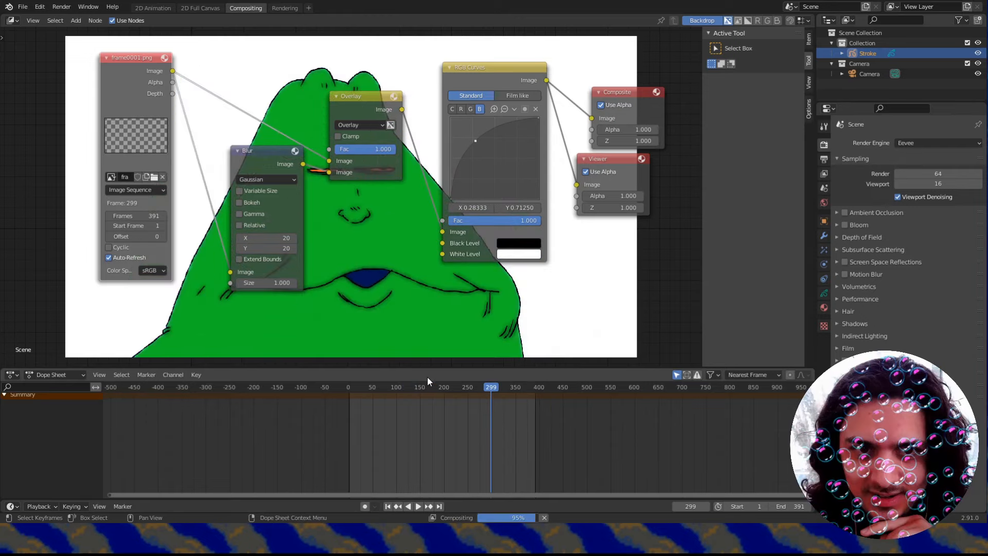
{"action": "left_click", "coordinate": [421, 390]}
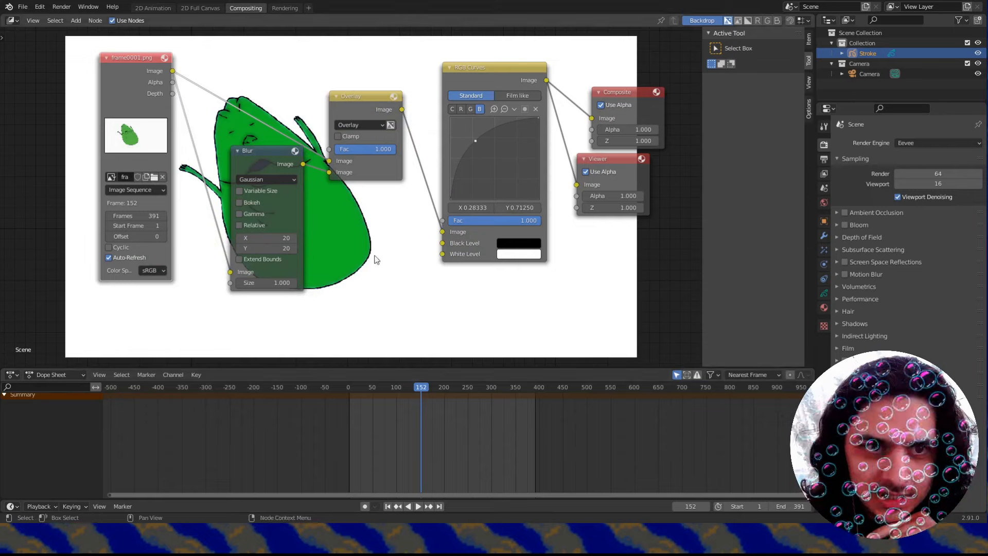
{"action": "middle_click_drag", "start_coordinate": [543, 155], "coordinate": [477, 159]}
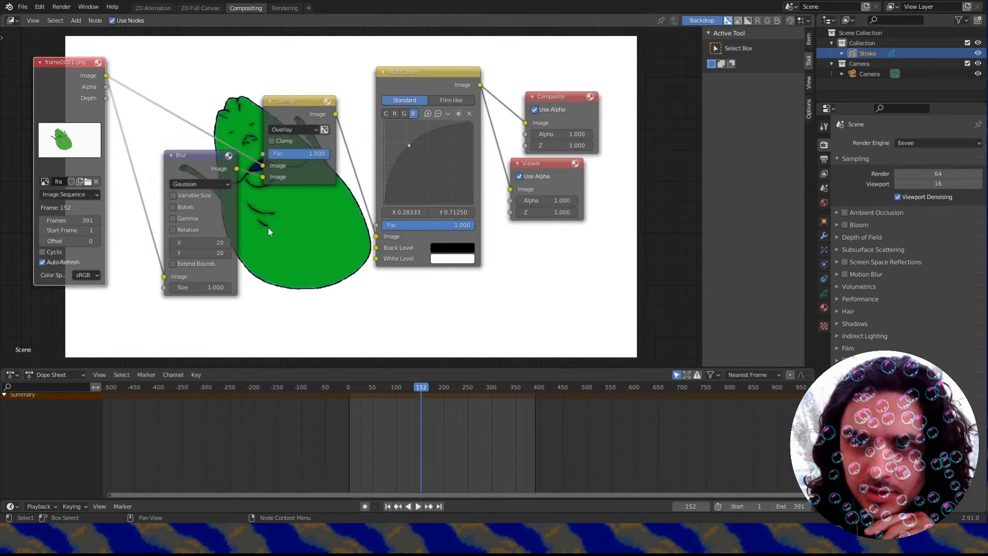
Set the render output path to D:\Renders\Hotdog\Composite\frame and render the animation.
{"action": "left_click", "coordinate": [824, 160]}
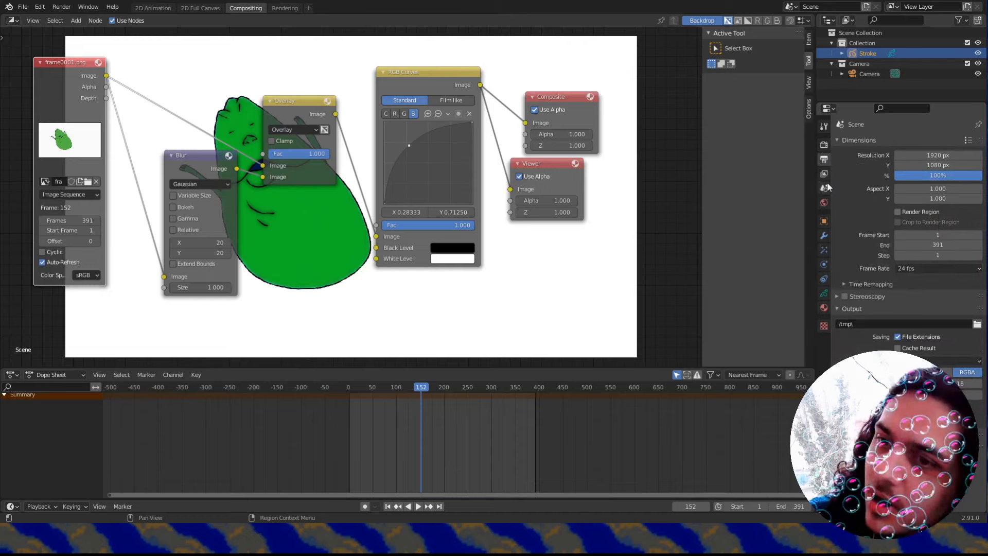
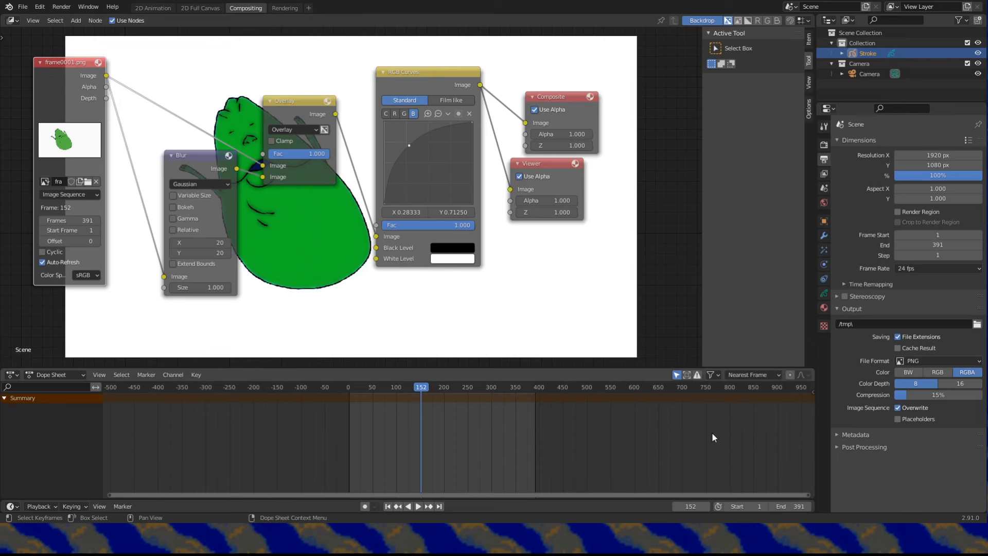
{"action": "mouse_move", "coordinate": [515, 303]}
{"action": "middle_mouse_down"}
{"action": "mouse_move", "coordinate": [567, 280]}
{"action": "mouse_move", "coordinate": [523, 286]}
{"action": "middle_mouse_up"}
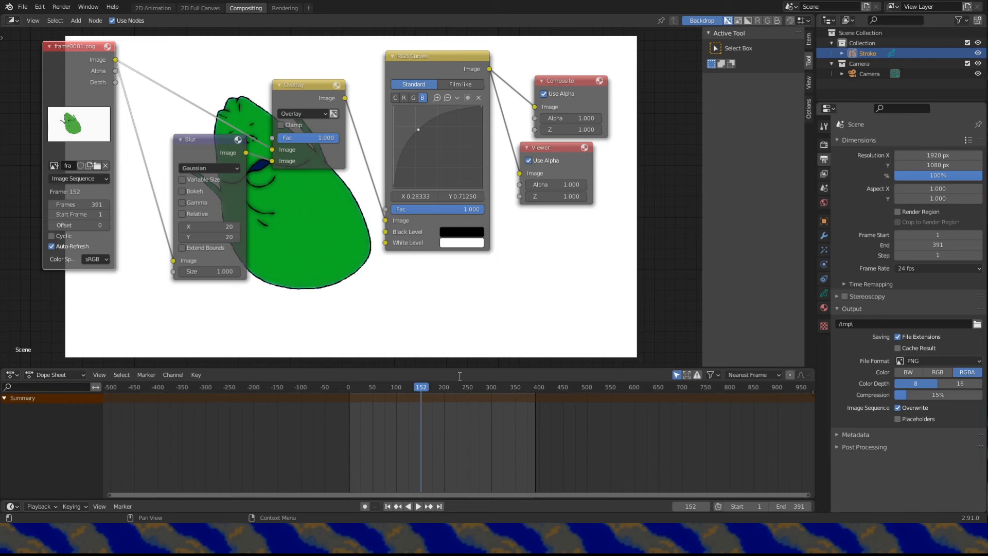
{"action": "left_click", "coordinate": [676, 419]}
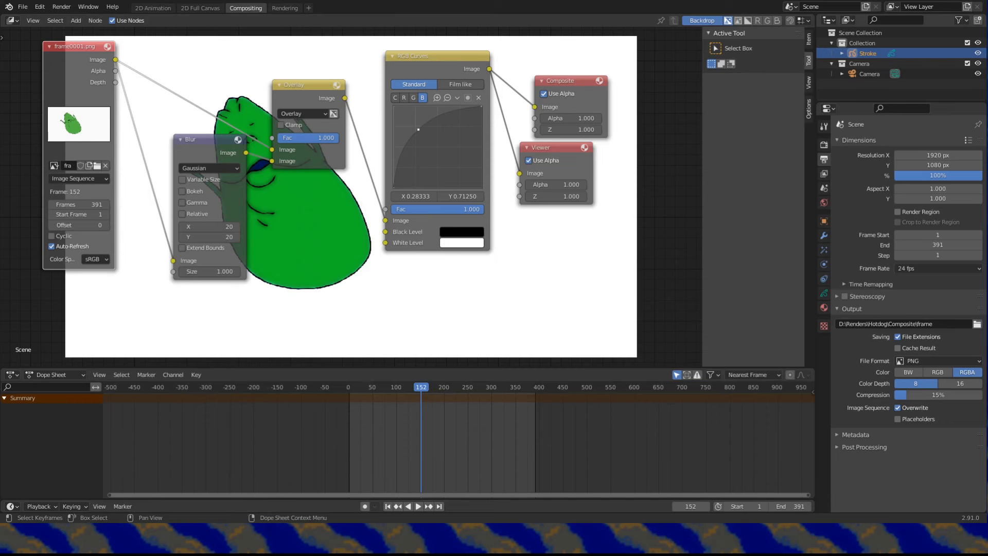
{"action": "left_click", "coordinate": [61, 7]}
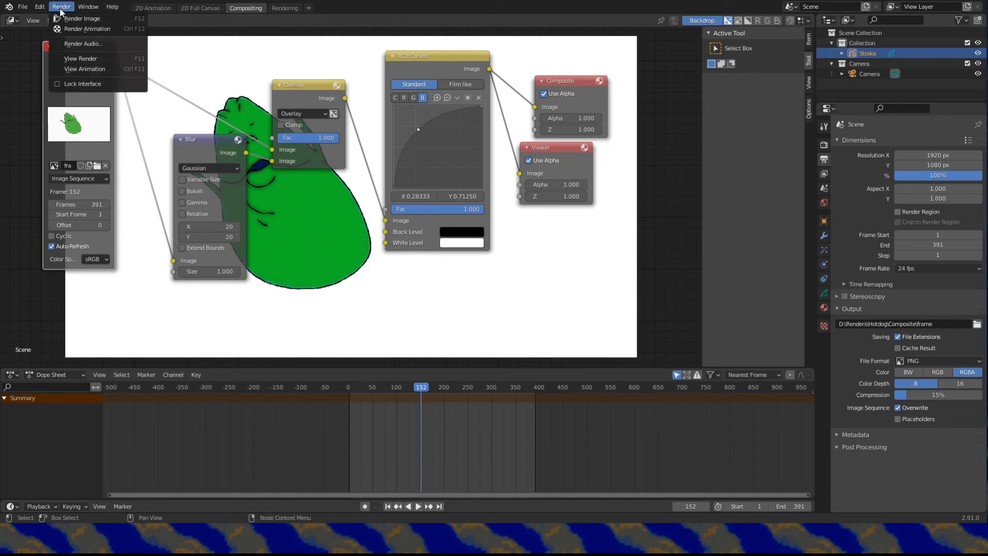
{"action": "left_click", "coordinate": [77, 28]}
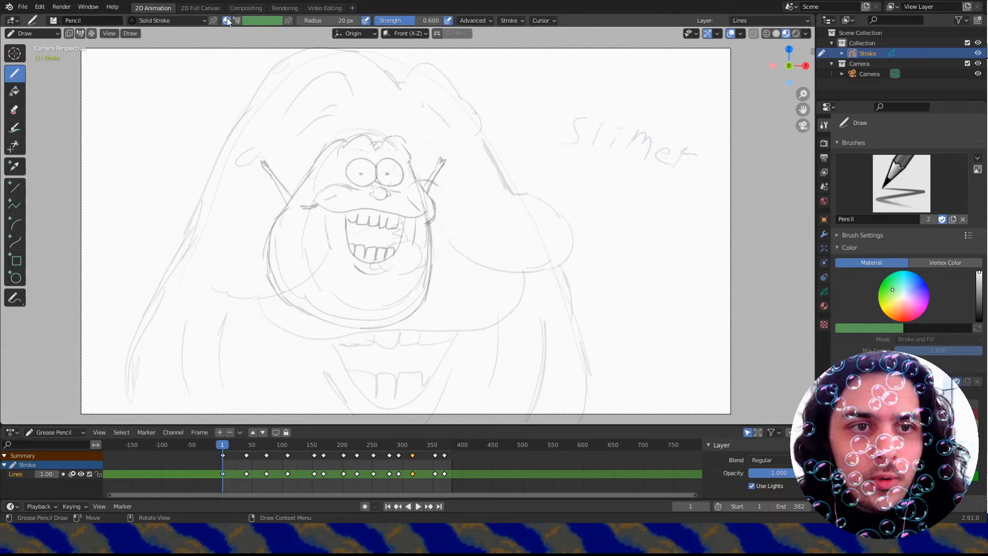
Switch to the original animation project and open its Video Editing workspace with the hotdogs audio strips.
{"action": "left_click", "coordinate": [323, 8]}
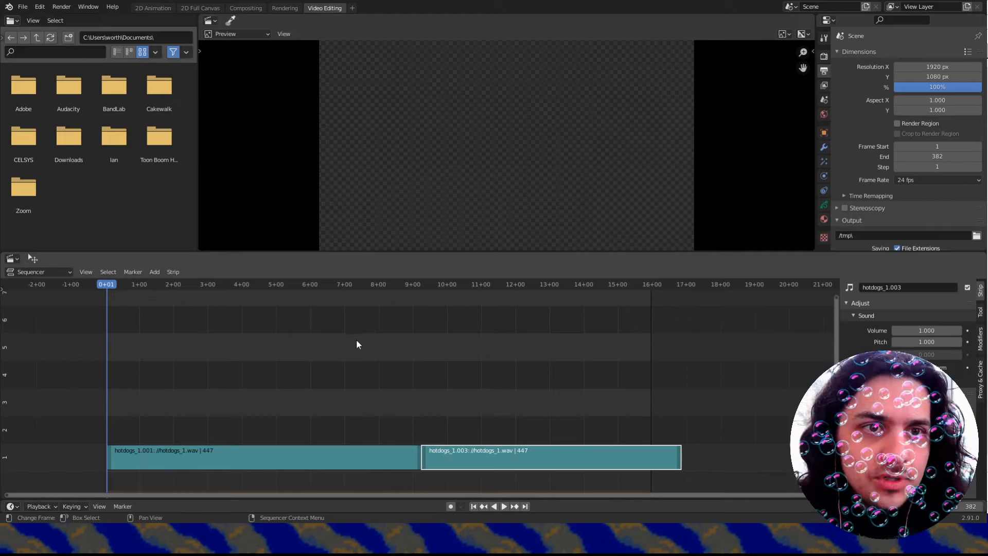
{"action": "left_click", "coordinate": [23, 7]}
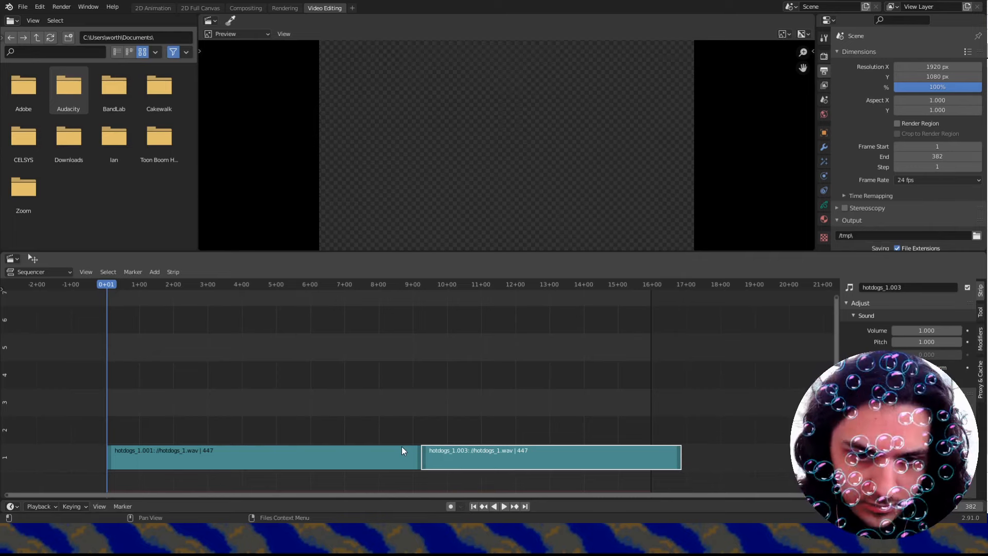
Save the project, delete the leftover animation object in the 2D Animation workspace, and return to Video Editing.
{"action": "key", "text": "ctrl+s"}
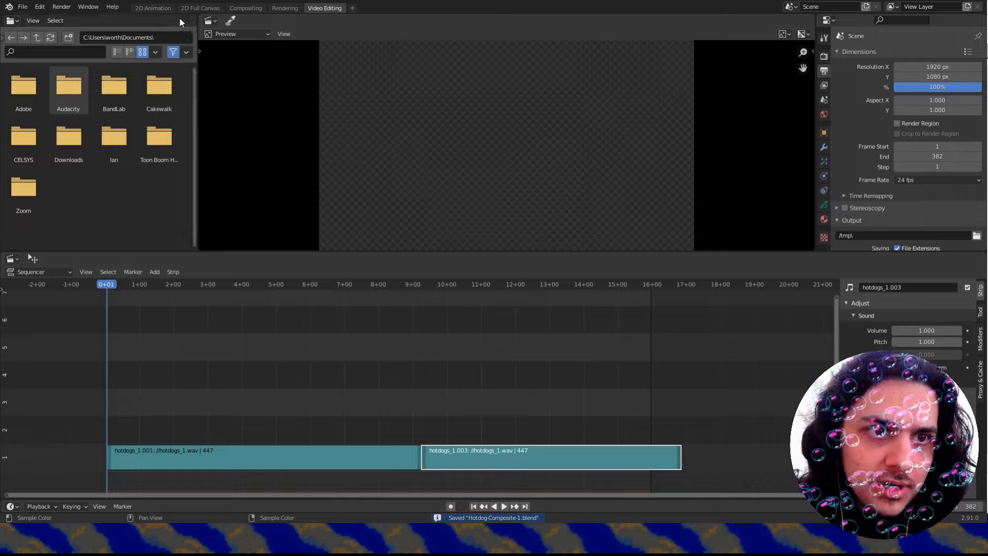
{"action": "left_click", "coordinate": [155, 7]}
{"action": "scroll", "coordinate": [402, 273], "scroll_direction": "down", "scroll_amount": 1}
{"action": "key", "text": "ctrl+Tab"}
{"action": "left_click", "coordinate": [339, 275]}
{"action": "right_click", "coordinate": [381, 208]}
{"action": "key", "text": "x"}
{"action": "left_click", "coordinate": [410, 209]}
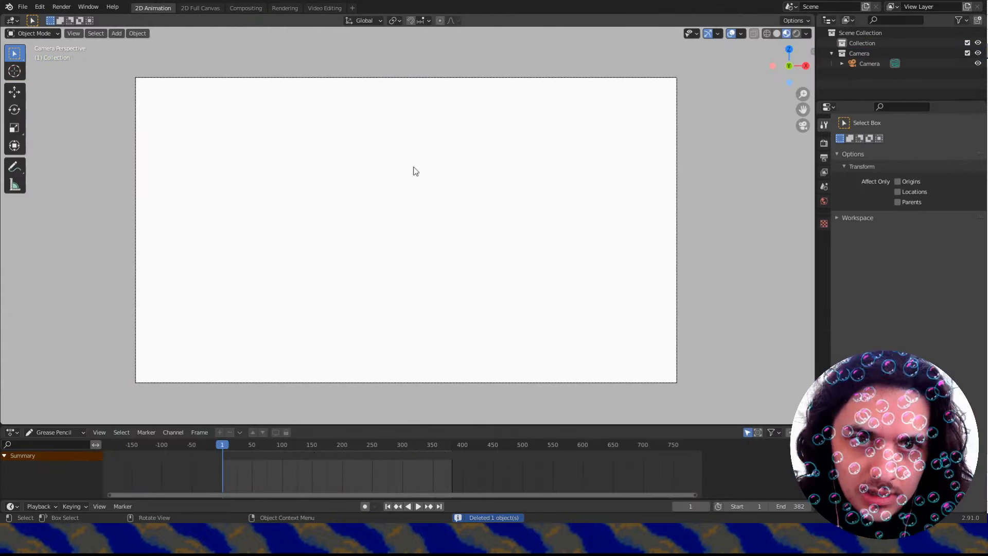
{"action": "left_click", "coordinate": [326, 9]}
{"action": "scroll", "coordinate": [411, 410], "scroll_direction": "up", "scroll_amount": 2}
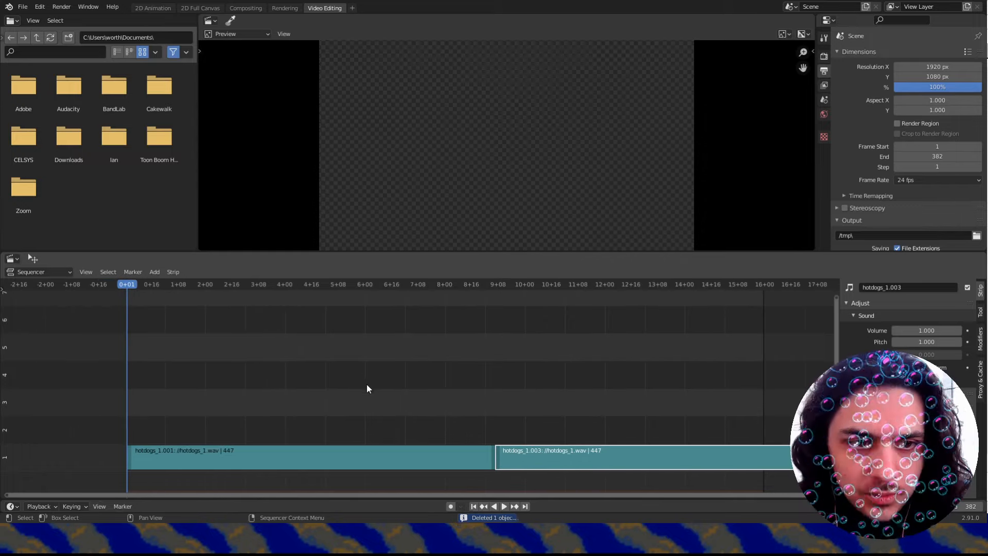
Add the 391-frame image sequence from D:\Renders\Hotdog\Composite to channel 2 above the audio and play it back.
{"action": "left_click", "coordinate": [156, 273]}
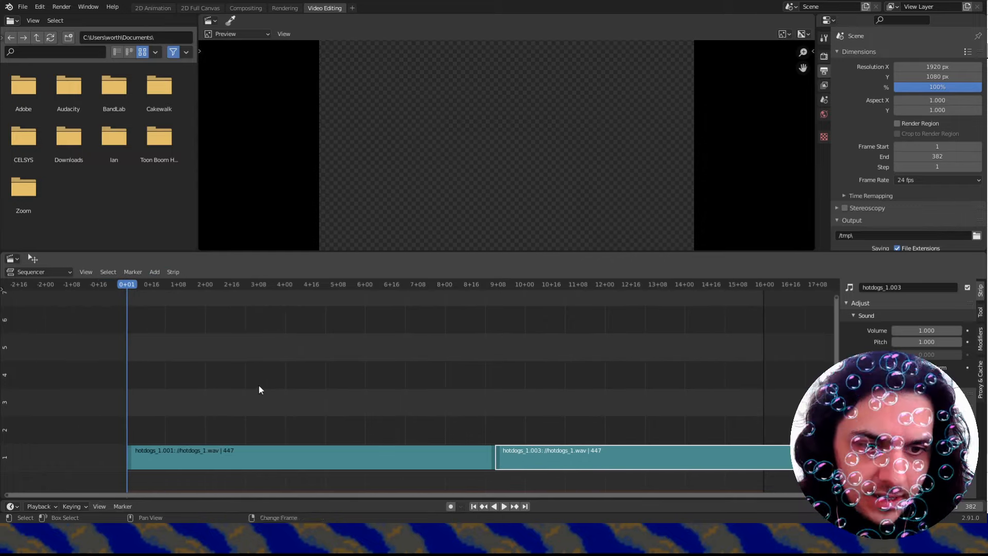
{"action": "key", "text": "shift+a"}
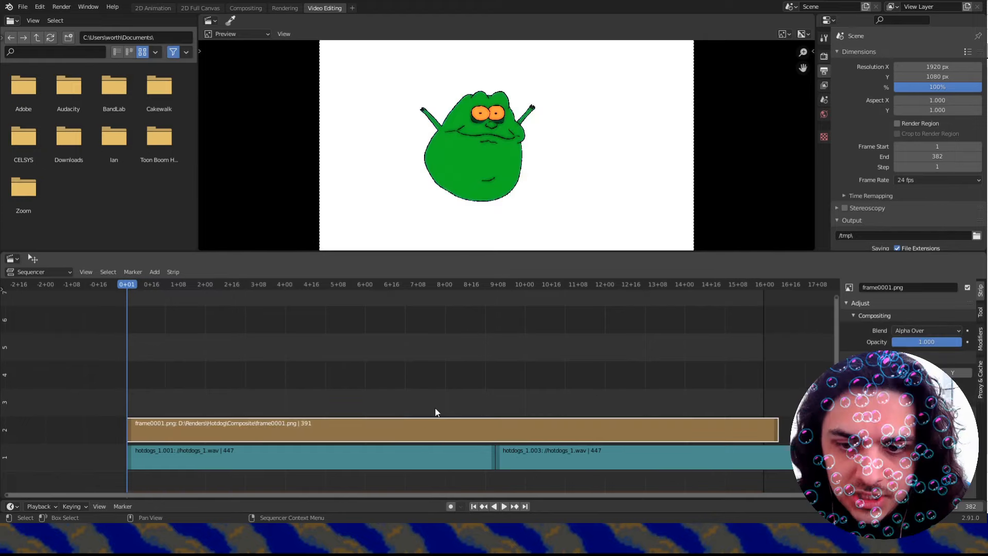
{"action": "scroll", "coordinate": [435, 412], "scroll_direction": "down", "scroll_amount": 2}
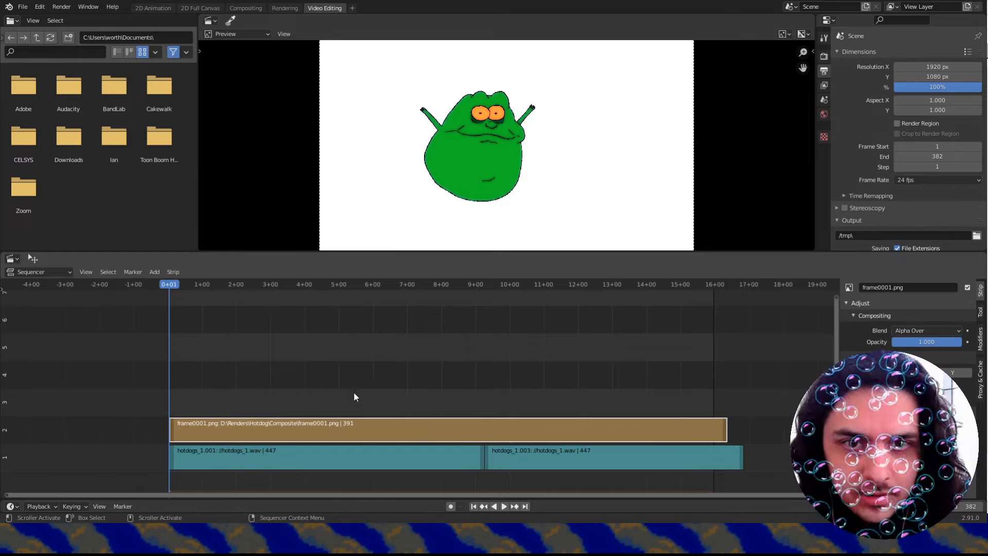
{"action": "key", "text": "space"}
{"action": "scroll", "coordinate": [300, 196], "scroll_direction": "down", "scroll_amount": 1}
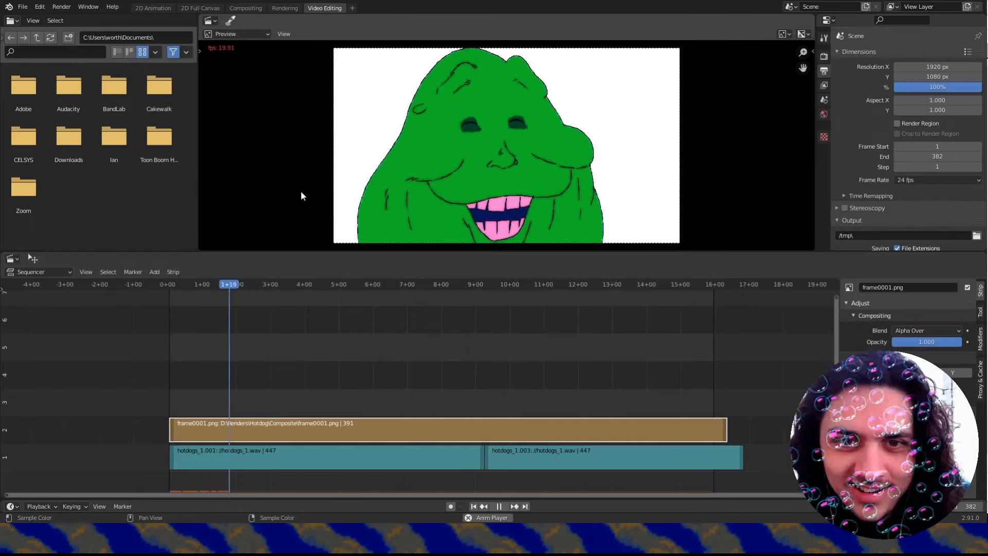
{"action": "key", "text": "Escape"}
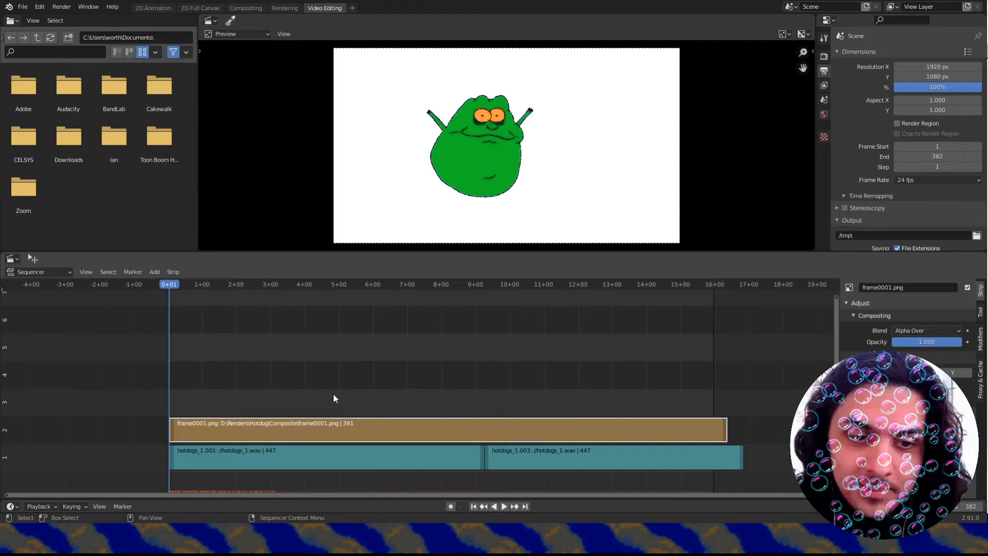
Add the 391-frame image sequence from D:\Renders\Hotdog to channel 3 above the composite strip and play it back.
{"action": "key", "text": "shift+a"}
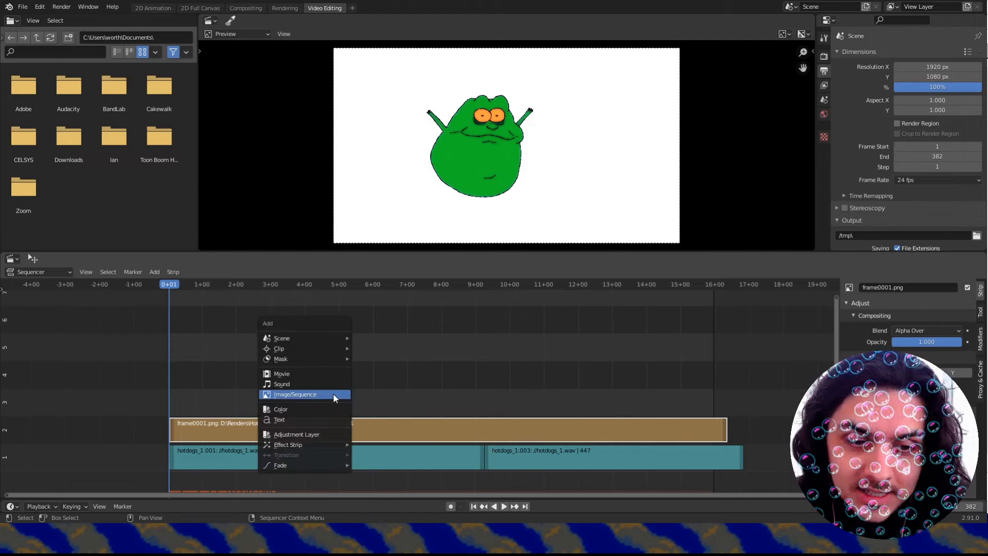
{"action": "left_click", "coordinate": [332, 393]}
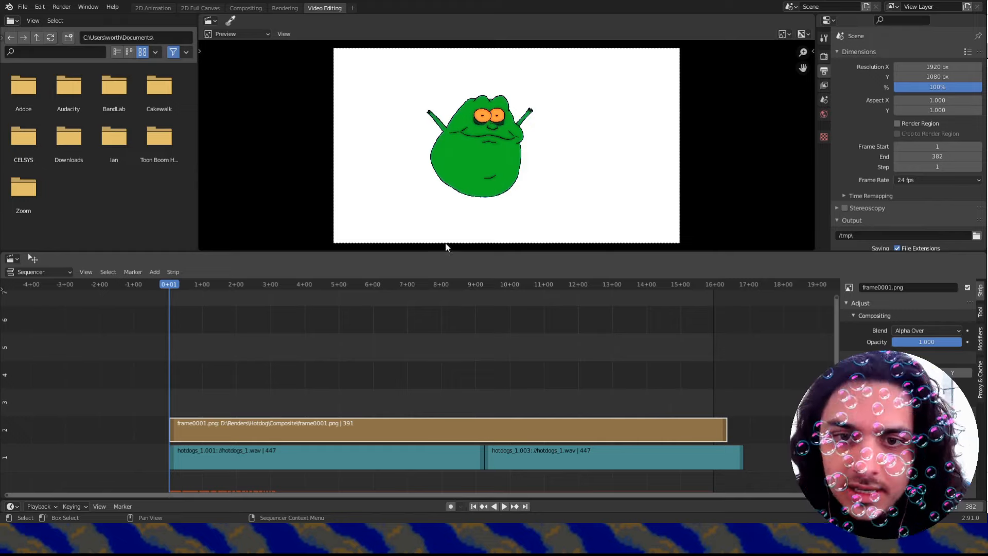
{"action": "key", "text": "shift+d"}
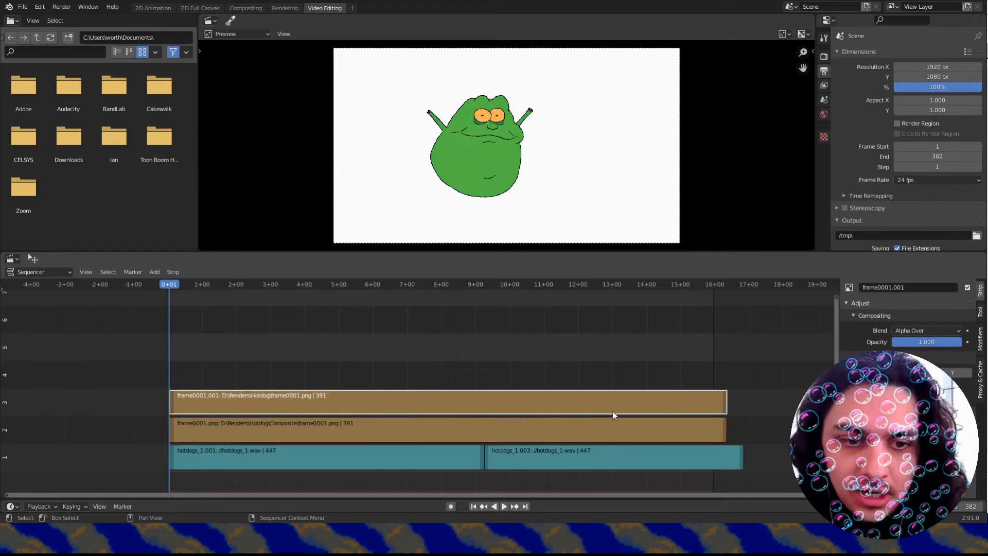
{"action": "key", "text": "space"}
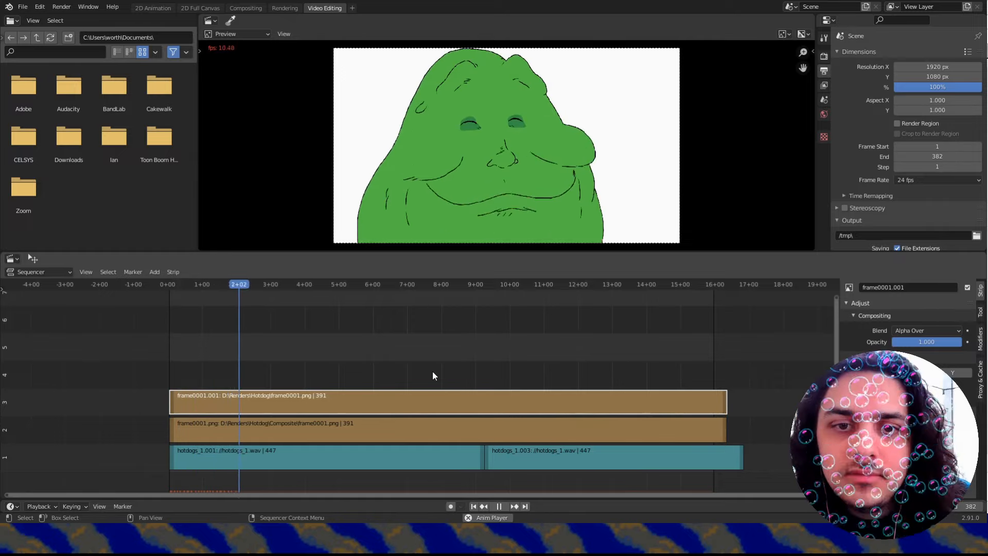
{"action": "key", "text": "Escape"}
Delete the composite image strip and move the remaining D:\Renders\Hotdog image strip down to channel 2.
{"action": "right_click", "coordinate": [317, 425]}
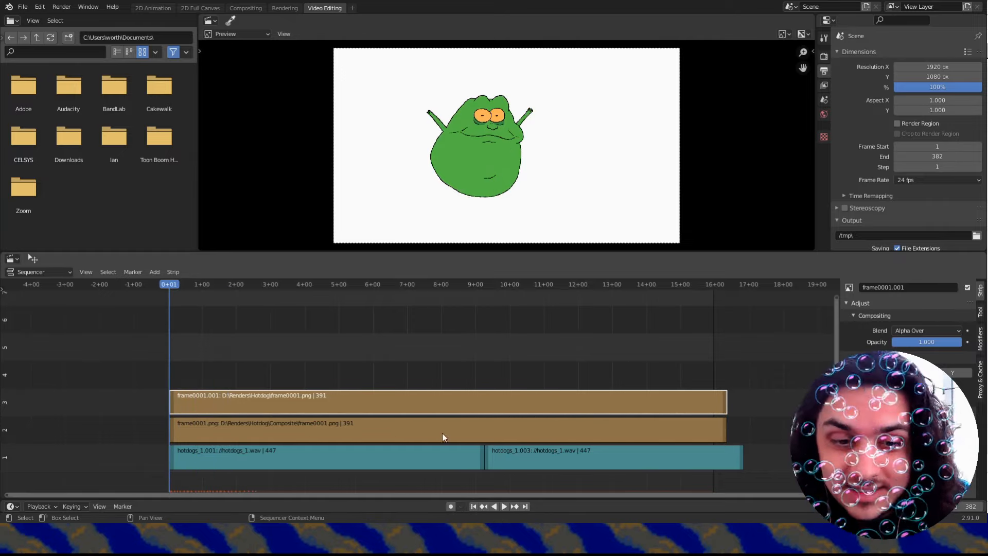
{"action": "left_click", "coordinate": [388, 430]}
{"action": "key", "text": "Delete"}
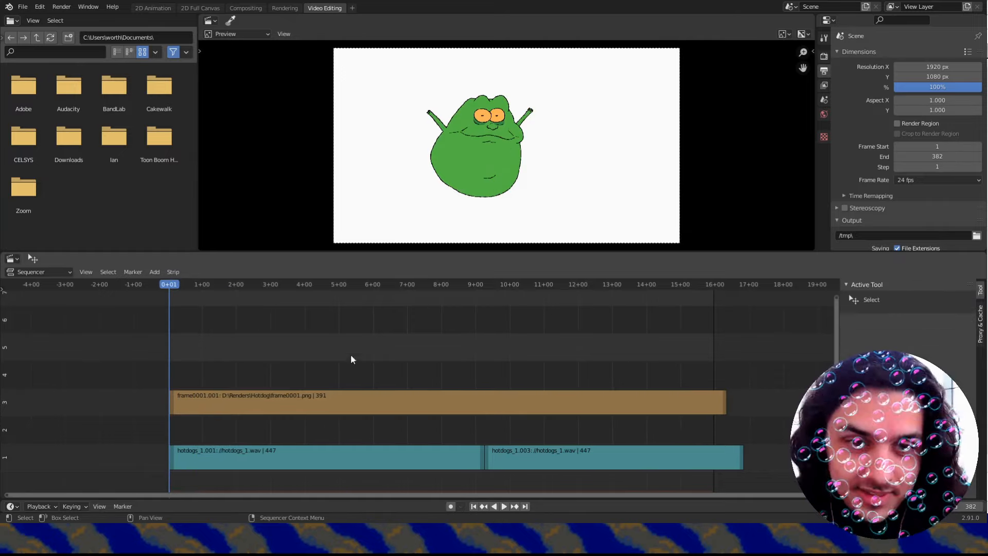
{"action": "left_click", "coordinate": [354, 400]}
{"action": "key", "text": "g"}
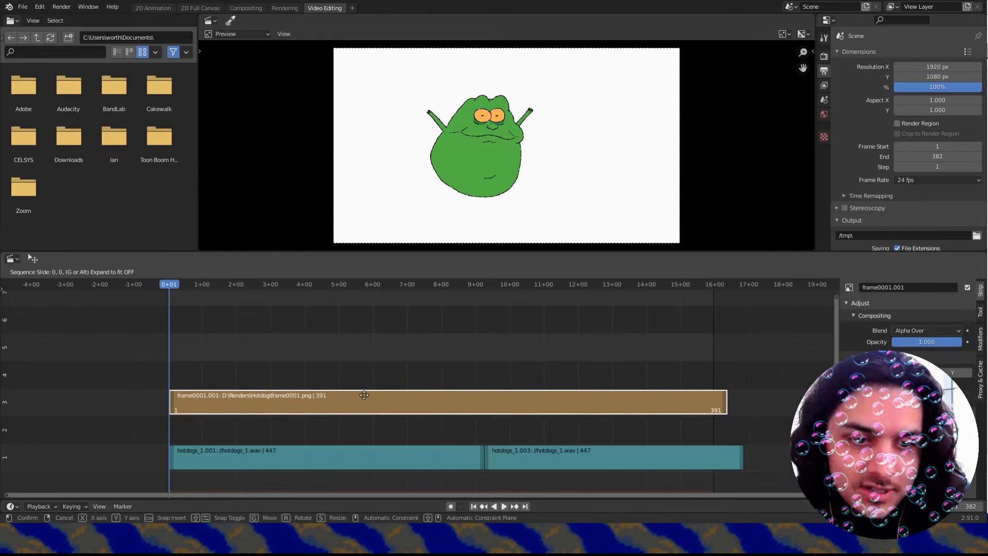
{"action": "left_click", "coordinate": [363, 421]}
Play back the image strip with the audio, go to 6+11, and save the project.
{"action": "key", "text": "space"}
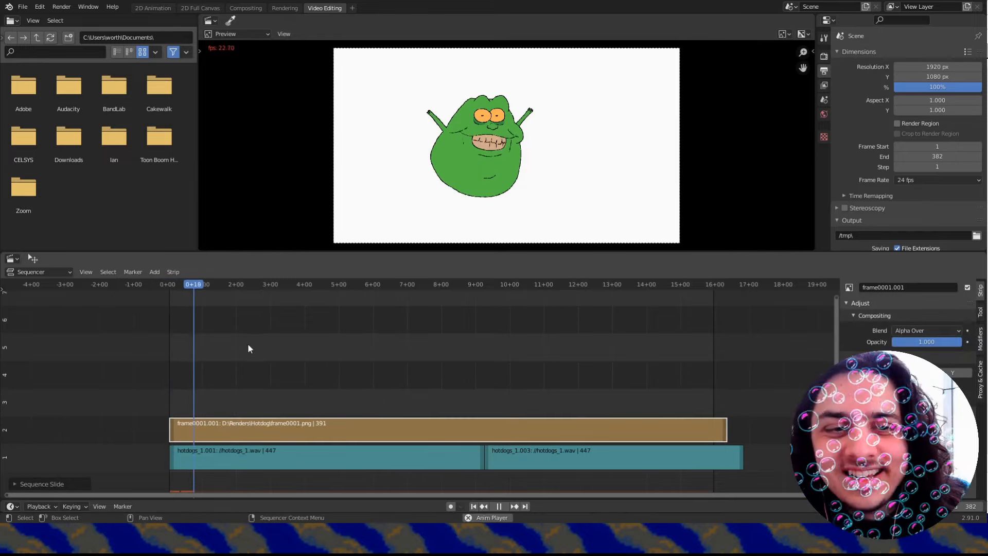
{"action": "left_click", "coordinate": [378, 349]}
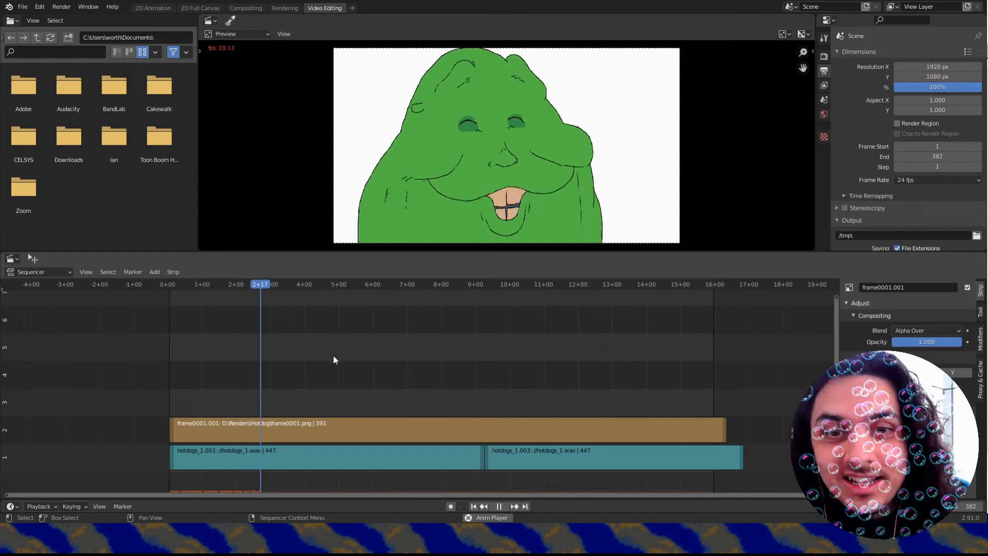
{"action": "key", "text": "Escape"}
{"action": "left_click", "coordinate": [389, 286]}
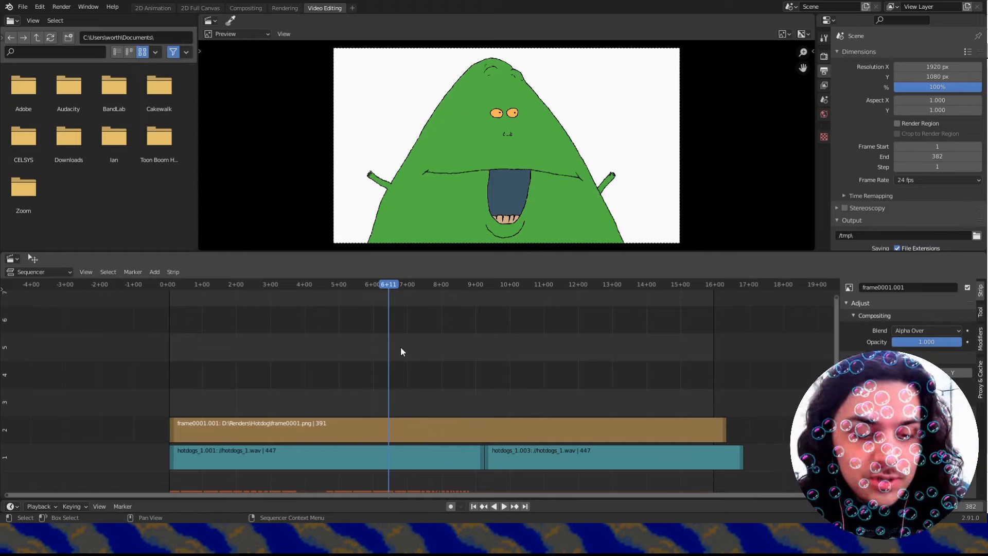
{"action": "key", "text": "ctrl+s"}
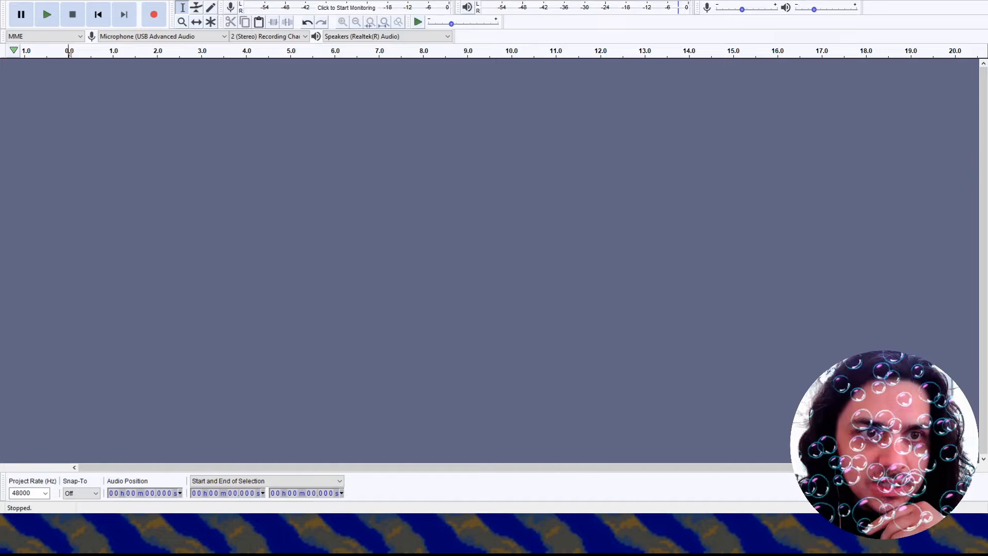
Switch to Audacity, record a footsteps sound effect, and play the recording back from about 17 seconds.
{"action": "left_click", "coordinate": [154, 14]}
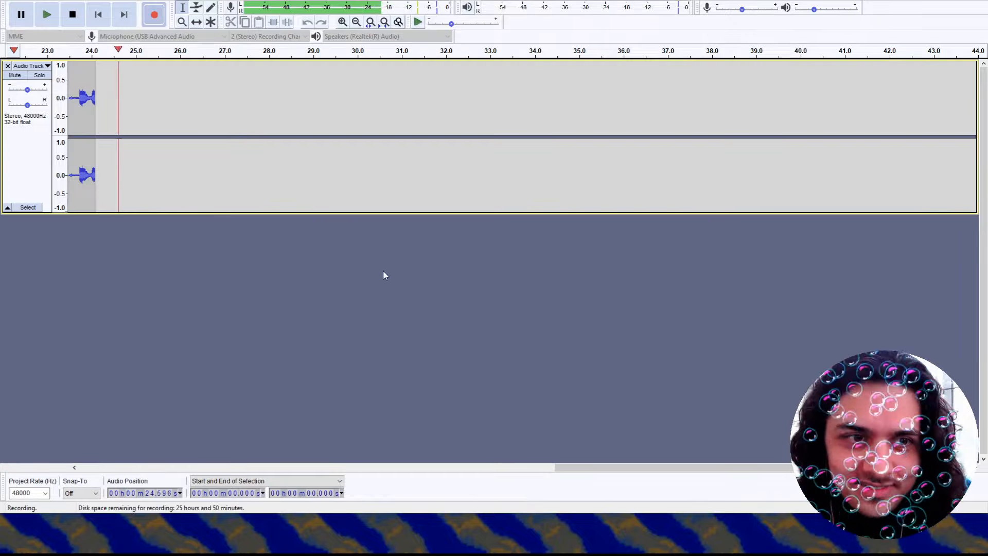
{"action": "key", "text": "space"}
{"action": "key", "text": "Home"}
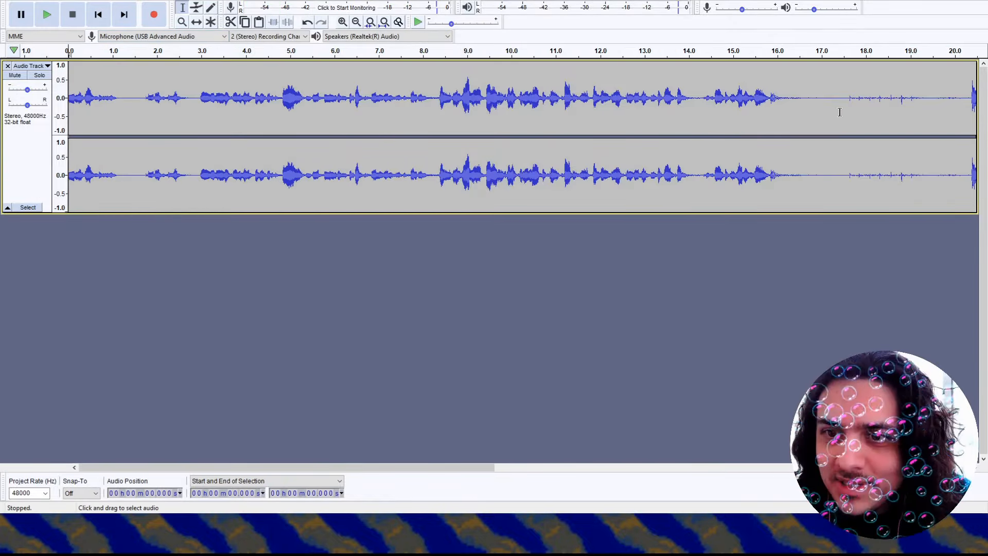
{"action": "left_click", "coordinate": [824, 103]}
{"action": "key", "text": "space"}
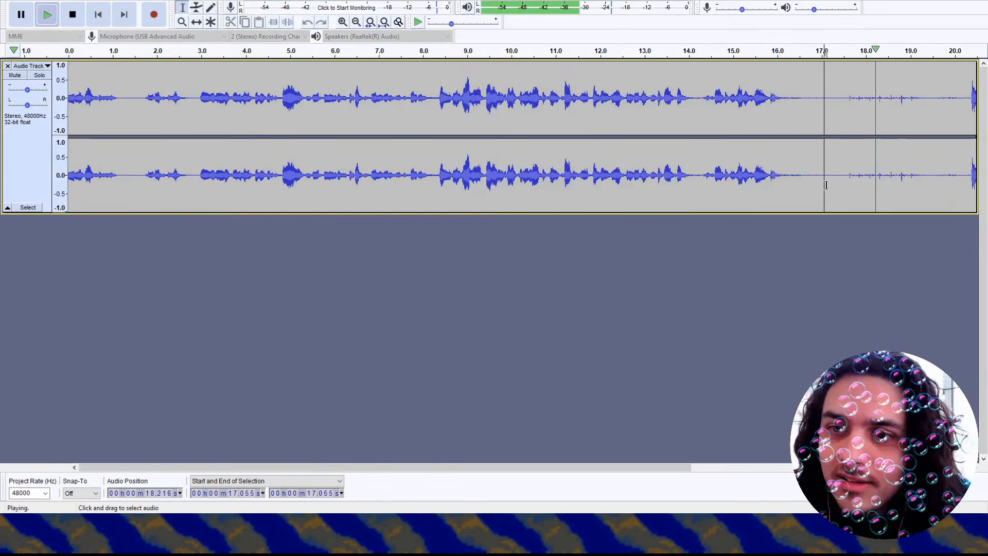
{"action": "key", "text": "space"}
Delete the first 17 seconds of the recording and the excess audio after the footsteps.
{"action": "left_click", "coordinate": [821, 113]}
{"action": "left_click_drag", "start_coordinate": [821, 113], "coordinate": [66, 117]}
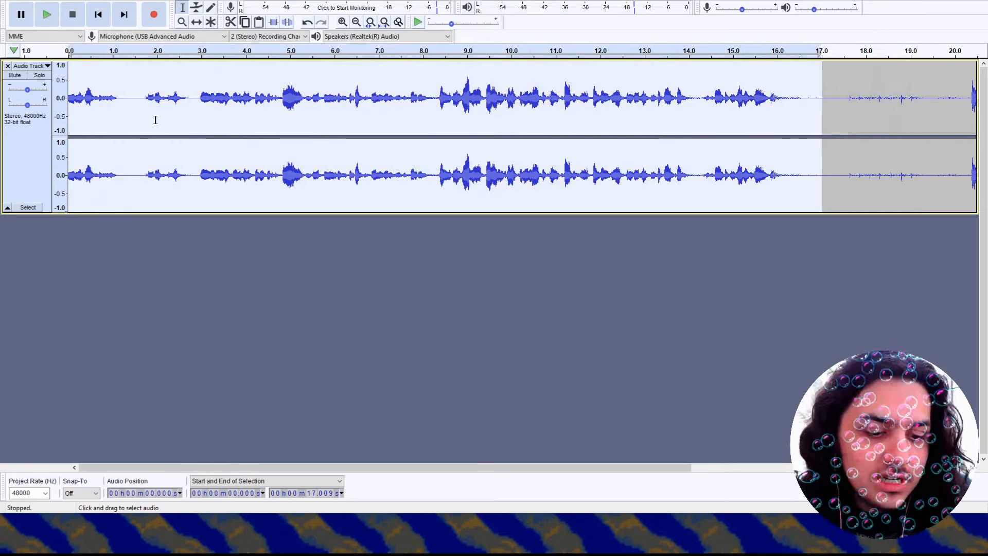
{"action": "key", "text": "Delete"}
{"action": "left_click_drag", "start_coordinate": [179, 100], "coordinate": [498, 147]}
{"action": "key", "text": "Delete"}
{"action": "key", "text": "space"}
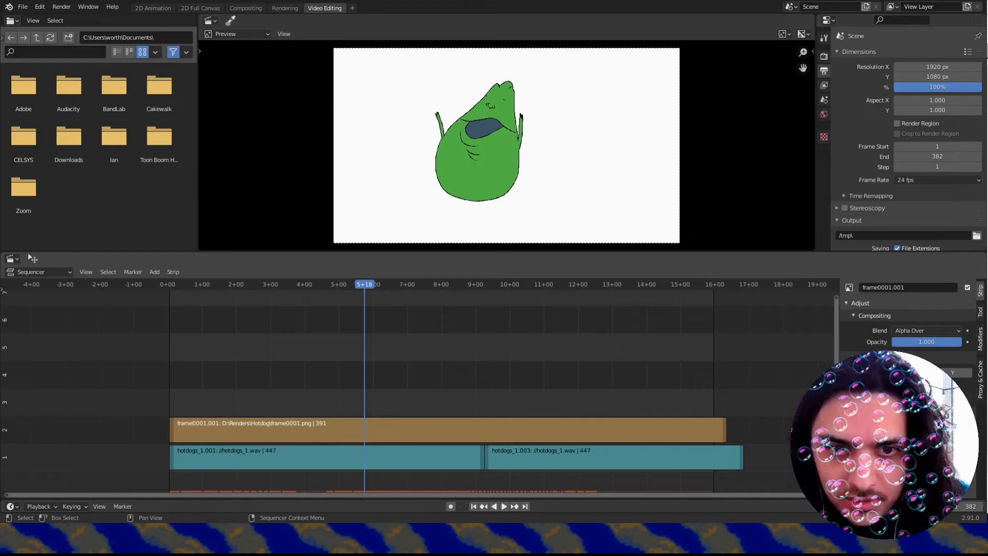
Back in Blender, place the footsteps.wav strip on channel 3 starting at about 7+02 and play back its timing.
{"action": "left_click_drag", "start_coordinate": [398, 403], "coordinate": [475, 401]}
{"action": "scroll", "coordinate": [425, 337], "scroll_direction": "up", "scroll_amount": 5}
{"action": "mouse_move", "coordinate": [424, 282]}
{"action": "left_mouse_down"}
{"action": "mouse_move", "coordinate": [393, 289]}
{"action": "mouse_move", "coordinate": [440, 291]}
{"action": "left_mouse_up"}
{"action": "key", "text": "g"}
{"action": "left_click", "coordinate": [411, 303]}
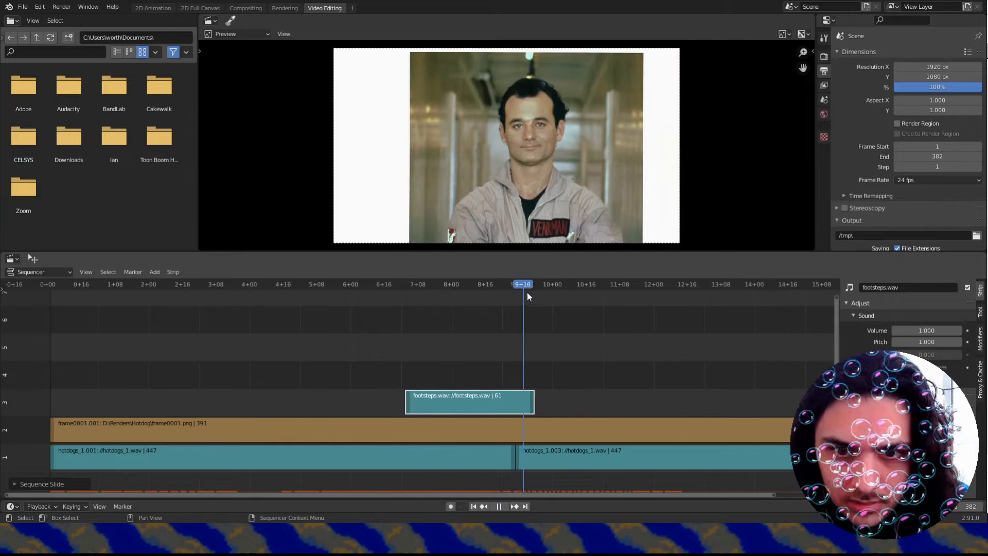
{"action": "key", "text": "Escape"}
{"action": "key", "text": "space"}
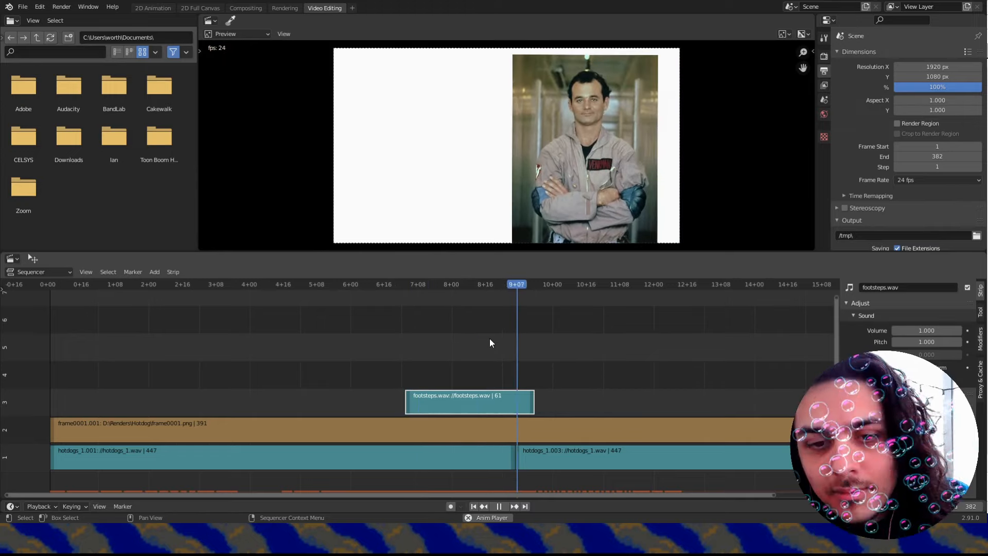
{"action": "key", "text": "Escape"}
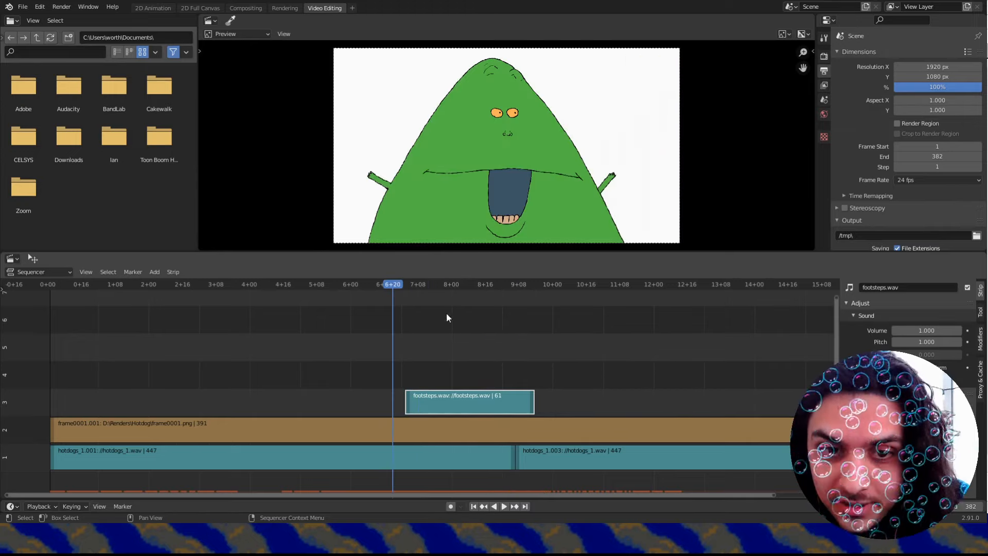
Set the footsteps.wav strip's volume to 2 and play back that section from about 6+21.
{"action": "left_click", "coordinate": [449, 284]}
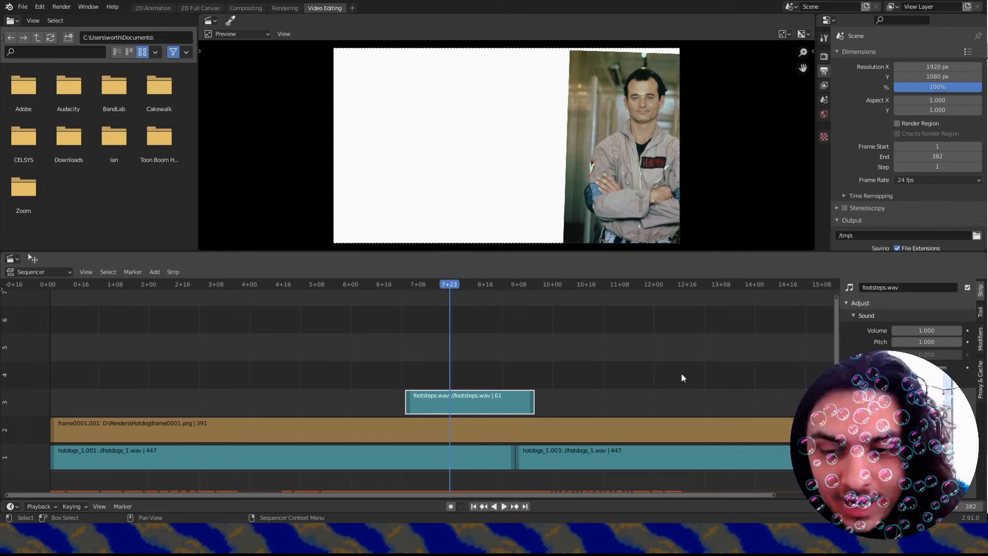
{"action": "left_click", "coordinate": [926, 330]}
{"action": "type", "text": "2"}
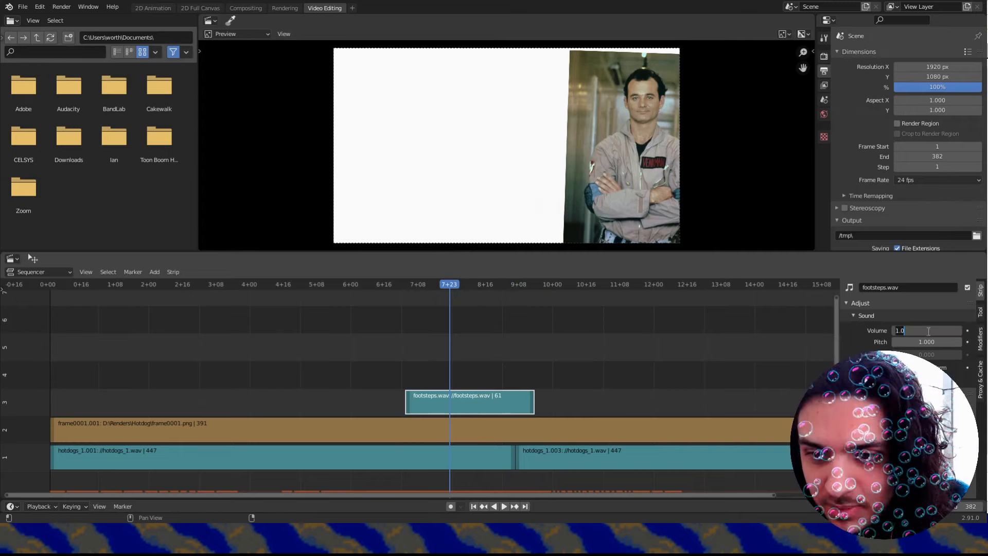
{"action": "key", "text": "Return"}
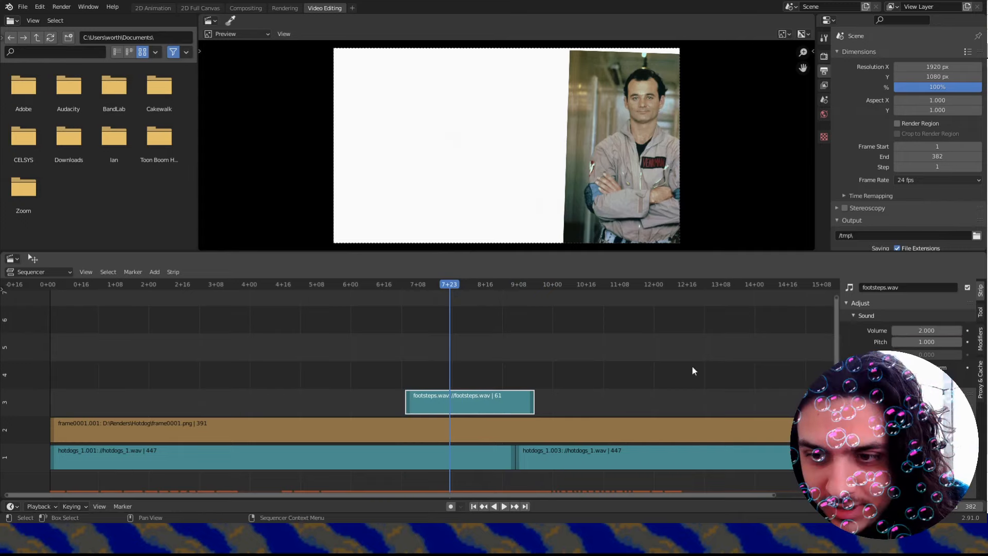
{"action": "left_click", "coordinate": [394, 285]}
{"action": "key", "text": "space"}
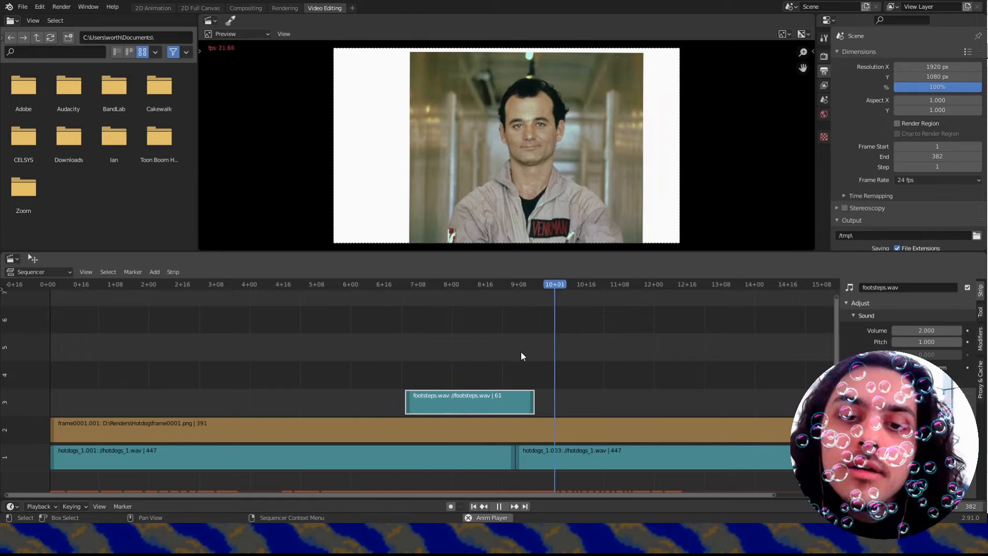
{"action": "scroll", "coordinate": [520, 355], "scroll_direction": "down", "scroll_amount": 2}
{"action": "key", "text": "Escape"}
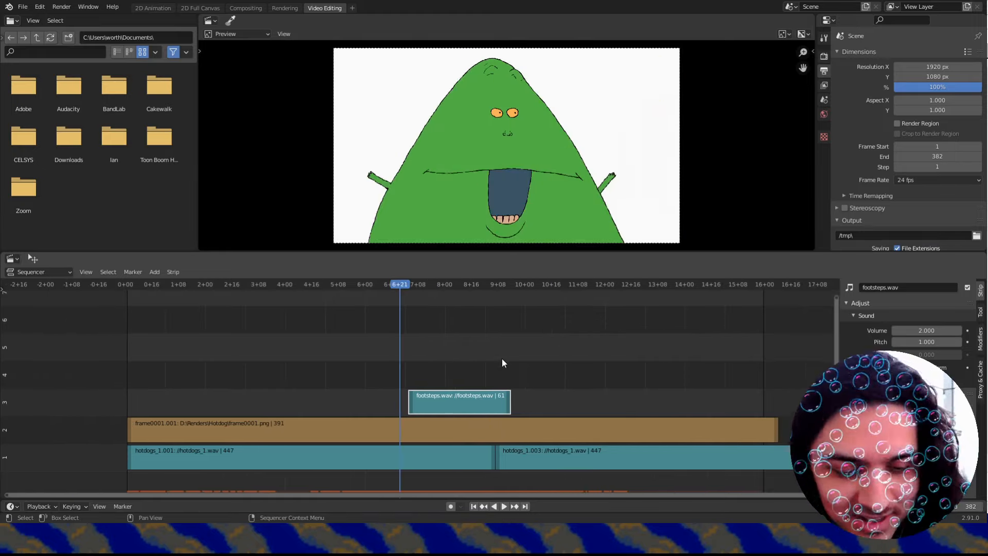
Try the footsteps.wav strip starting at about 7+08, then at about 6+21, playing back the timing each time.
{"action": "key", "text": "g"}
{"action": "left_click", "coordinate": [525, 391]}
{"action": "key", "text": "space"}
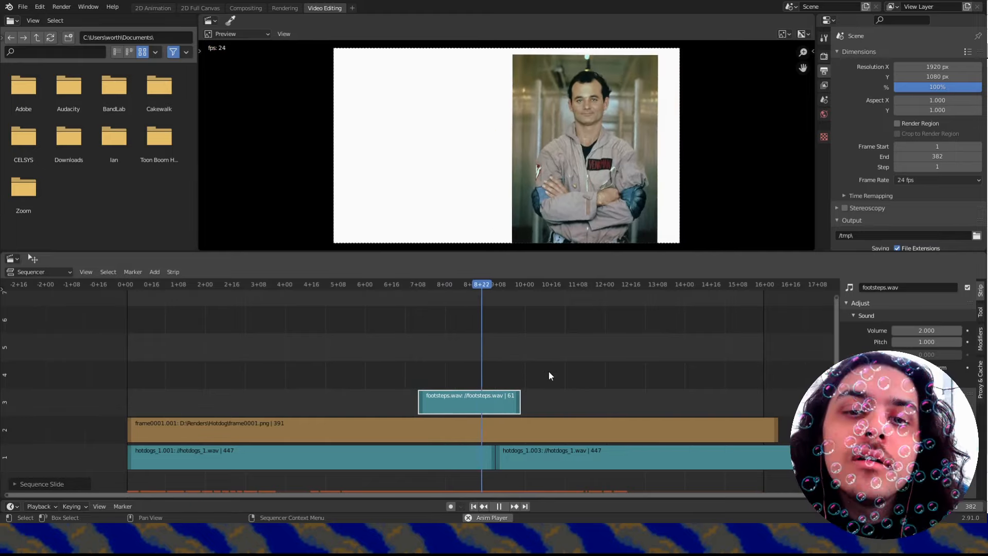
{"action": "key", "text": "Escape"}
{"action": "key", "text": "g"}
{"action": "left_click", "coordinate": [529, 385]}
{"action": "key", "text": "space"}
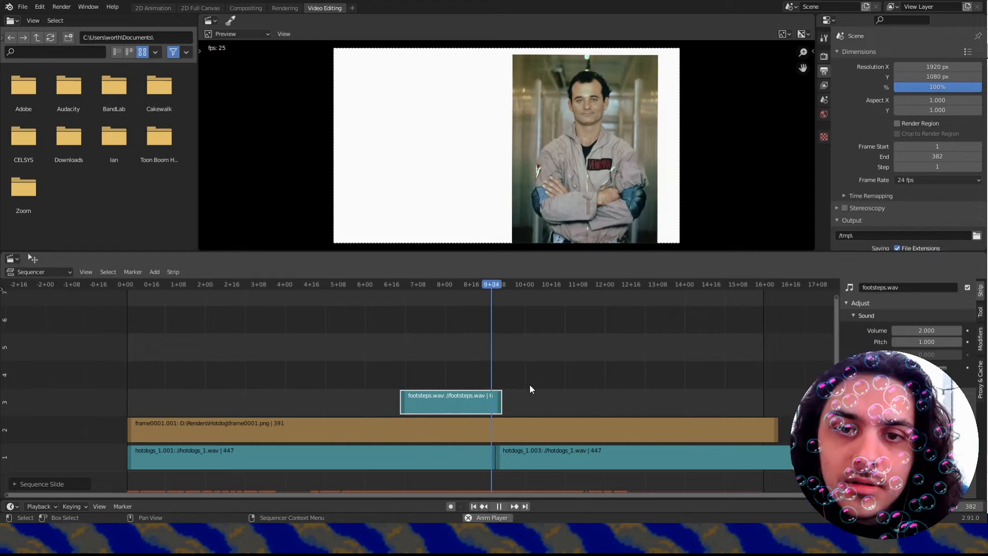
Shift the footsteps.wav strip earlier to start at about 6+15 and play back the sequence from 6+21.
{"action": "key", "text": "Escape"}
{"action": "key", "text": "g"}
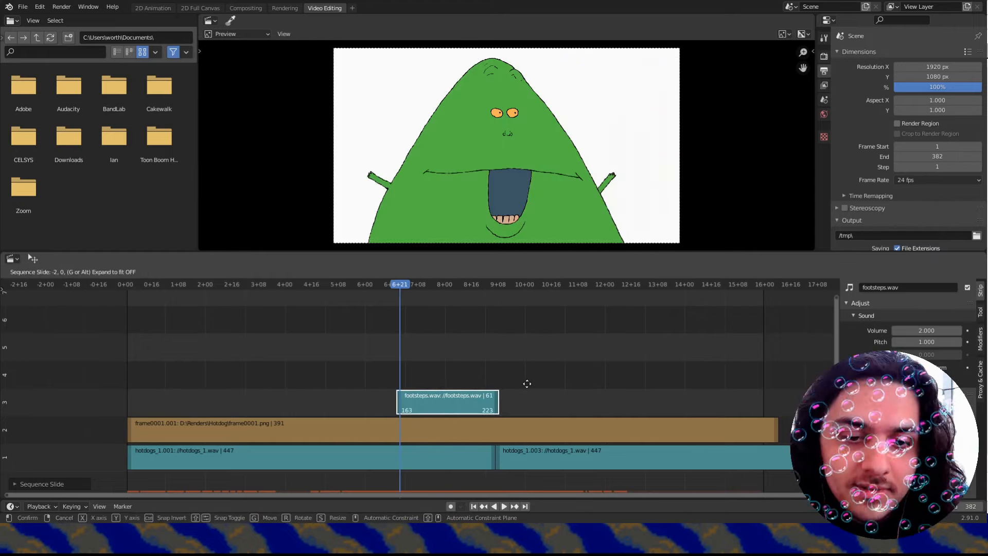
{"action": "left_click", "coordinate": [524, 383]}
{"action": "key", "text": "space"}
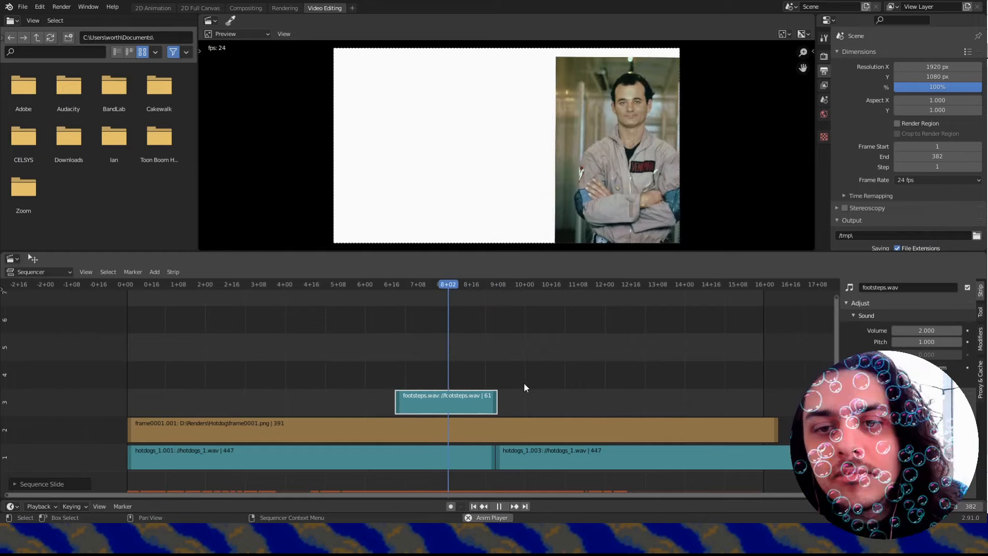
{"action": "key", "text": "Escape"}
{"action": "key", "text": "g"}
{"action": "left_click", "coordinate": [519, 381]}
{"action": "key", "text": "space"}
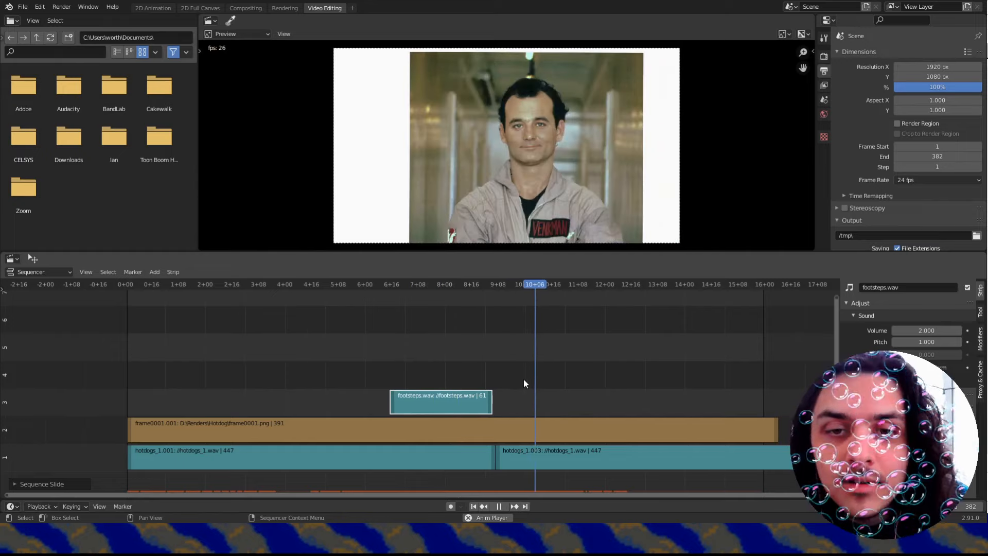
{"action": "scroll", "coordinate": [456, 330], "scroll_direction": "down", "scroll_amount": 1}
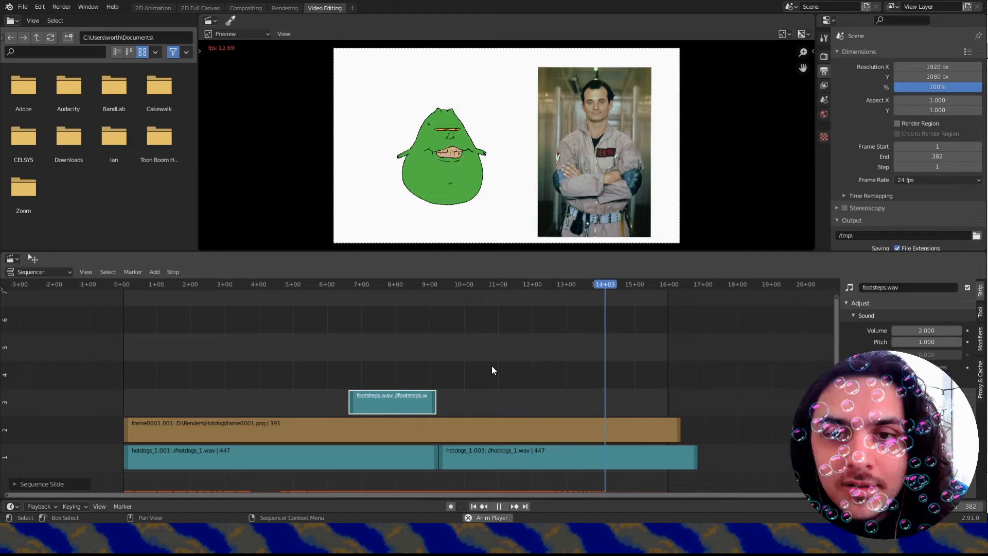
{"action": "key", "text": "Escape"}
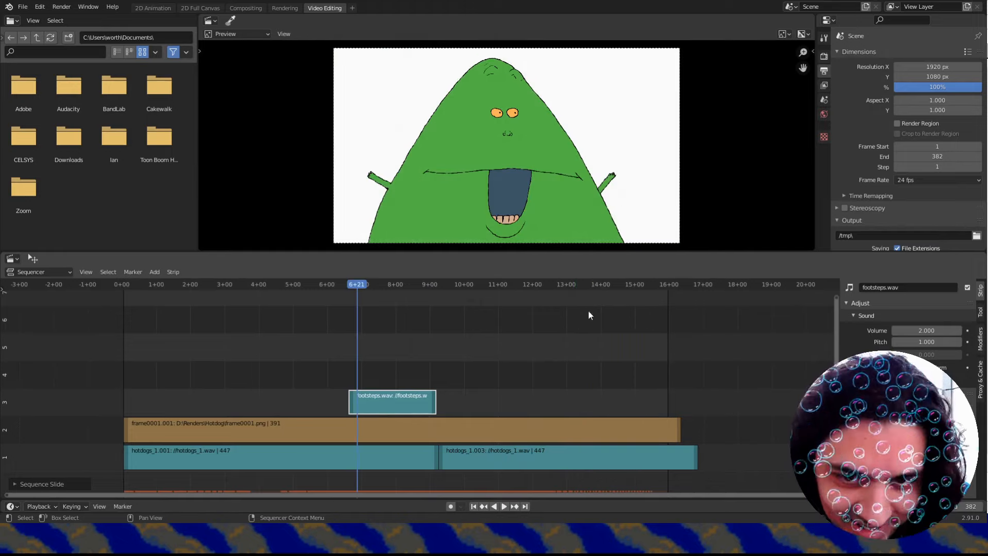
Check the animation at 13+18 and slightly earlier, switch to Audacity, and record a hotdog bag sound effect.
{"action": "left_click", "coordinate": [593, 283]}
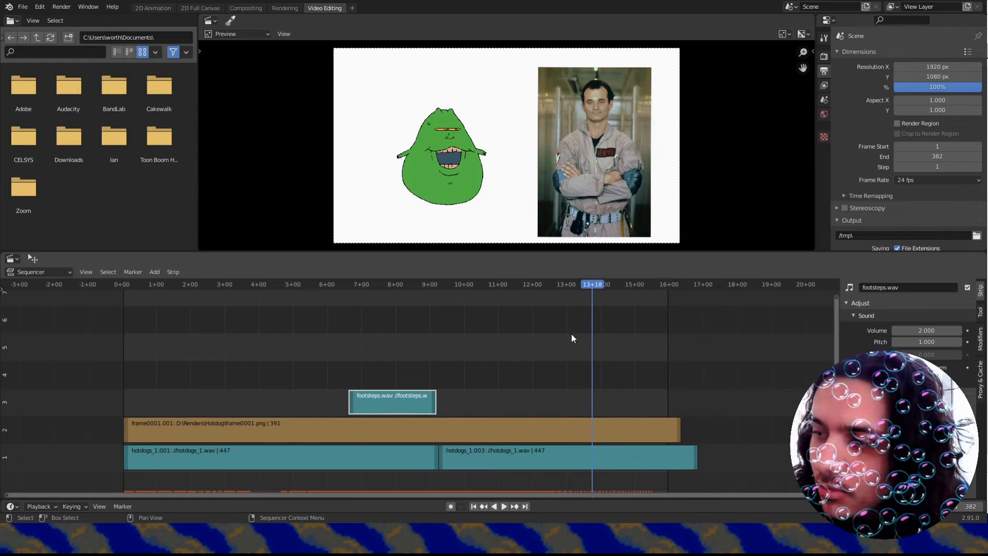
{"action": "left_click", "coordinate": [560, 284]}
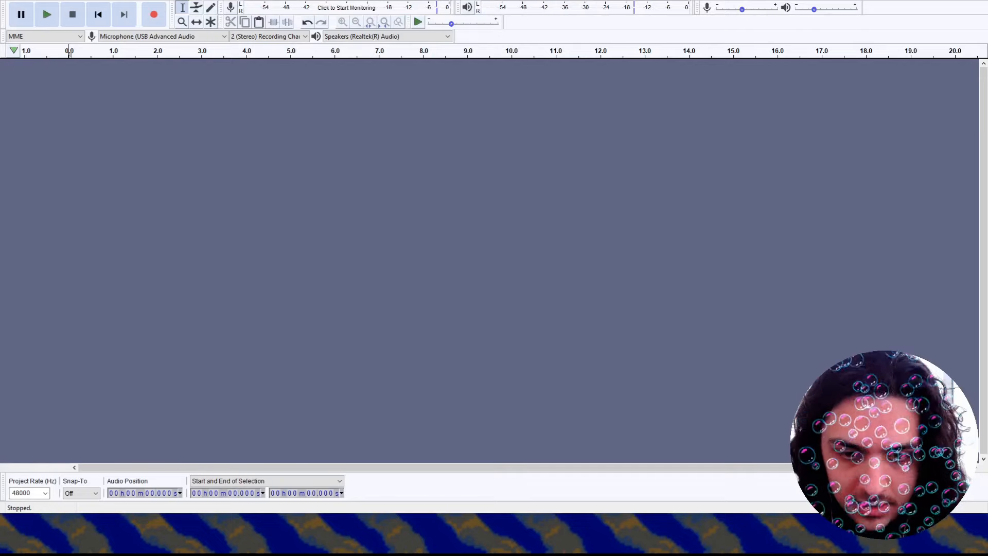
{"action": "left_click", "coordinate": [164, 11]}
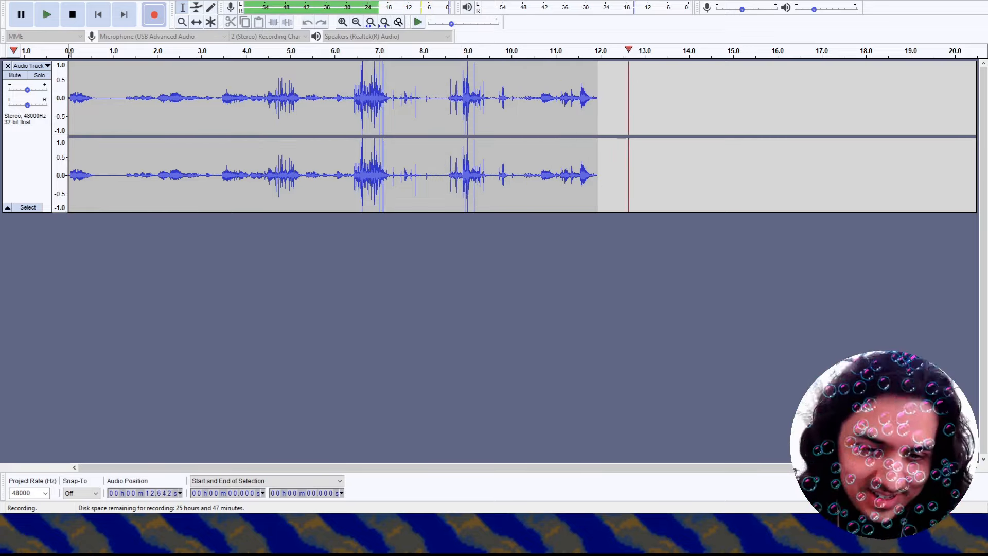
{"action": "left_click", "coordinate": [435, 433]}
{"action": "key", "text": "space"}
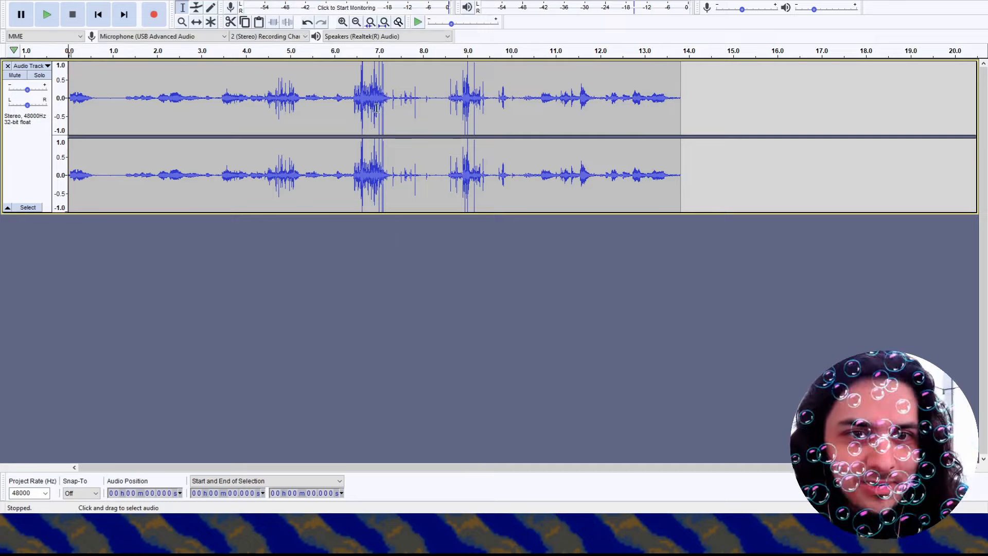
Play the recording from about 8 seconds, trim it to the burst between about 8.5 and 9.6 seconds, and export it as hotdog-bag.wav.
{"action": "left_click", "coordinate": [426, 106]}
{"action": "key", "text": "space"}
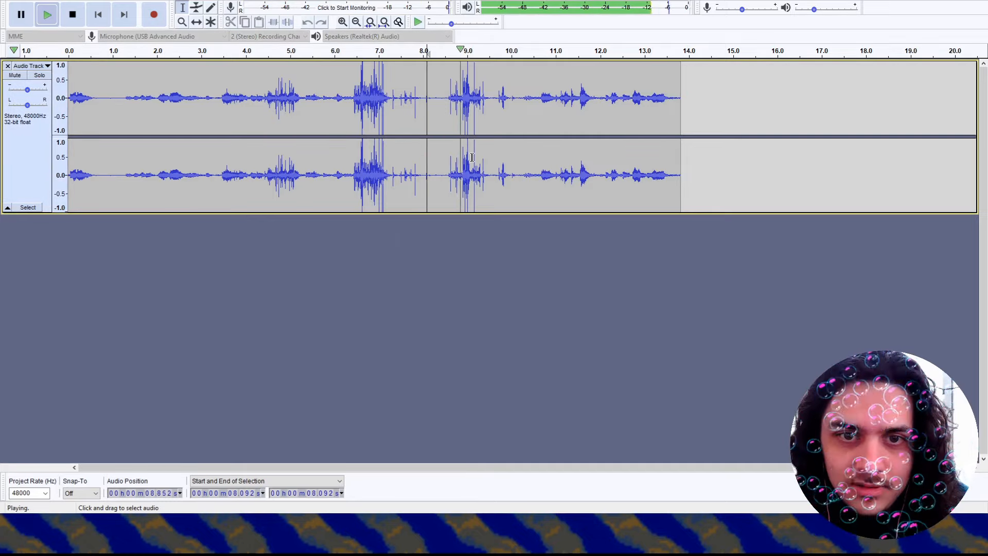
{"action": "key", "text": "space"}
{"action": "left_click_drag", "start_coordinate": [496, 156], "coordinate": [748, 159]}
{"action": "key", "text": "Delete"}
{"action": "left_click_drag", "start_coordinate": [445, 105], "coordinate": [57, 93]}
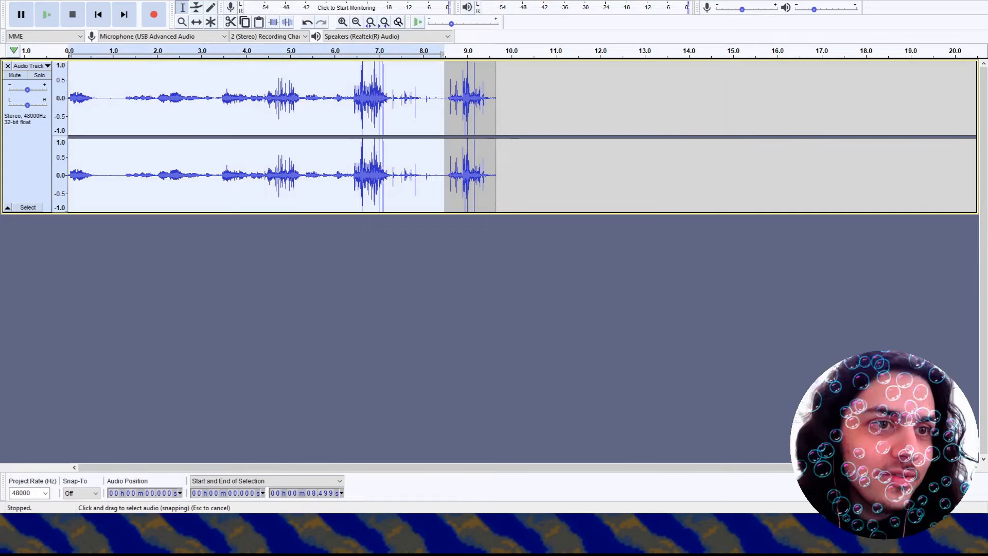
{"action": "key", "text": "Delete"}
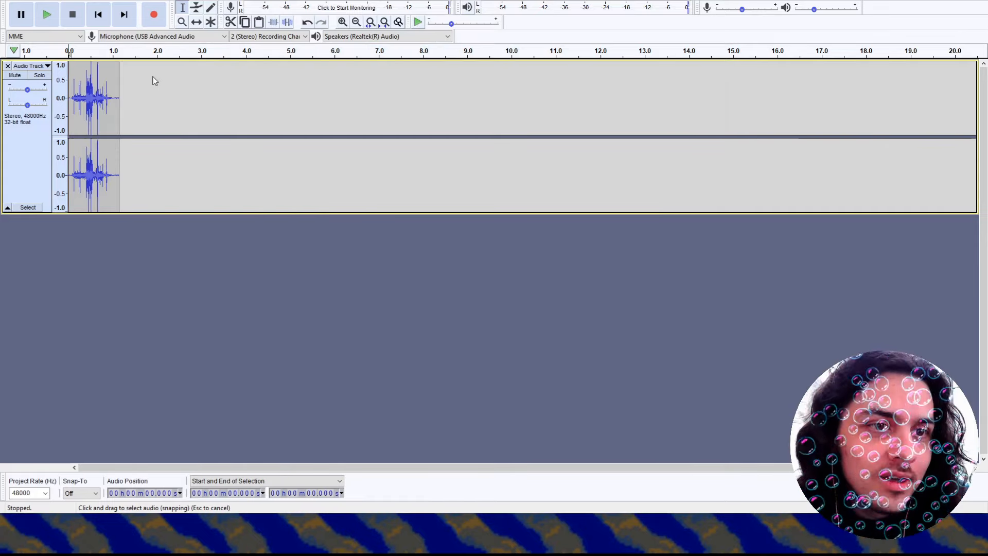
{"action": "left_click", "coordinate": [483, 271]}
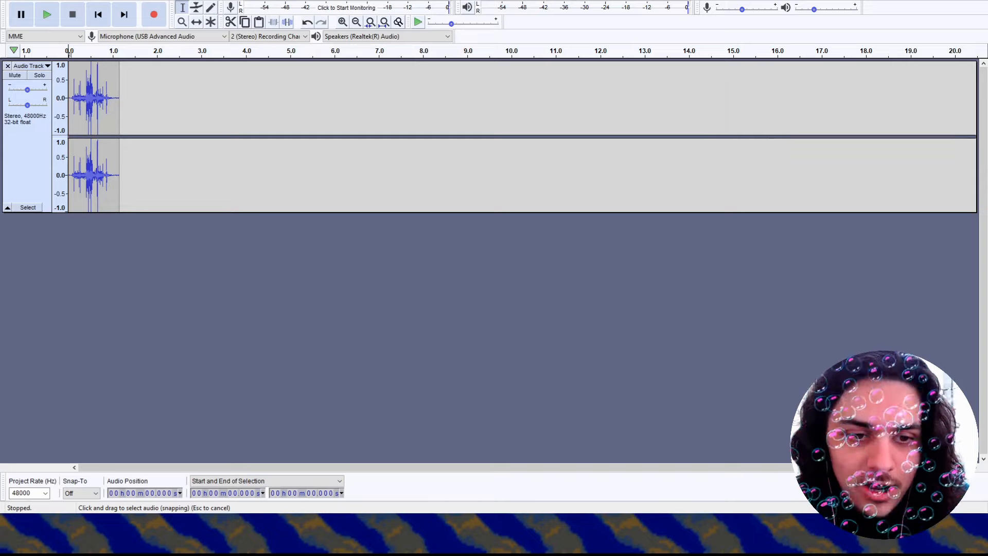
{"action": "left_click", "coordinate": [495, 263]}
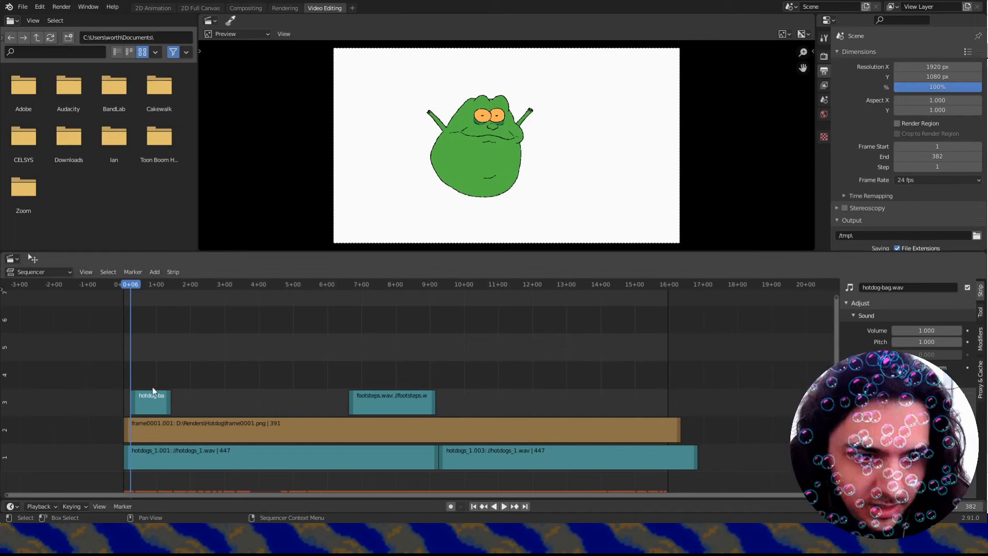
Back in Blender, move the hotdog-bag.wav strip along channel 3 to start at about 14+03 and play back its timing.
{"action": "left_click_drag", "start_coordinate": [153, 396], "coordinate": [596, 396]}
{"action": "scroll", "coordinate": [546, 350], "scroll_direction": "up", "scroll_amount": 3}
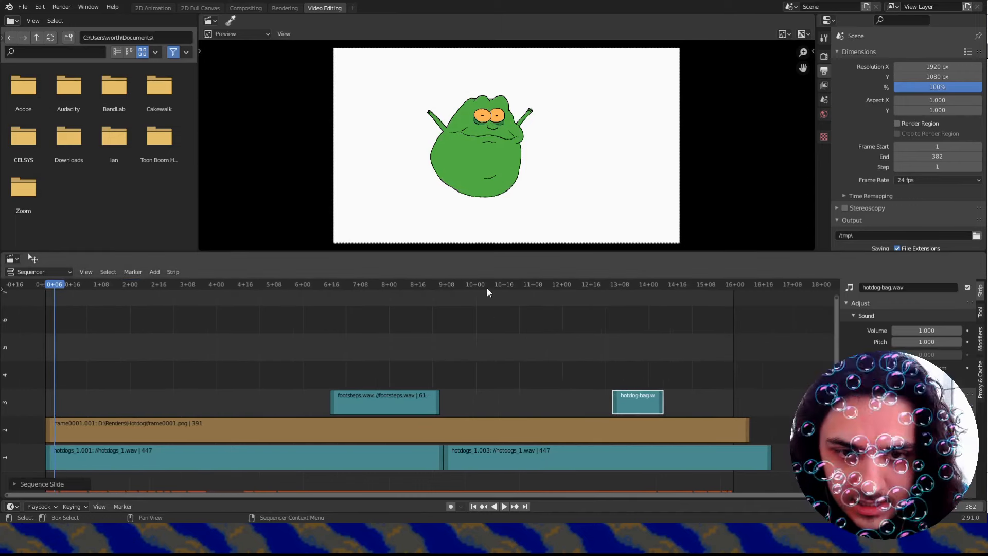
{"action": "left_click", "coordinate": [494, 285]}
{"action": "key", "text": "space"}
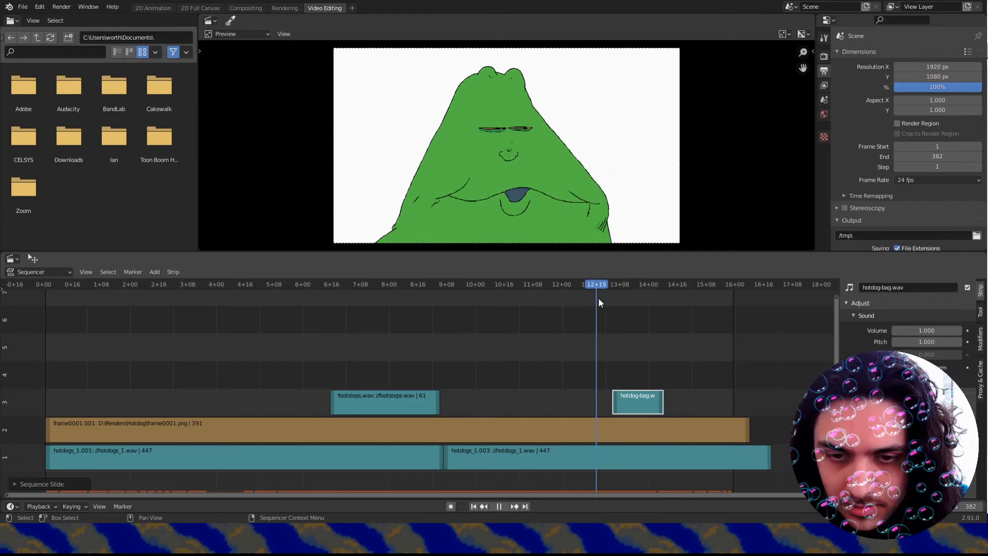
{"action": "key", "text": "space"}
{"action": "key", "text": "g"}
{"action": "left_click", "coordinate": [641, 318]}
{"action": "left_click_drag", "start_coordinate": [616, 284], "coordinate": [633, 289]}
{"action": "key", "text": "g"}
{"action": "left_click", "coordinate": [650, 291]}
{"action": "key", "text": "space"}
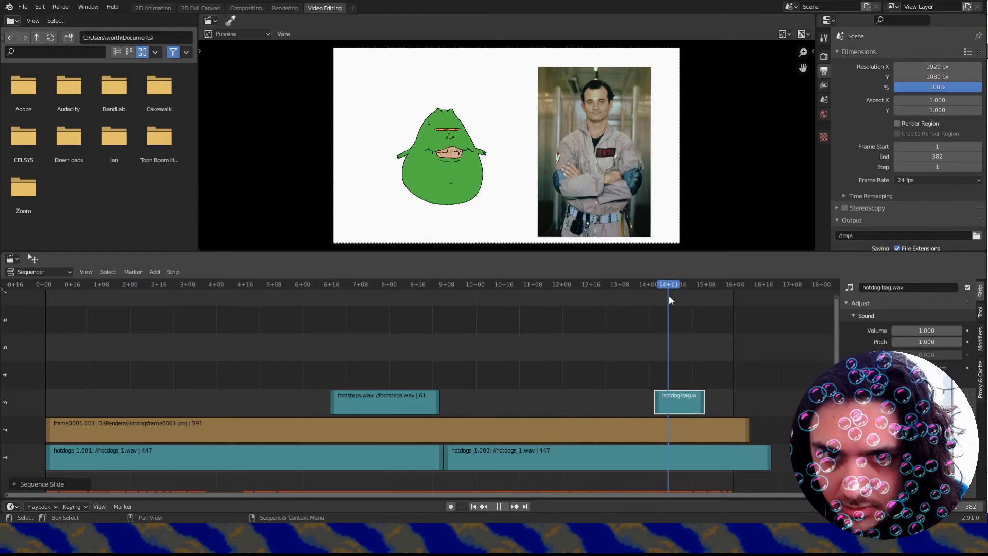
Shift the hotdog-bag.wav strip to start at about 14+11 and play back from there.
{"action": "key", "text": "space"}
{"action": "key", "text": "g"}
{"action": "left_click", "coordinate": [674, 290]}
{"action": "left_click", "coordinate": [668, 284]}
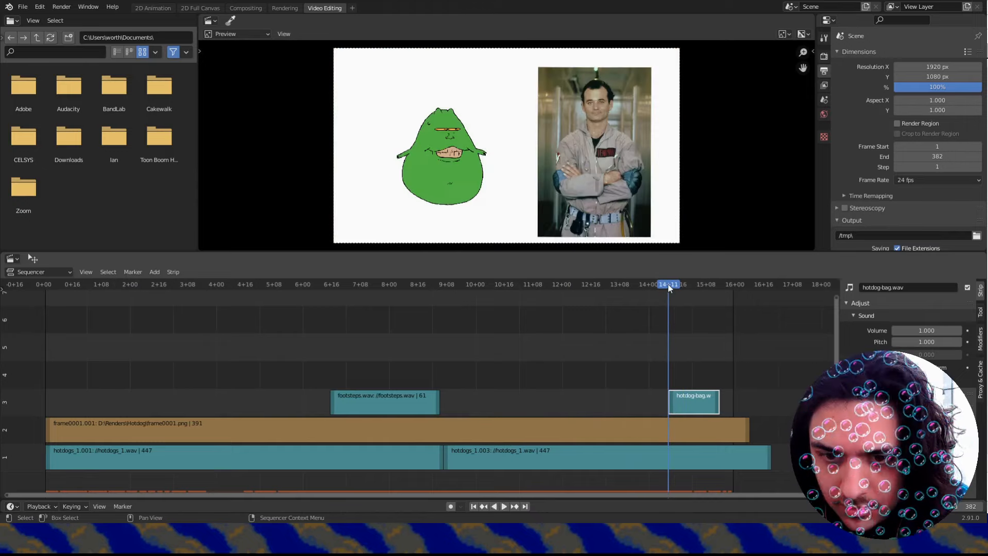
{"action": "key", "text": "space"}
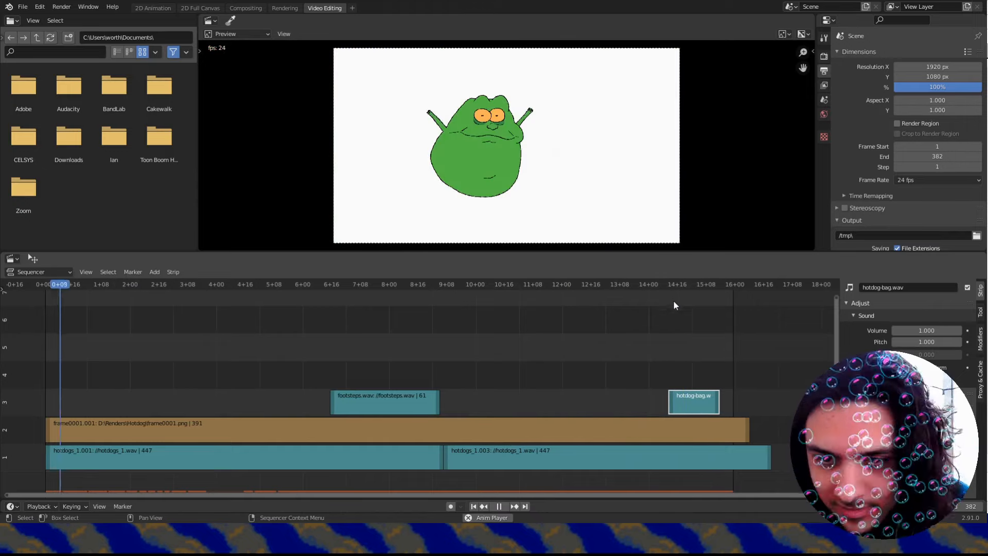
{"action": "key", "text": "Escape"}
Trim the hotdog-bag.wav strip to about 18 frames starting at about 14+14, and play back from about 14+04.
{"action": "middle_click_drag", "start_coordinate": [749, 362], "coordinate": [613, 393]}
{"action": "scroll", "coordinate": [613, 393], "scroll_direction": "up", "scroll_amount": 6}
{"action": "left_click_drag", "start_coordinate": [678, 403], "coordinate": [667, 405]}
{"action": "left_click_drag", "start_coordinate": [602, 403], "coordinate": [633, 399]}
{"action": "left_click", "coordinate": [608, 284]}
{"action": "key", "text": "space"}
{"action": "left_click_drag", "start_coordinate": [608, 284], "coordinate": [578, 304]}
{"action": "key", "text": "space"}
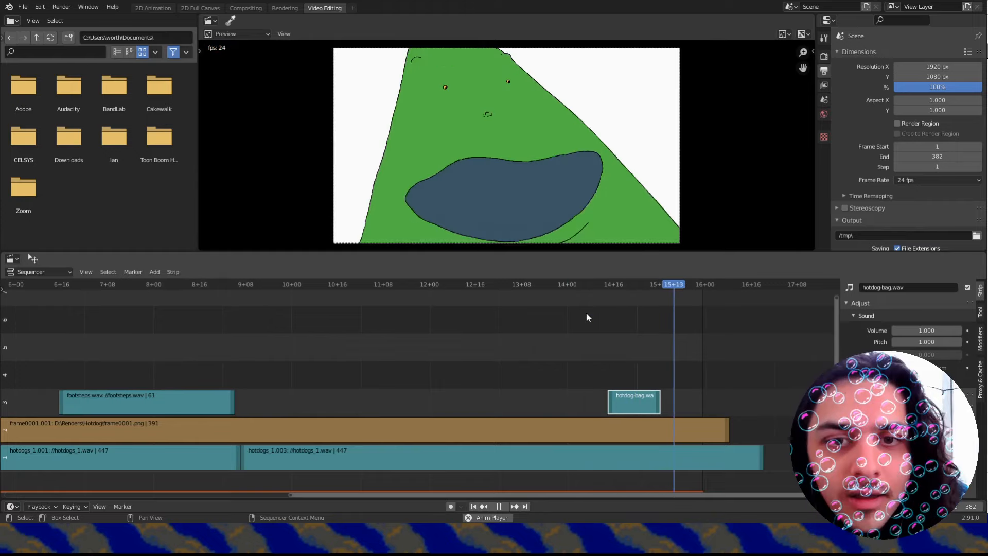
{"action": "scroll", "coordinate": [505, 343], "scroll_direction": "down", "scroll_amount": 8}
{"action": "key", "text": "Escape"}
Set the hotdog-bag.wav strip's volume to 0.5 and play back that section.
{"action": "scroll", "coordinate": [535, 353], "scroll_direction": "up", "scroll_amount": 5}
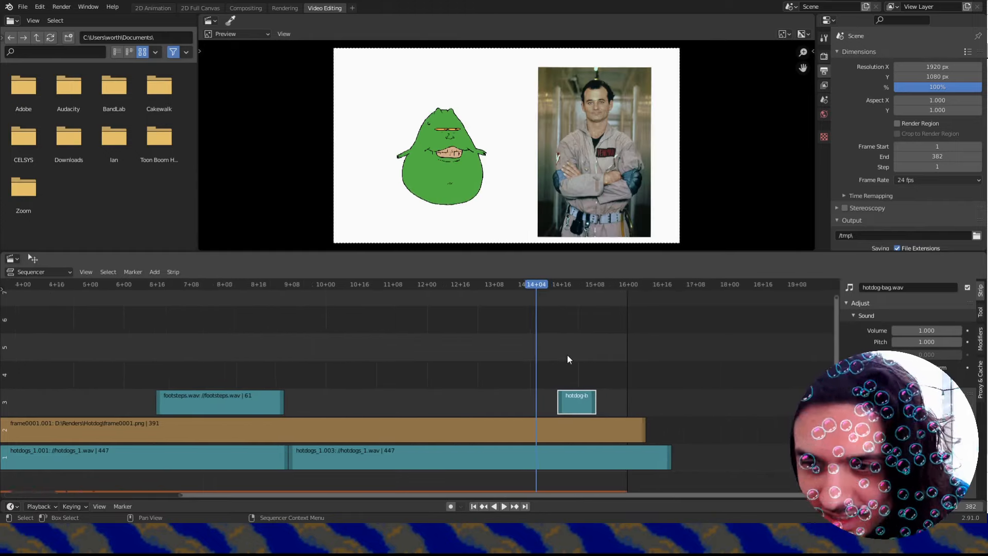
{"action": "left_click", "coordinate": [918, 330]}
{"action": "type", "text": "0.5"}
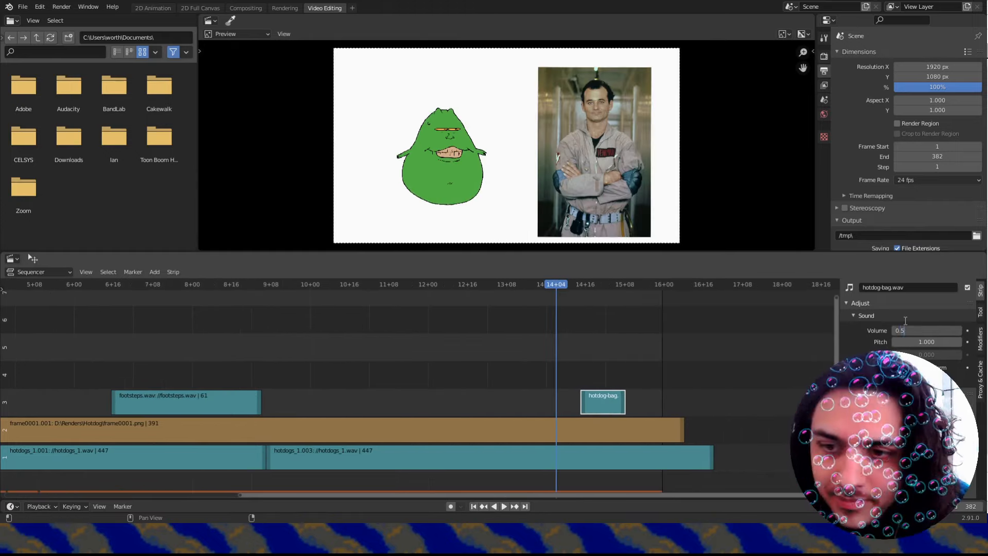
{"action": "key", "text": "Return"}
{"action": "key", "text": "space"}
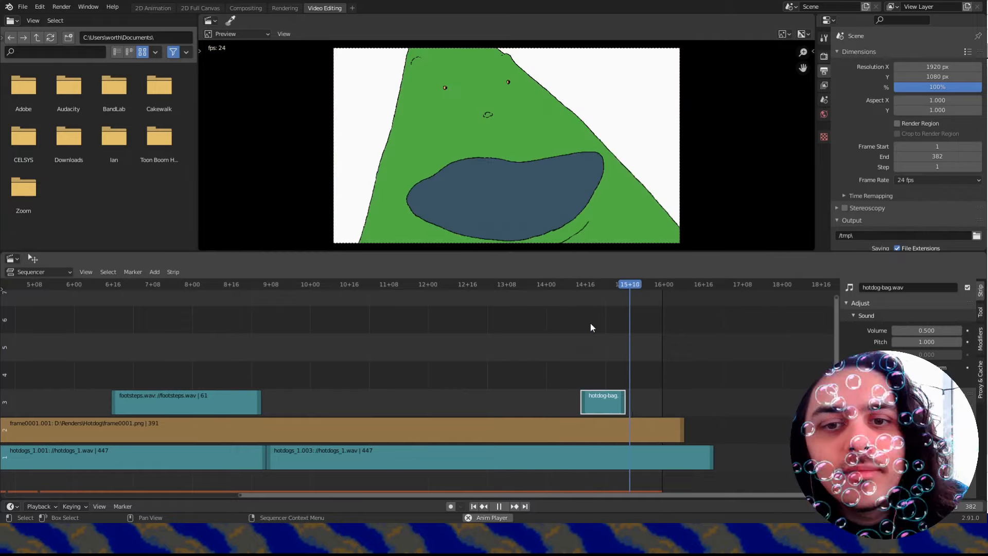
Move the hotdog-bag.wav strip about four frames earlier, starting at about 14+10, and play back its timing.
{"action": "key", "text": "Escape"}
{"action": "left_click_drag", "start_coordinate": [611, 399], "coordinate": [601, 400]}
{"action": "key", "text": "space"}
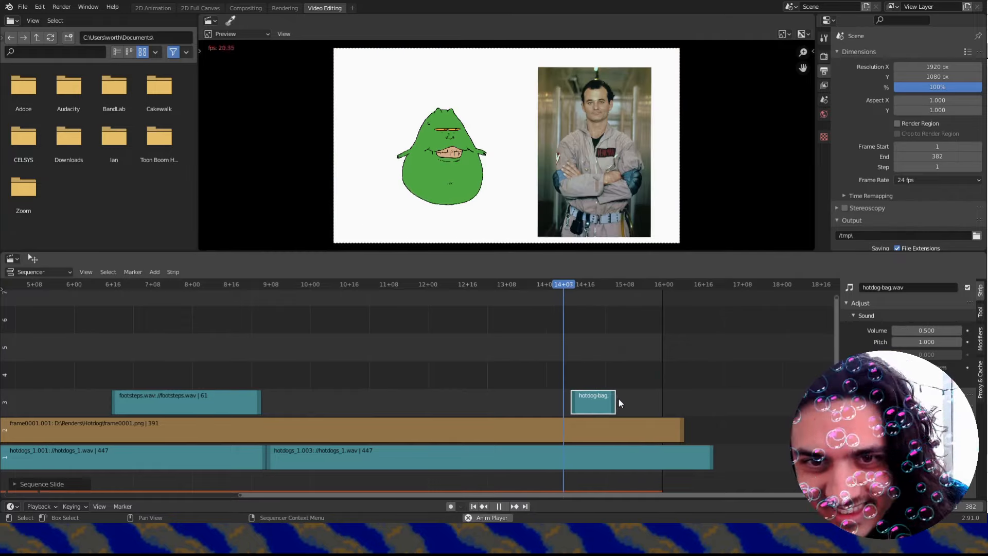
{"action": "scroll", "coordinate": [439, 363], "scroll_direction": "down", "scroll_amount": 5}
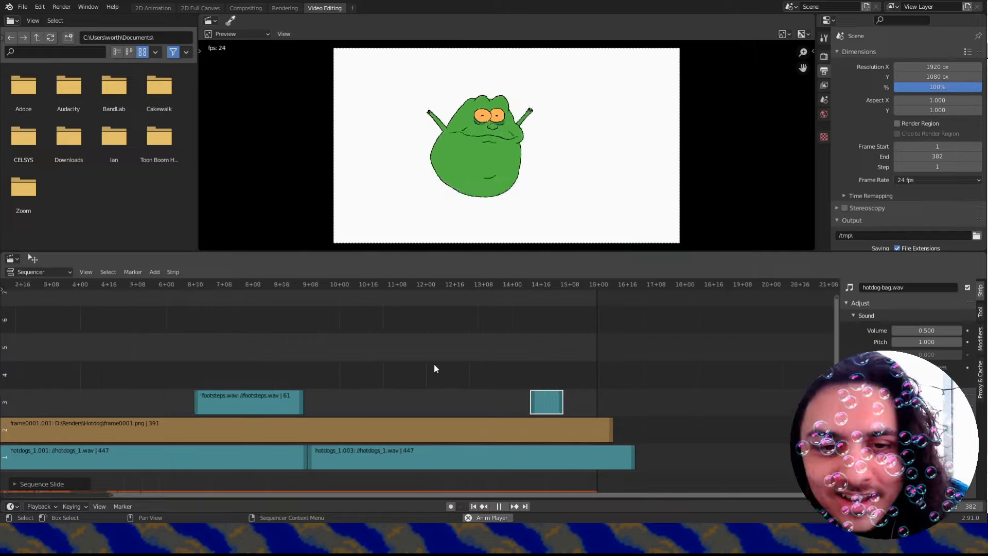
{"action": "key", "text": "Escape"}
Play back the whole sequence from the first frame to review the picture, dialogue and sound effects.
{"action": "key", "text": "shift+Left"}
{"action": "key", "text": "space"}
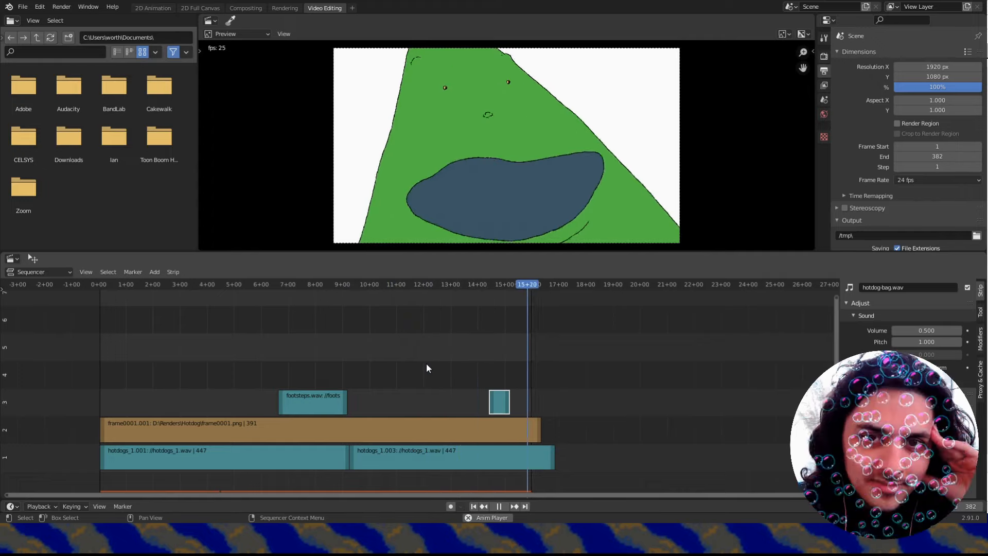
{"action": "key", "text": "Escape"}
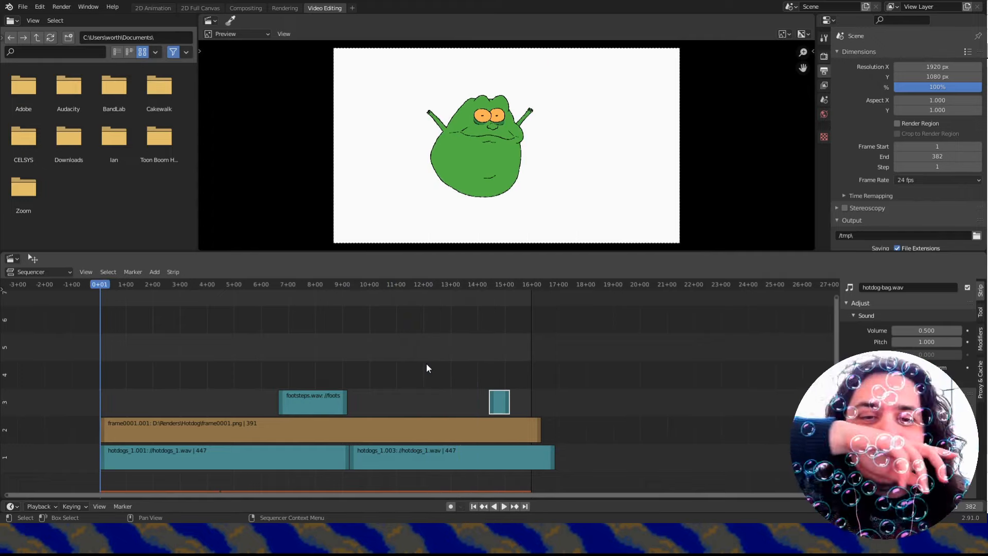
Save the project and render the sequence's audio mix as hotdog-audio.
{"action": "key", "text": "ctrl+s"}
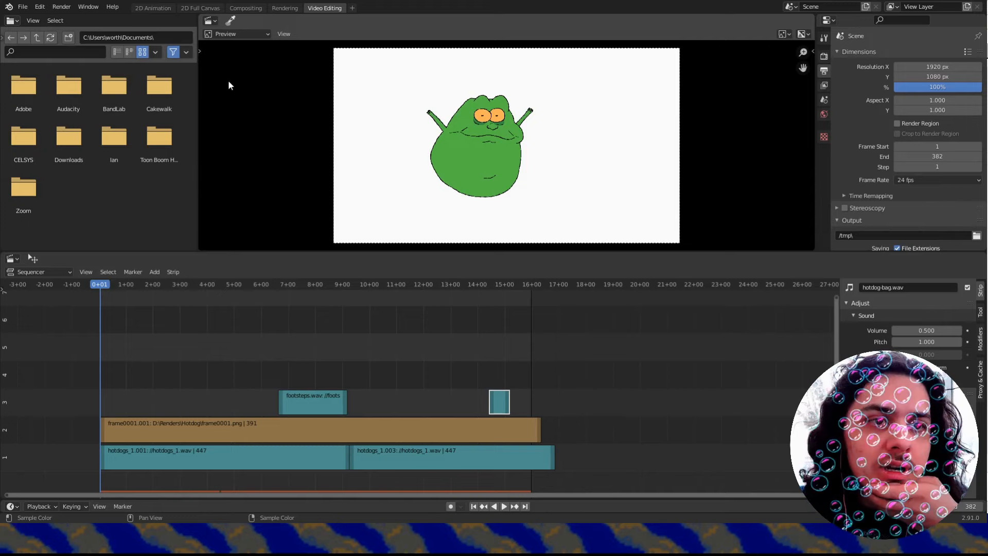
{"action": "left_click", "coordinate": [64, 7]}
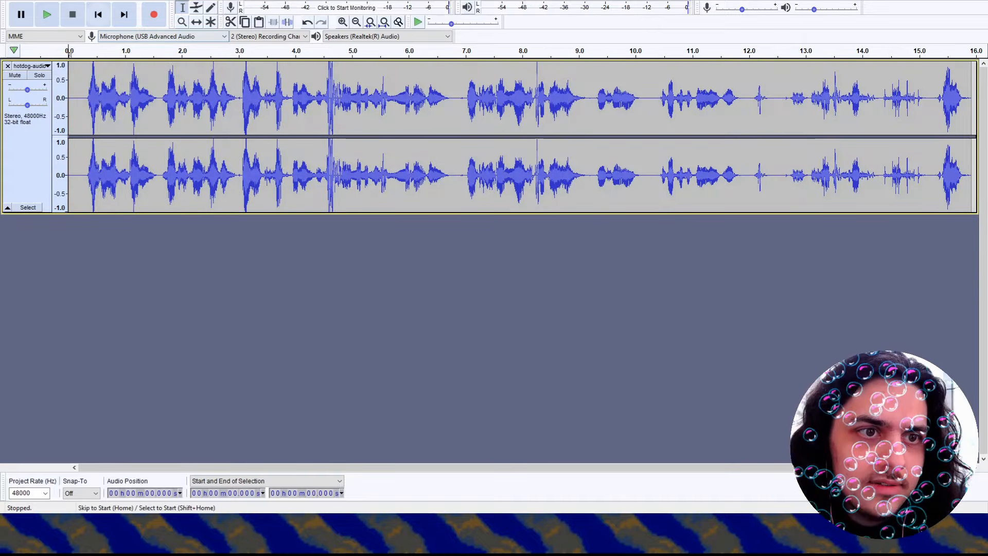
In Audacity, listen to the hotdog-audio track from the start and again from about 10.4 seconds.
{"action": "key", "text": "space"}
{"action": "left_click", "coordinate": [182, 22]}
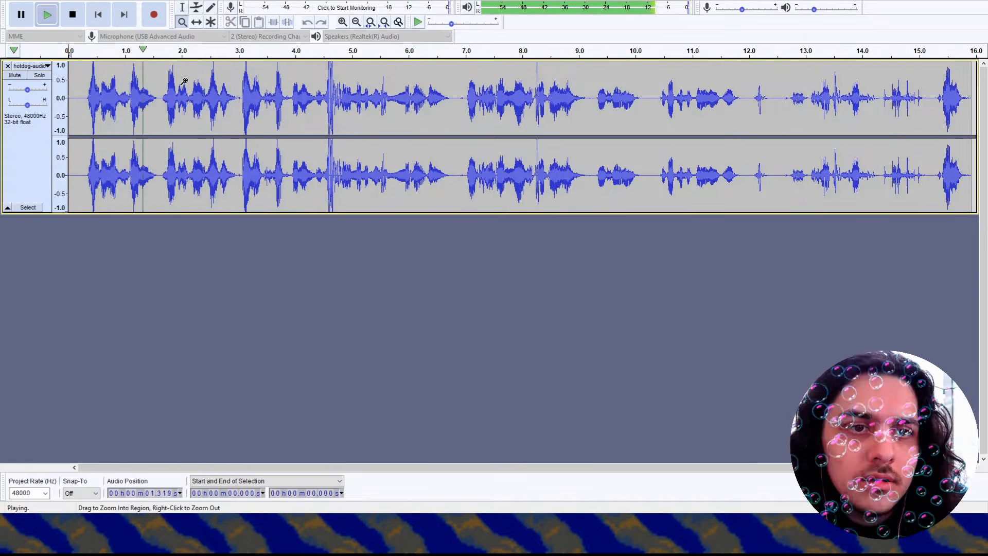
{"action": "right_click", "coordinate": [184, 80]}
{"action": "key", "text": "space"}
{"action": "left_click", "coordinate": [182, 7]}
{"action": "left_click", "coordinate": [364, 107]}
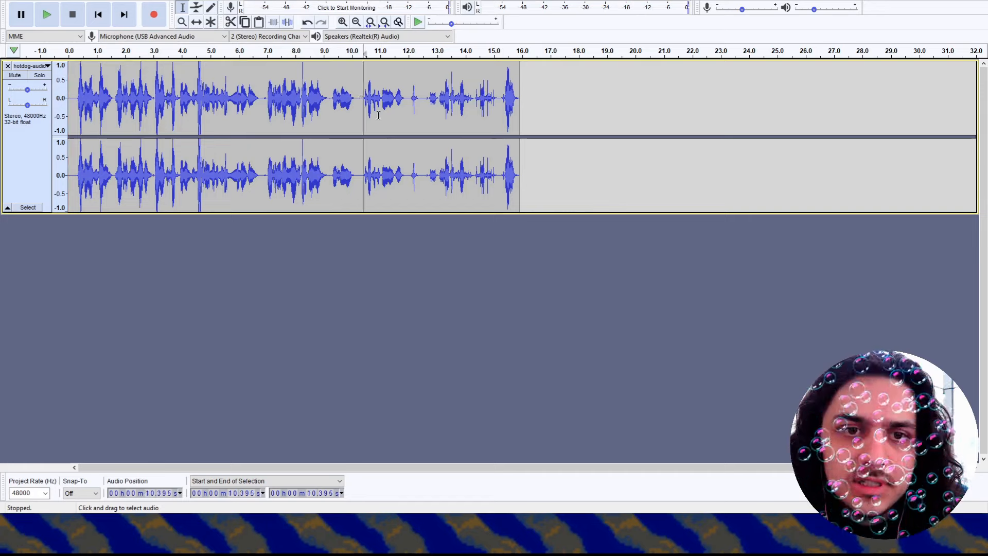
{"action": "key", "text": "space"}
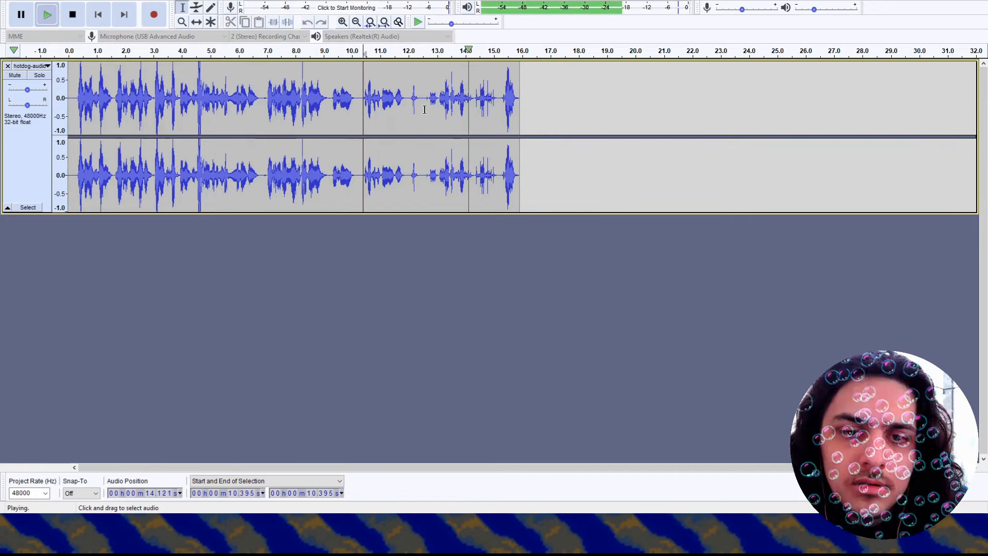
{"action": "key", "text": "space"}
Select the entire hotdog-audio track and even out its loudness across the clip.
{"action": "left_click", "coordinate": [97, 17]}
{"action": "key", "text": "ctrl+a"}
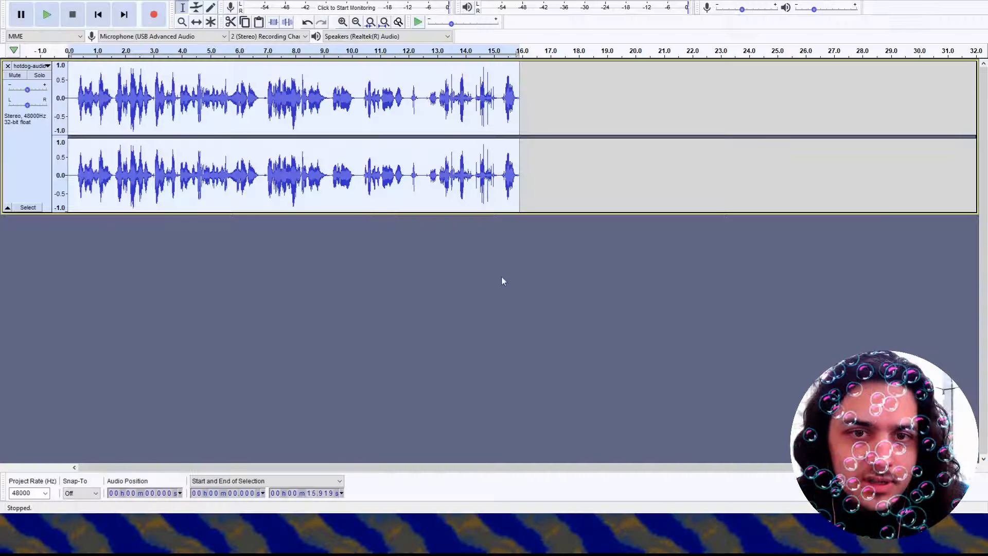
Play the leveled hotdog-audio track from the start for a few seconds to check its loudness.
{"action": "left_click", "coordinate": [182, 111]}
{"action": "key", "text": "space"}
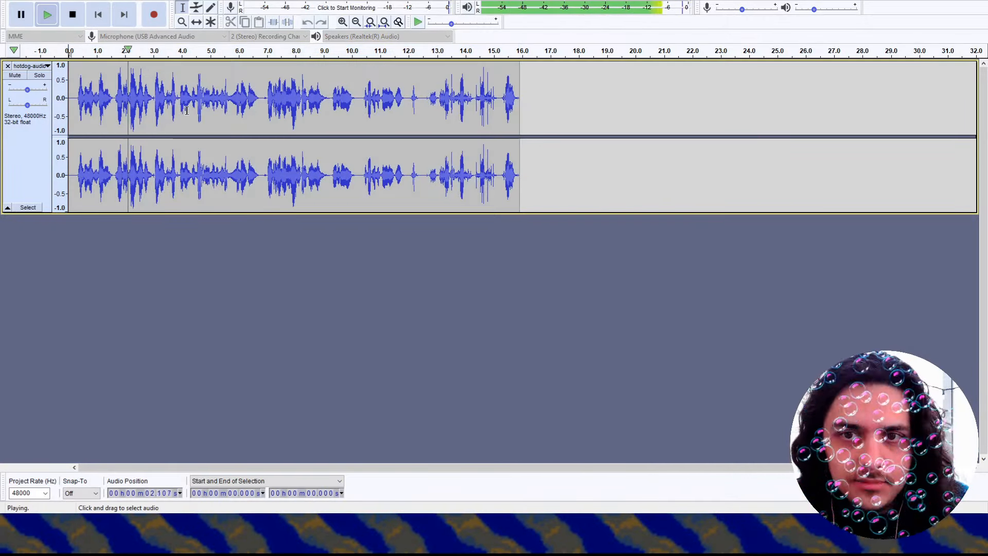
{"action": "left_click", "coordinate": [72, 15]}
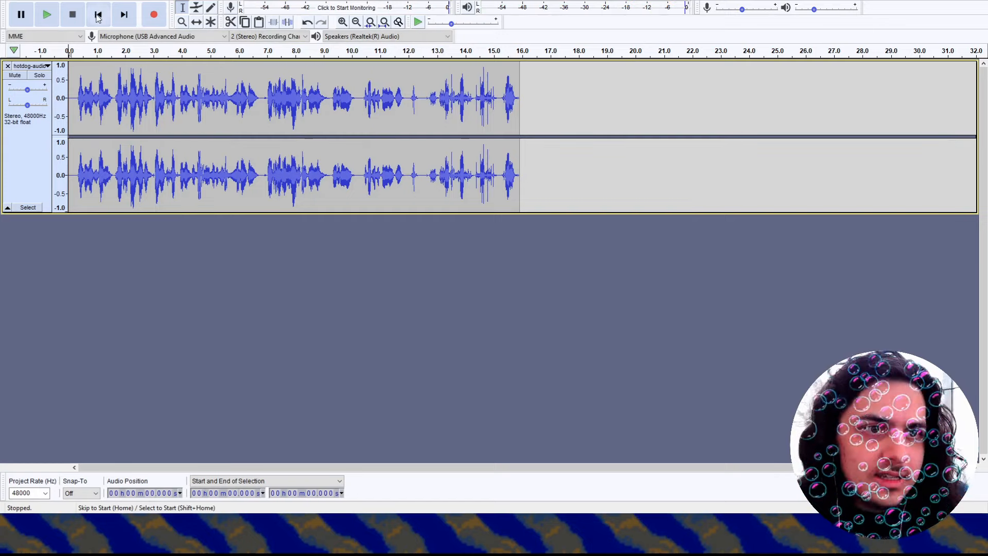
Select the entire hotdog-audio track and raise its overall level so the loudest peaks reach nearly full scale.
{"action": "key", "text": "ctrl+a"}
{"action": "key", "text": "ctrl+shift+a"}
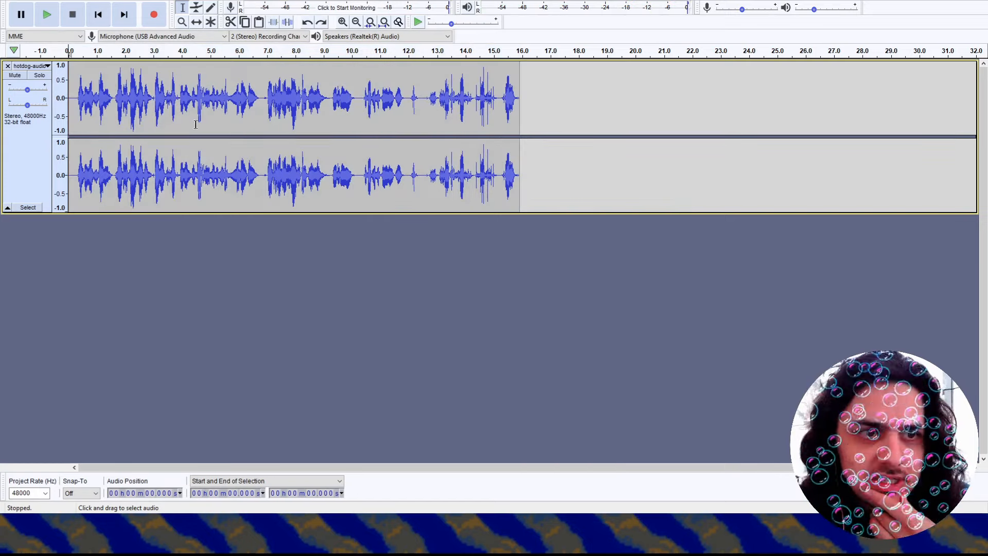
{"action": "left_click", "coordinate": [43, 156]}
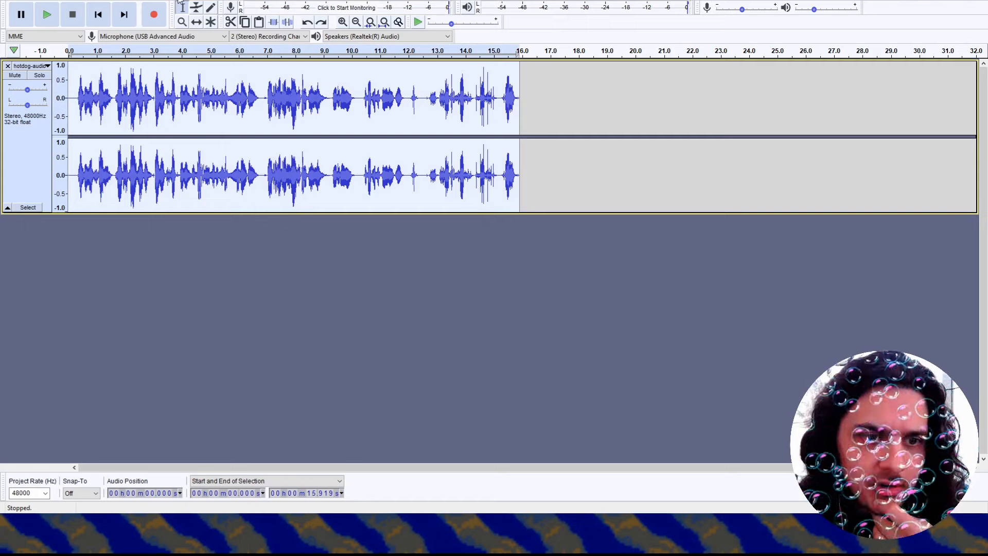
{"action": "left_click", "coordinate": [203, 391]}
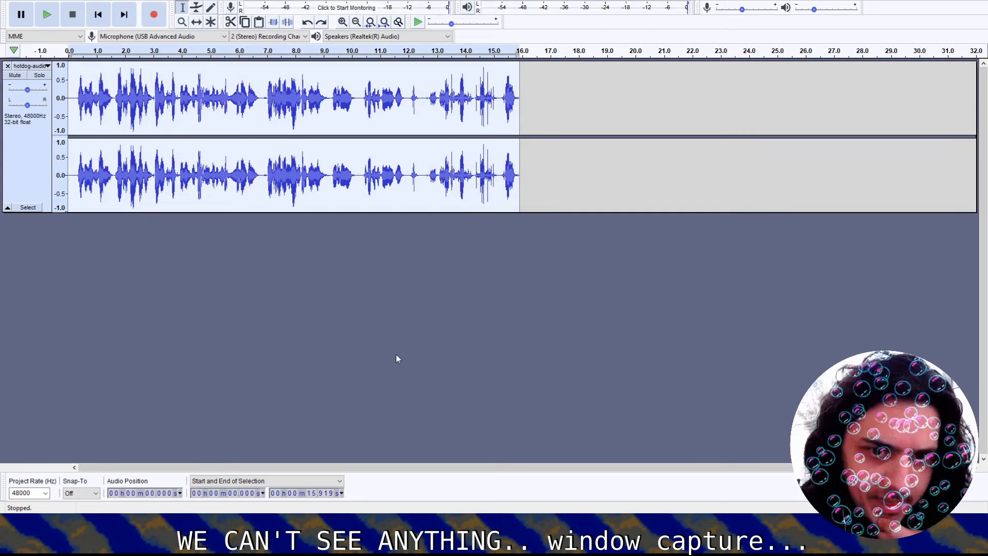
{"action": "left_click", "coordinate": [511, 310]}
{"action": "left_click", "coordinate": [97, 14]}
{"action": "left_click", "coordinate": [184, 7]}
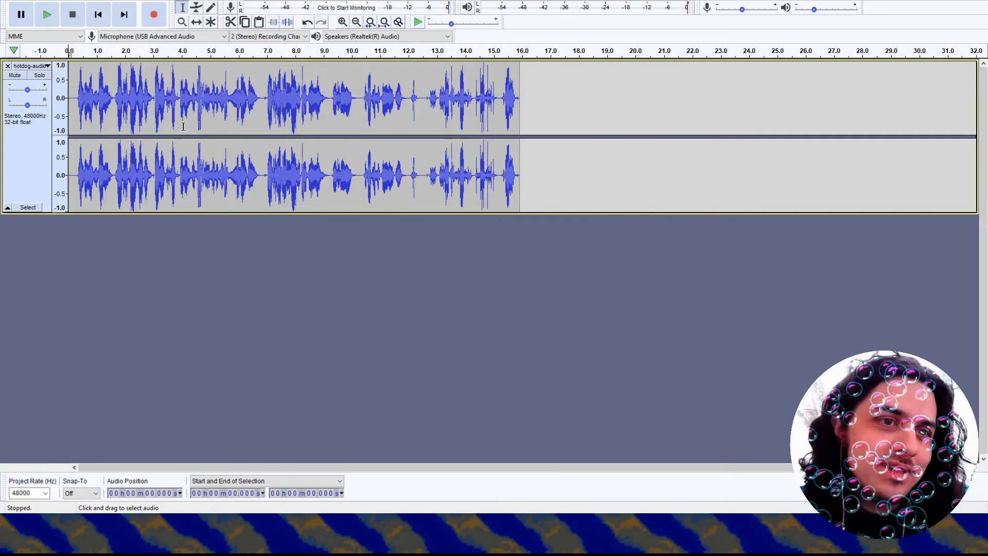
Listen to the louder track from the start and again from about 6.9 seconds while checking the playback level.
{"action": "key", "text": "space"}
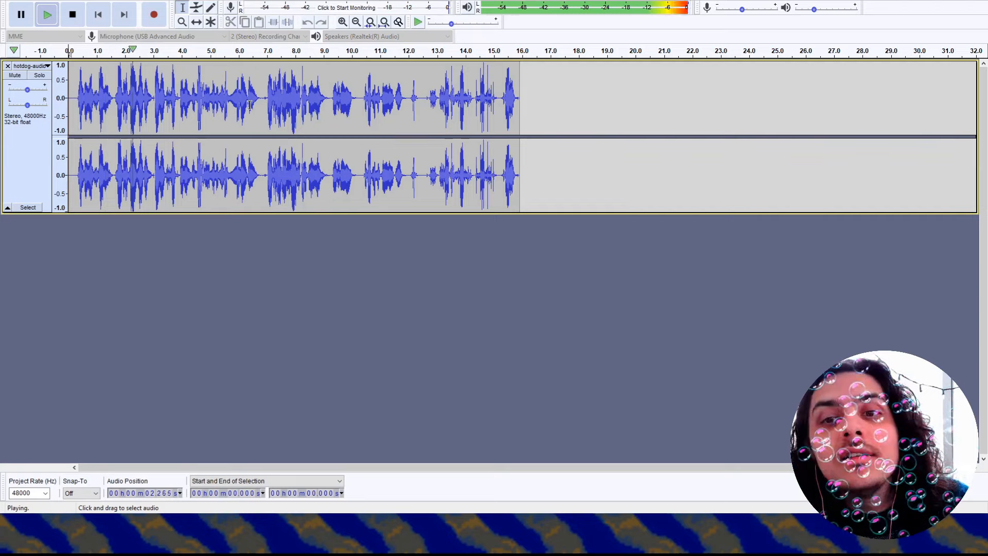
{"action": "key", "text": "space"}
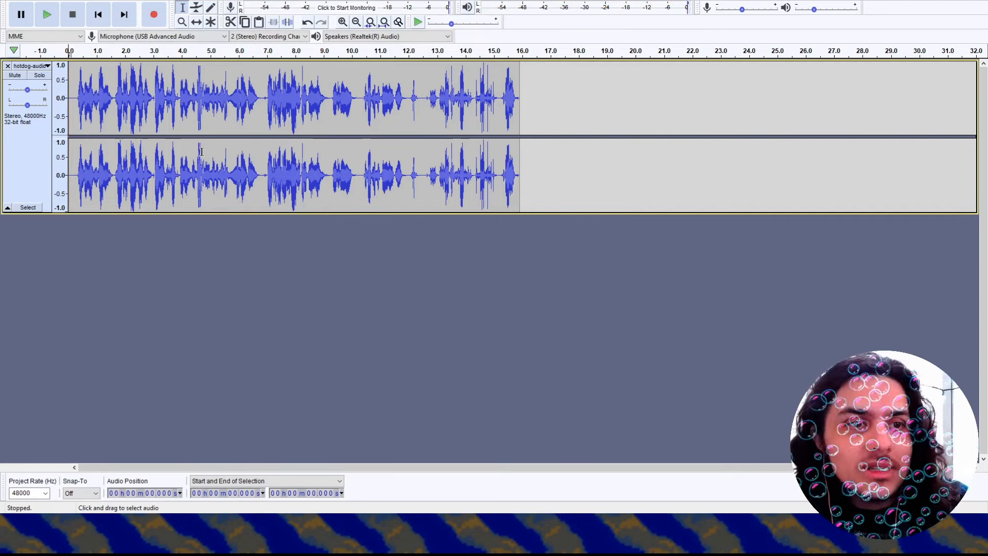
{"action": "left_click", "coordinate": [346, 317]}
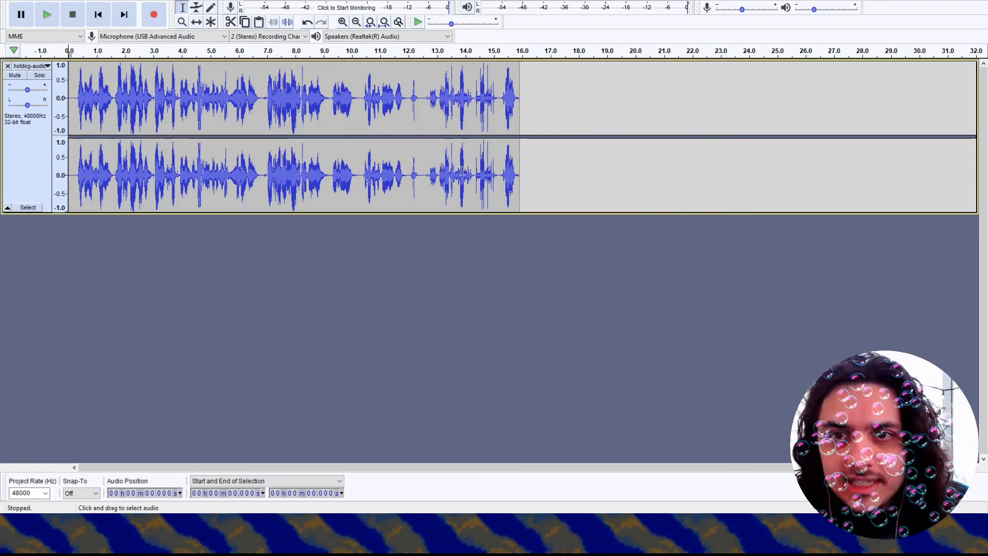
{"action": "left_click", "coordinate": [265, 104]}
{"action": "key", "text": "space"}
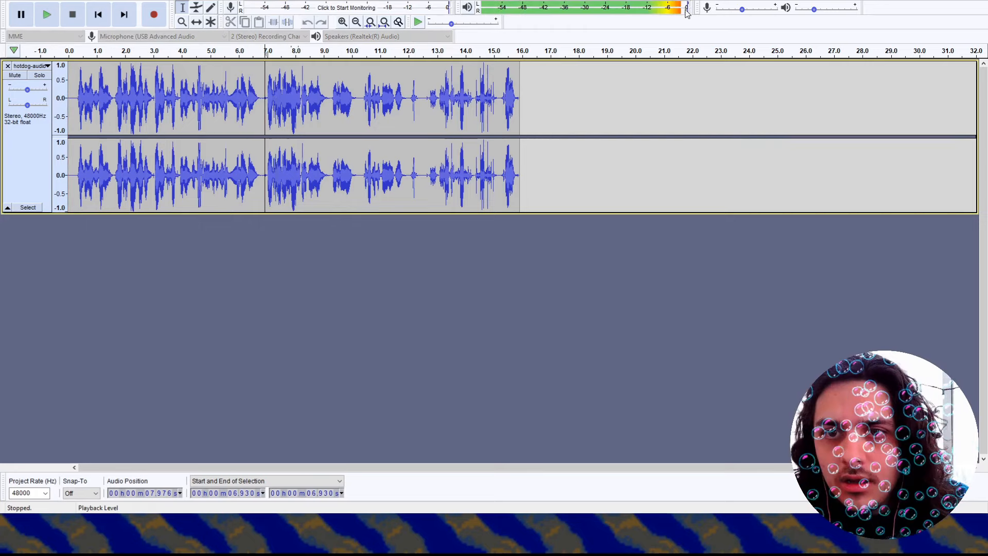
{"action": "key", "text": "space"}
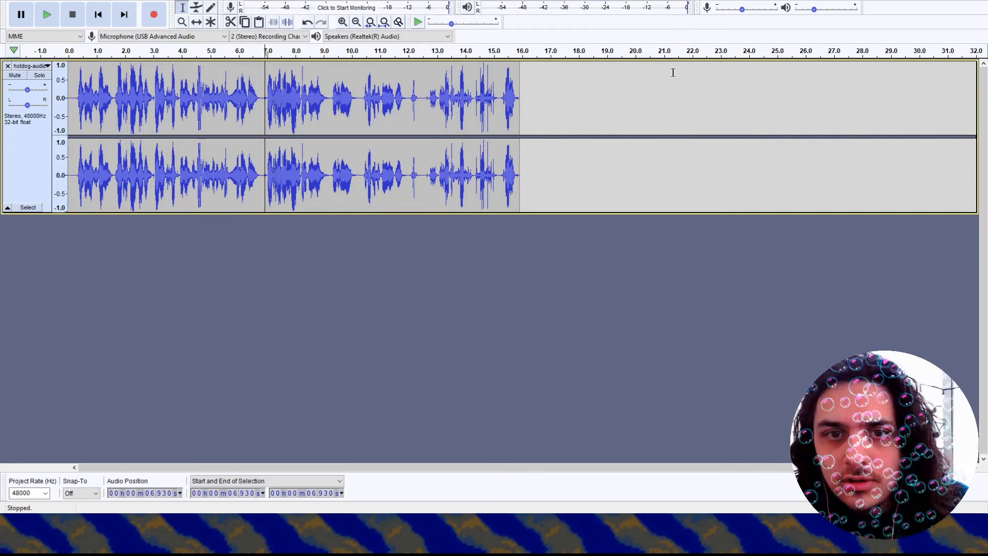
{"action": "key", "text": "space"}
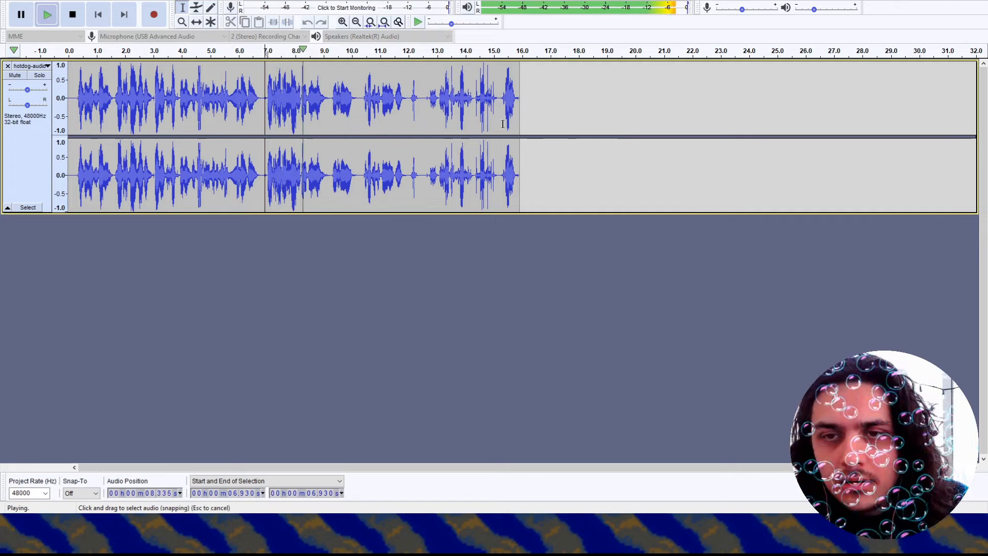
{"action": "key", "text": "space"}
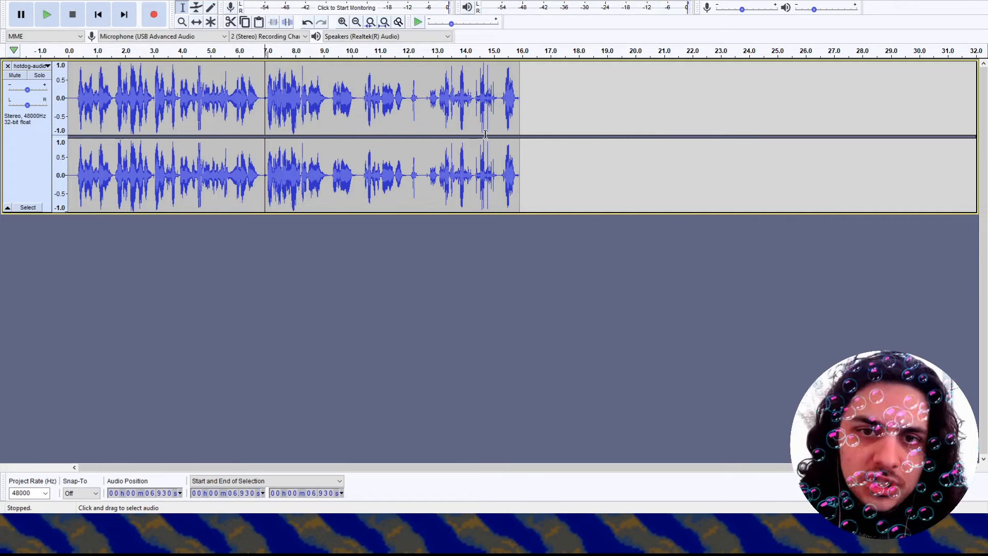
Lower the hotdog-audio track's gain slightly and return to the start of the track.
{"action": "left_click", "coordinate": [28, 92]}
{"action": "left_click_drag", "start_coordinate": [28, 92], "coordinate": [25, 91]}
{"action": "left_click", "coordinate": [98, 14]}
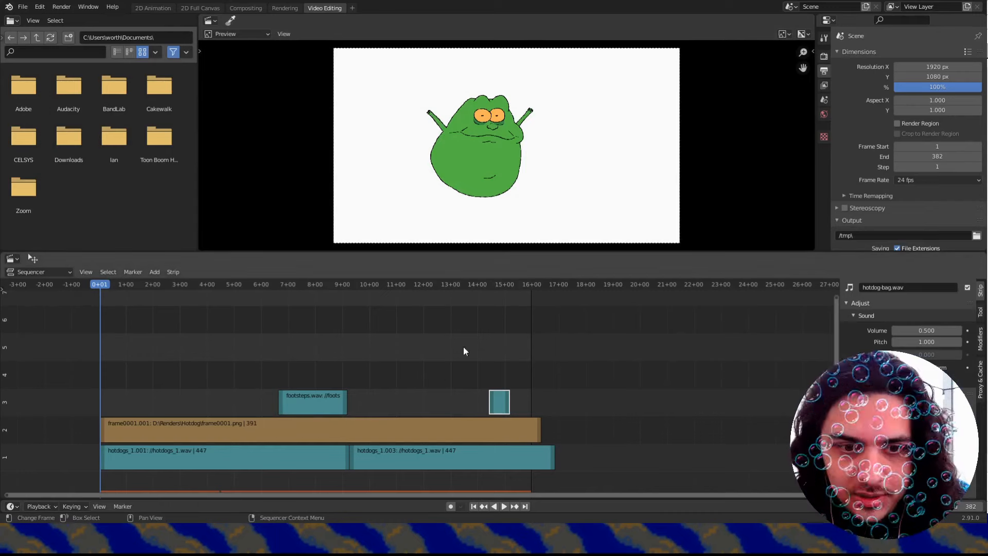
Switch to Blender and add the sound file hotdog-audio-2.wav on channel 4, starting at the first frame.
{"action": "middle_click_drag", "start_coordinate": [304, 358], "coordinate": [311, 363]}
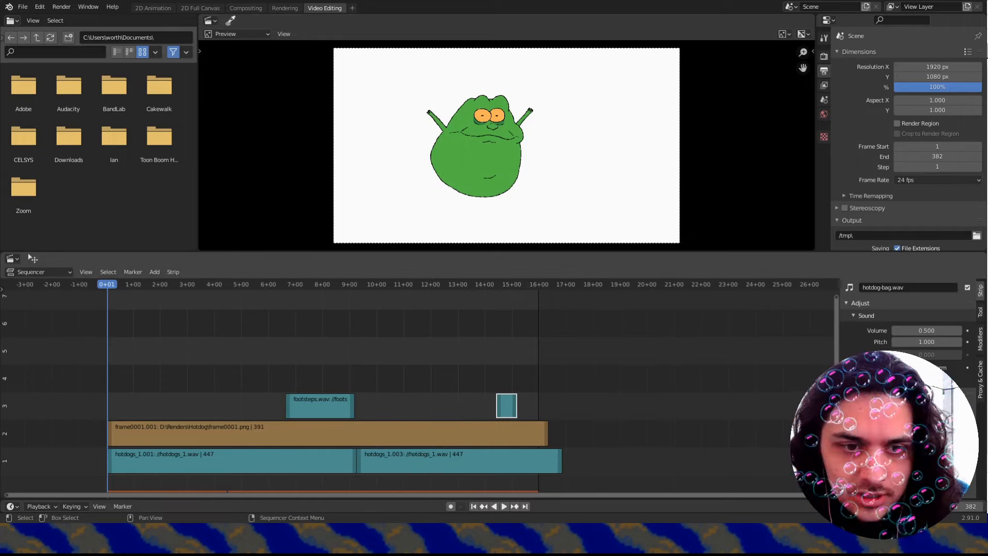
{"action": "right_click", "coordinate": [215, 337]}
{"action": "left_click", "coordinate": [309, 407]}
{"action": "middle_click_drag", "start_coordinate": [340, 408], "coordinate": [489, 394]}
{"action": "scroll", "coordinate": [392, 411], "scroll_direction": "up", "scroll_amount": 2}
{"action": "scroll", "coordinate": [441, 405], "scroll_direction": "up", "scroll_amount": 1}
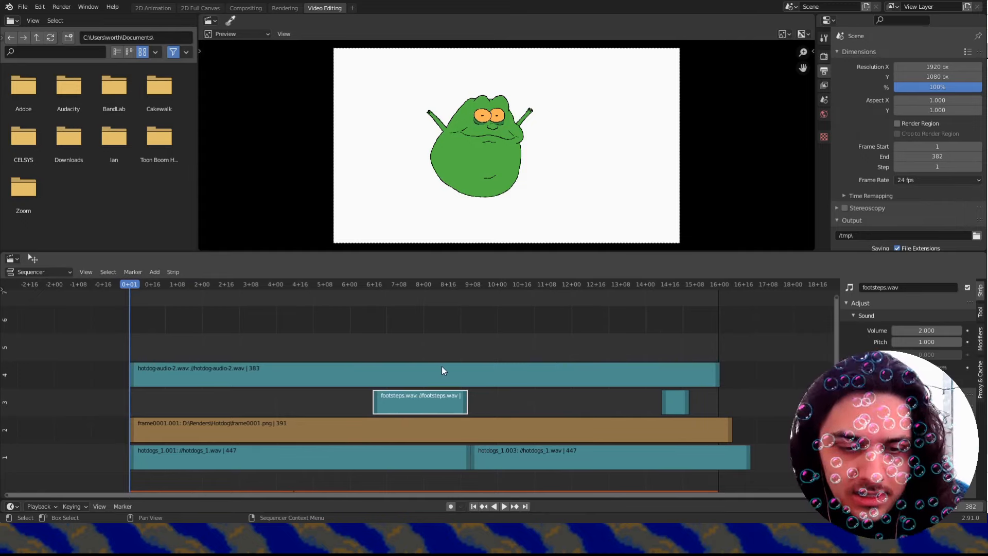
Mute both hotdogs_1 dialogue strips, the footsteps strip and the short hotdog-bag strip.
{"action": "left_click", "coordinate": [354, 464]}
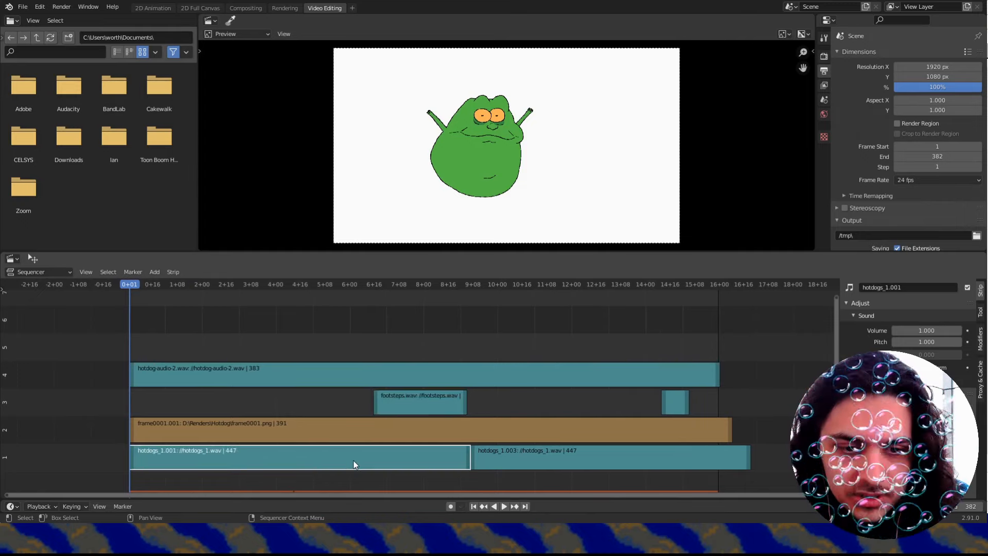
{"action": "key", "text": "h"}
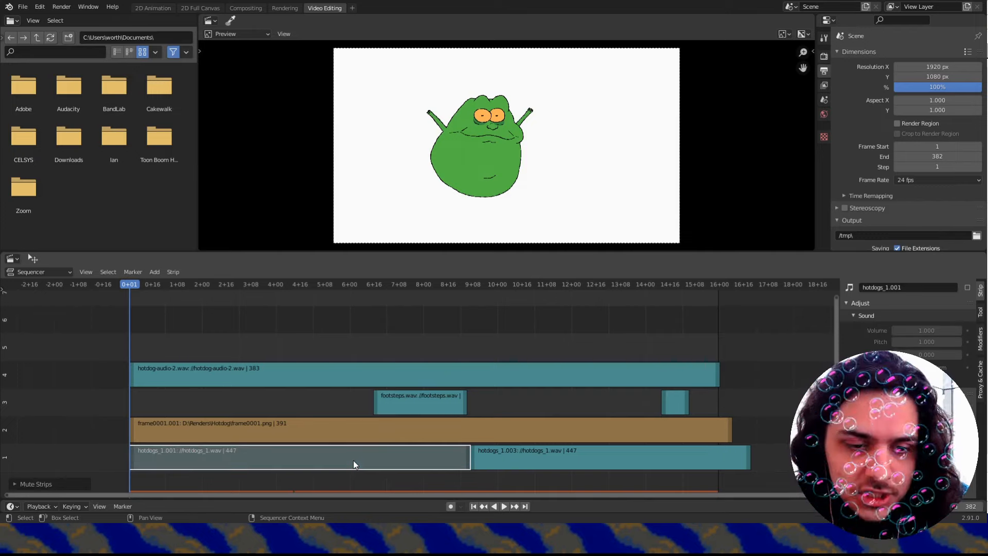
{"action": "left_click", "coordinate": [419, 407]}
{"action": "key", "text": "h"}
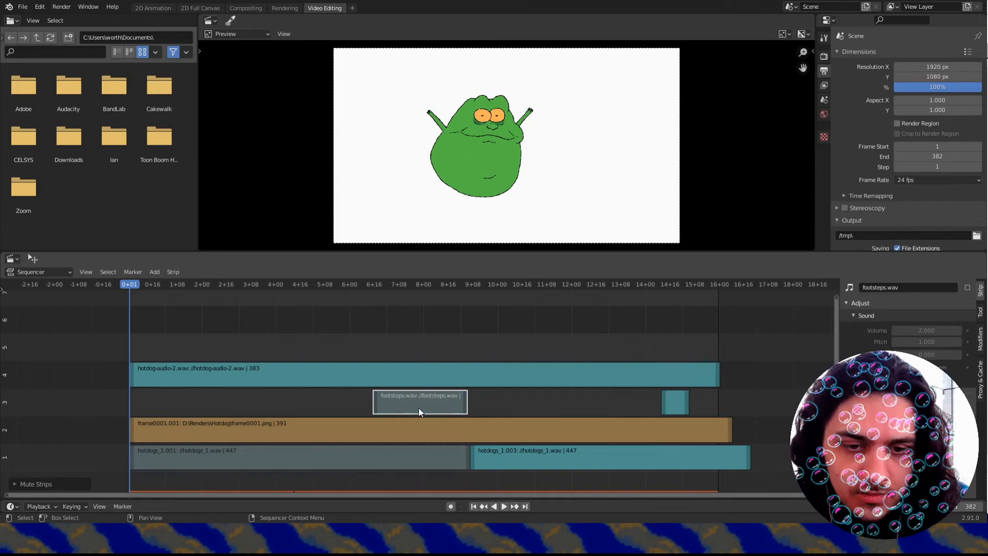
{"action": "left_click", "coordinate": [546, 468]}
{"action": "key", "text": "h"}
{"action": "left_click", "coordinate": [674, 400]}
{"action": "key", "text": "h"}
Play the sequence from the first frame to review the picture with the hotdog-audio-2 strip.
{"action": "left_click", "coordinate": [240, 368]}
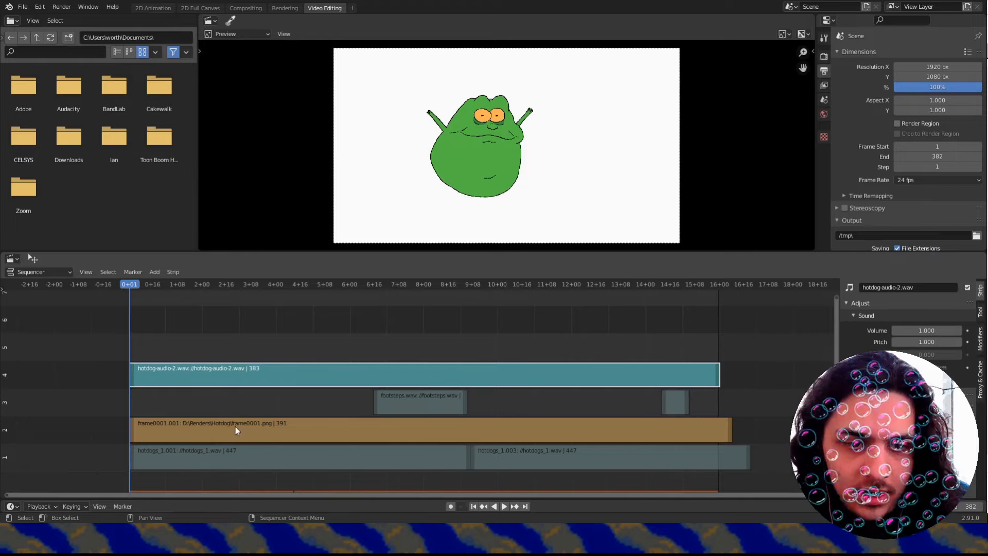
{"action": "scroll", "coordinate": [341, 384], "scroll_direction": "down", "scroll_amount": 1}
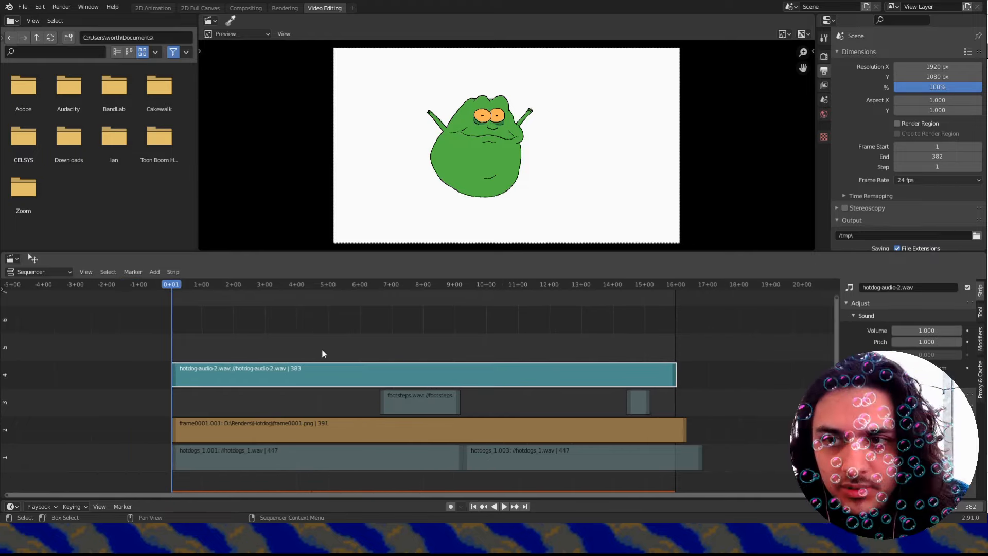
{"action": "key", "text": "space"}
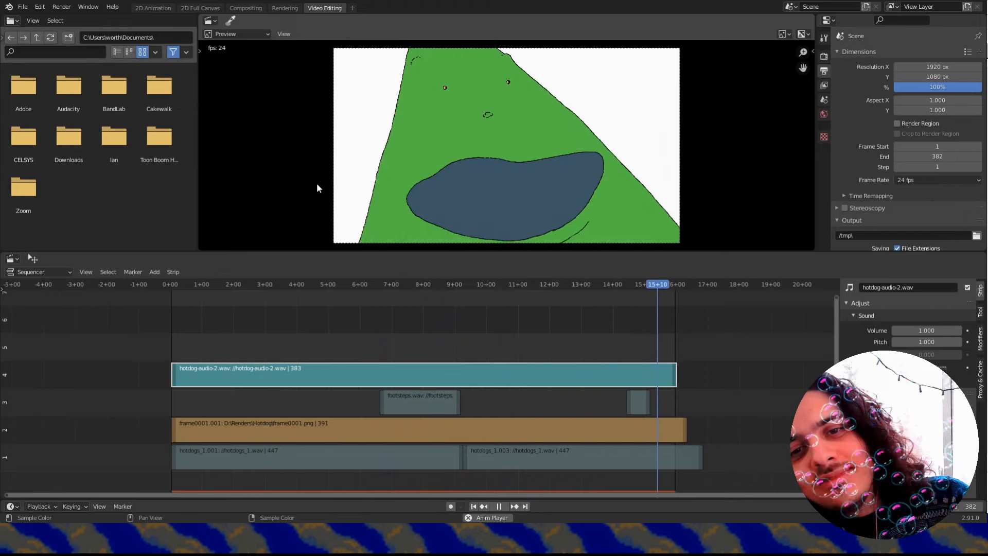
{"action": "key", "text": "Escape"}
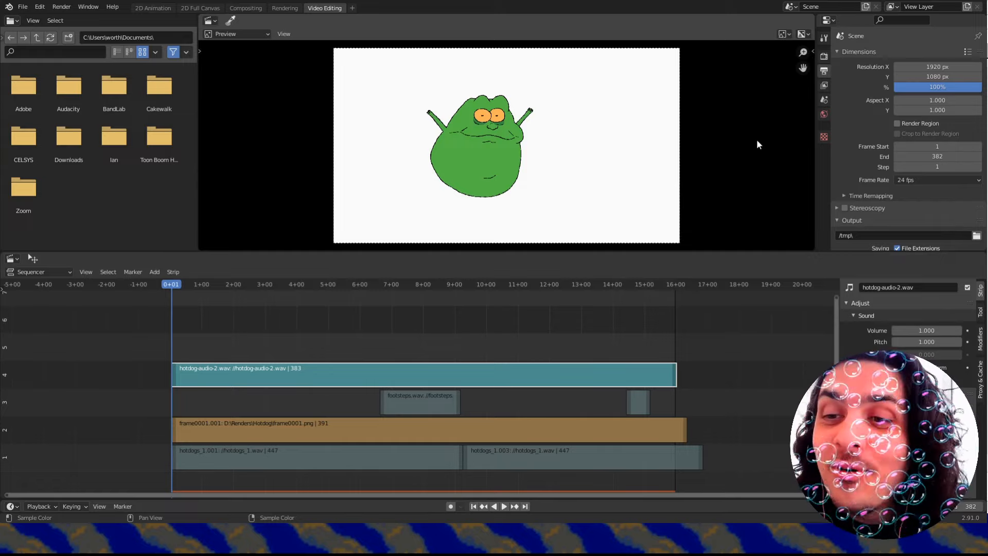
Set the render output path to HOTDOG-FINAL-1 in the Dropbox project folder.
{"action": "scroll", "coordinate": [885, 130], "scroll_direction": "down", "scroll_amount": 4}
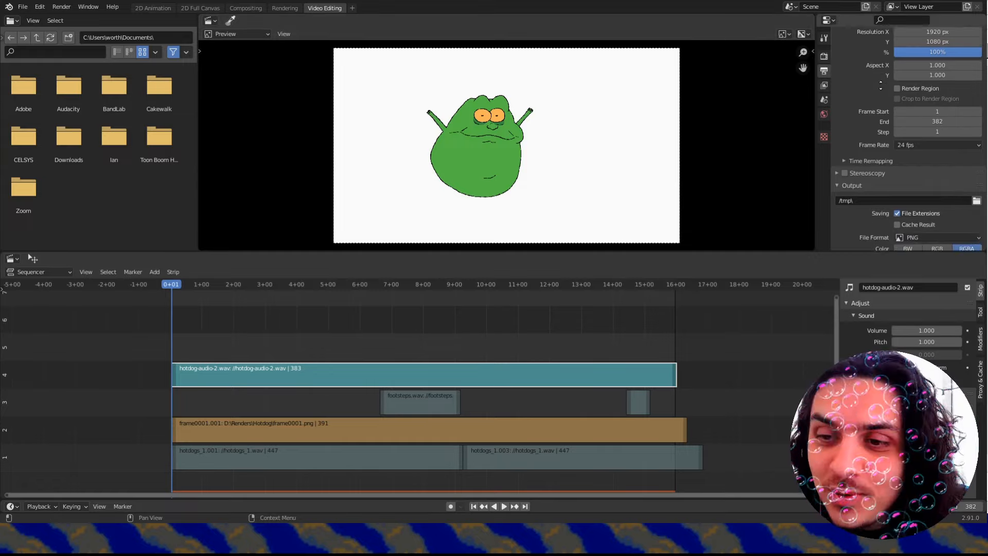
{"action": "scroll", "coordinate": [875, 165], "scroll_direction": "up", "scroll_amount": 4}
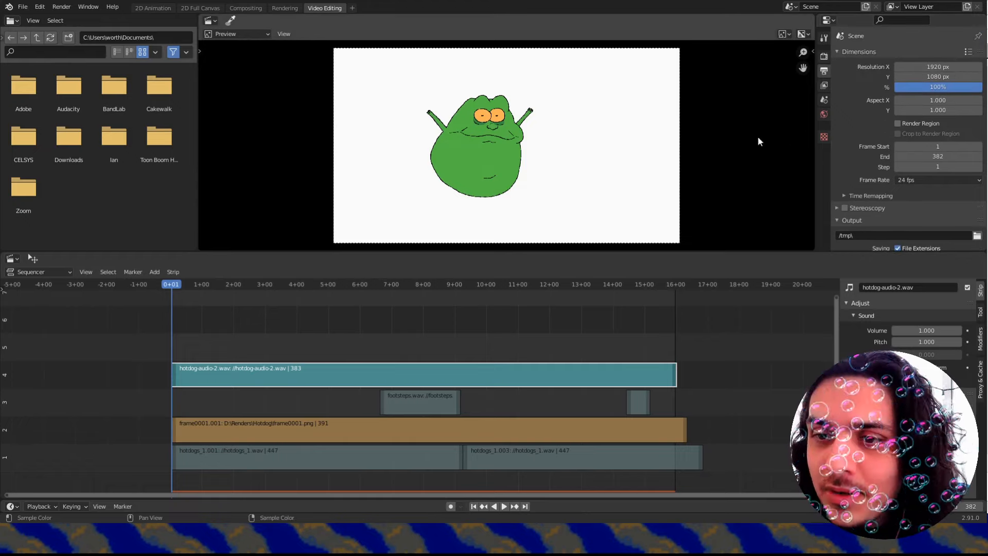
{"action": "scroll", "coordinate": [857, 234], "scroll_direction": "down", "scroll_amount": 8}
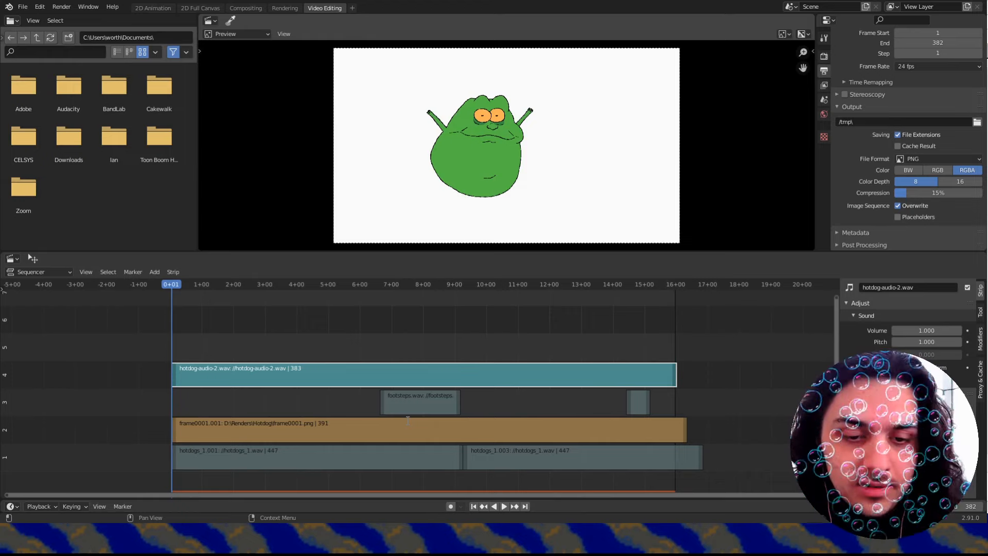
{"action": "key", "text": "Return"}
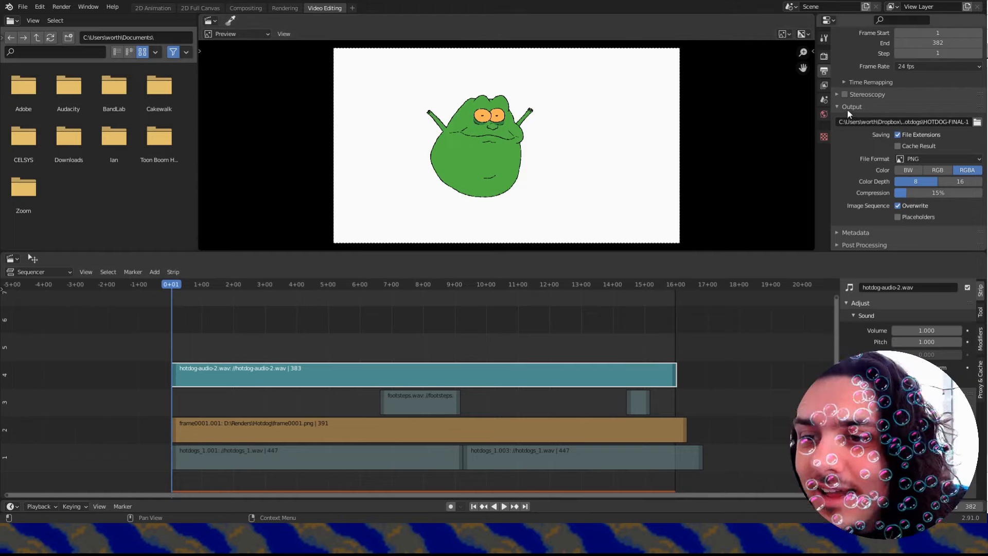
Set the output file format to FFmpeg video and its encoding container to MPEG-4.
{"action": "left_click", "coordinate": [916, 160]}
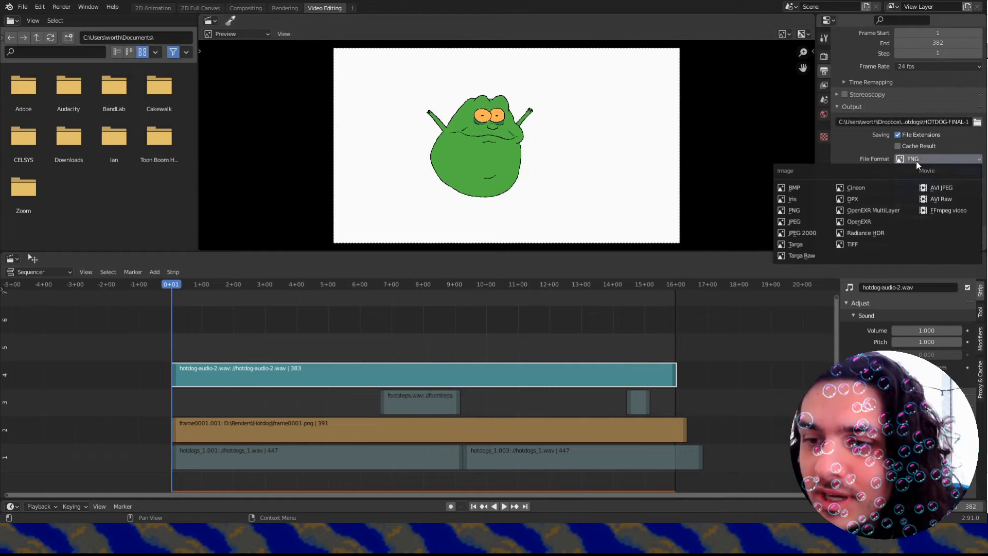
{"action": "left_click", "coordinate": [937, 210]}
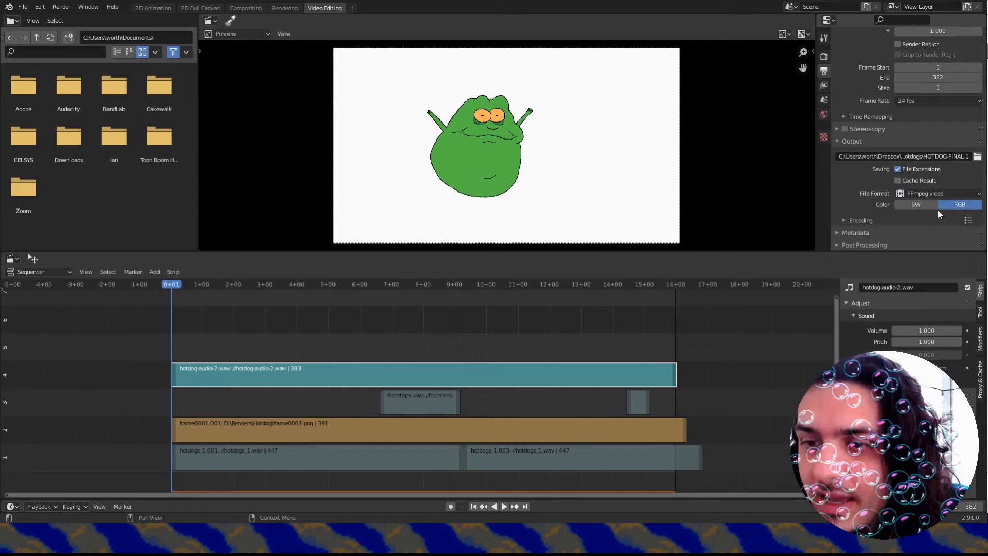
{"action": "left_click", "coordinate": [863, 219]}
{"action": "middle_click_drag", "start_coordinate": [863, 219], "coordinate": [872, 111]}
{"action": "left_click", "coordinate": [911, 128]}
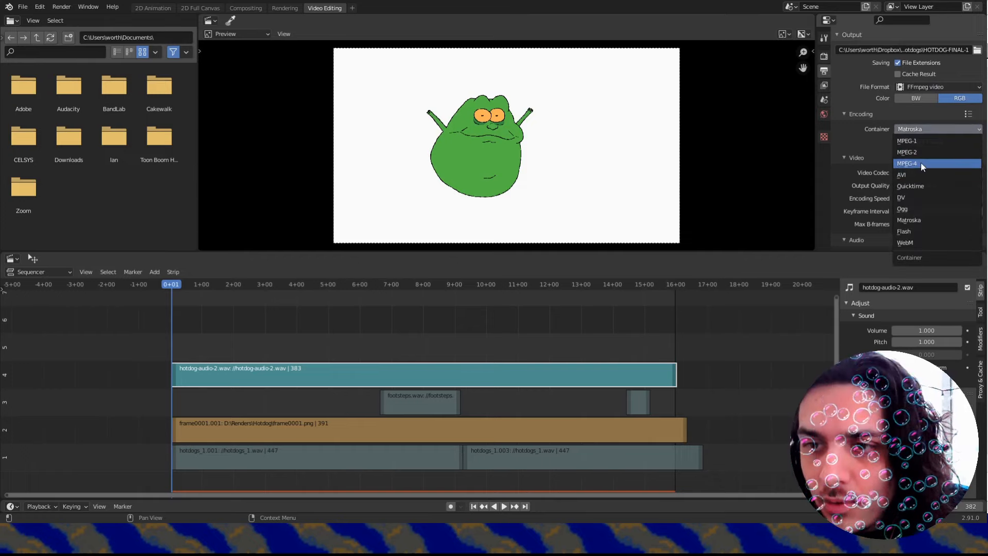
{"action": "left_click", "coordinate": [919, 163]}
Set the video output quality to High quality and the audio codec to AAC.
{"action": "scroll", "coordinate": [919, 164], "scroll_direction": "down", "scroll_amount": 3}
{"action": "left_click", "coordinate": [918, 147]}
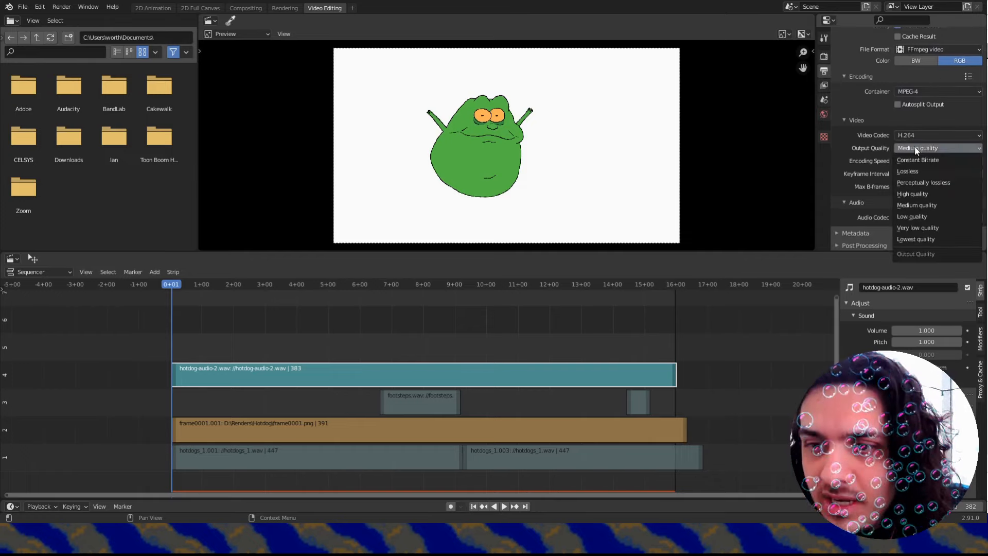
{"action": "left_click", "coordinate": [913, 195]}
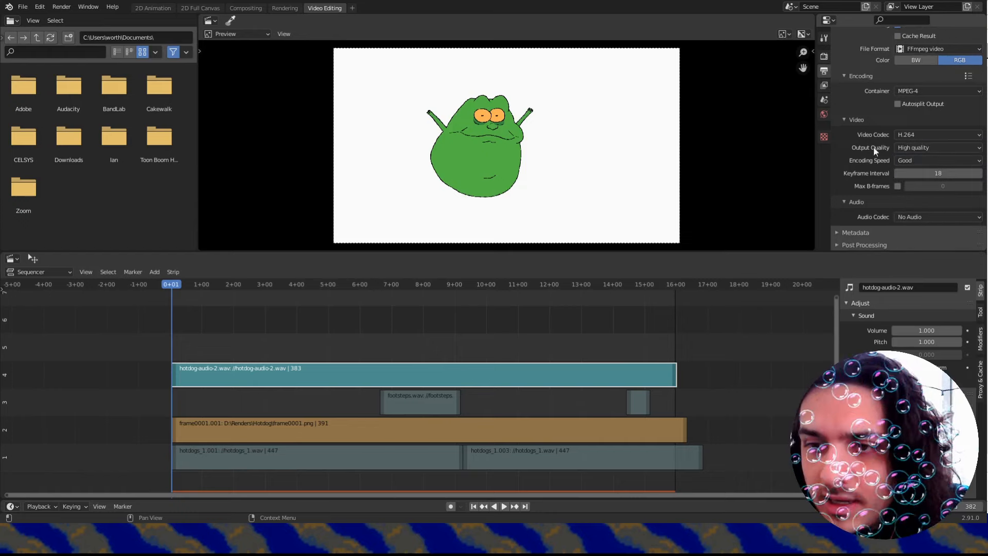
{"action": "left_click", "coordinate": [910, 218]}
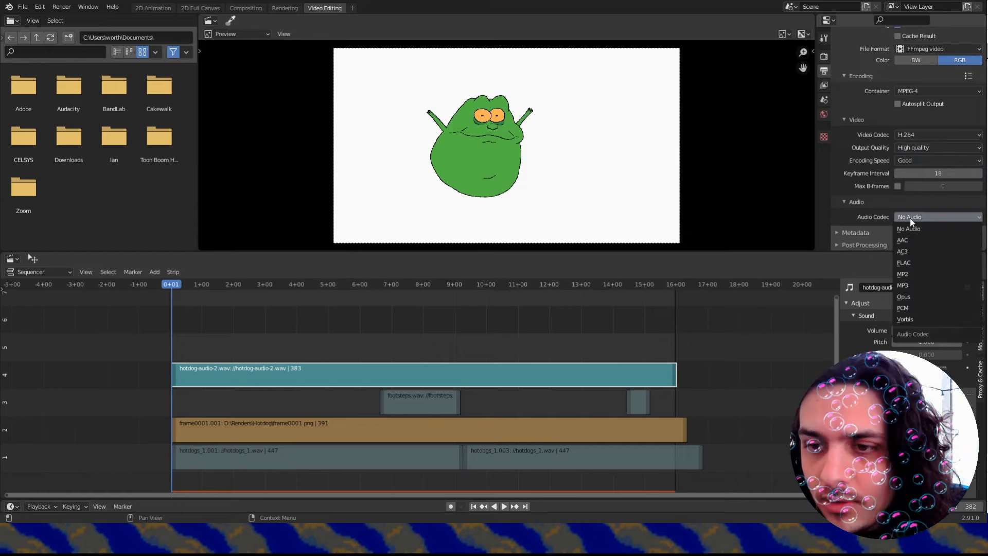
{"action": "left_click", "coordinate": [906, 240]}
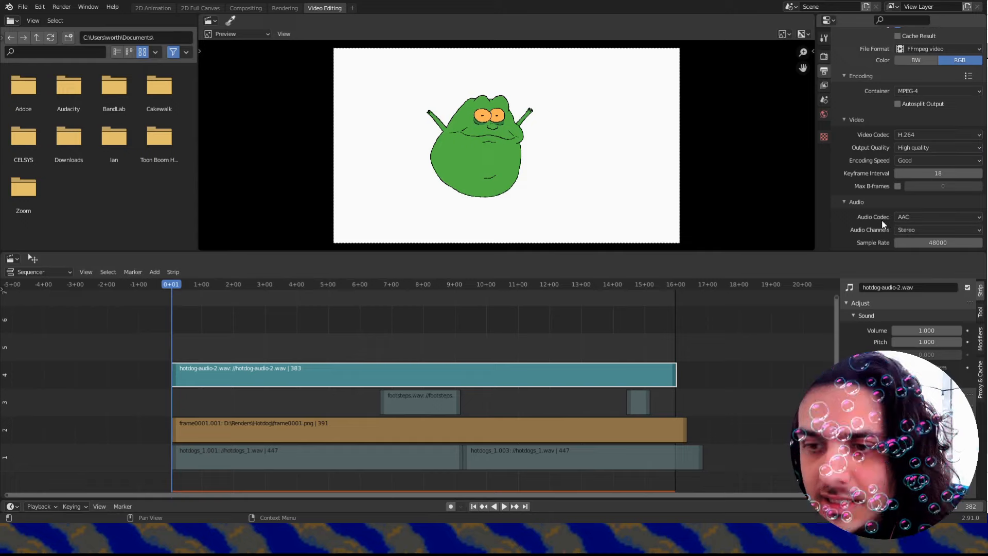
Check the remaining encoding settings and render the whole sequence as an animation.
{"action": "scroll", "coordinate": [881, 219], "scroll_direction": "down", "scroll_amount": 4}
{"action": "scroll", "coordinate": [869, 162], "scroll_direction": "down", "scroll_amount": 1}
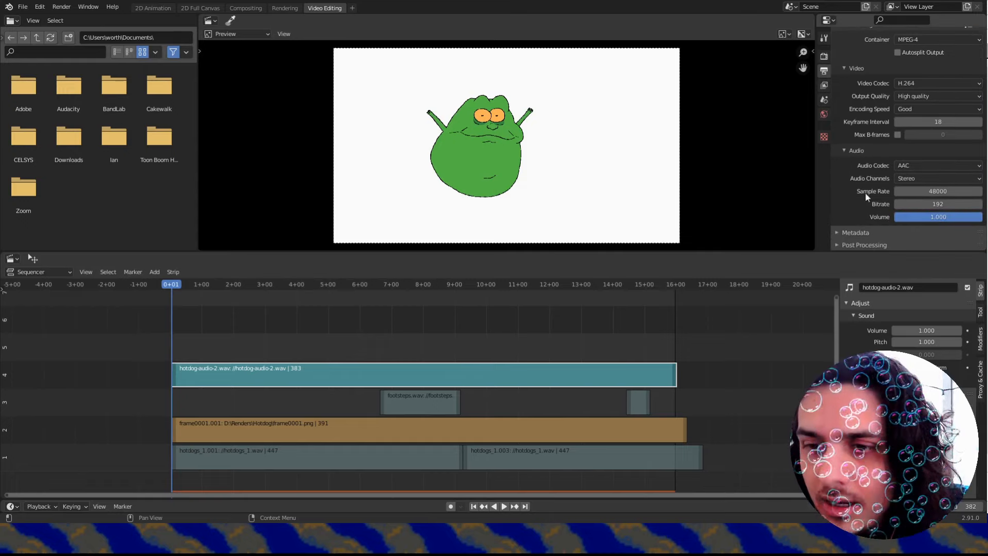
{"action": "scroll", "coordinate": [875, 144], "scroll_direction": "up", "scroll_amount": 15}
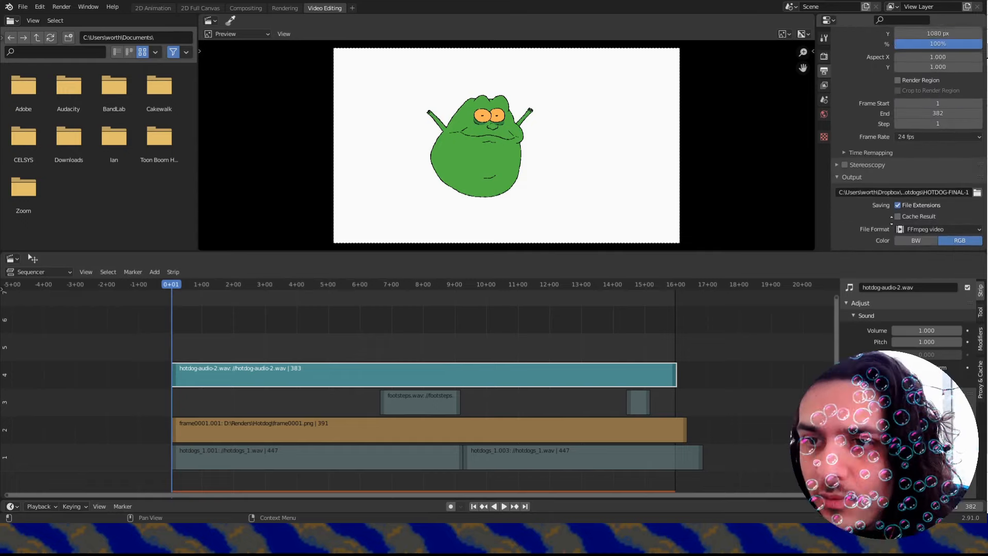
{"action": "left_click", "coordinate": [61, 7]}
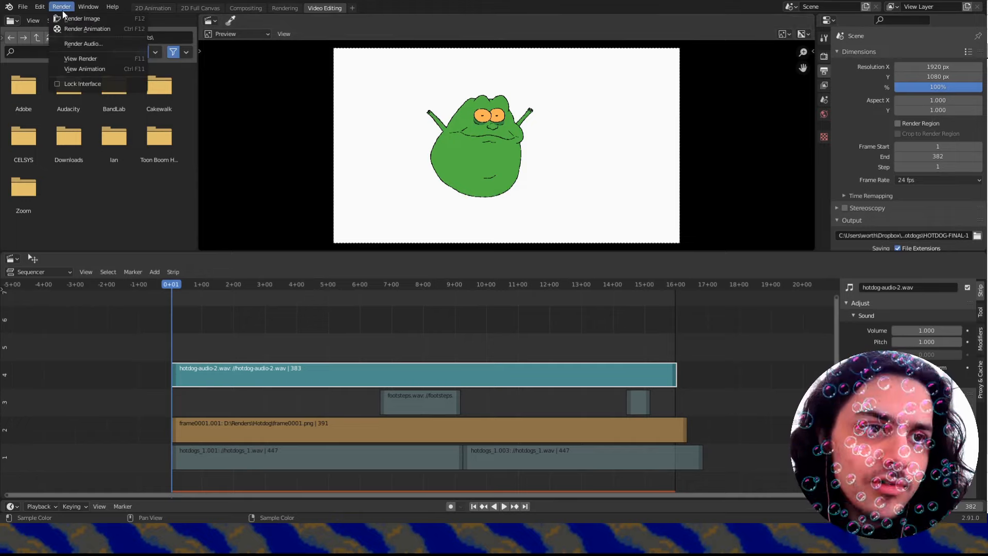
{"action": "left_click", "coordinate": [94, 28]}
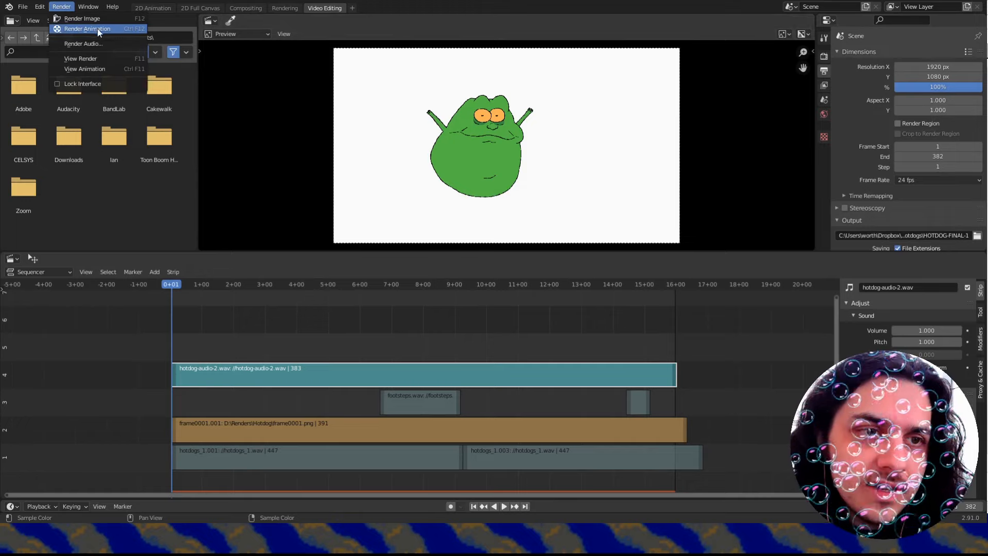